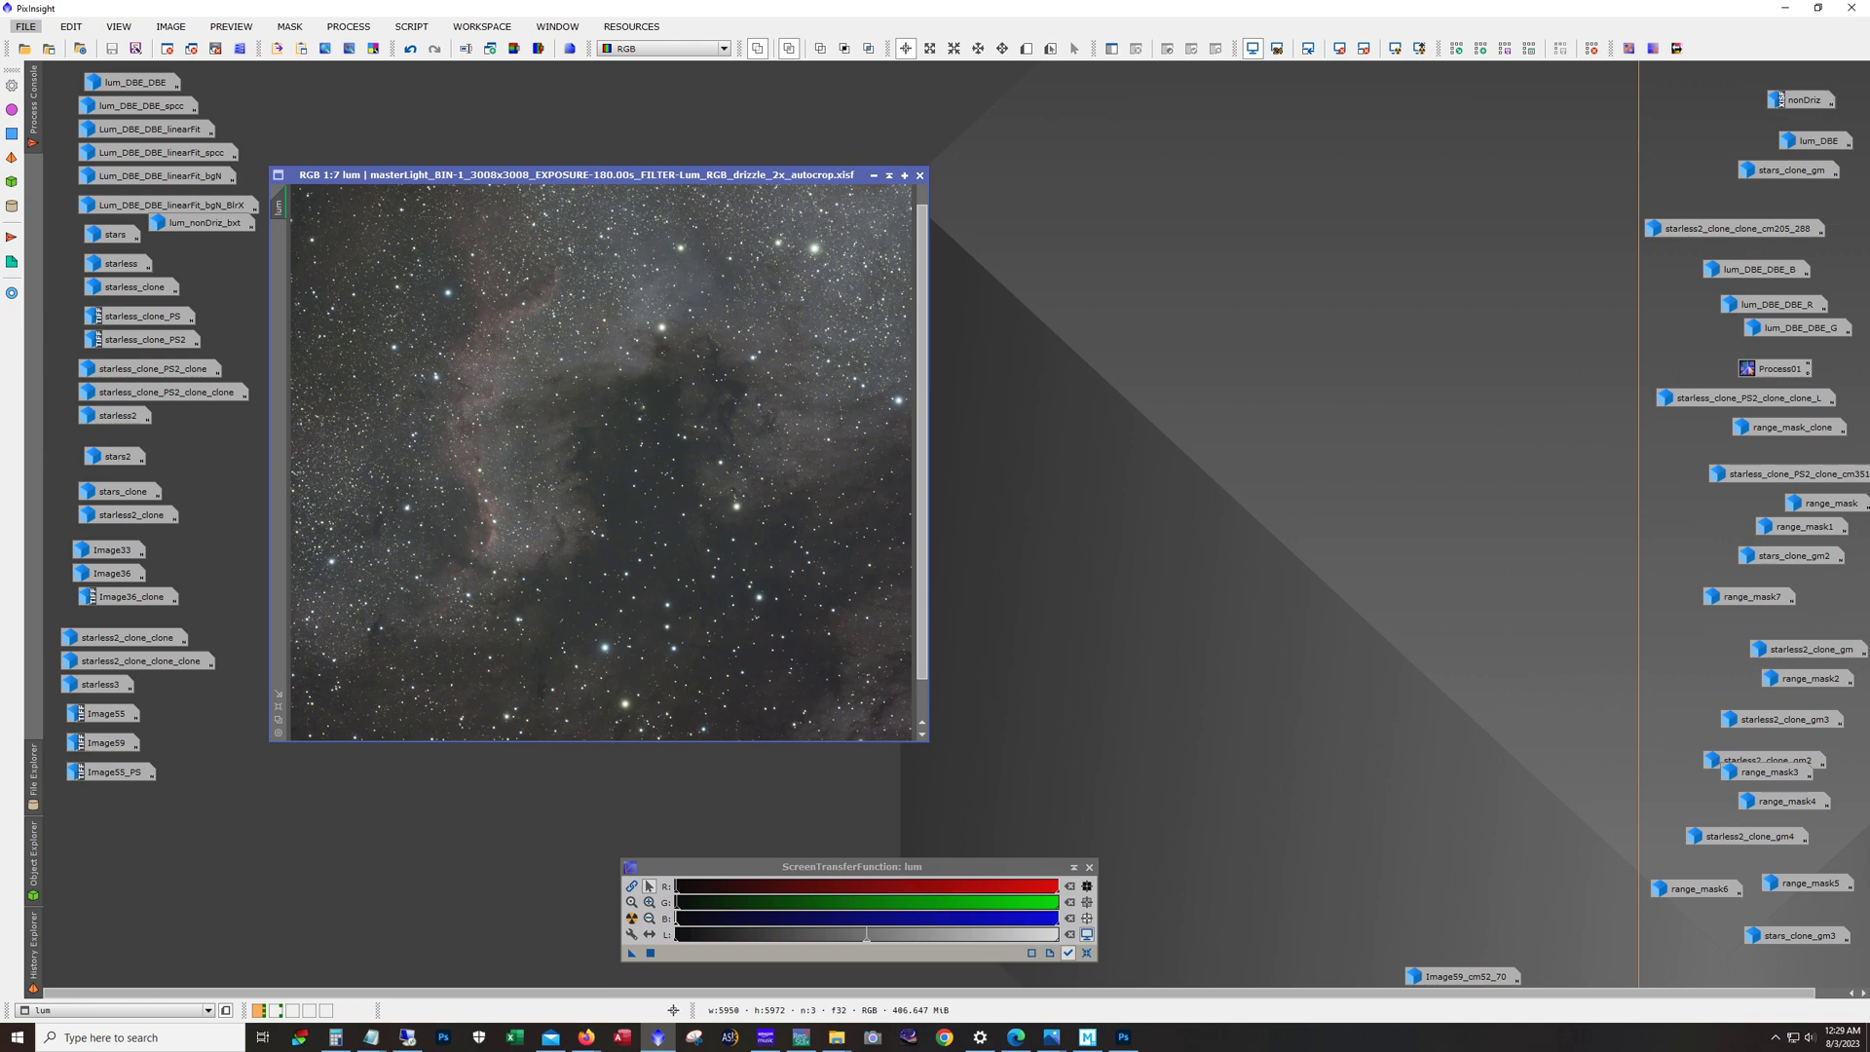
Step: Reposition and enlarge the drizzled lum window, then open the nonDriz image beside it
drag(603, 175, 597, 147)
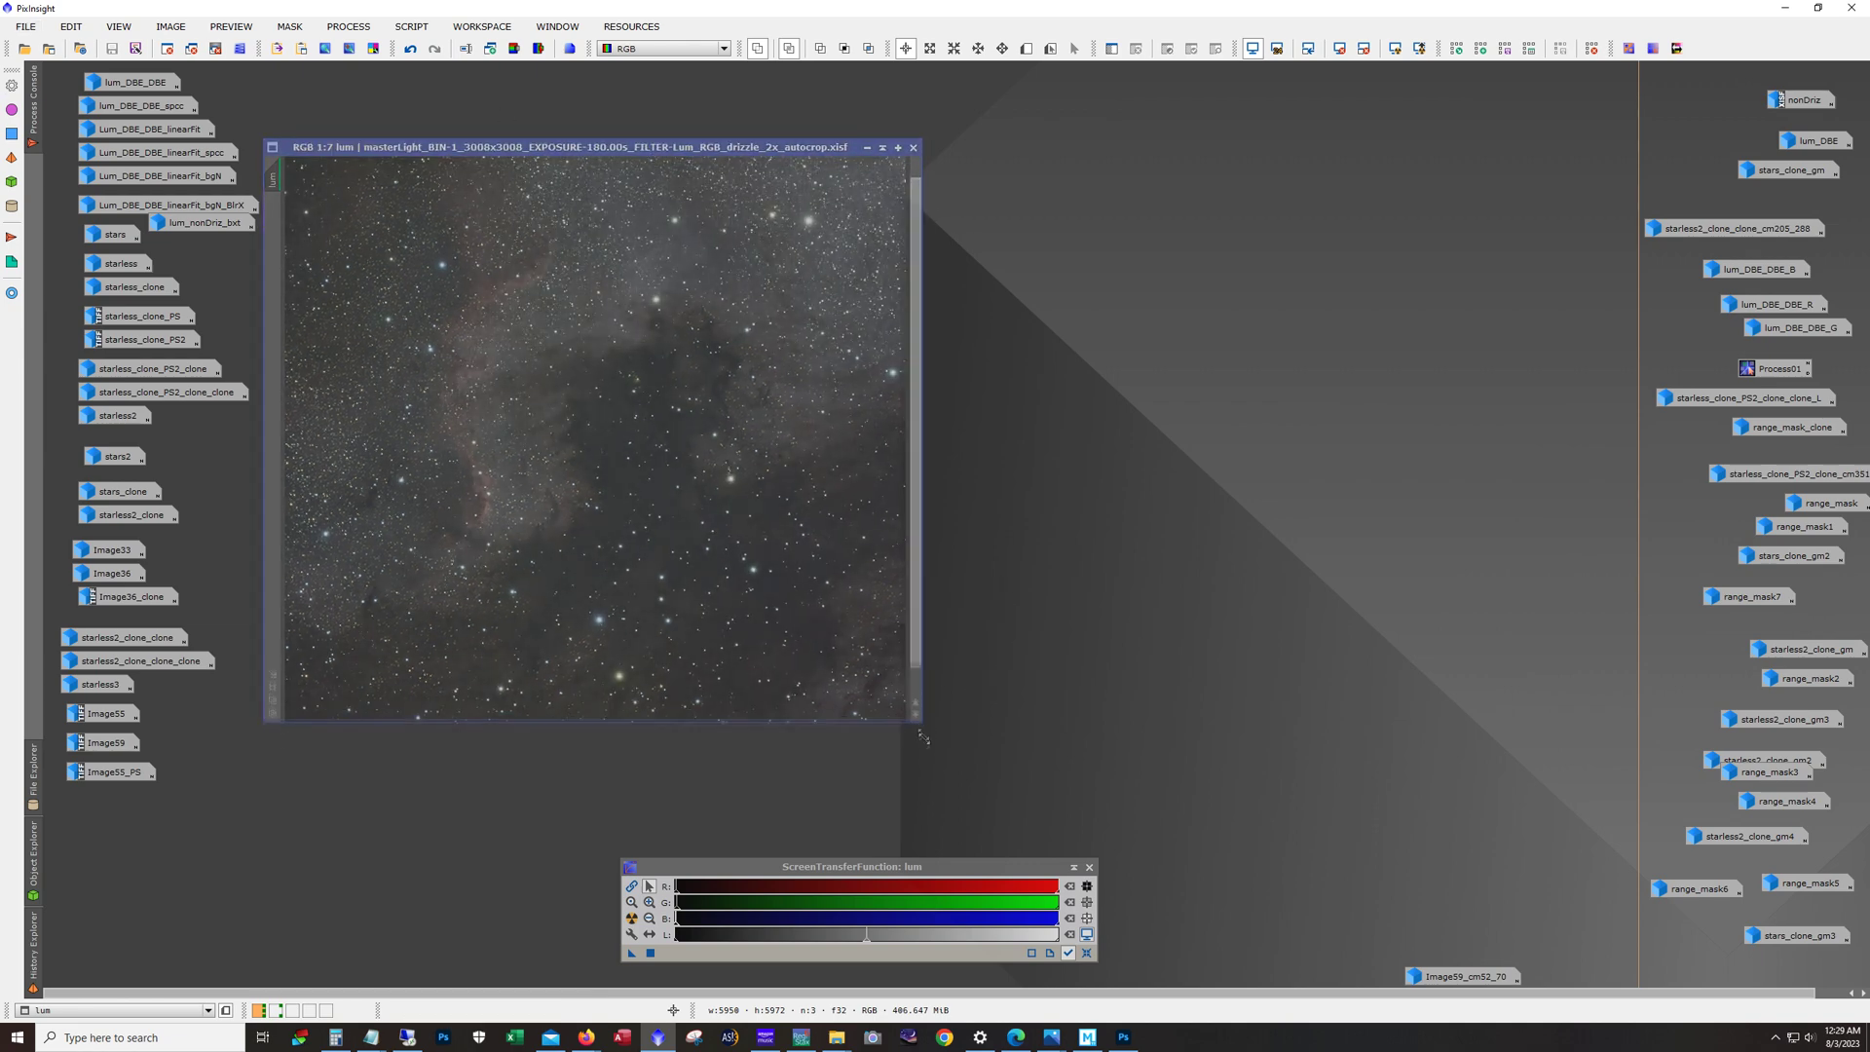
drag(925, 713, 937, 798)
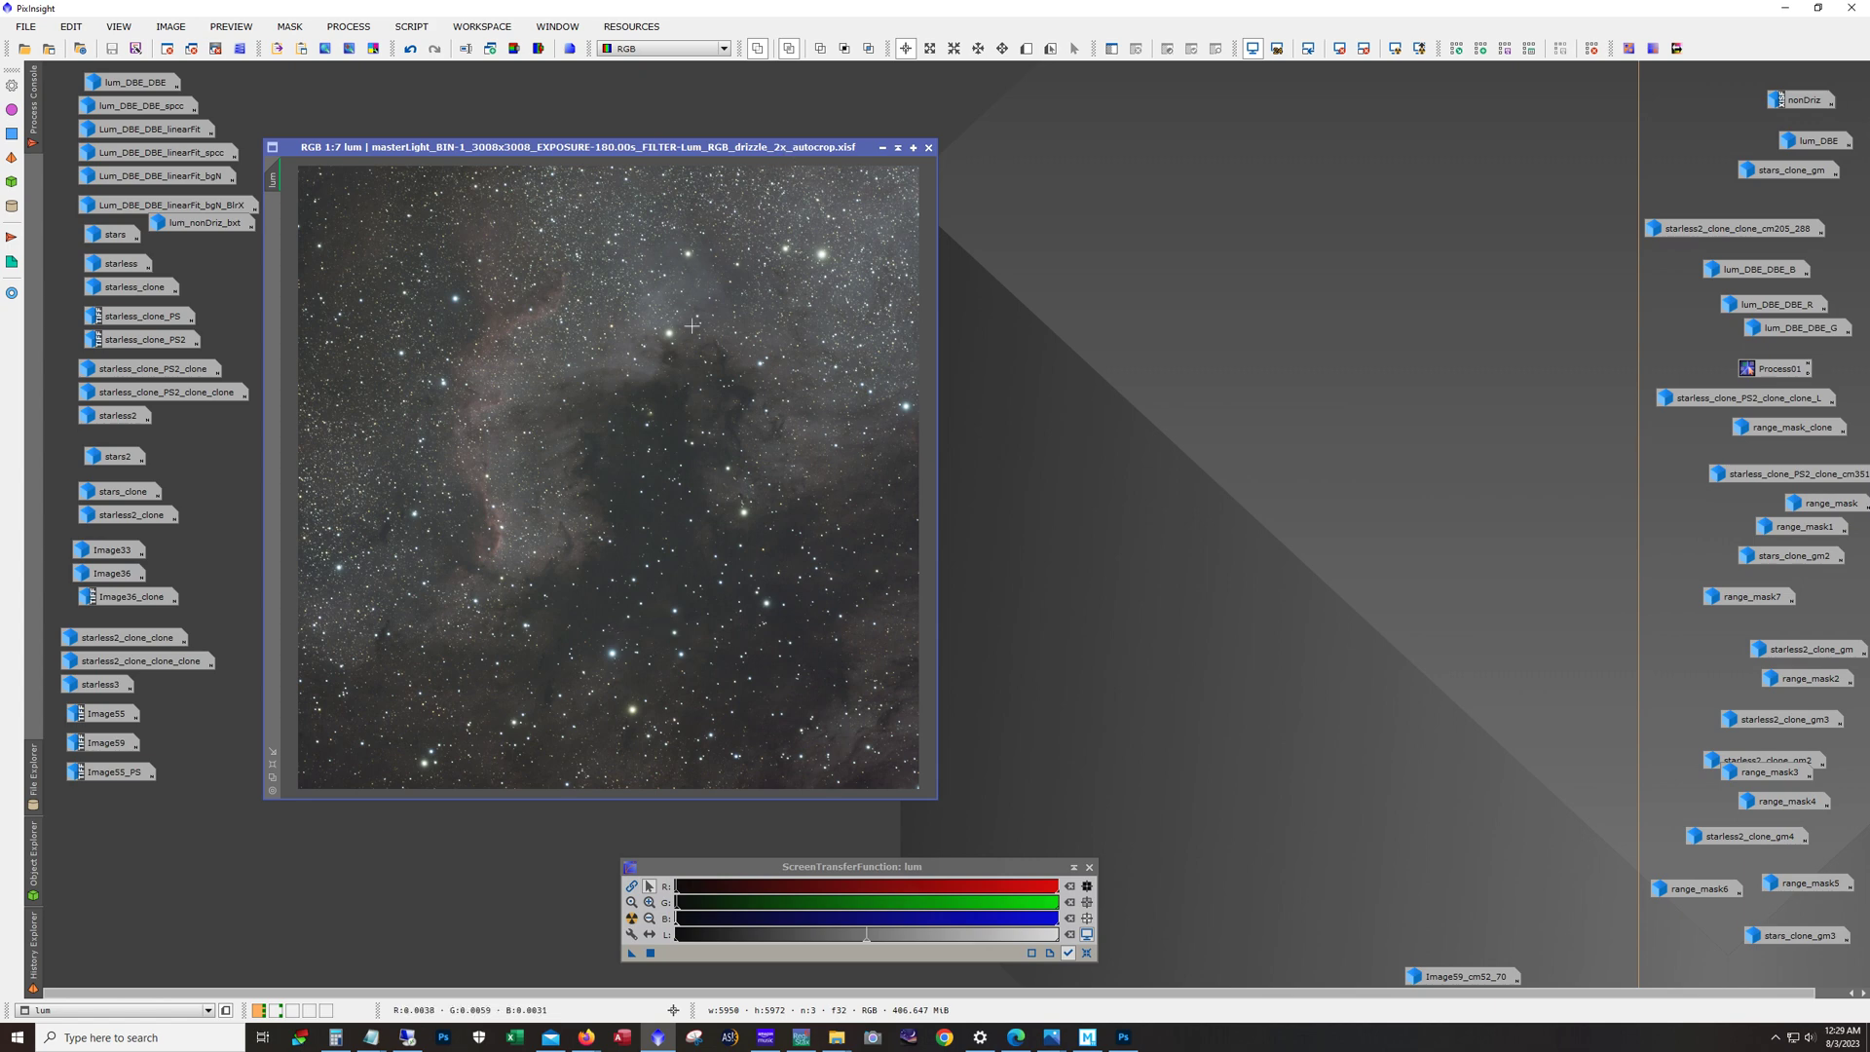
double_click(1802, 99)
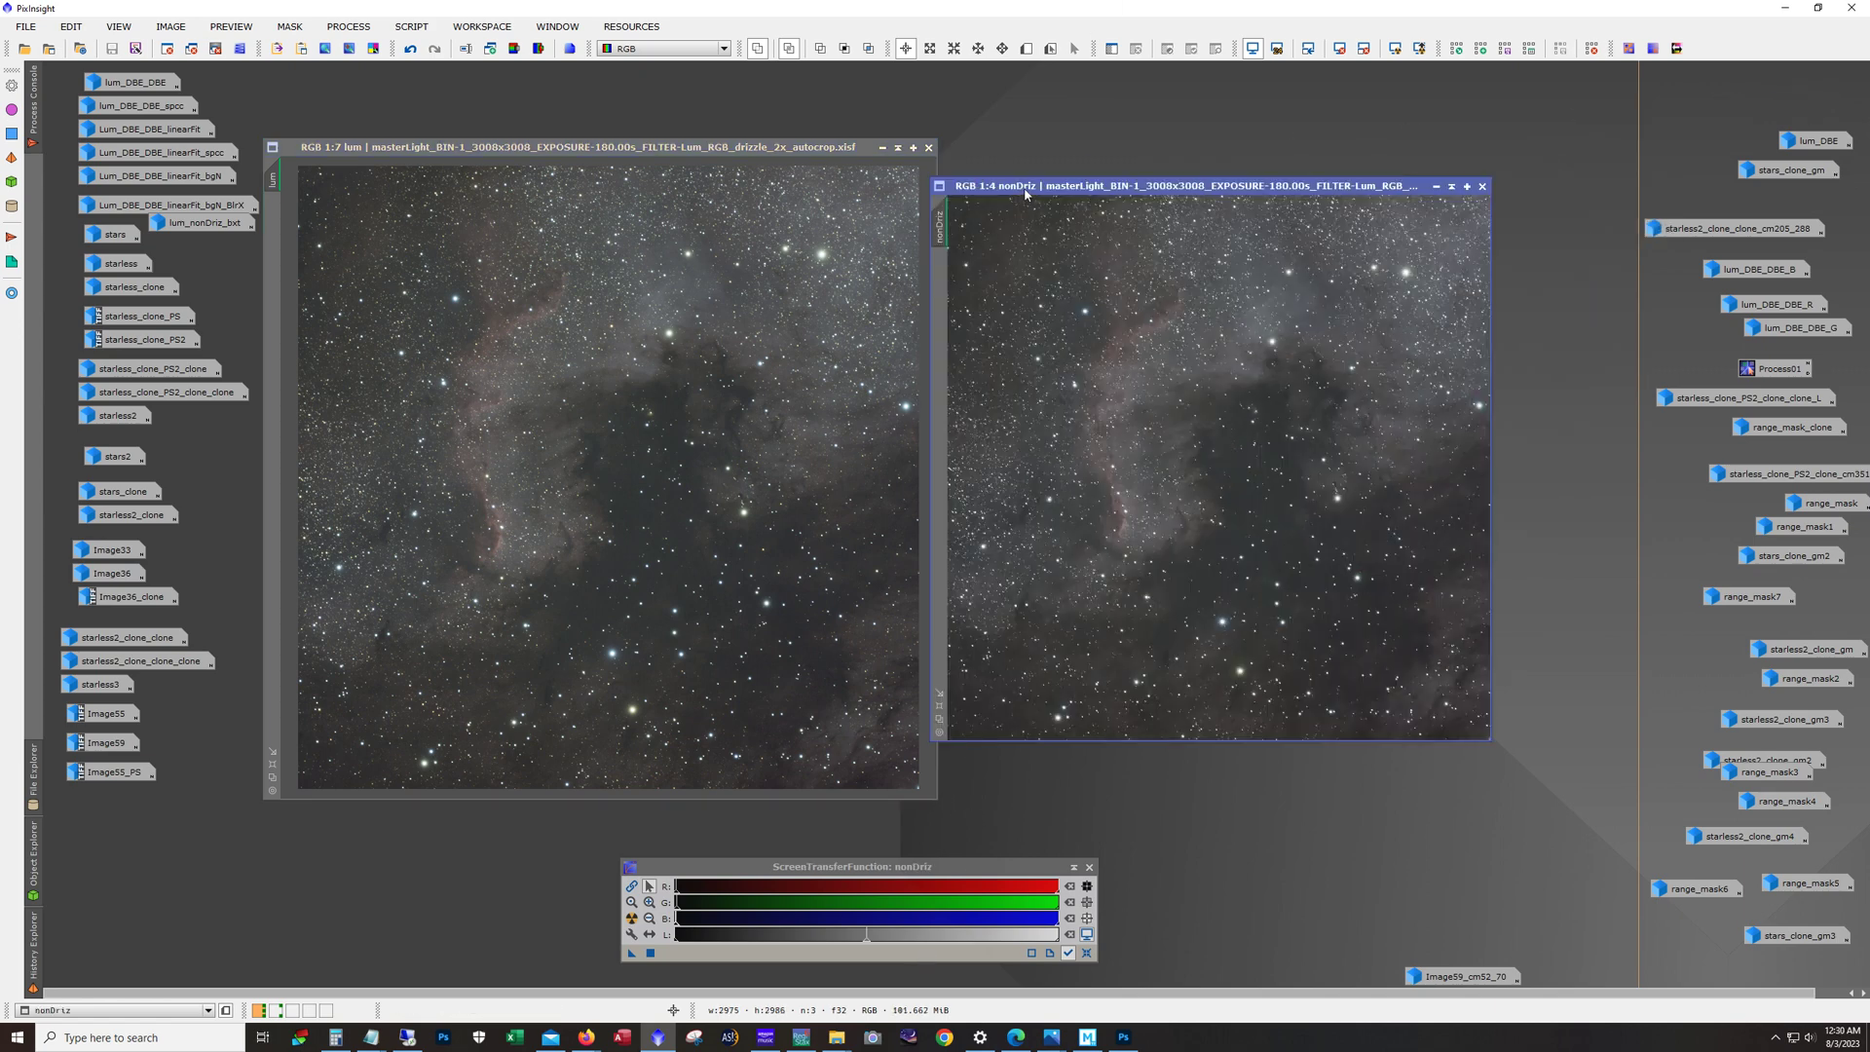
Step: Place nonDriz beside lum and resize lum so both windows line up
drag(1032, 191, 1040, 190)
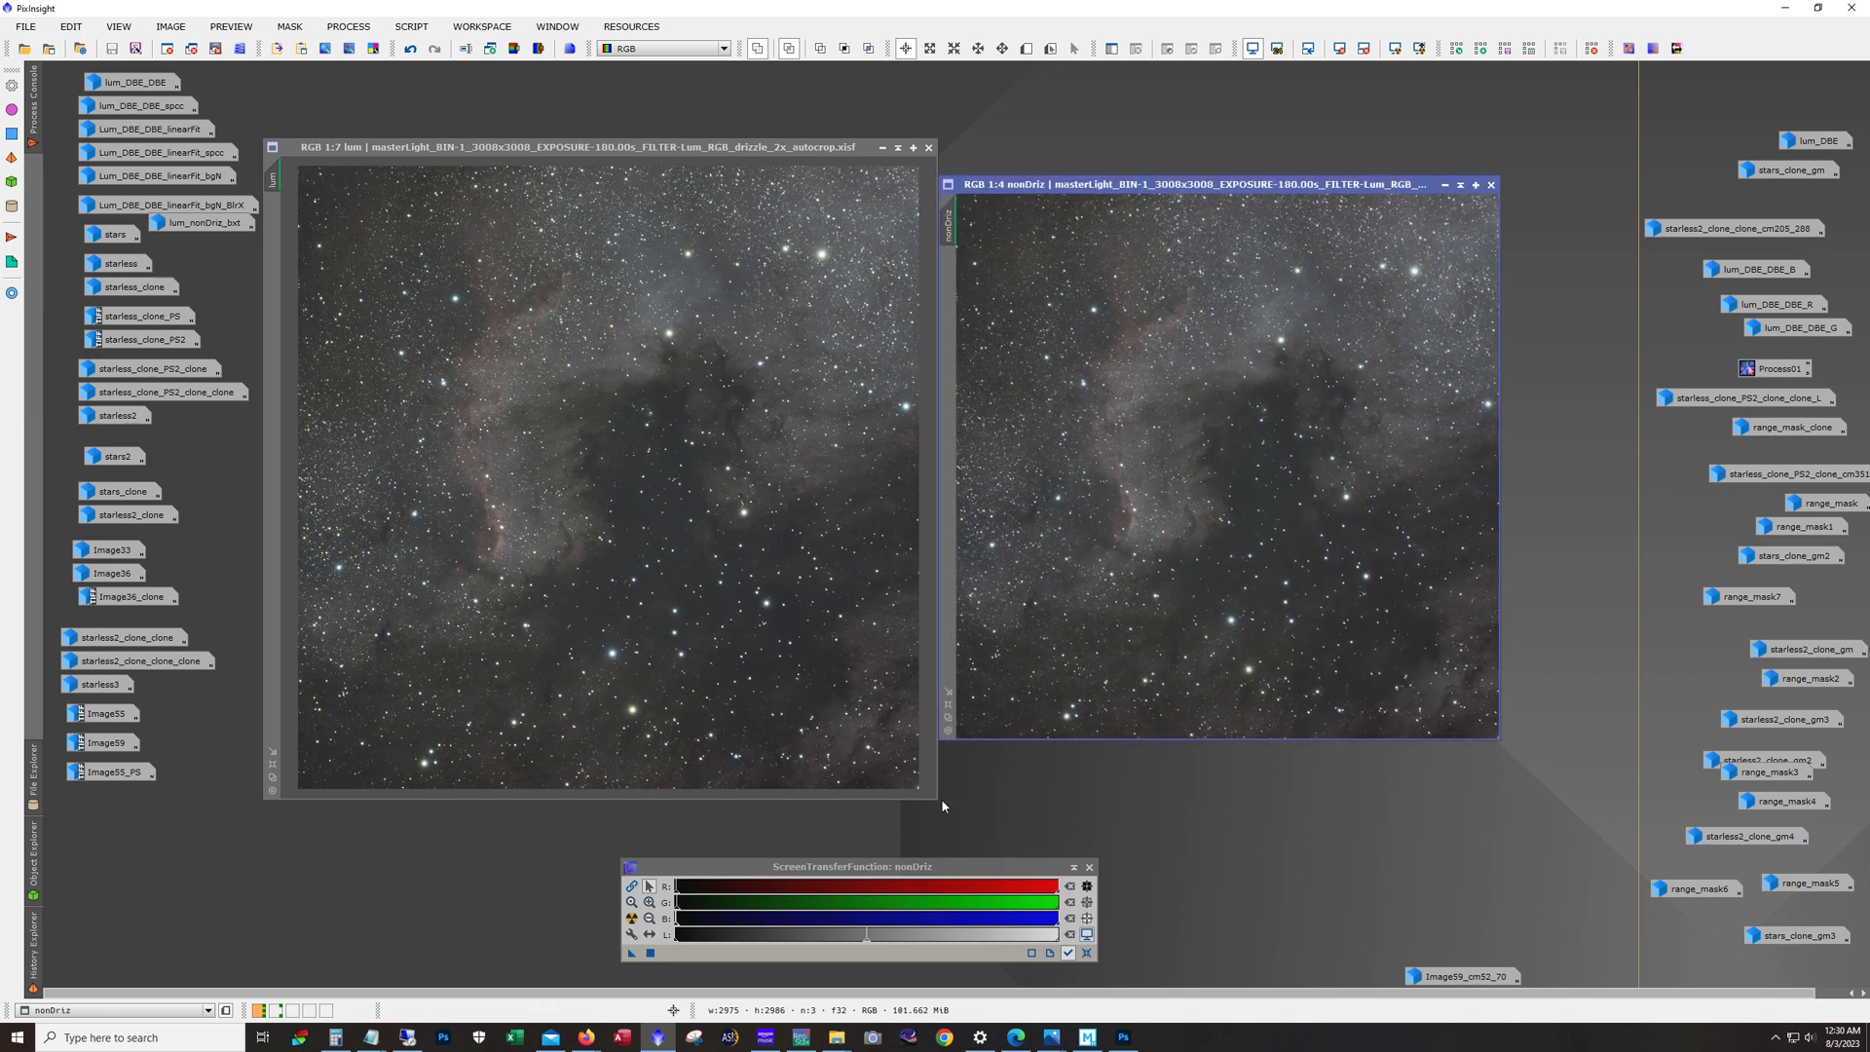
drag(937, 798, 936, 740)
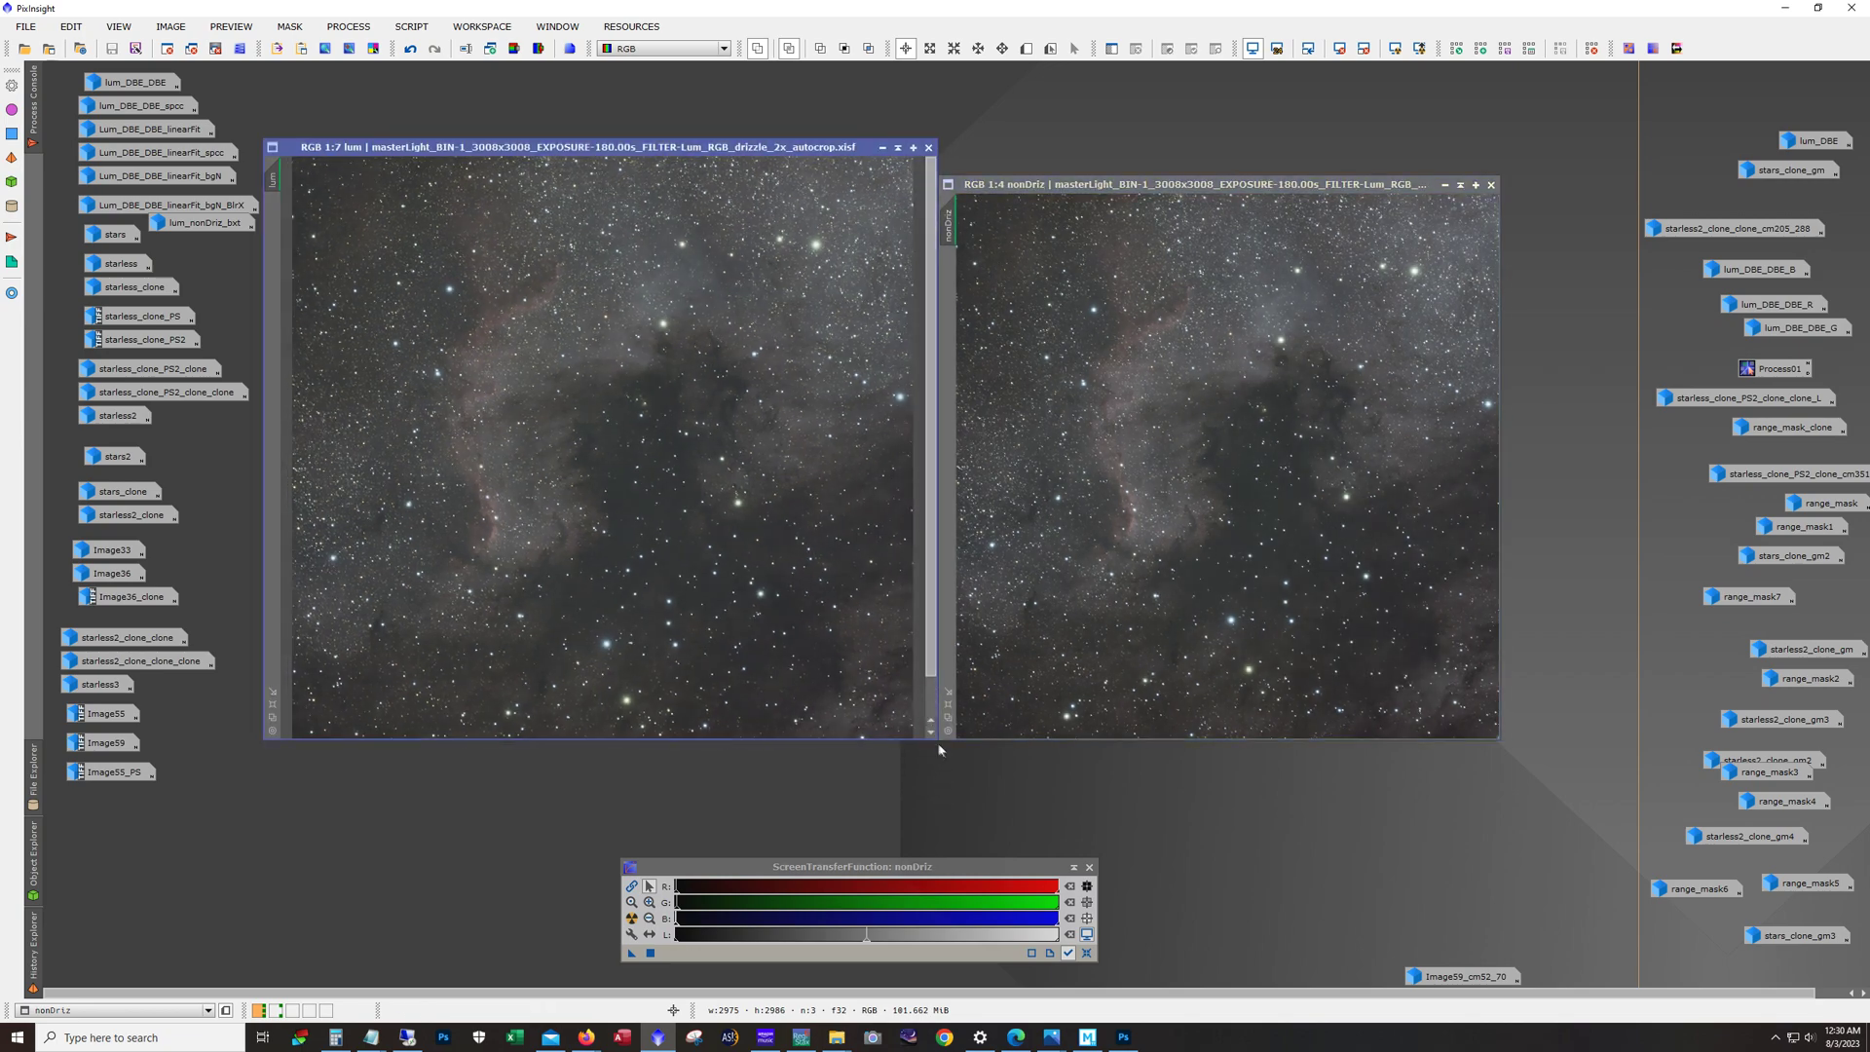
drag(784, 137, 784, 175)
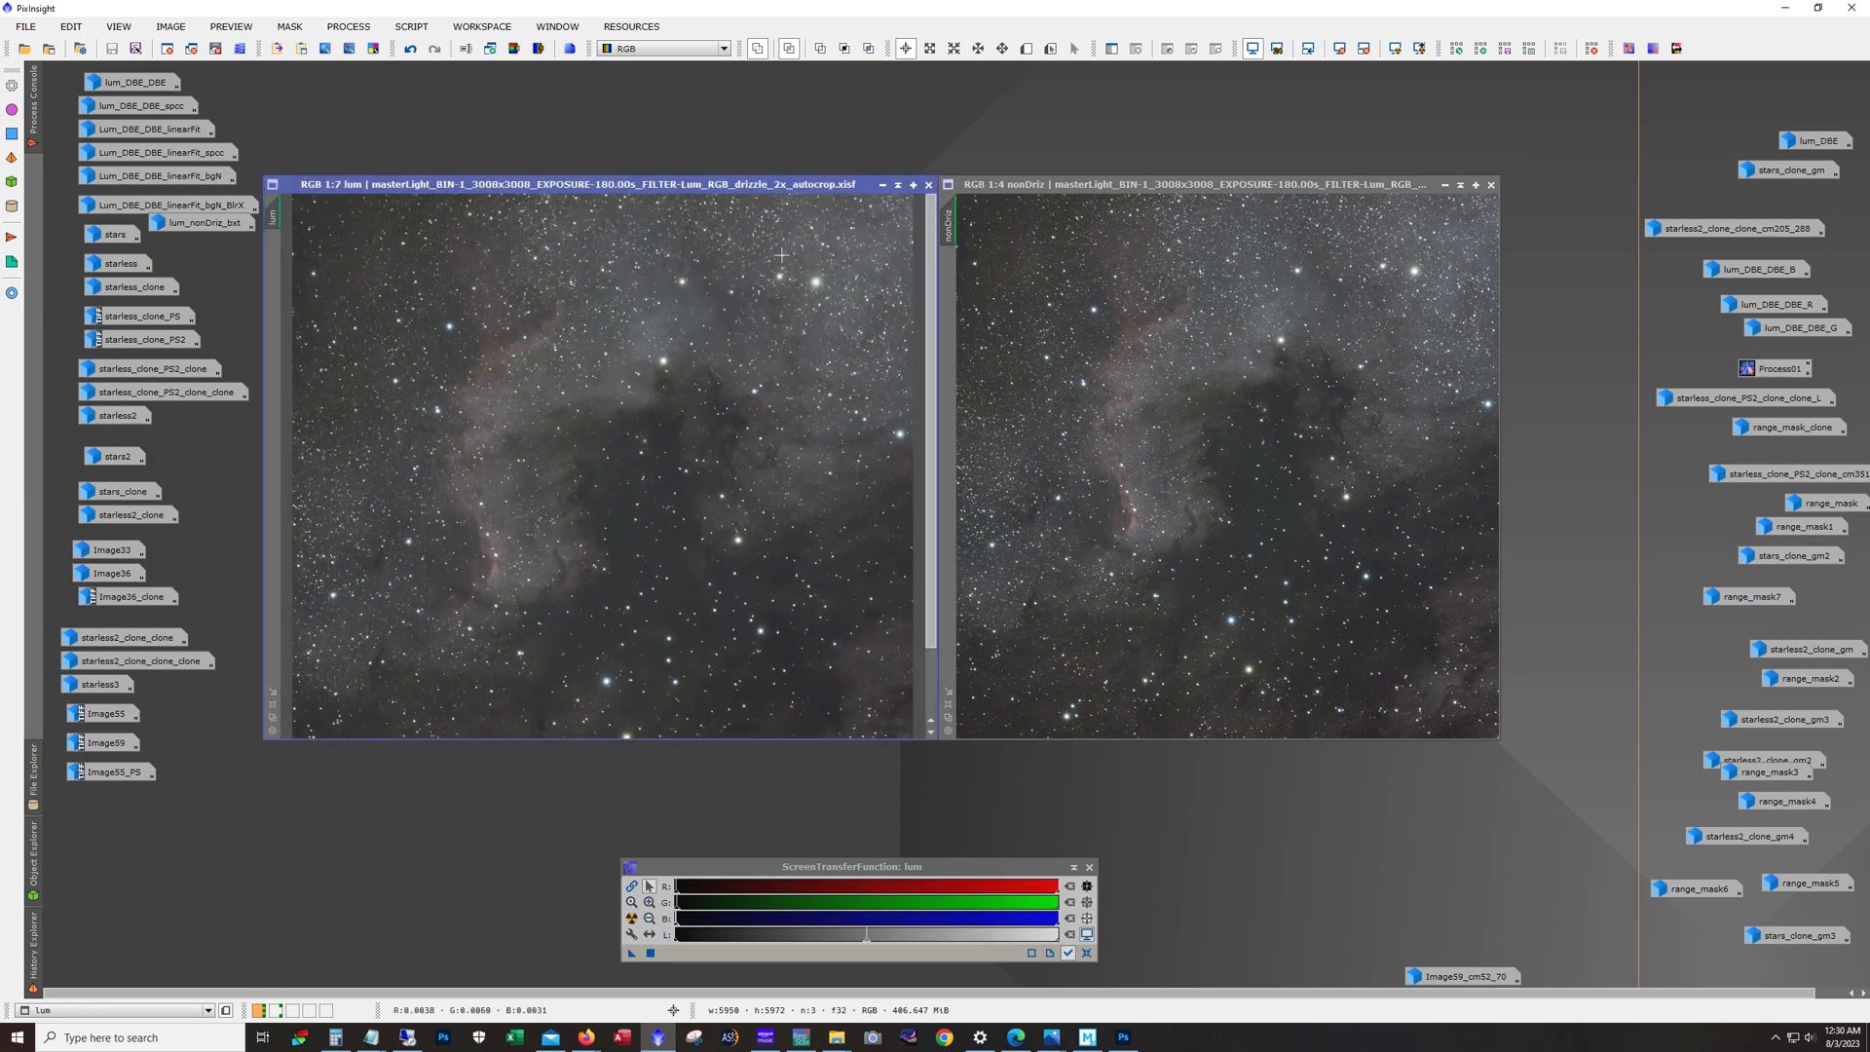
Step: Zoom both lum and nonDriz in on the same star field
scroll(612, 404, up, 6)
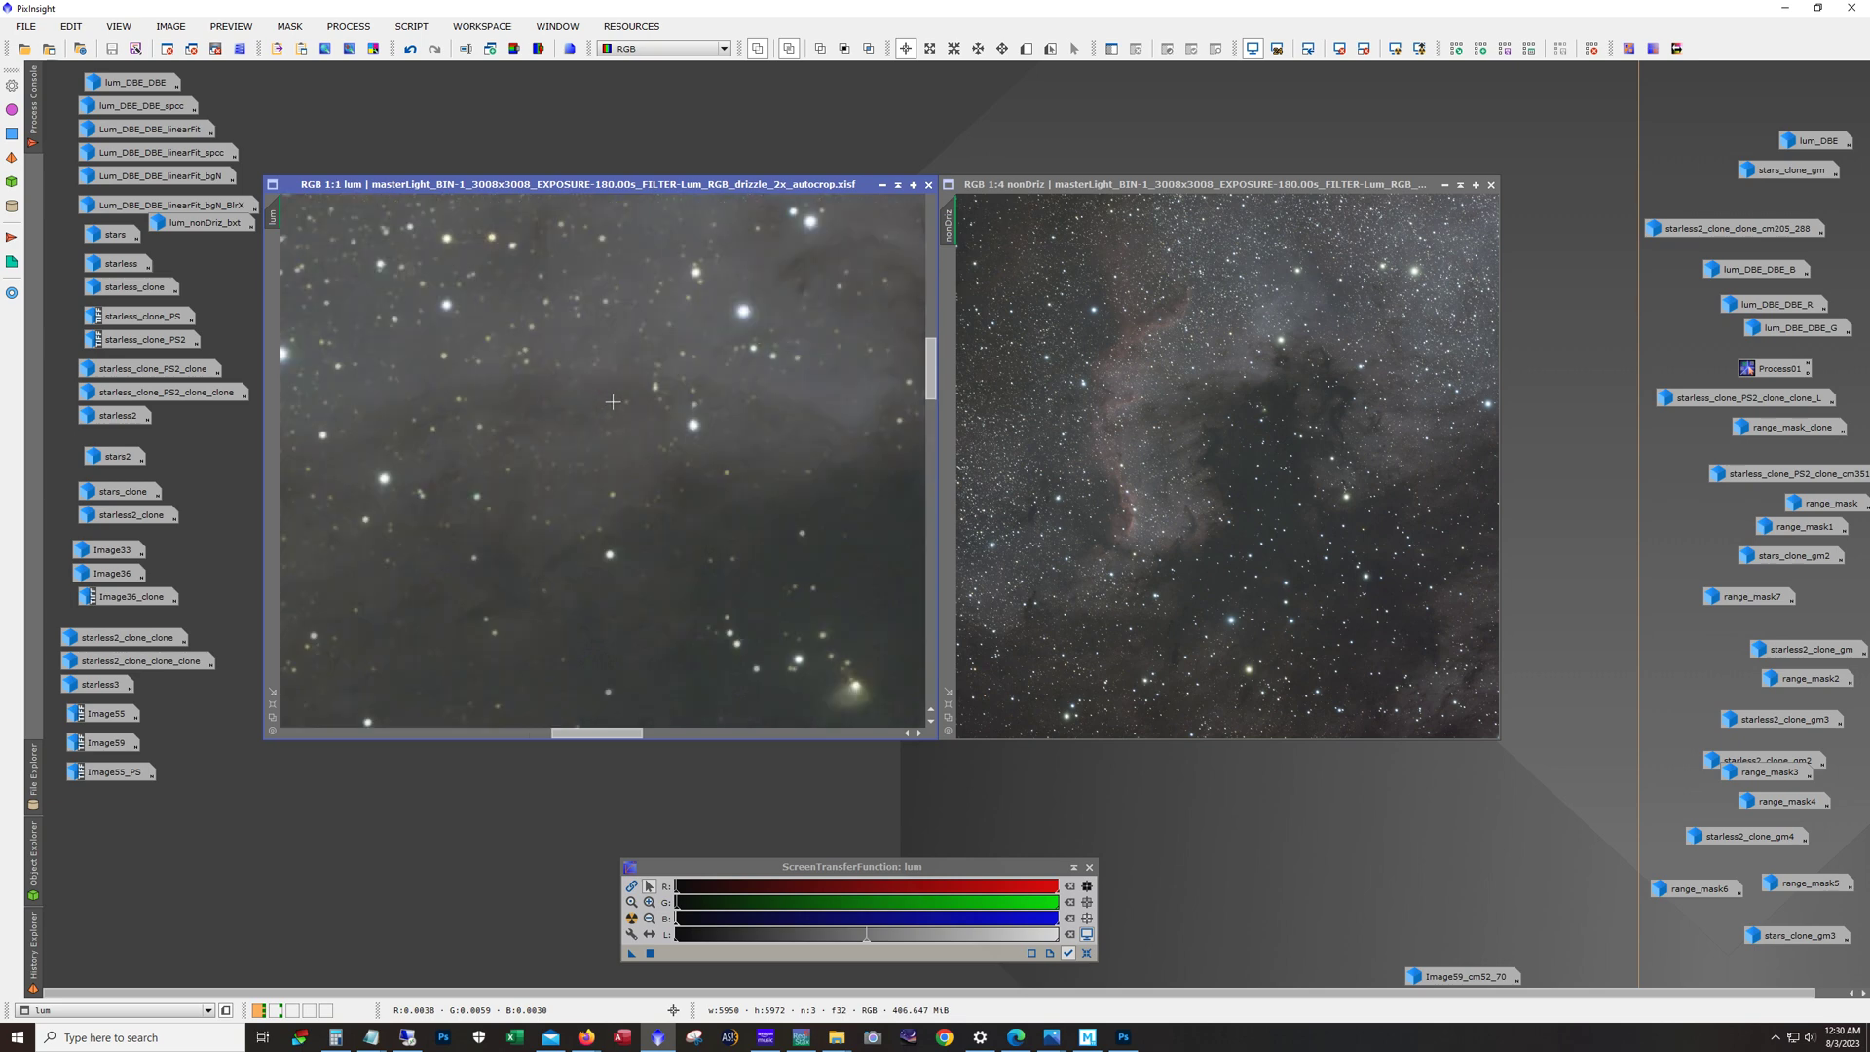
drag(931, 397, 932, 428)
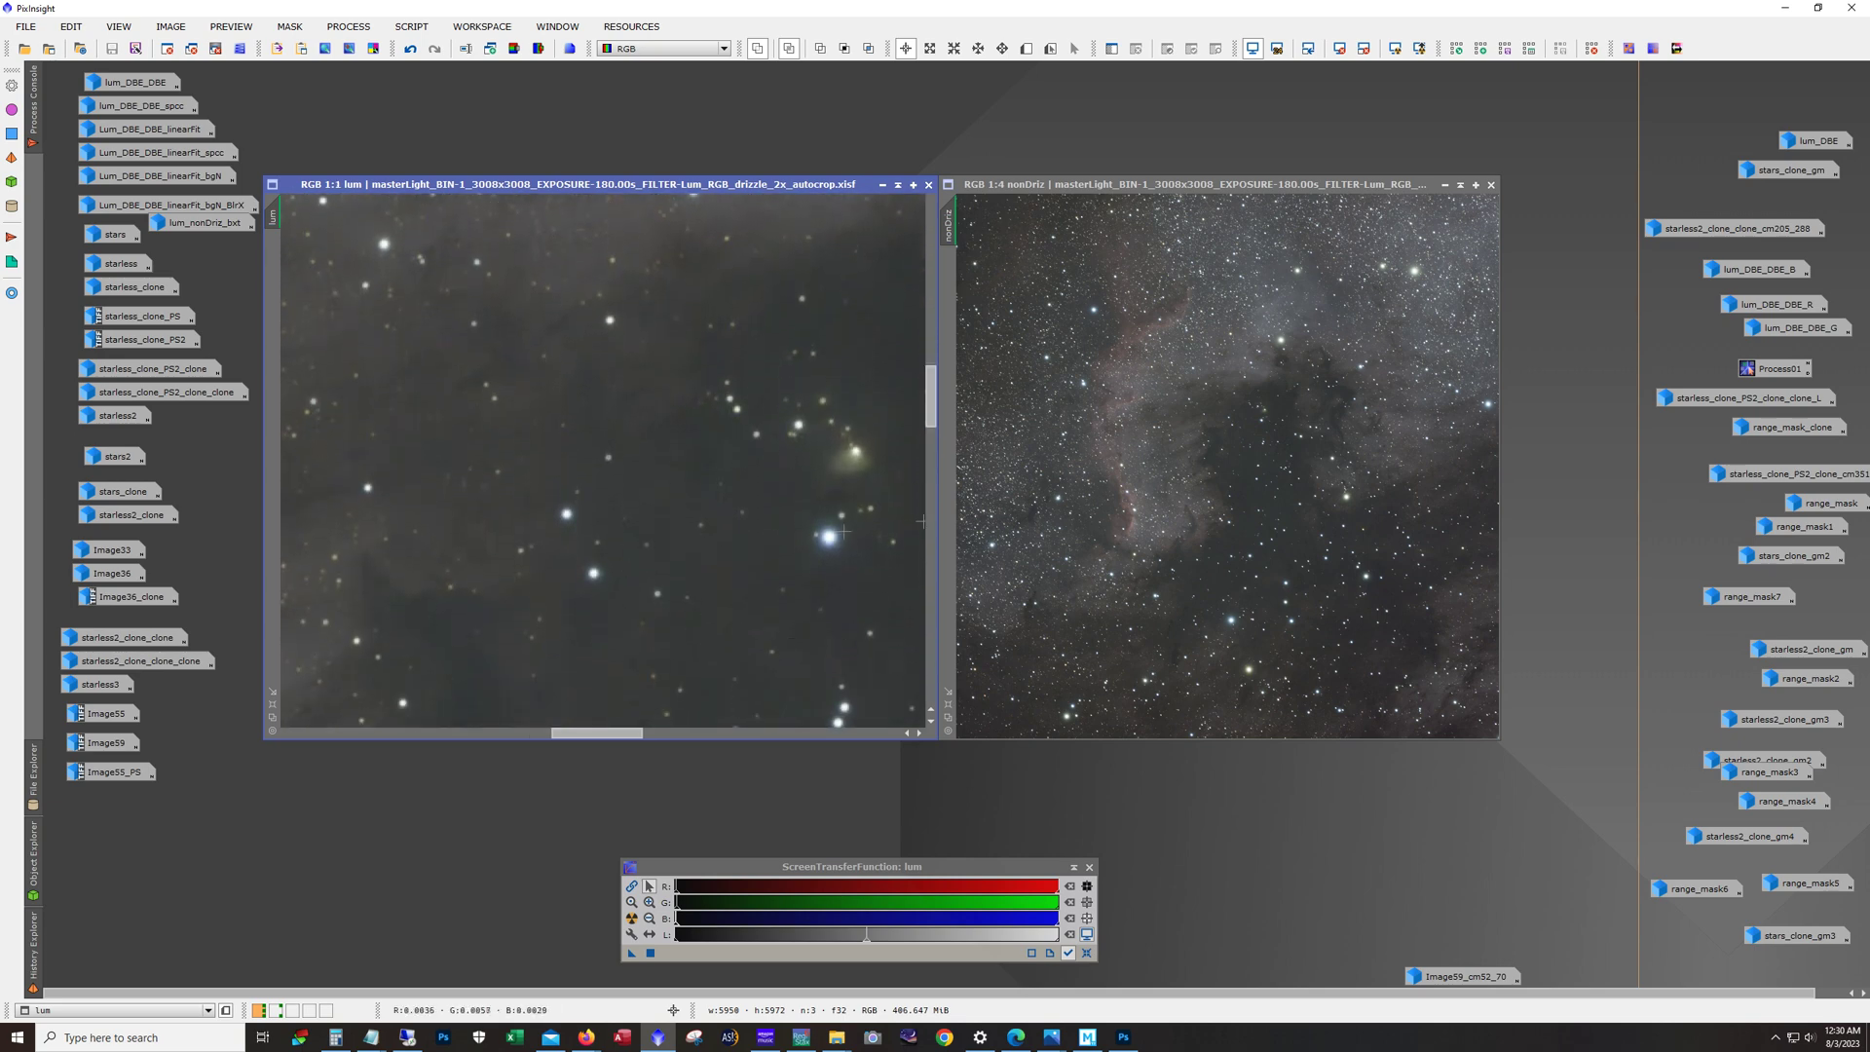
click(1251, 425)
scroll(1251, 426, up, 4)
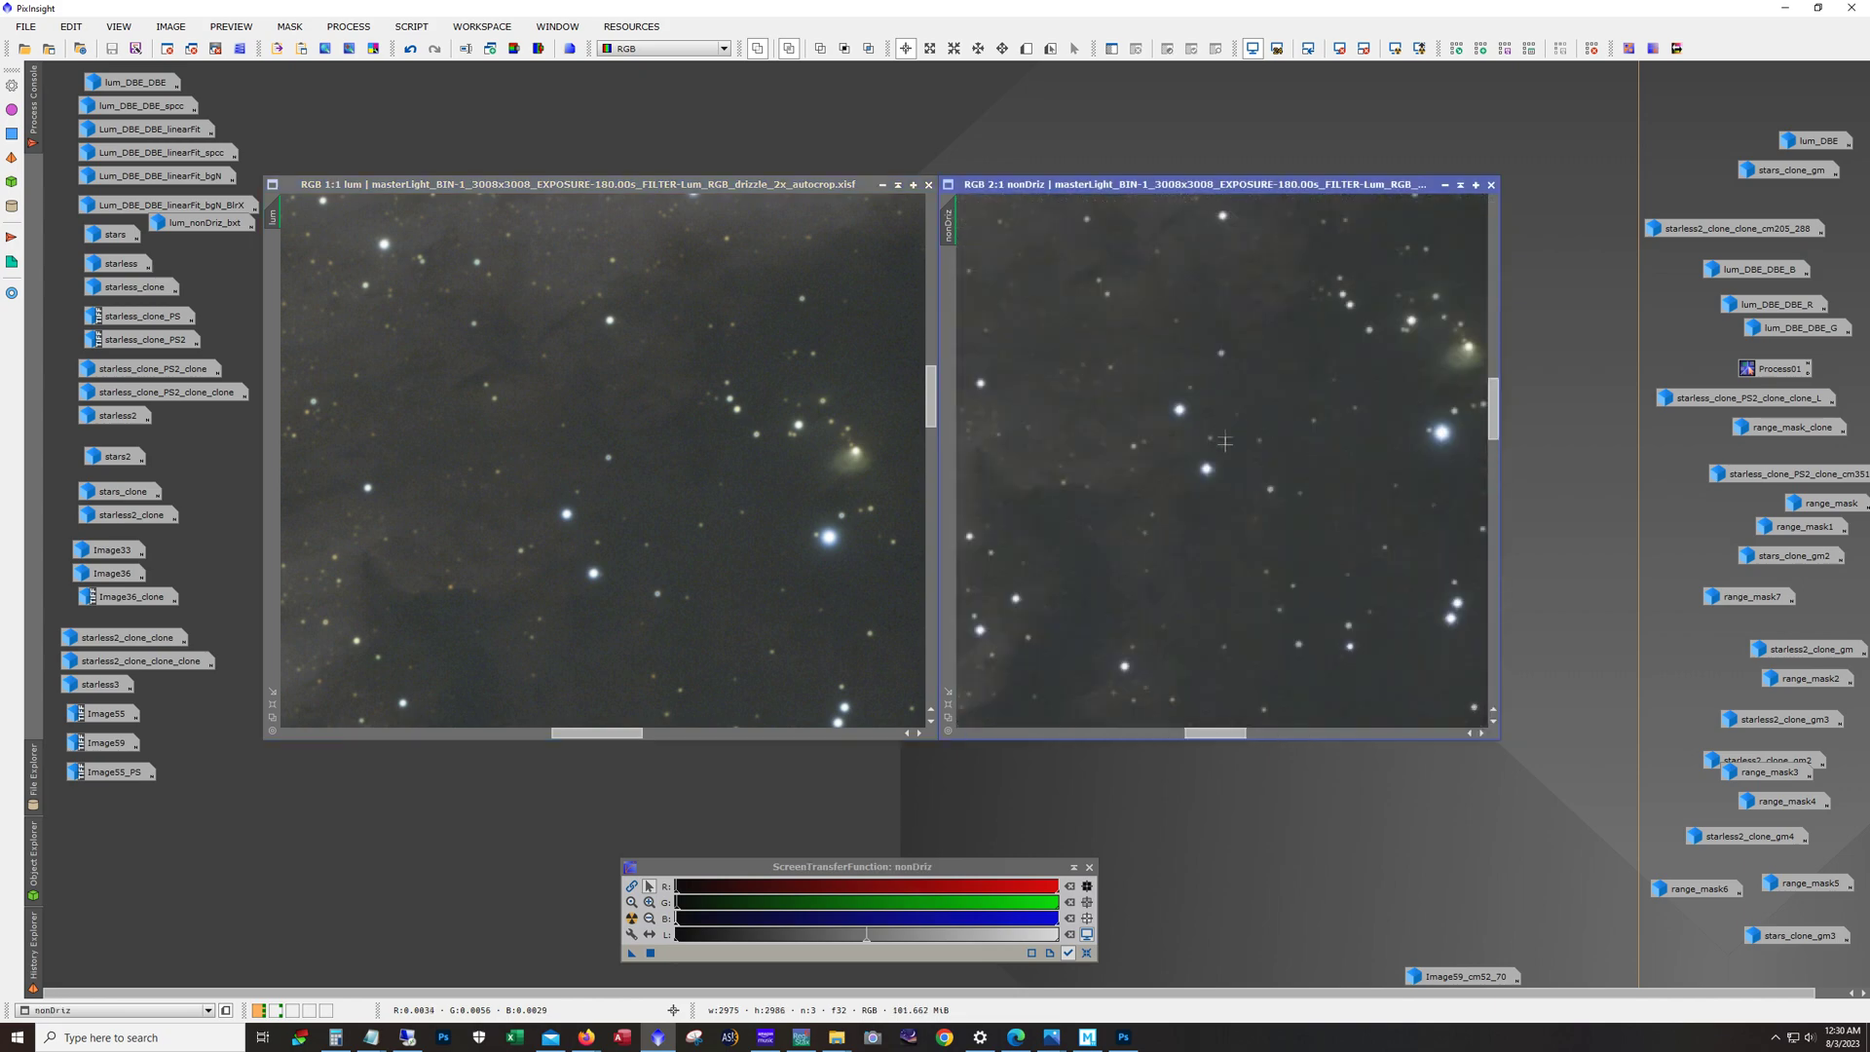
drag(1212, 732, 1222, 732)
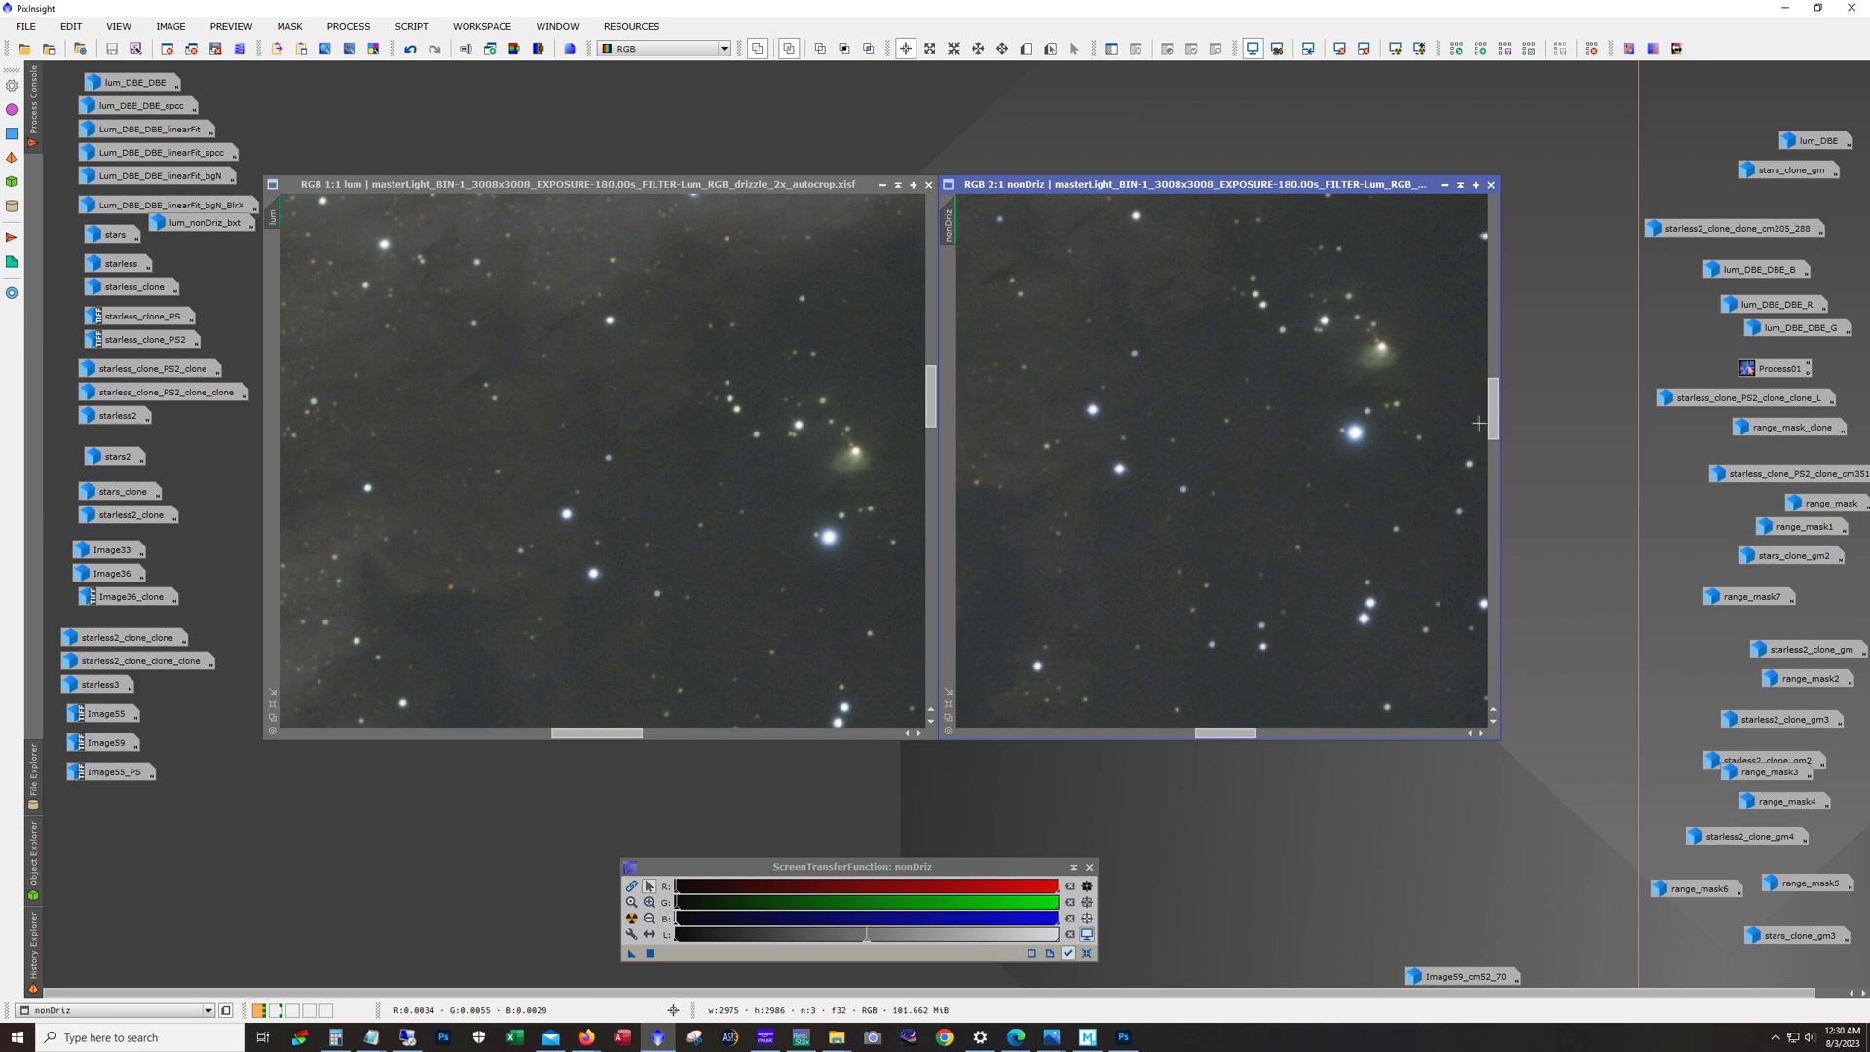
drag(1493, 430, 1501, 417)
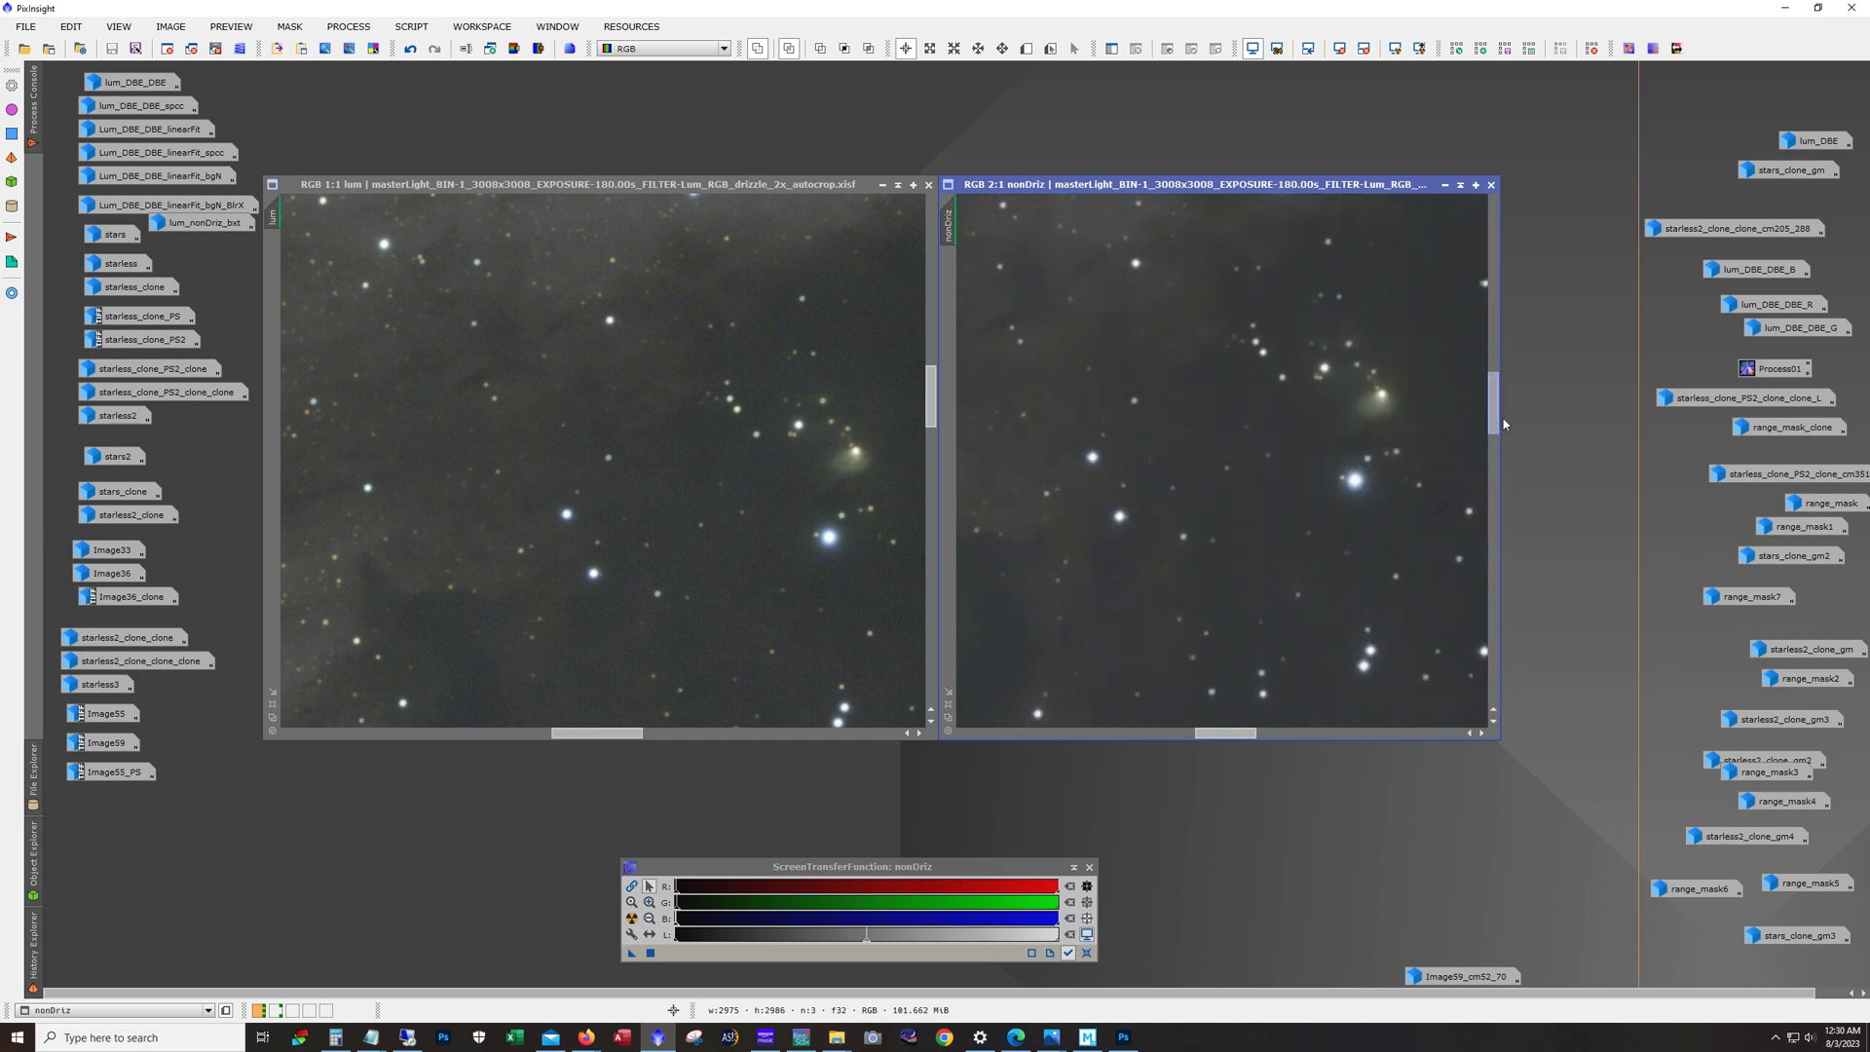
Step: Magnify both images further, nonDriz to 5:1, around the bright star and pan to match
click(845, 542)
scroll(845, 542, up, 2)
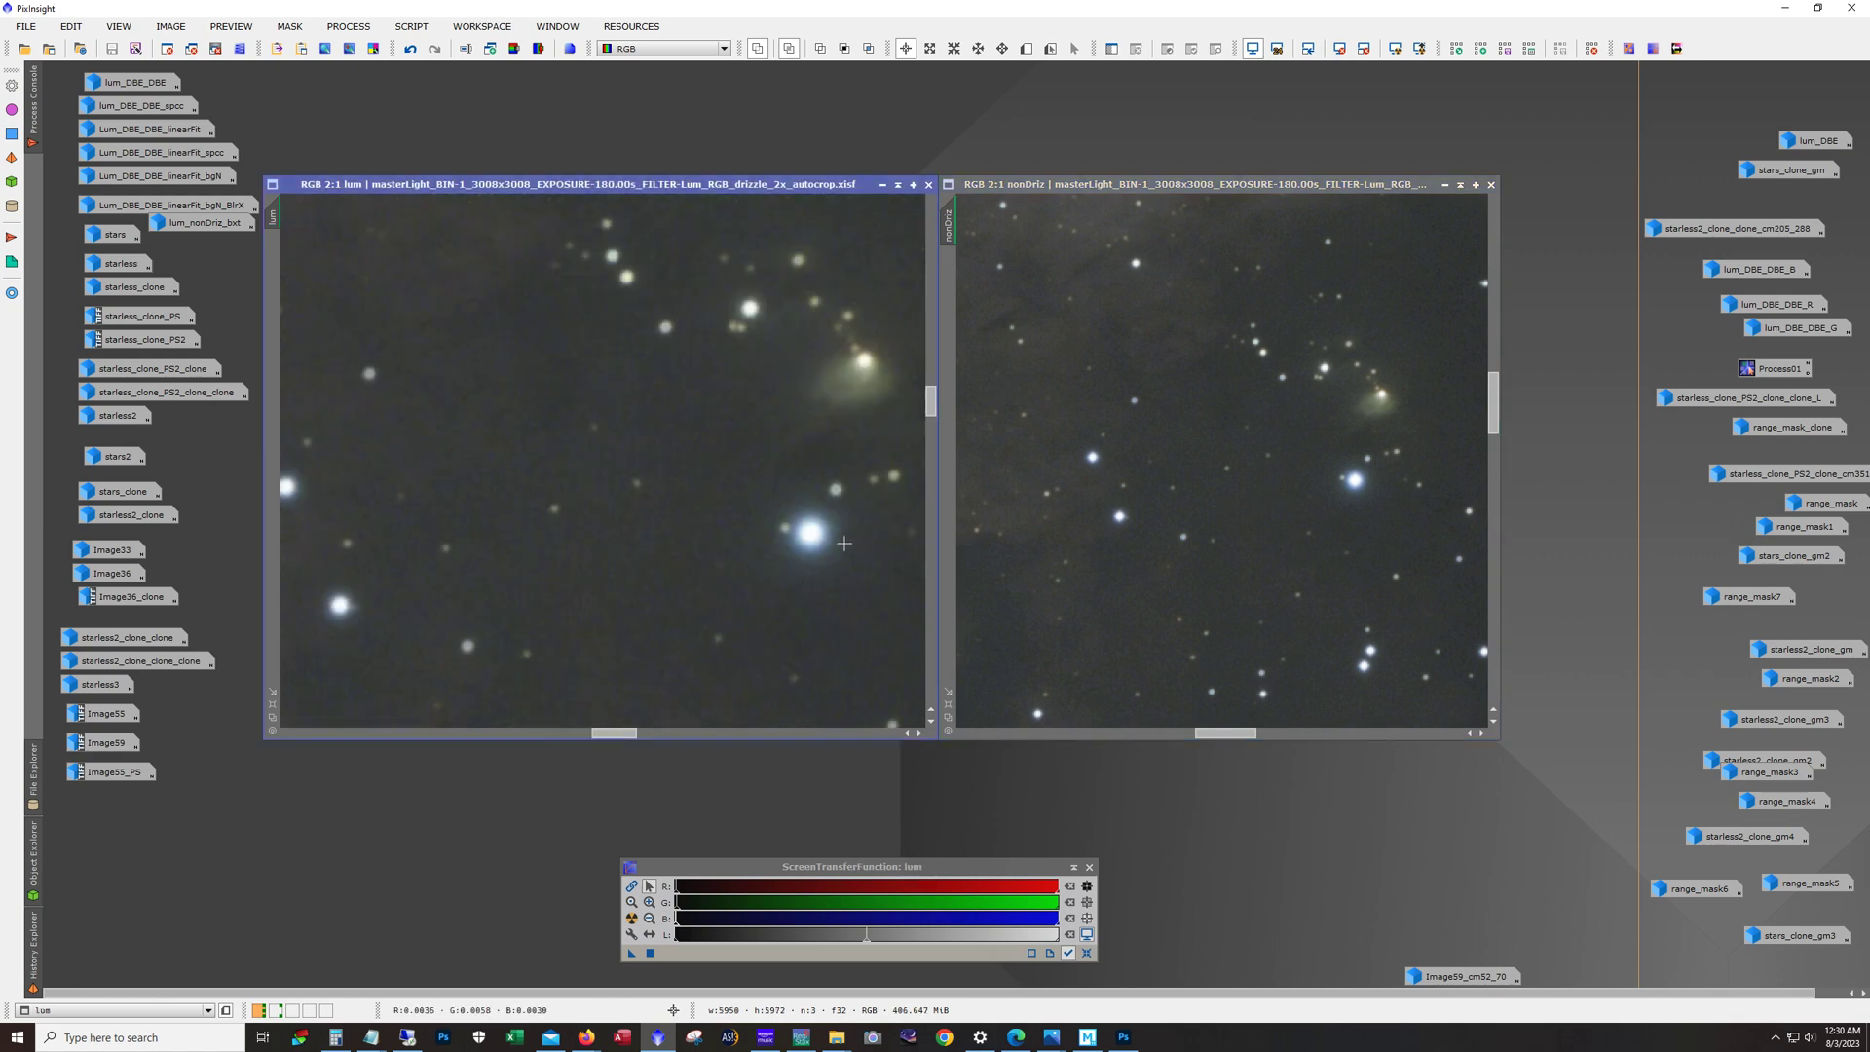
click(1311, 485)
scroll(1312, 485, up, 3)
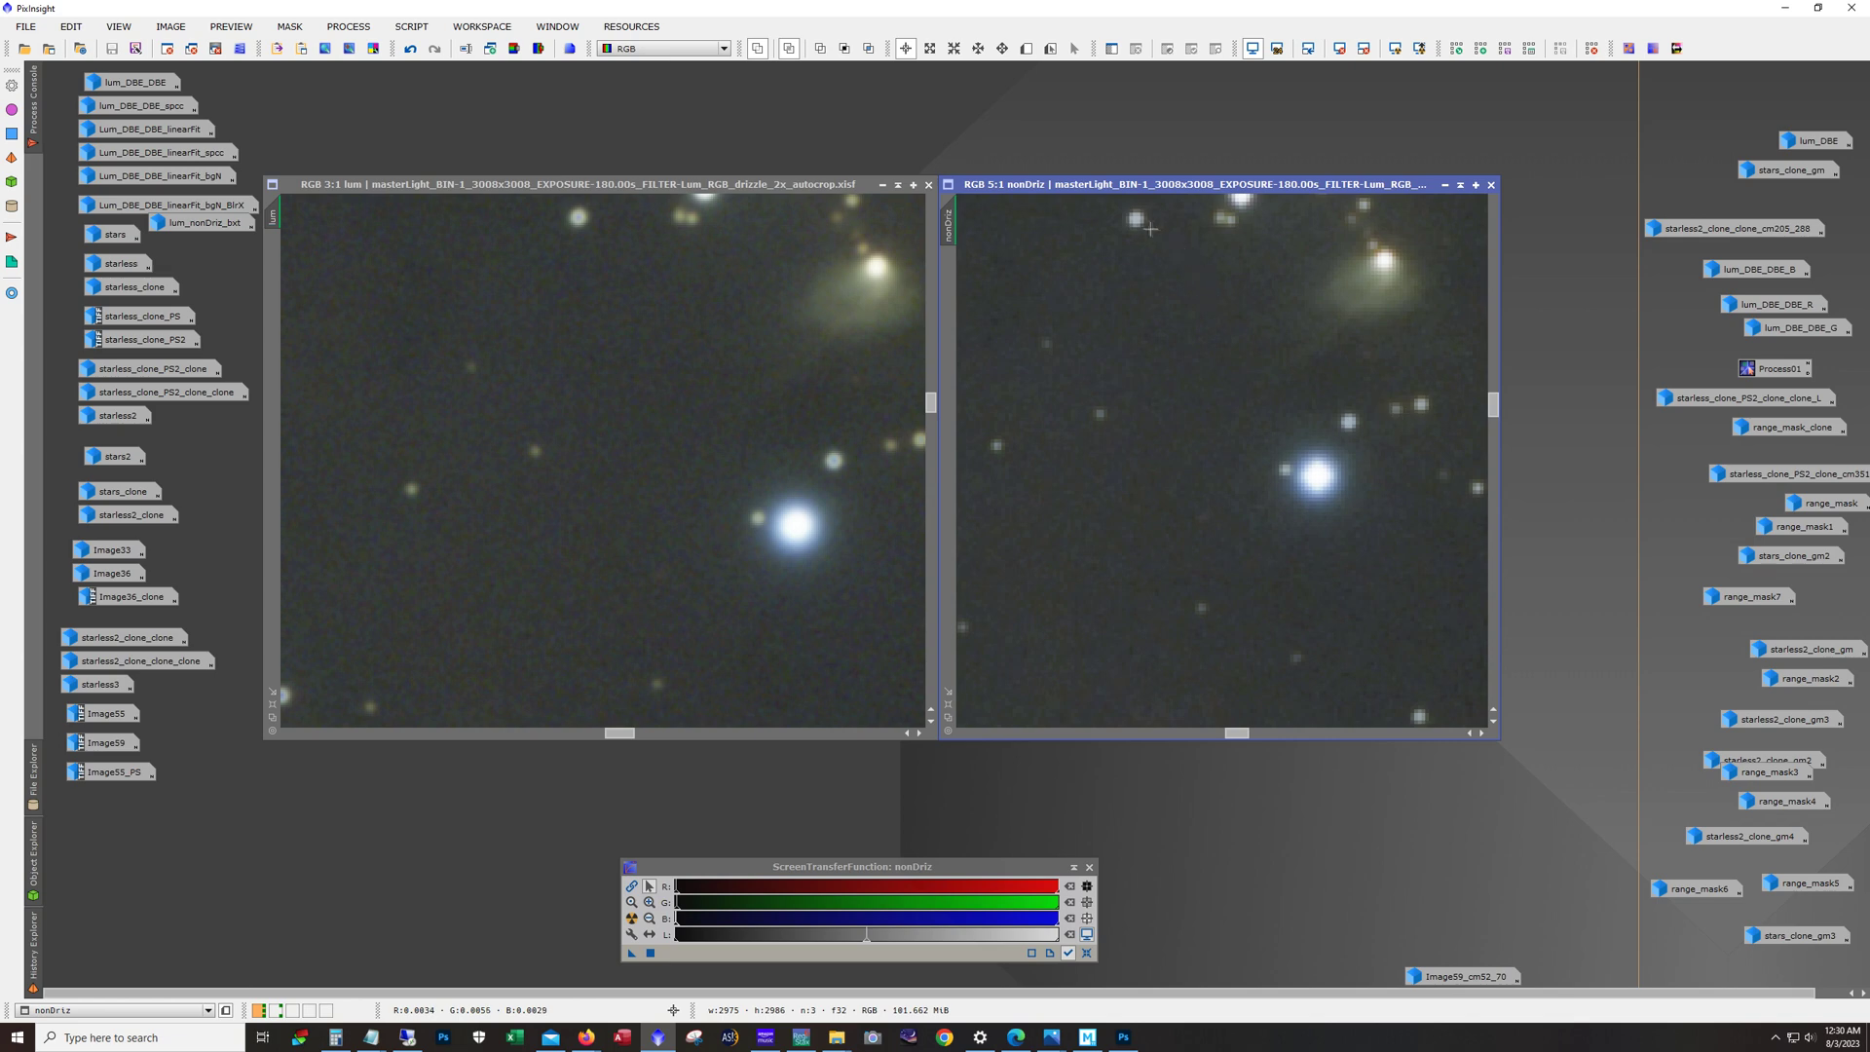
scroll(1113, 663, left, 10)
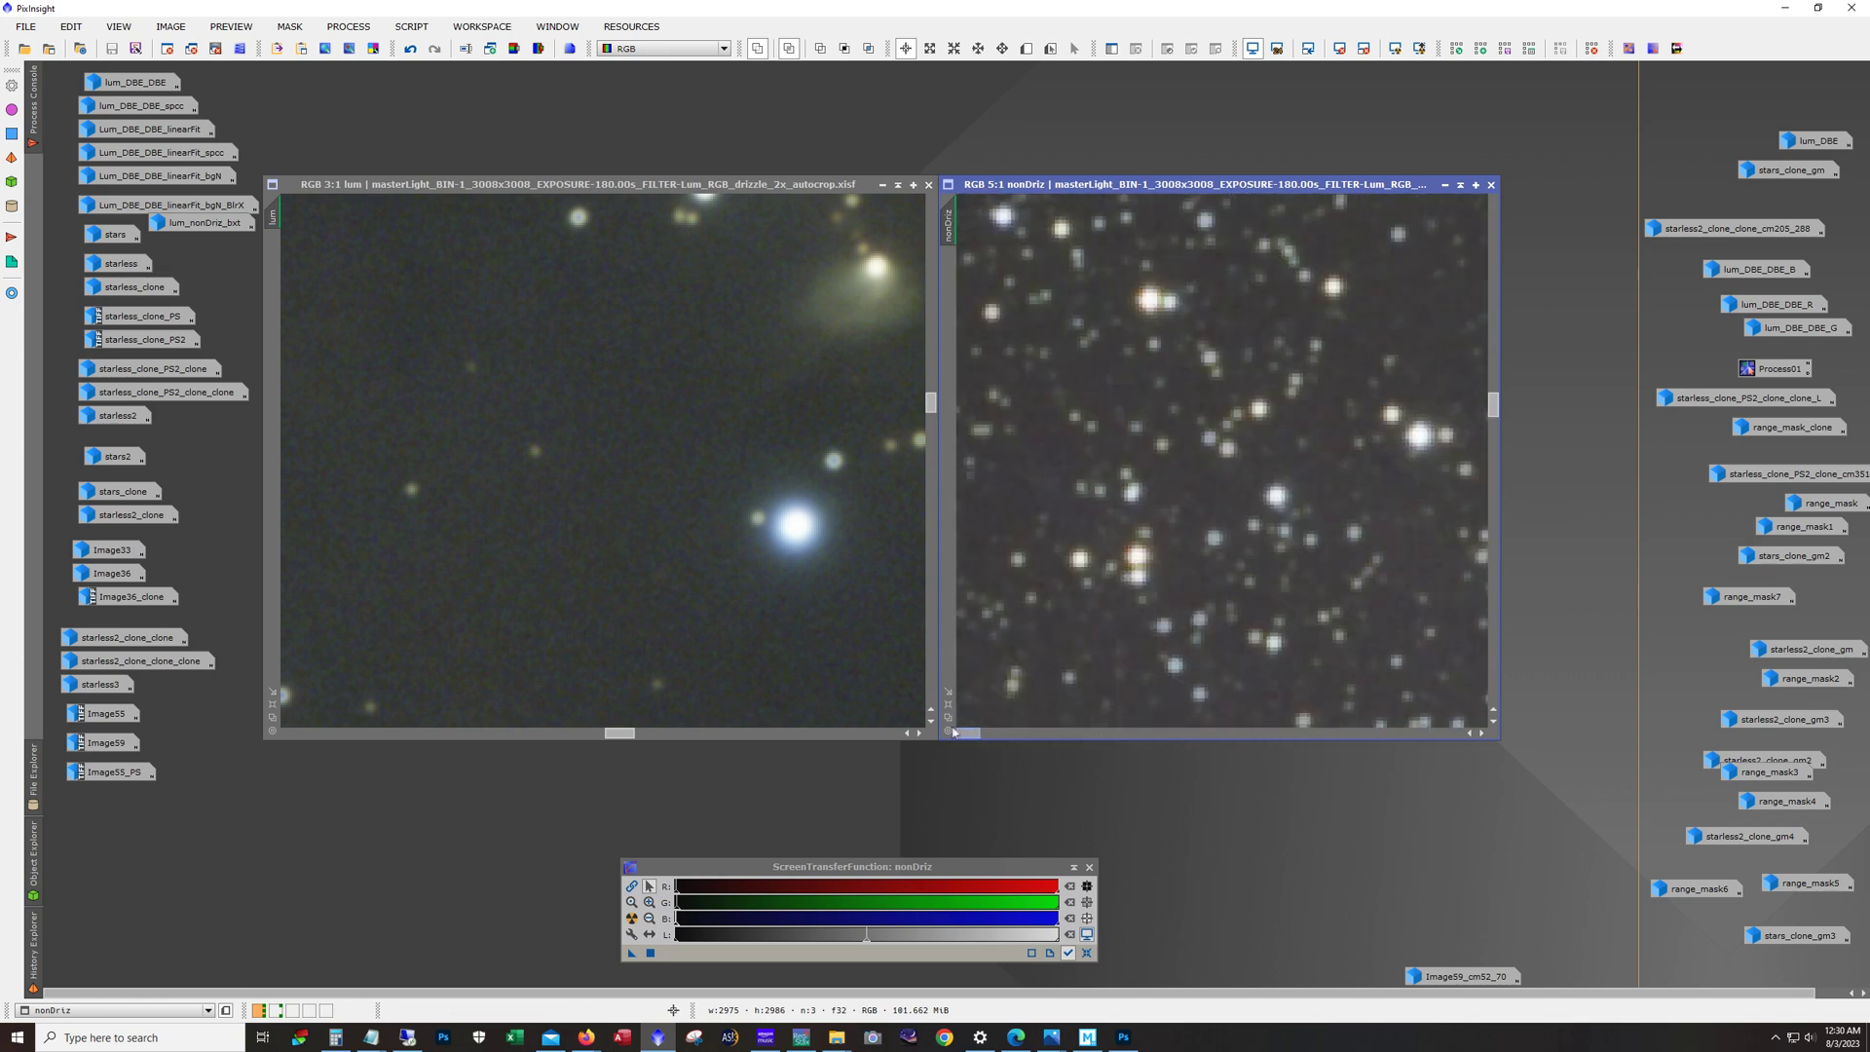
drag(630, 733, 284, 756)
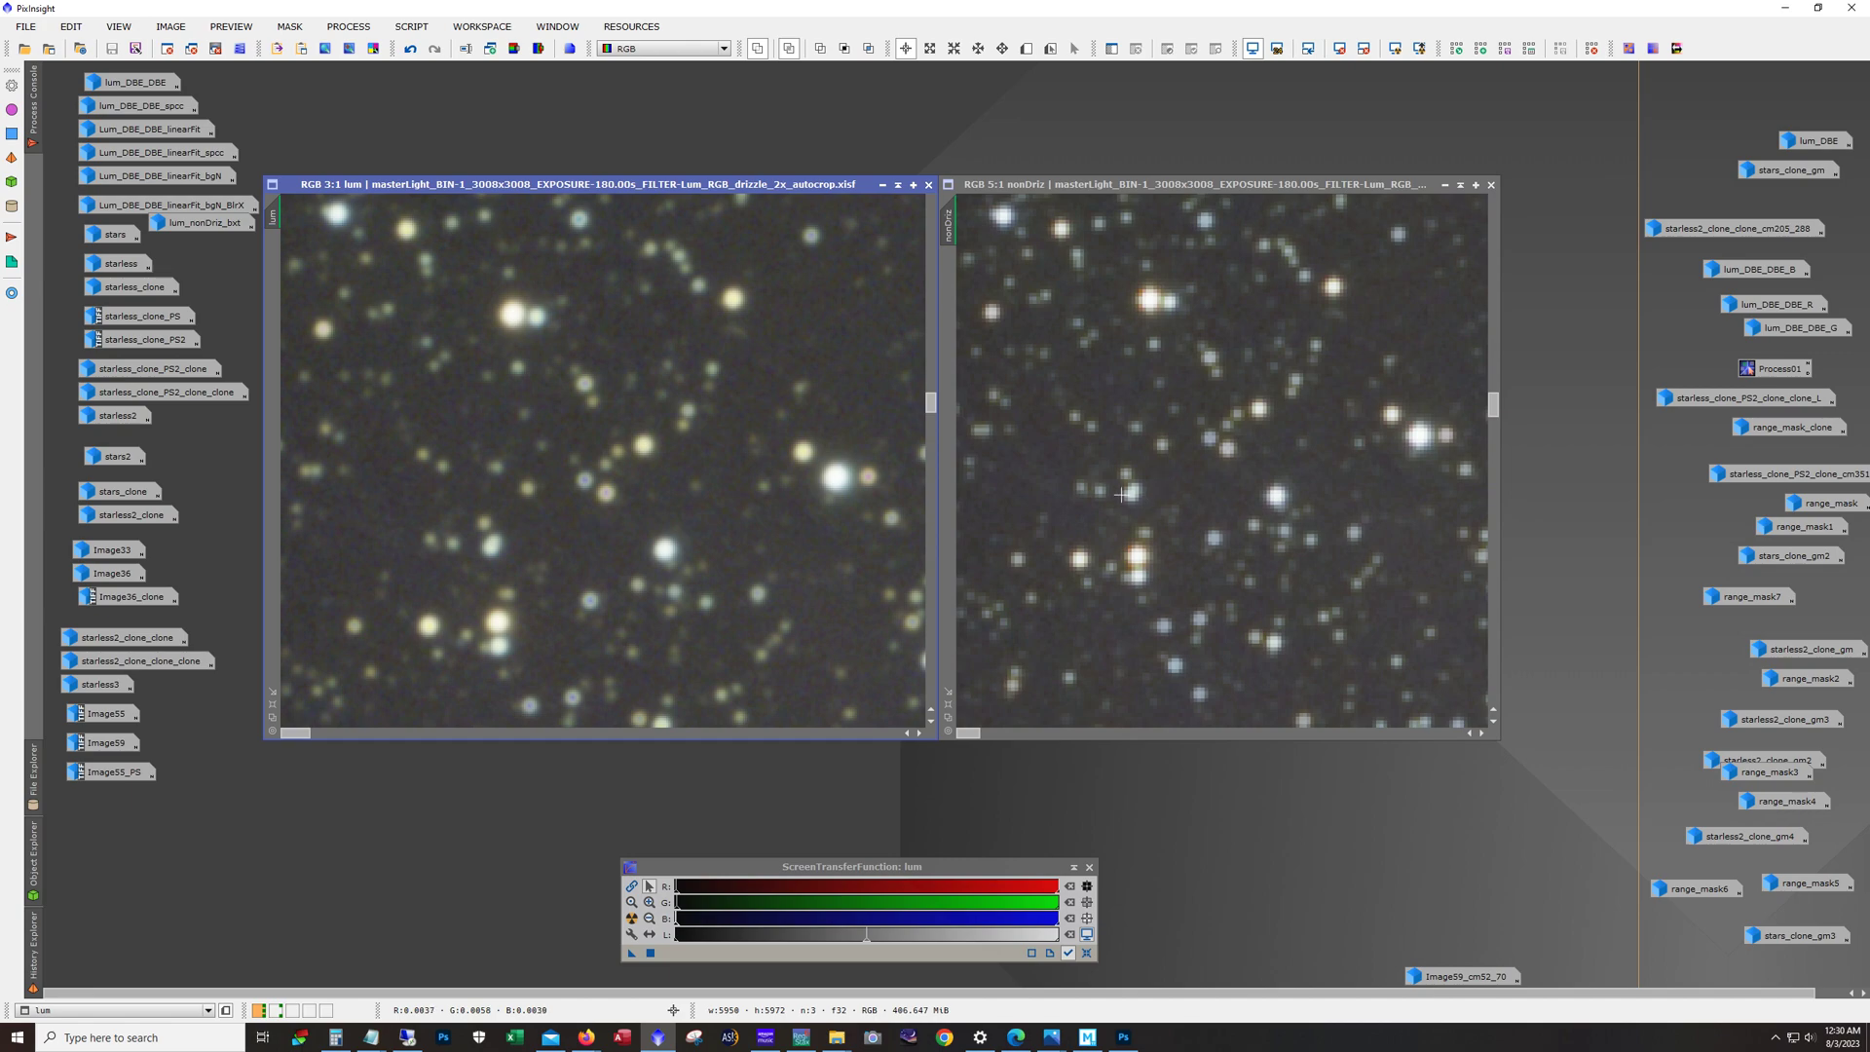
scroll(1122, 494, down, 7)
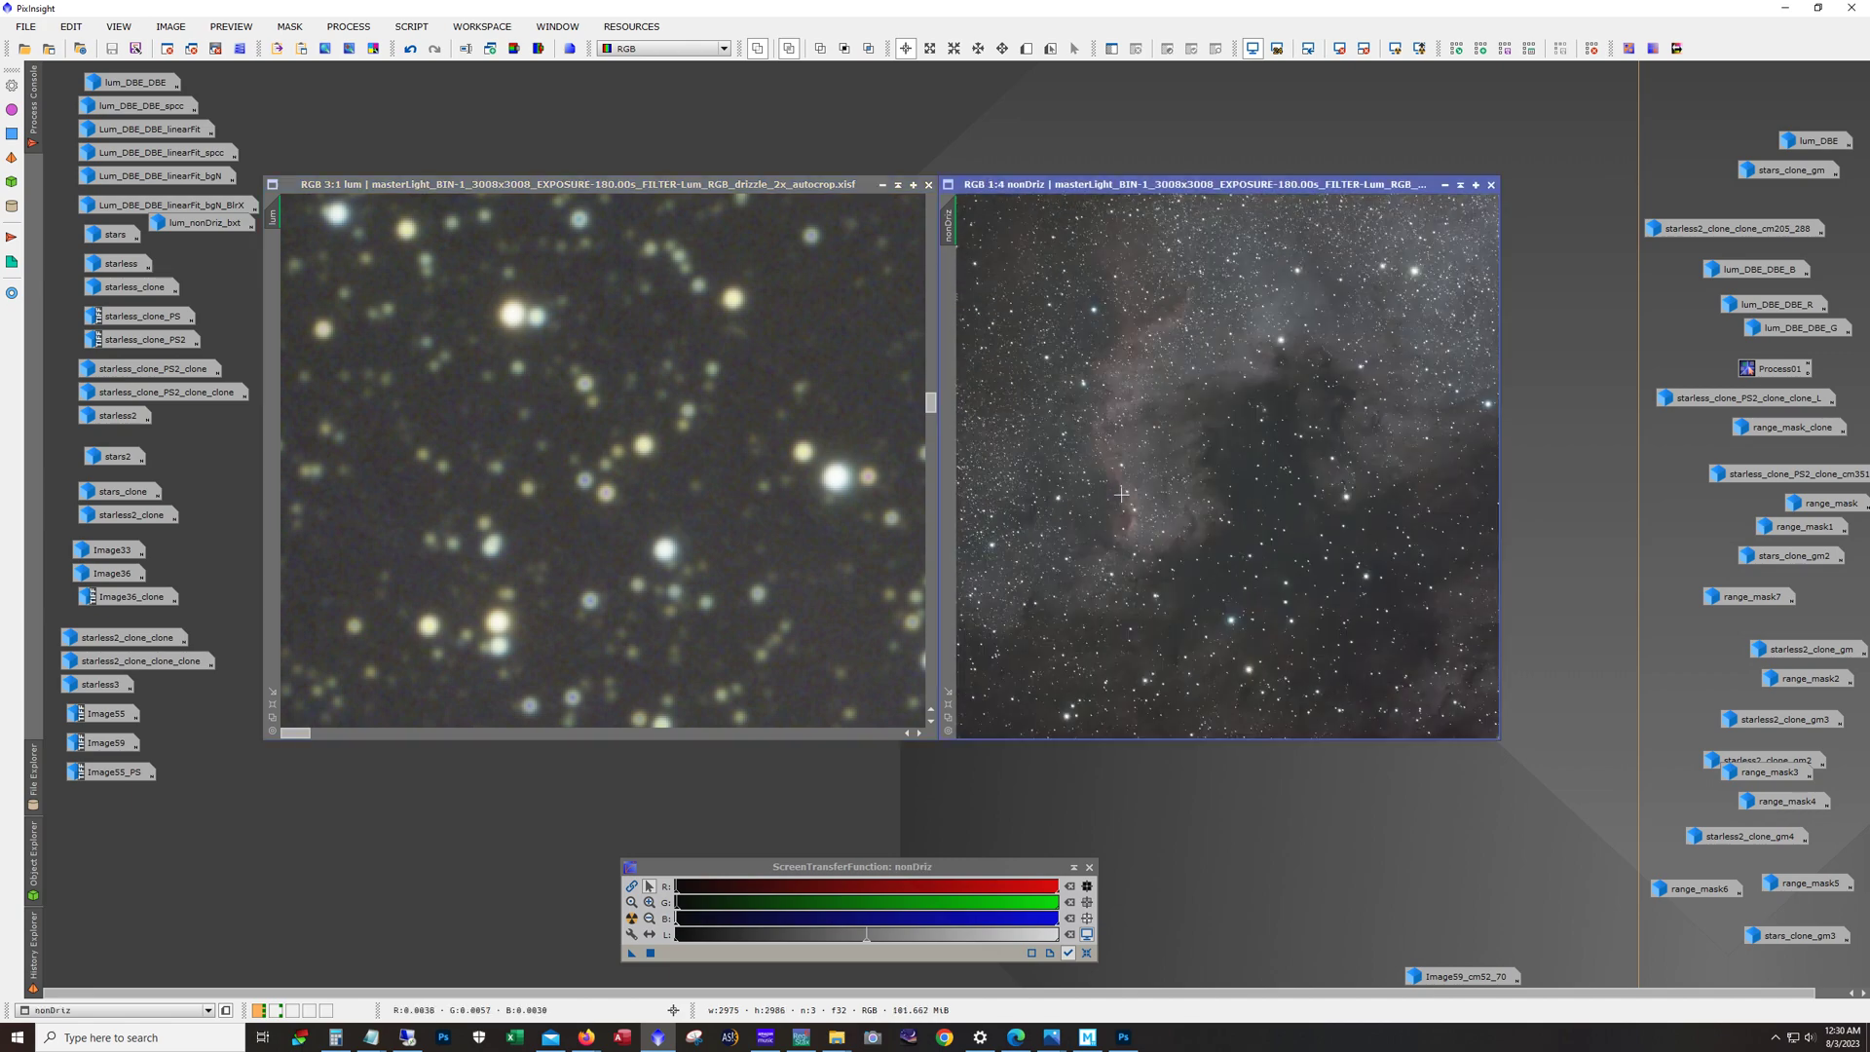
Step: Zoom both views onto the reddish dark-lane edge at 1:1 and 2:1, then iconize lum
scroll(533, 468, down, 7)
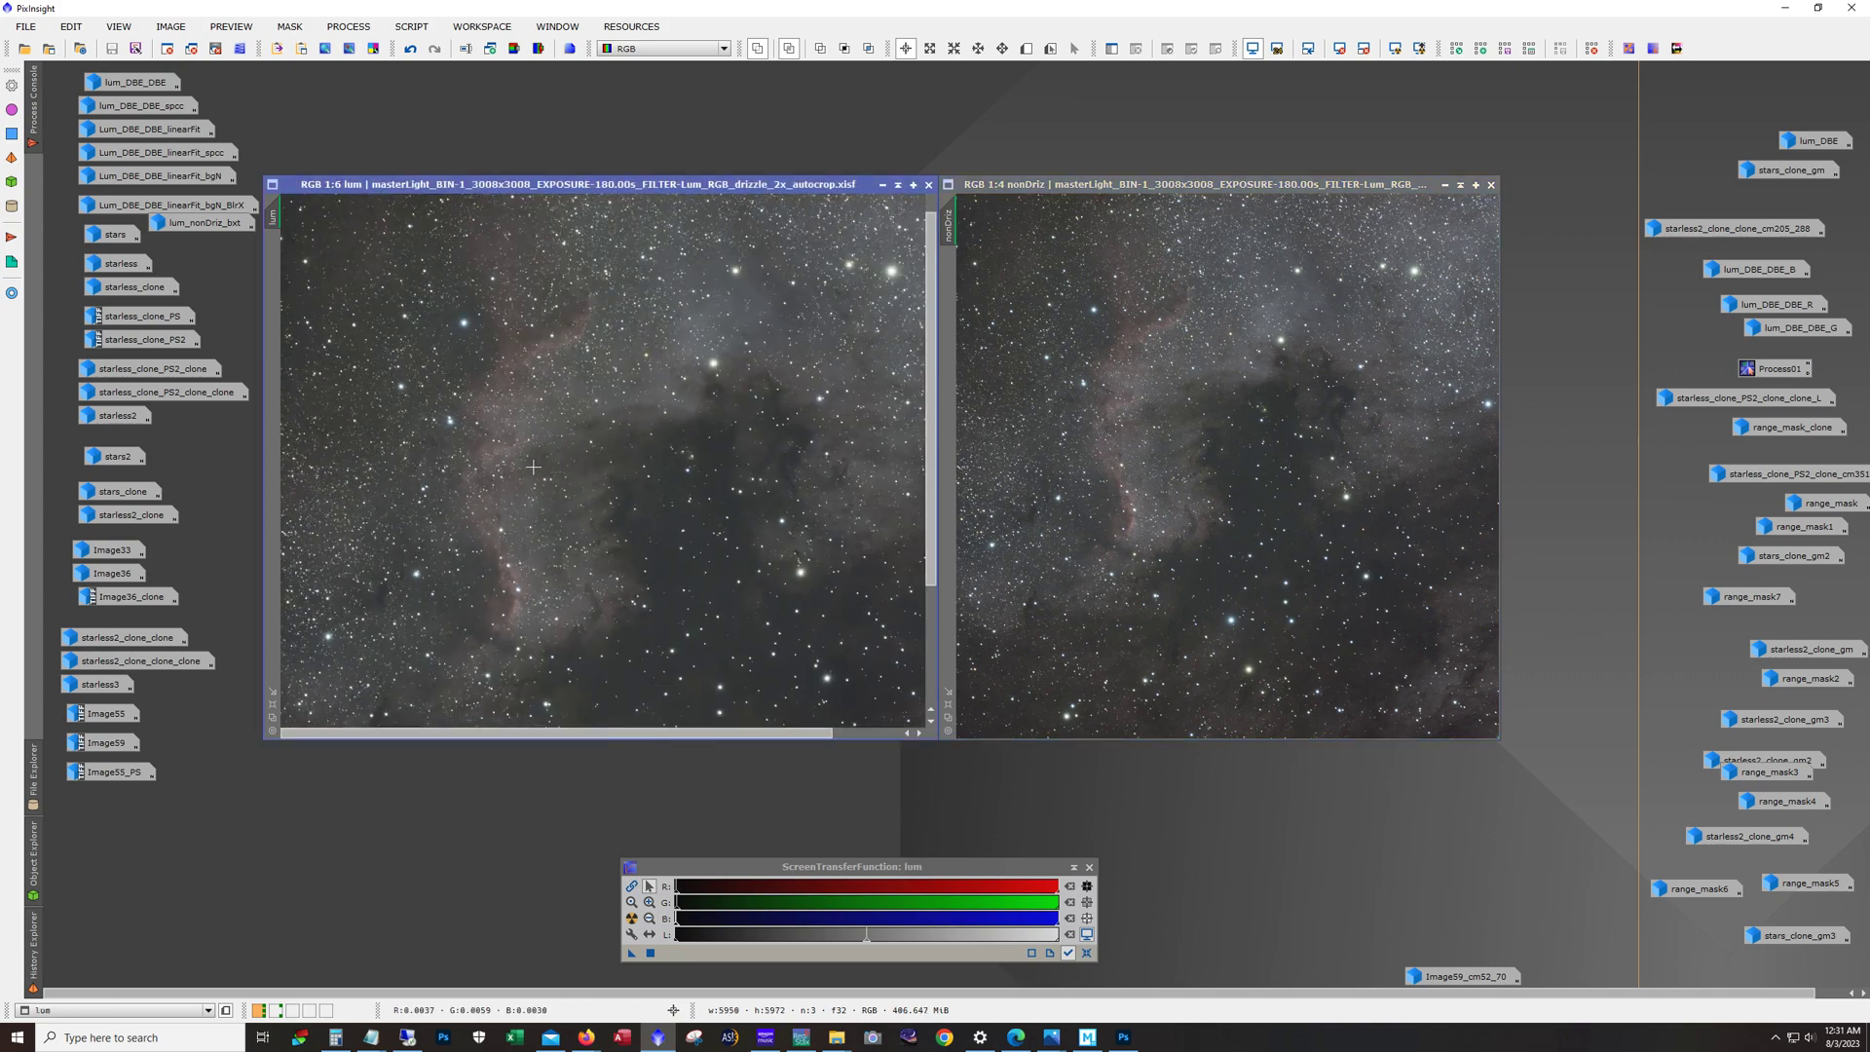
scroll(532, 468, down, 2)
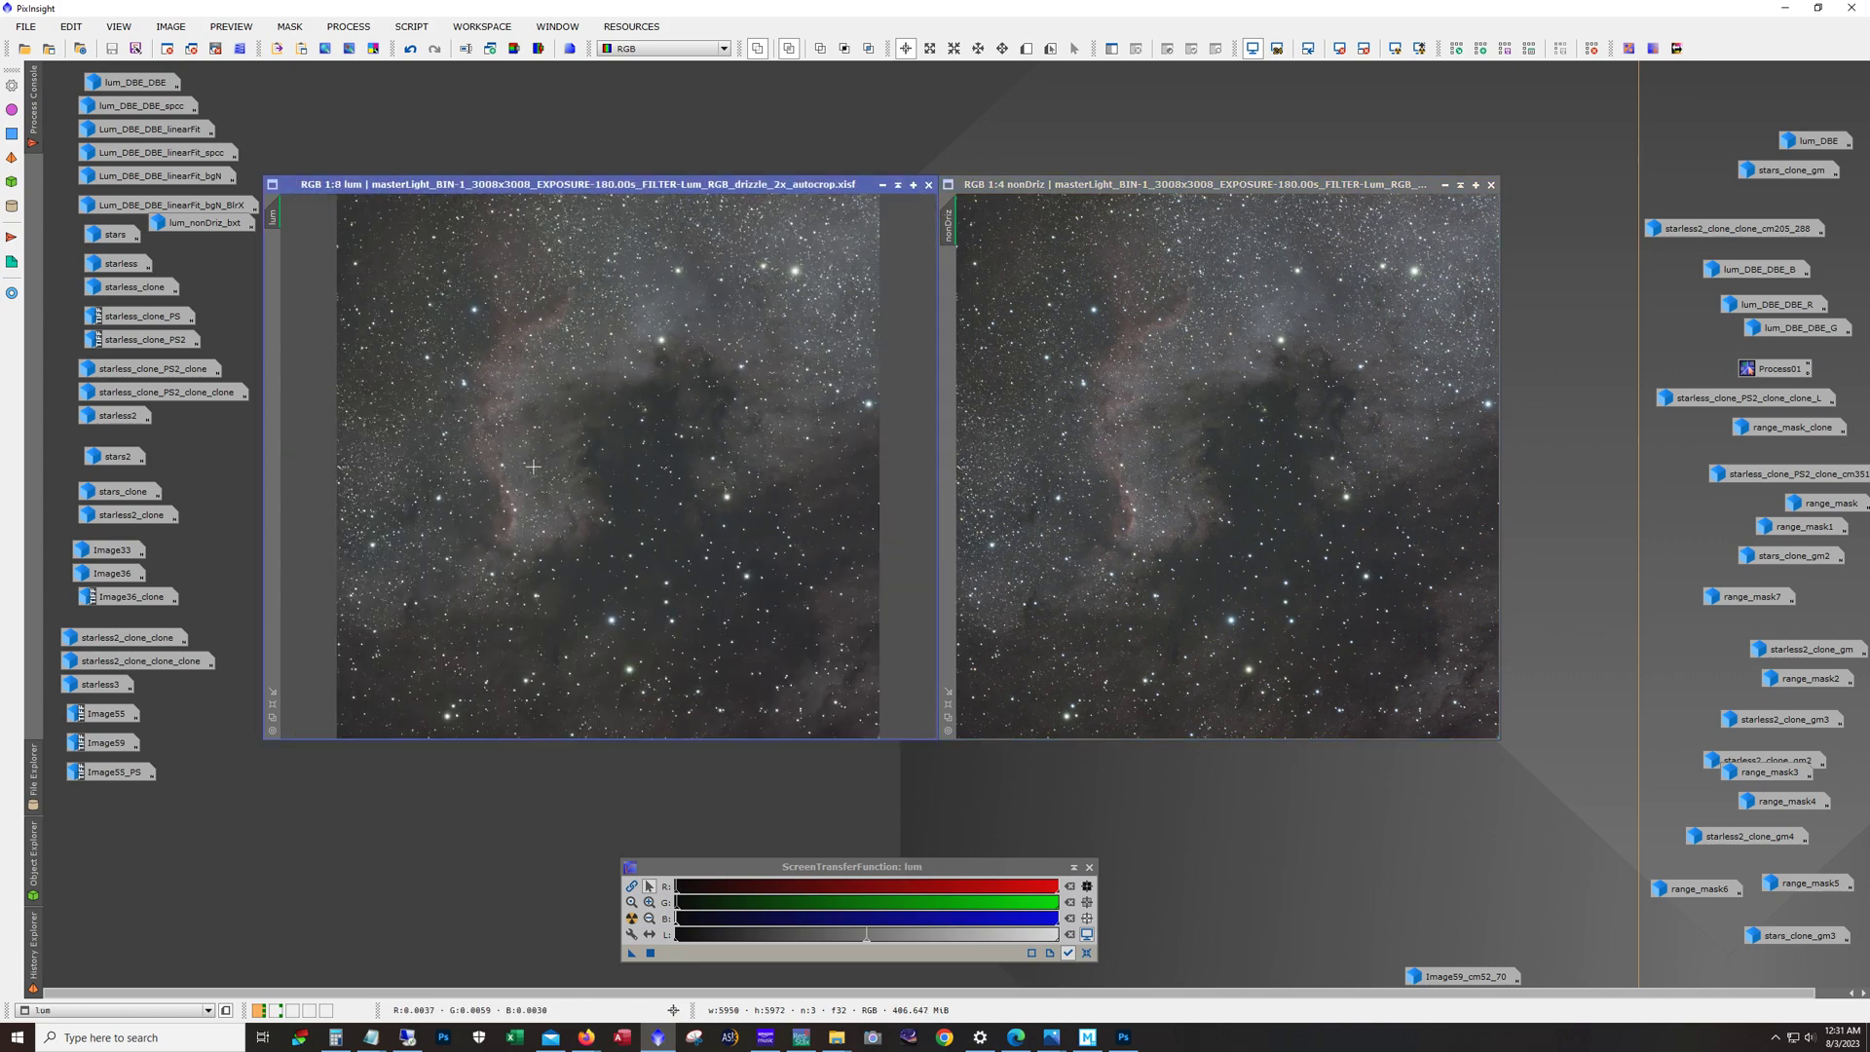
scroll(532, 467, up, 7)
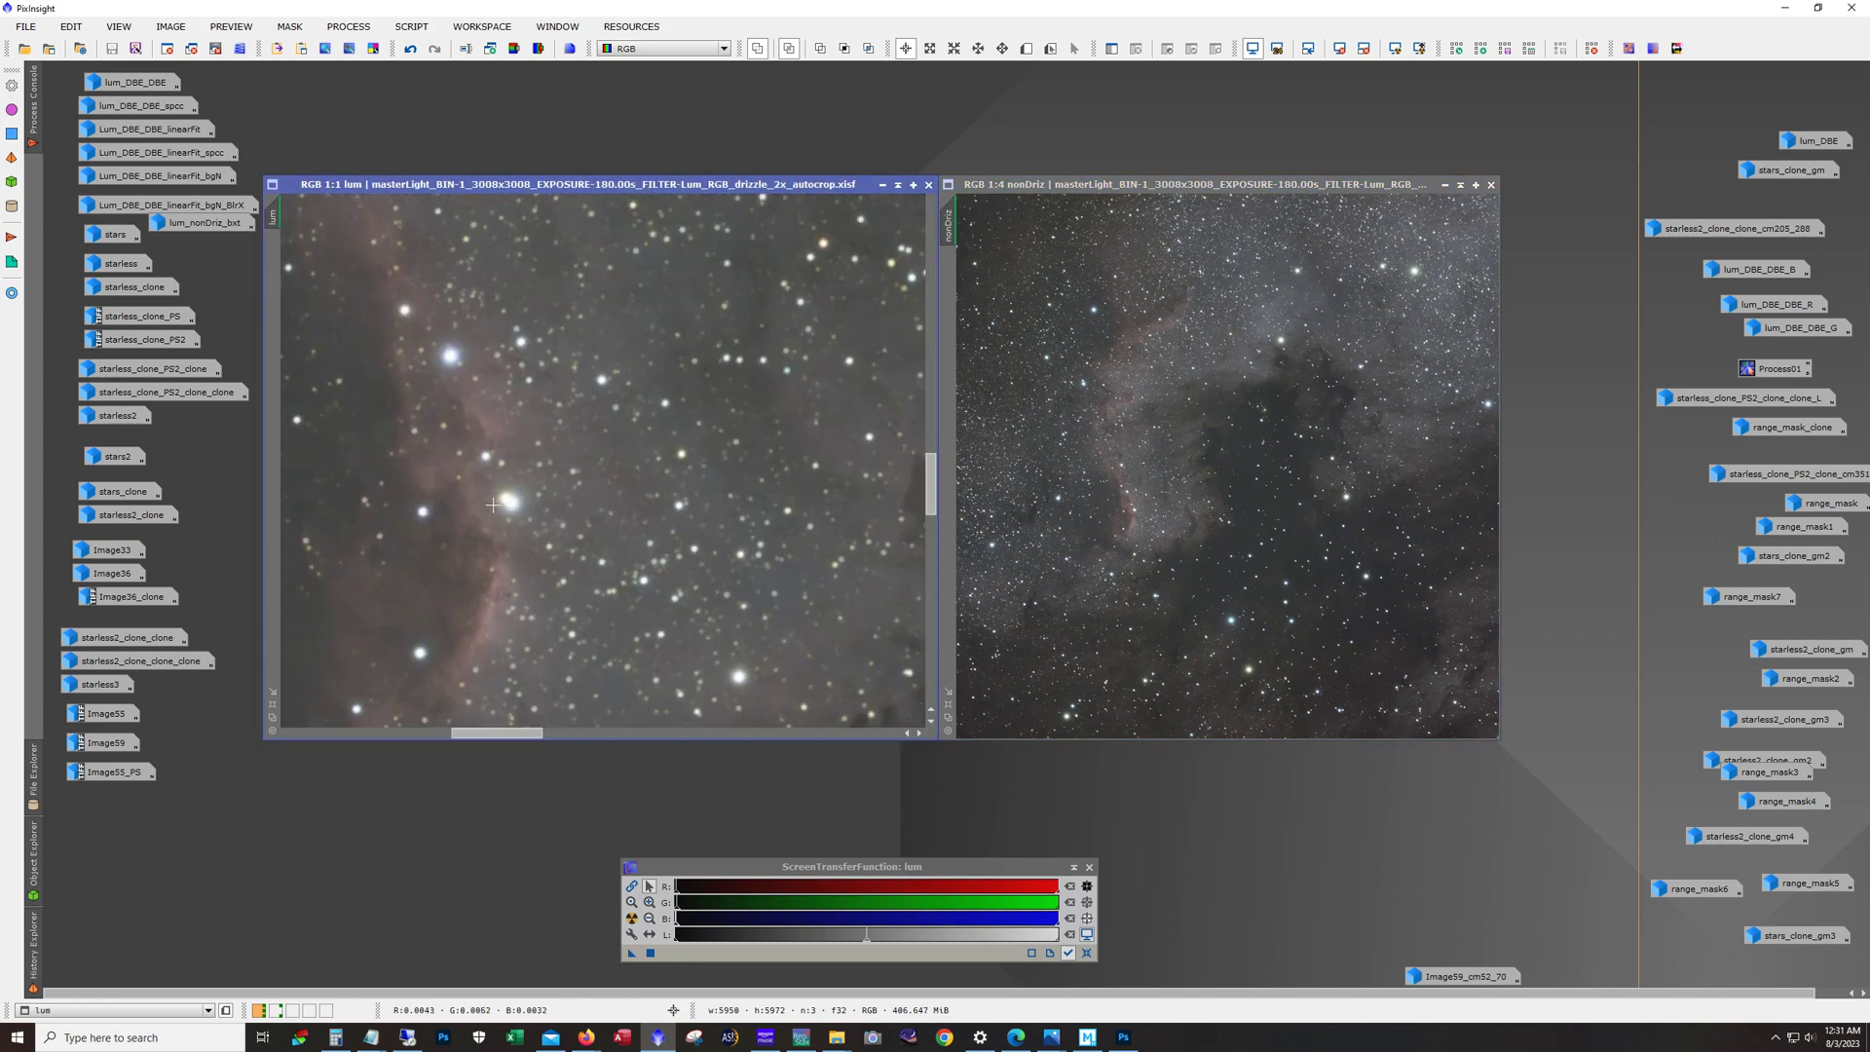
scroll(493, 503, left, 3)
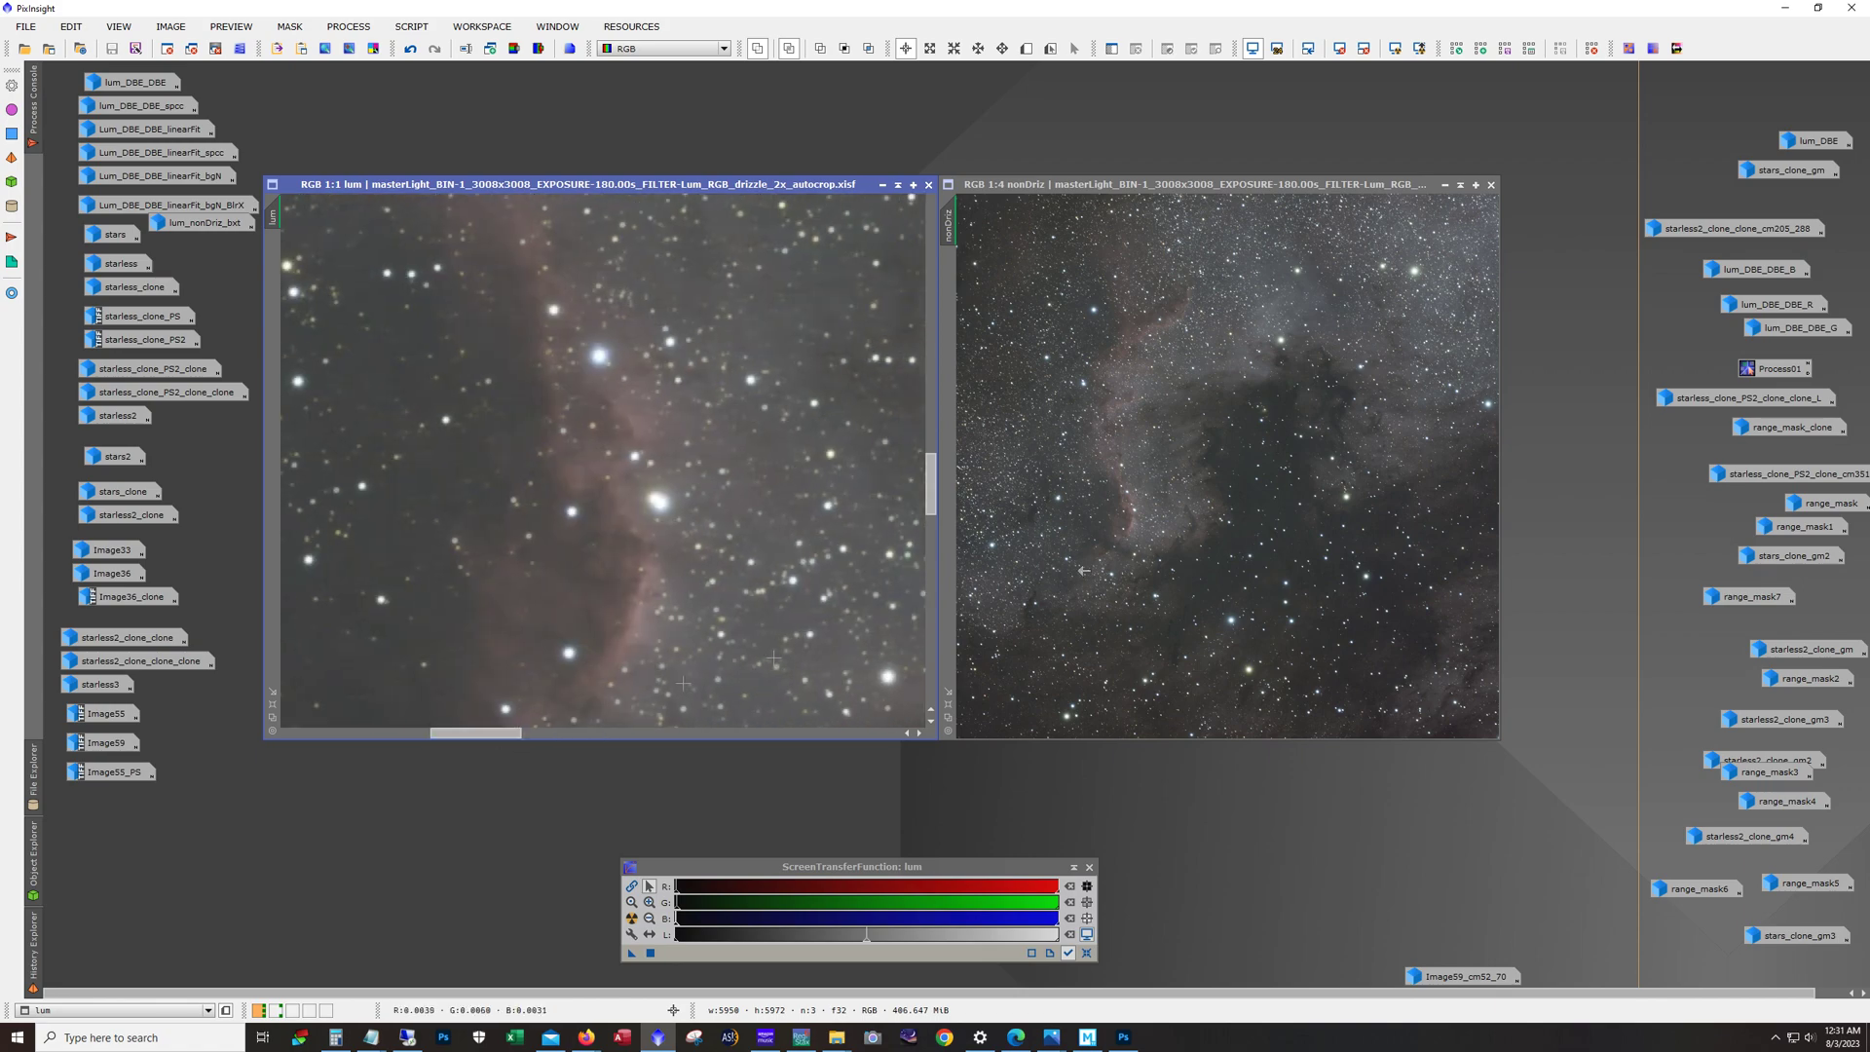
scroll(1124, 508, up, 3)
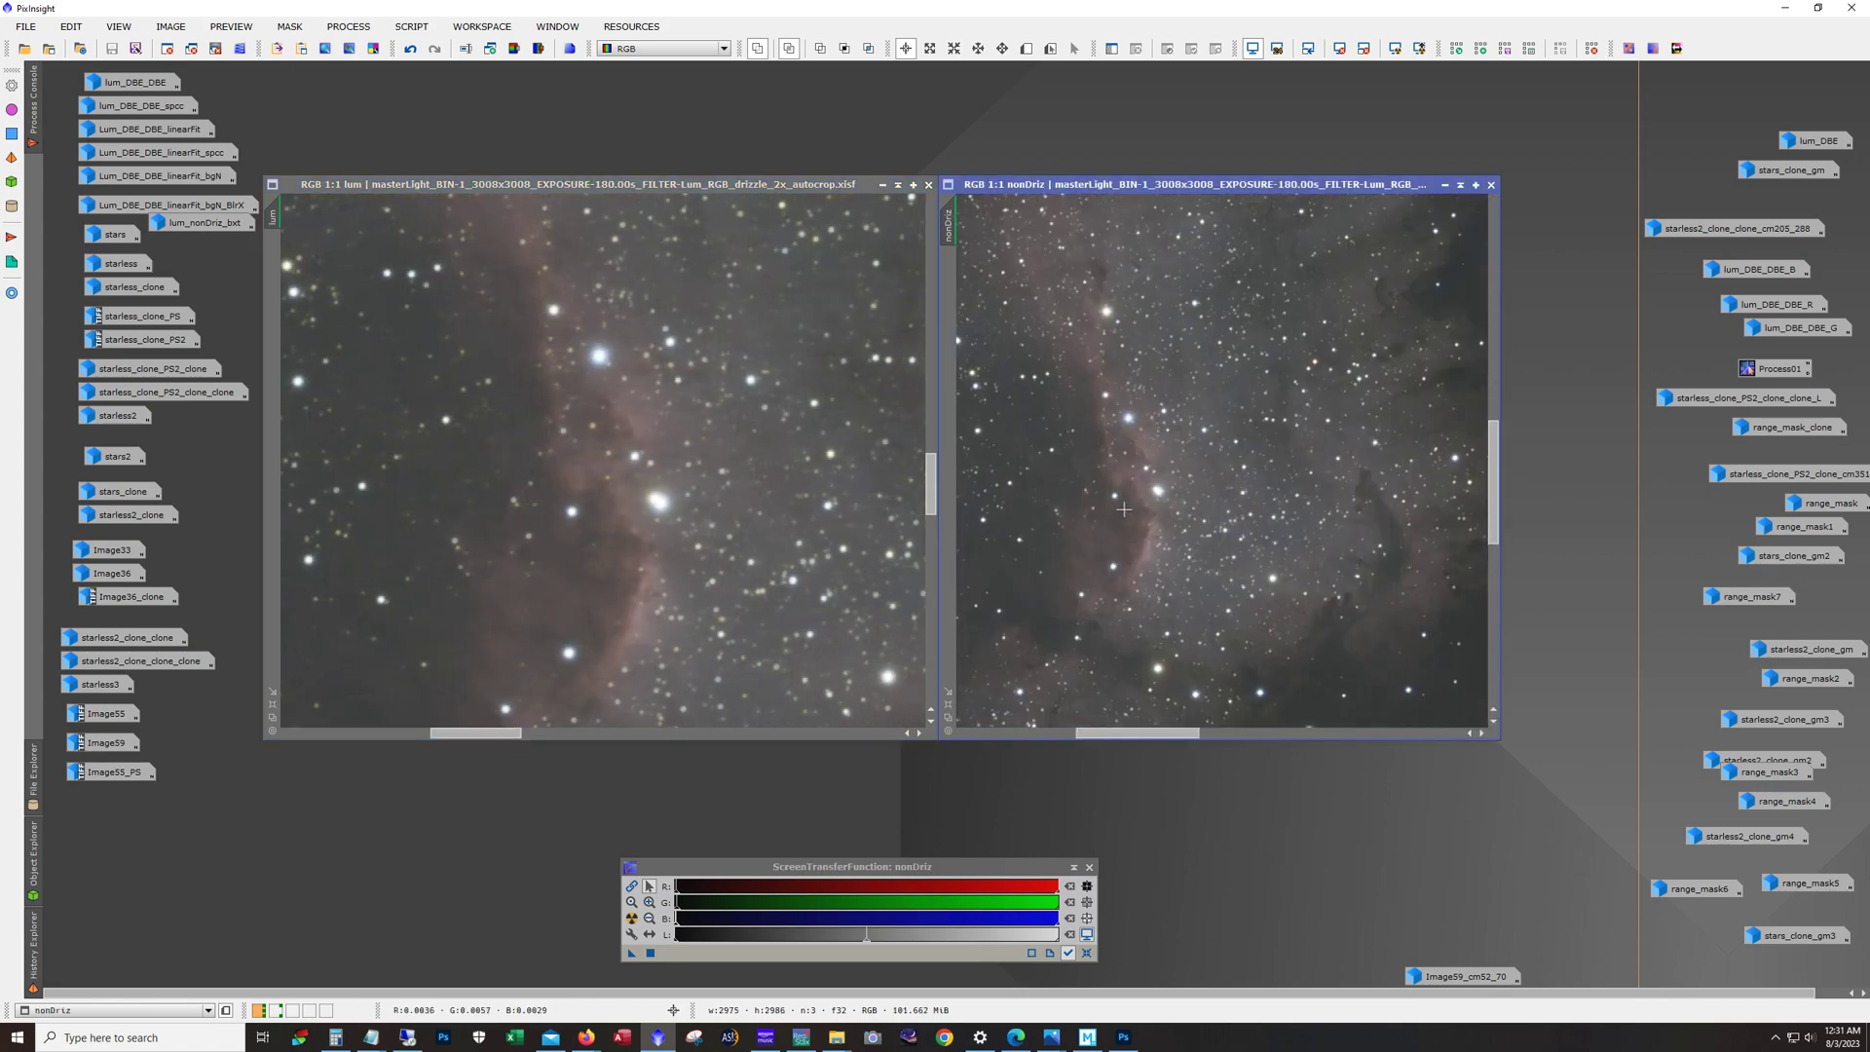
scroll(1070, 429, up, 1)
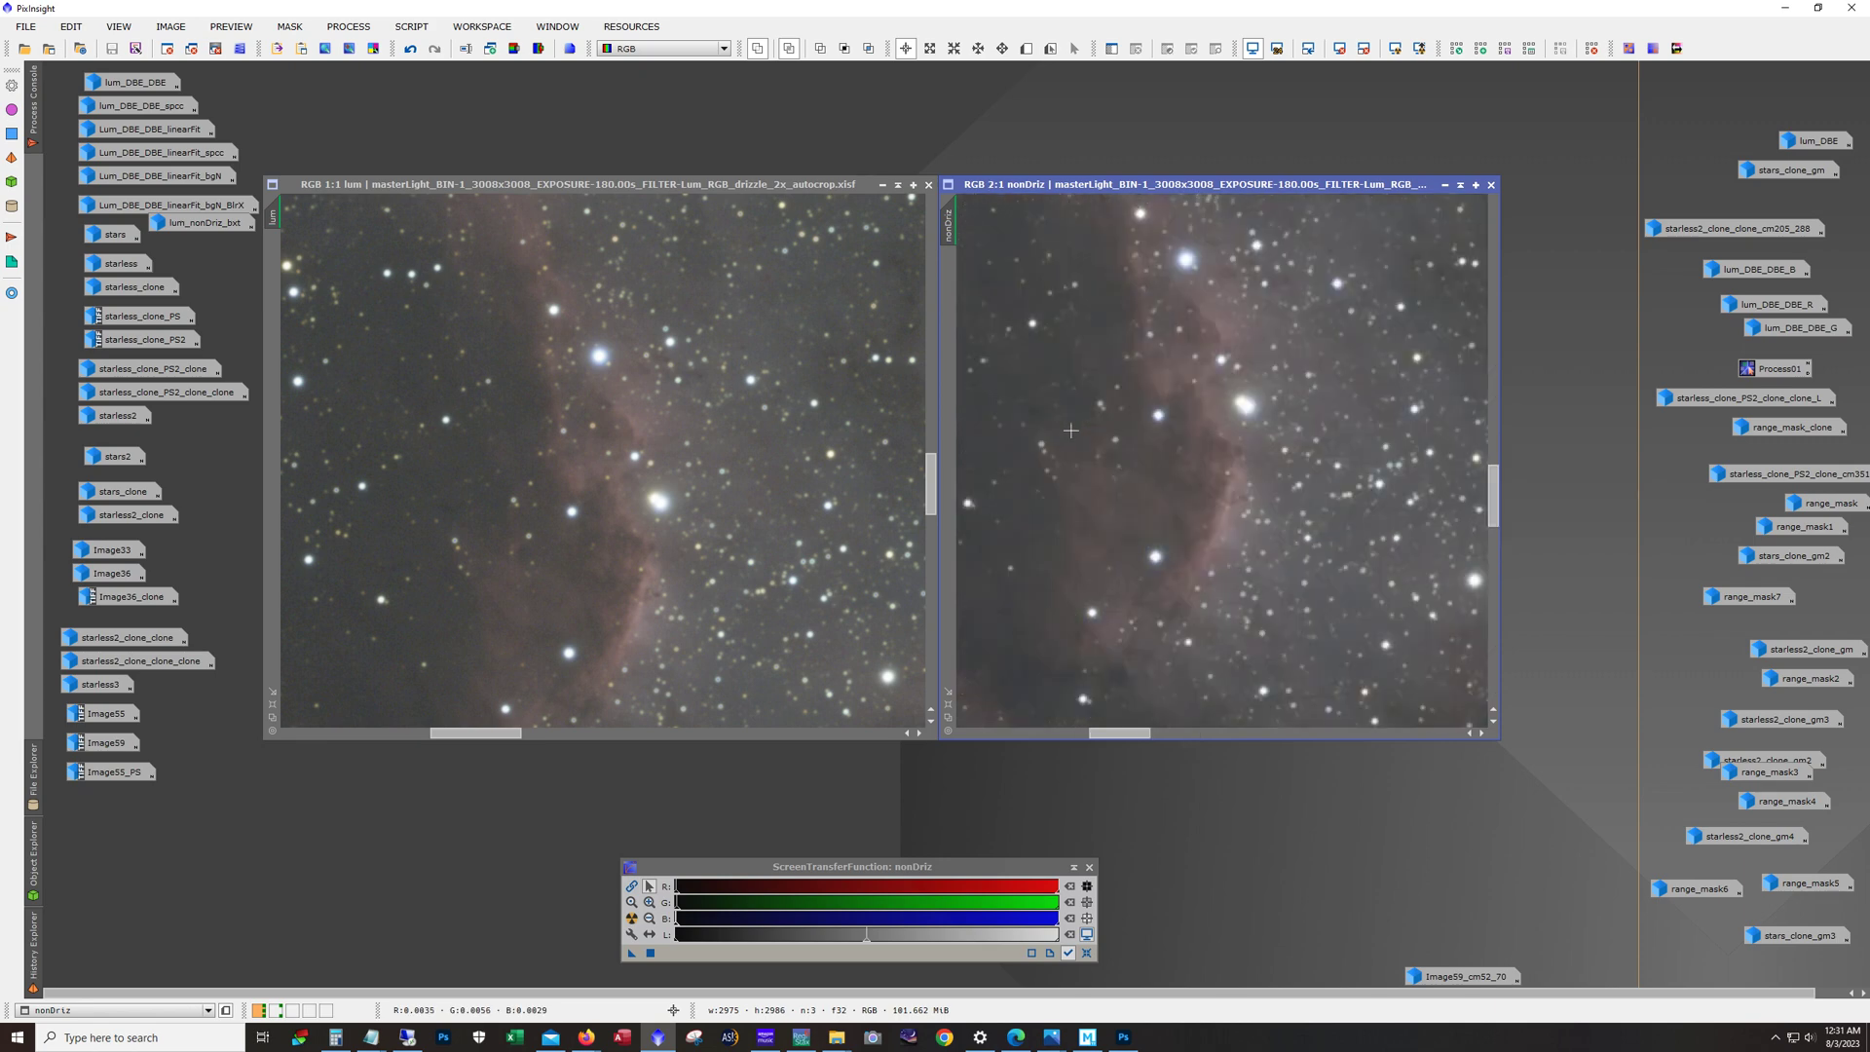
drag(1496, 521, 1497, 513)
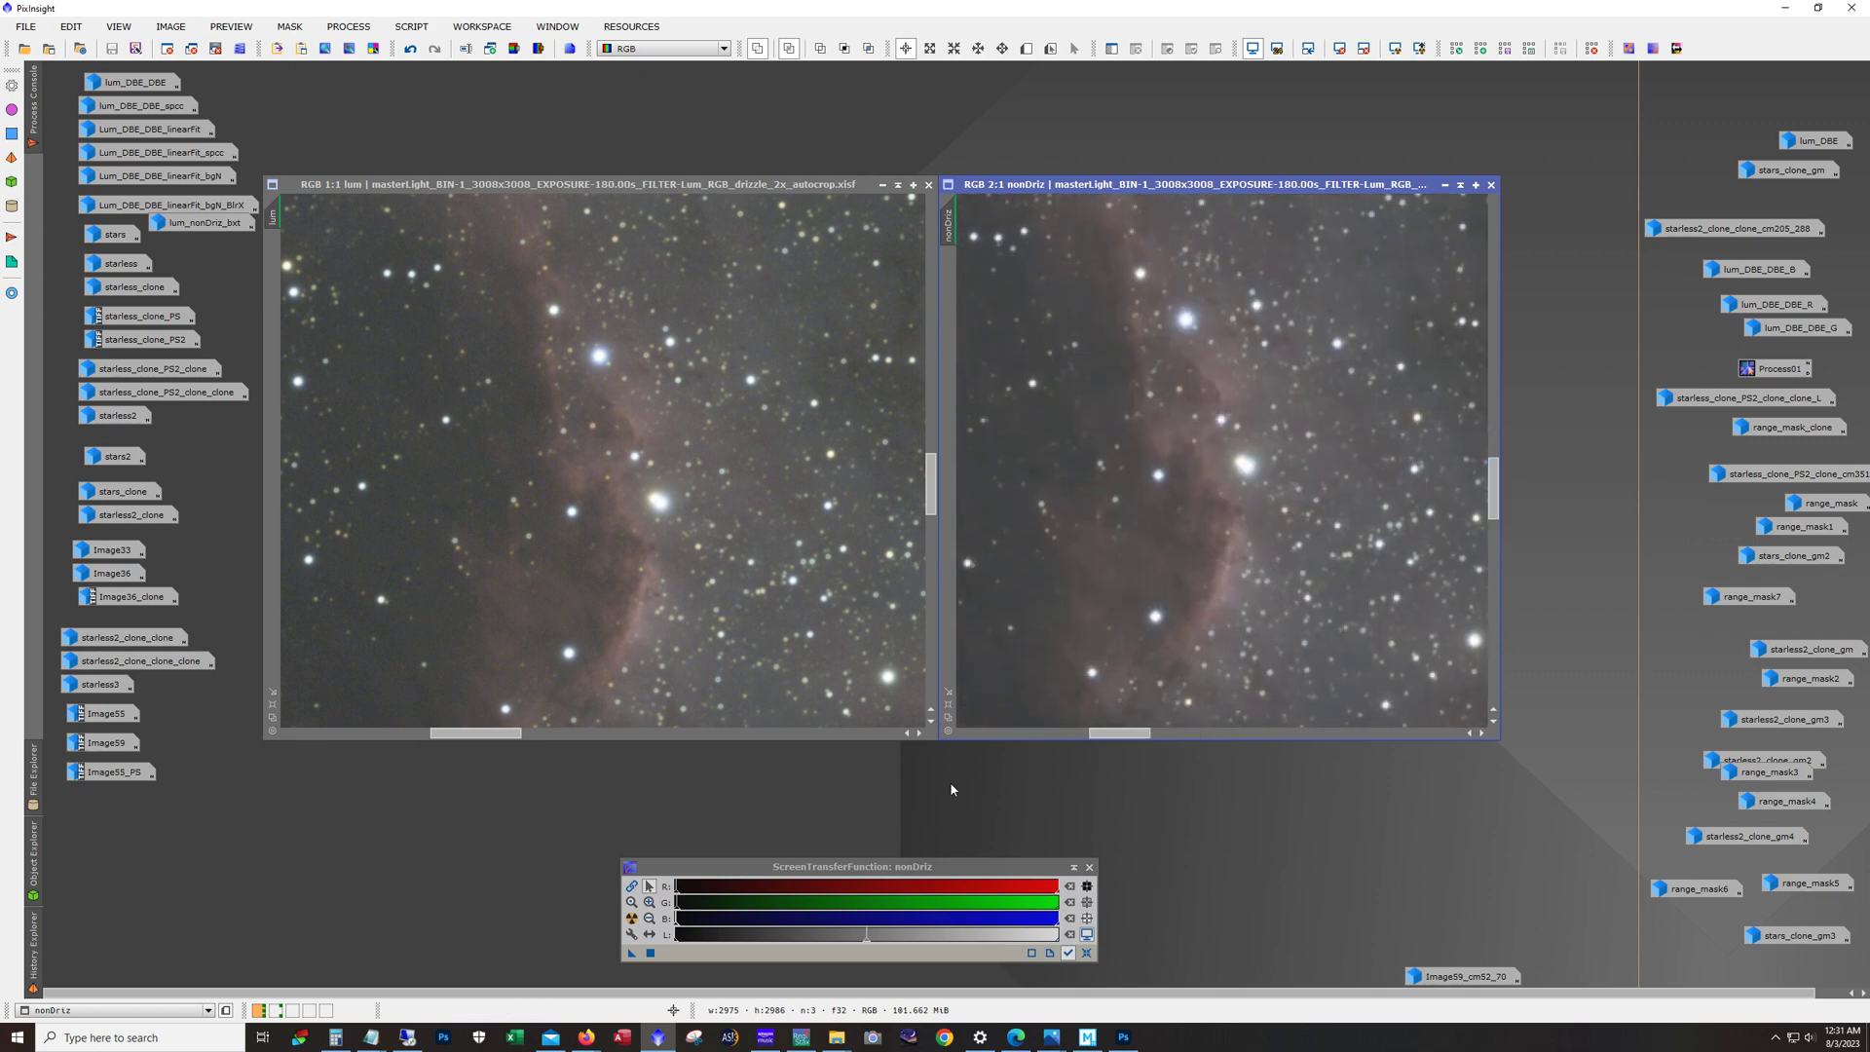
drag(932, 502, 932, 508)
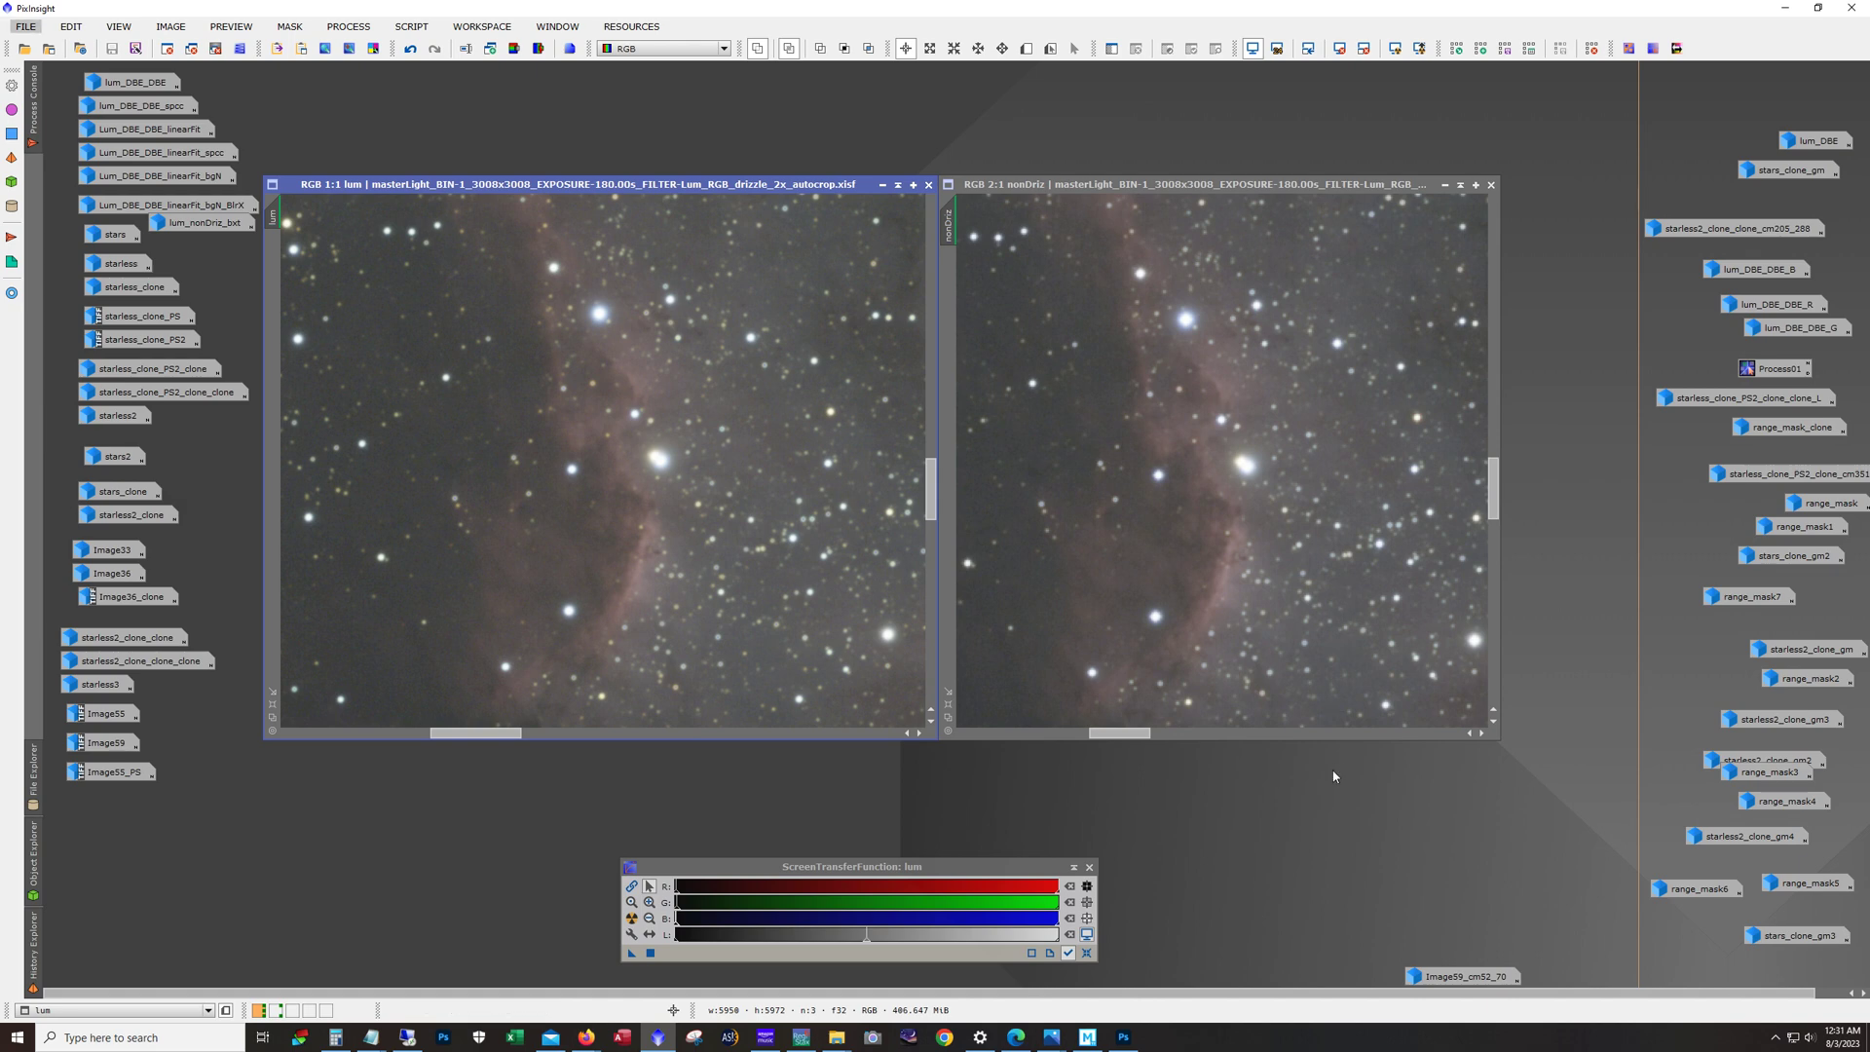
click(885, 185)
Step: Iconize nonDriz, then open lum_DBE_DBE briefly and iconize it again
click(1445, 188)
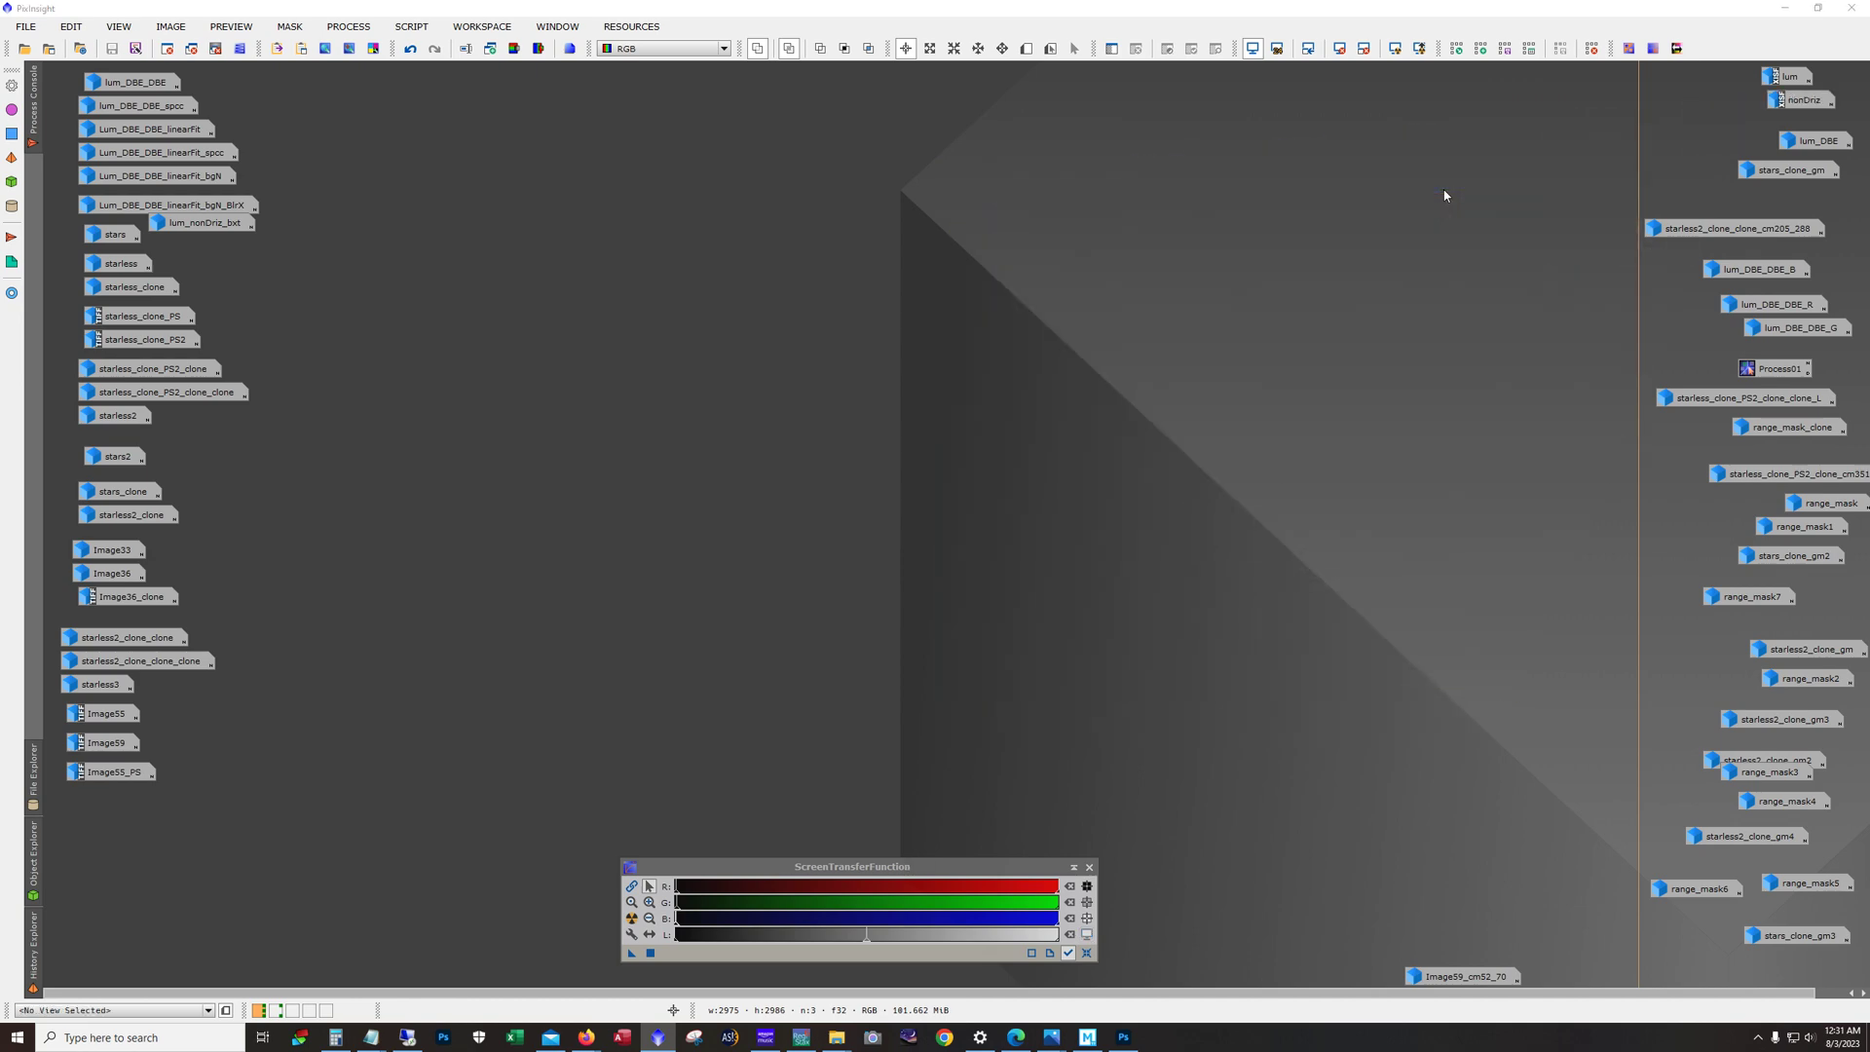
double_click(151, 89)
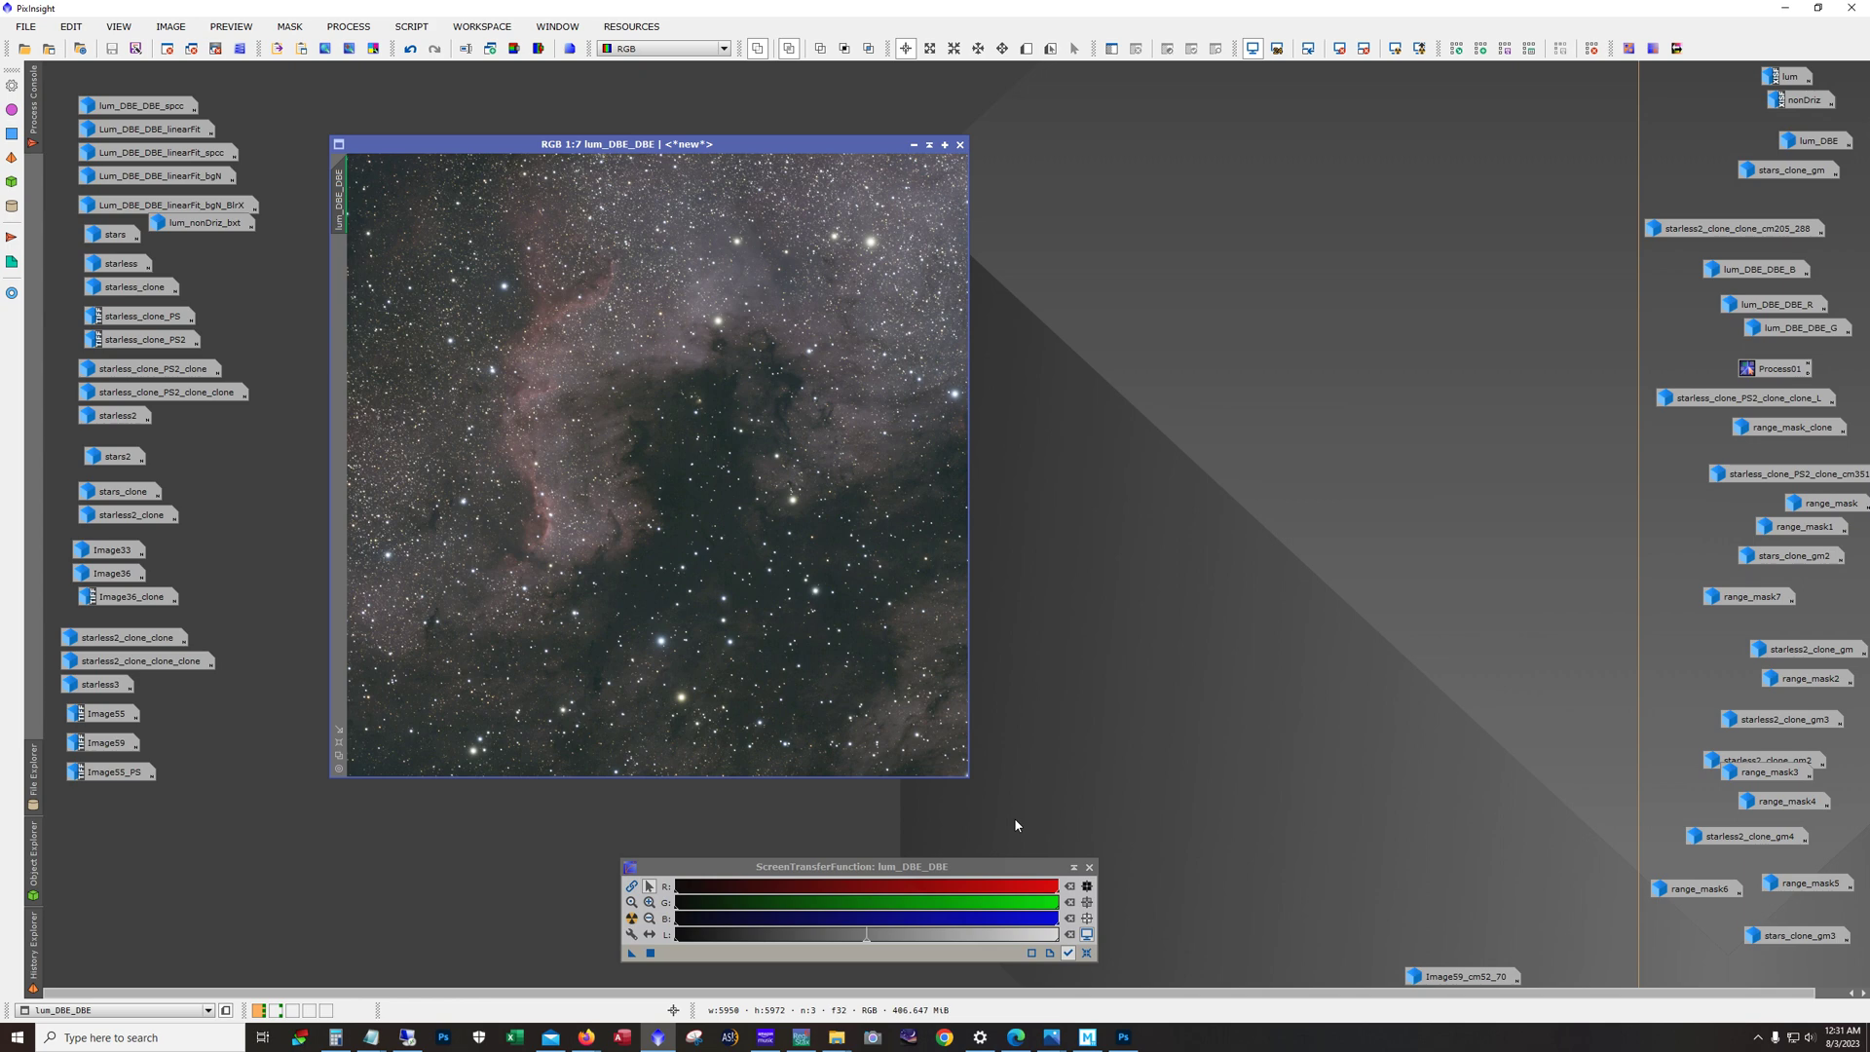
click(913, 144)
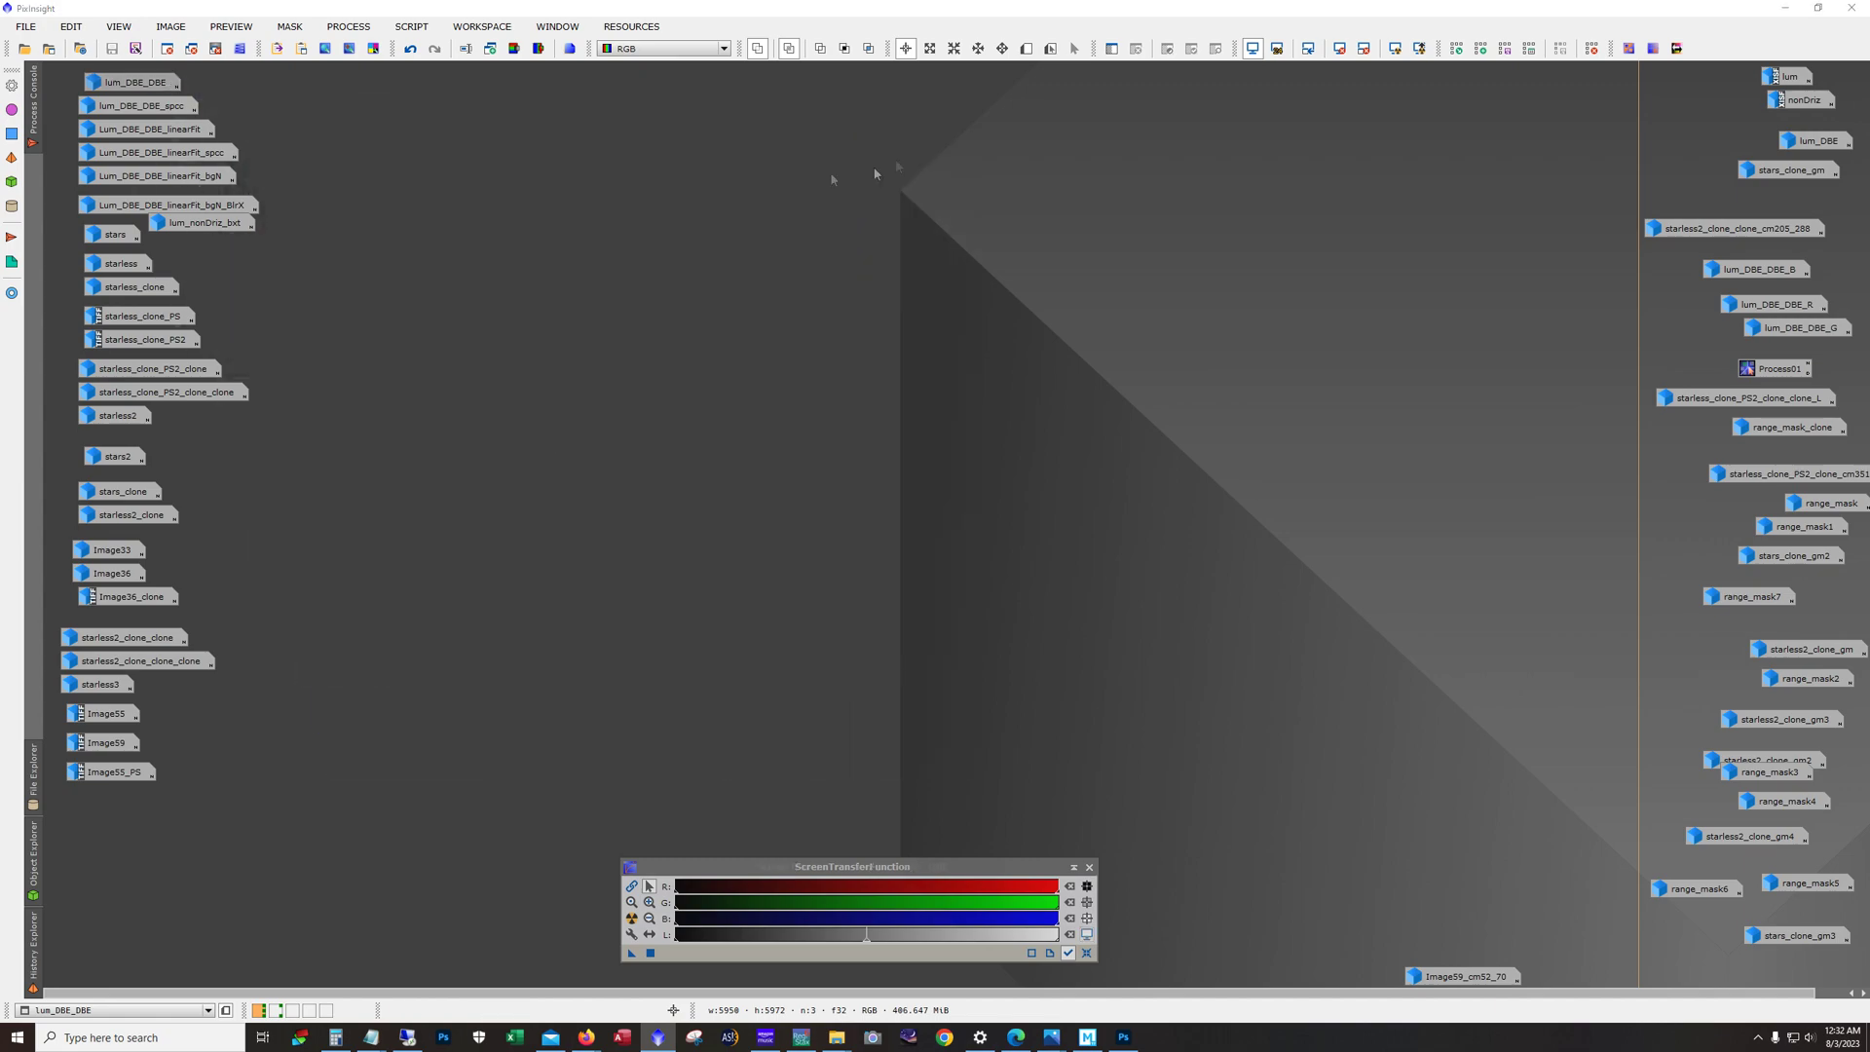
Step: Open and position lum_DBE_DBE_spcc, then open Lum_DBE_DBE_linearFit for comparison
double_click(136, 112)
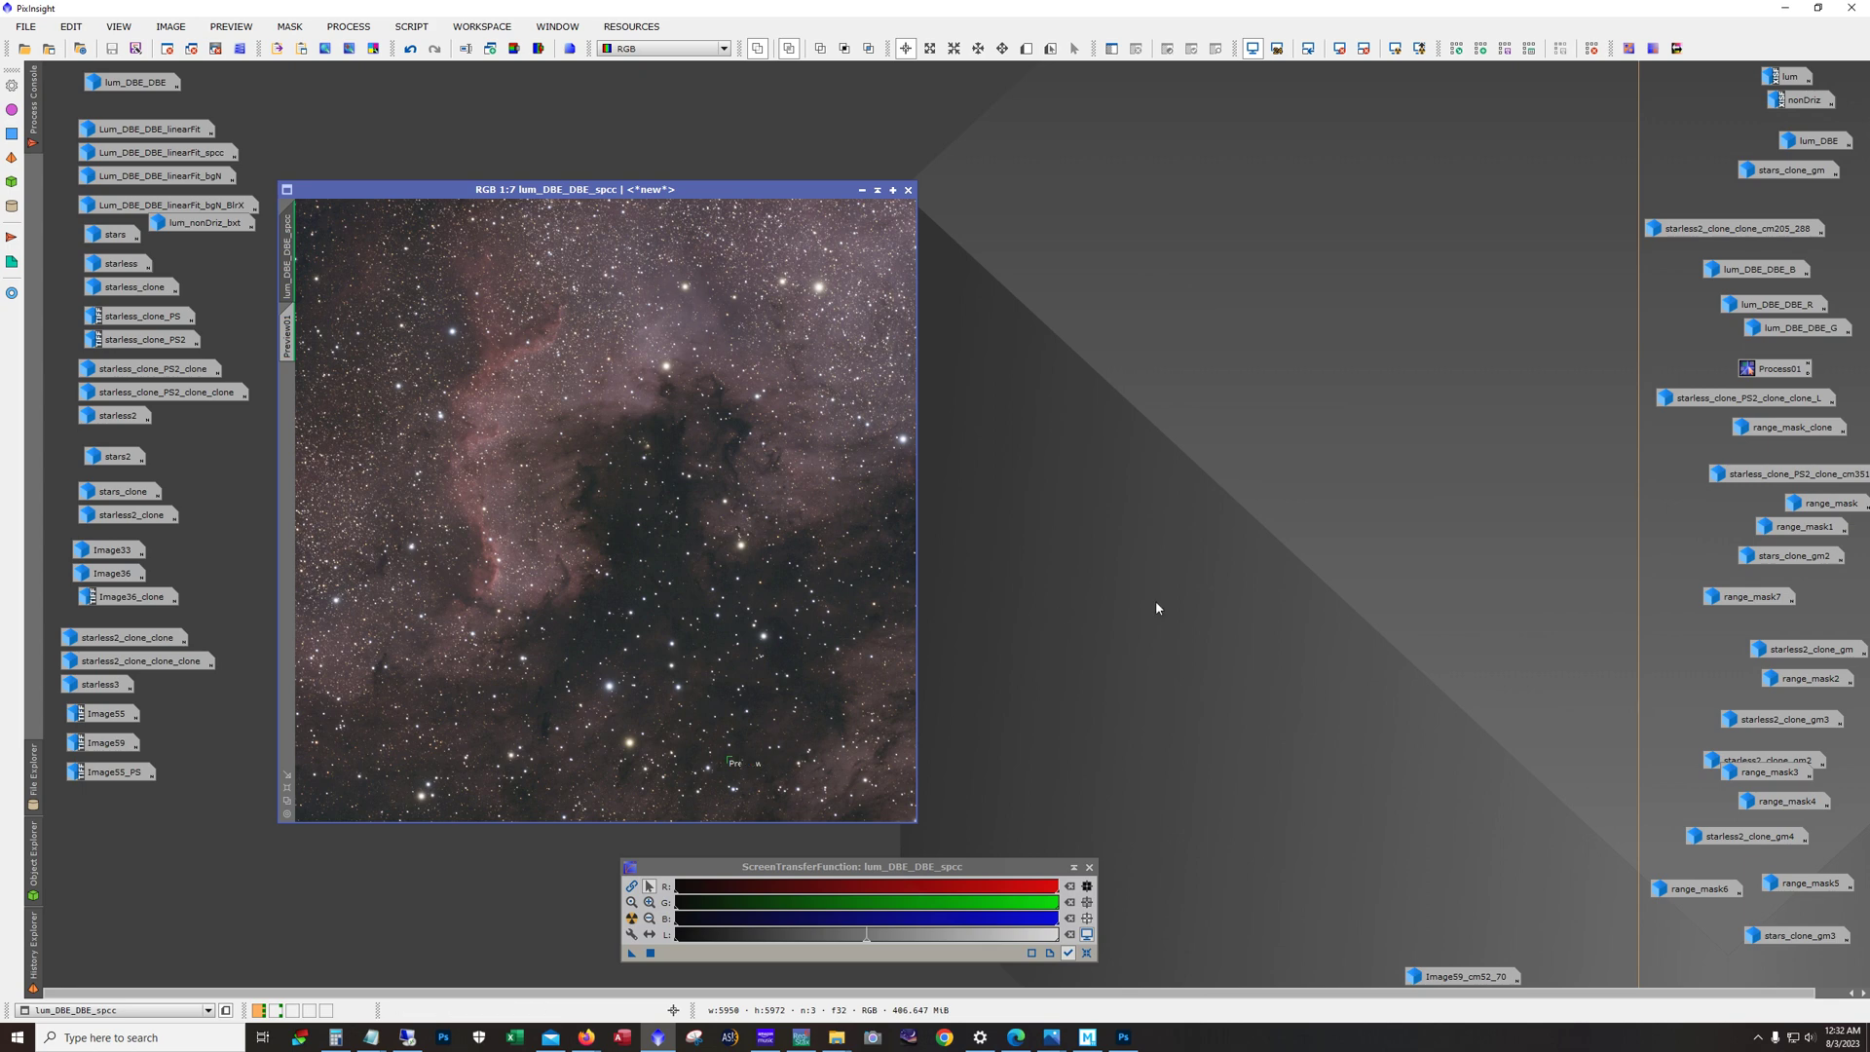
drag(681, 191, 674, 193)
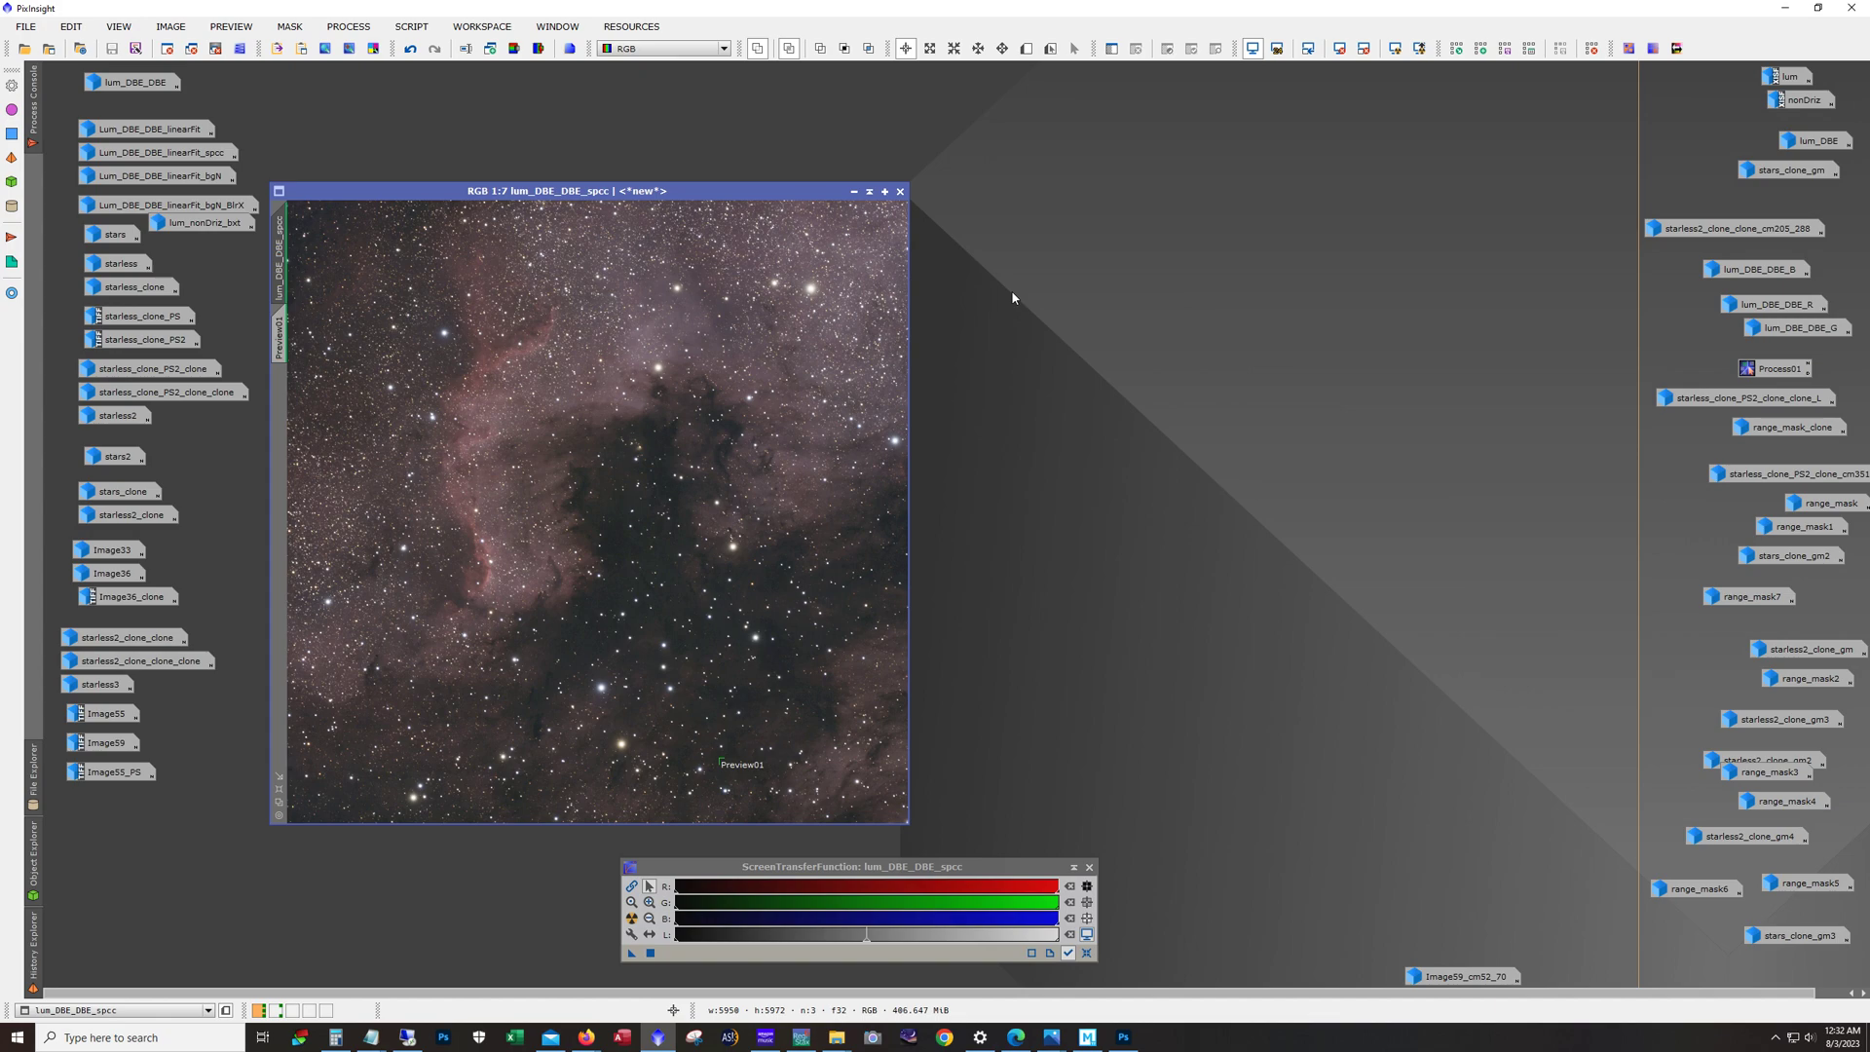
double_click(136, 128)
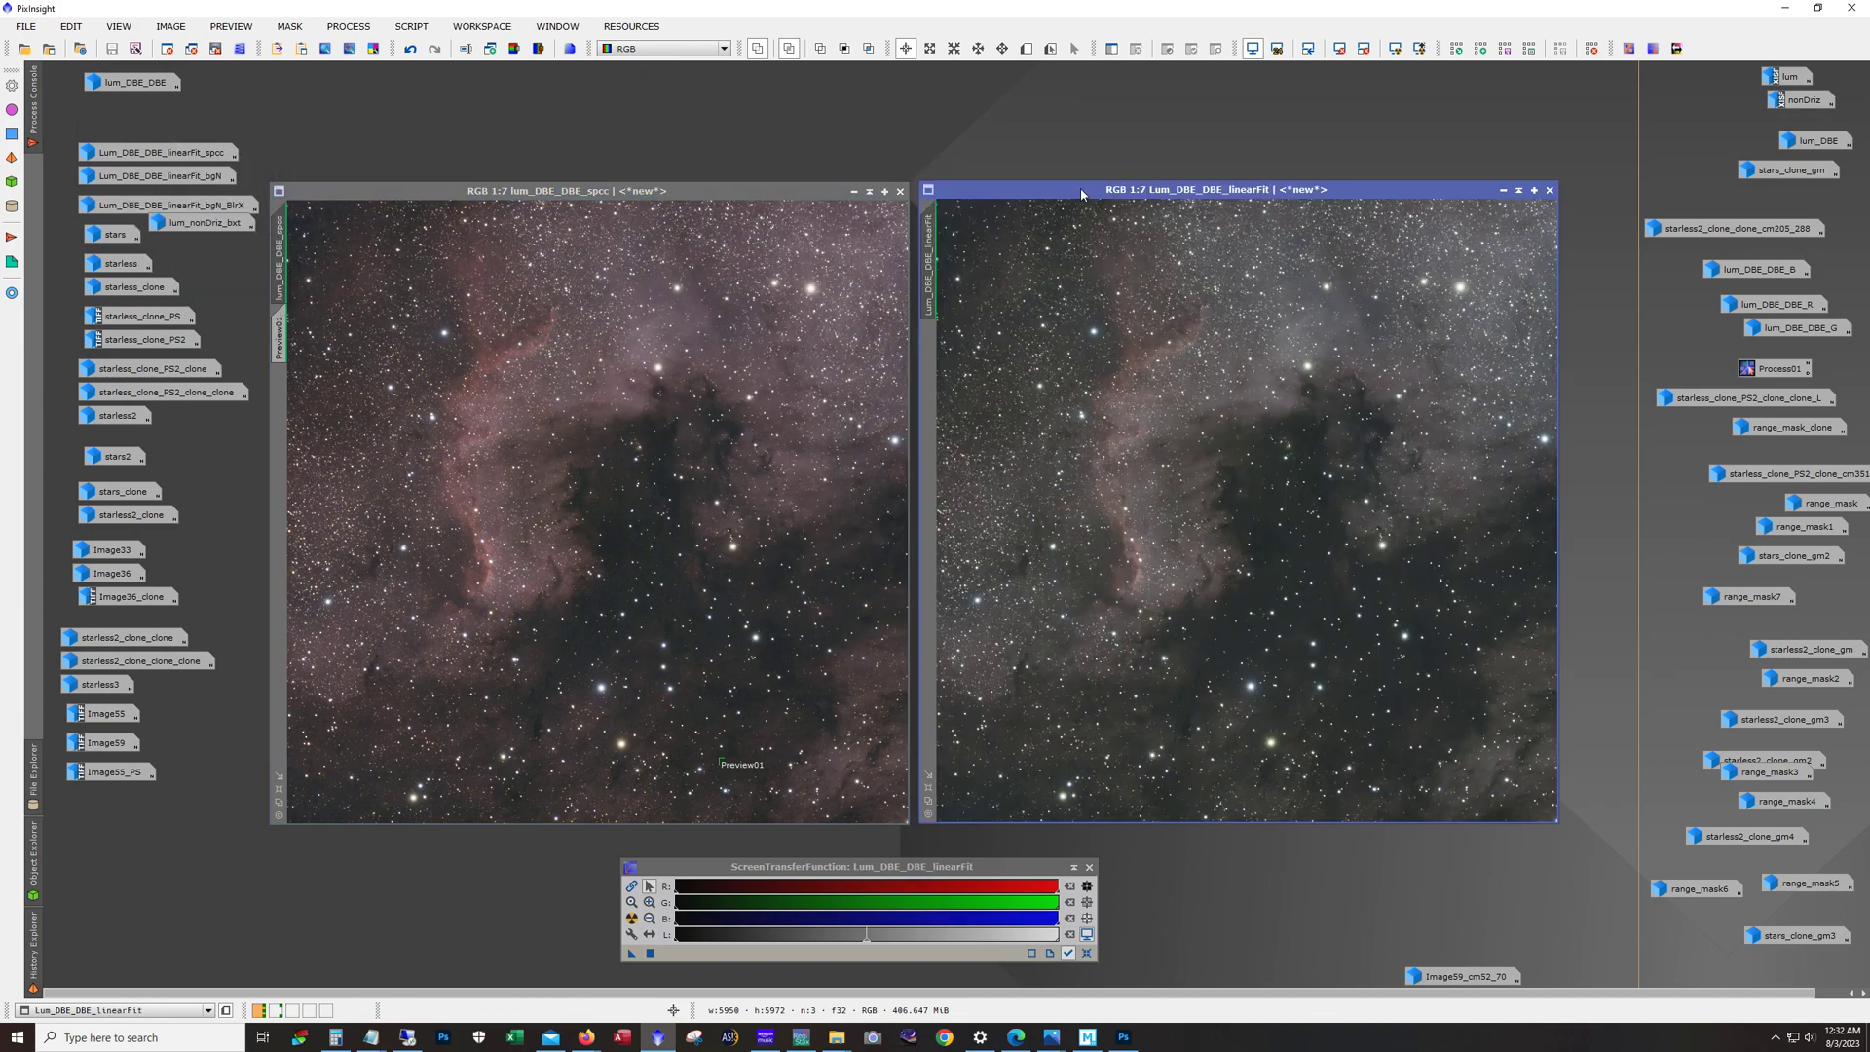
Step: Set the linearFit window beside spcc and open lum_DBE_DBE in its own window
drag(1081, 193, 1071, 194)
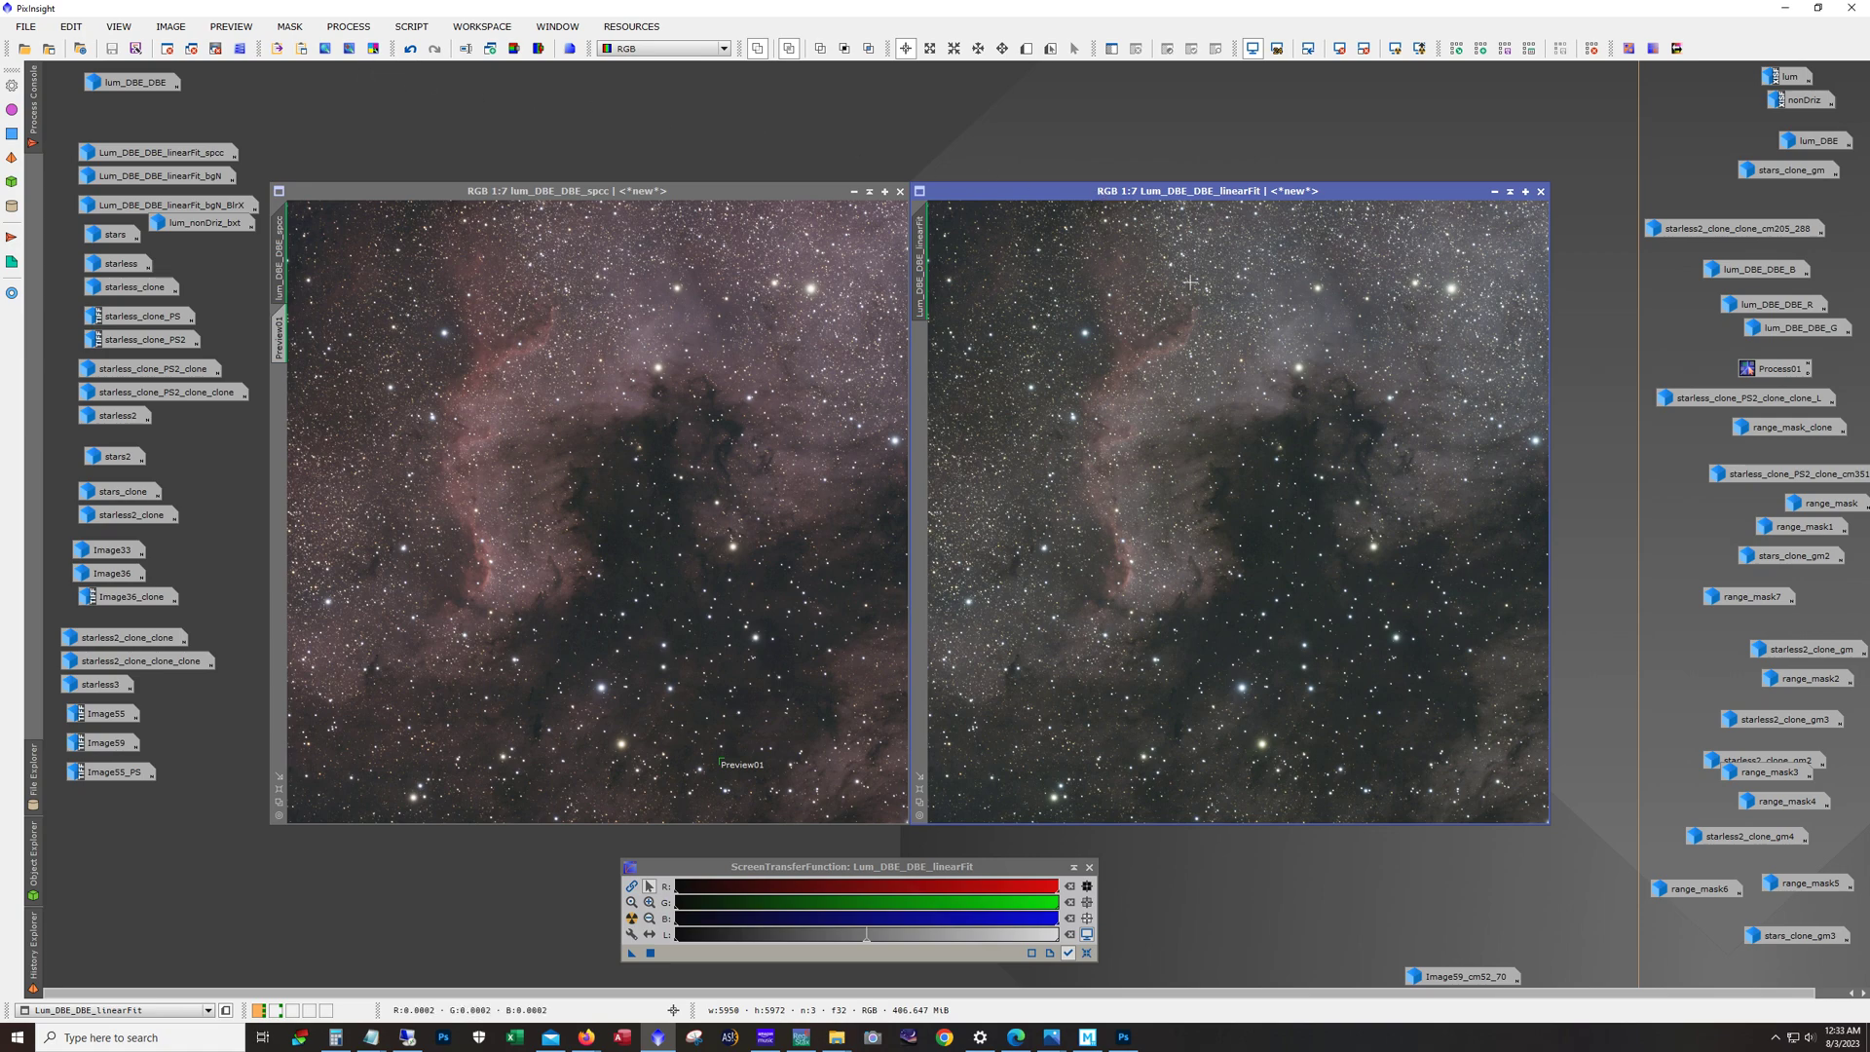
double_click(134, 82)
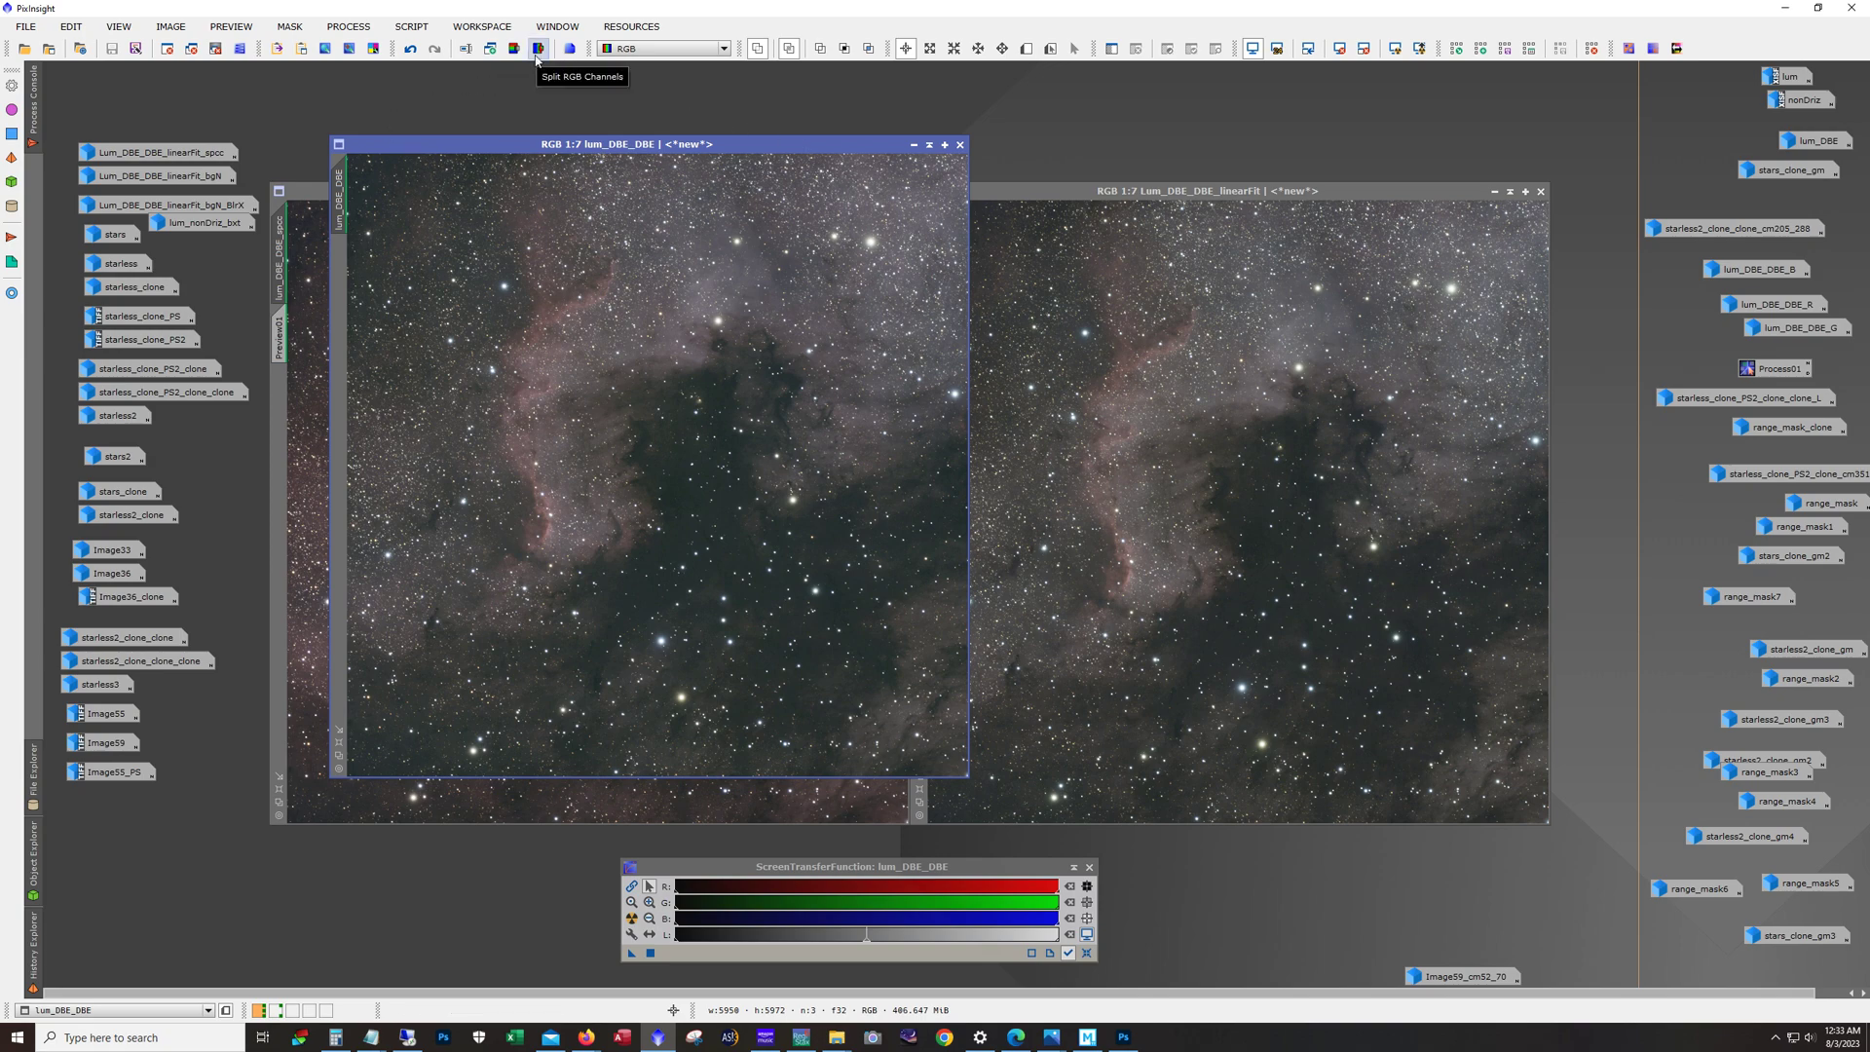
Step: Iconize lum_DBE_DBE and open the B, R and G channel images, each auto-stretched
click(914, 144)
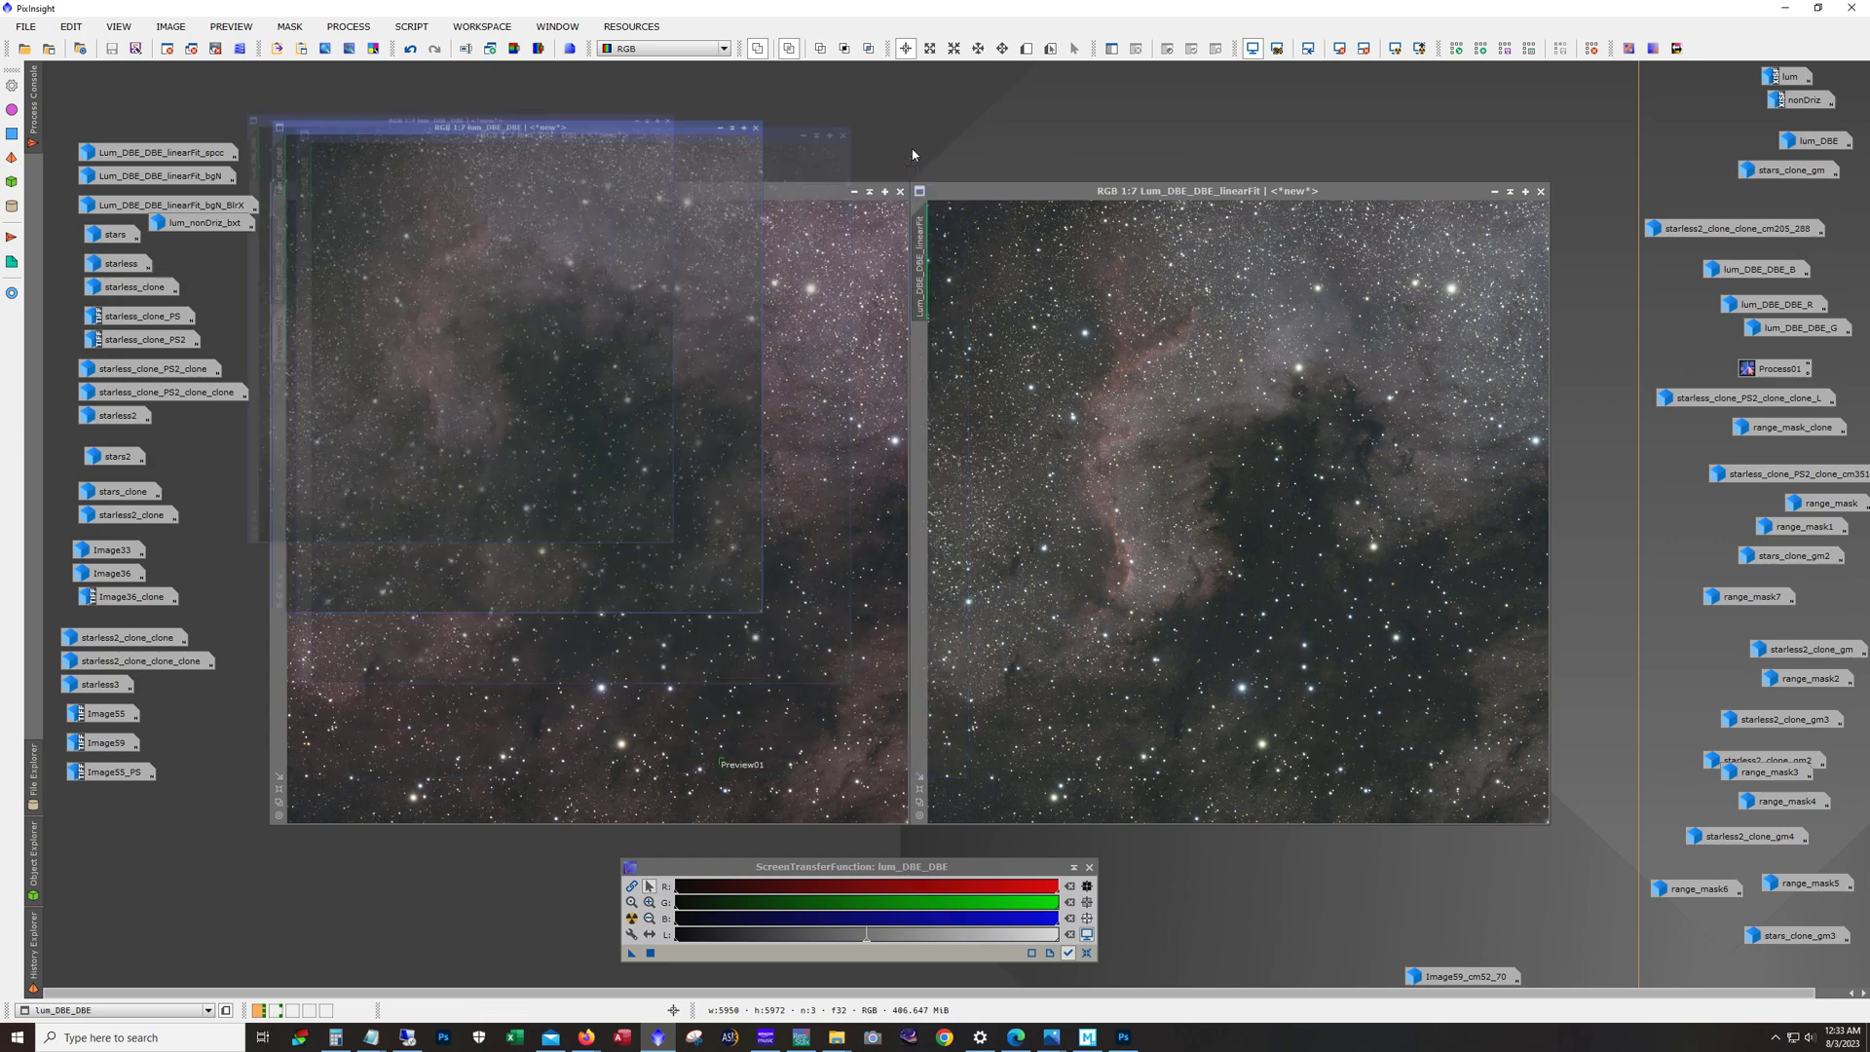
double_click(1763, 270)
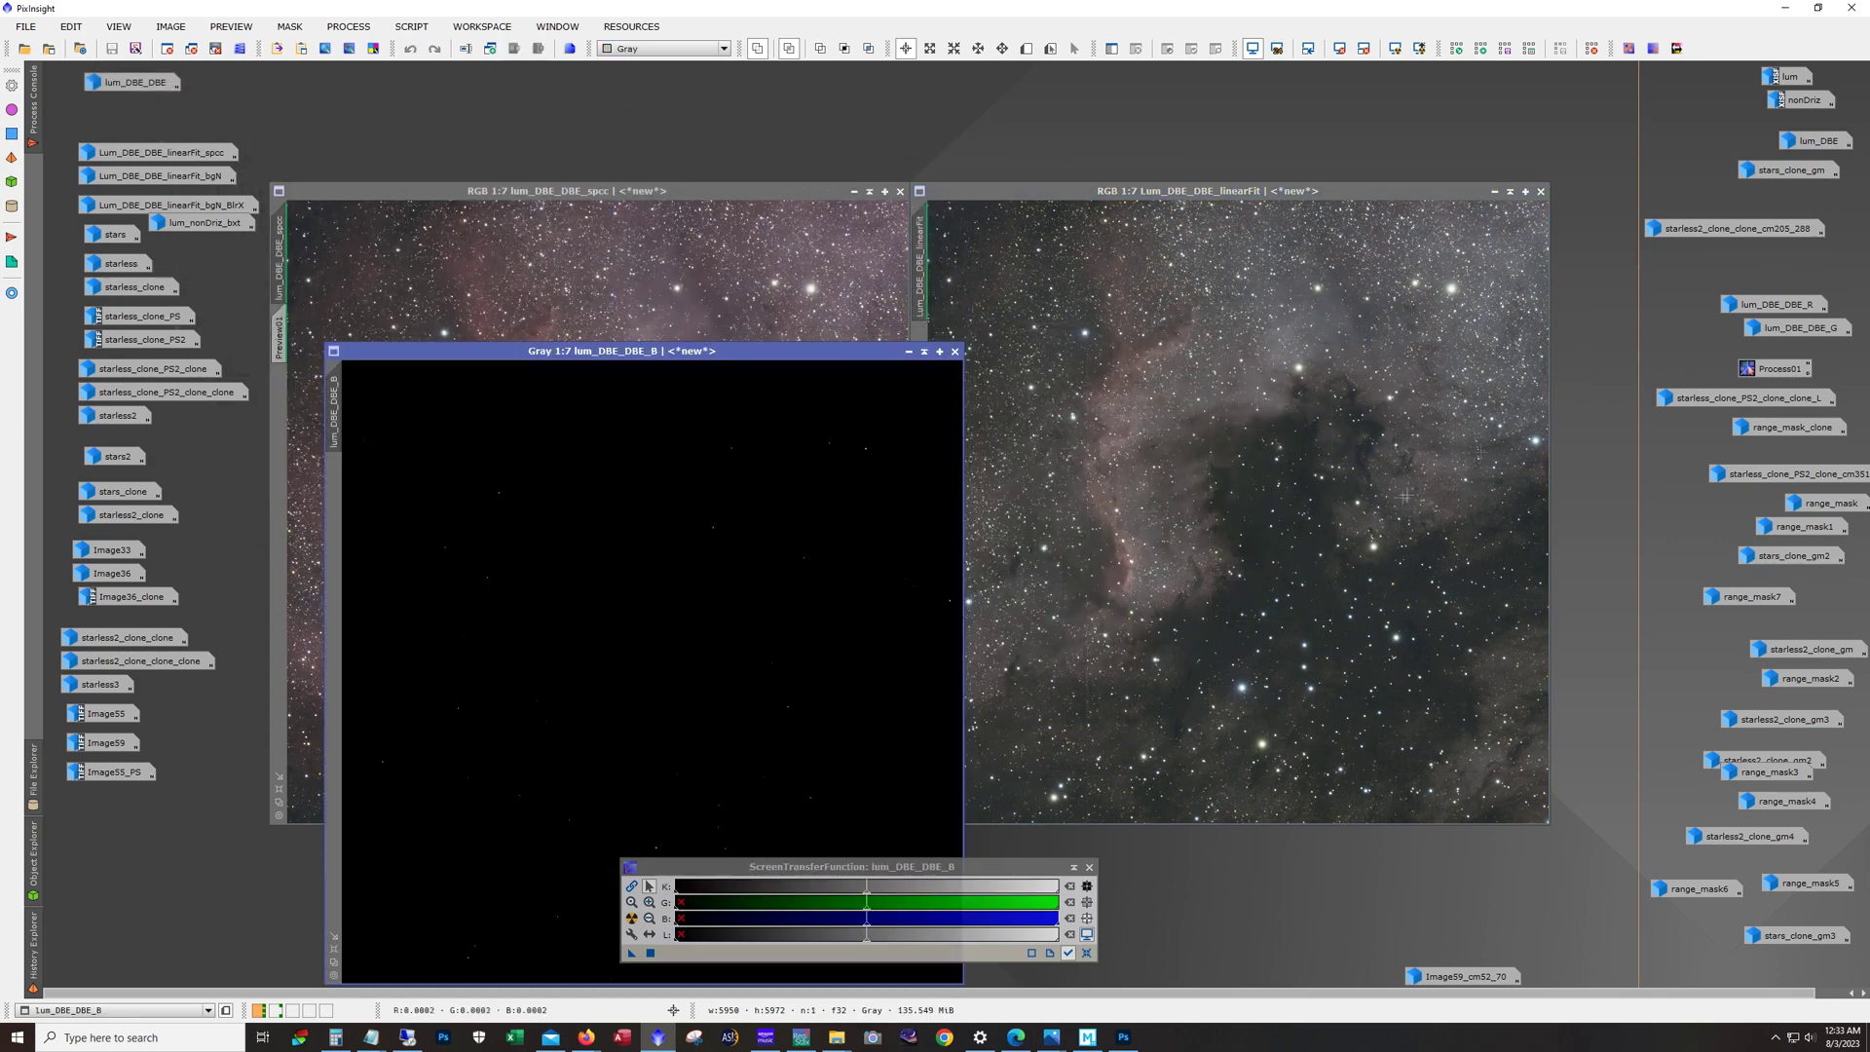
click(631, 918)
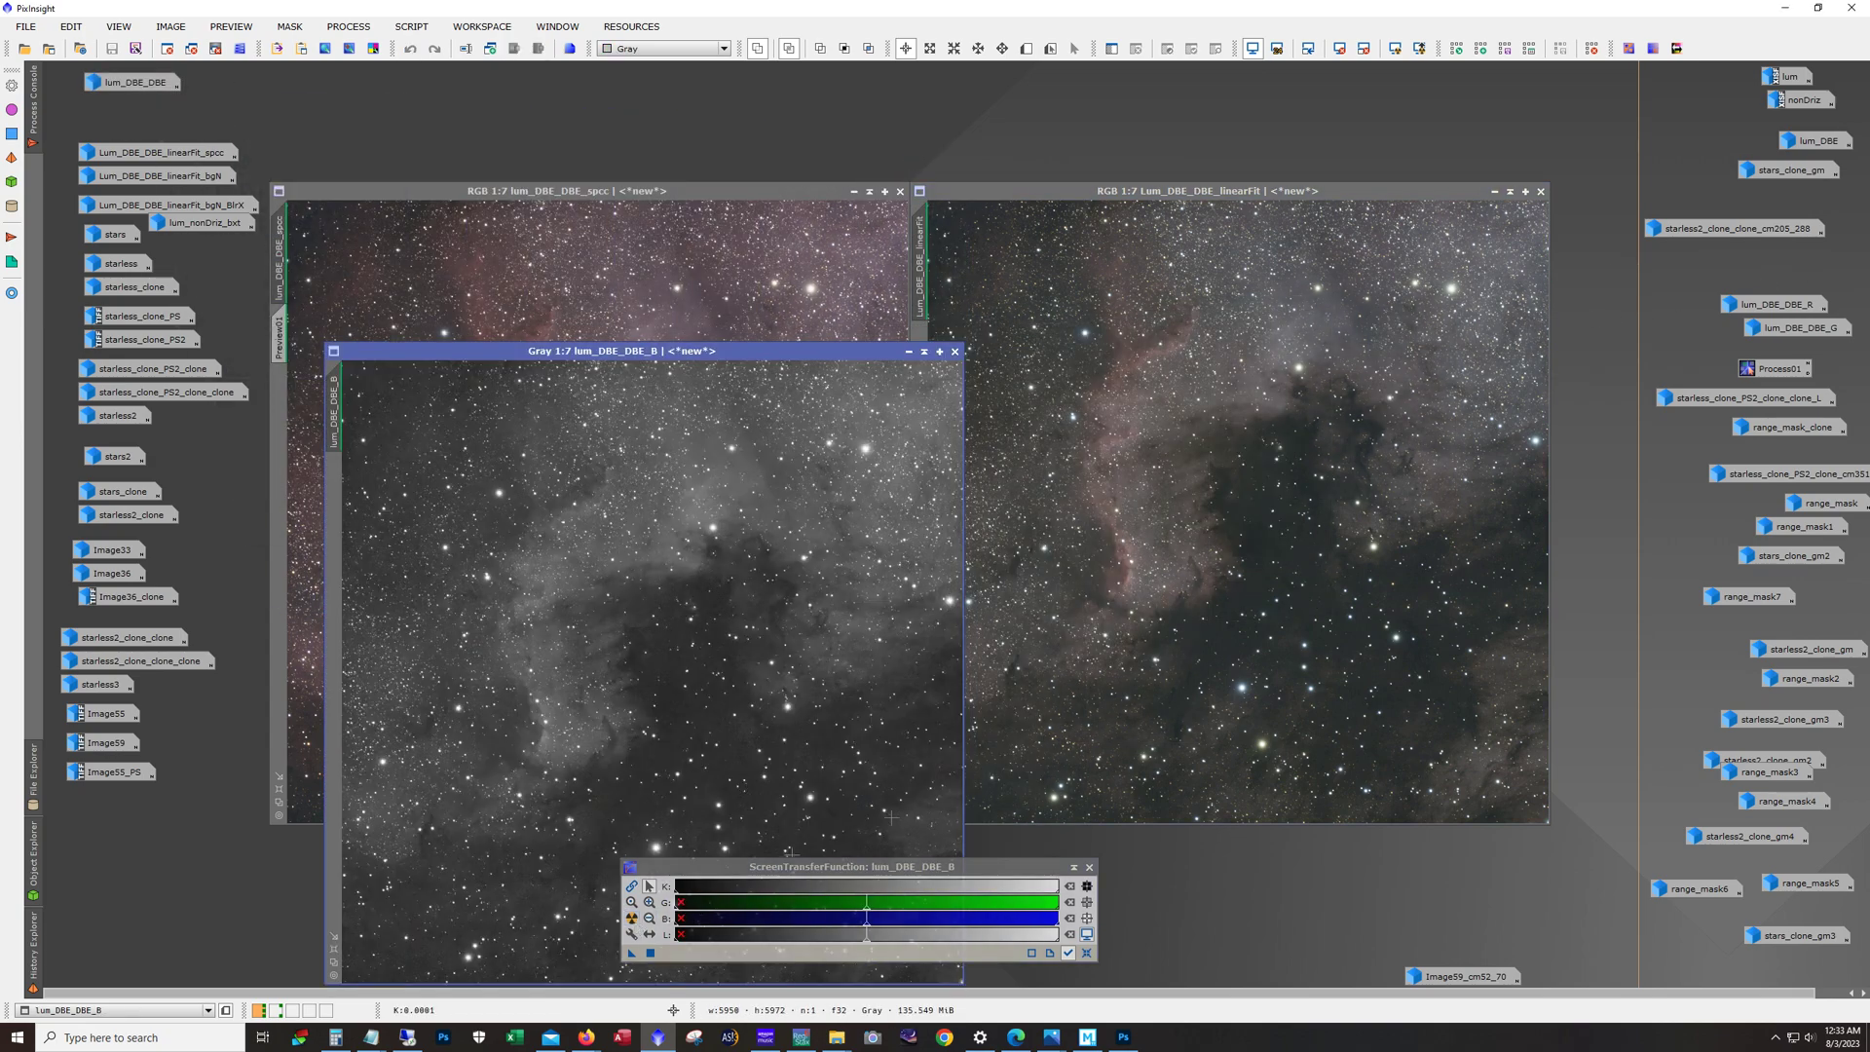
double_click(1782, 305)
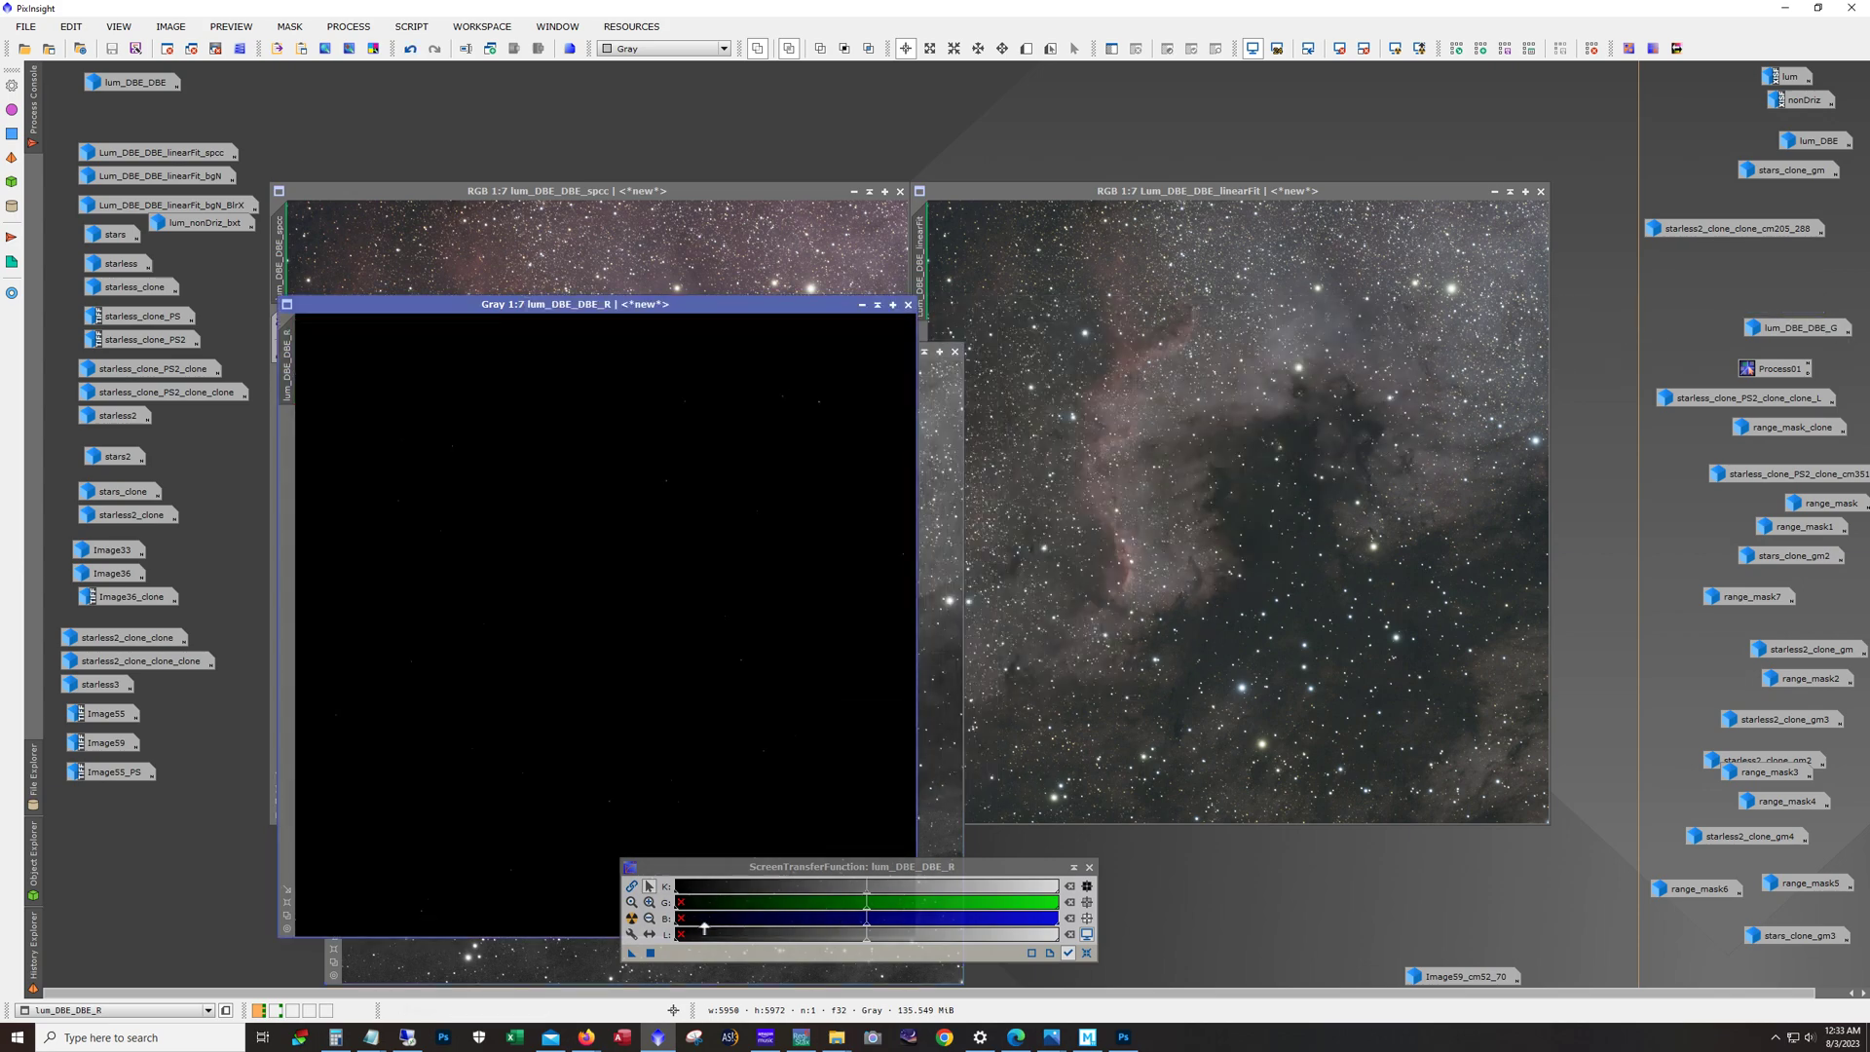
click(631, 917)
click(1811, 332)
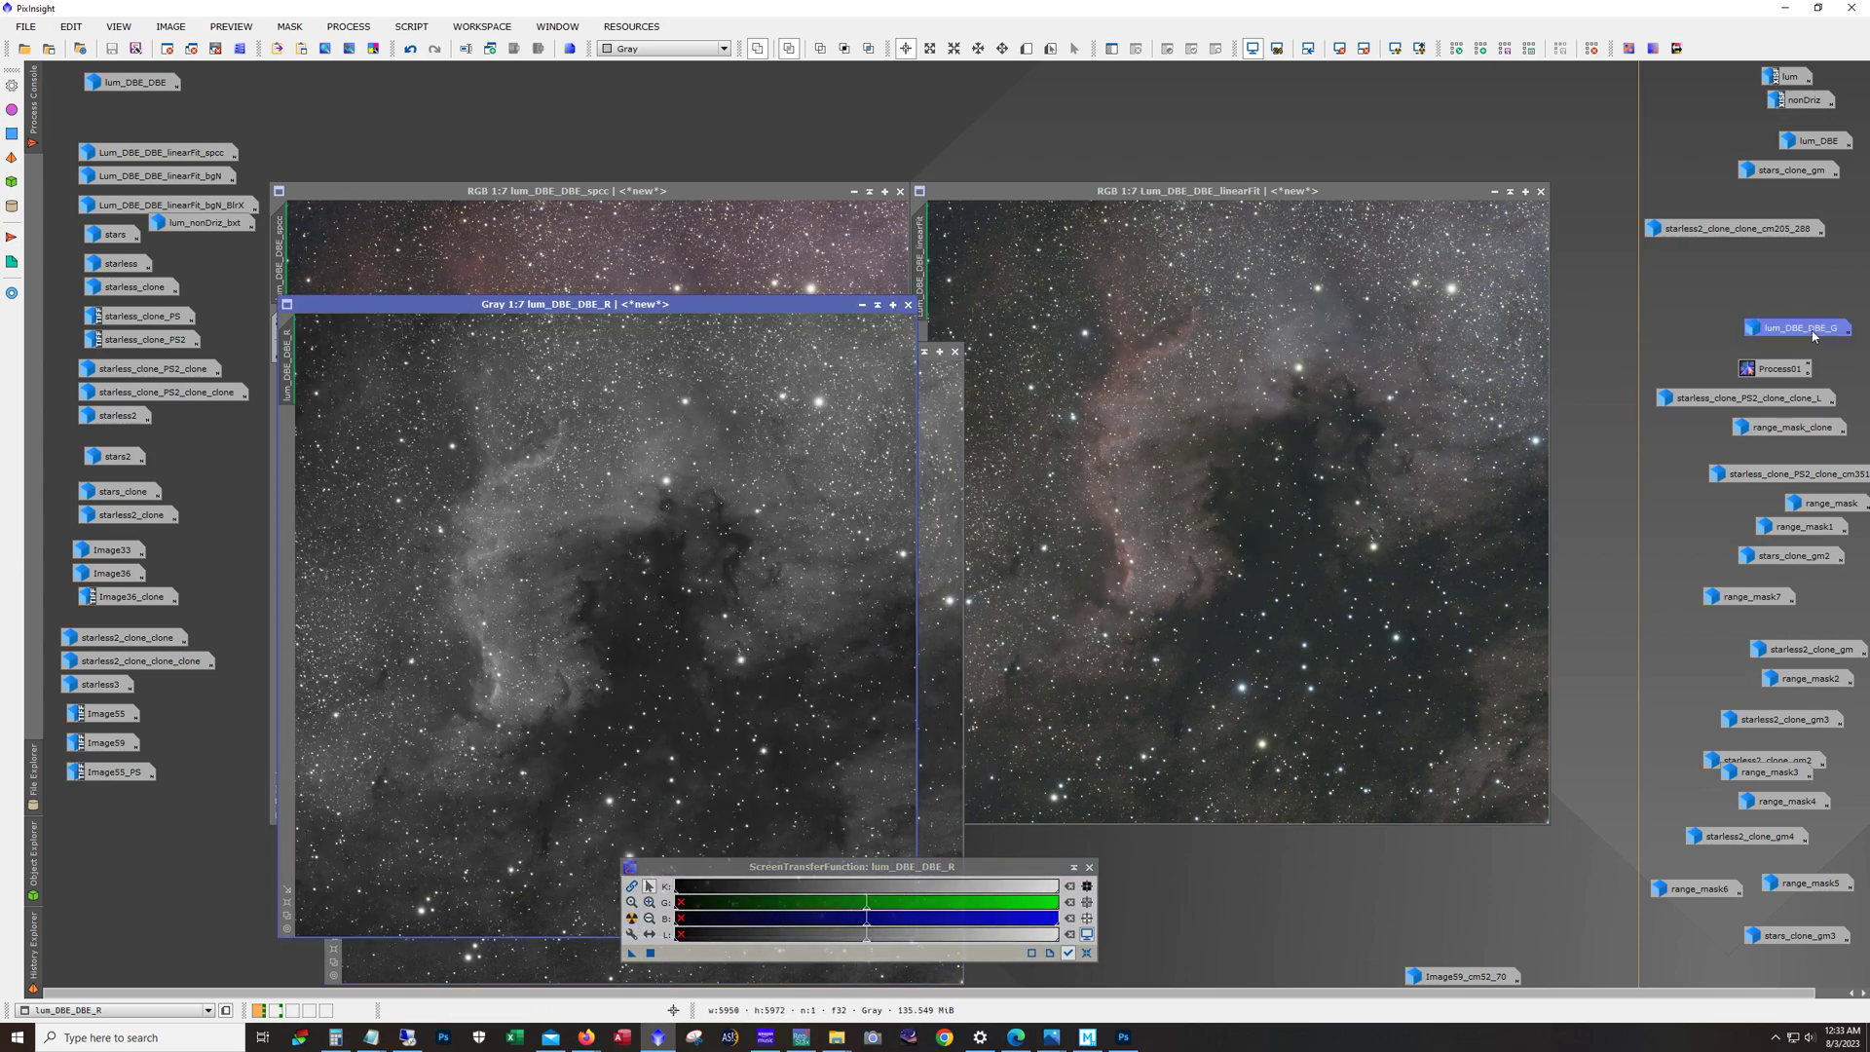
double_click(1812, 332)
click(631, 917)
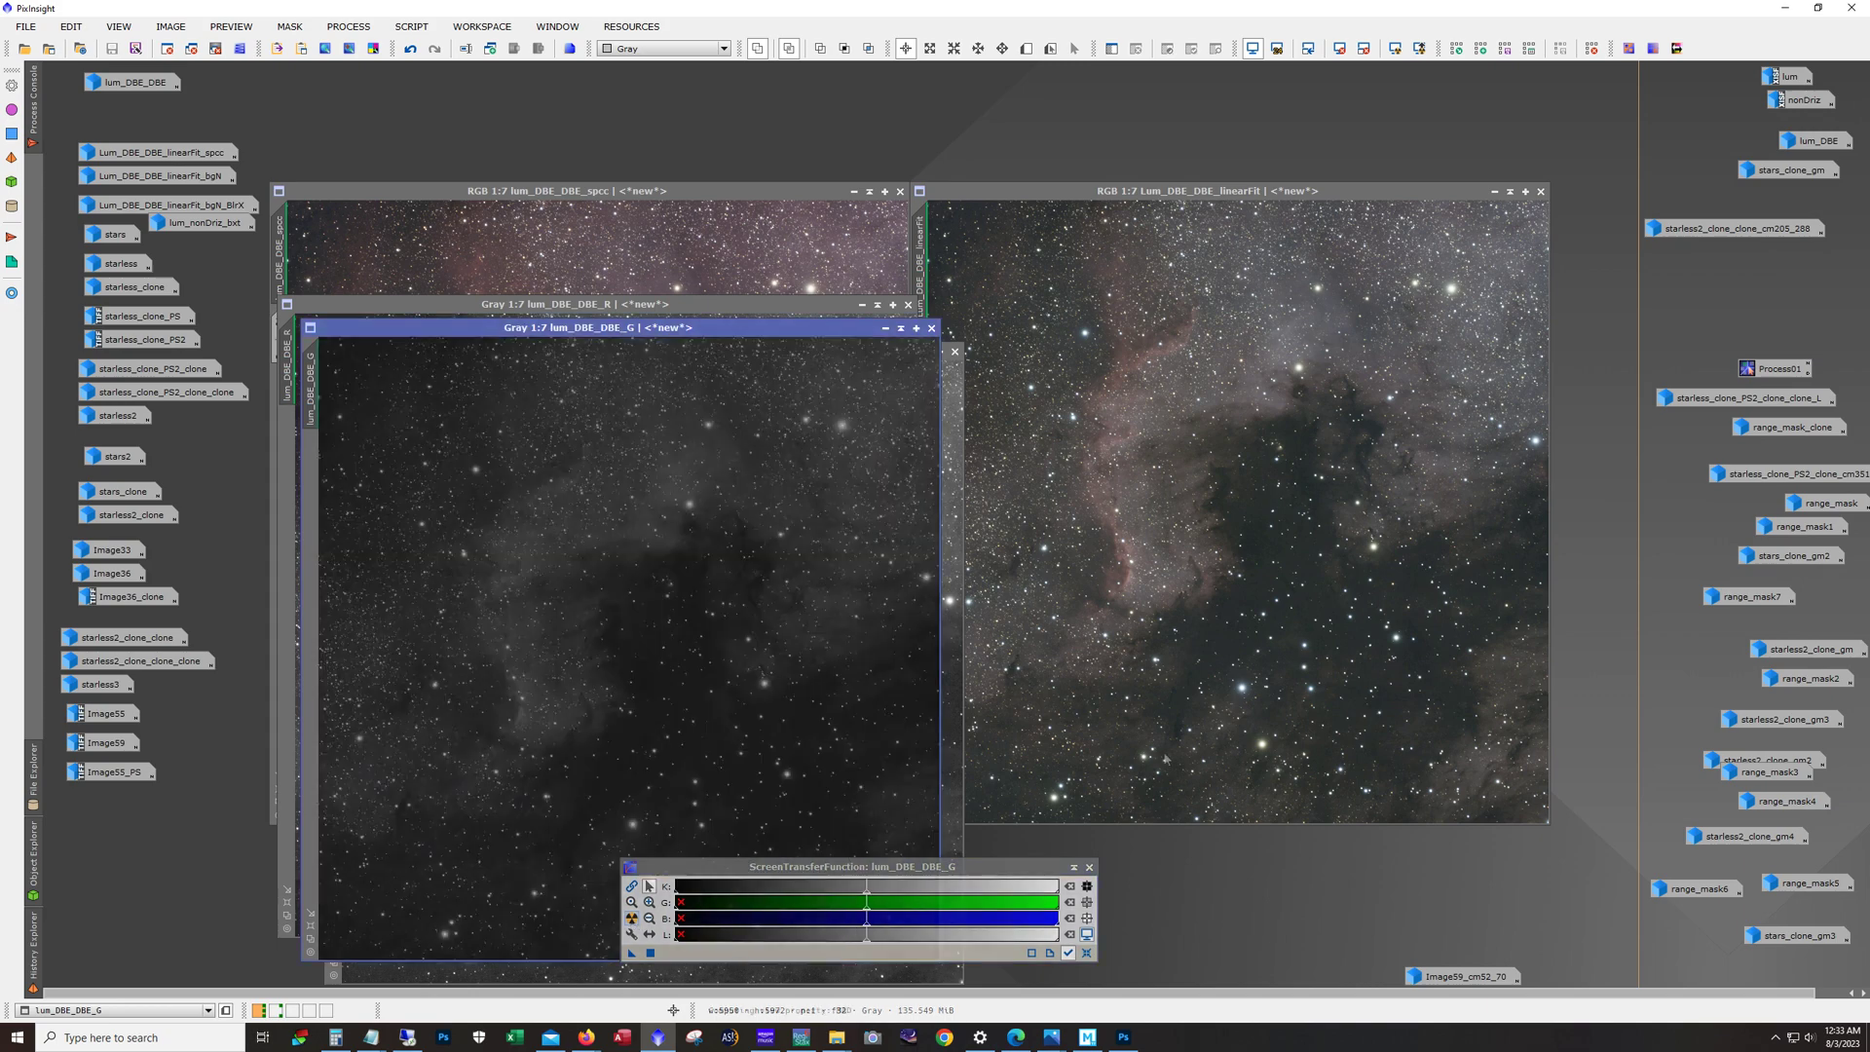
Step: Open LinearFit from All Processes, iconize the three channel windows, and link RGB channels
click(326, 31)
mouse_move(409, 48)
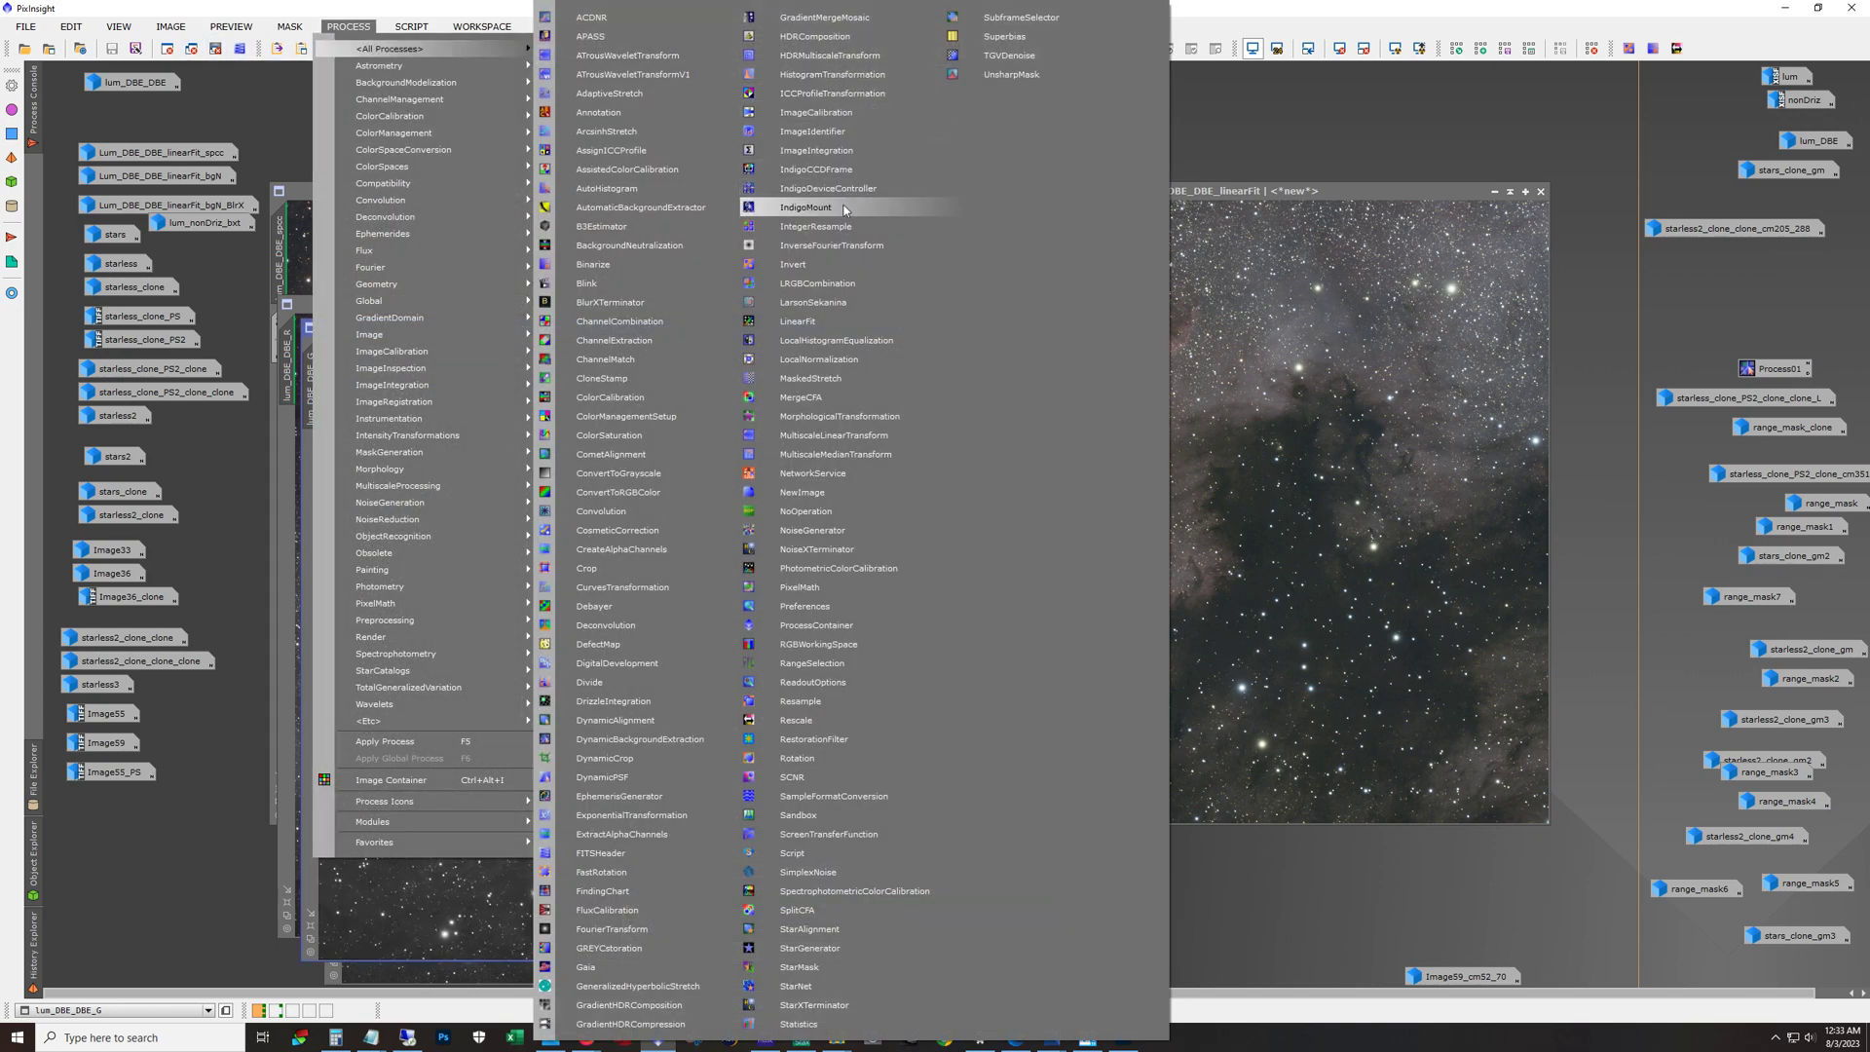
click(855, 321)
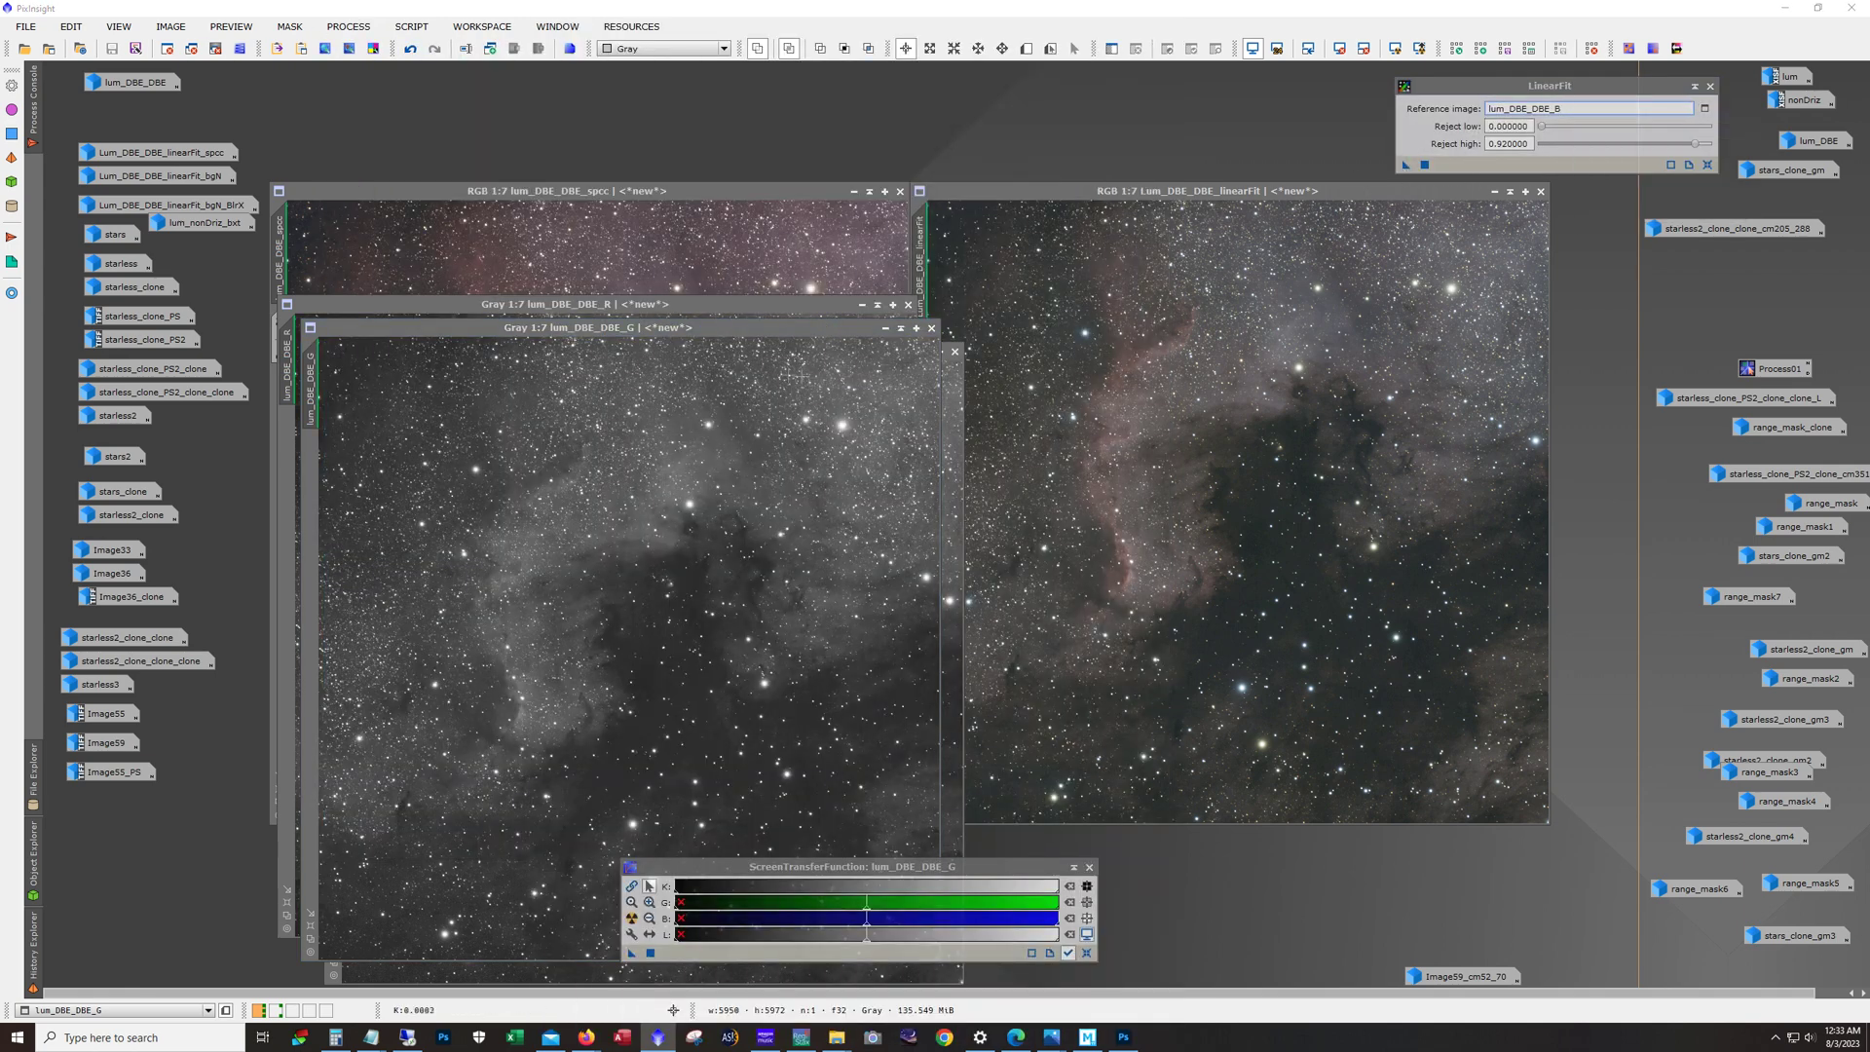
click(886, 328)
click(863, 305)
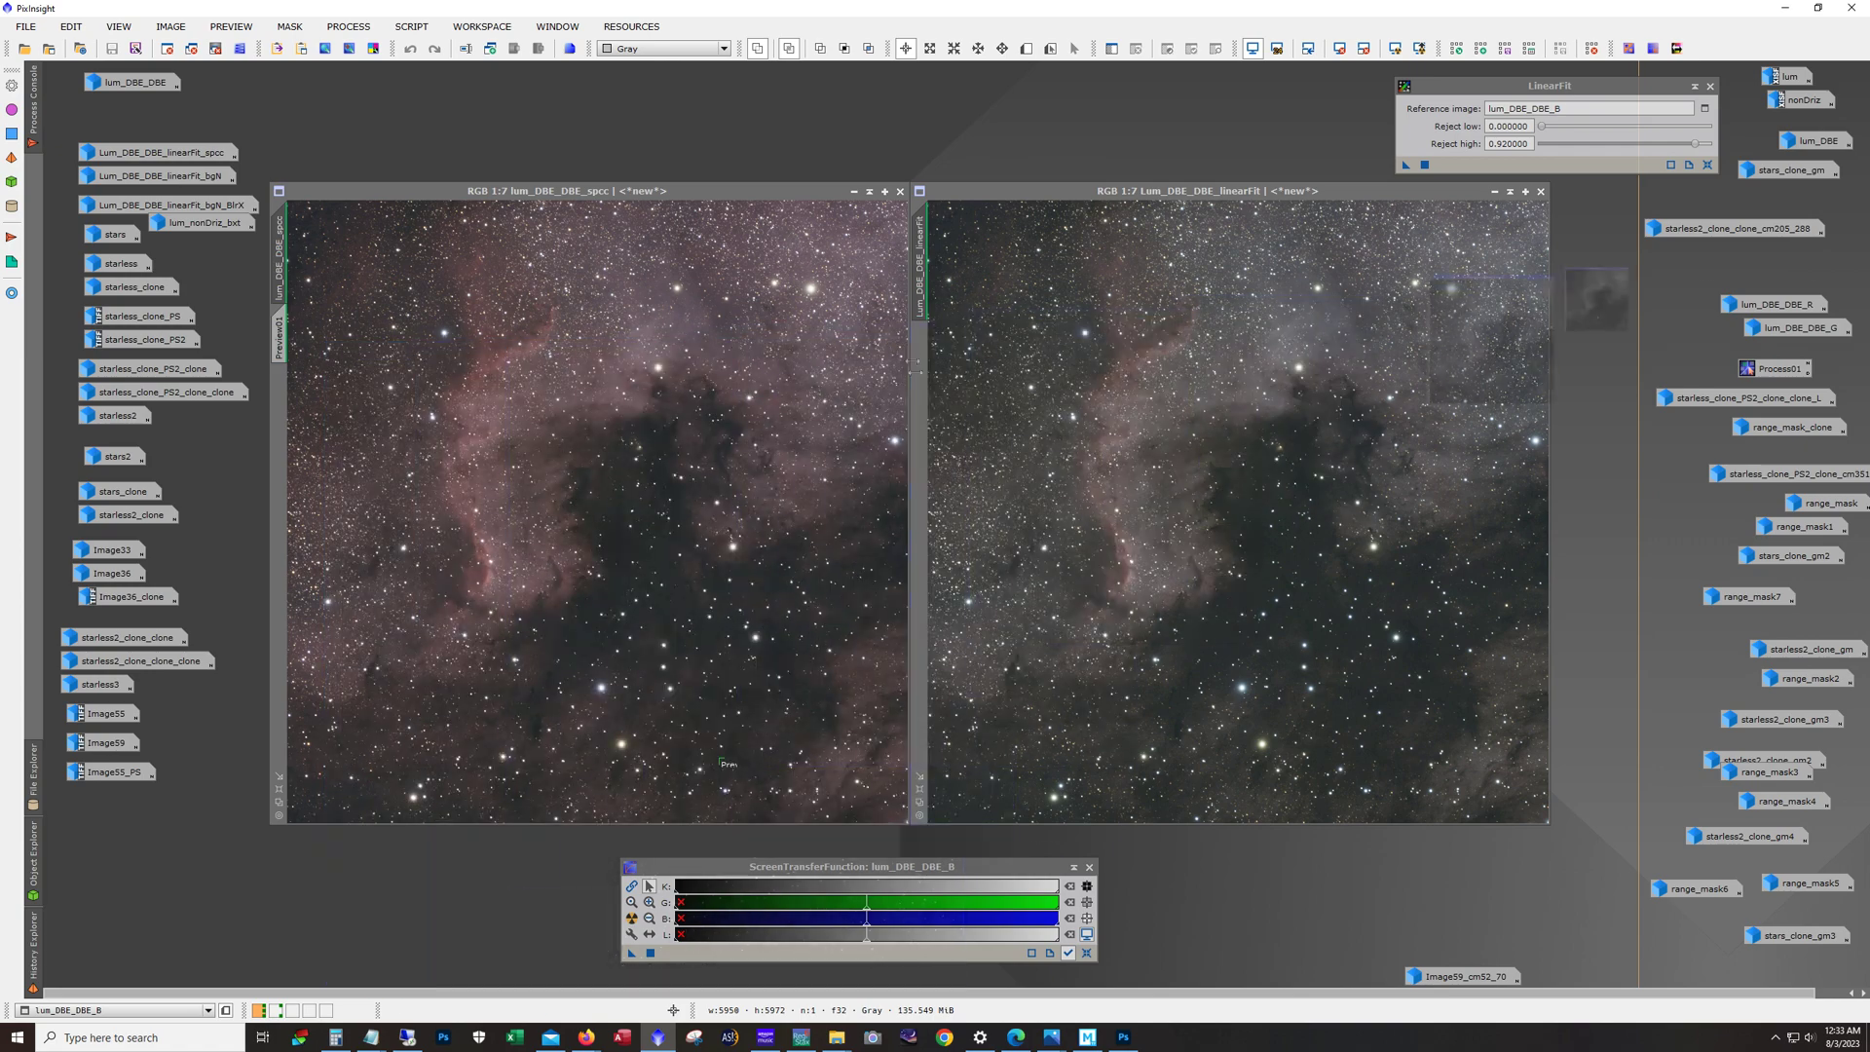
click(907, 352)
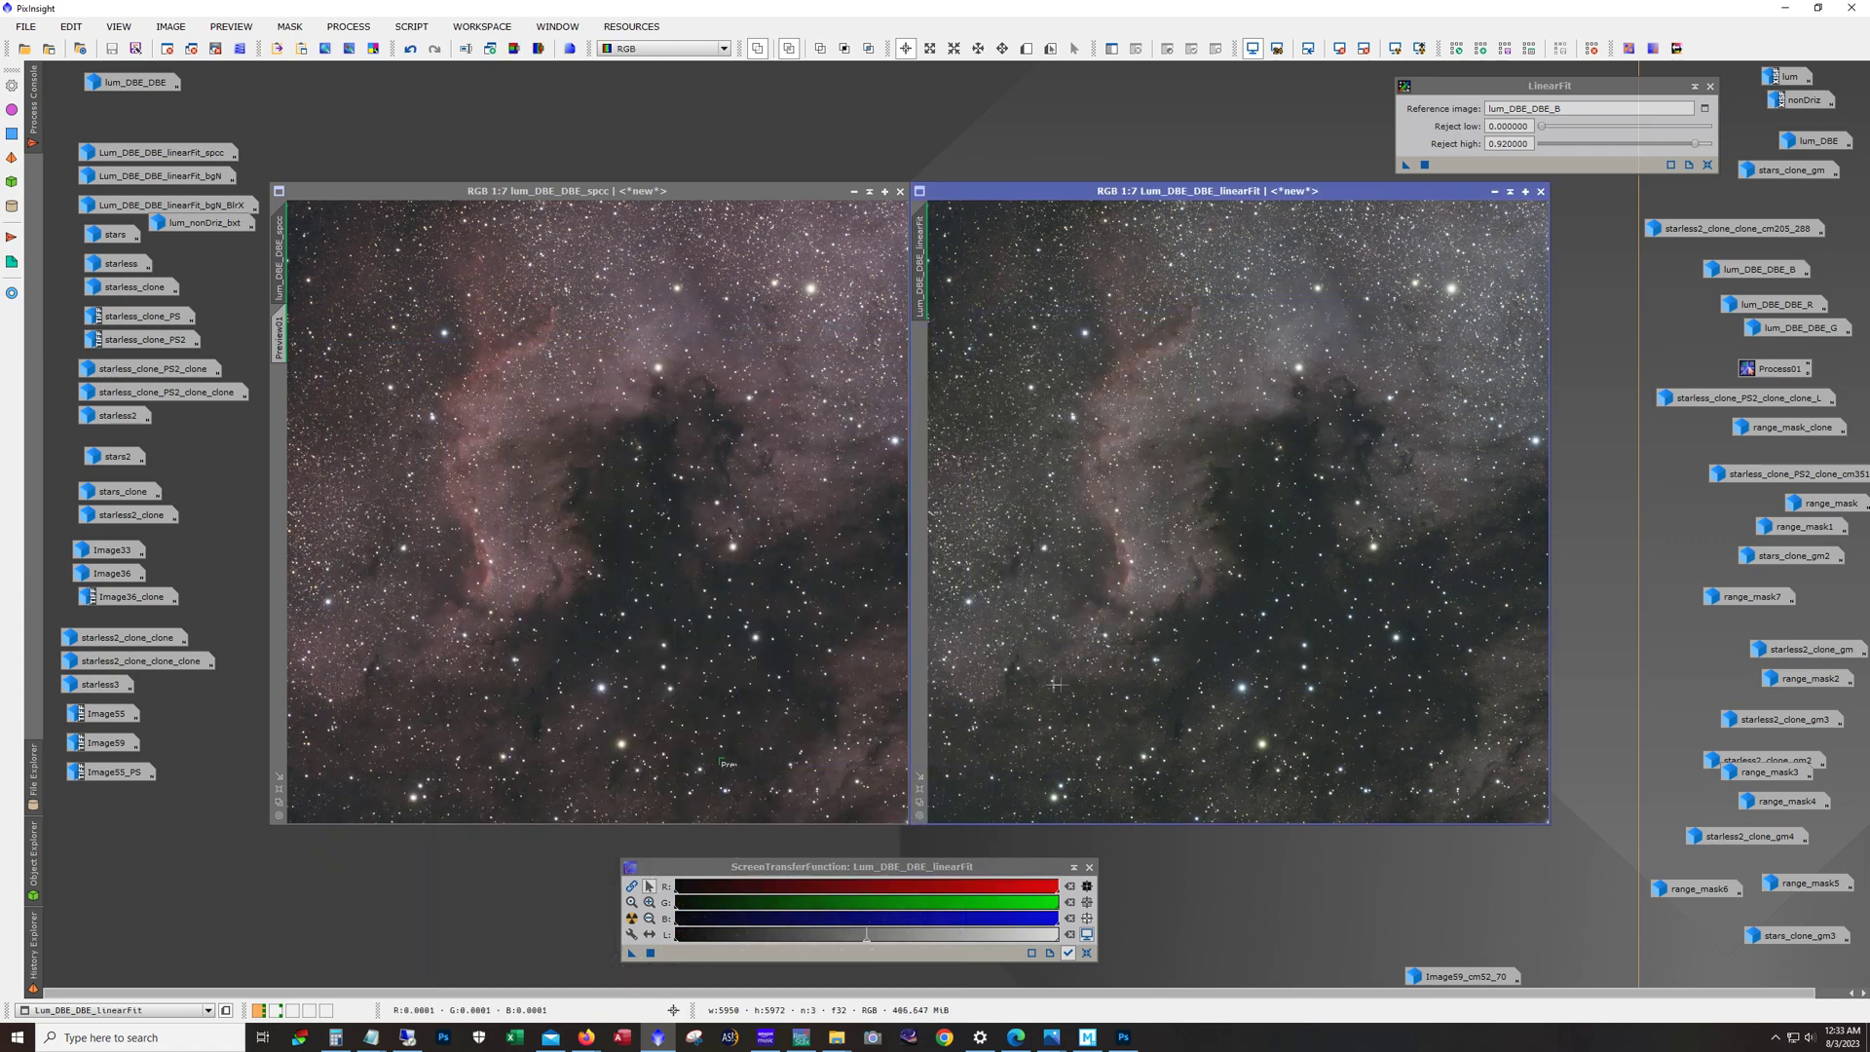
click(631, 886)
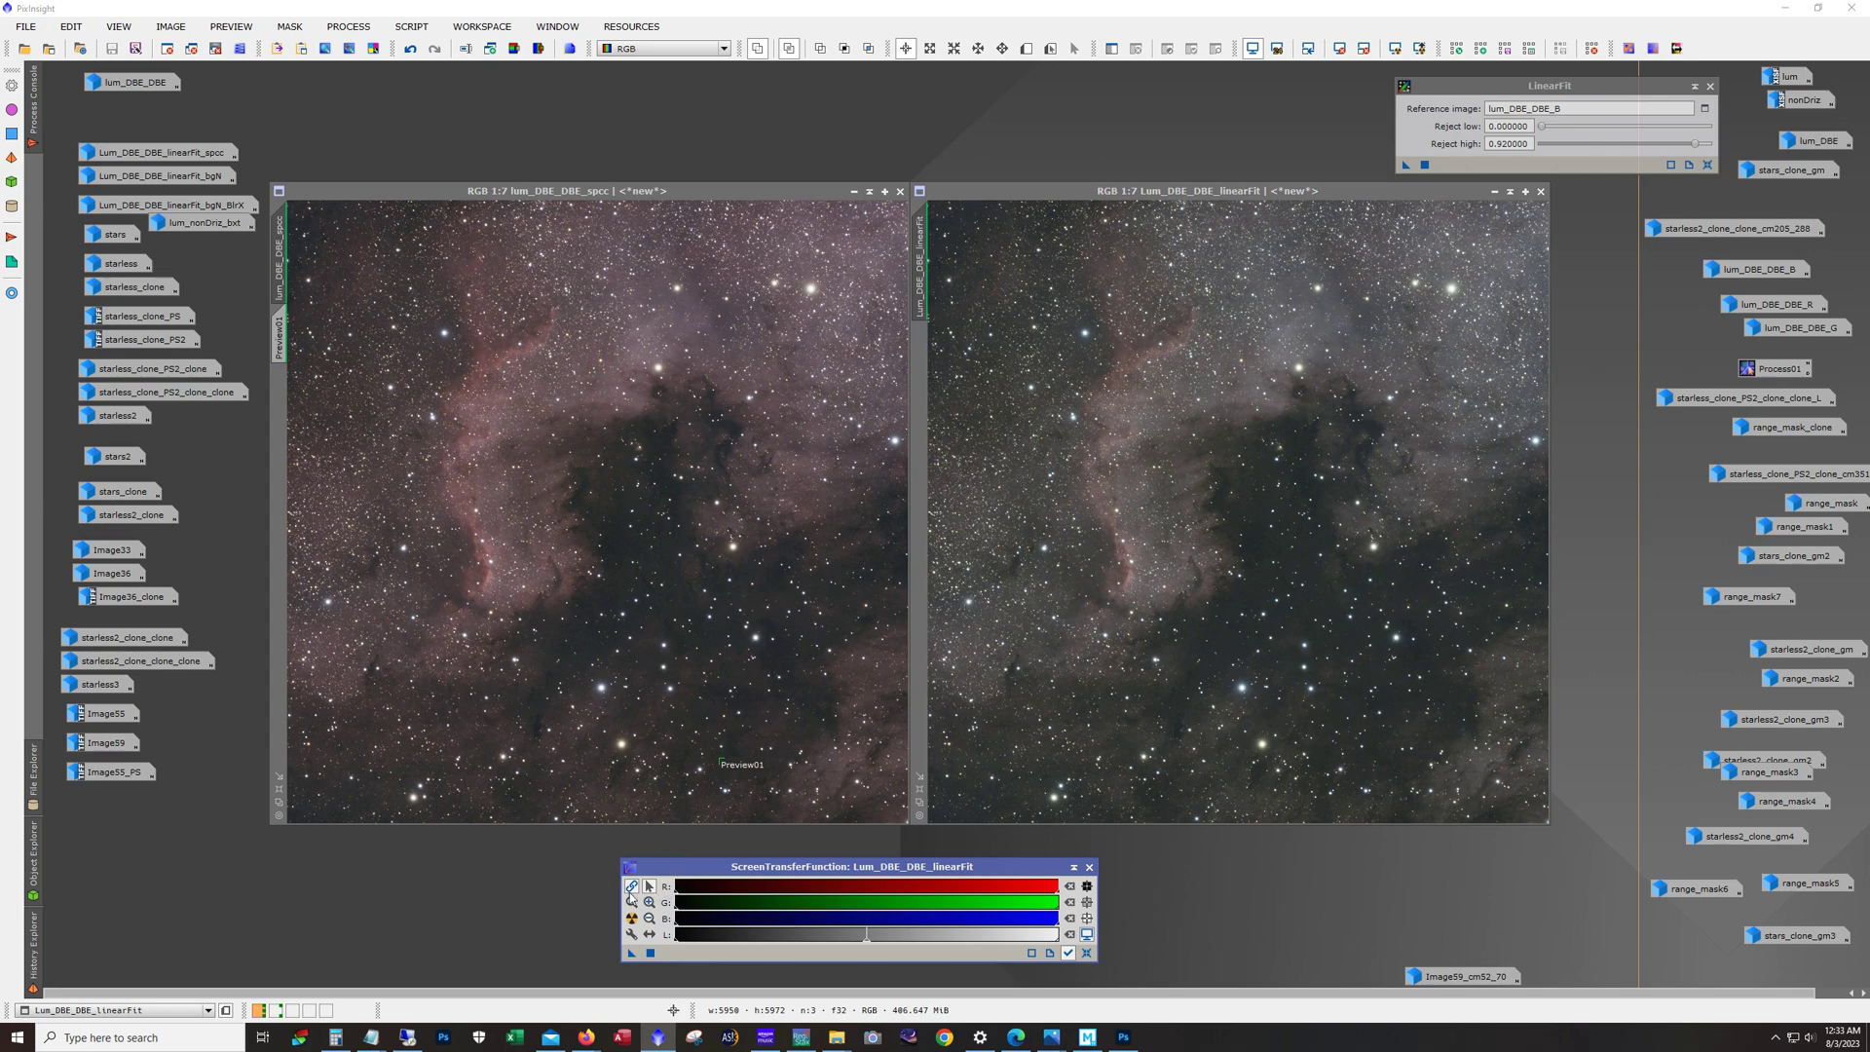
Step: Apply a linked STF auto stretch to the lum_DBE_DBE_spcc image
click(1190, 576)
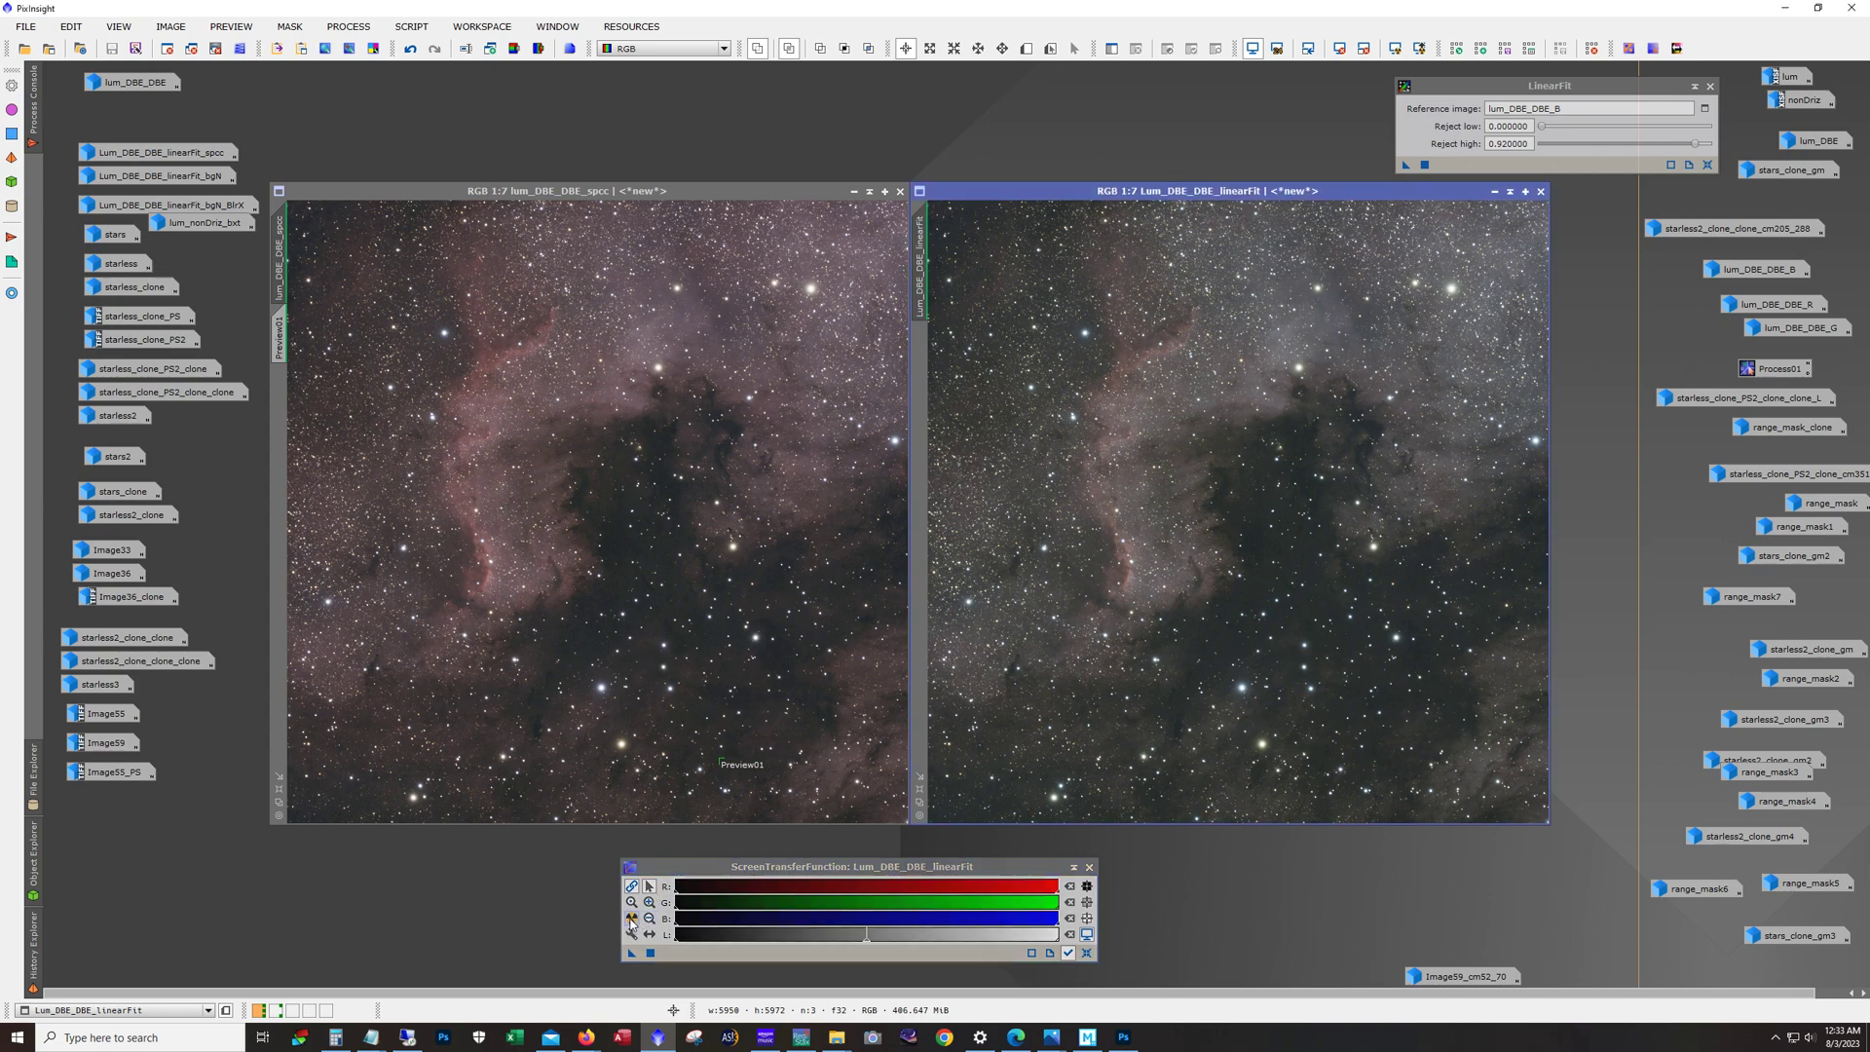
click(821, 538)
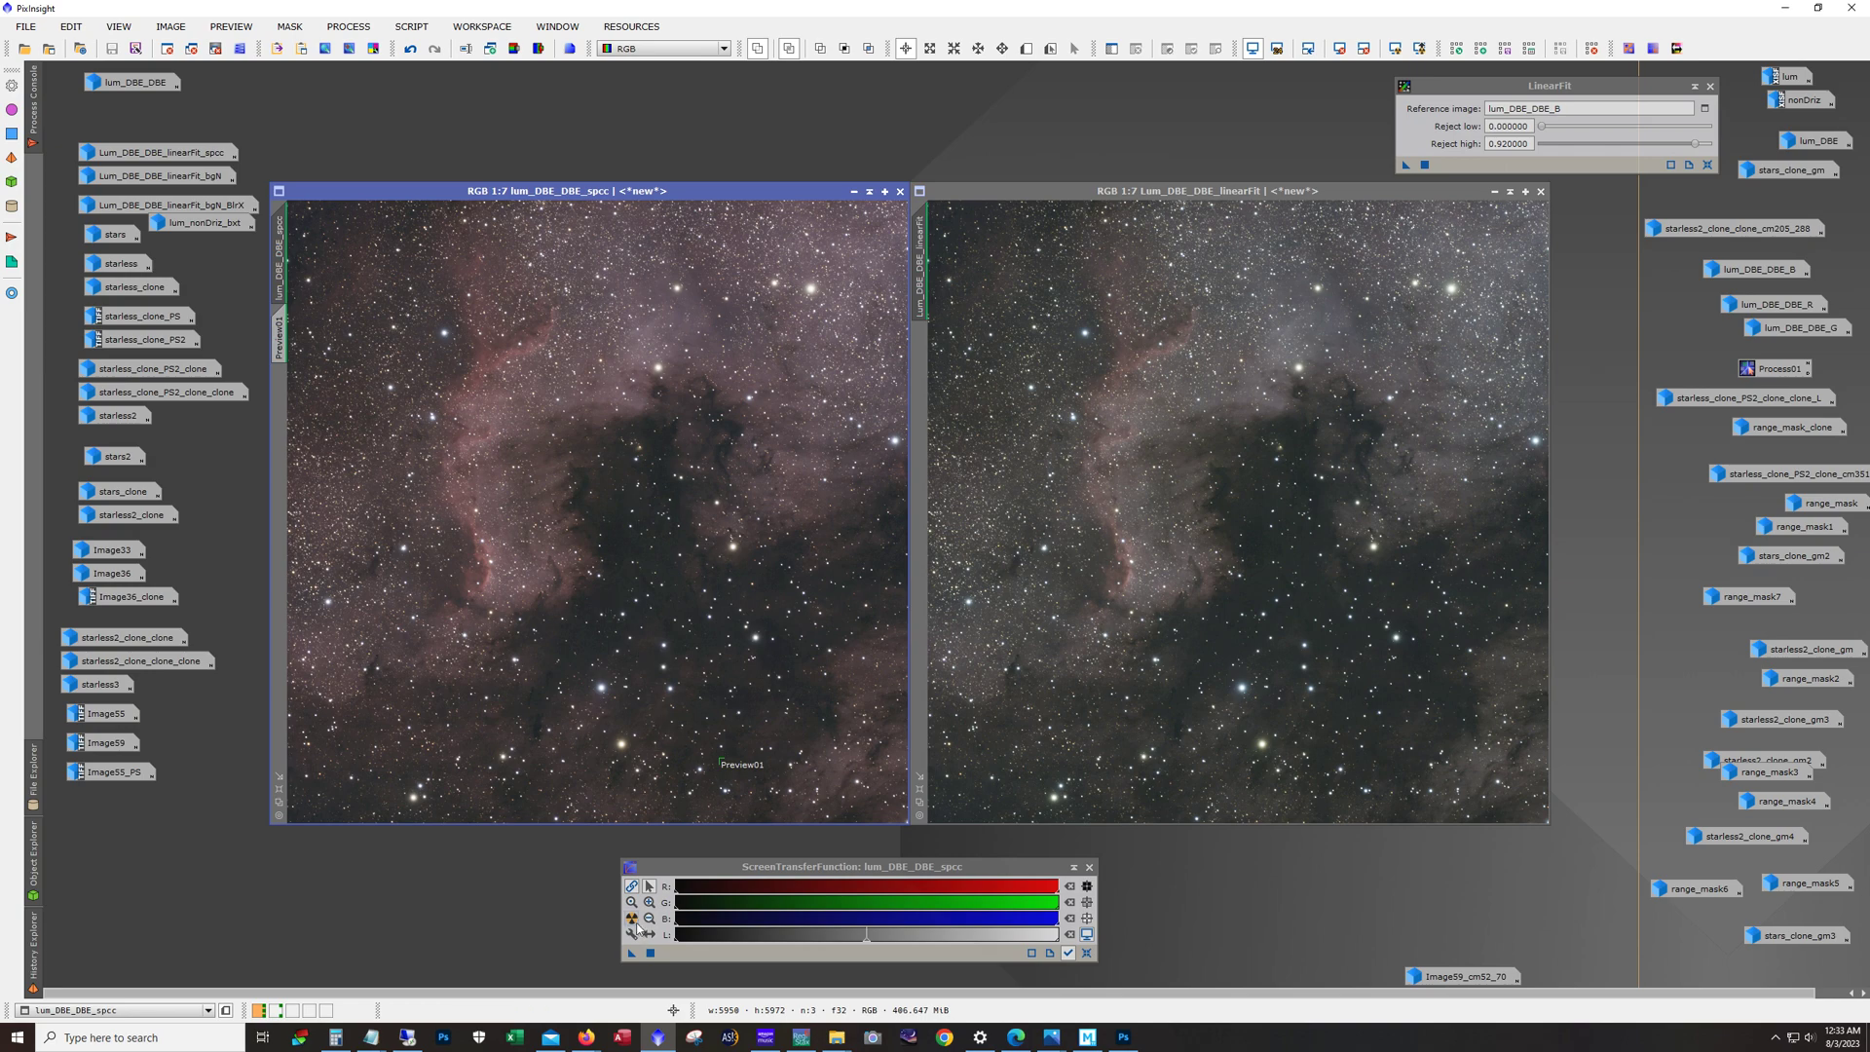
click(633, 920)
mouse_move(169, 156)
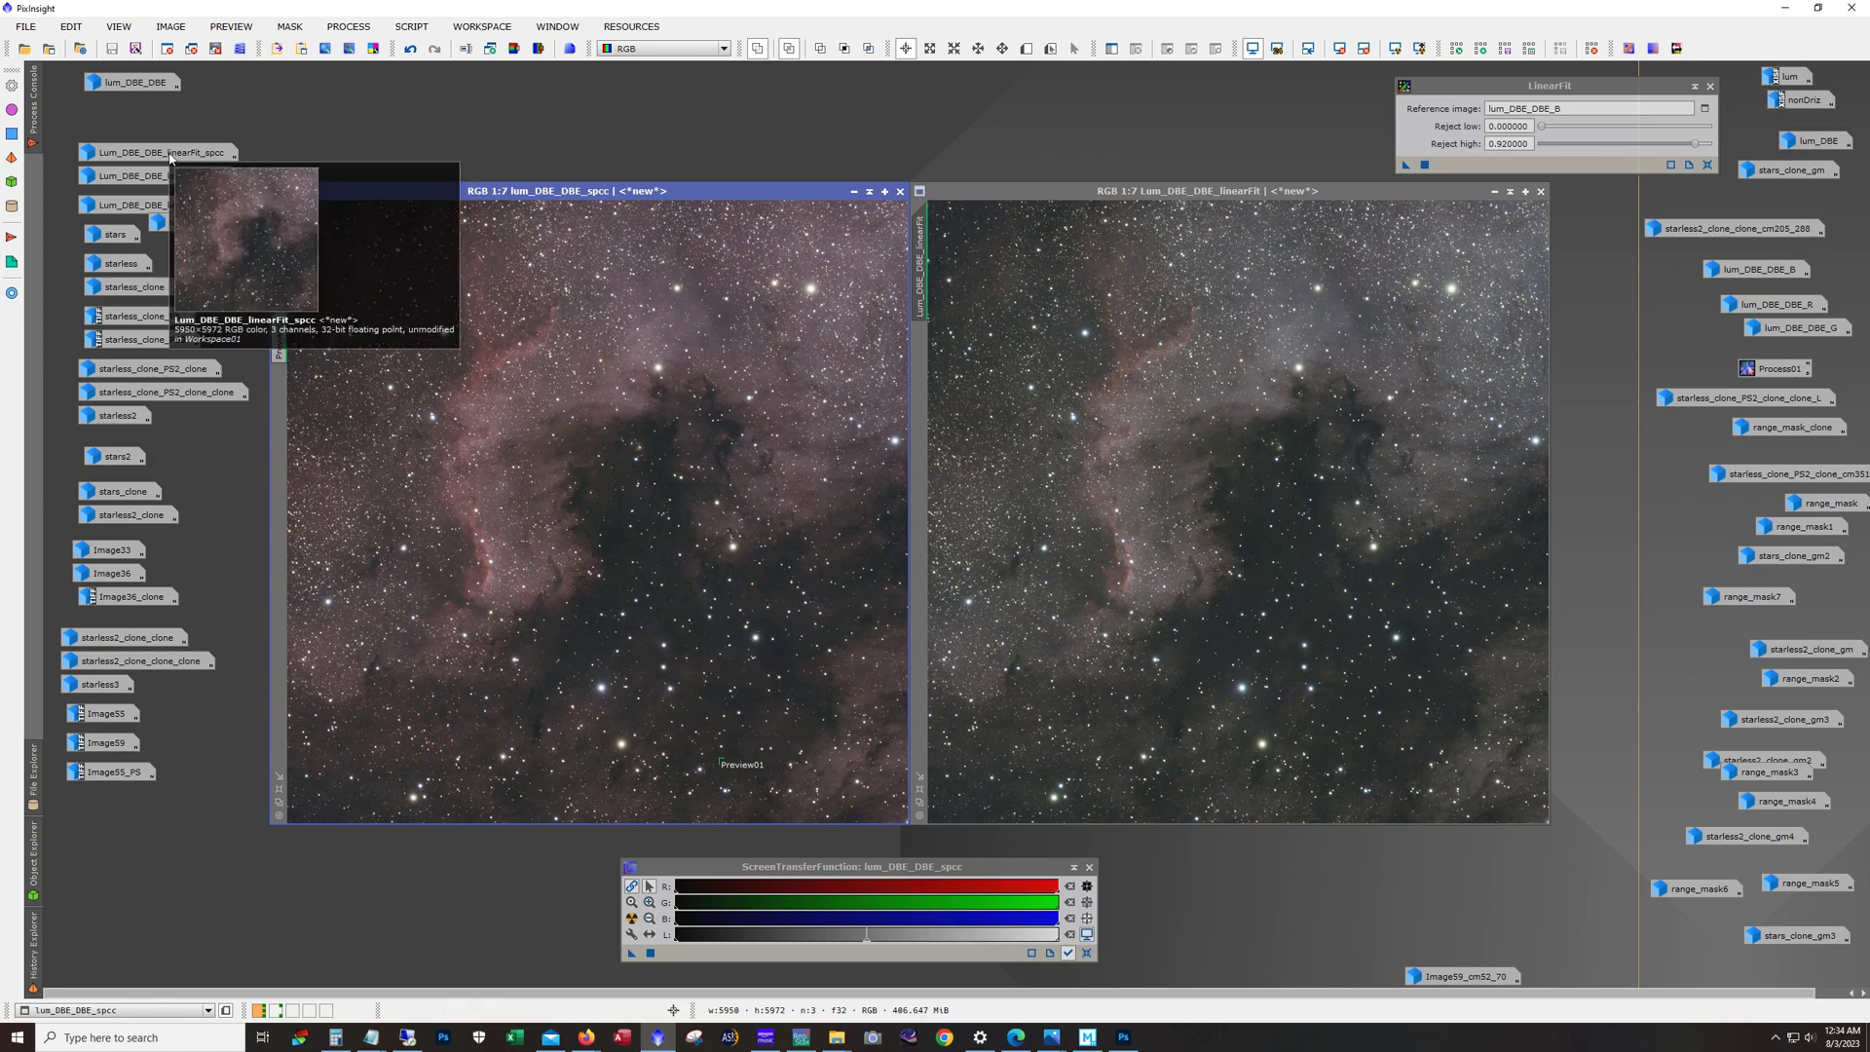
double_click(170, 156)
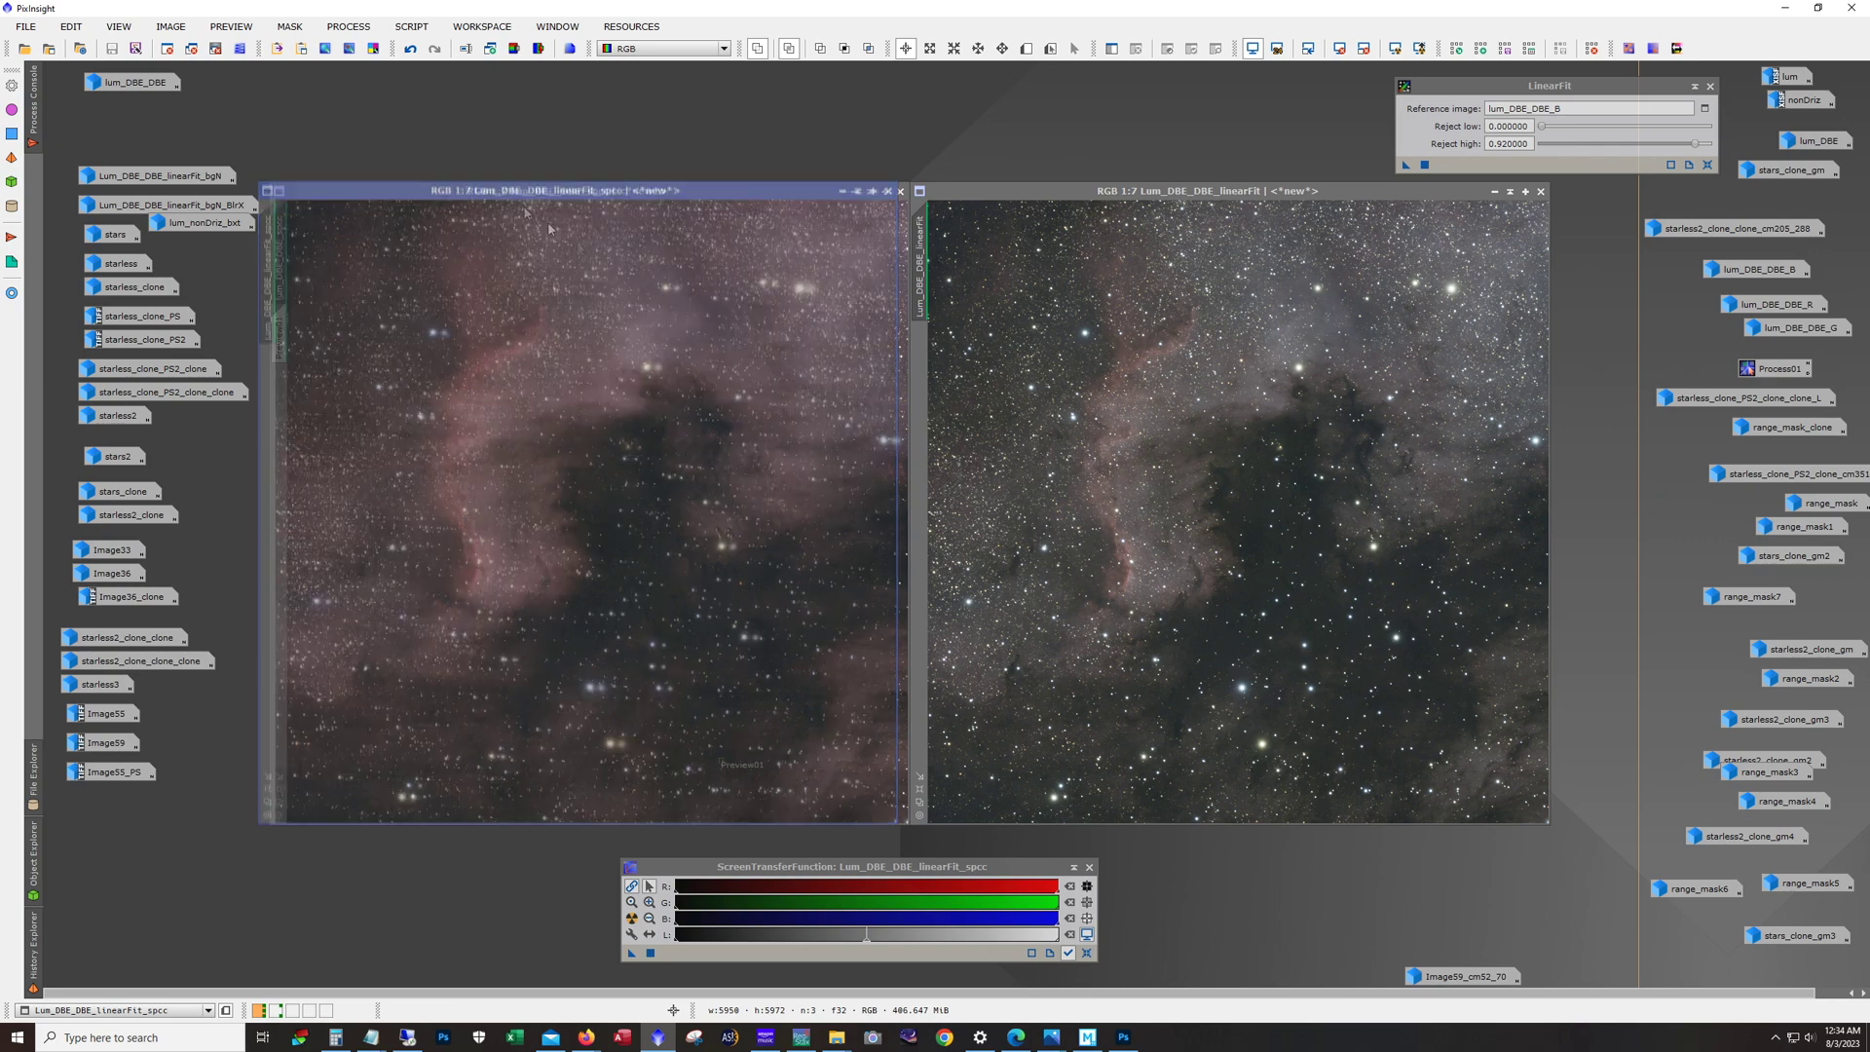
drag(511, 195, 1050, 192)
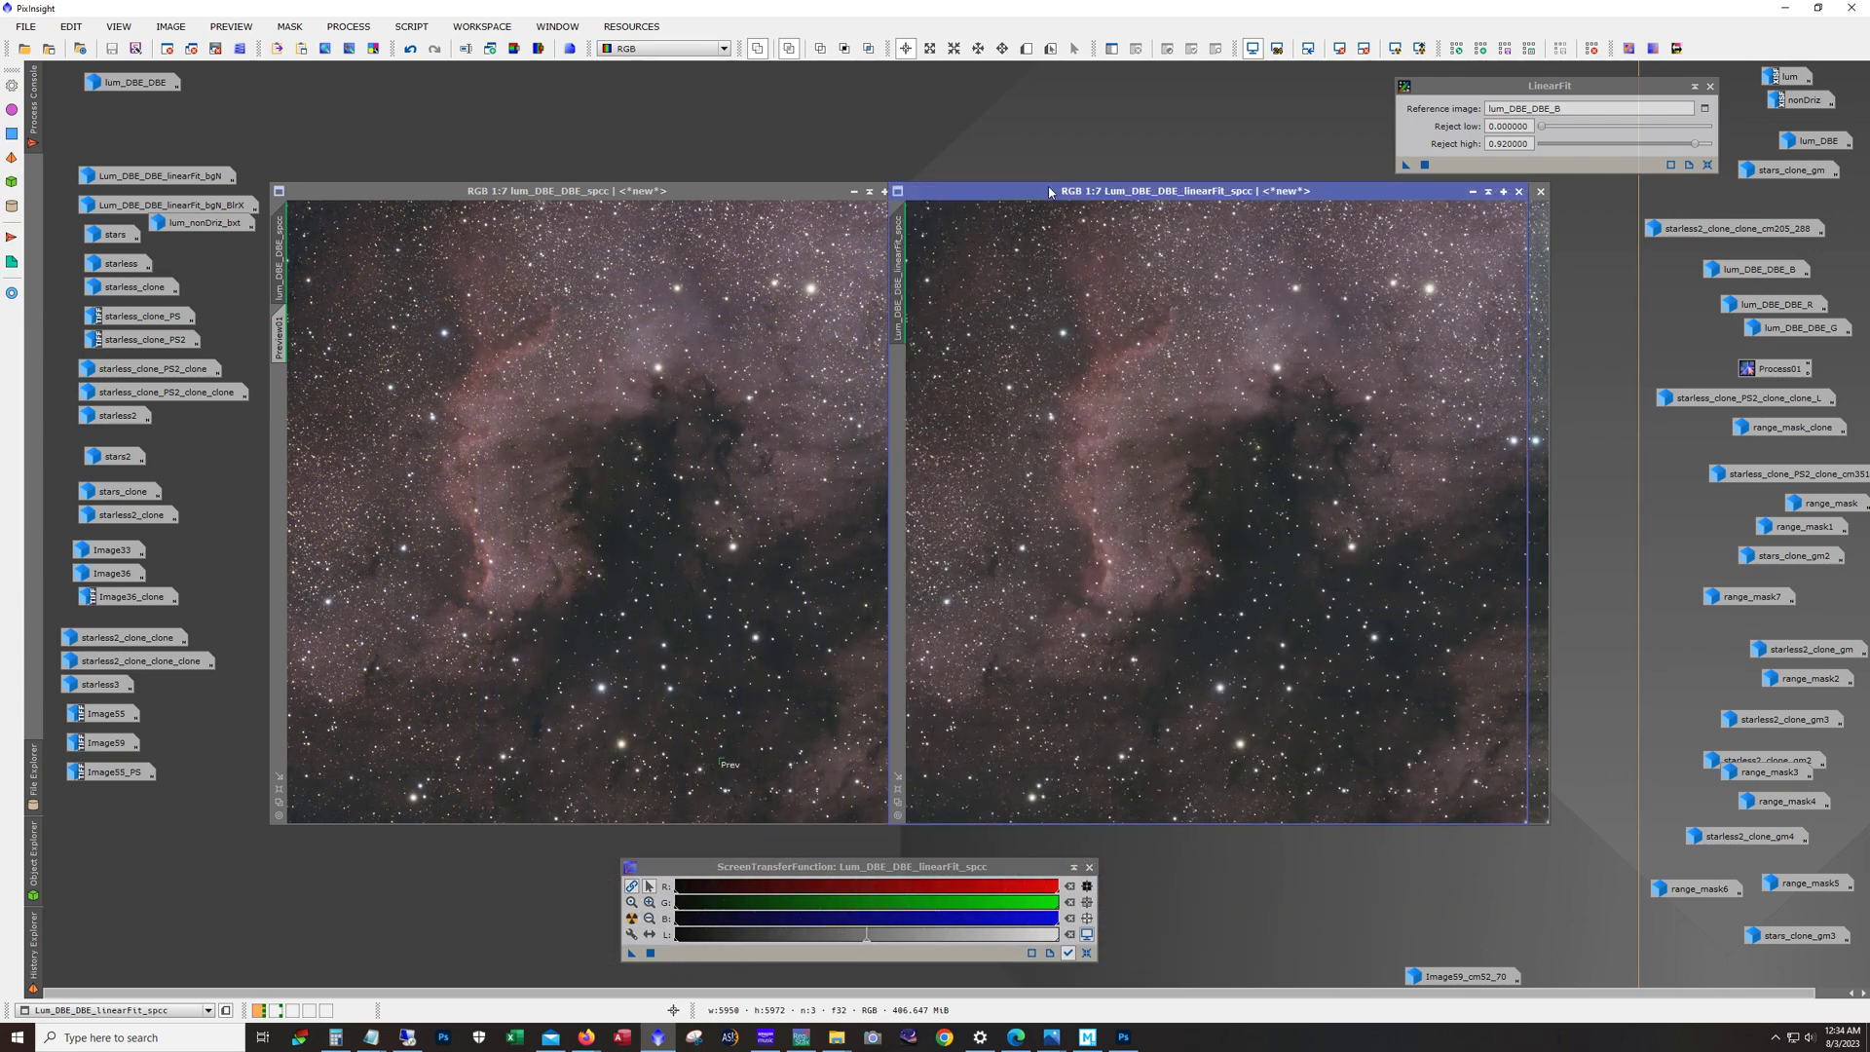
drag(1130, 198, 511, 197)
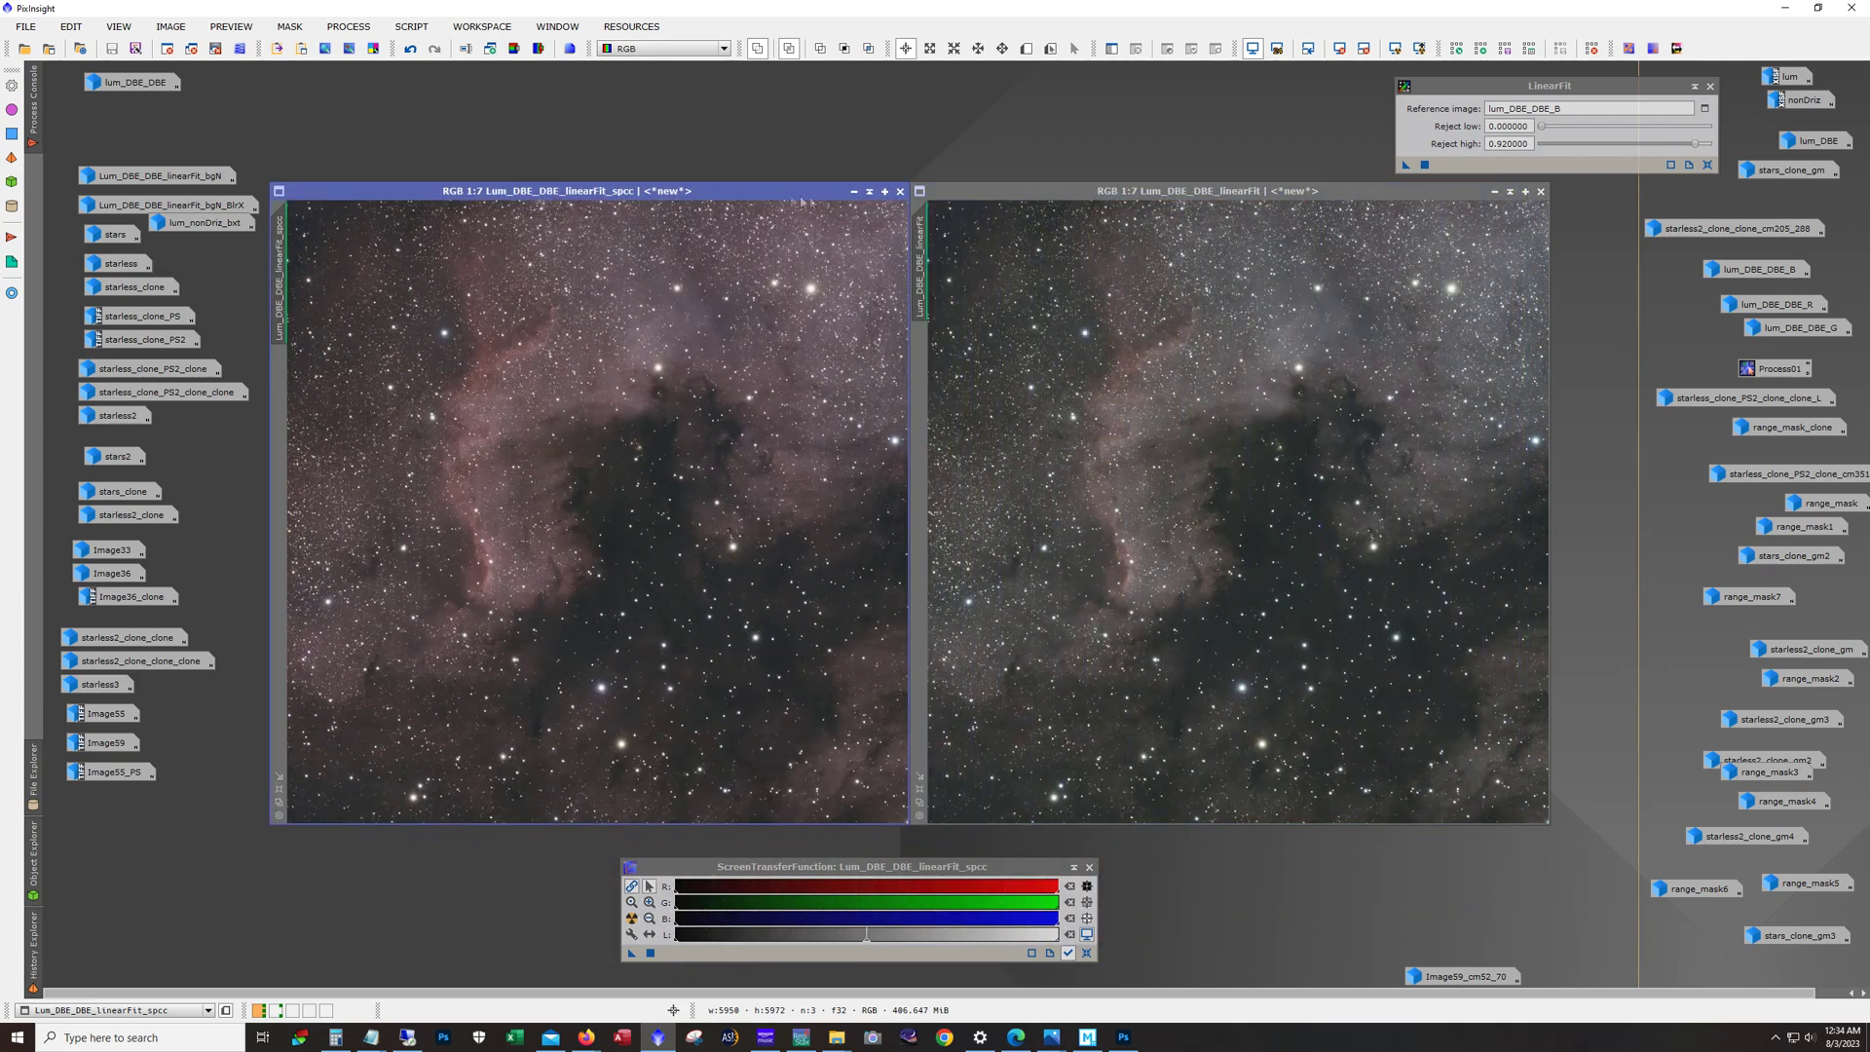
click(853, 192)
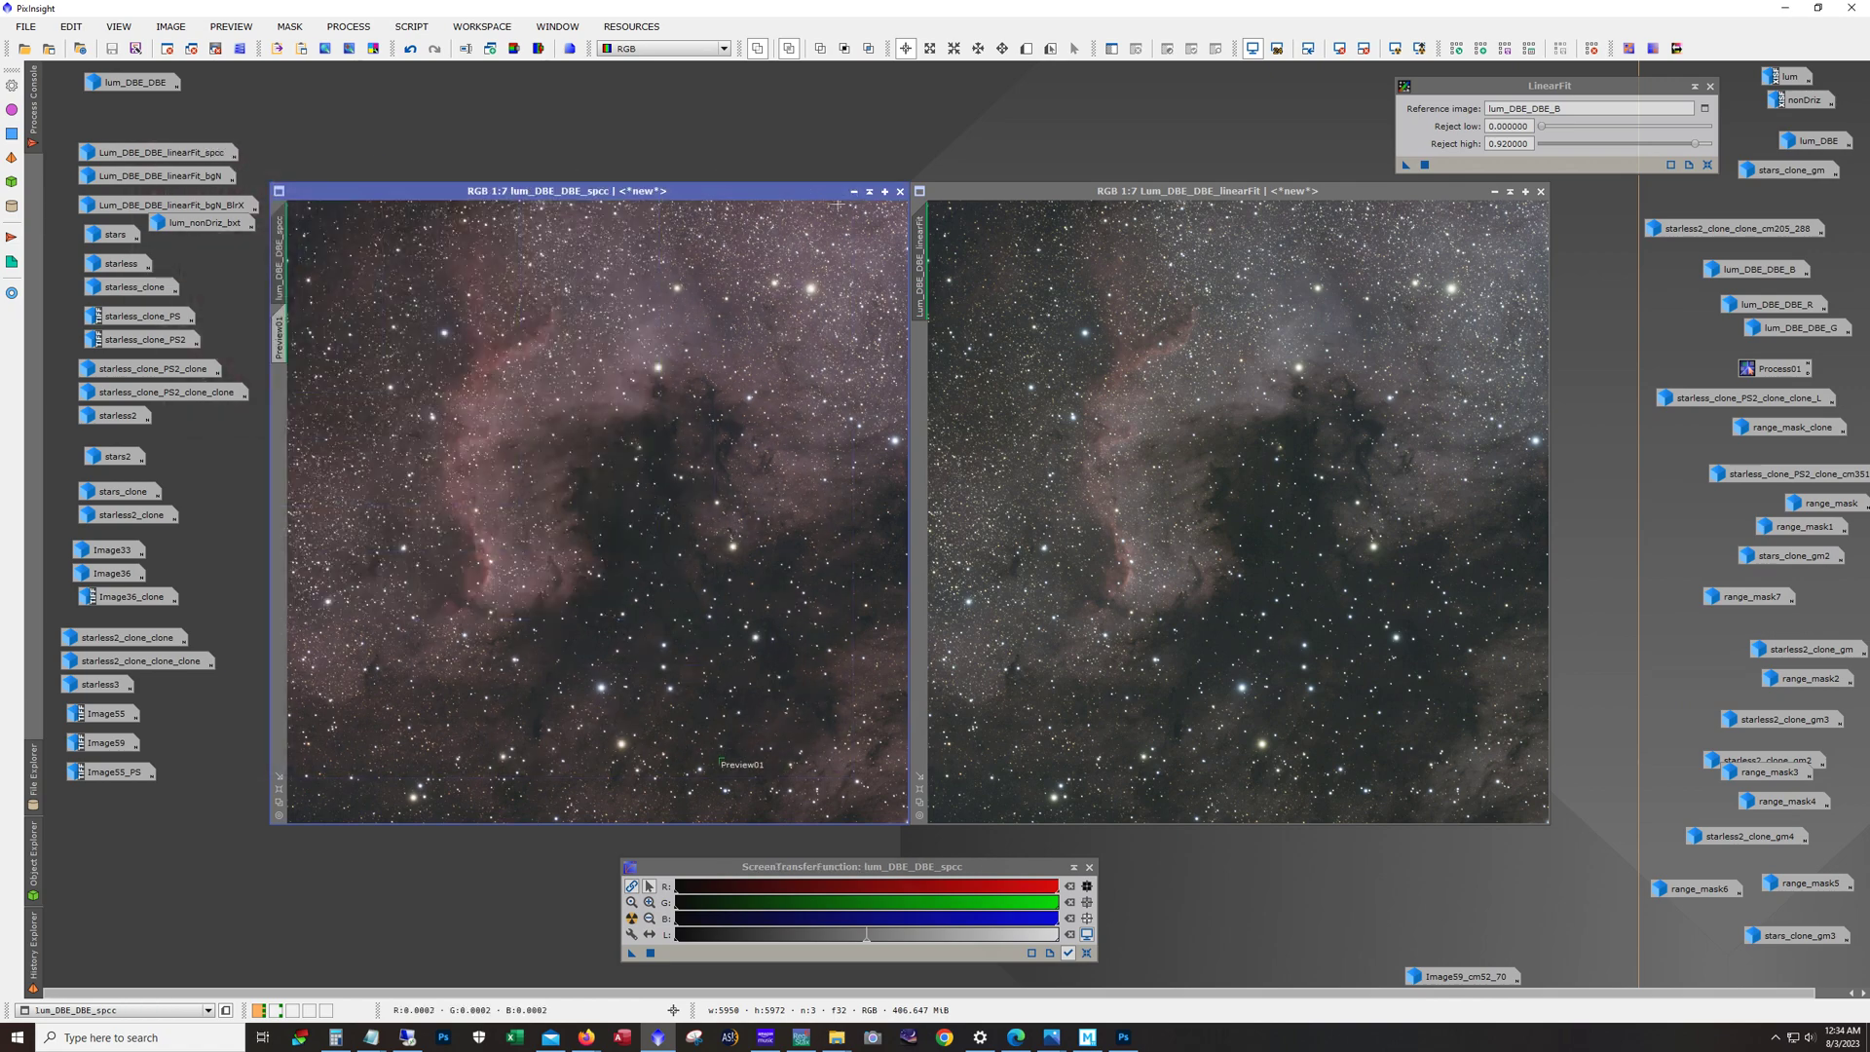
click(153, 185)
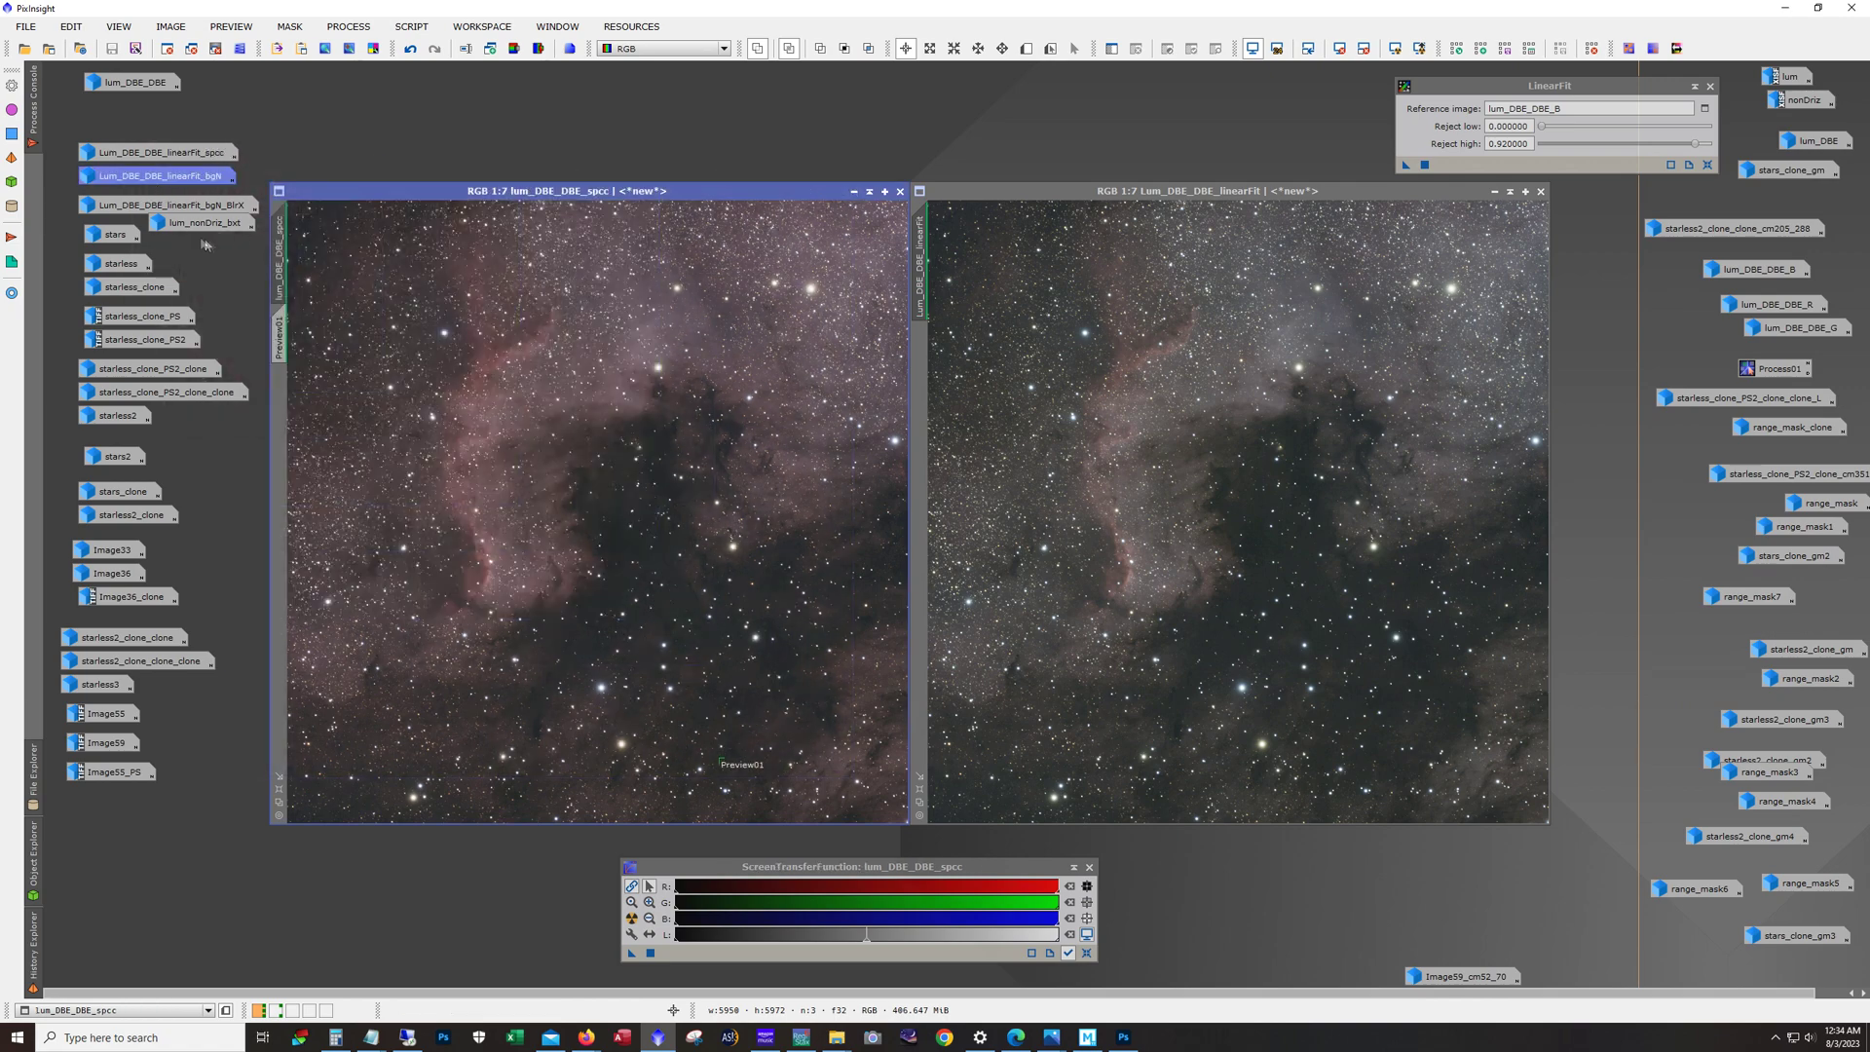
Step: Open Lum_DBE_DBE_linearFit_bgN and match the linearFit view's zoom and position to it
double_click(155, 180)
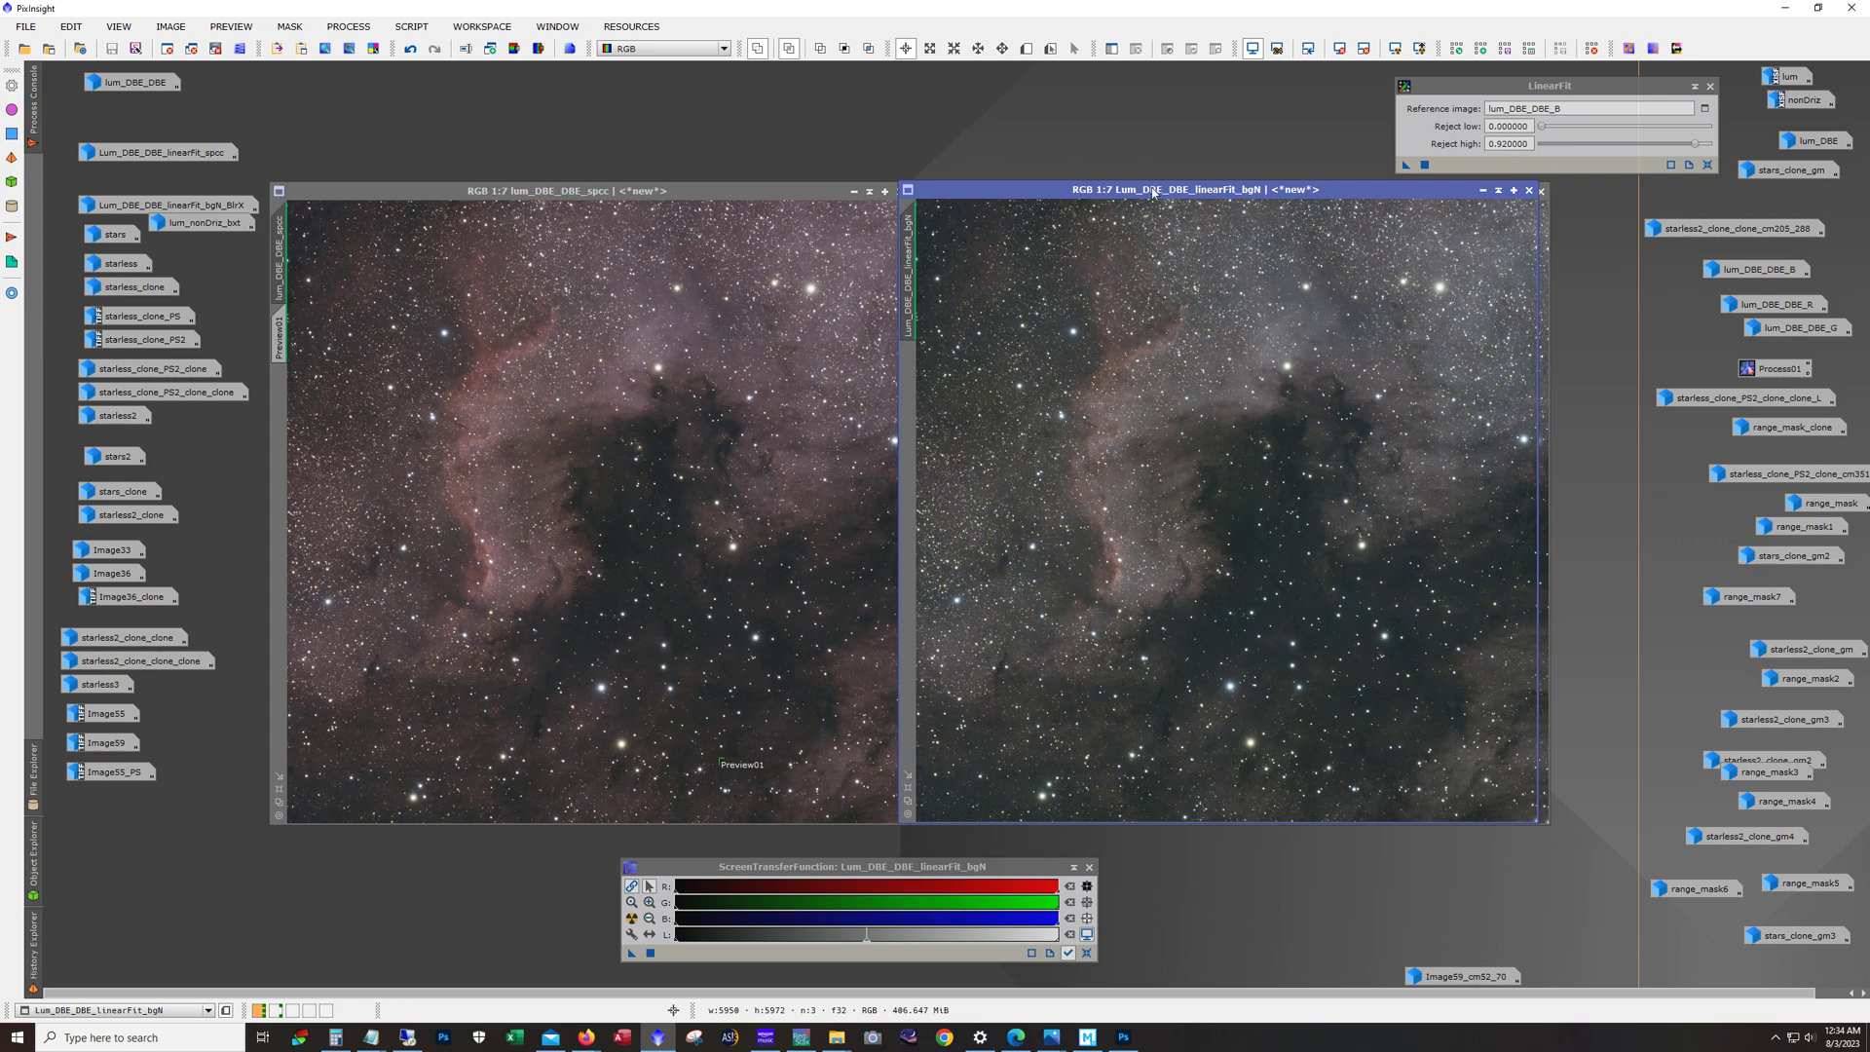
mouse_move(1152, 192)
mouse_down()
mouse_move(1358, 396)
mouse_move(1168, 191)
mouse_up()
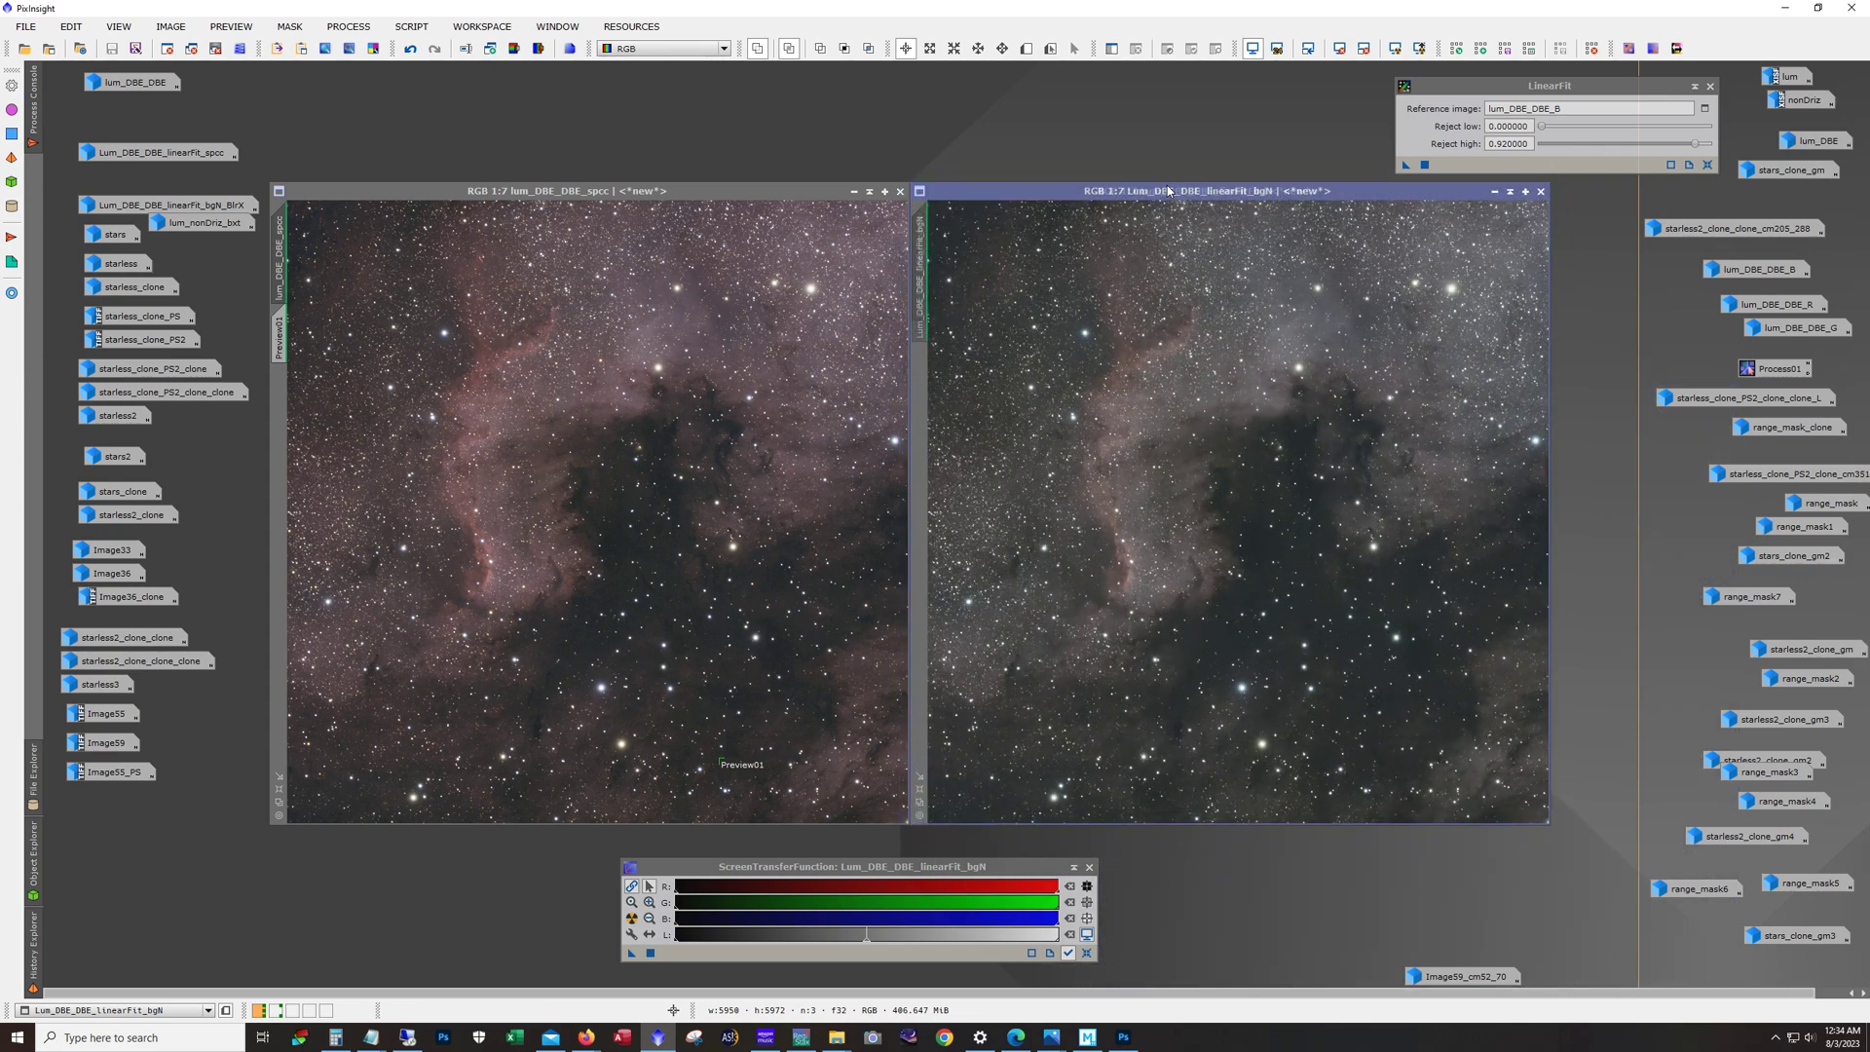
scroll(1280, 524, down, 4)
scroll(1279, 524, up, 4)
scroll(1279, 524, down, 4)
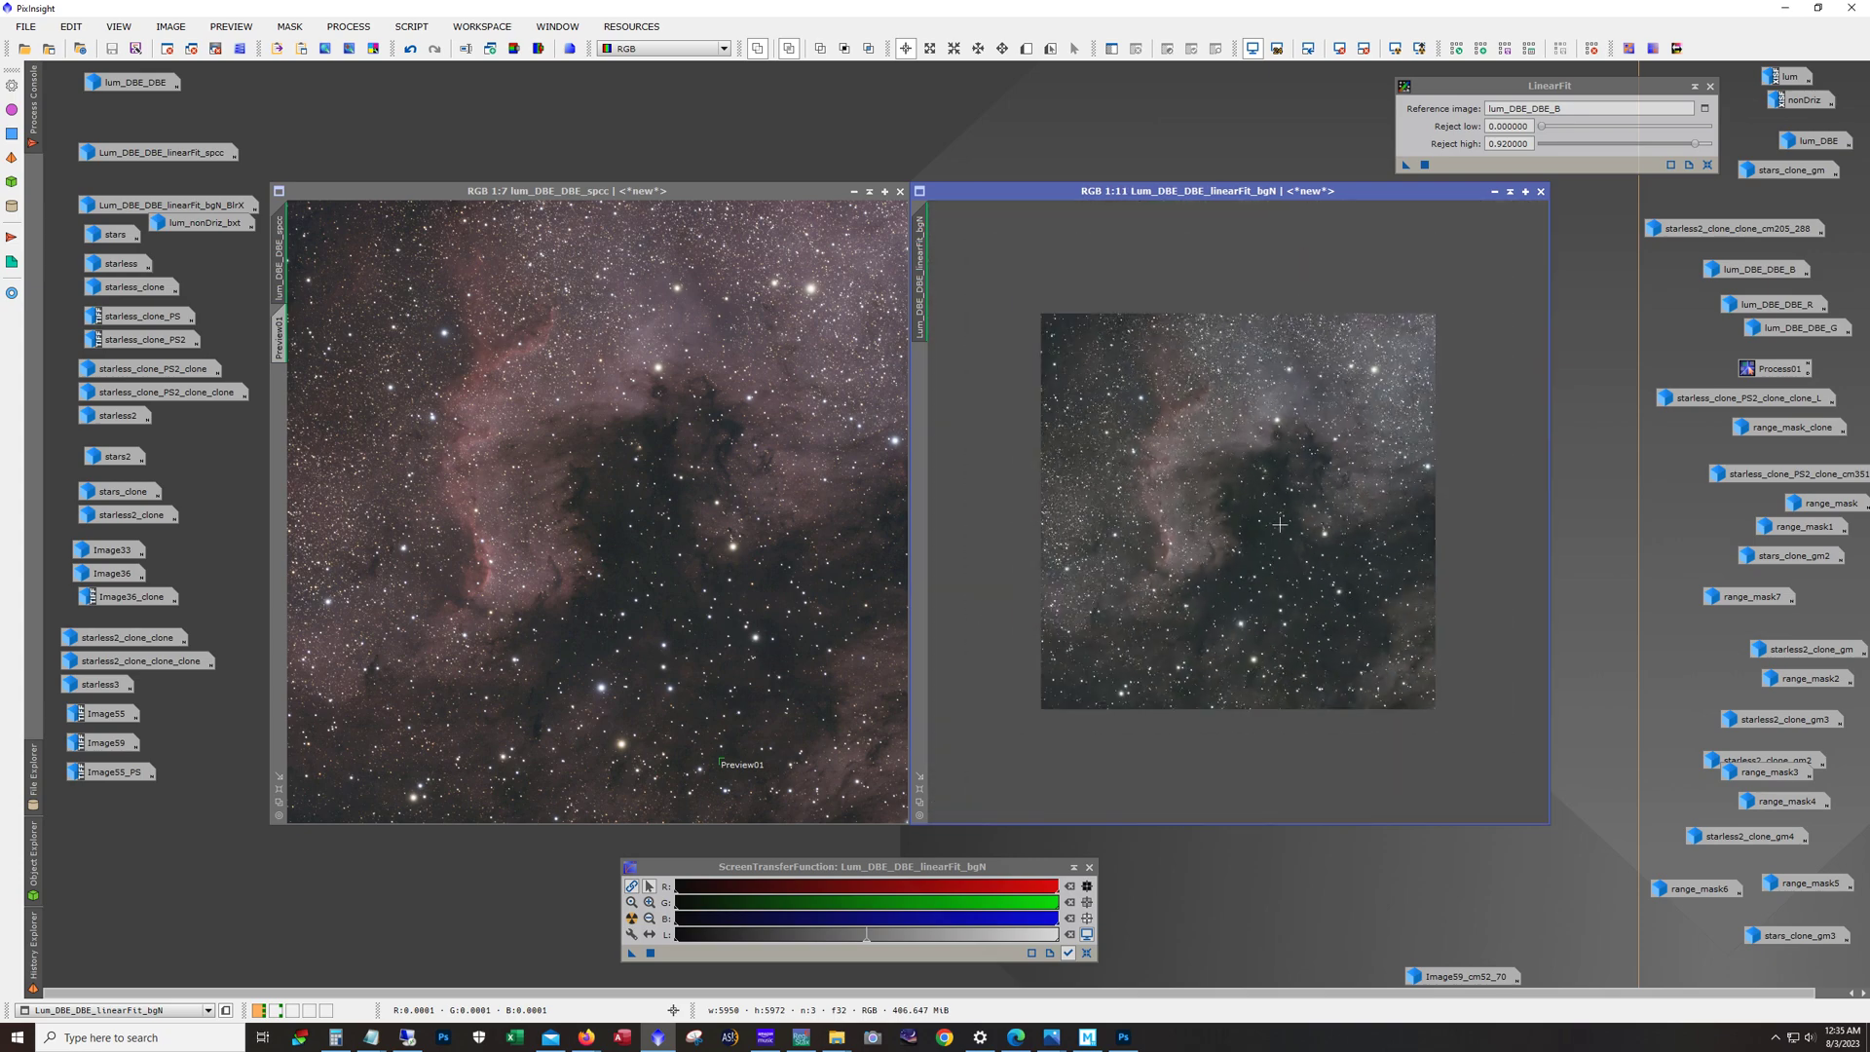
scroll(1279, 524, up, 8)
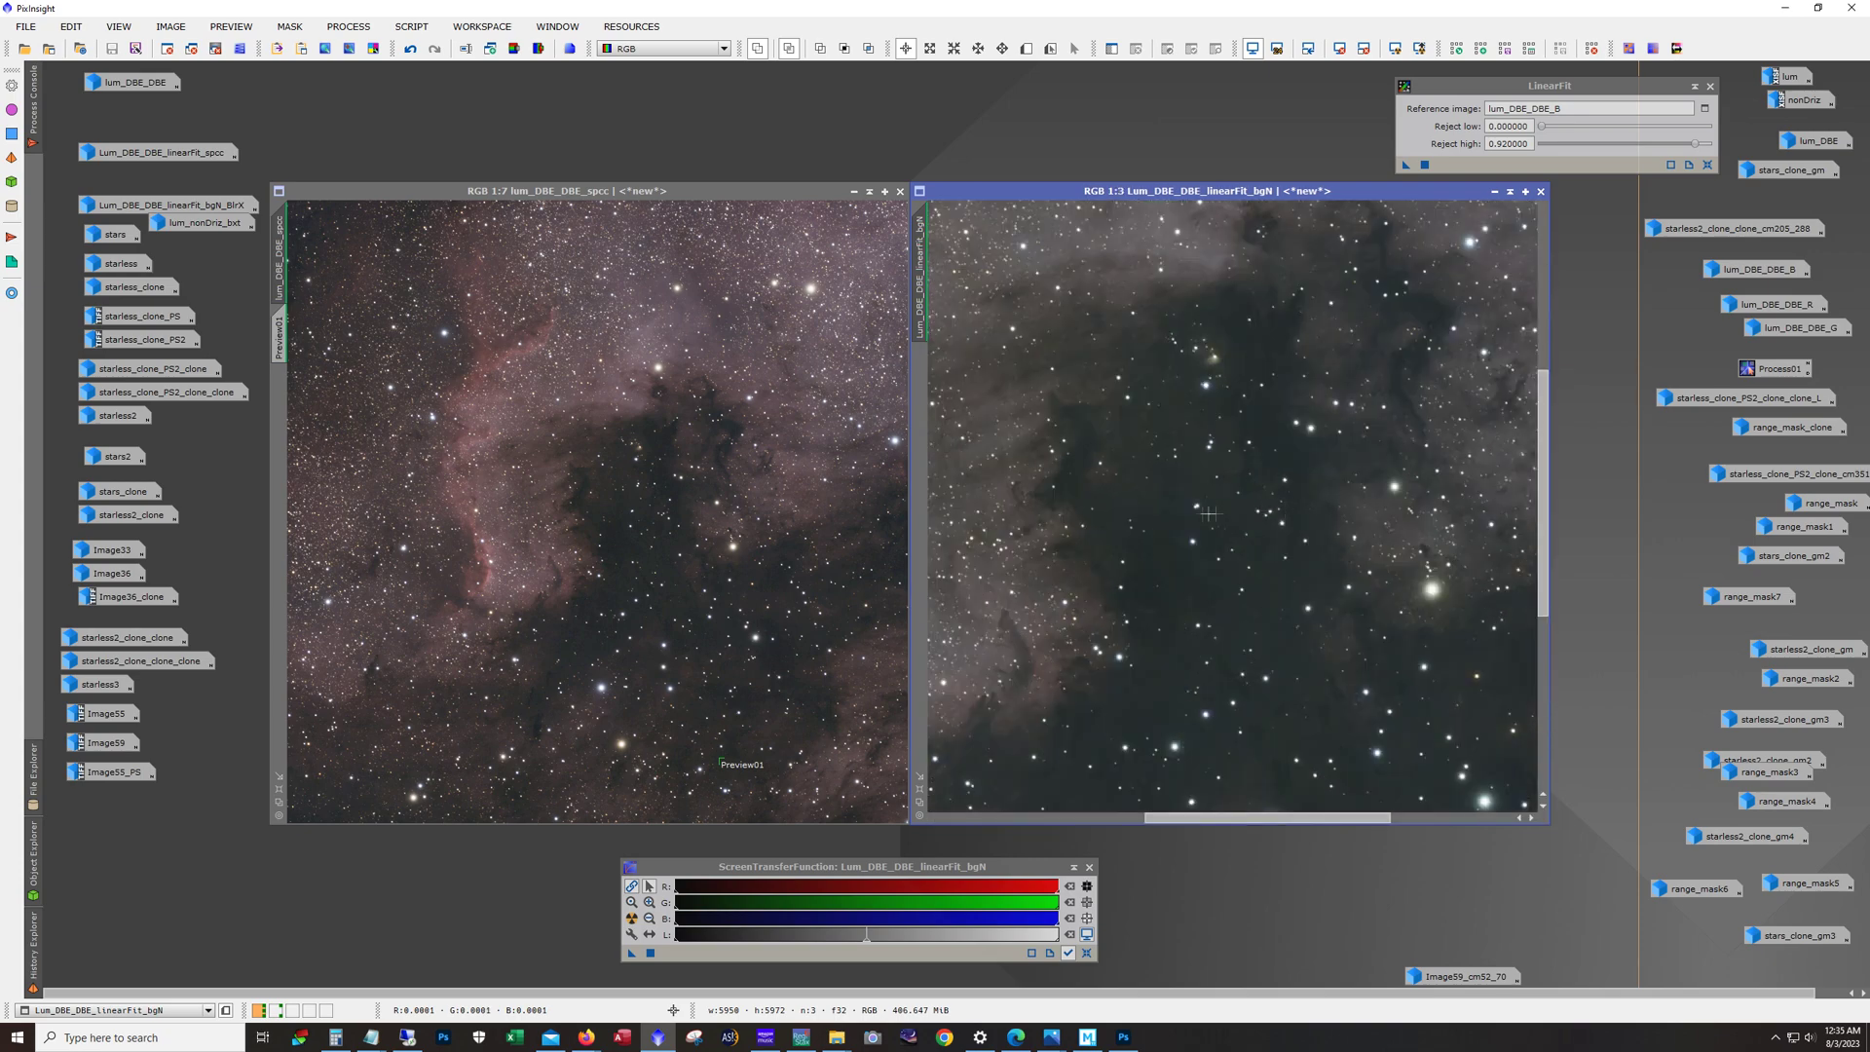
scroll(1208, 513, up, 2)
scroll(1208, 513, down, 1)
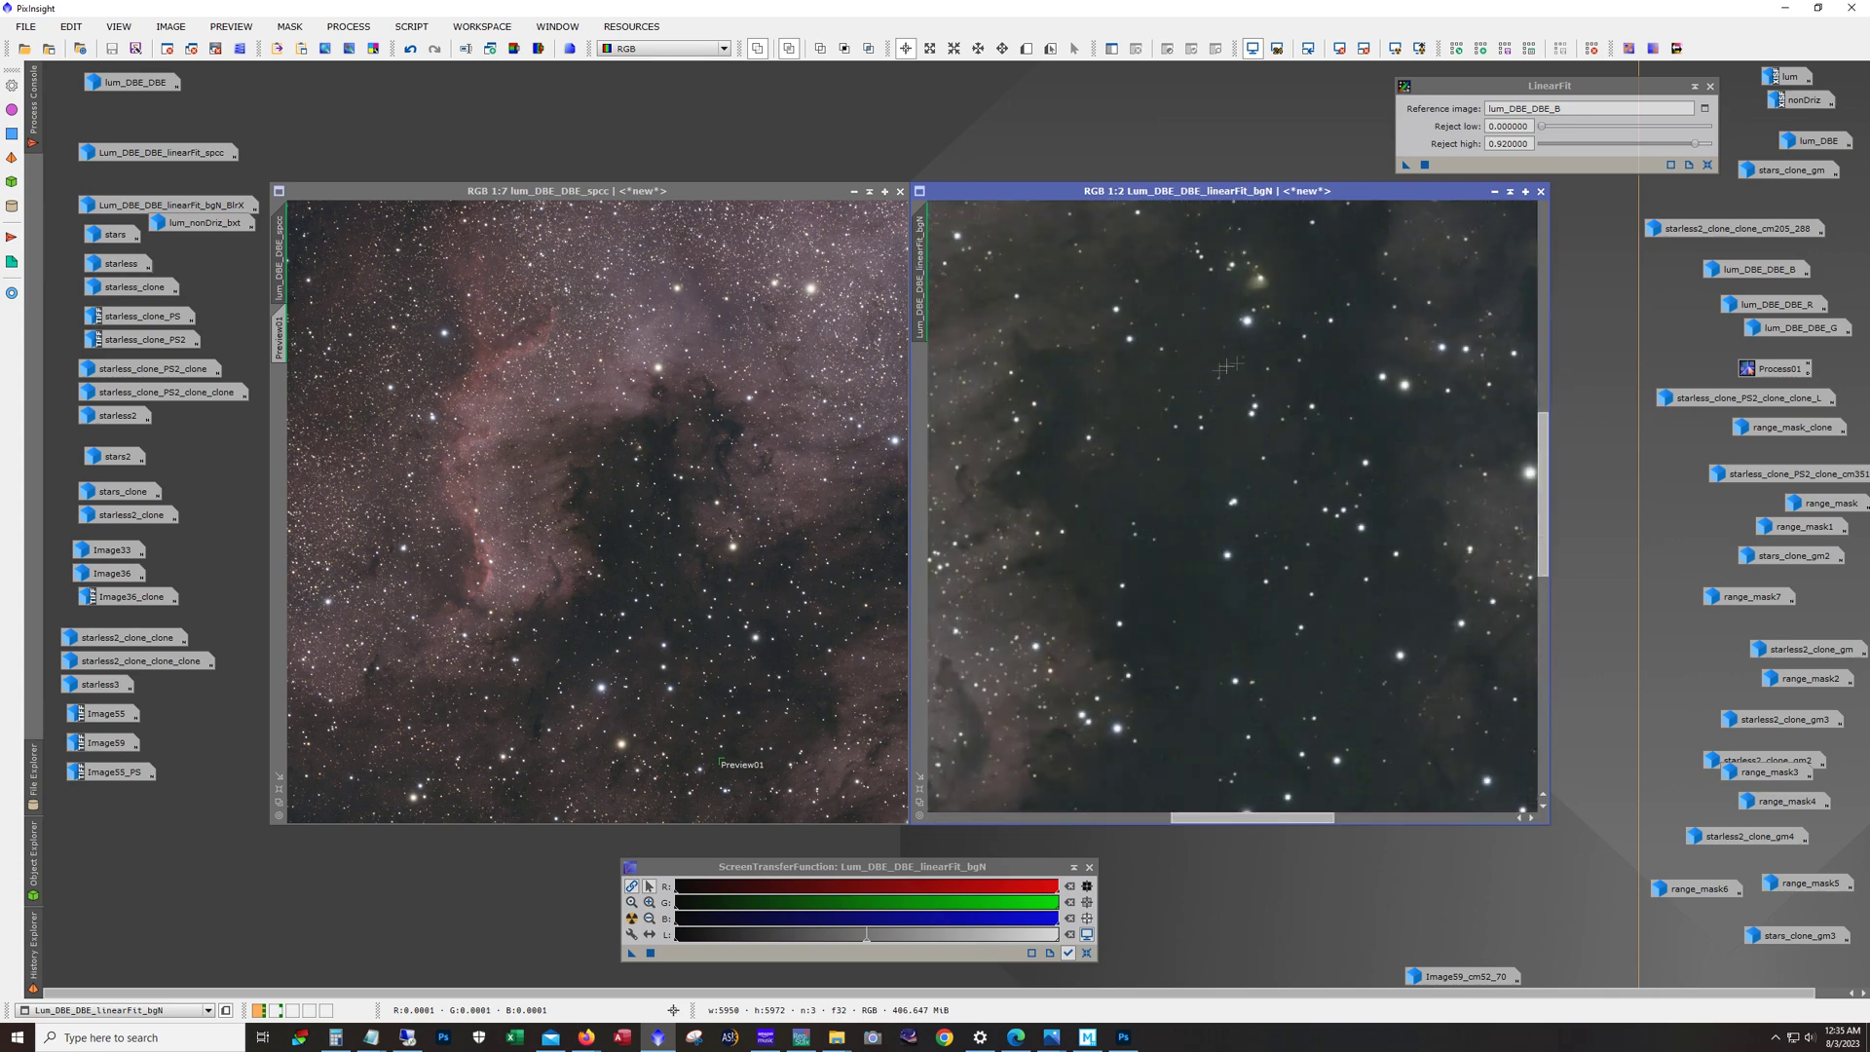
drag(1270, 192, 631, 192)
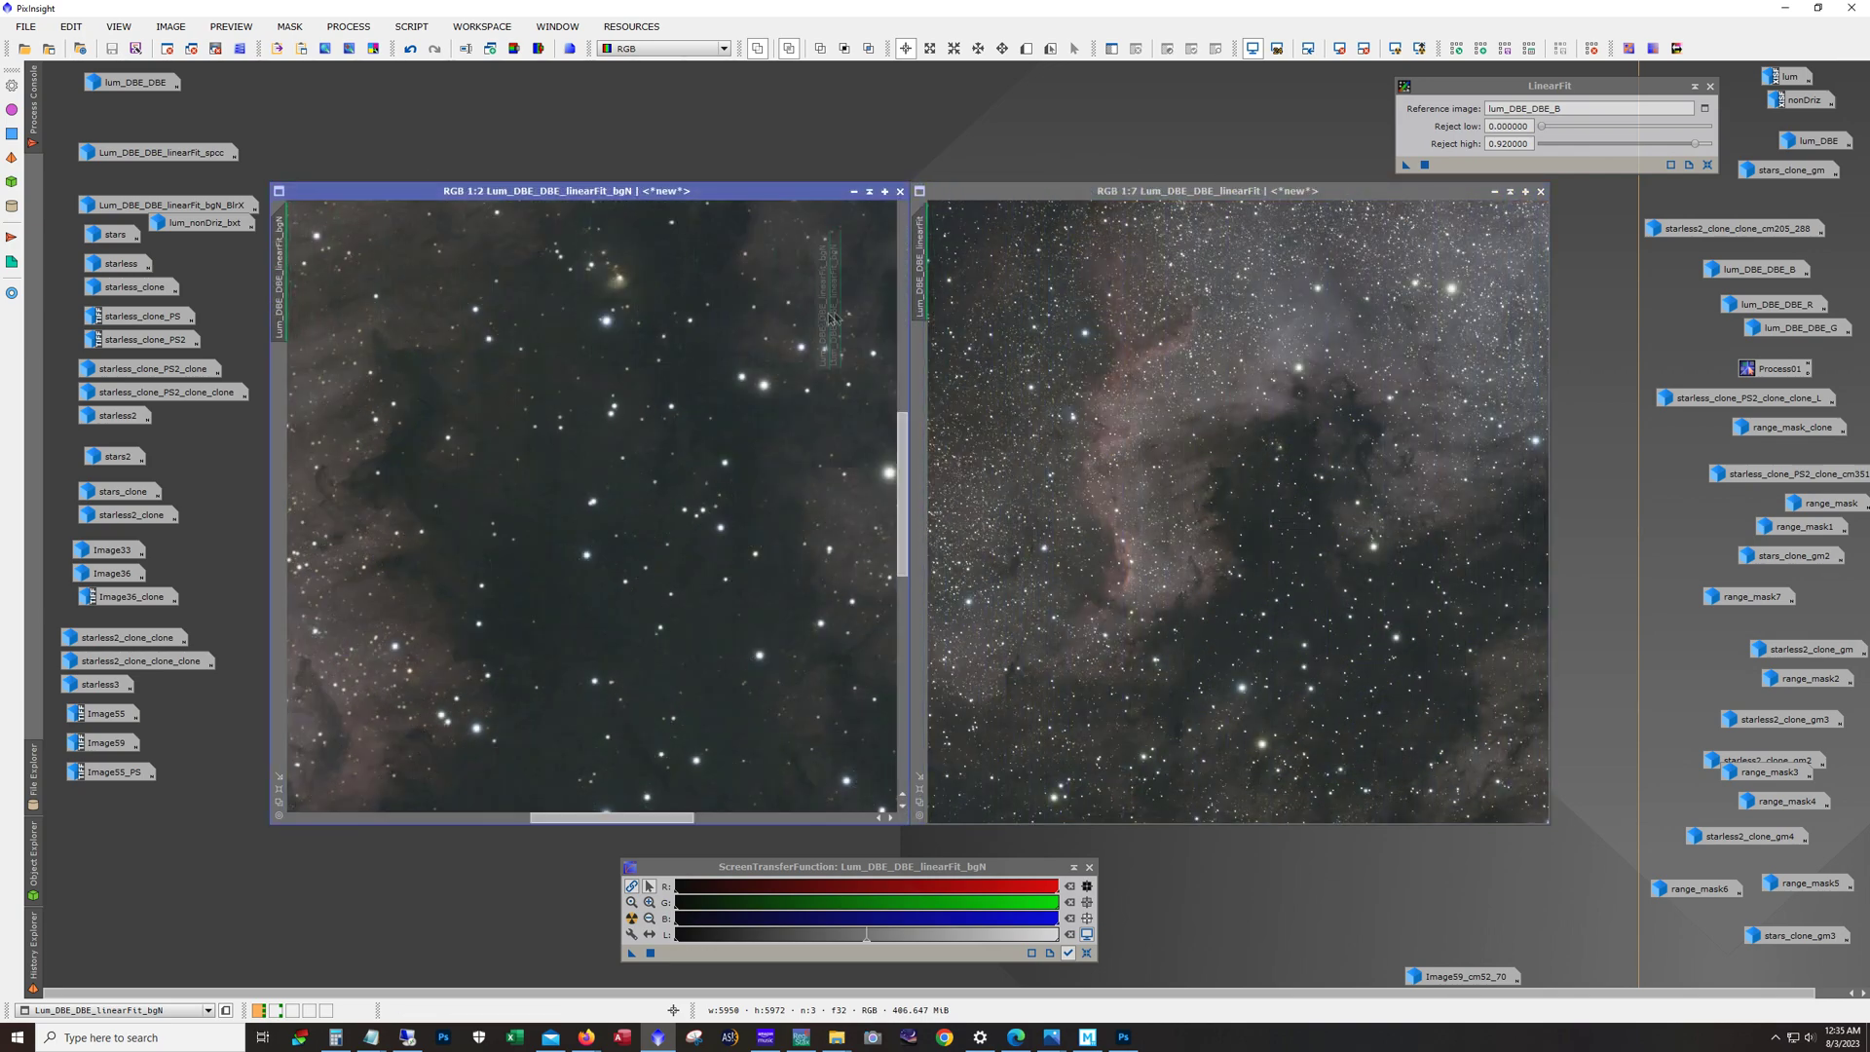
drag(828, 318, 920, 299)
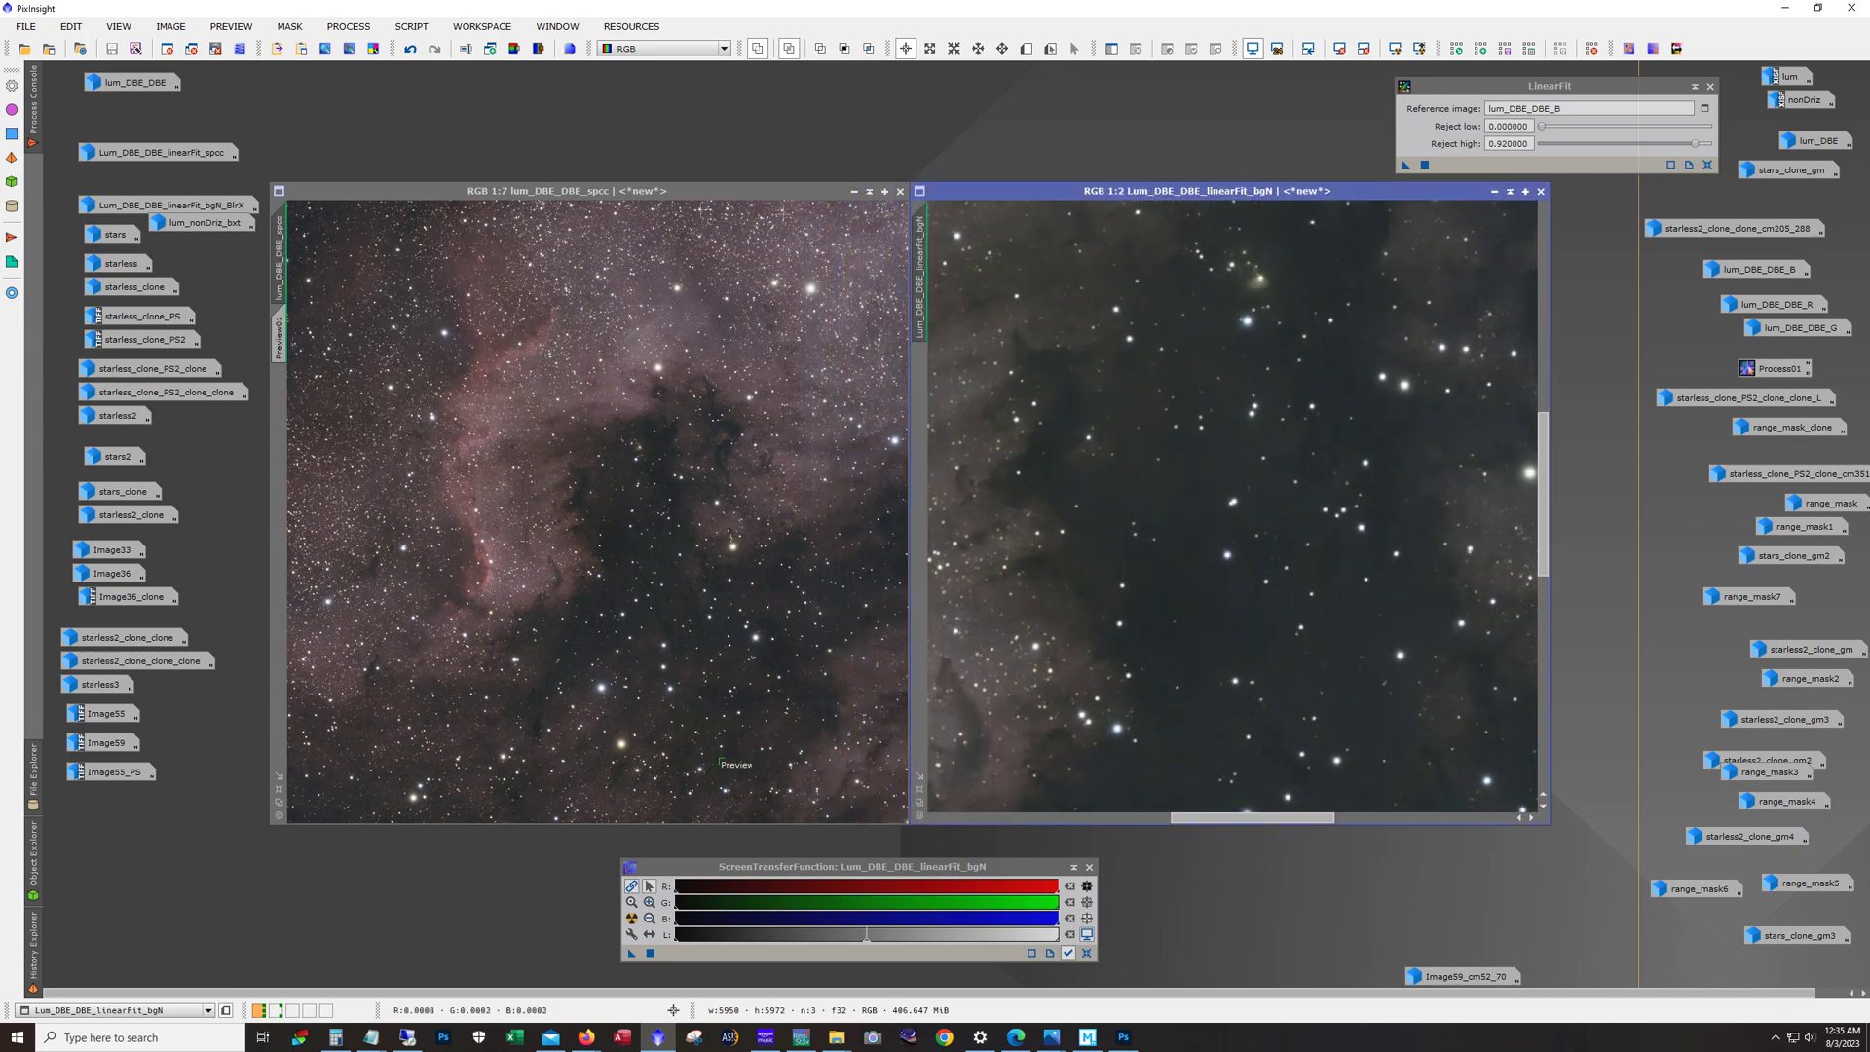
Step: Iconize the lum_DBE_DBE_spcc, Lum_DBE_DBE_linearFit_bgN and Lum_DBE_DBE_linearFit windows
scroll(1055, 417, down, 5)
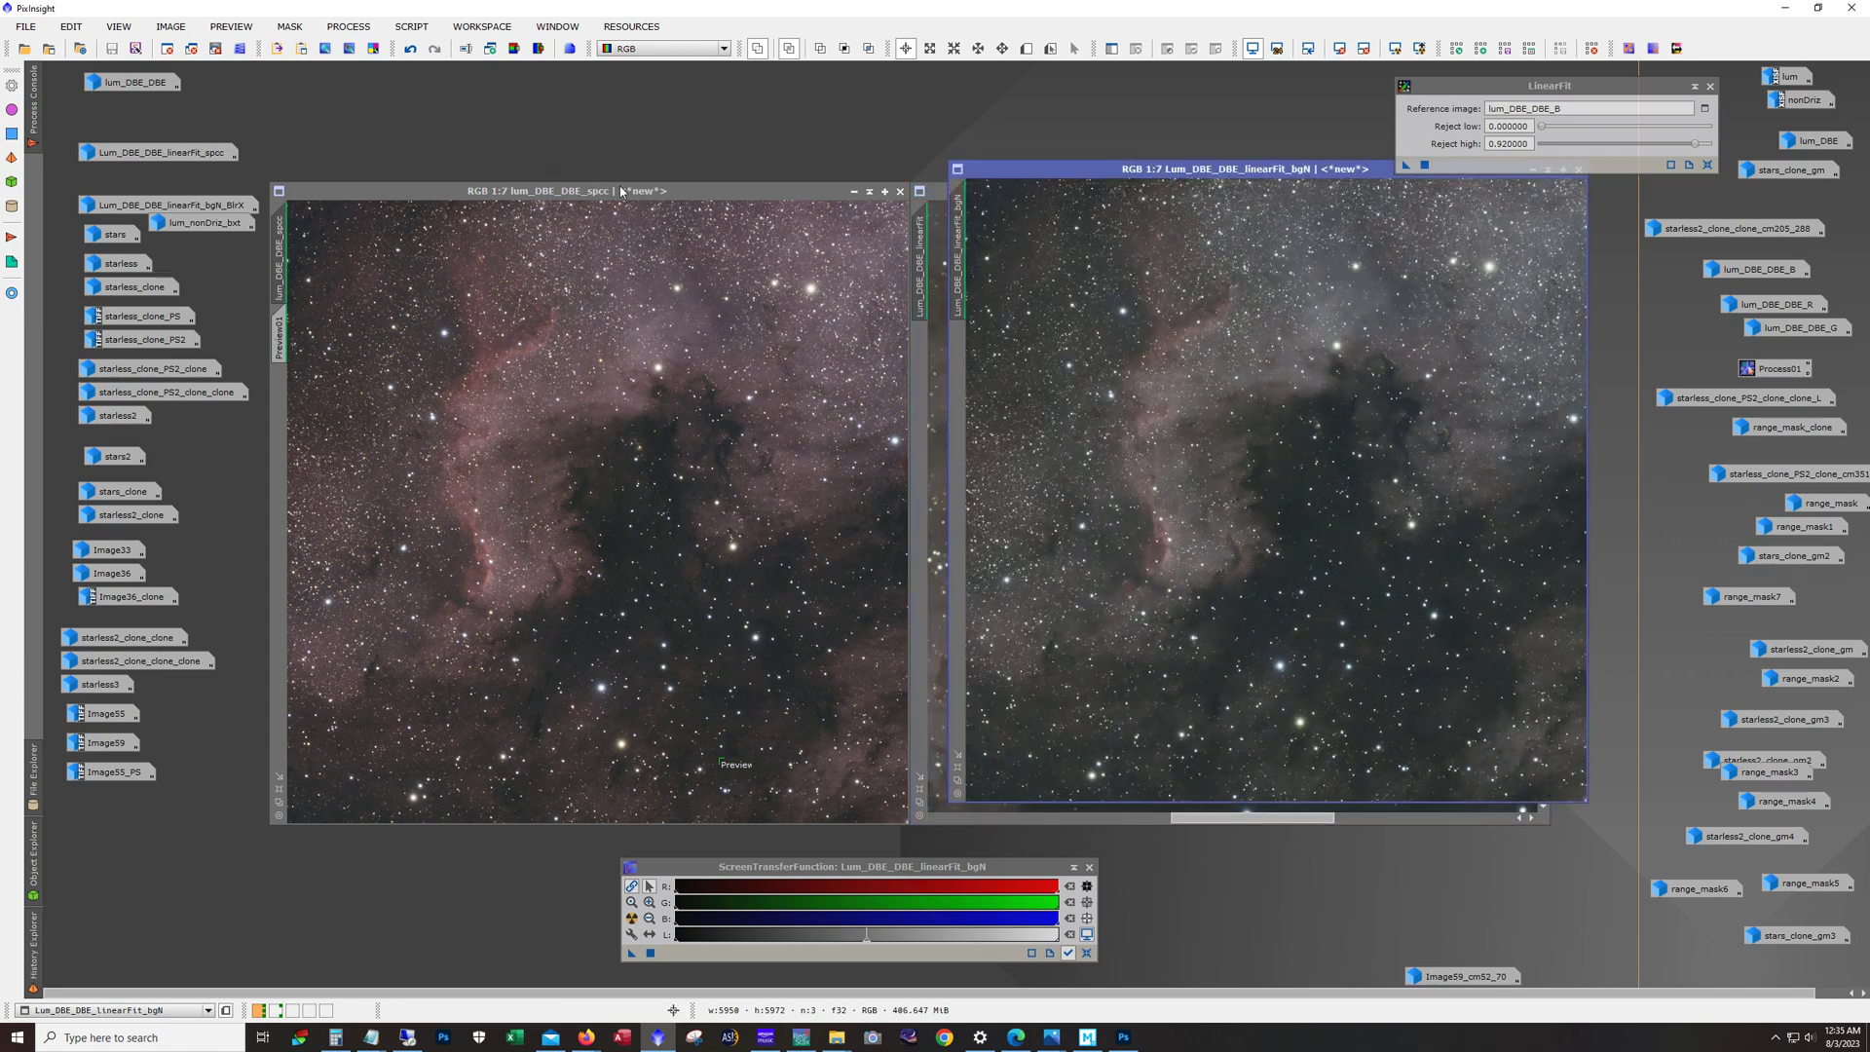
drag(620, 191, 621, 172)
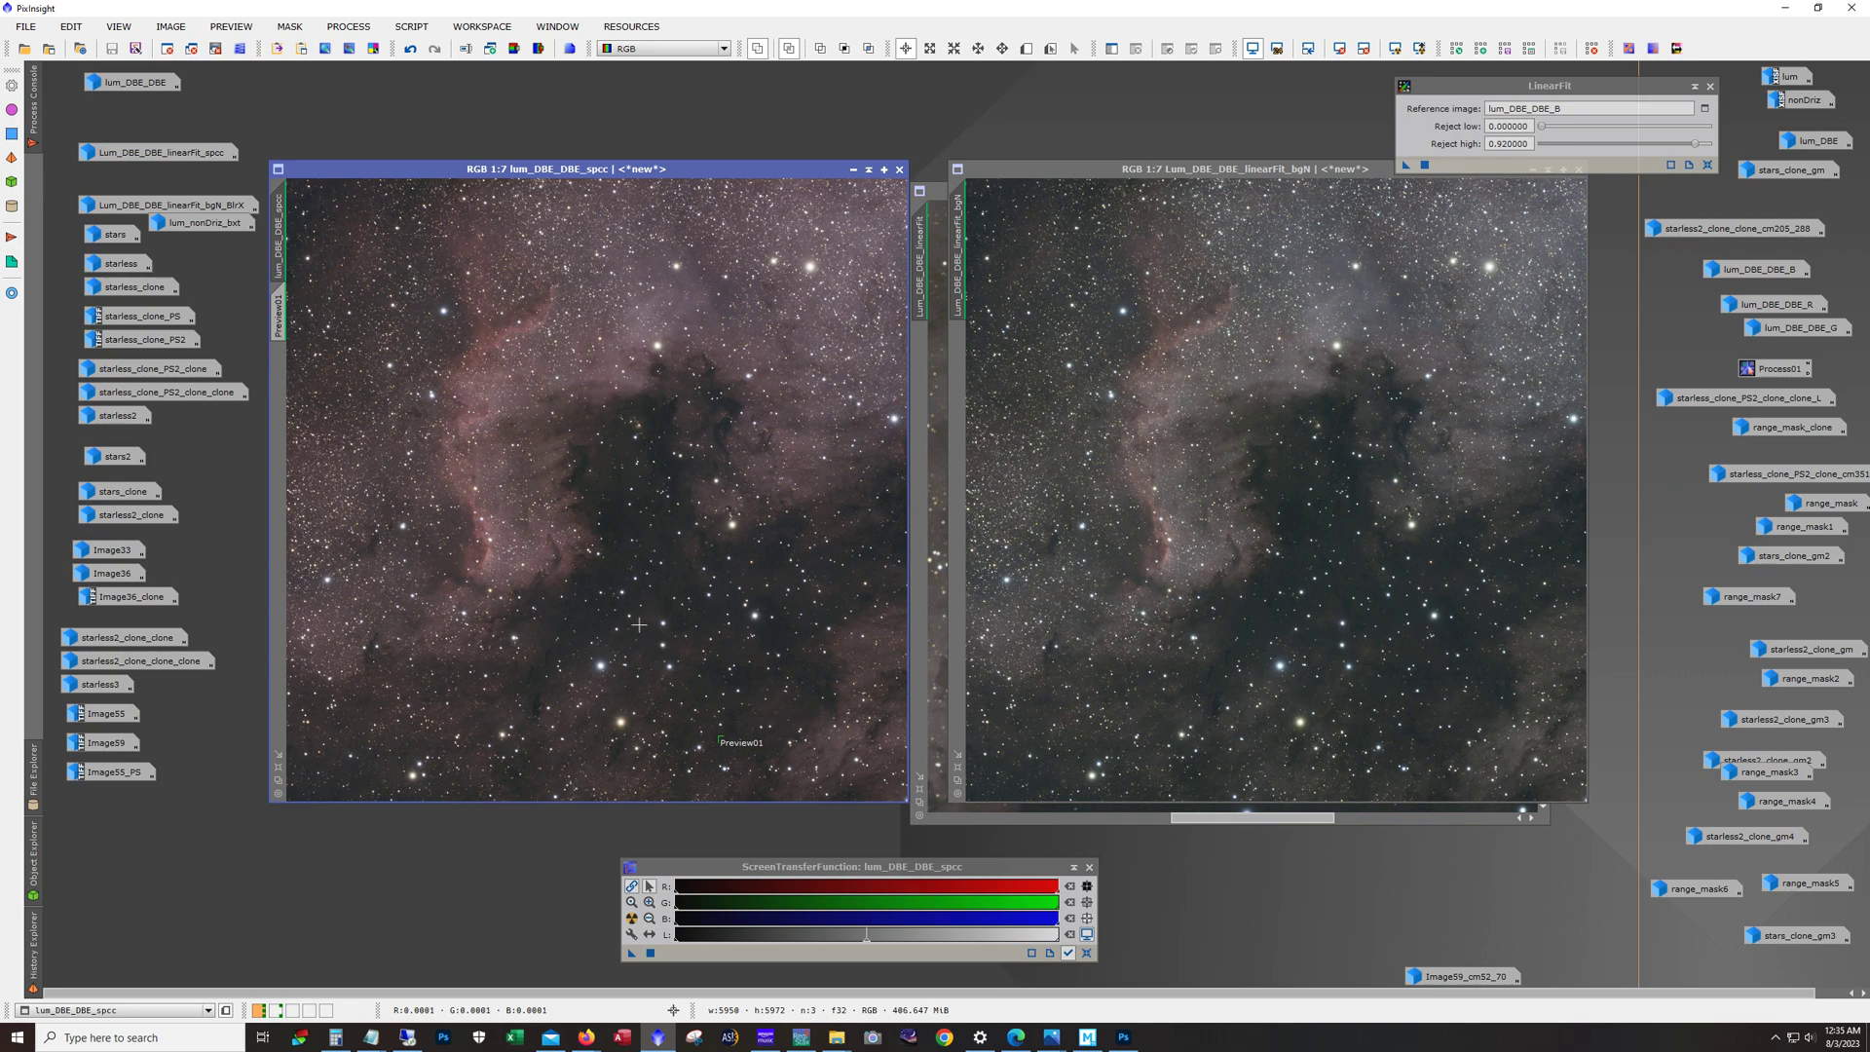
click(854, 170)
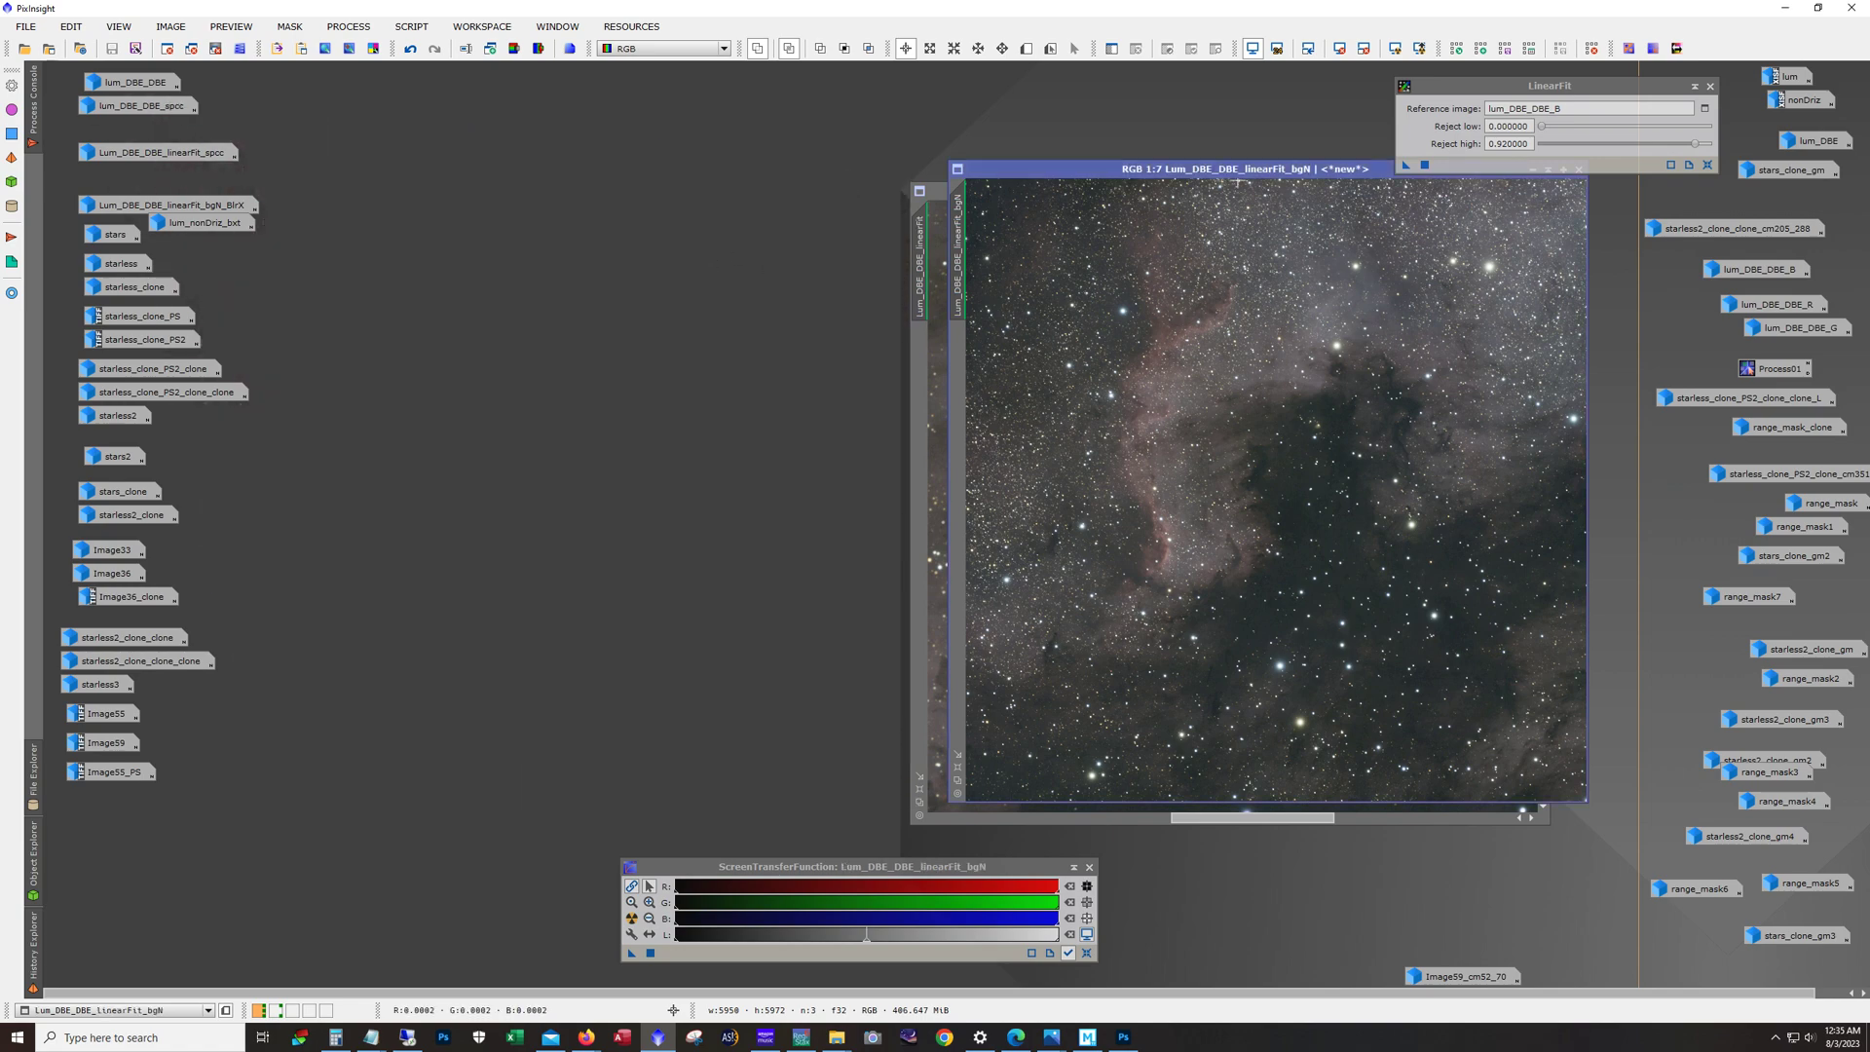
drag(1237, 170, 818, 169)
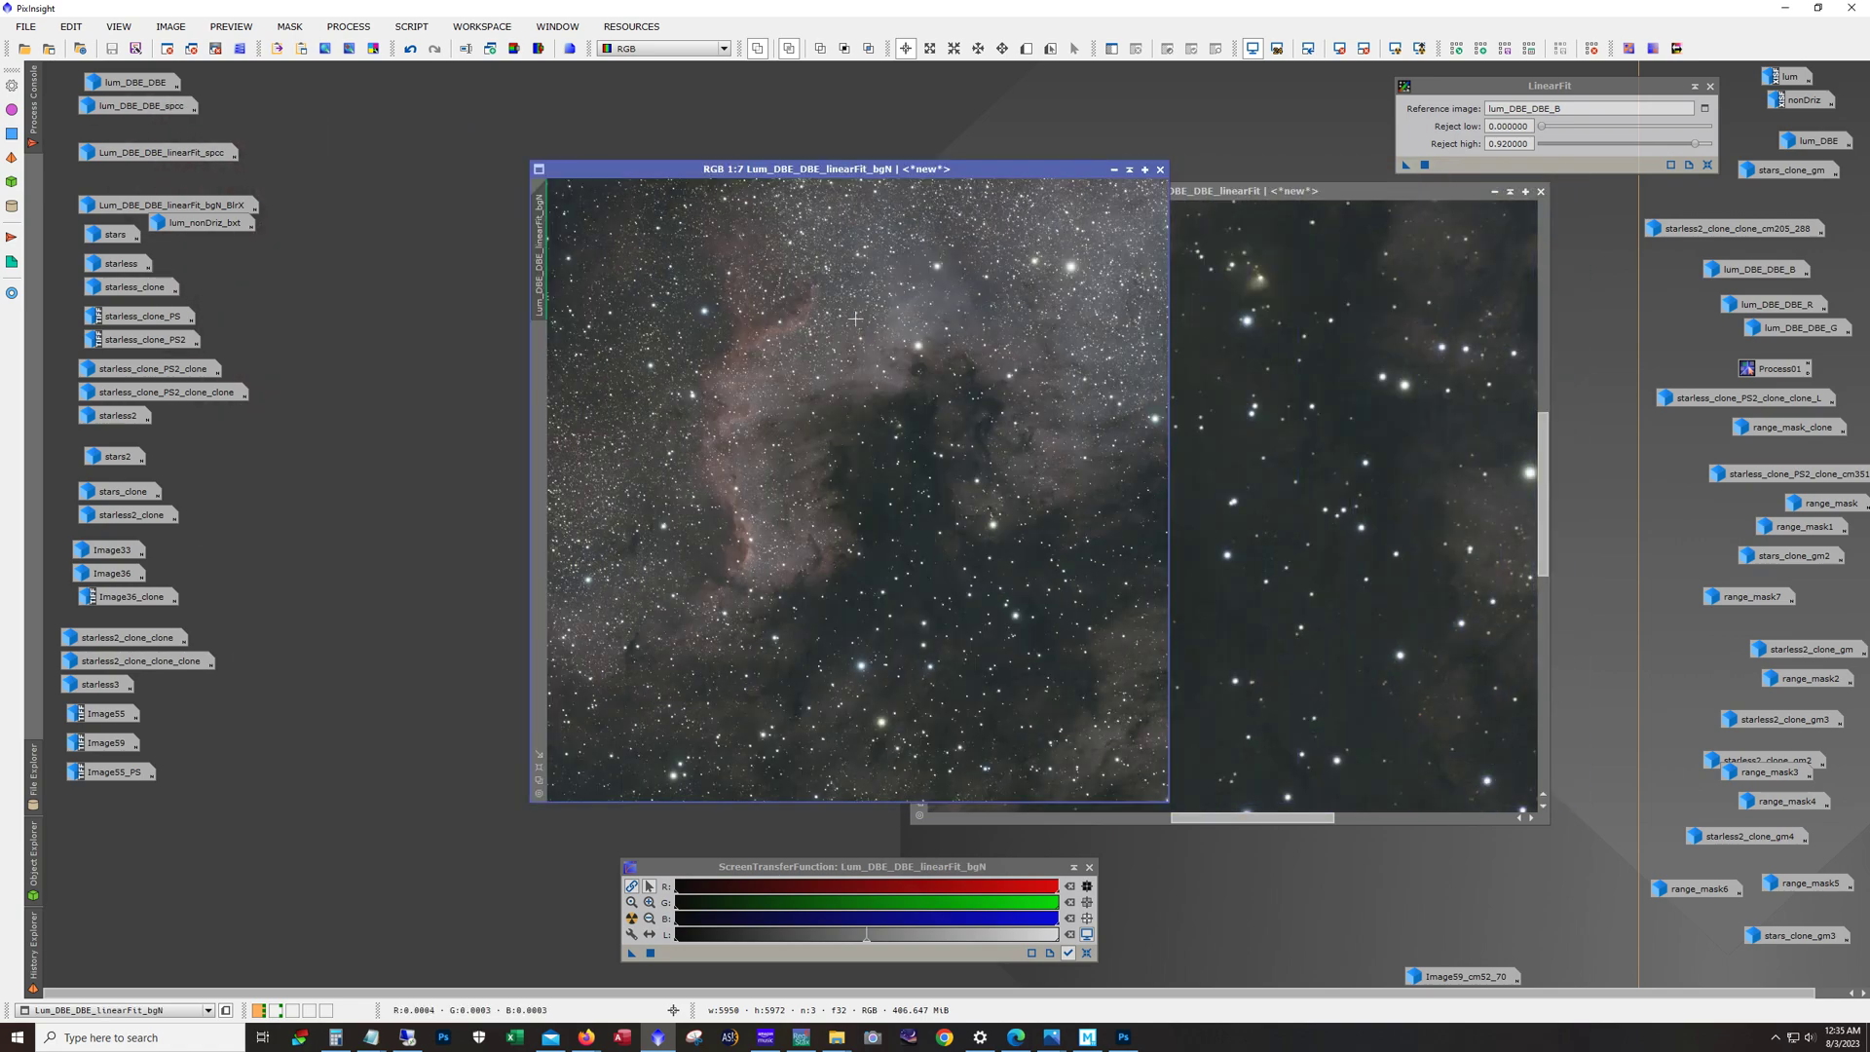
click(1113, 169)
click(1495, 192)
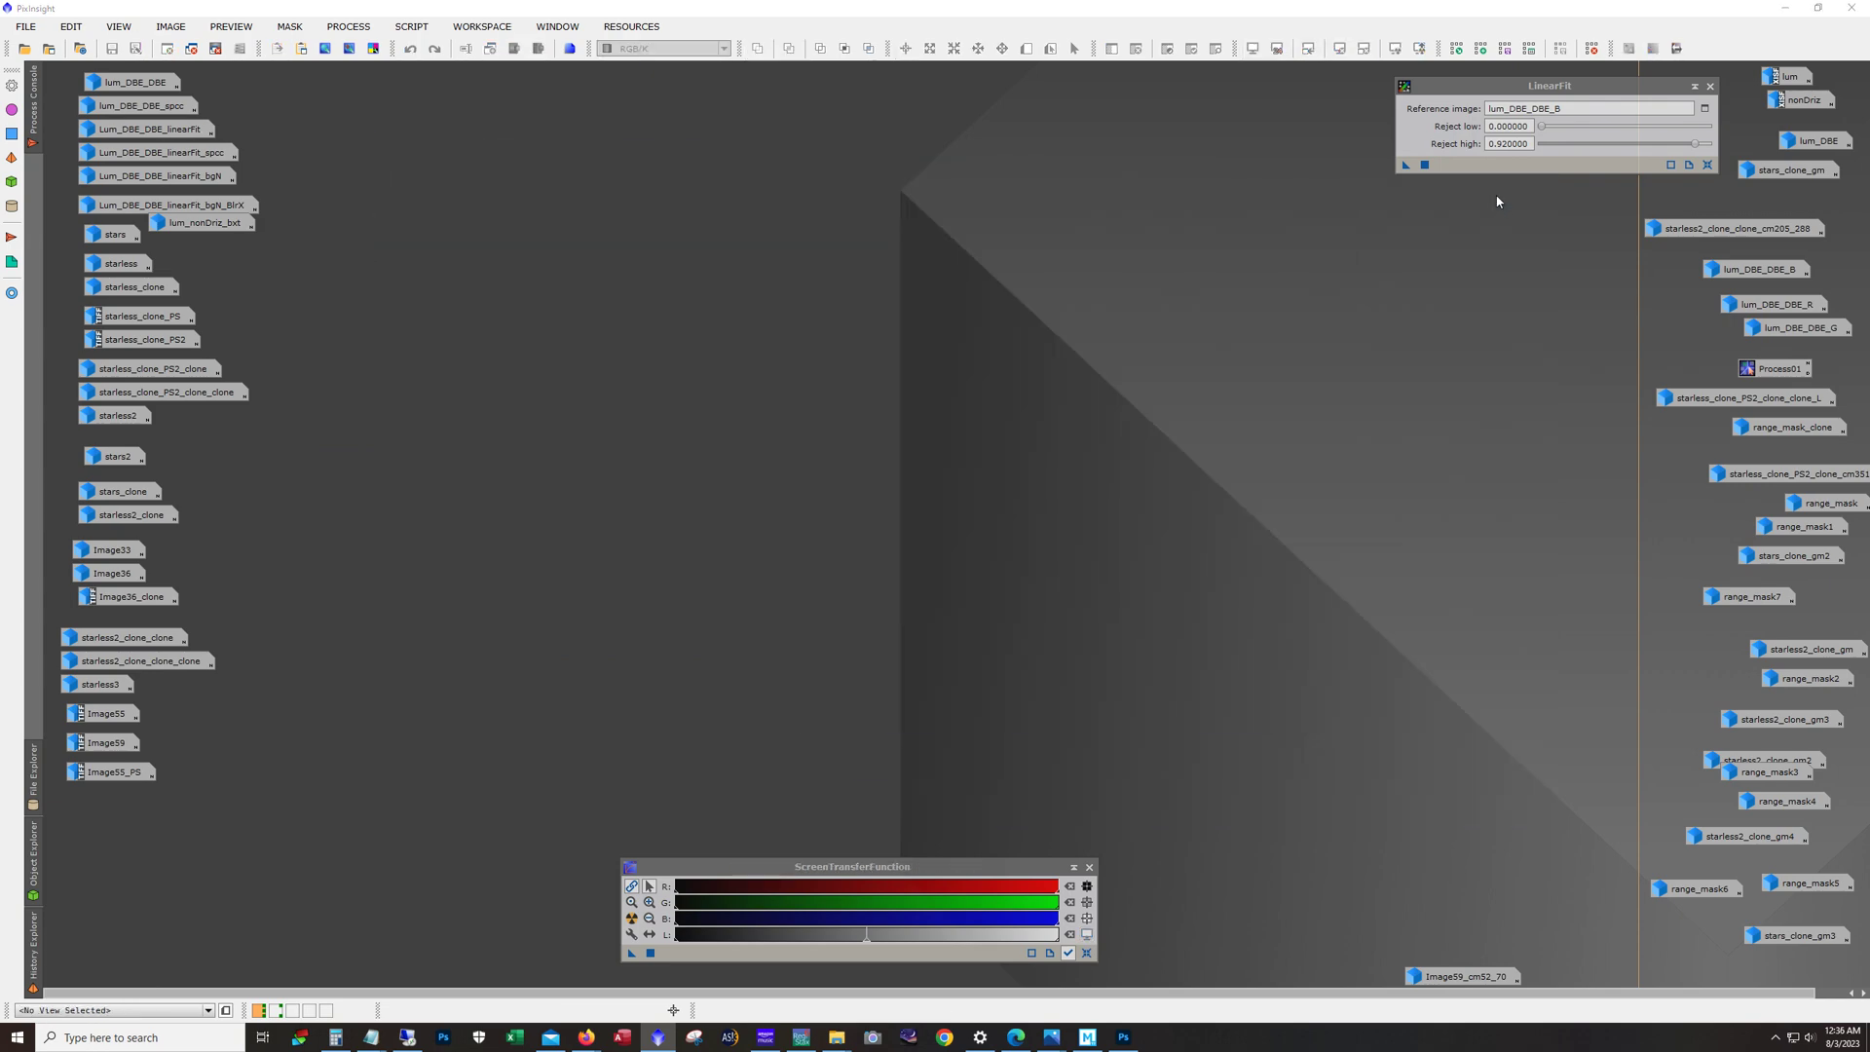
Step: Open Lum_DBE_DBE_linearFit_bgN_BlrX and Lum_DBE_DBE_linearFit_bgN and place bgN beside BlrX
double_click(117, 208)
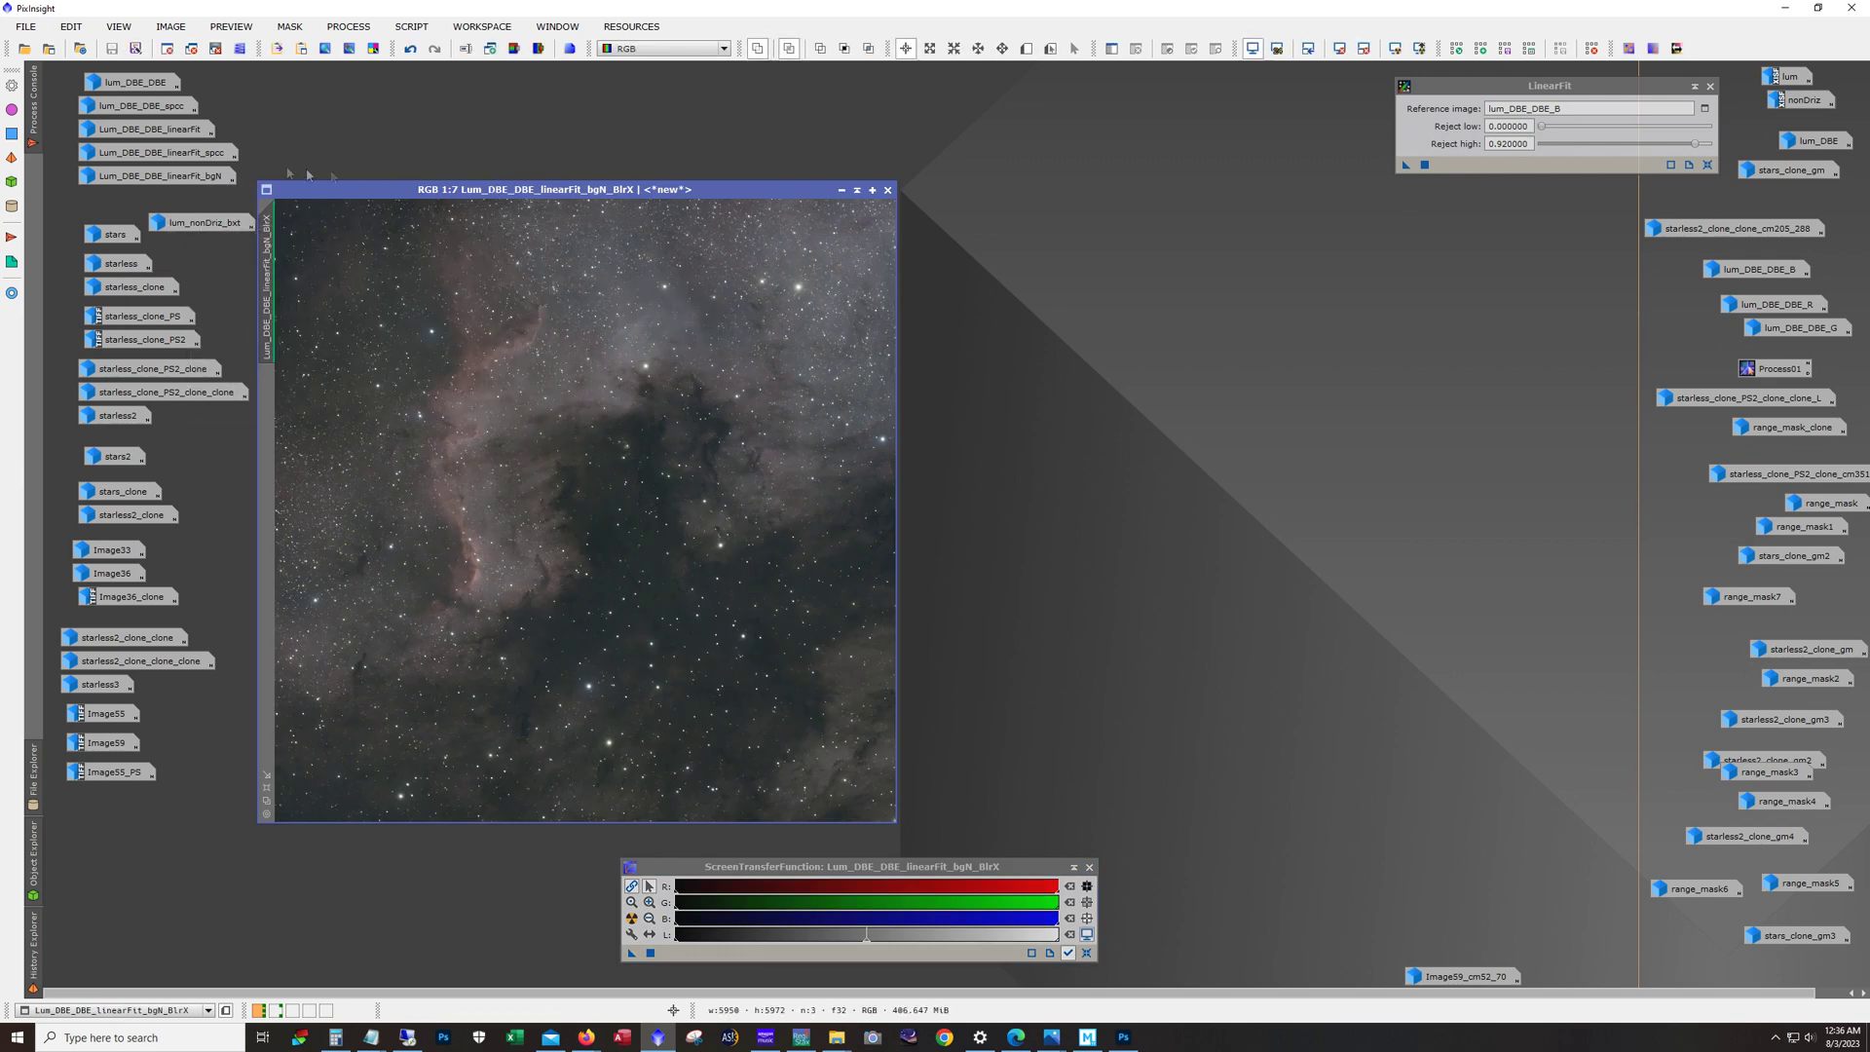
double_click(201, 177)
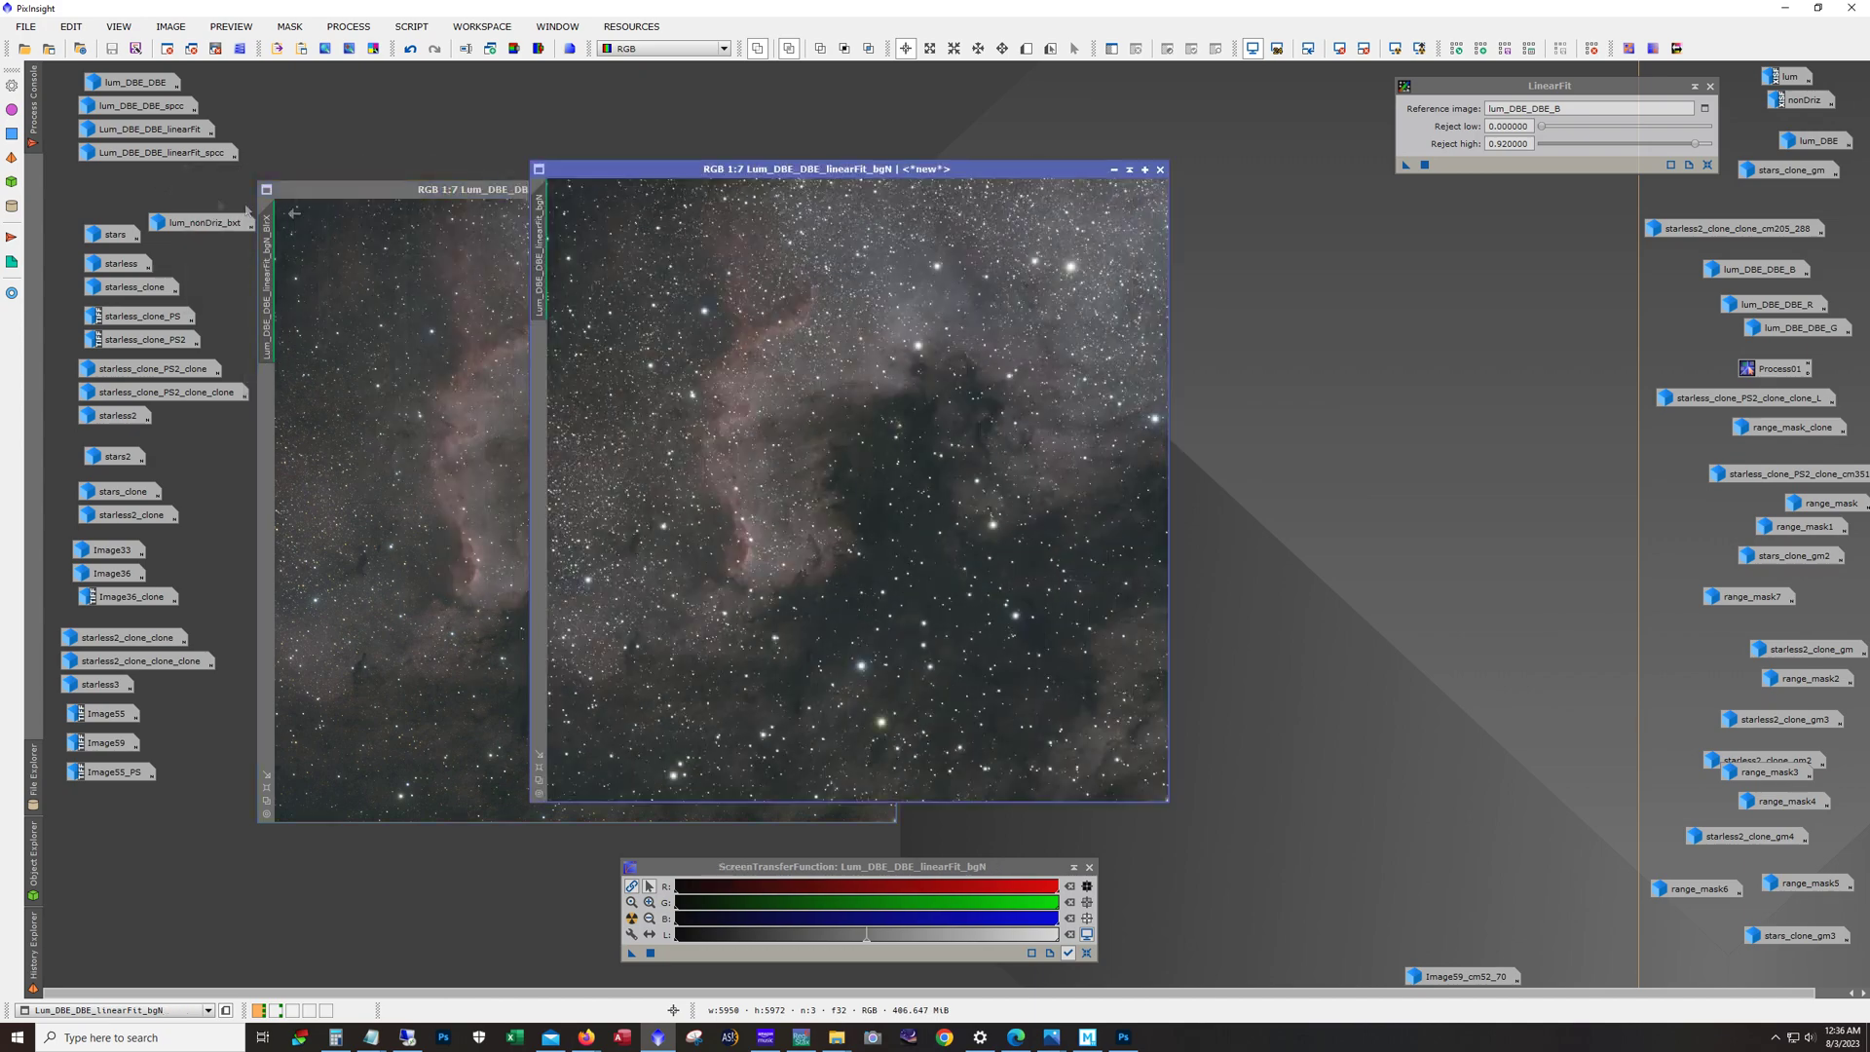
drag(769, 169, 1138, 190)
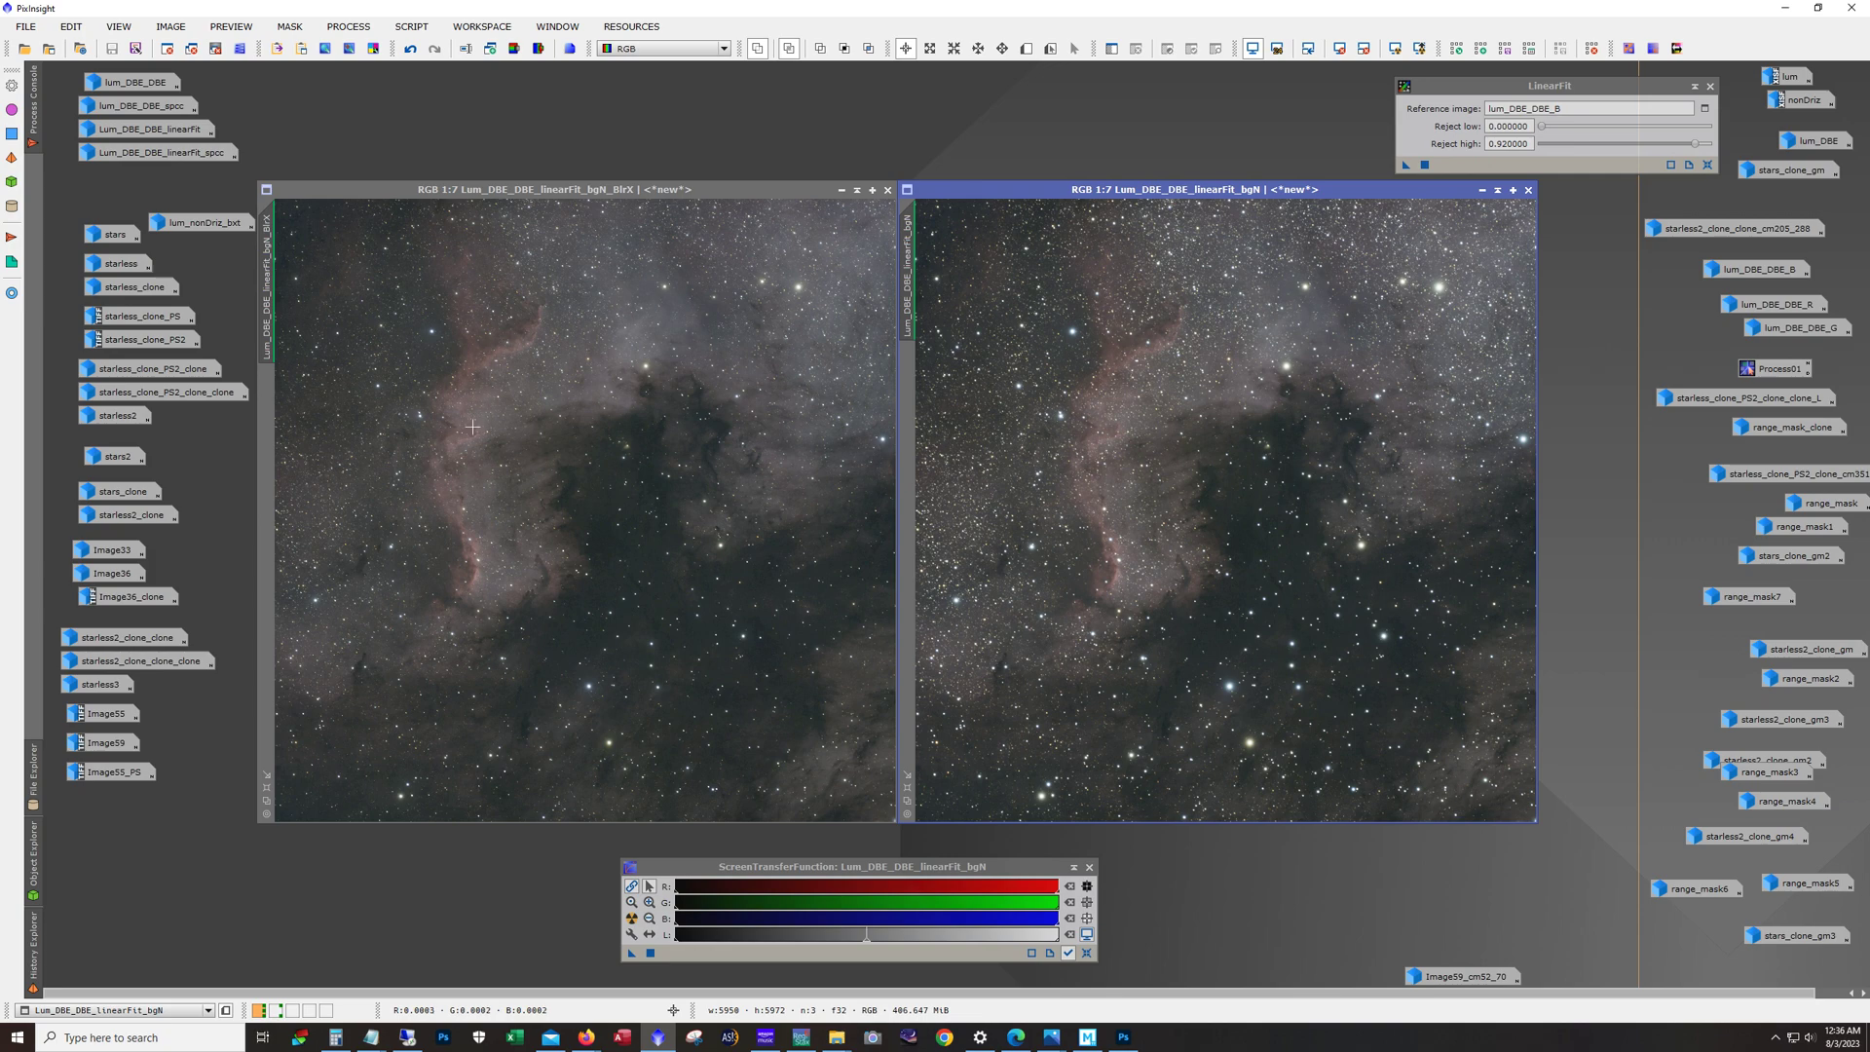
Step: Zoom both images to matching 1:1 views, pan across the stars, then zoom back out
scroll(477, 428, up, 5)
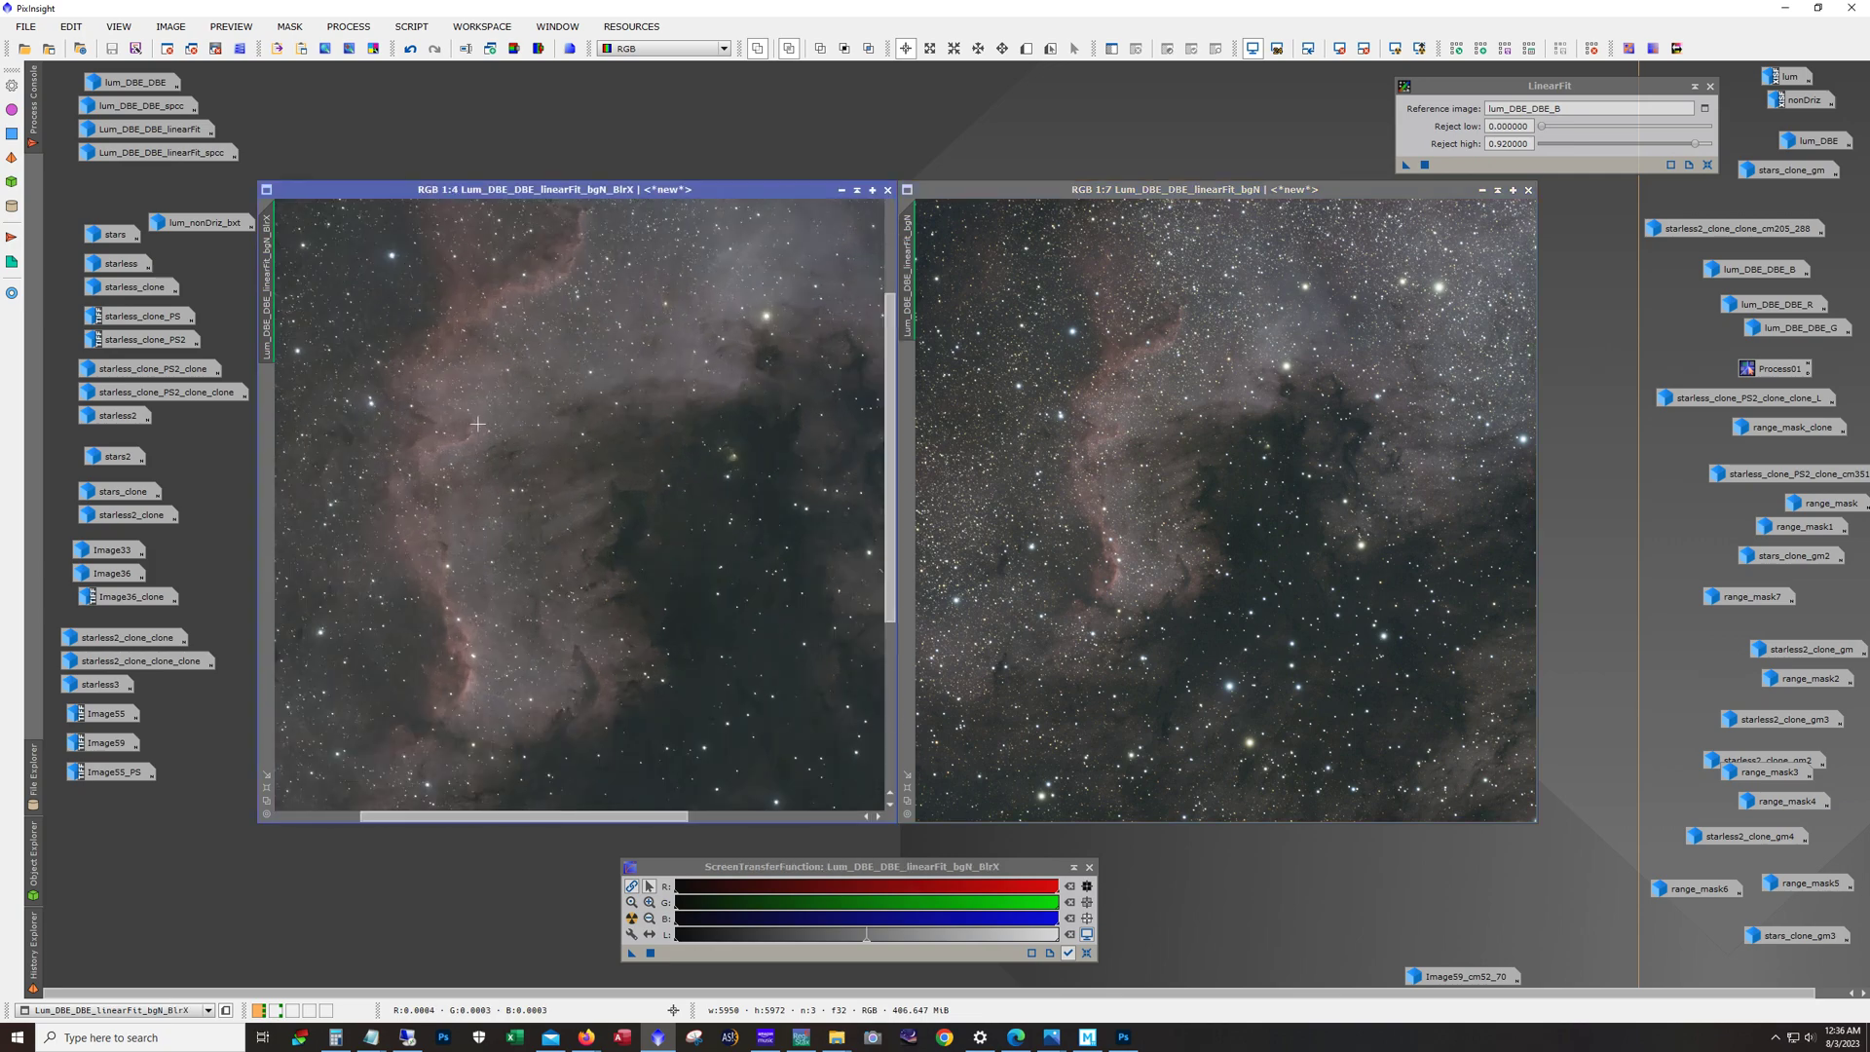
scroll(558, 668, up, 1)
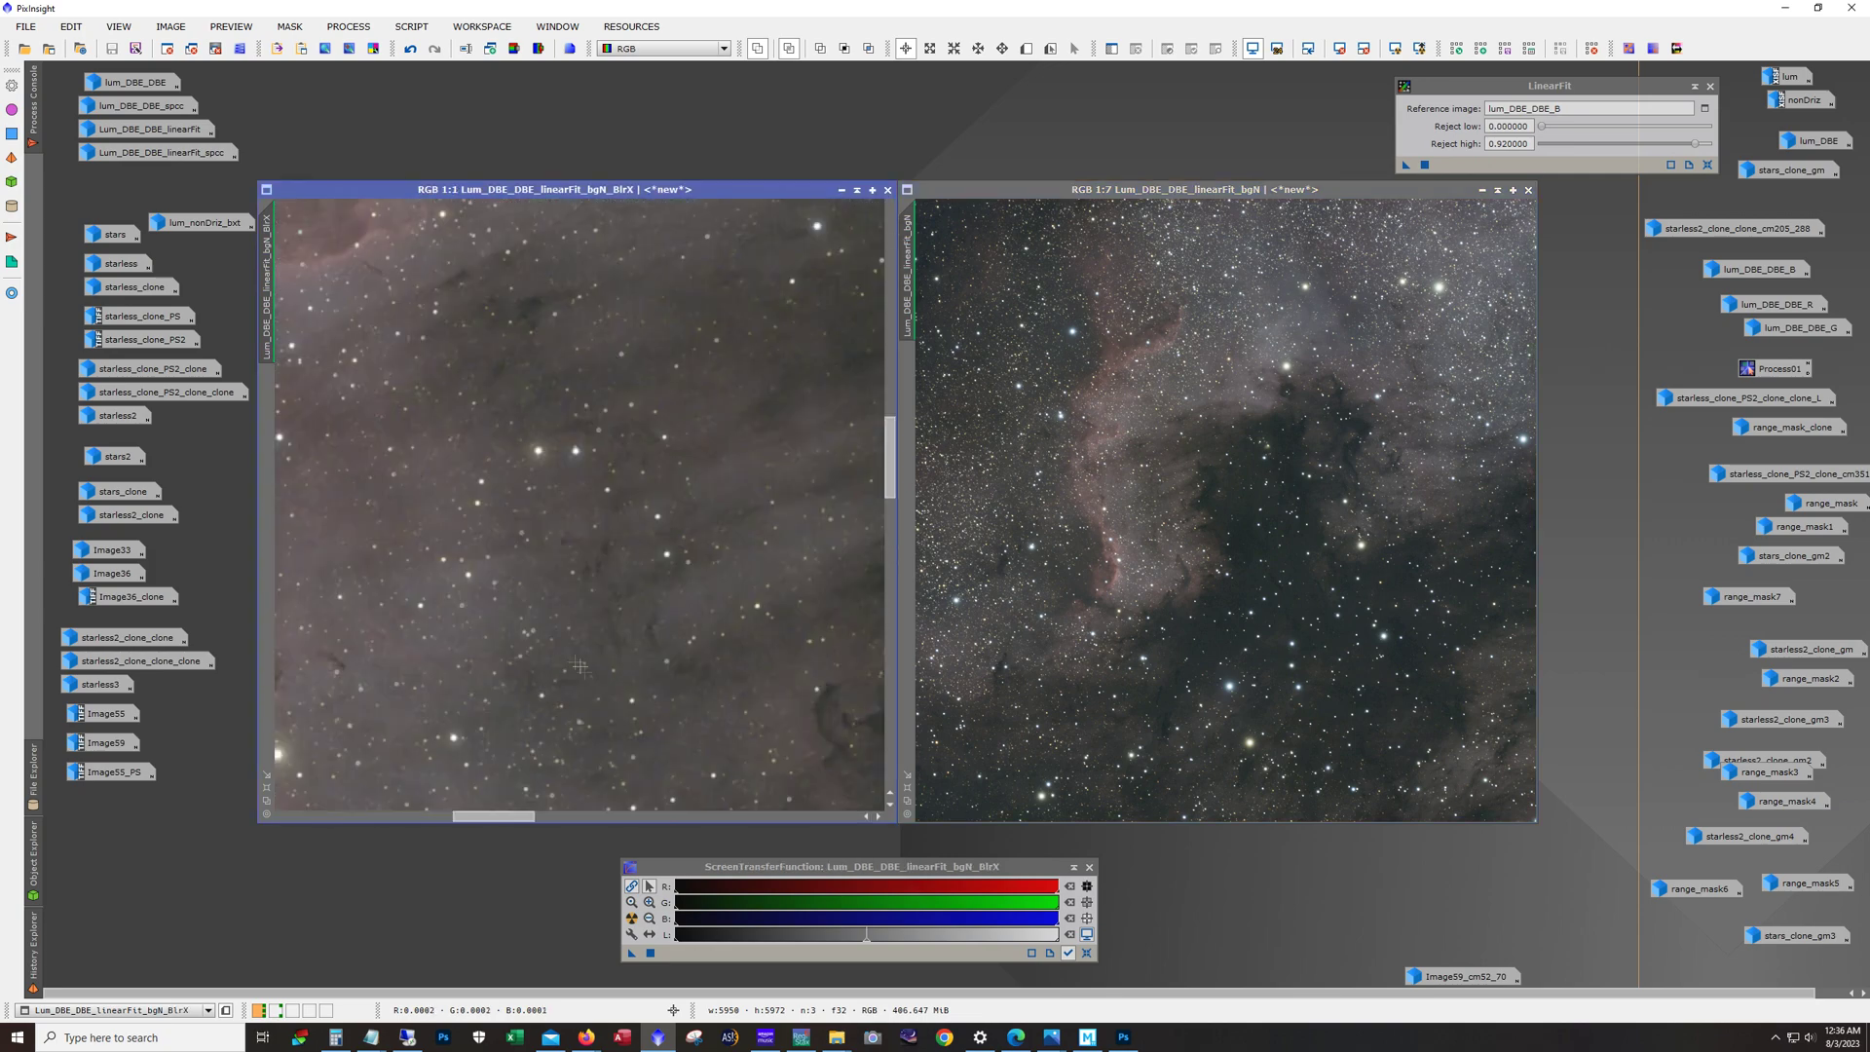
drag(512, 816, 549, 832)
drag(266, 290, 905, 292)
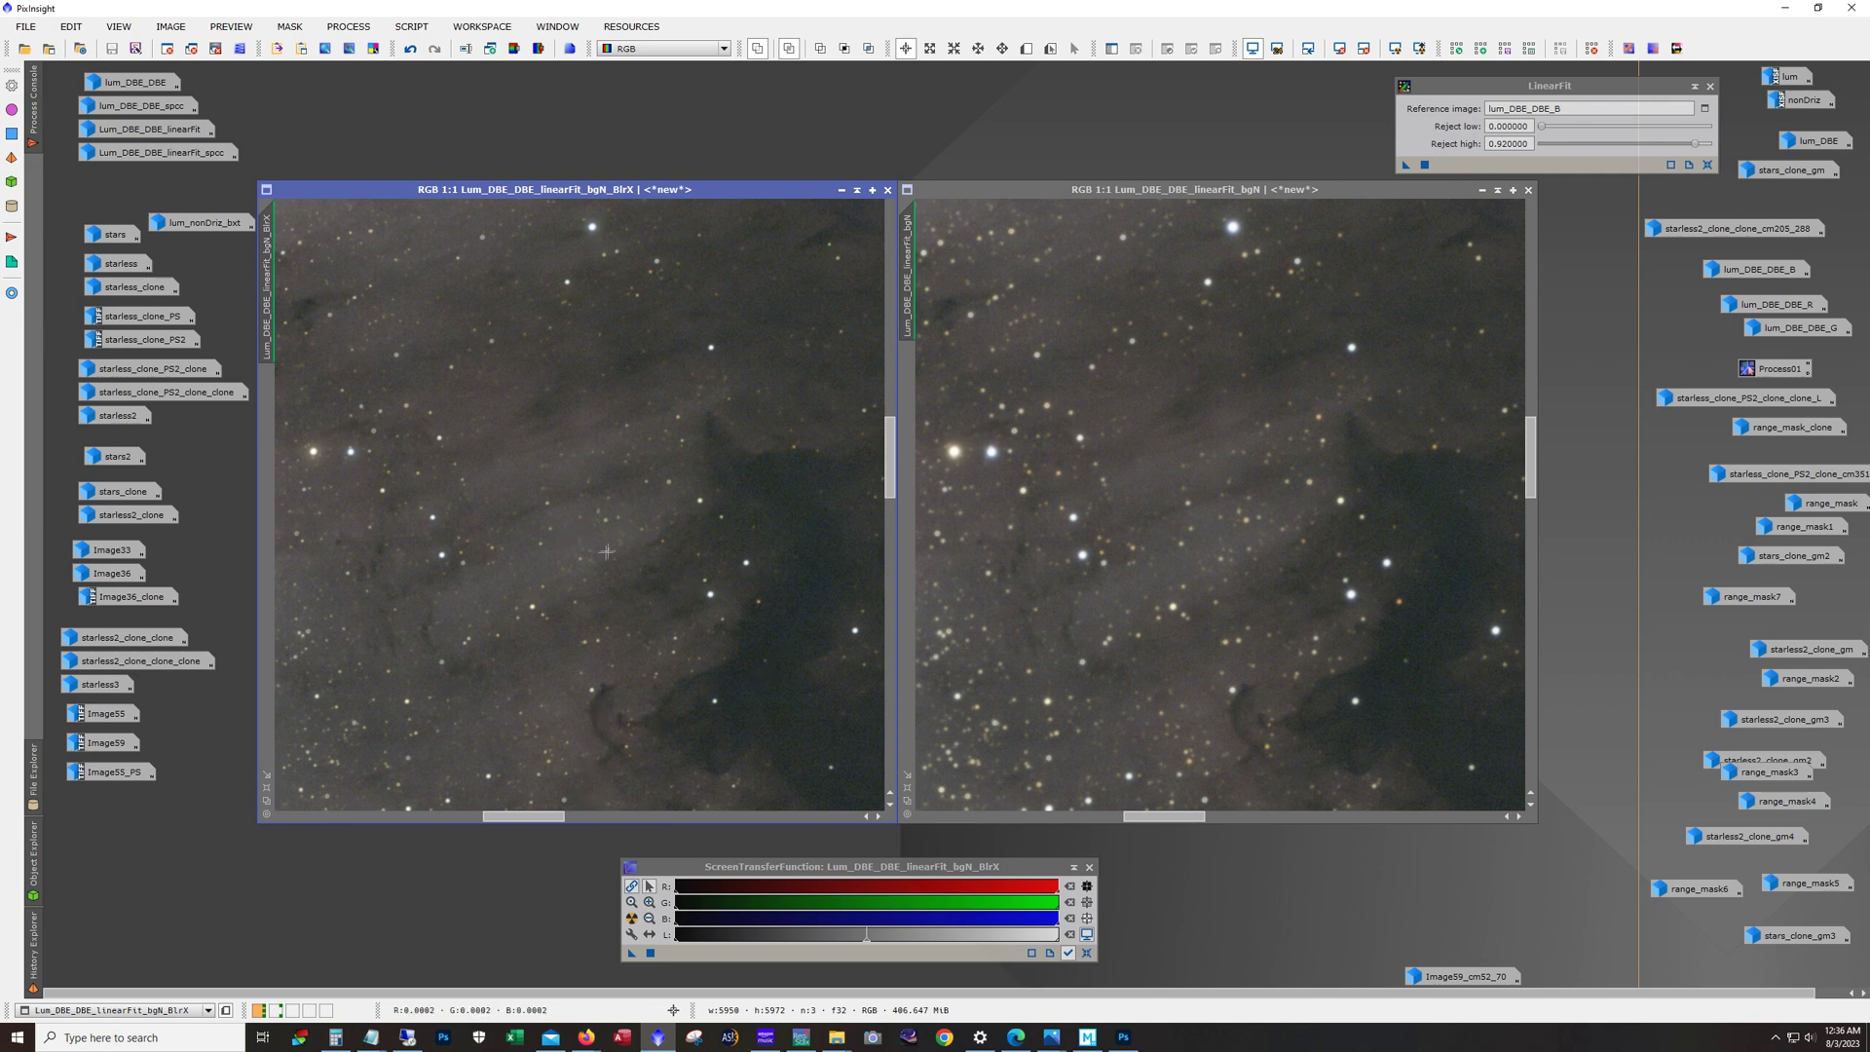
drag(545, 823, 468, 820)
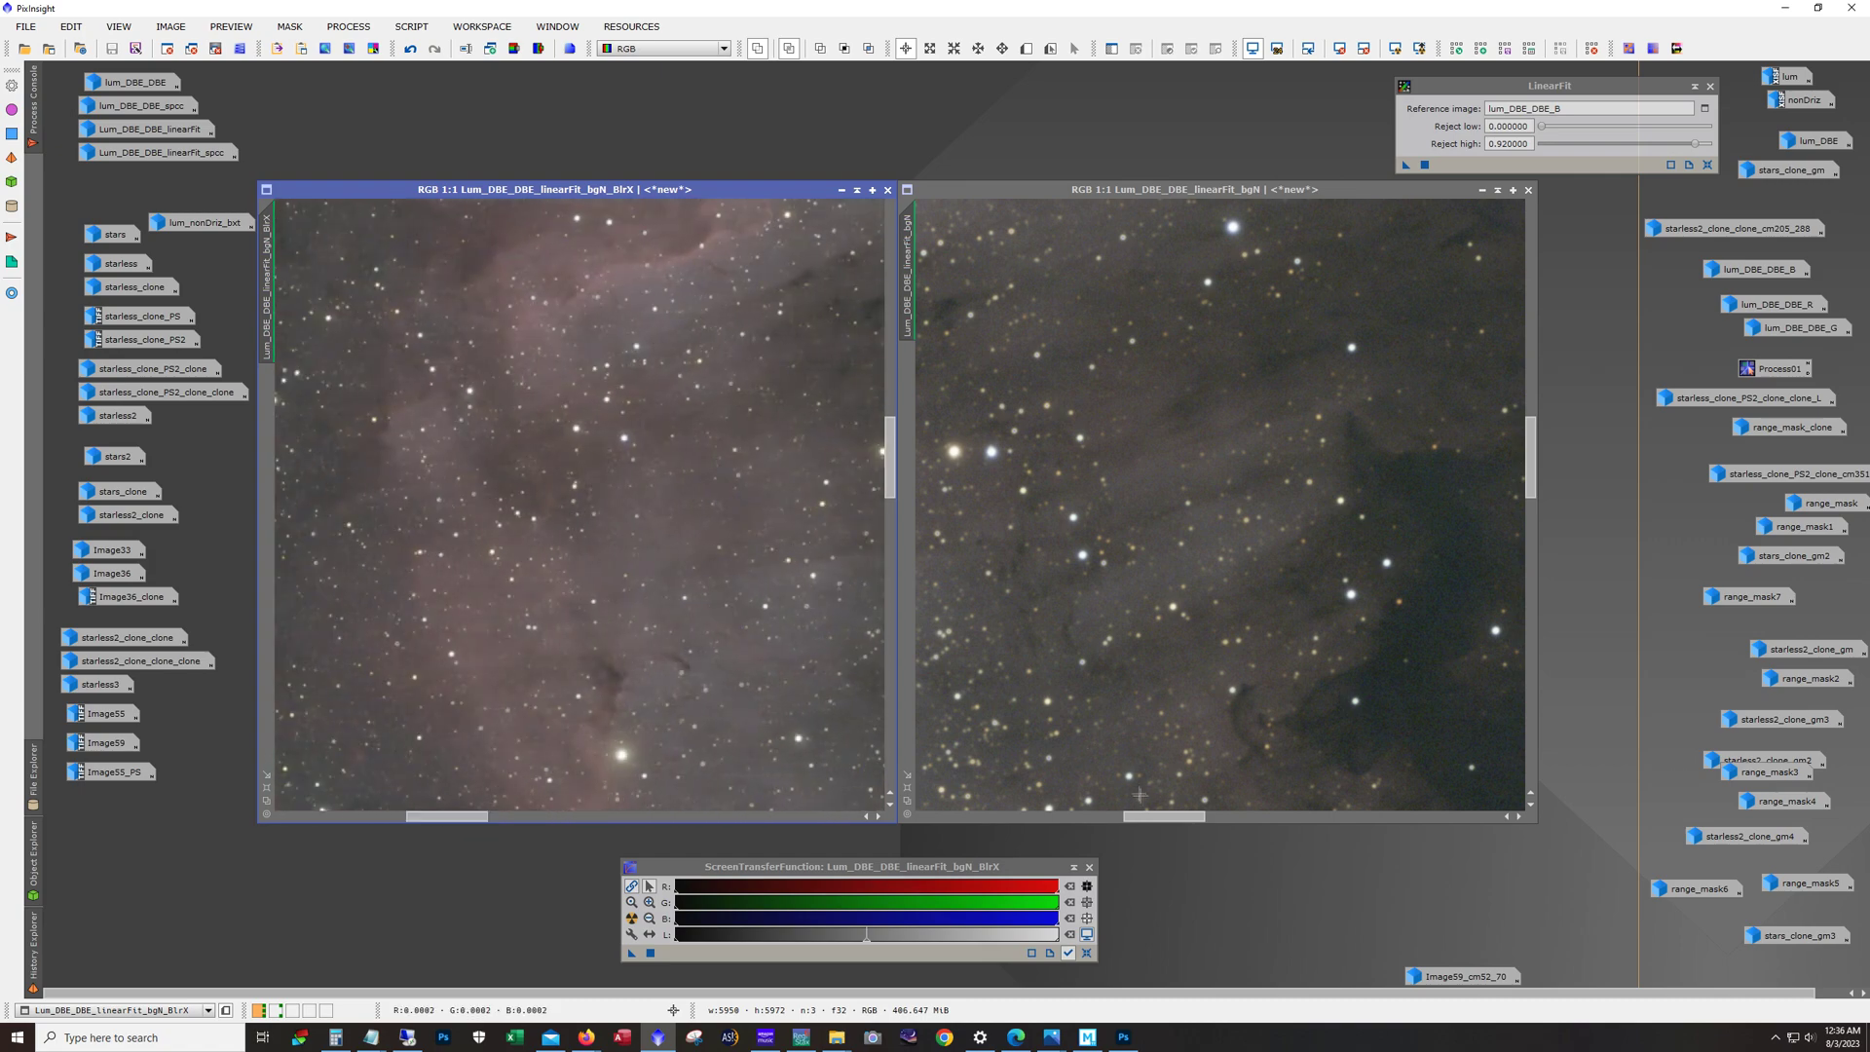
drag(1154, 818, 1088, 828)
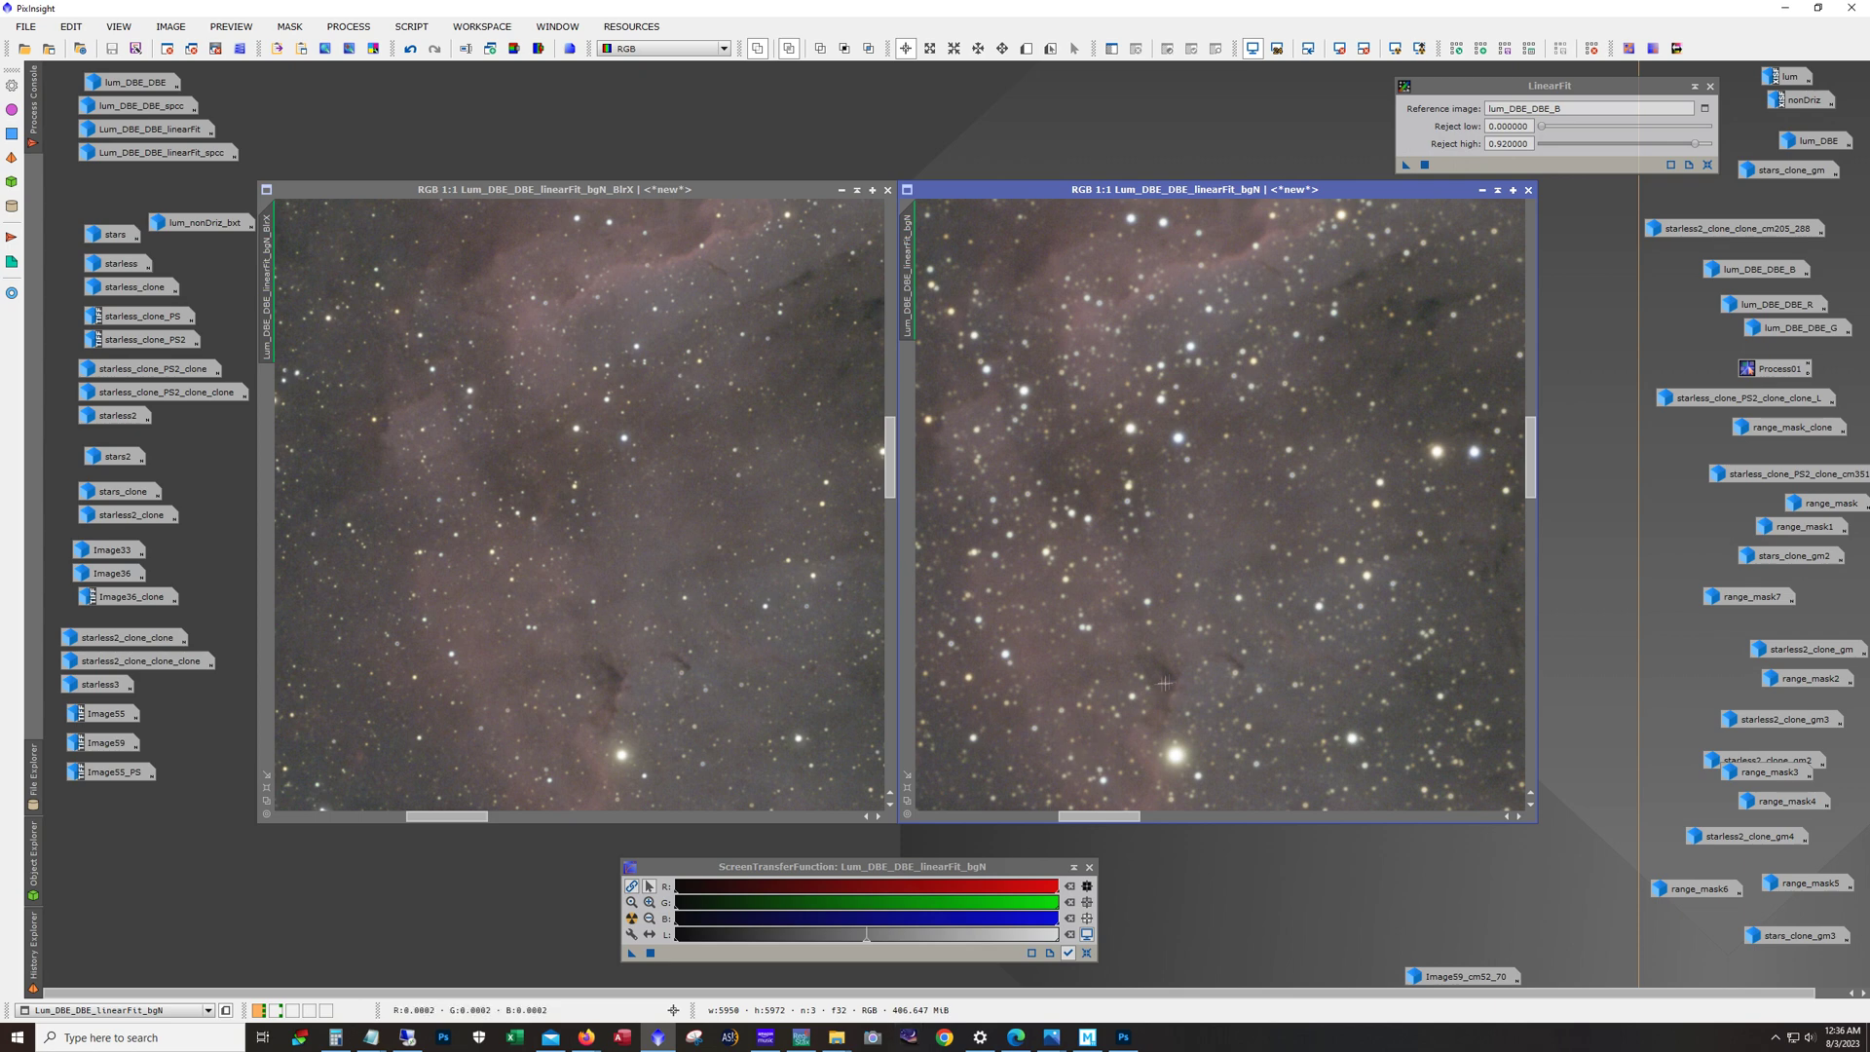
drag(890, 499, 896, 436)
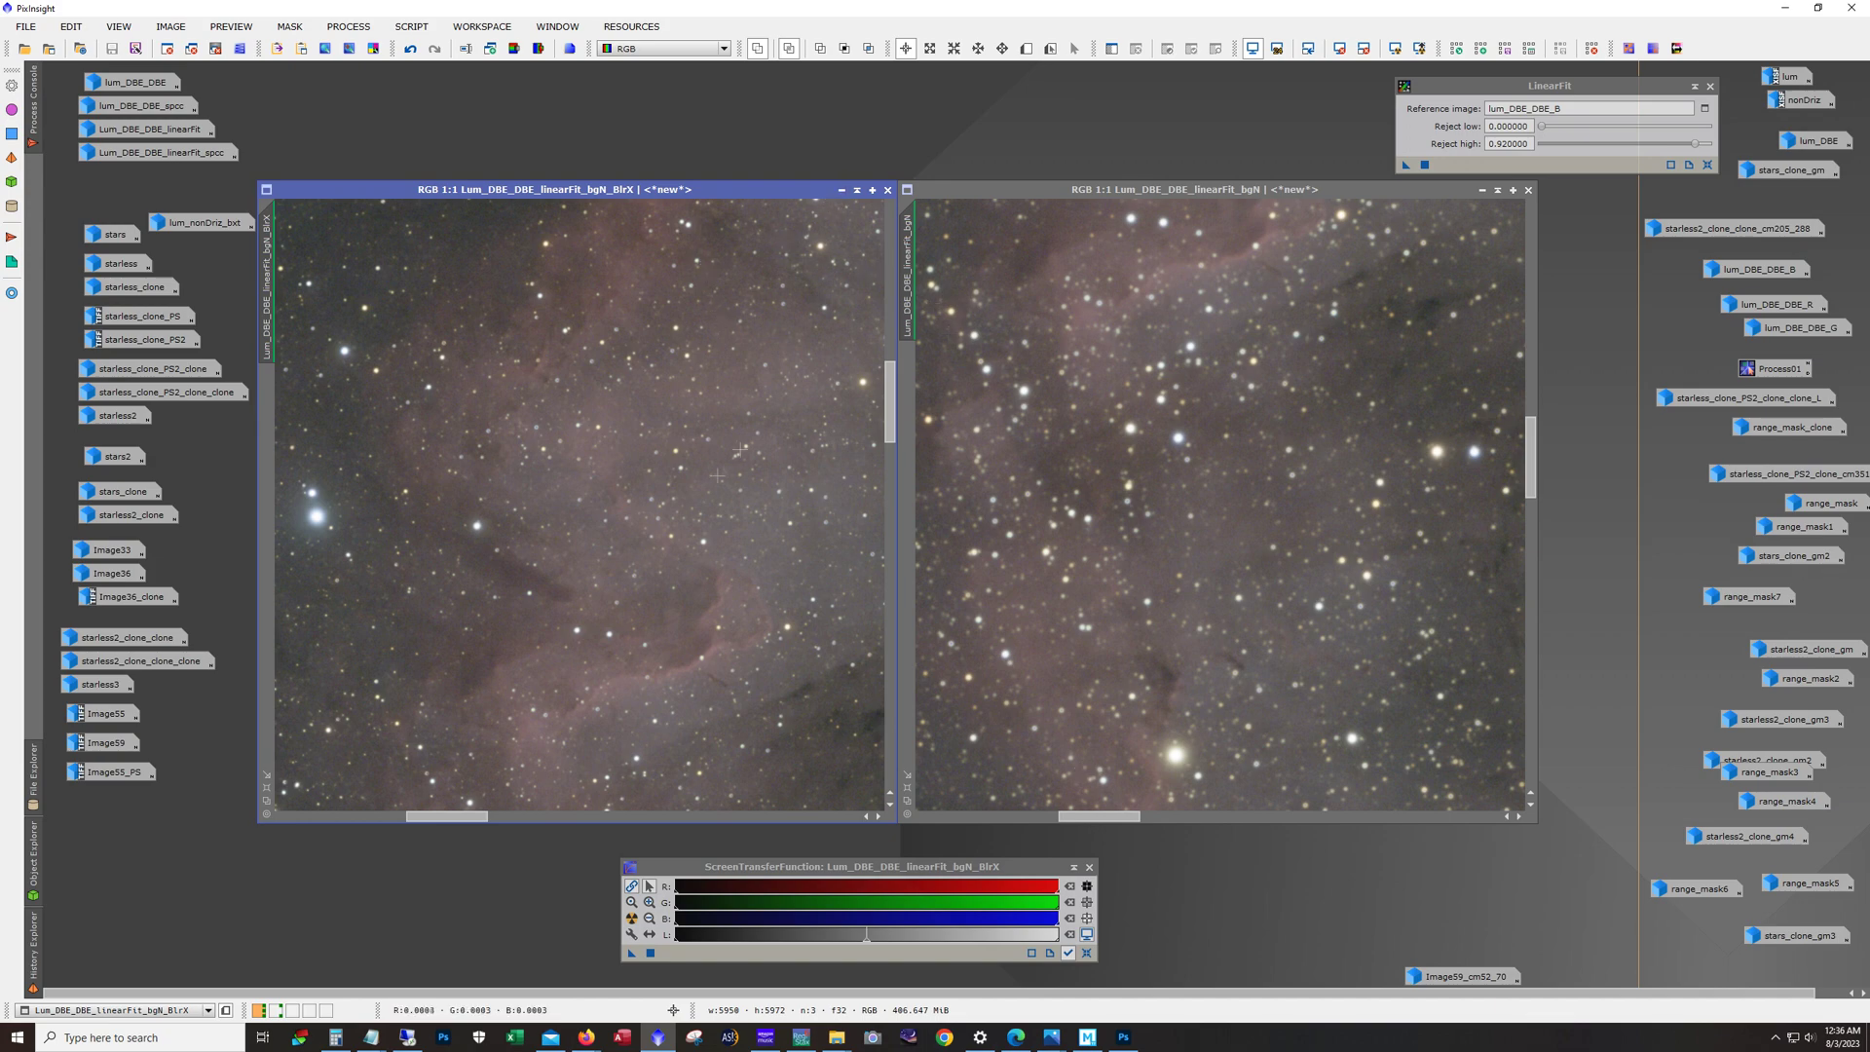
scroll(633, 572, down, 4)
scroll(633, 573, down, 2)
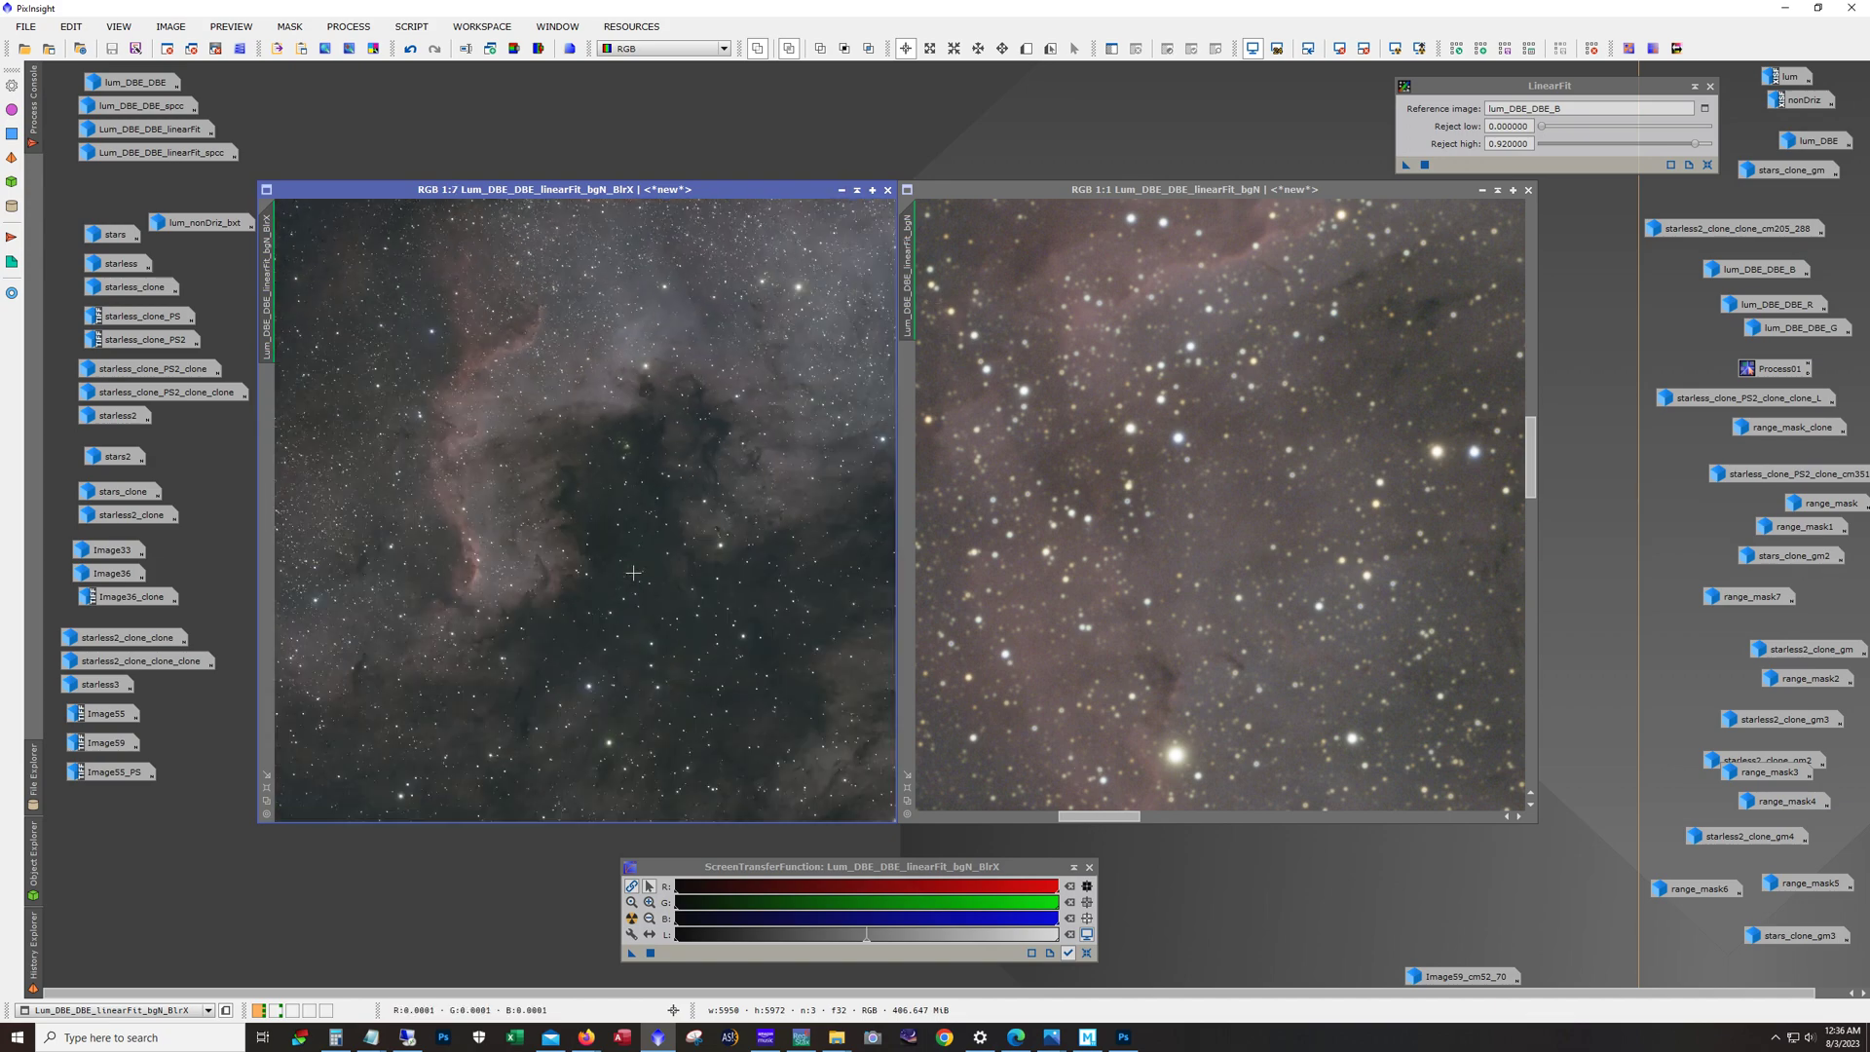
Step: Iconize the bgN image and open lum_nonDriz_bxt beside it, zooming in on its stars
click(1482, 189)
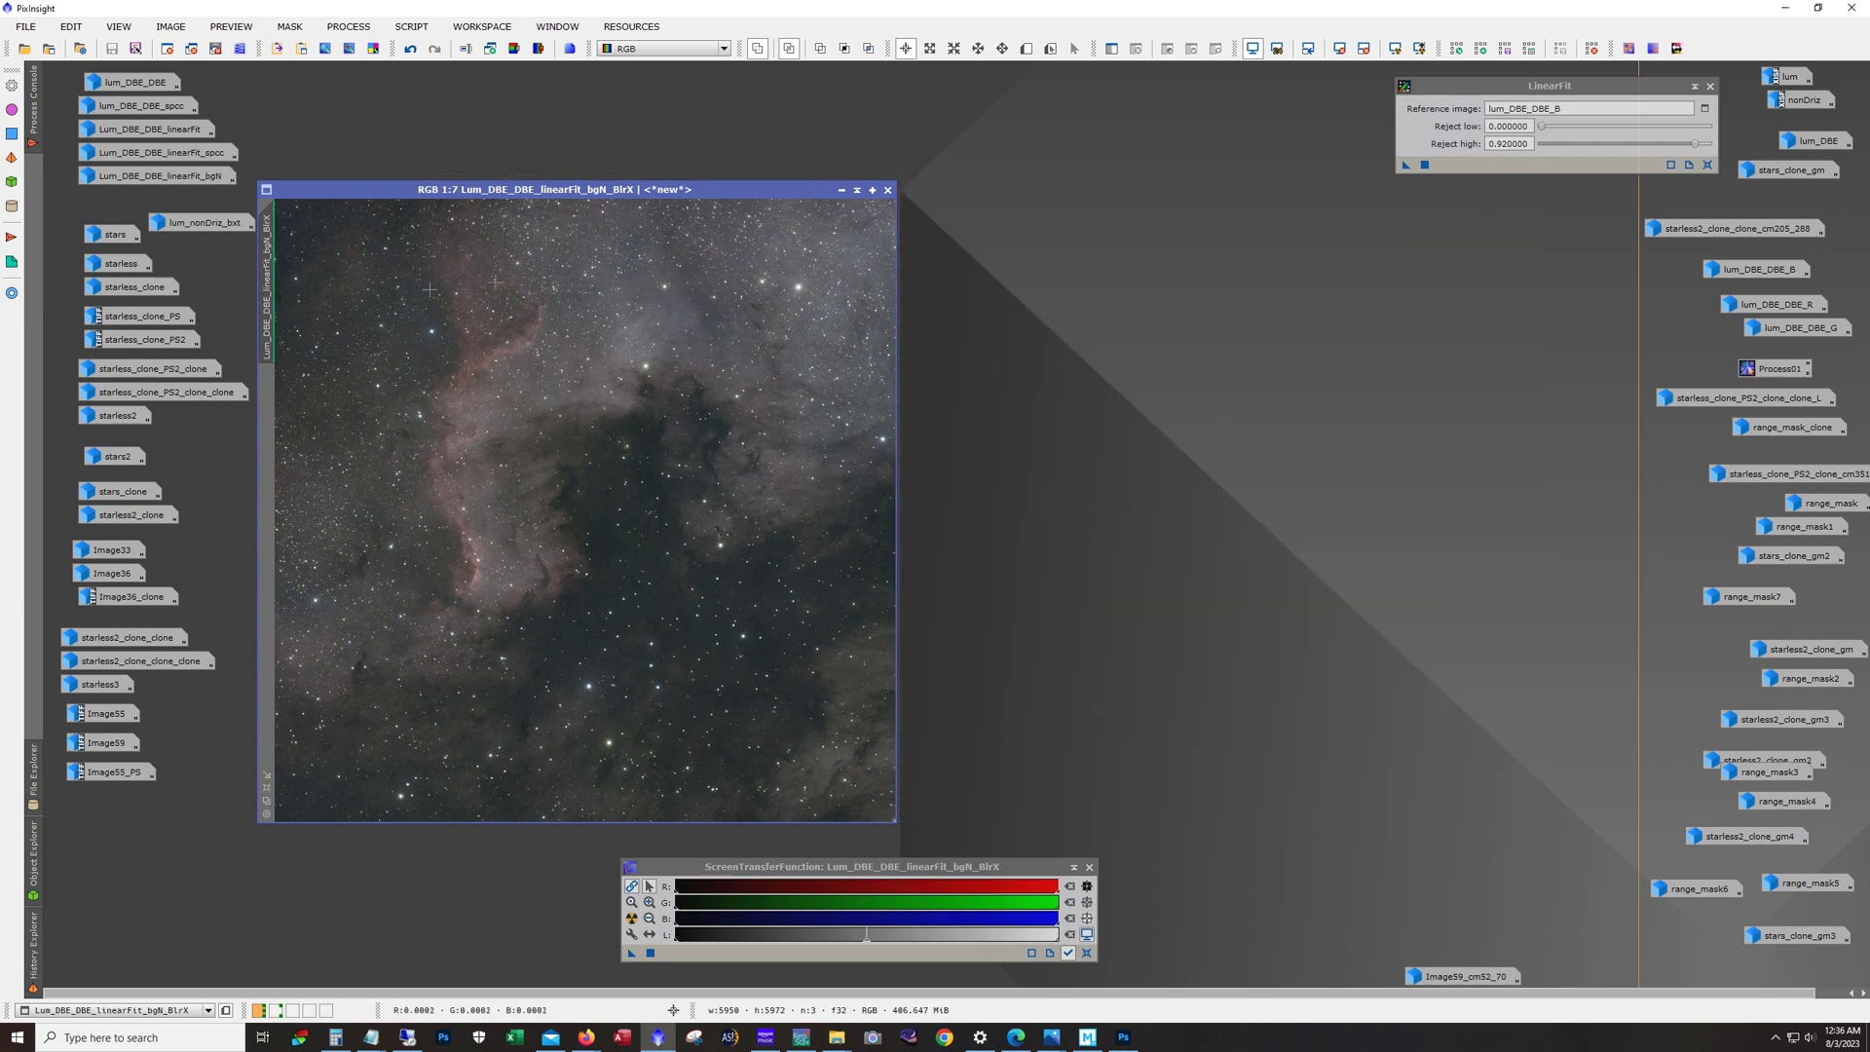
double_click(203, 224)
drag(1020, 221, 1073, 233)
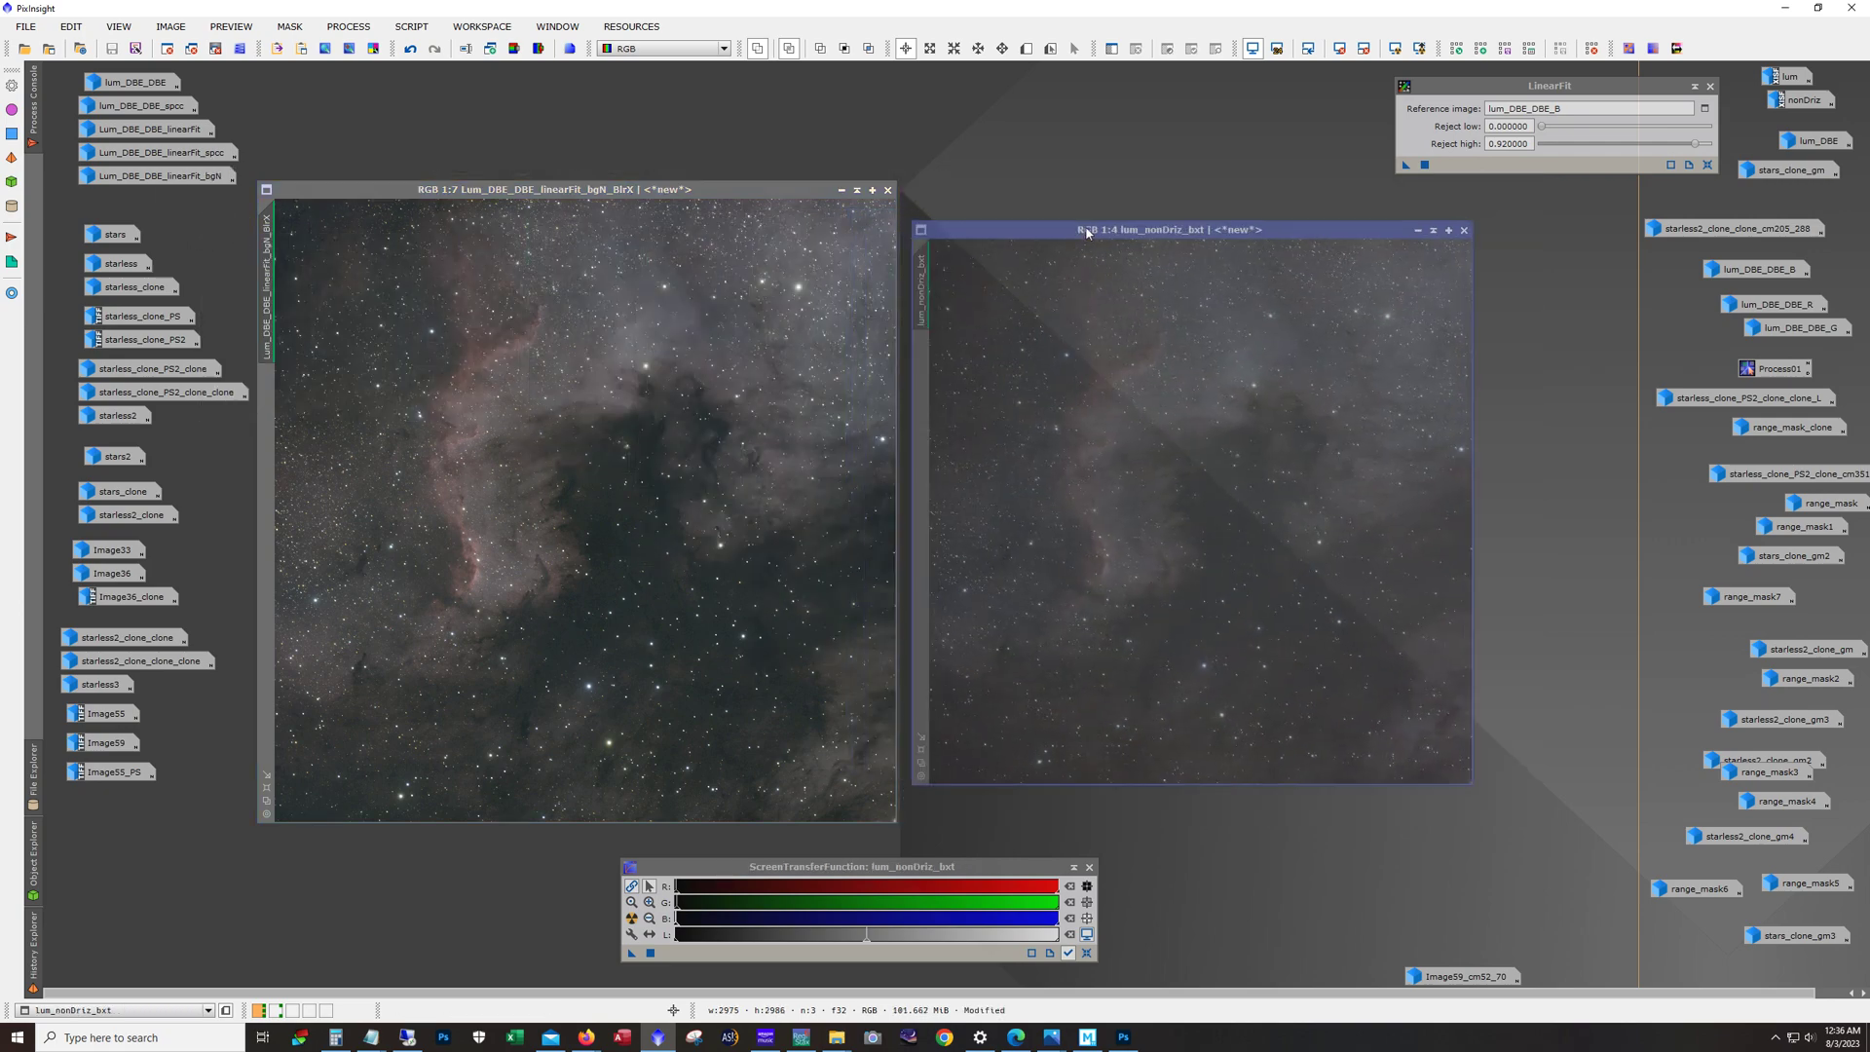
scroll(1037, 278, up, 6)
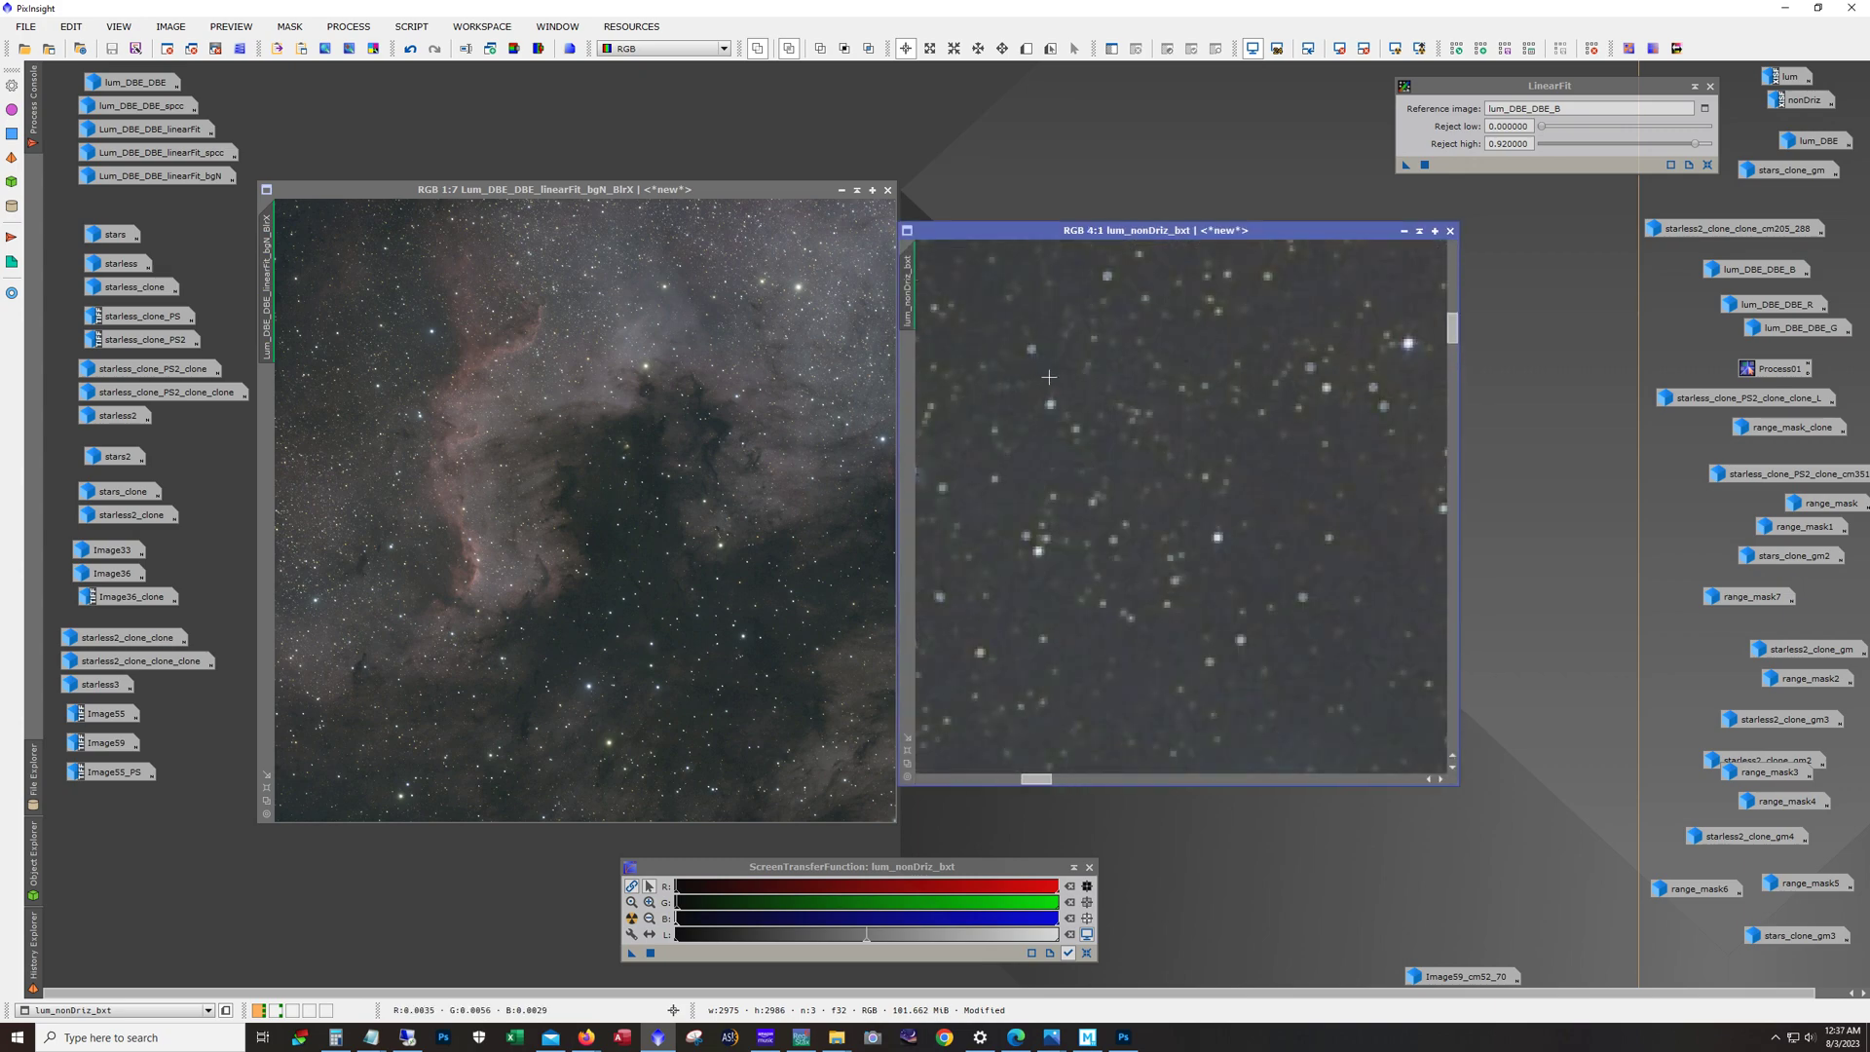
drag(1040, 784, 955, 779)
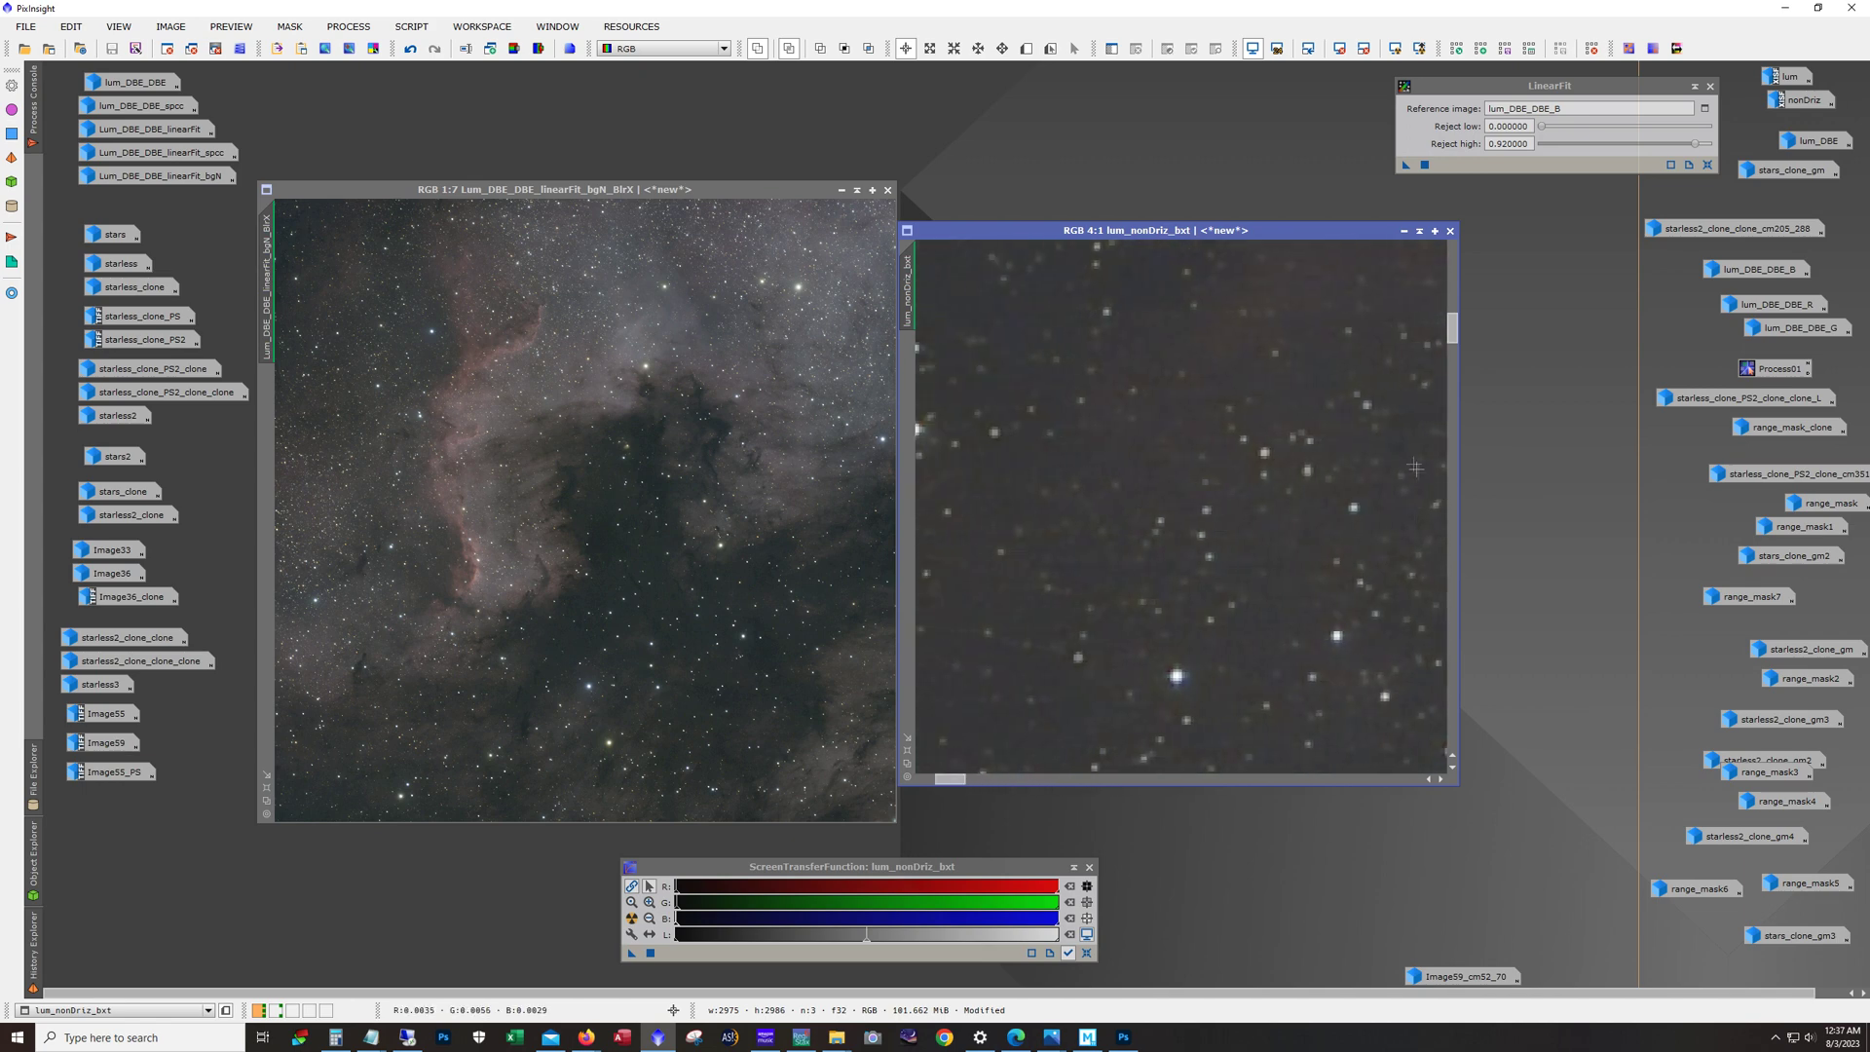
scroll(1177, 535, up, 5)
scroll(1177, 534, up, 1)
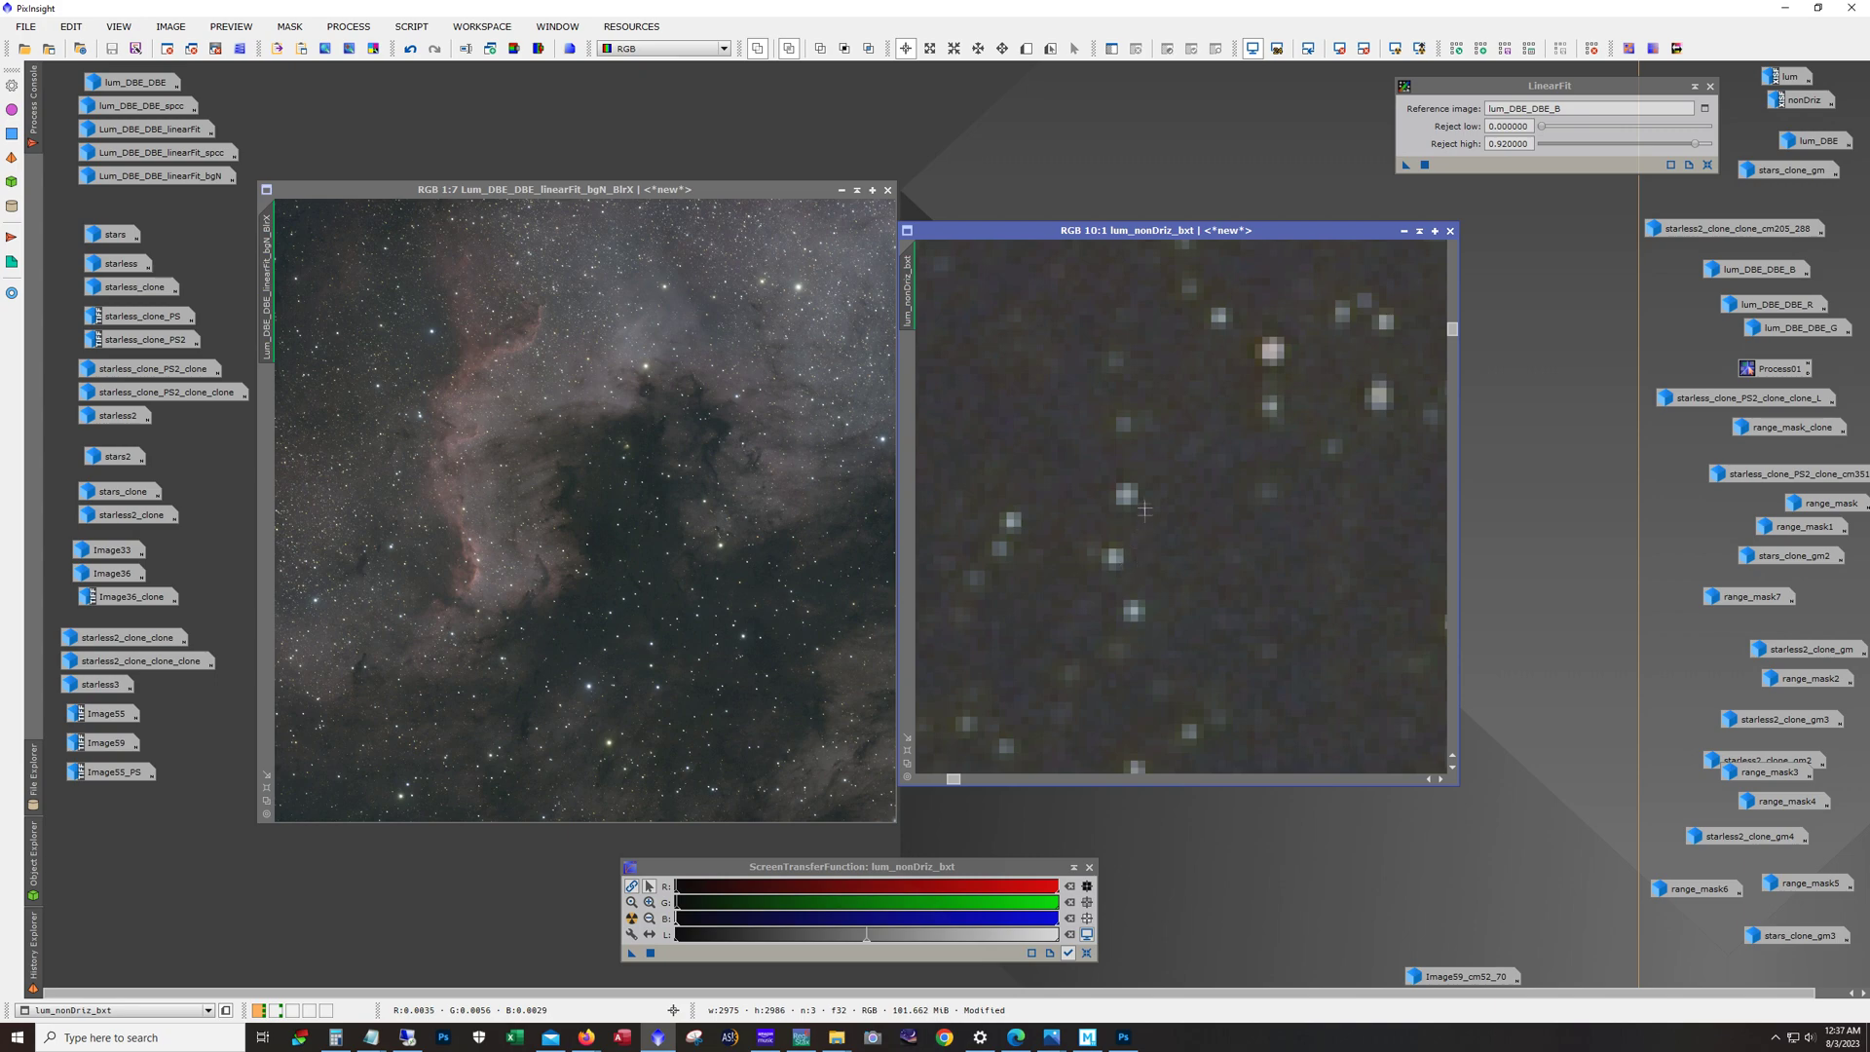
Step: Zoom and pan lum_nonDriz_bxt to compare its stars against the BlrX image
scroll(1156, 582, down, 1)
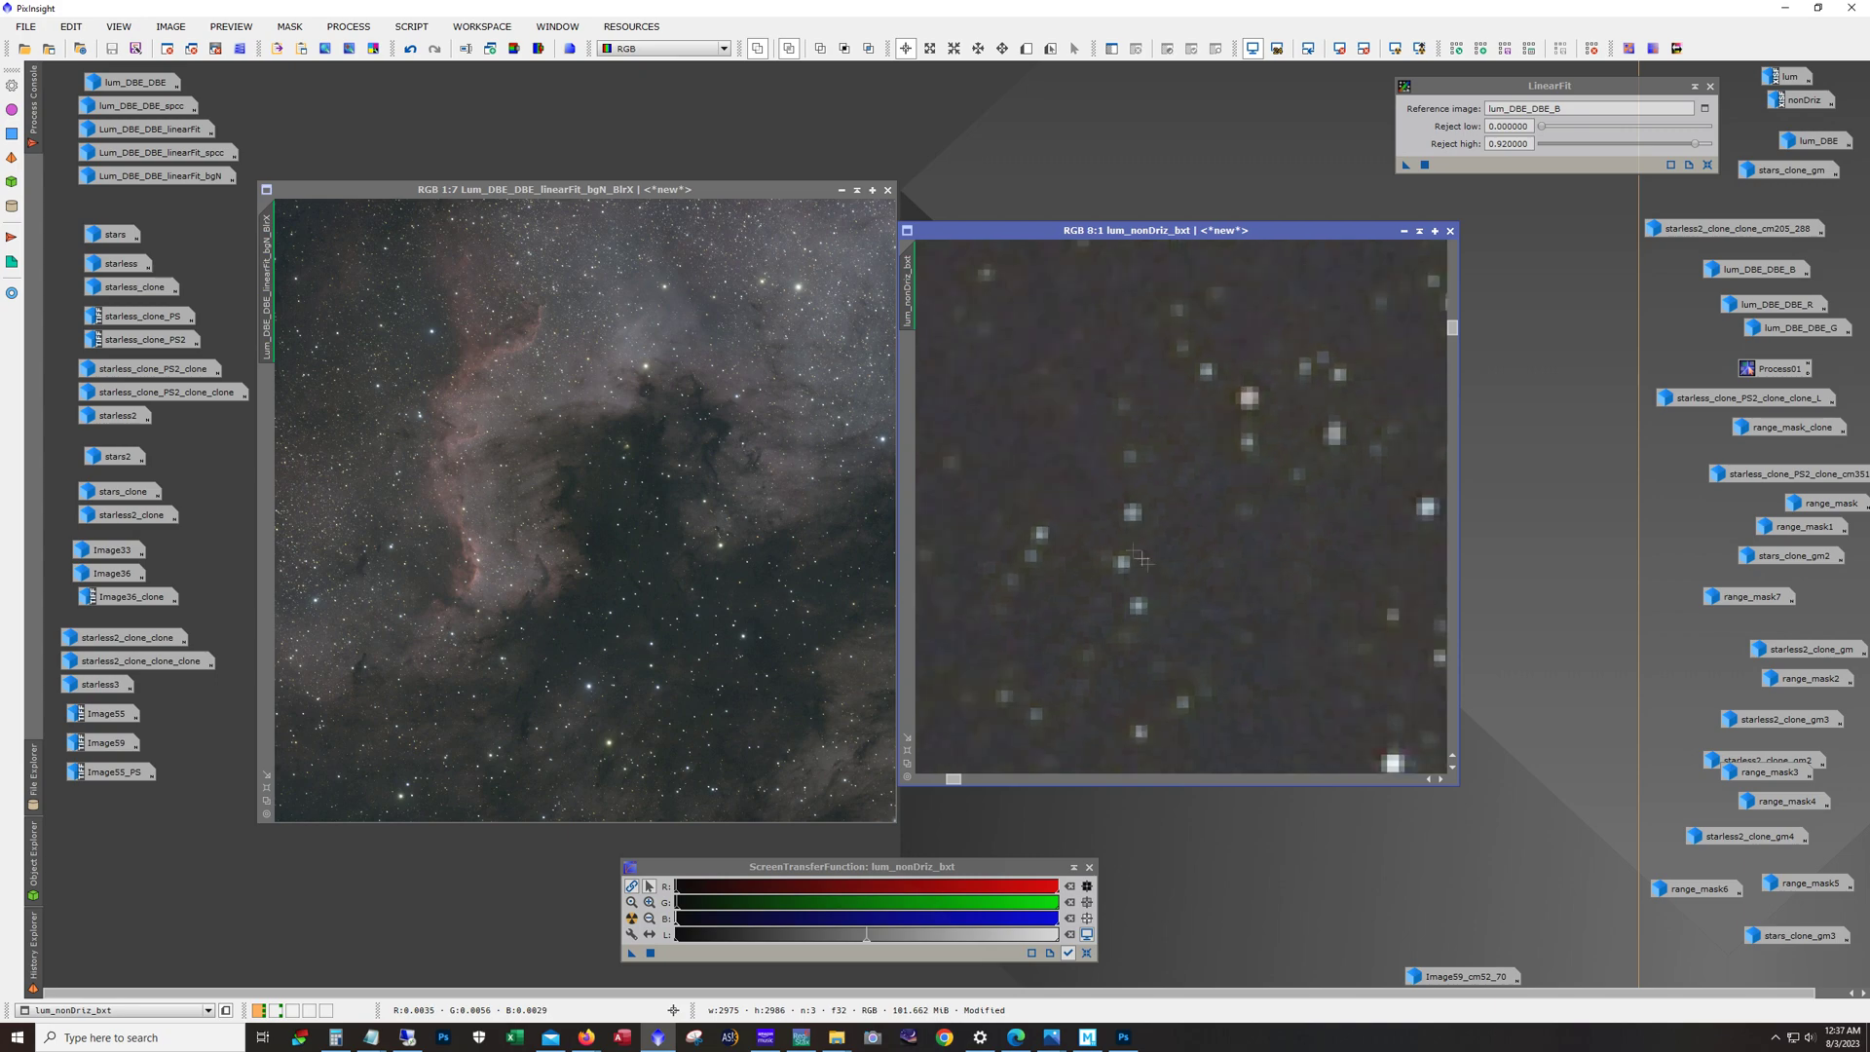
scroll(322, 312, up, 1)
scroll(322, 312, up, 6)
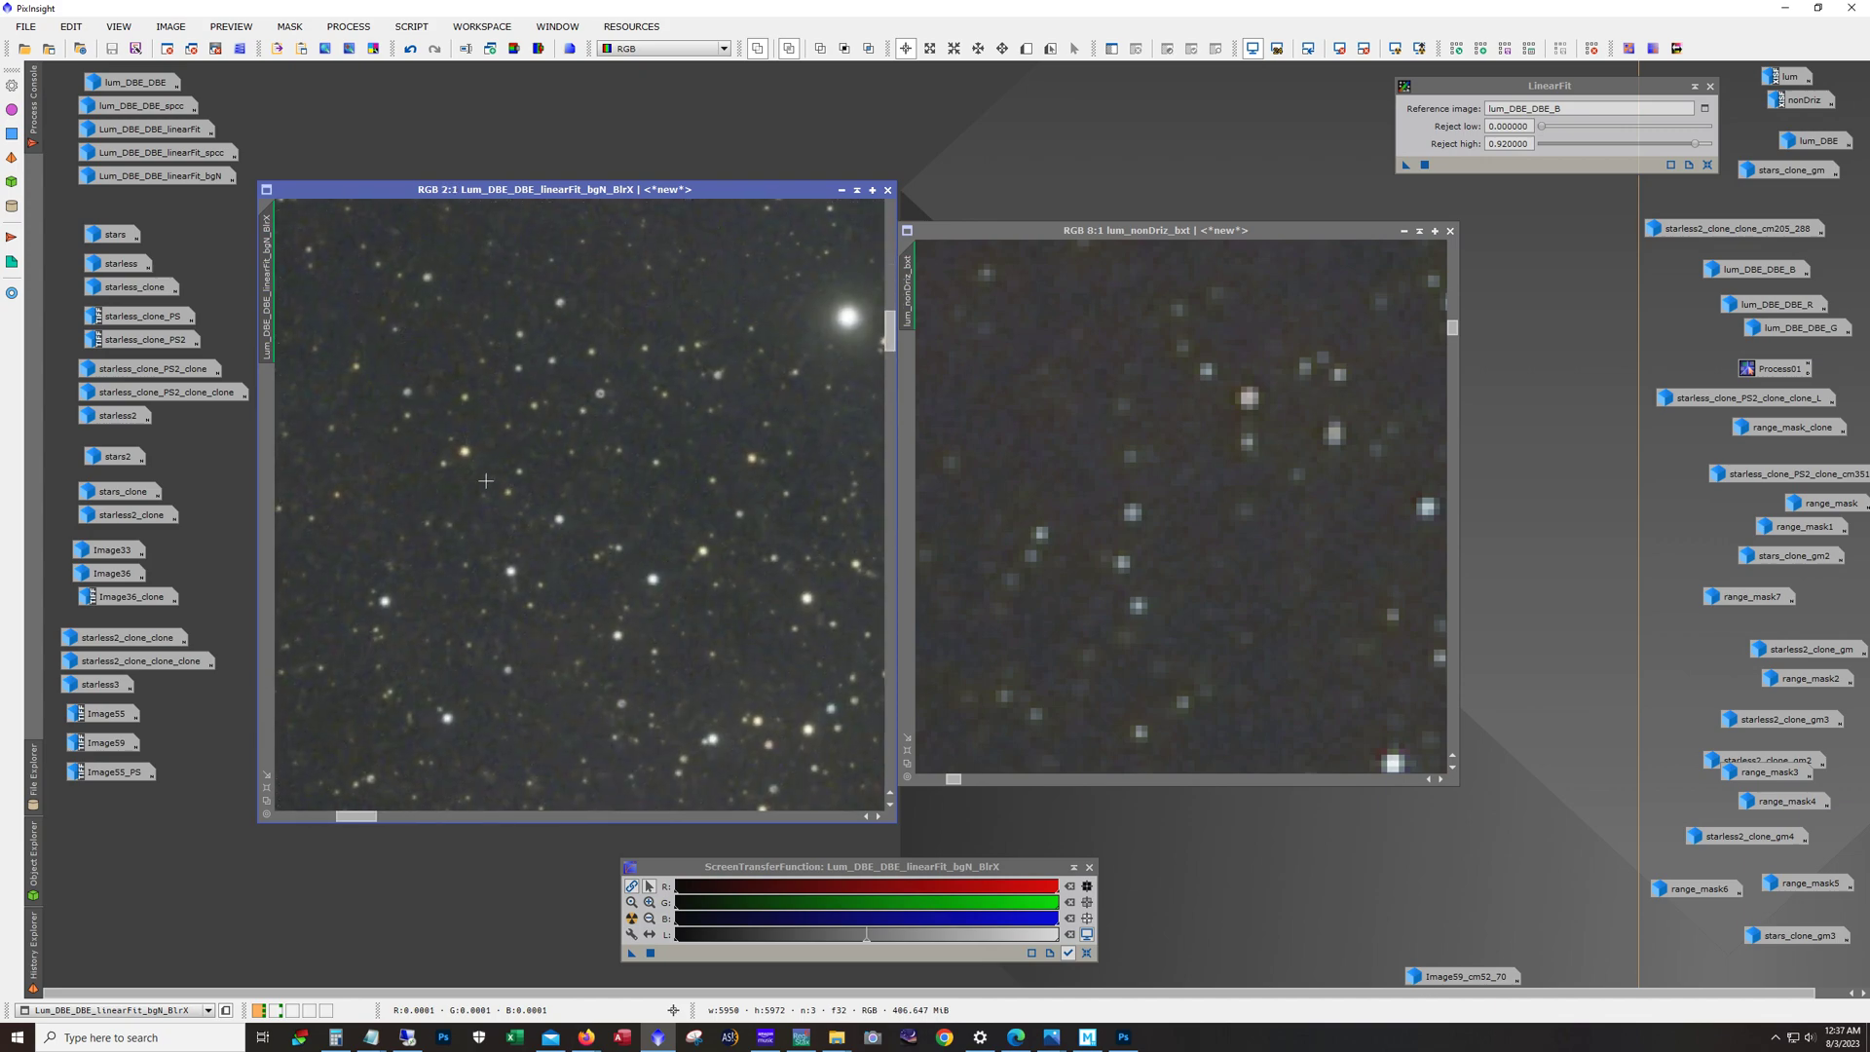
scroll(487, 486, up, 3)
scroll(489, 486, down, 2)
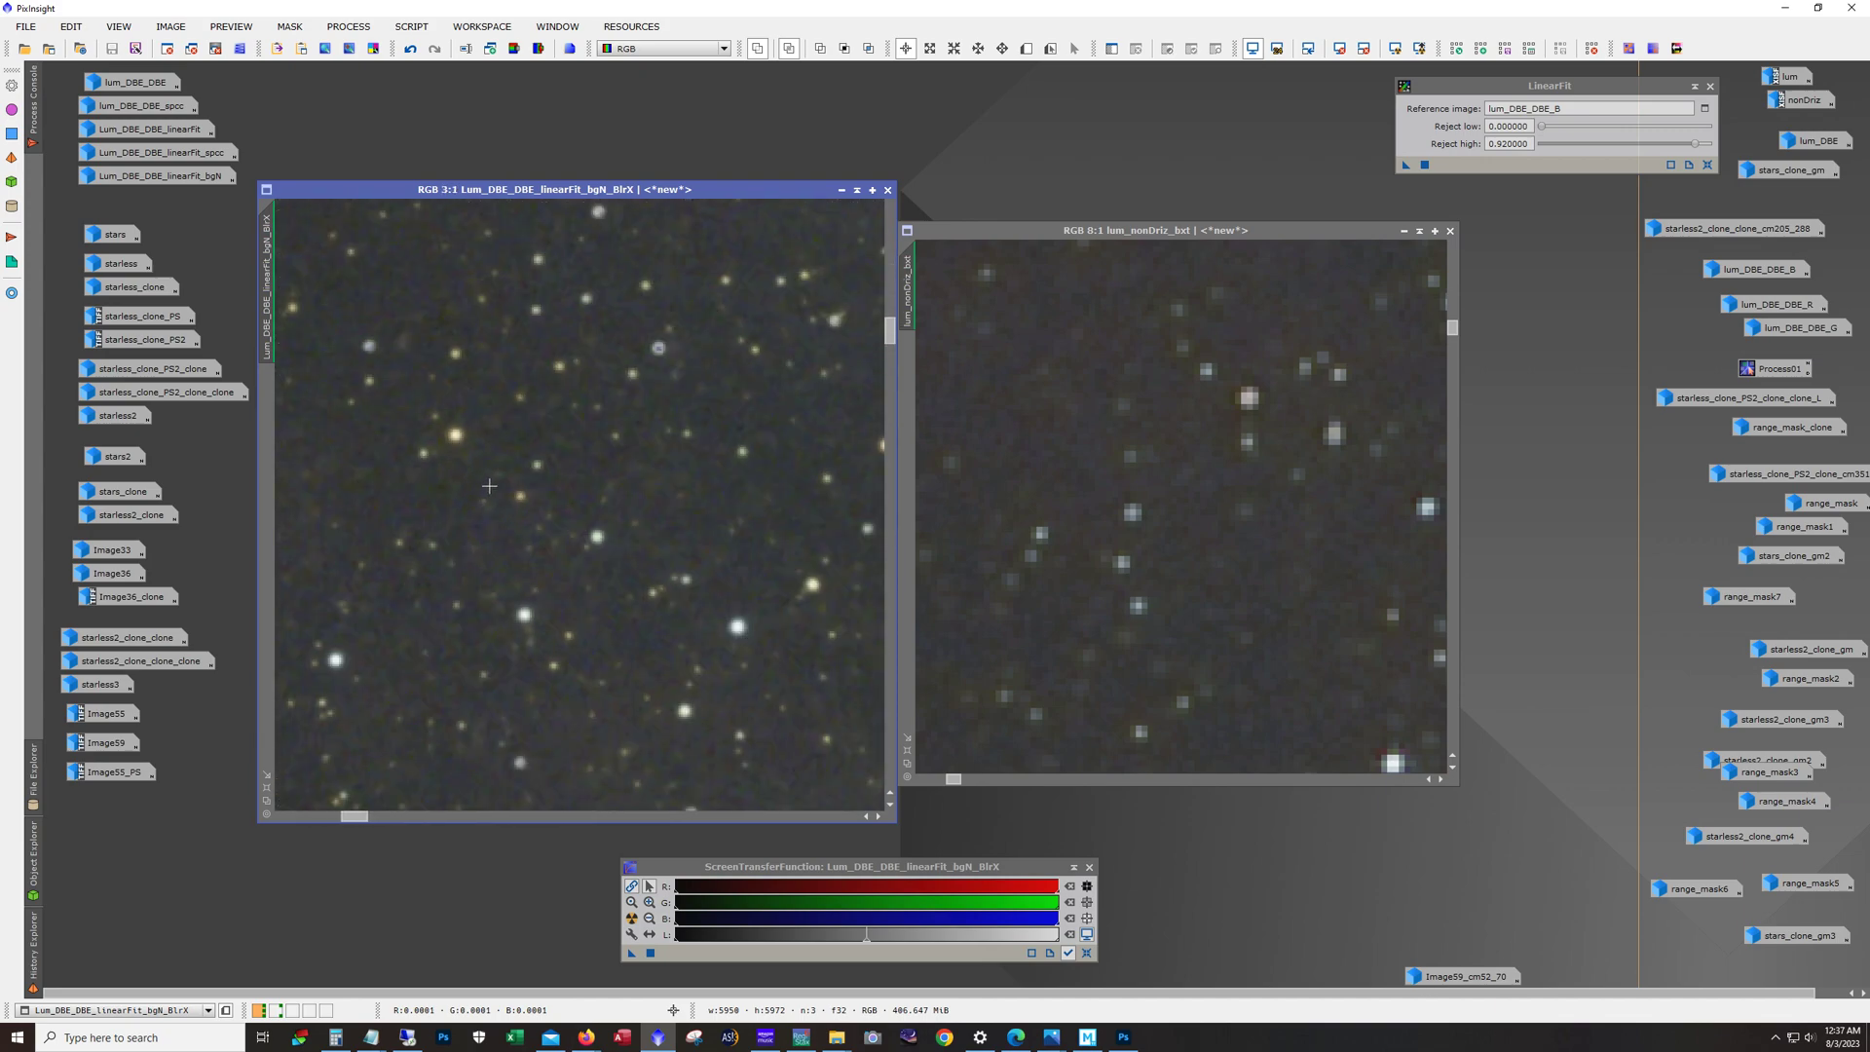
drag(353, 816, 278, 816)
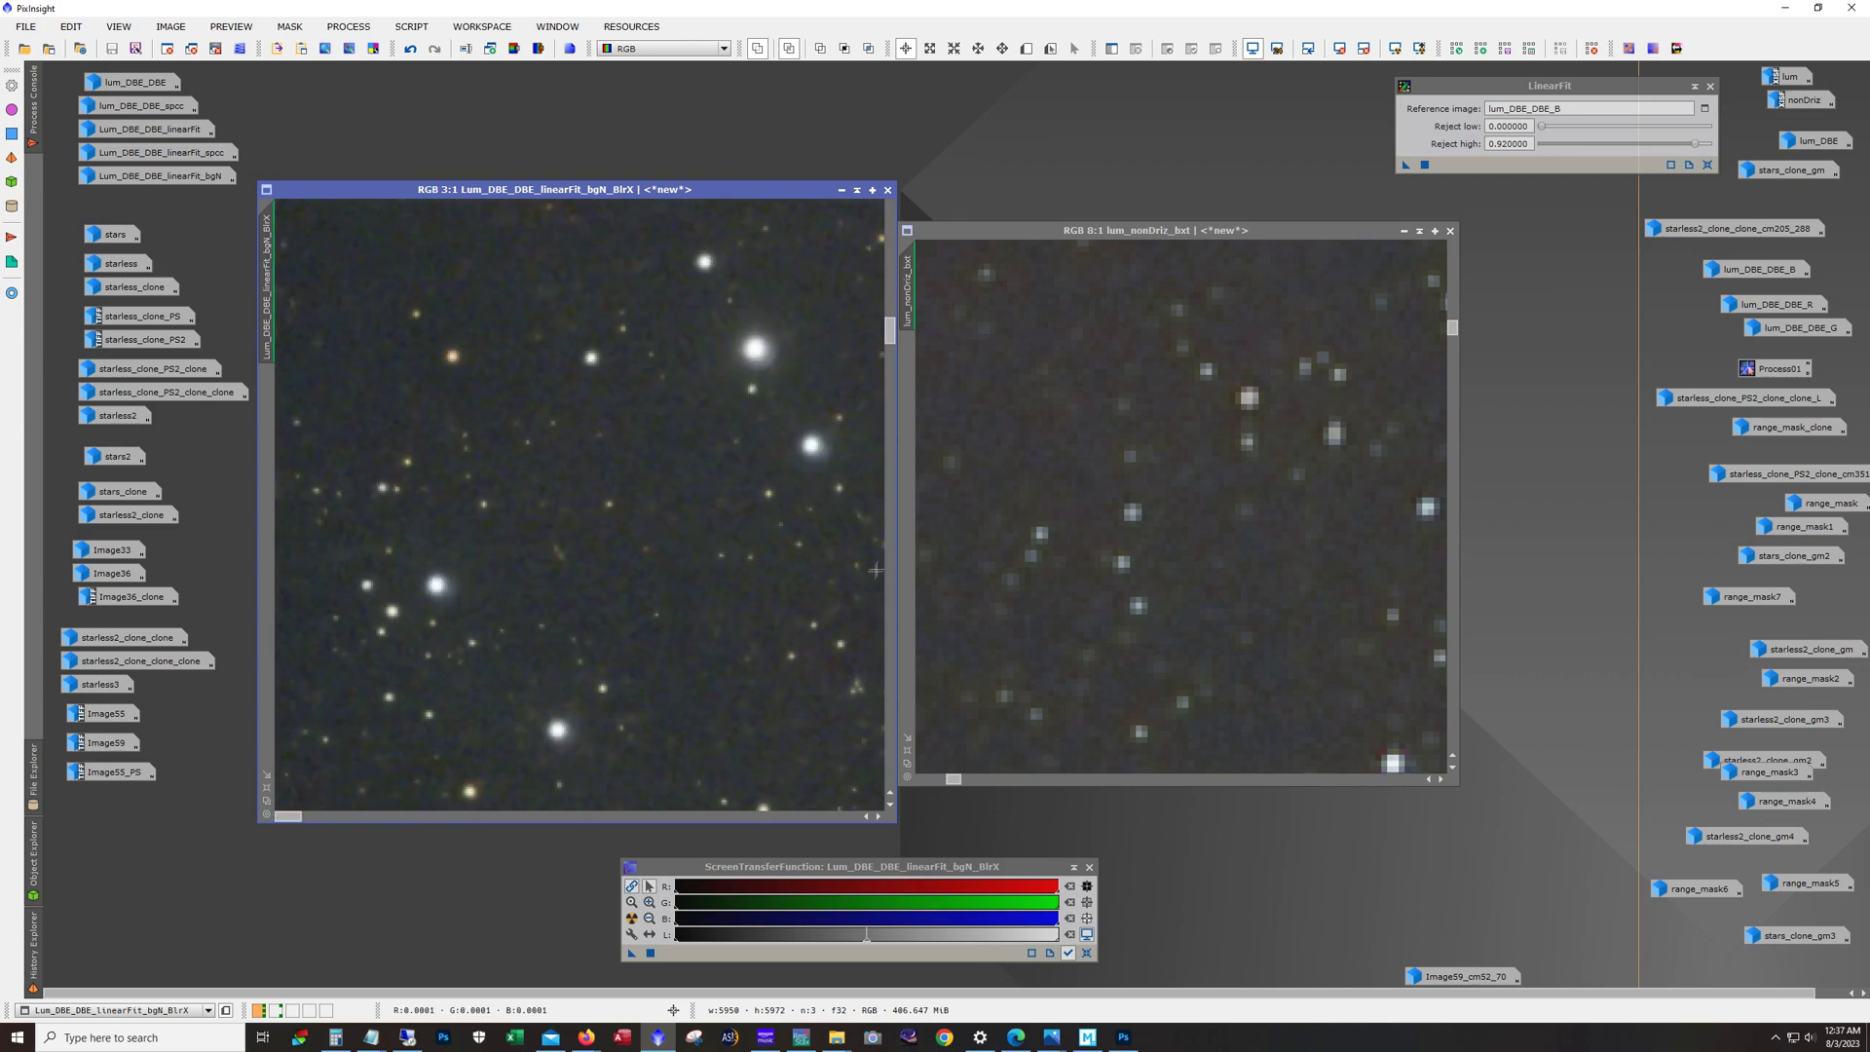
drag(889, 331, 883, 407)
scroll(487, 520, down, 4)
scroll(487, 520, down, 4)
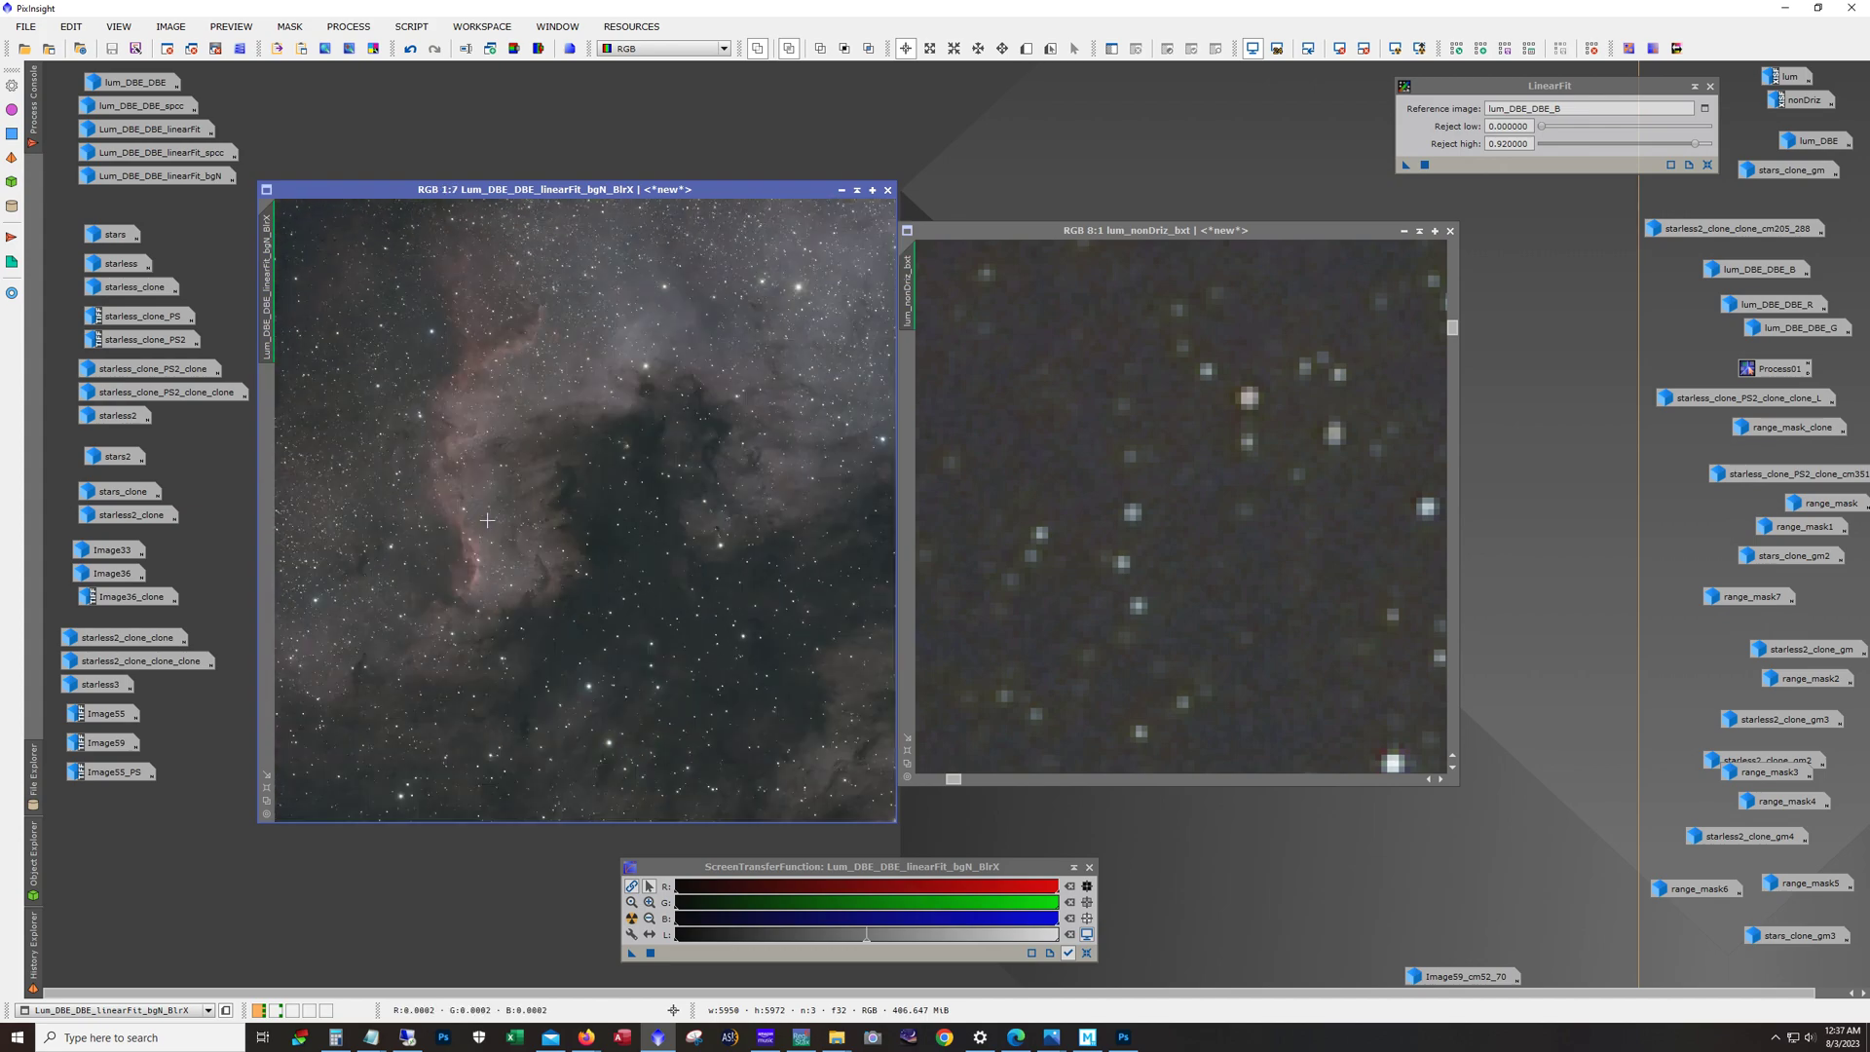
Step: Minimize both lum_nonDriz_bxt and the BlrX image so no window remains open
click(1269, 554)
scroll(1269, 554, down, 7)
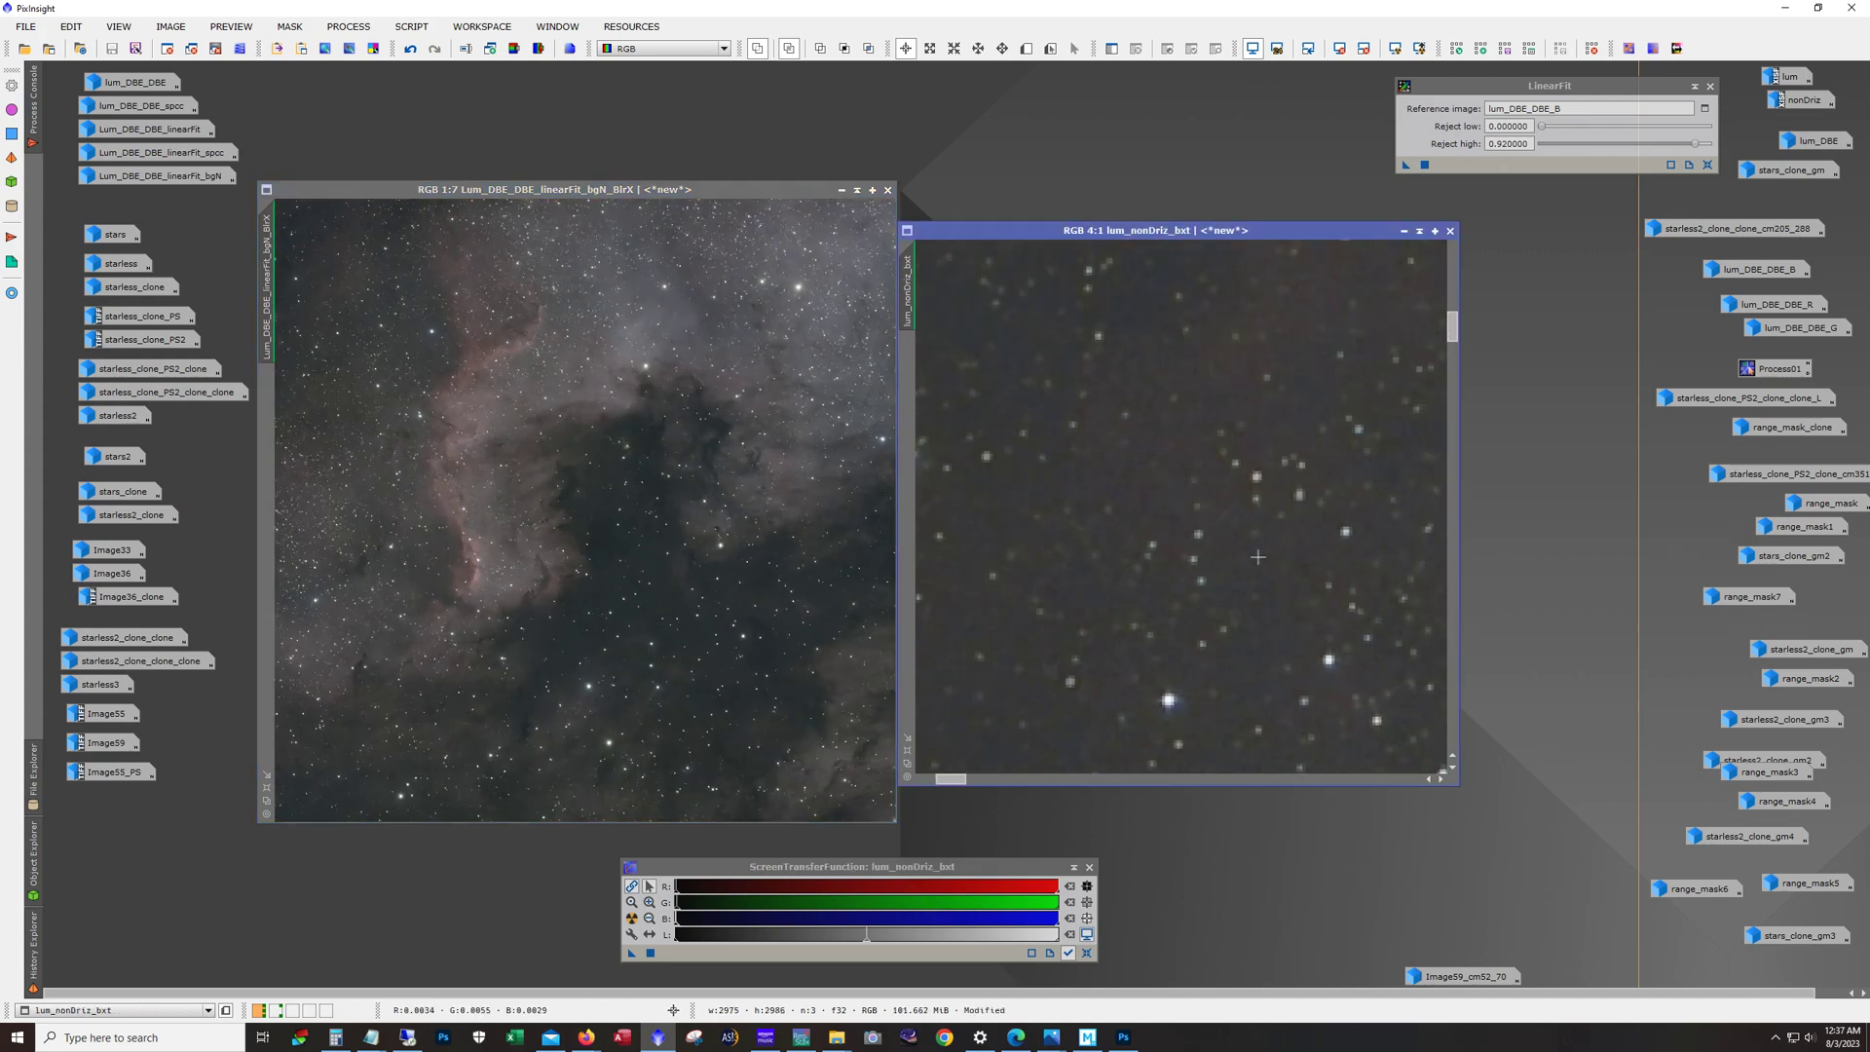
scroll(1200, 555, up, 2)
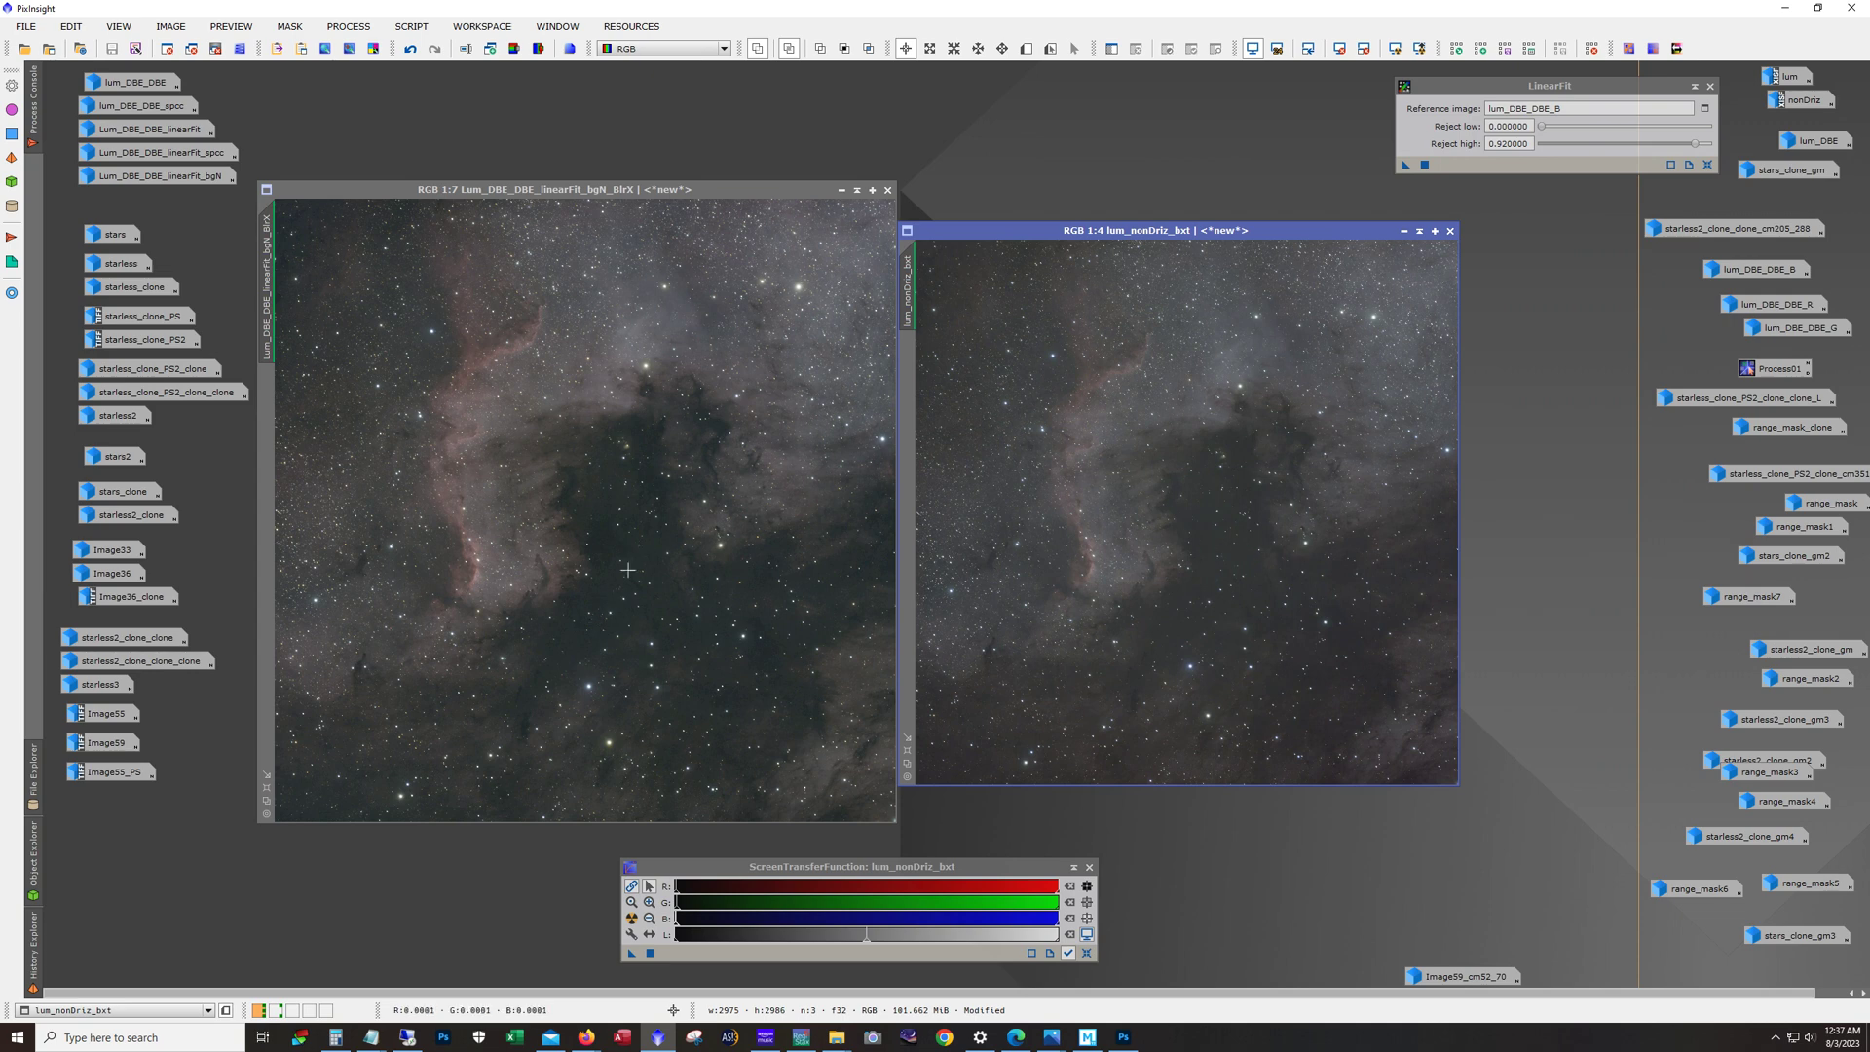
click(1404, 231)
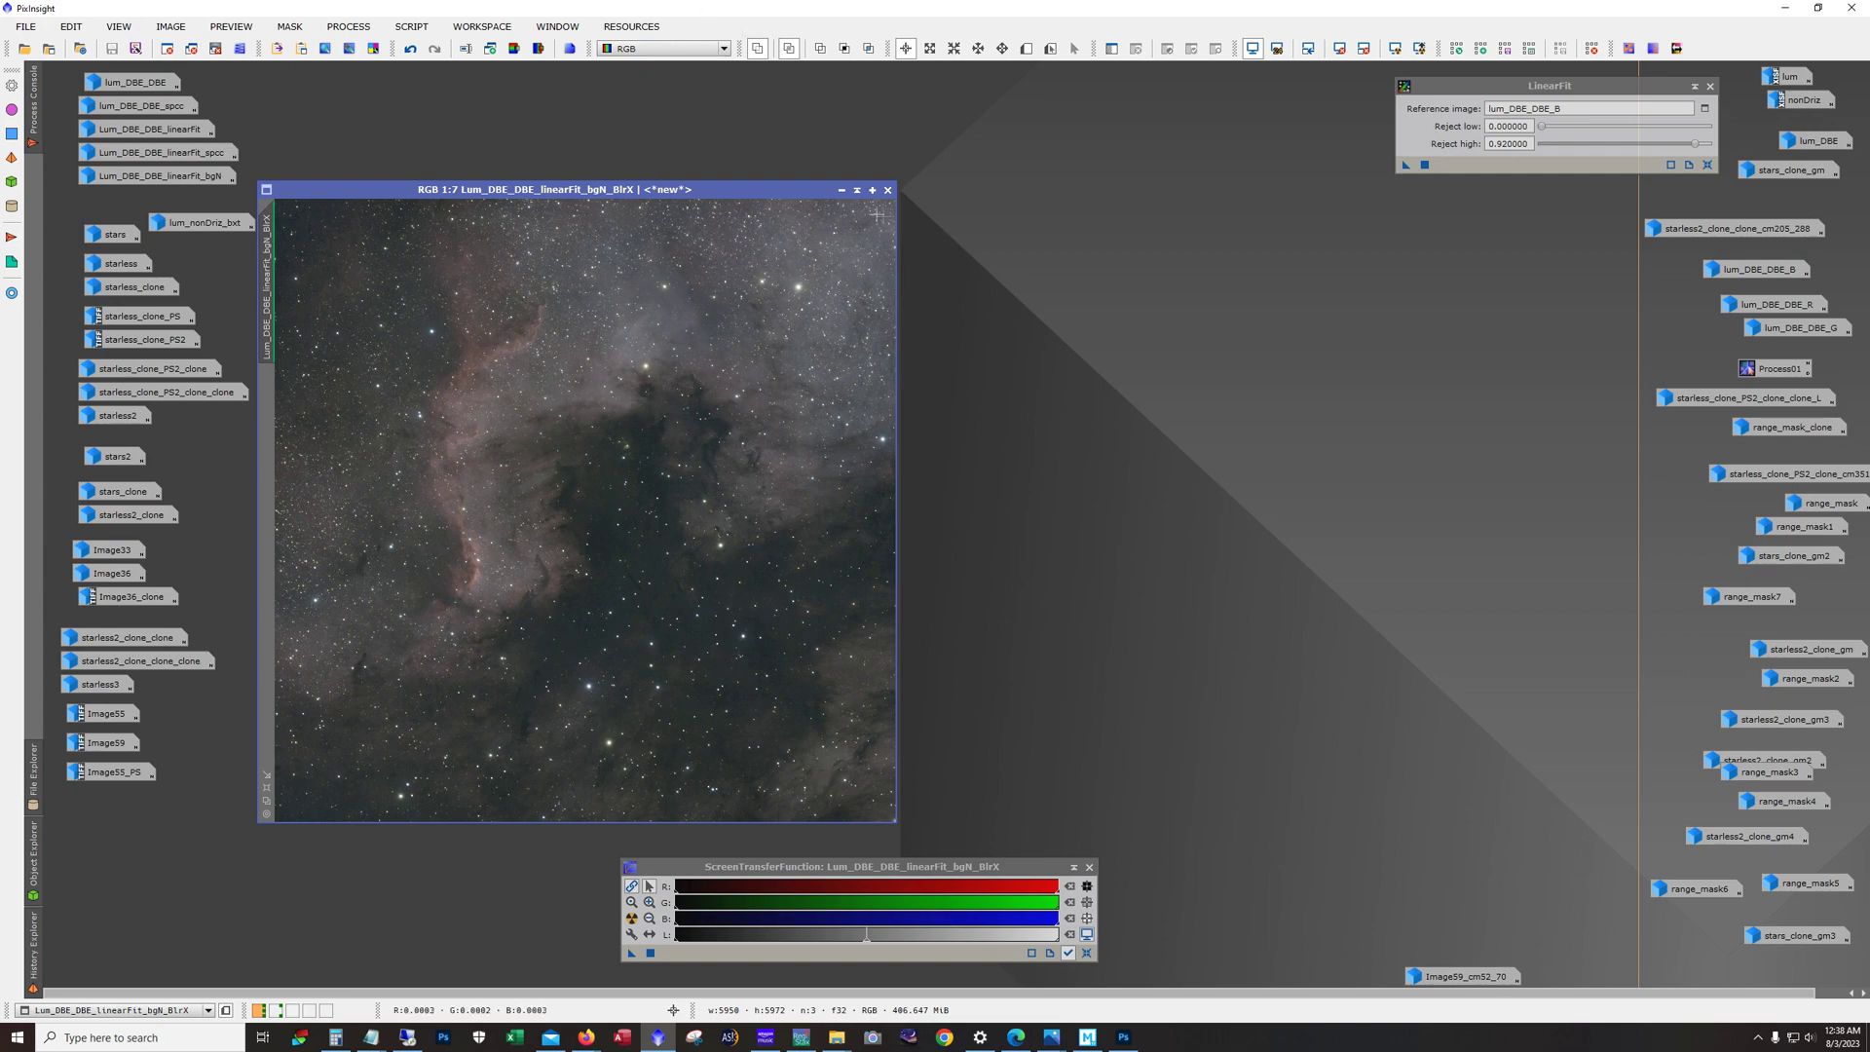
click(842, 190)
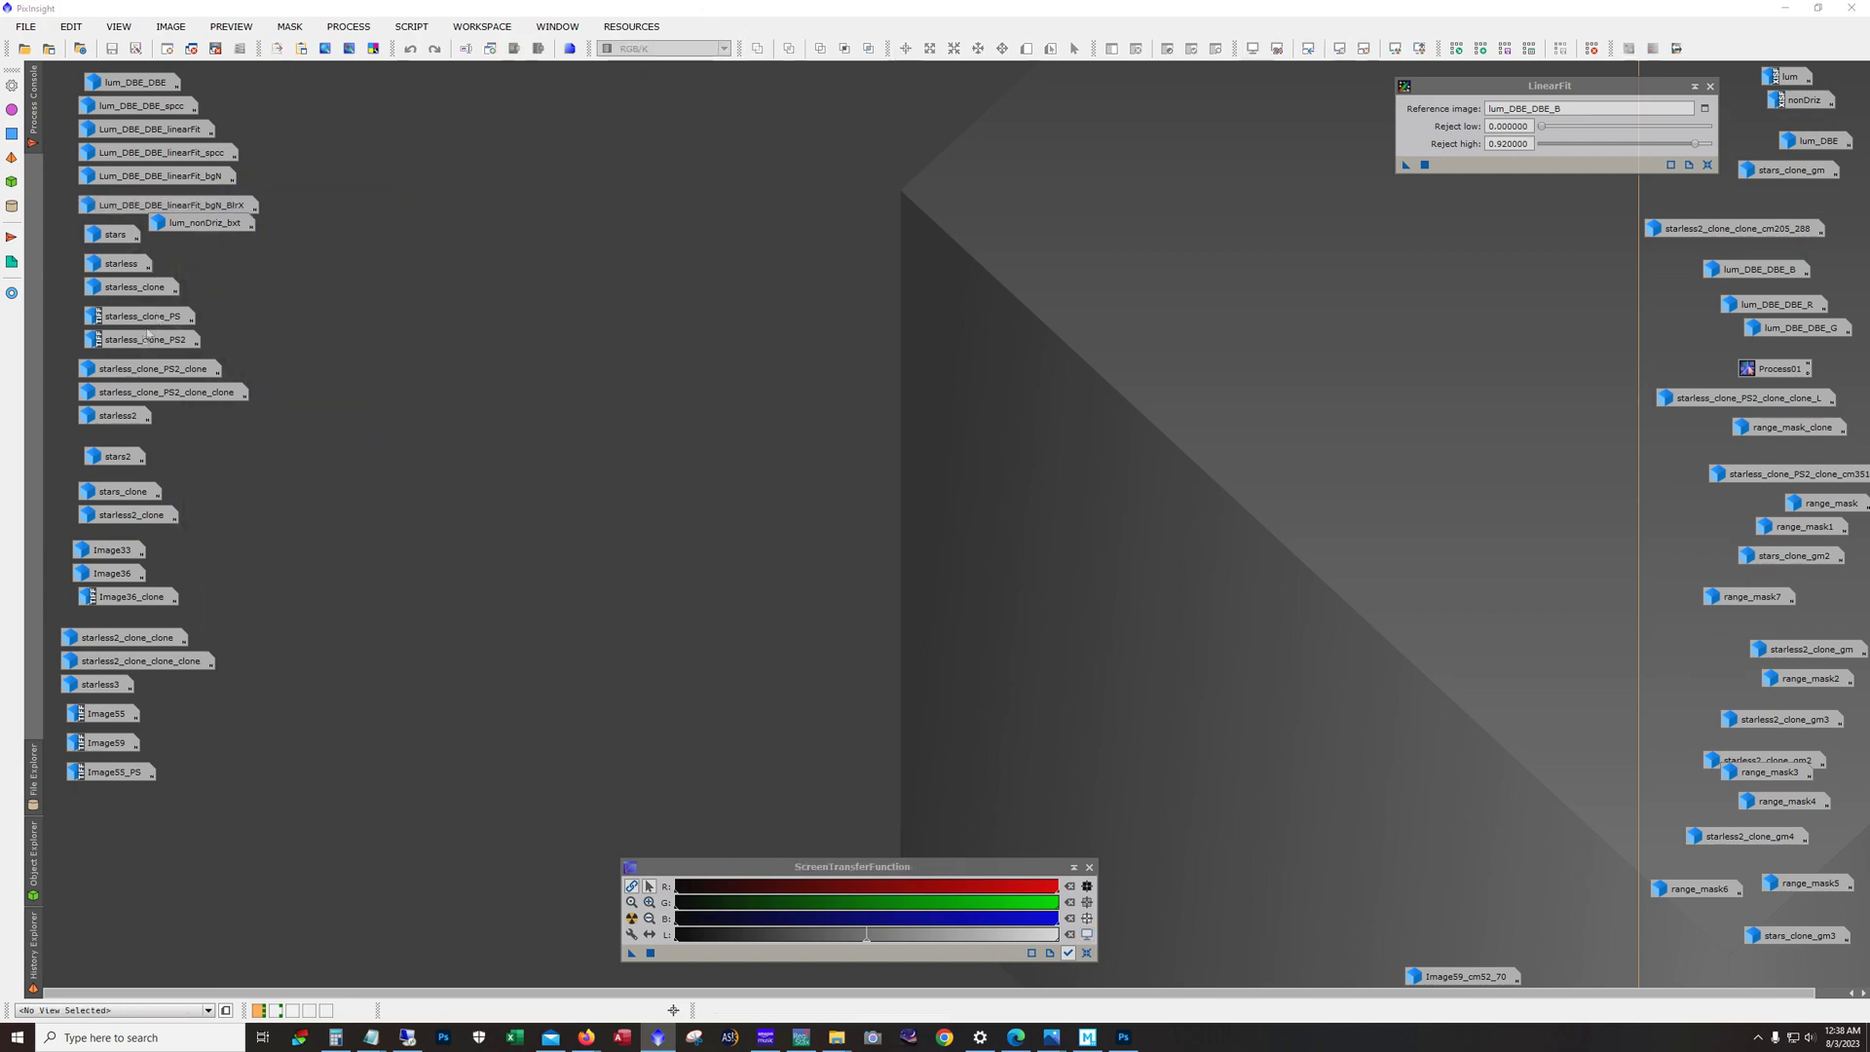
Step: Open the starless image, redo its star removal, enlarge and inspect it, then iconize it
double_click(112, 271)
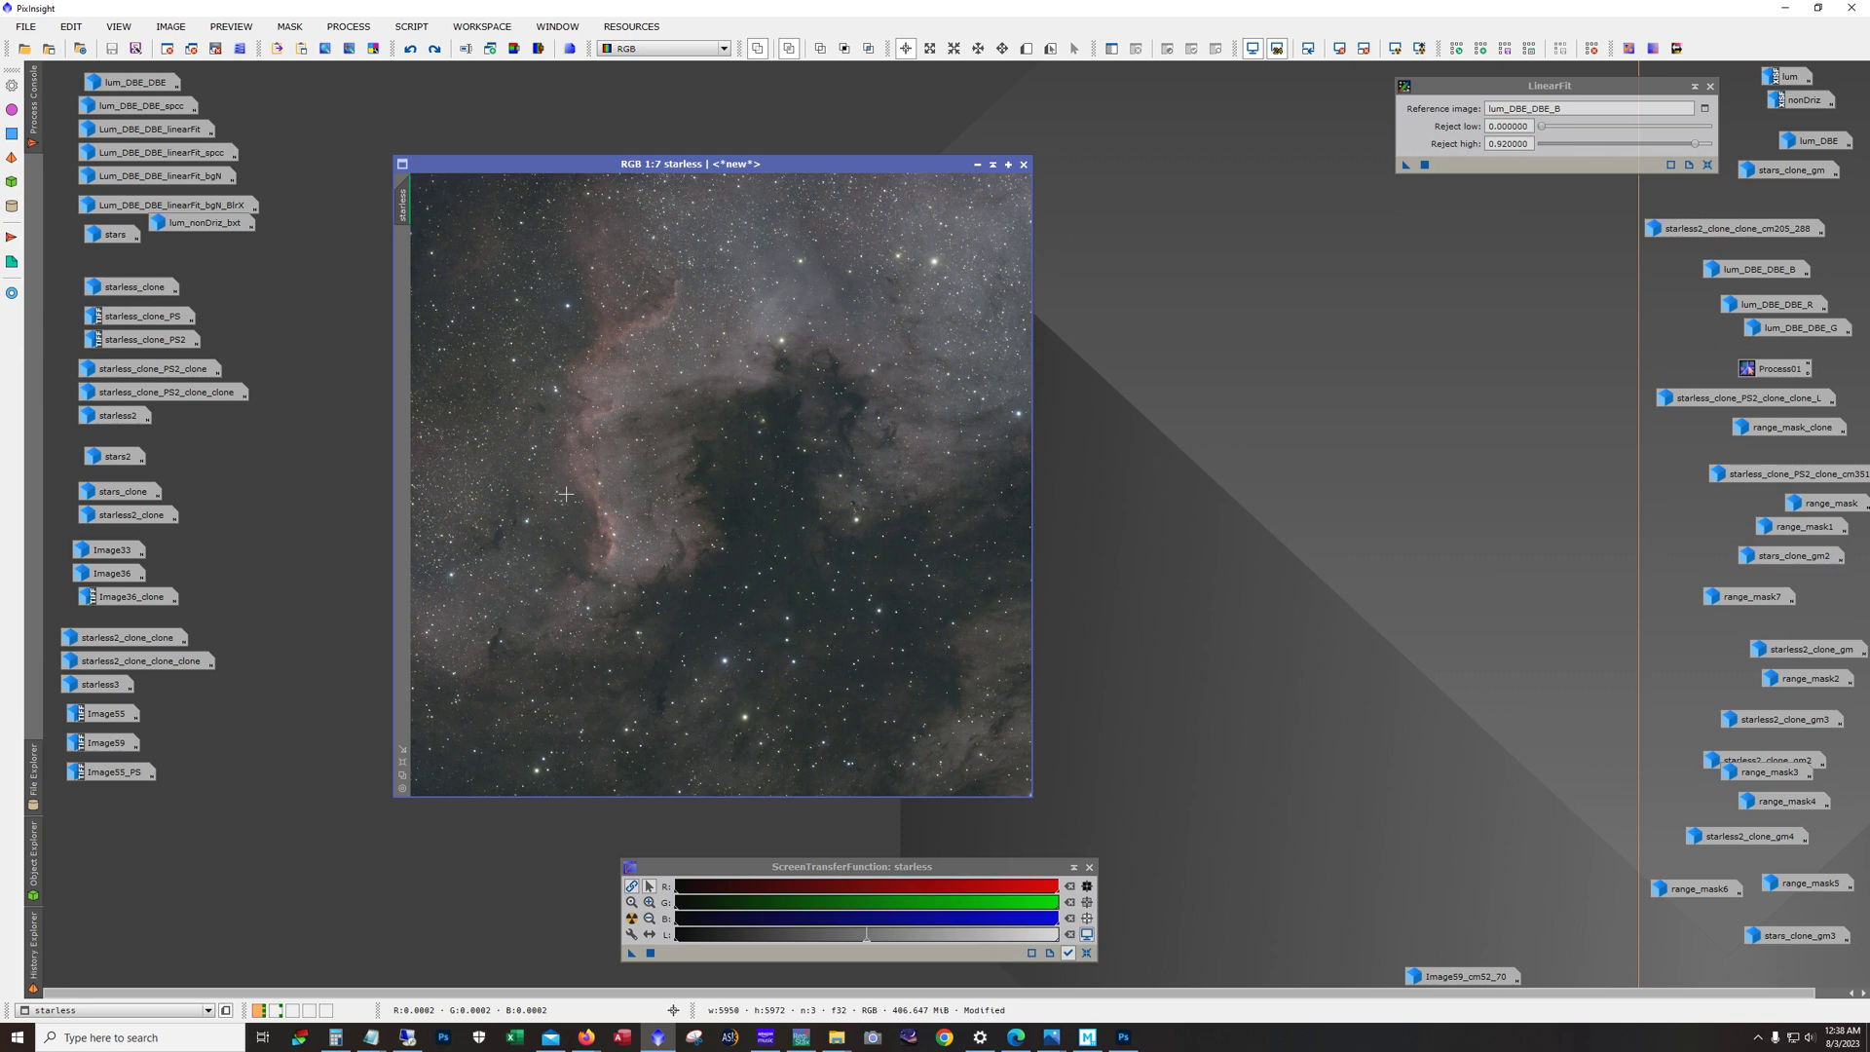
click(434, 47)
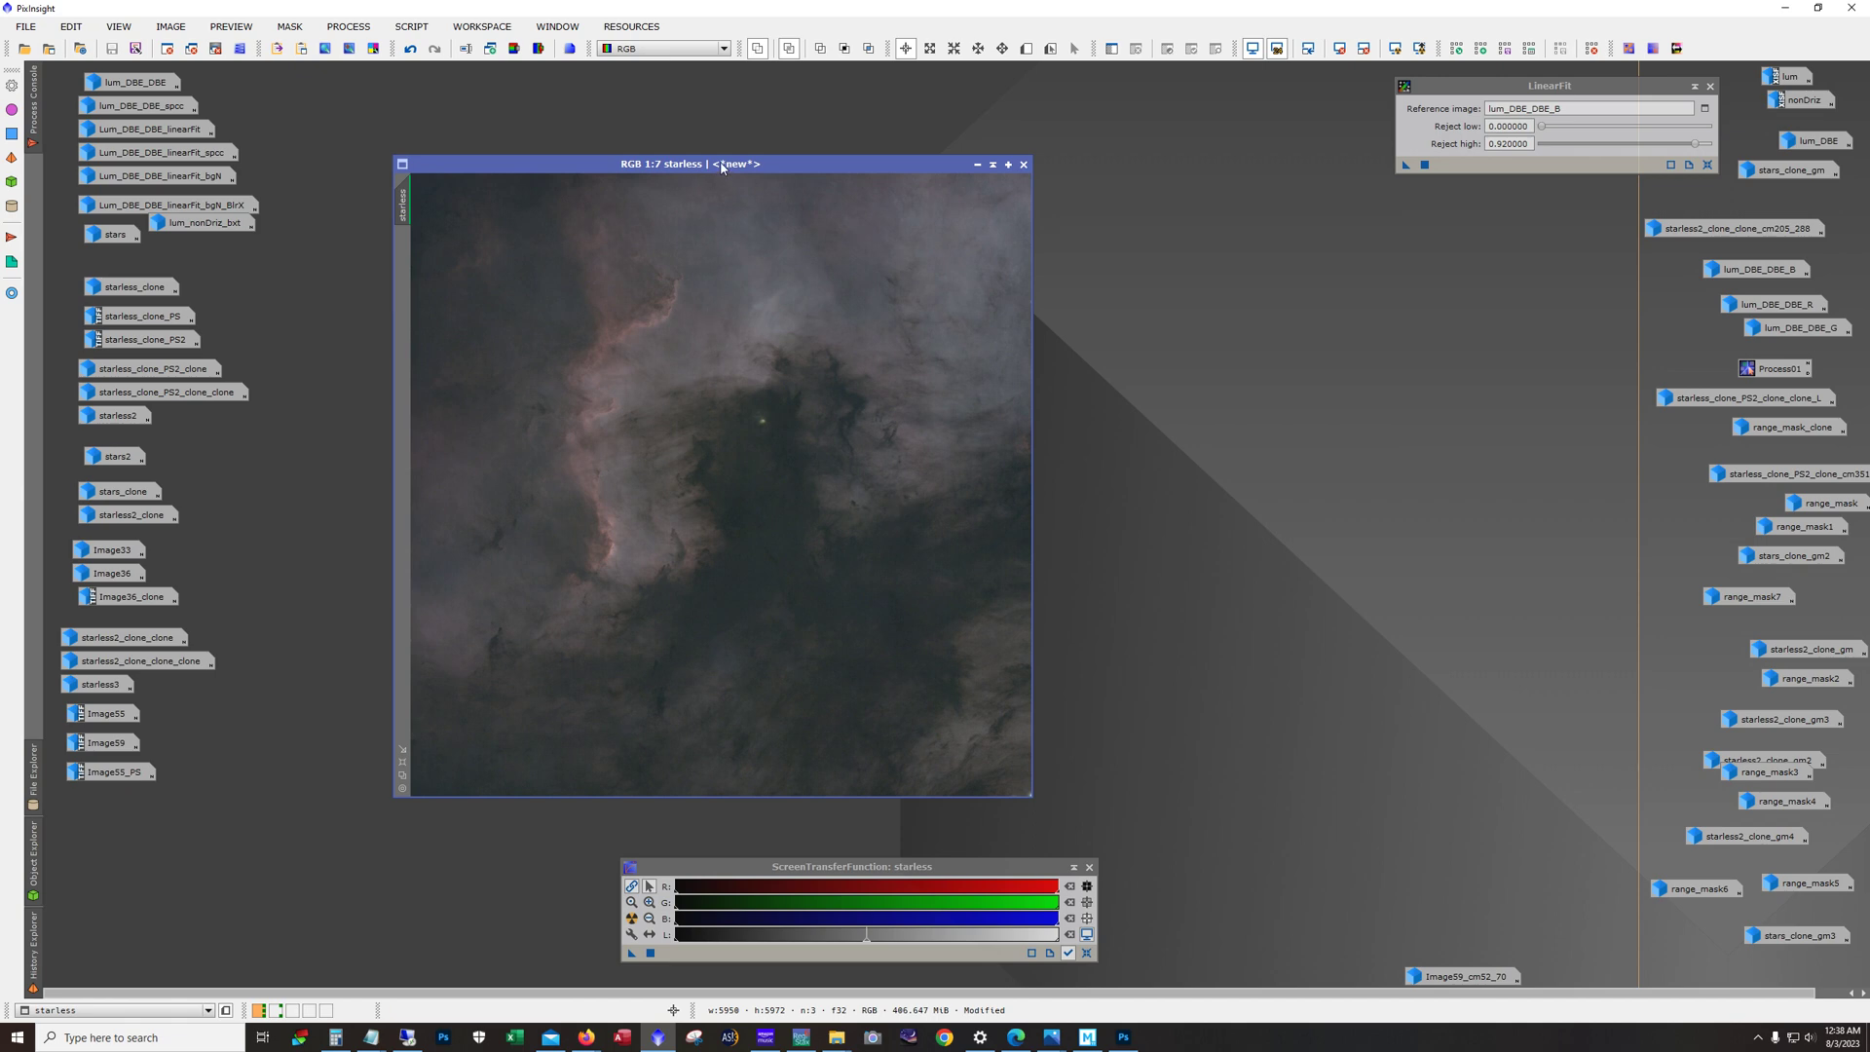
drag(695, 164, 670, 126)
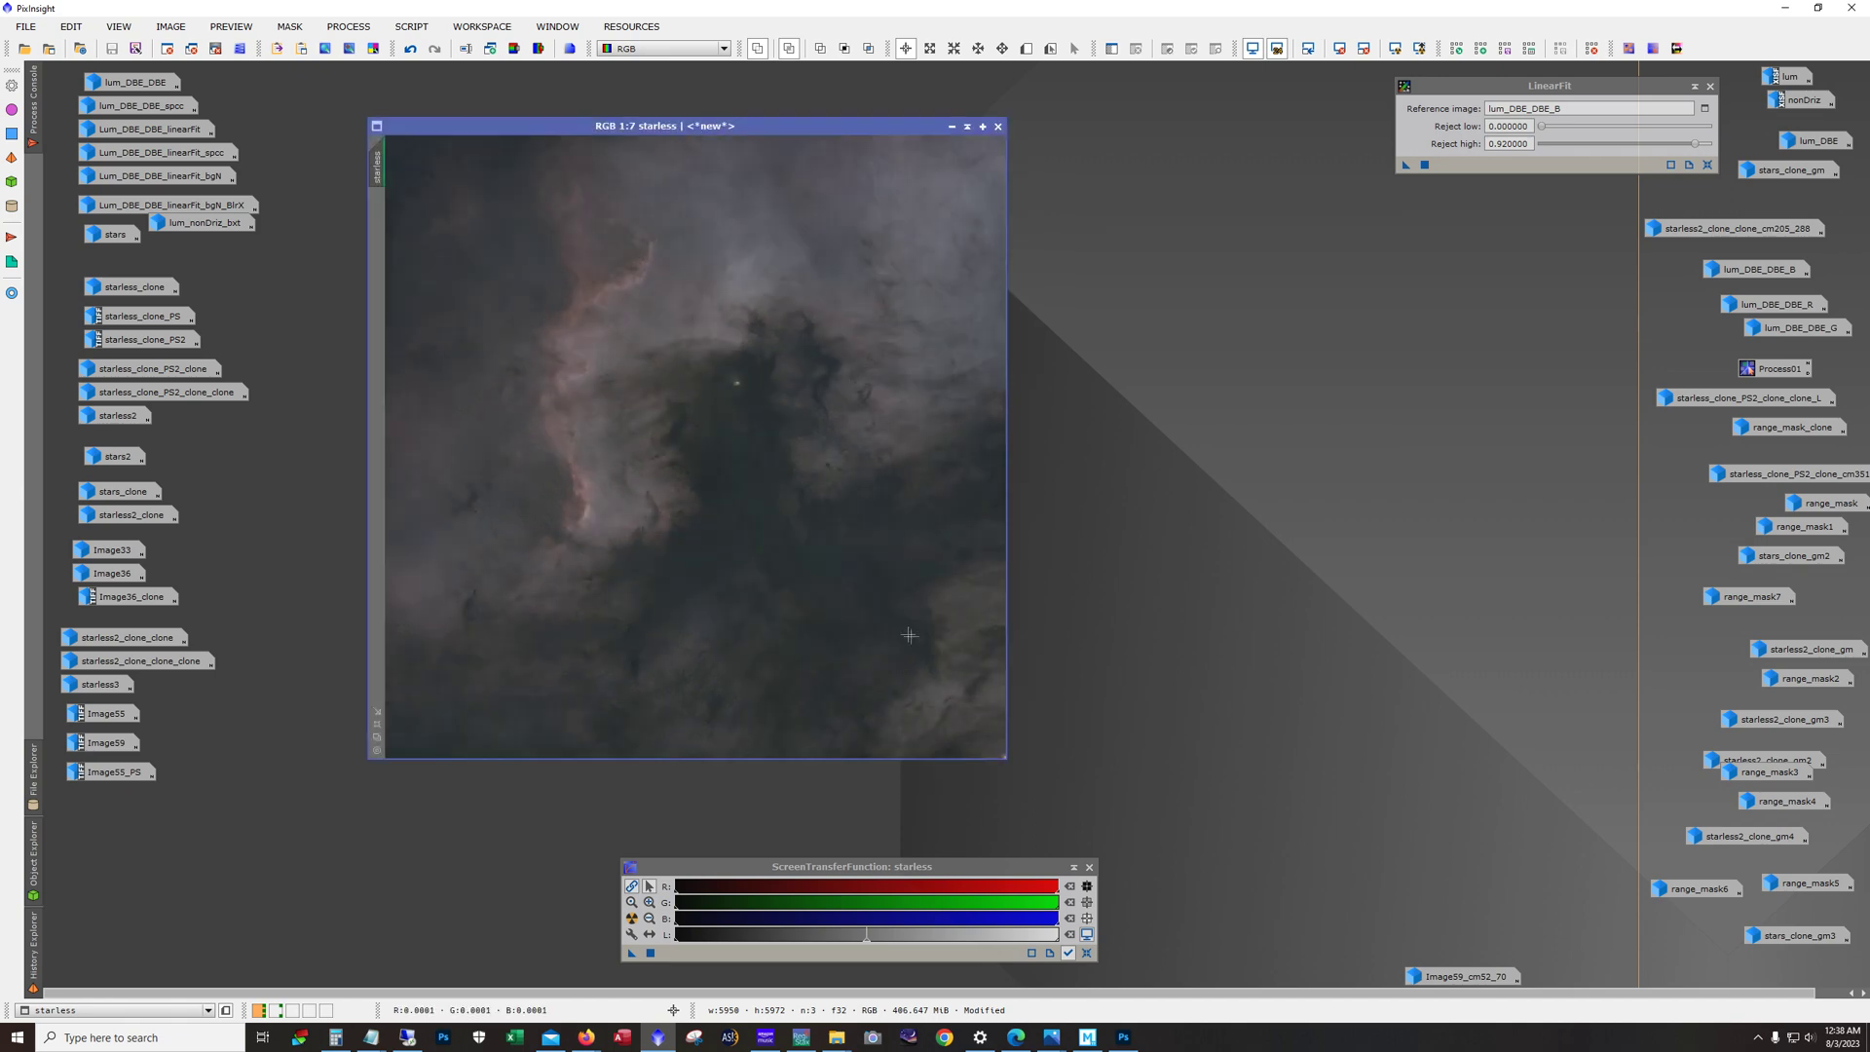
scroll(876, 588, up, 4)
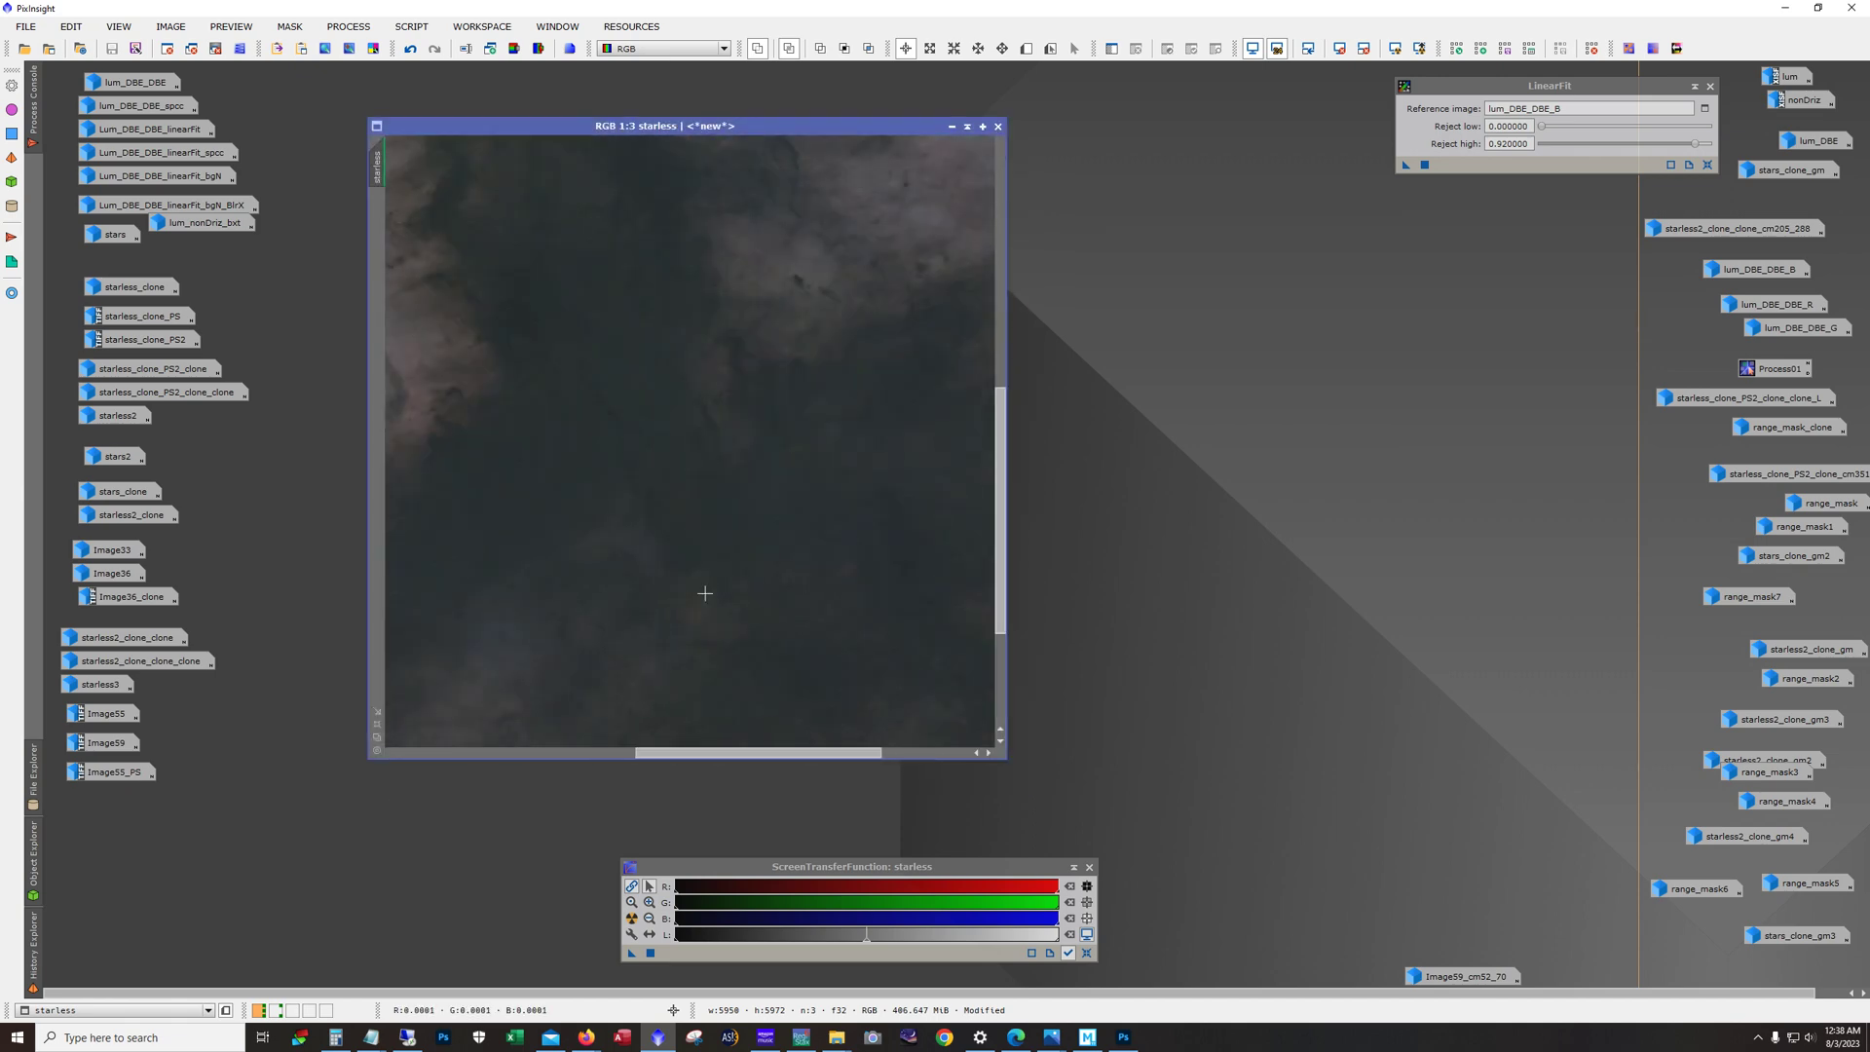
drag(1000, 760, 1323, 933)
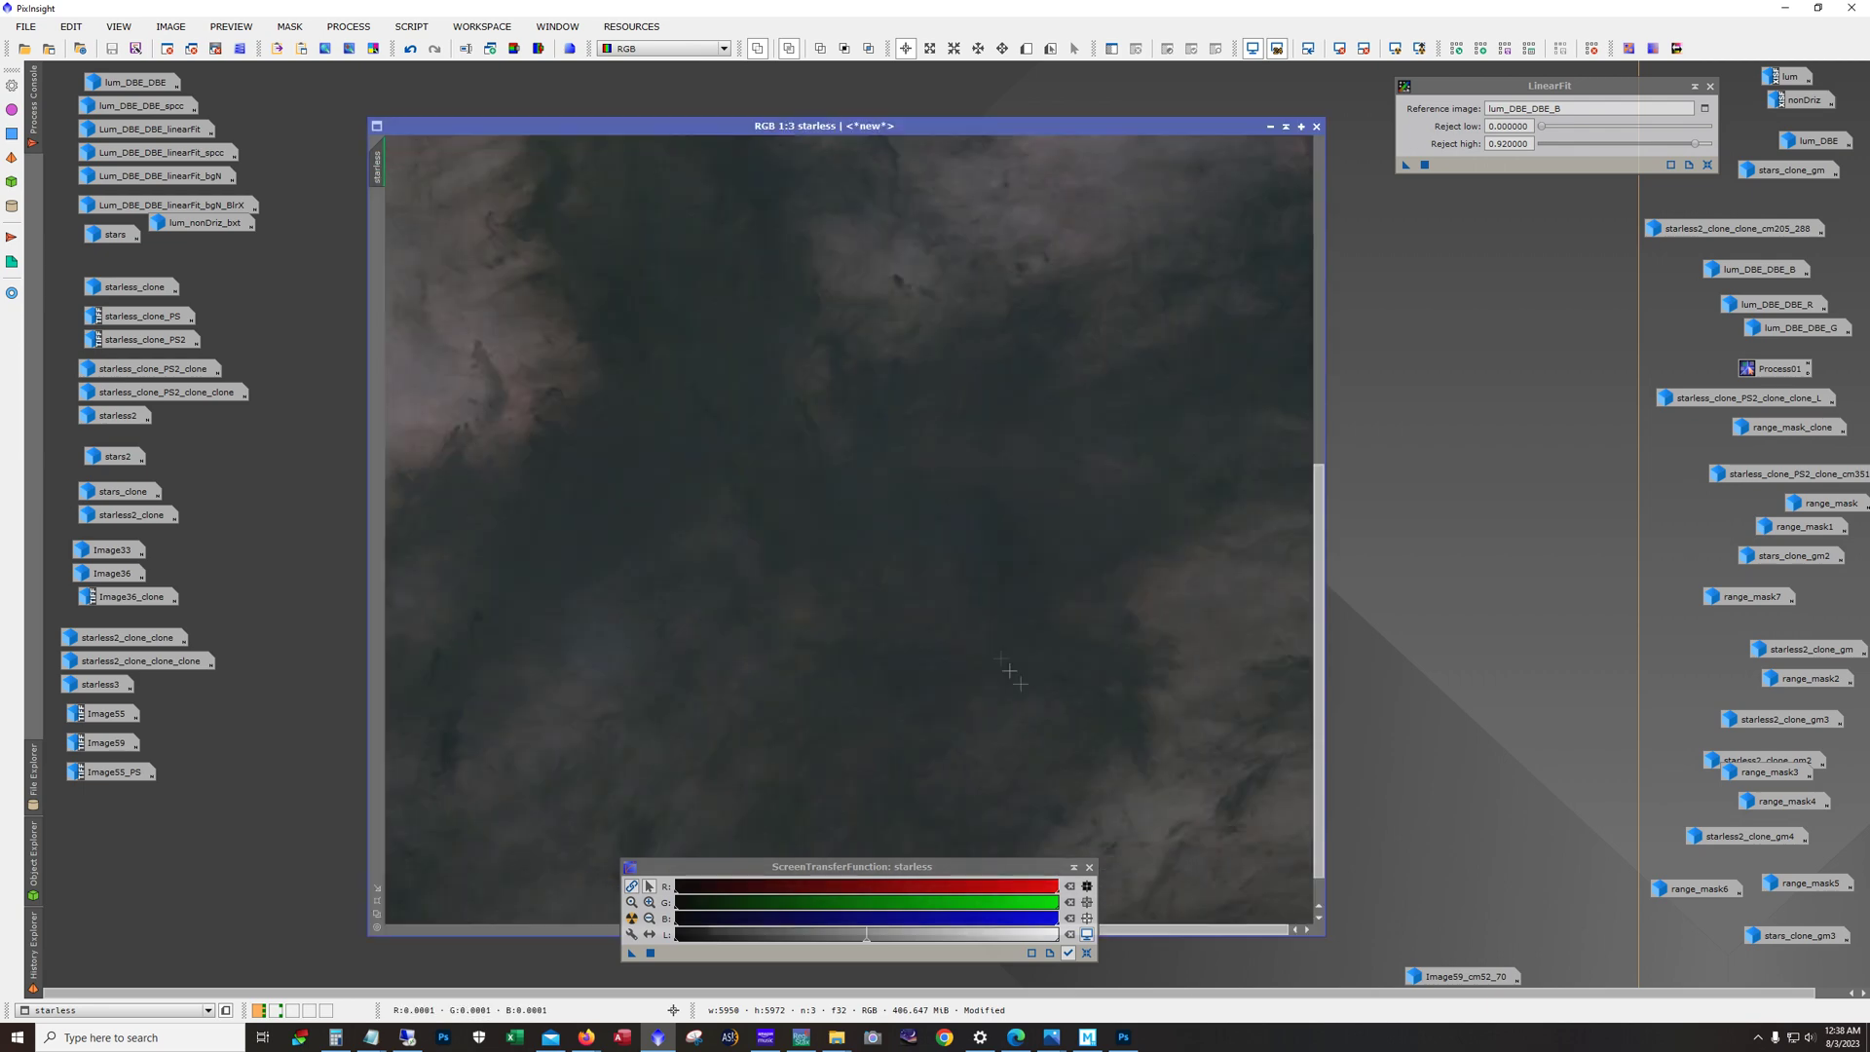
click(1089, 867)
drag(1326, 680, 1325, 499)
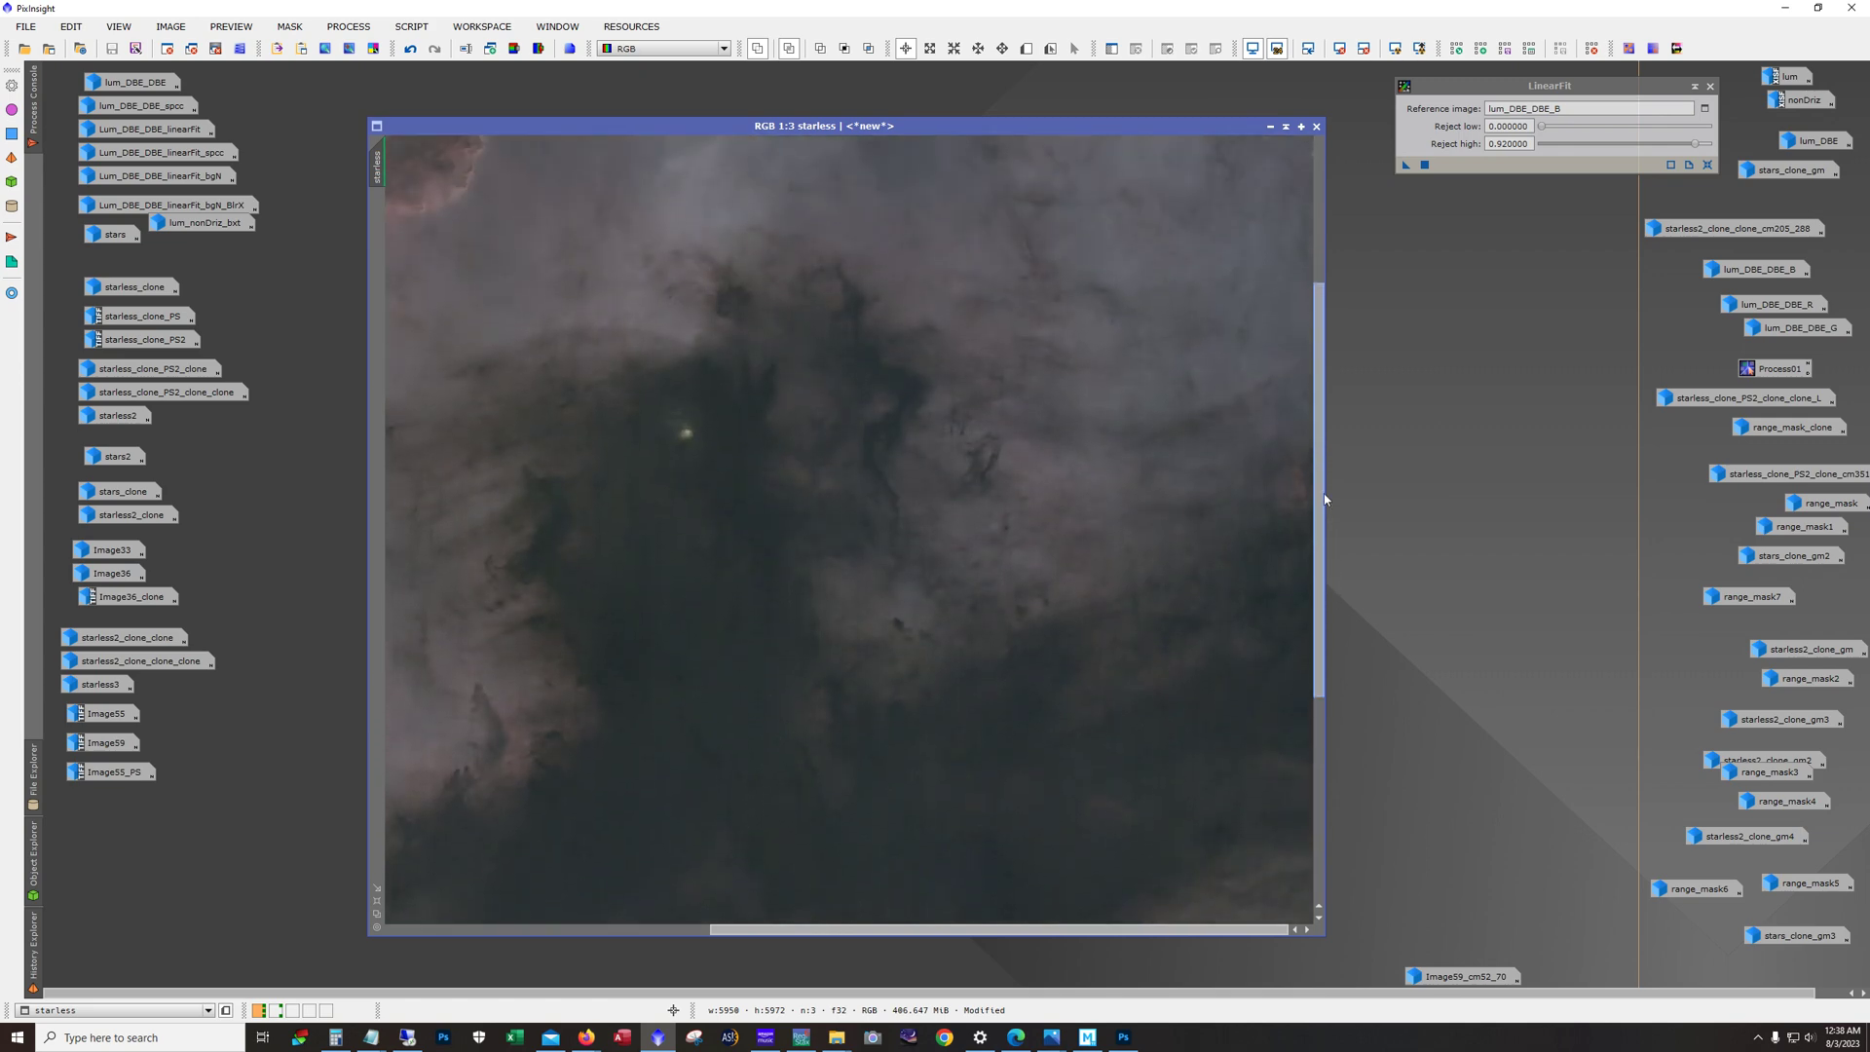
drag(1325, 500, 1323, 702)
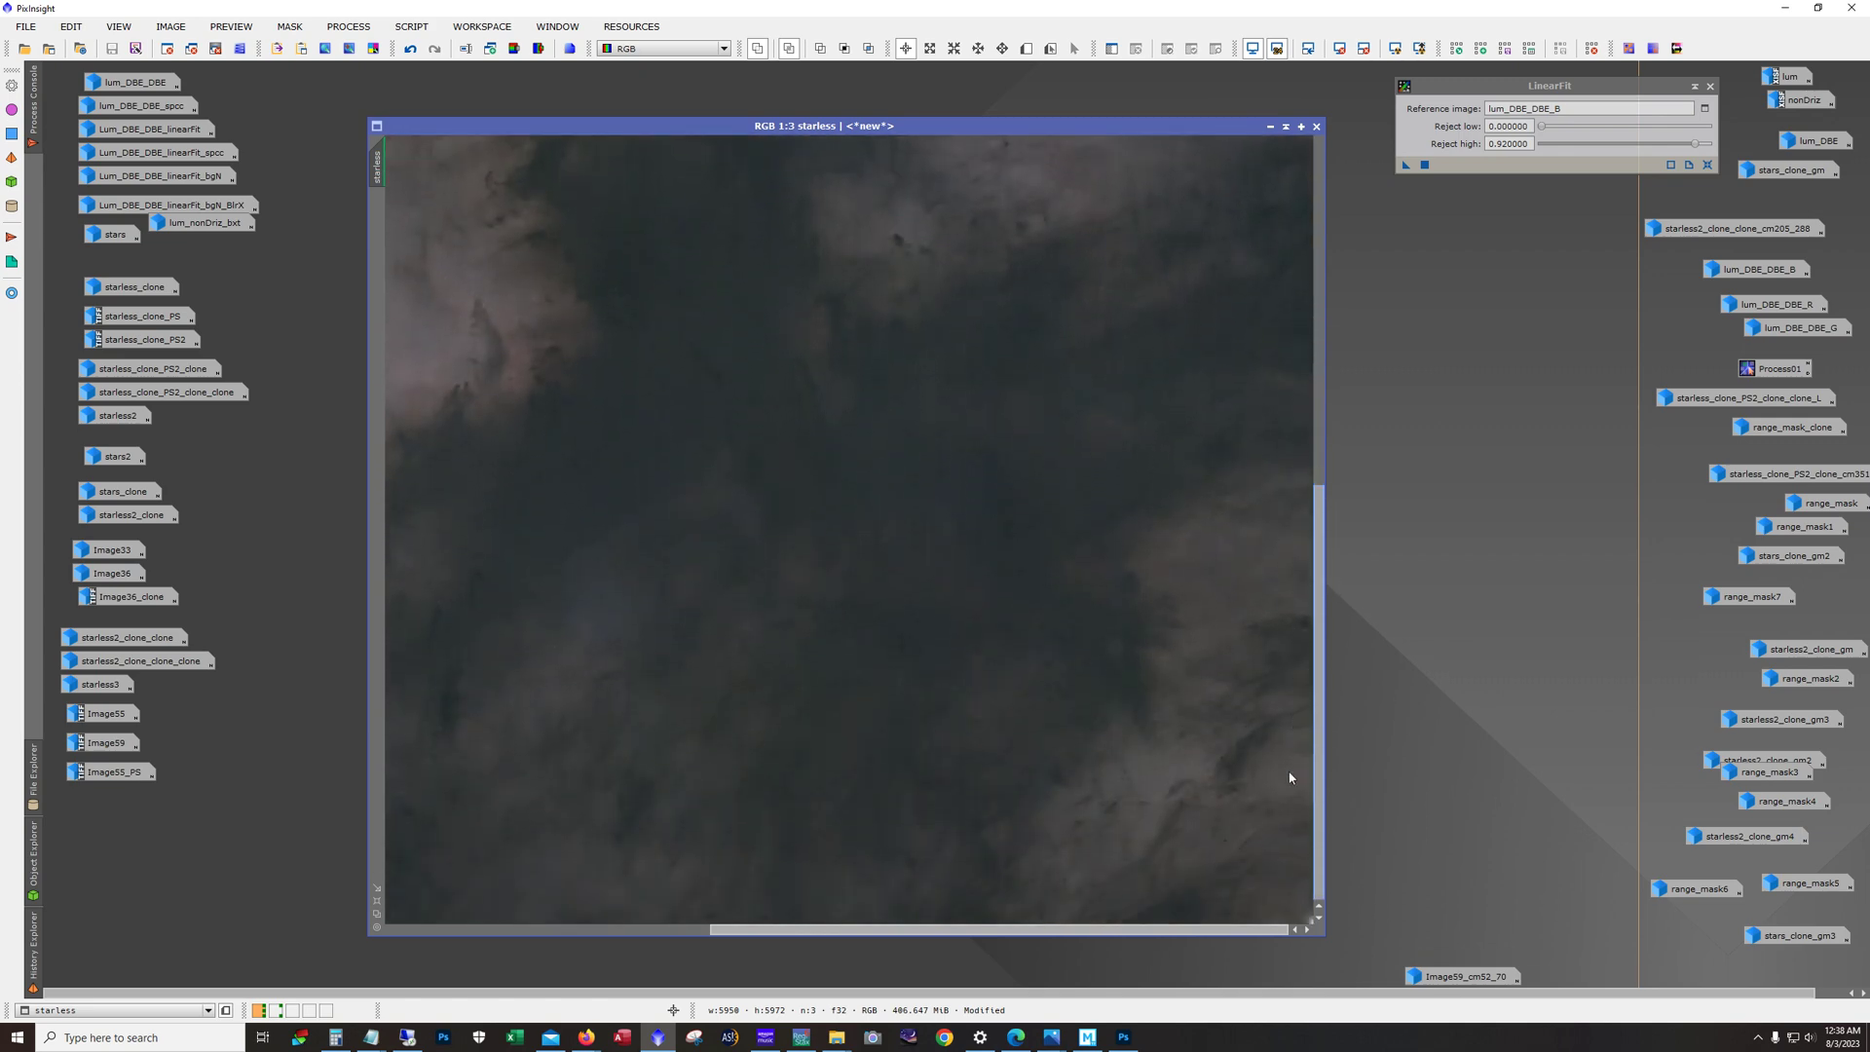
scroll(677, 658, down, 2)
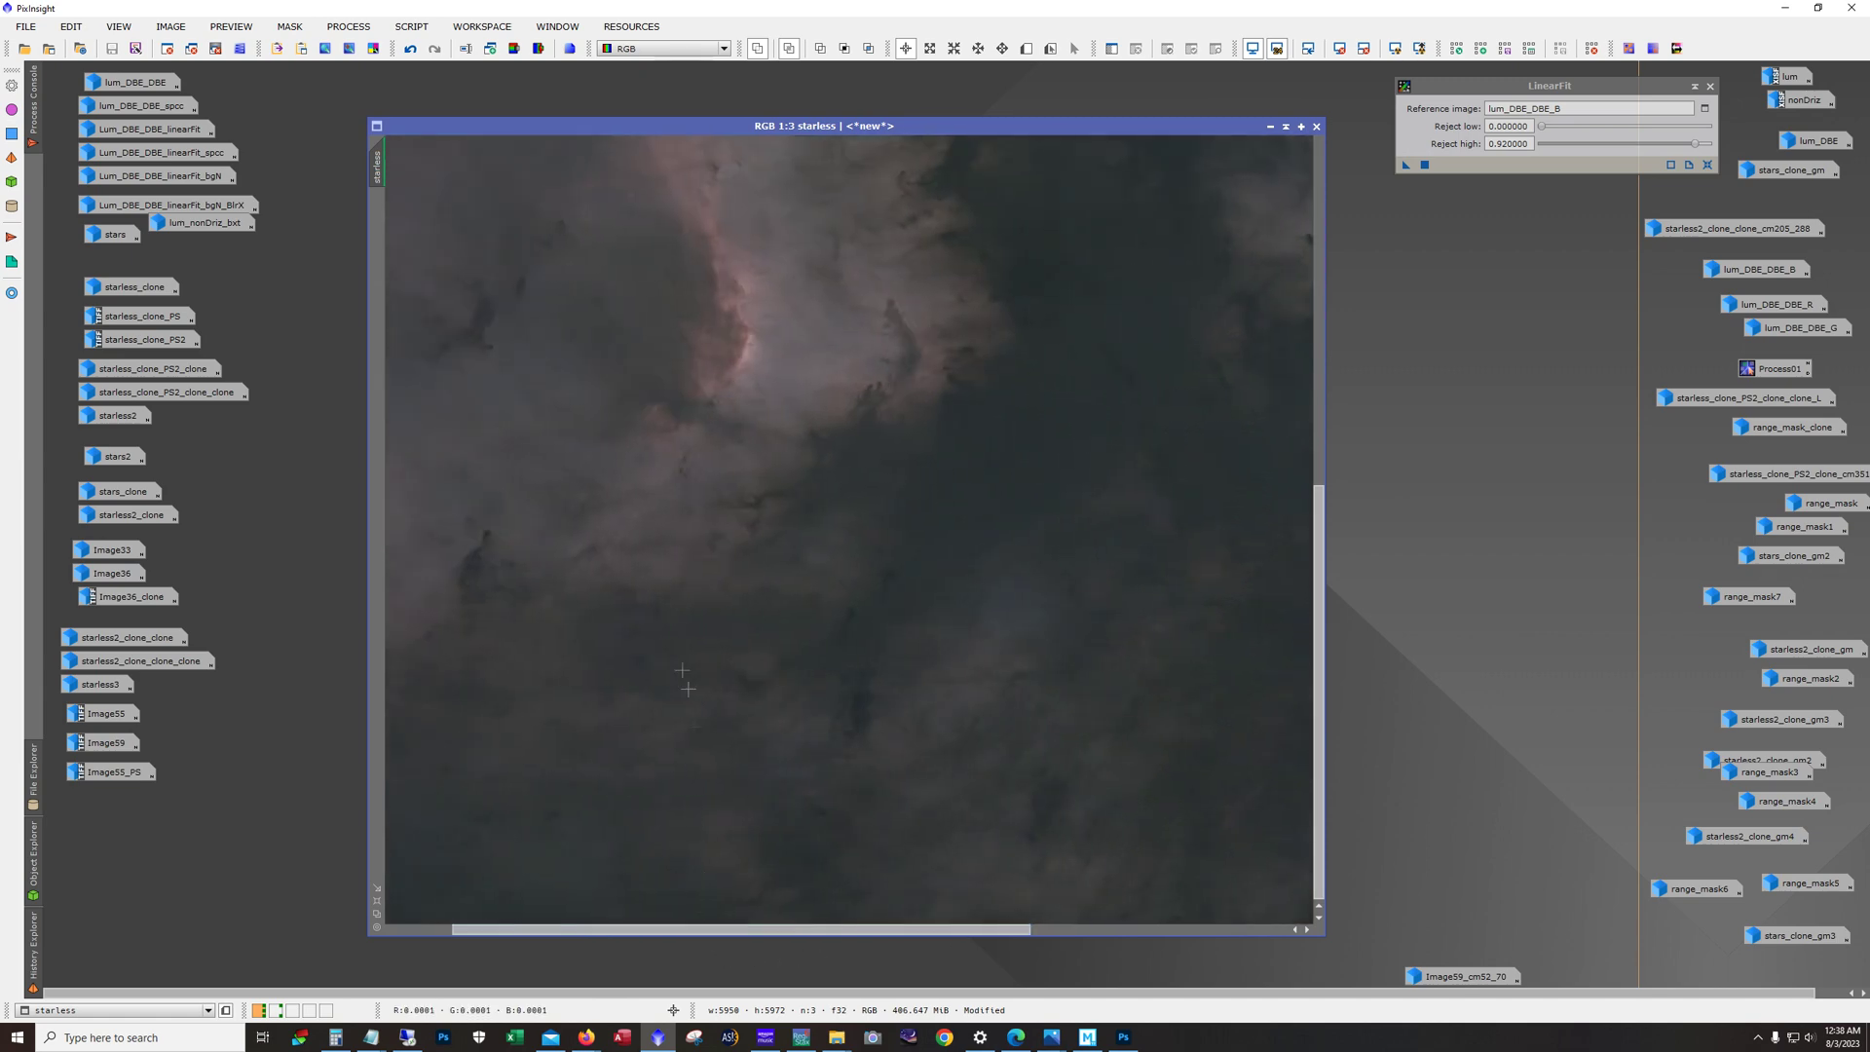
scroll(677, 657, down, 3)
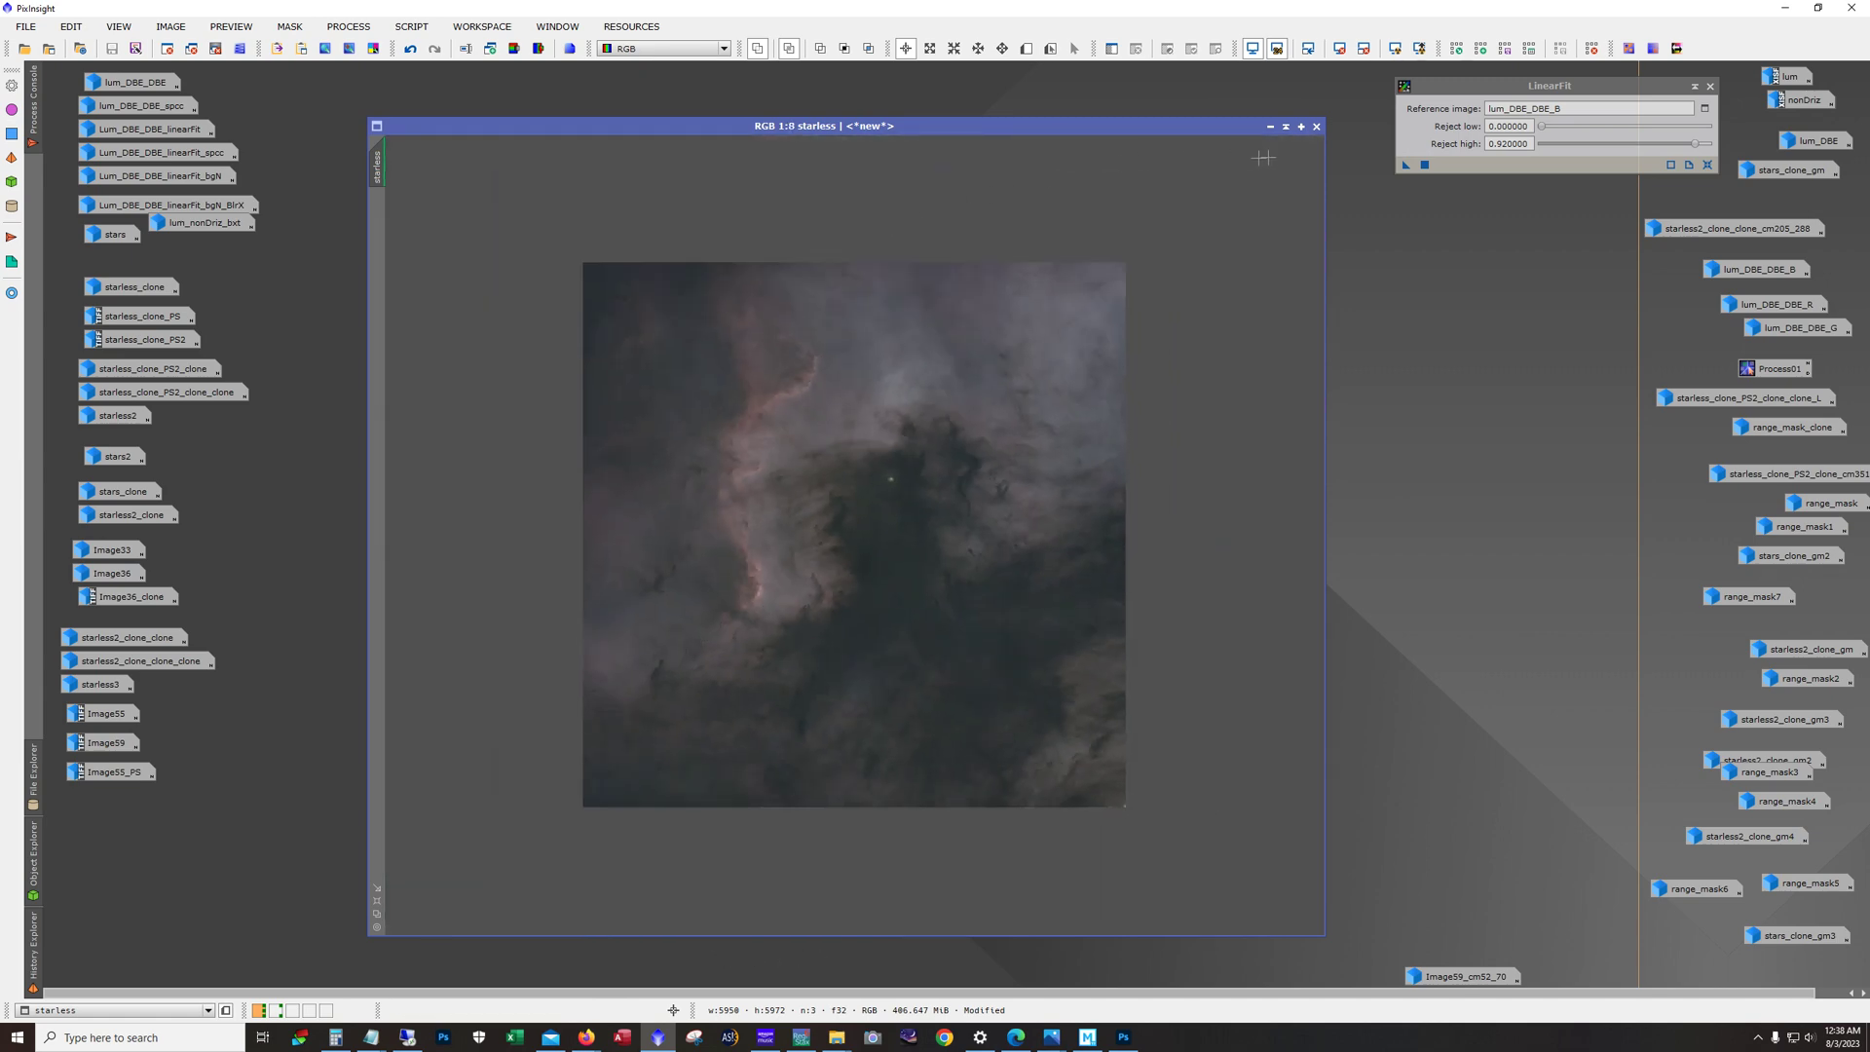
click(1287, 127)
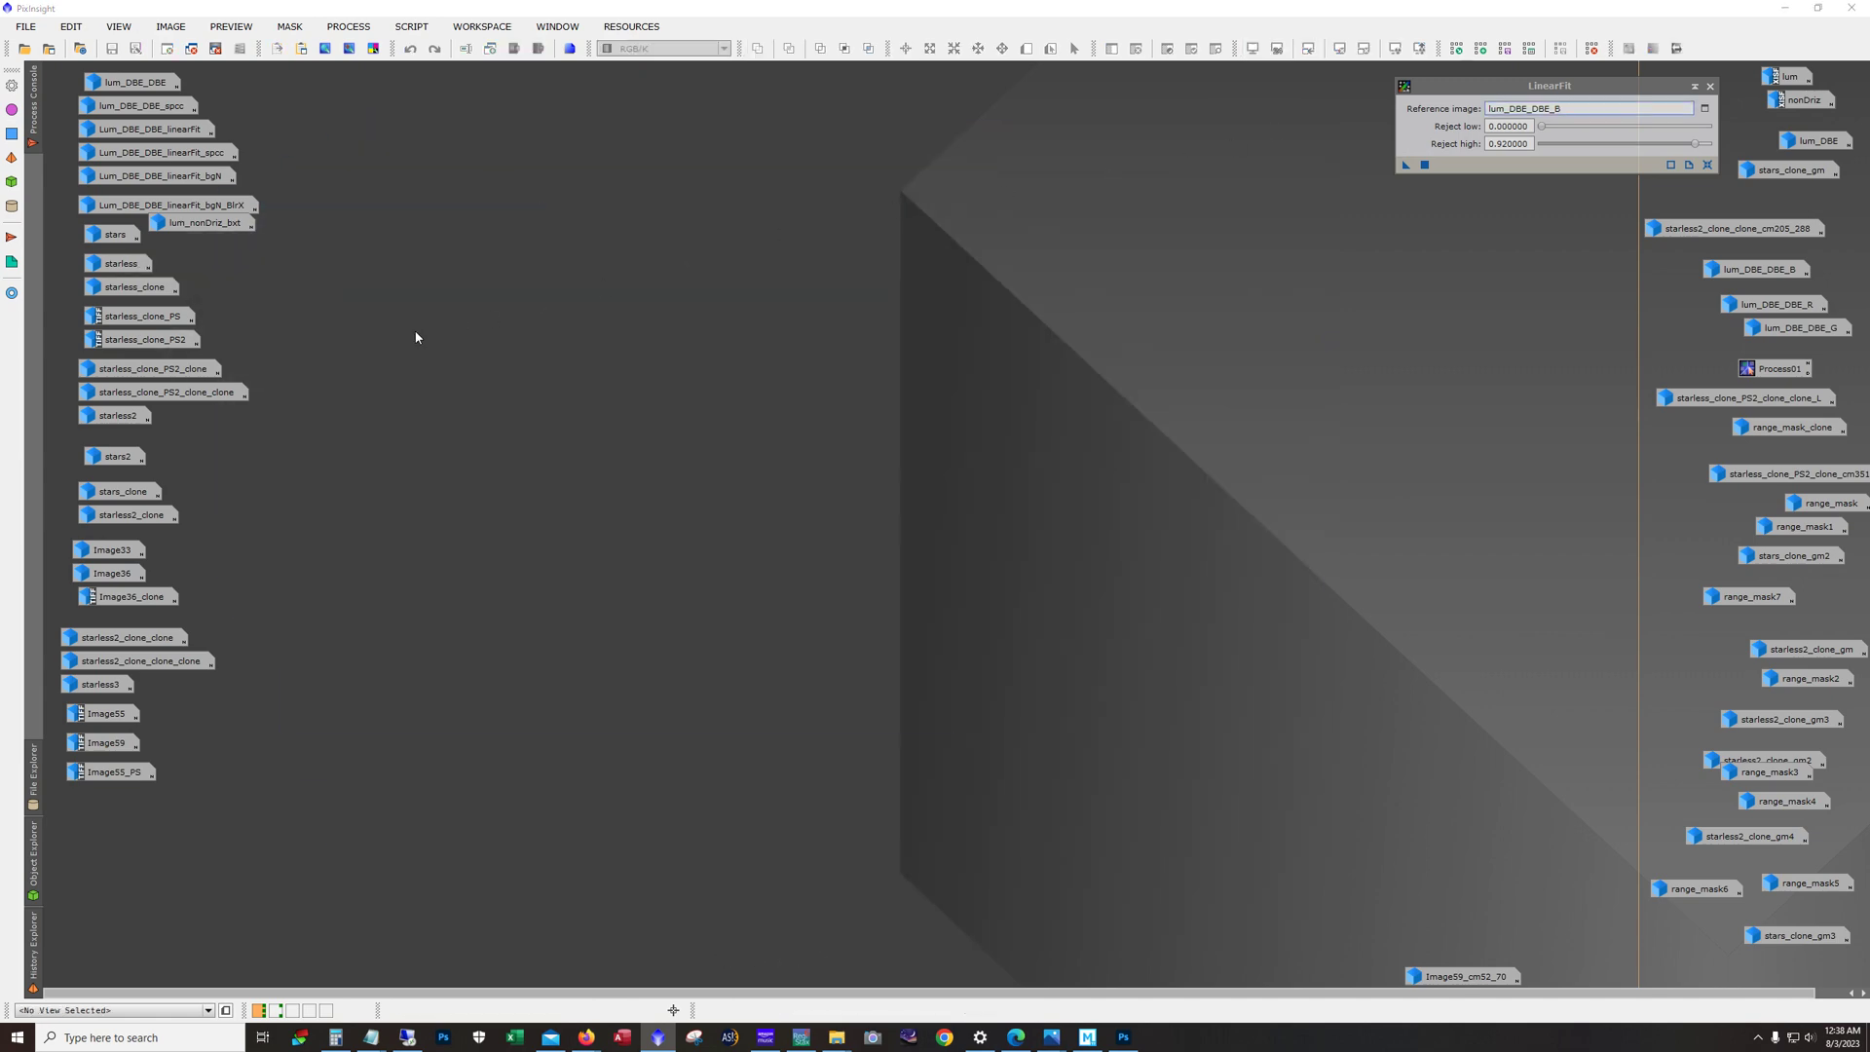
Step: Open starless_clone and toggle Undo/Redo between stretches, ending on the stronger contrasty stretch
double_click(137, 289)
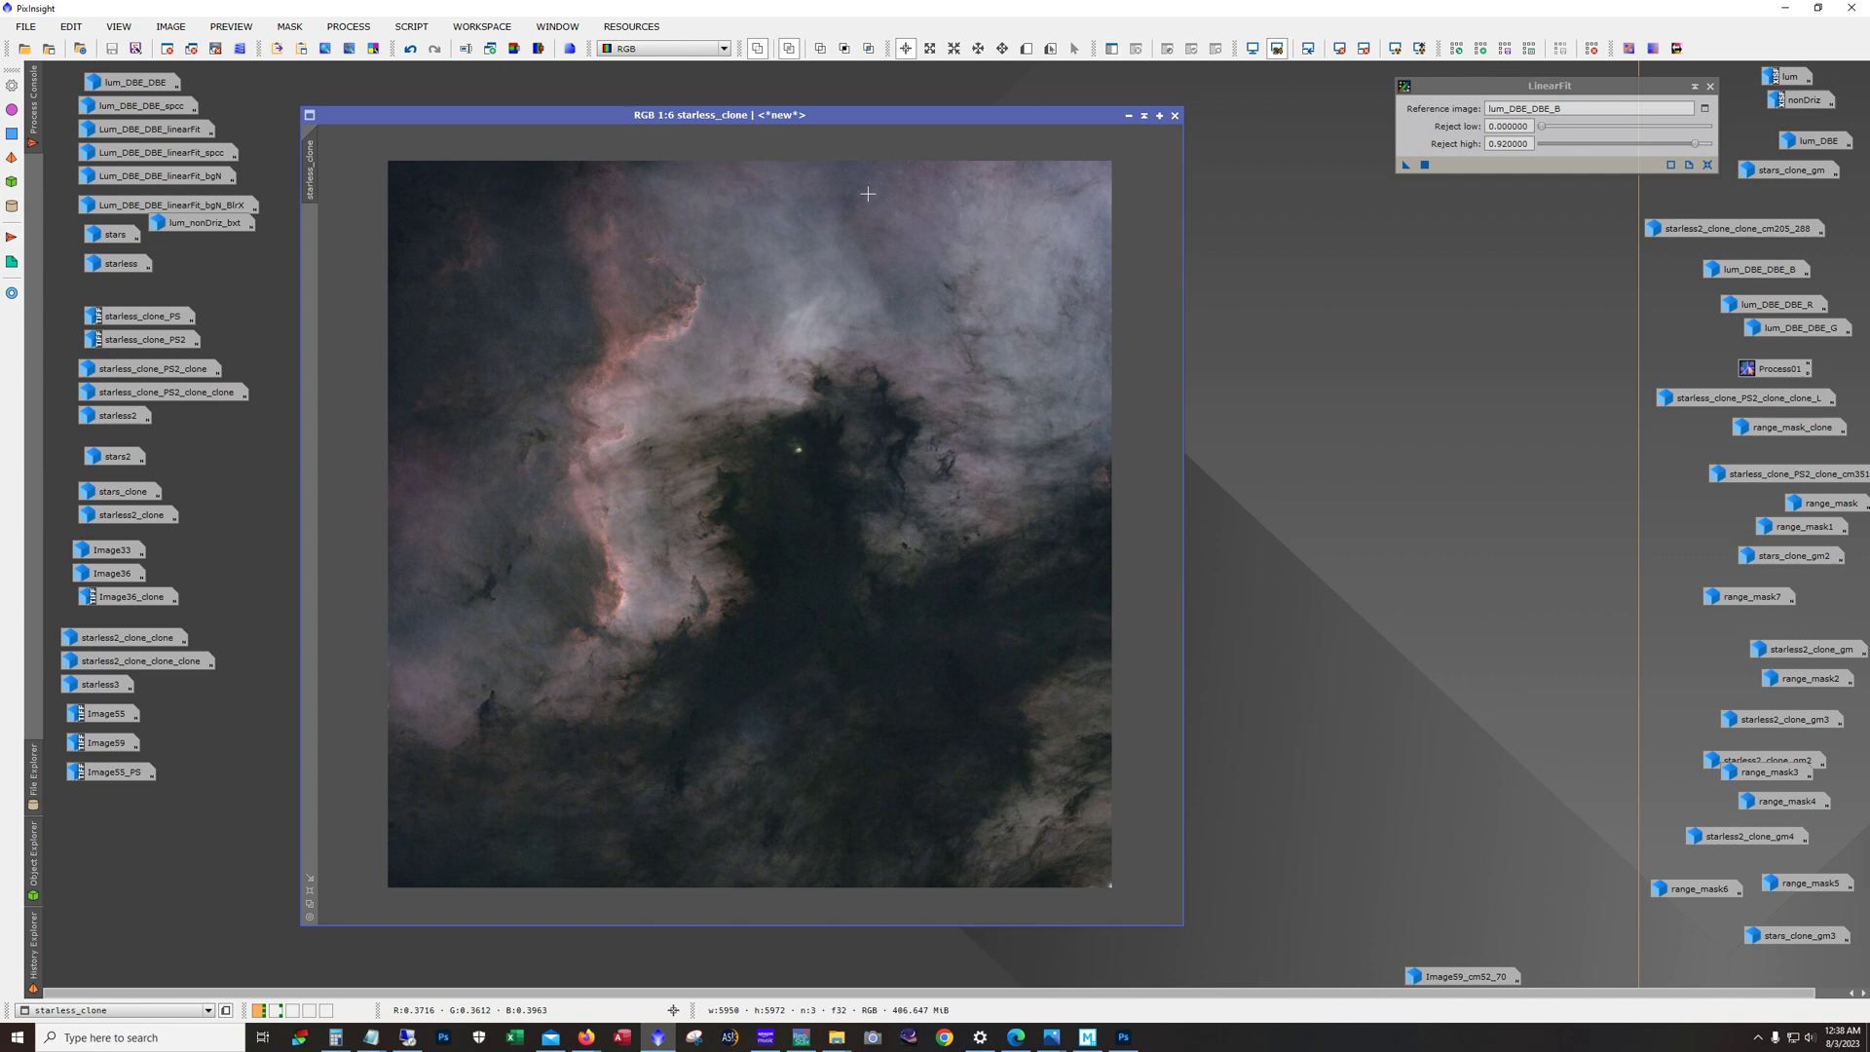
click(410, 49)
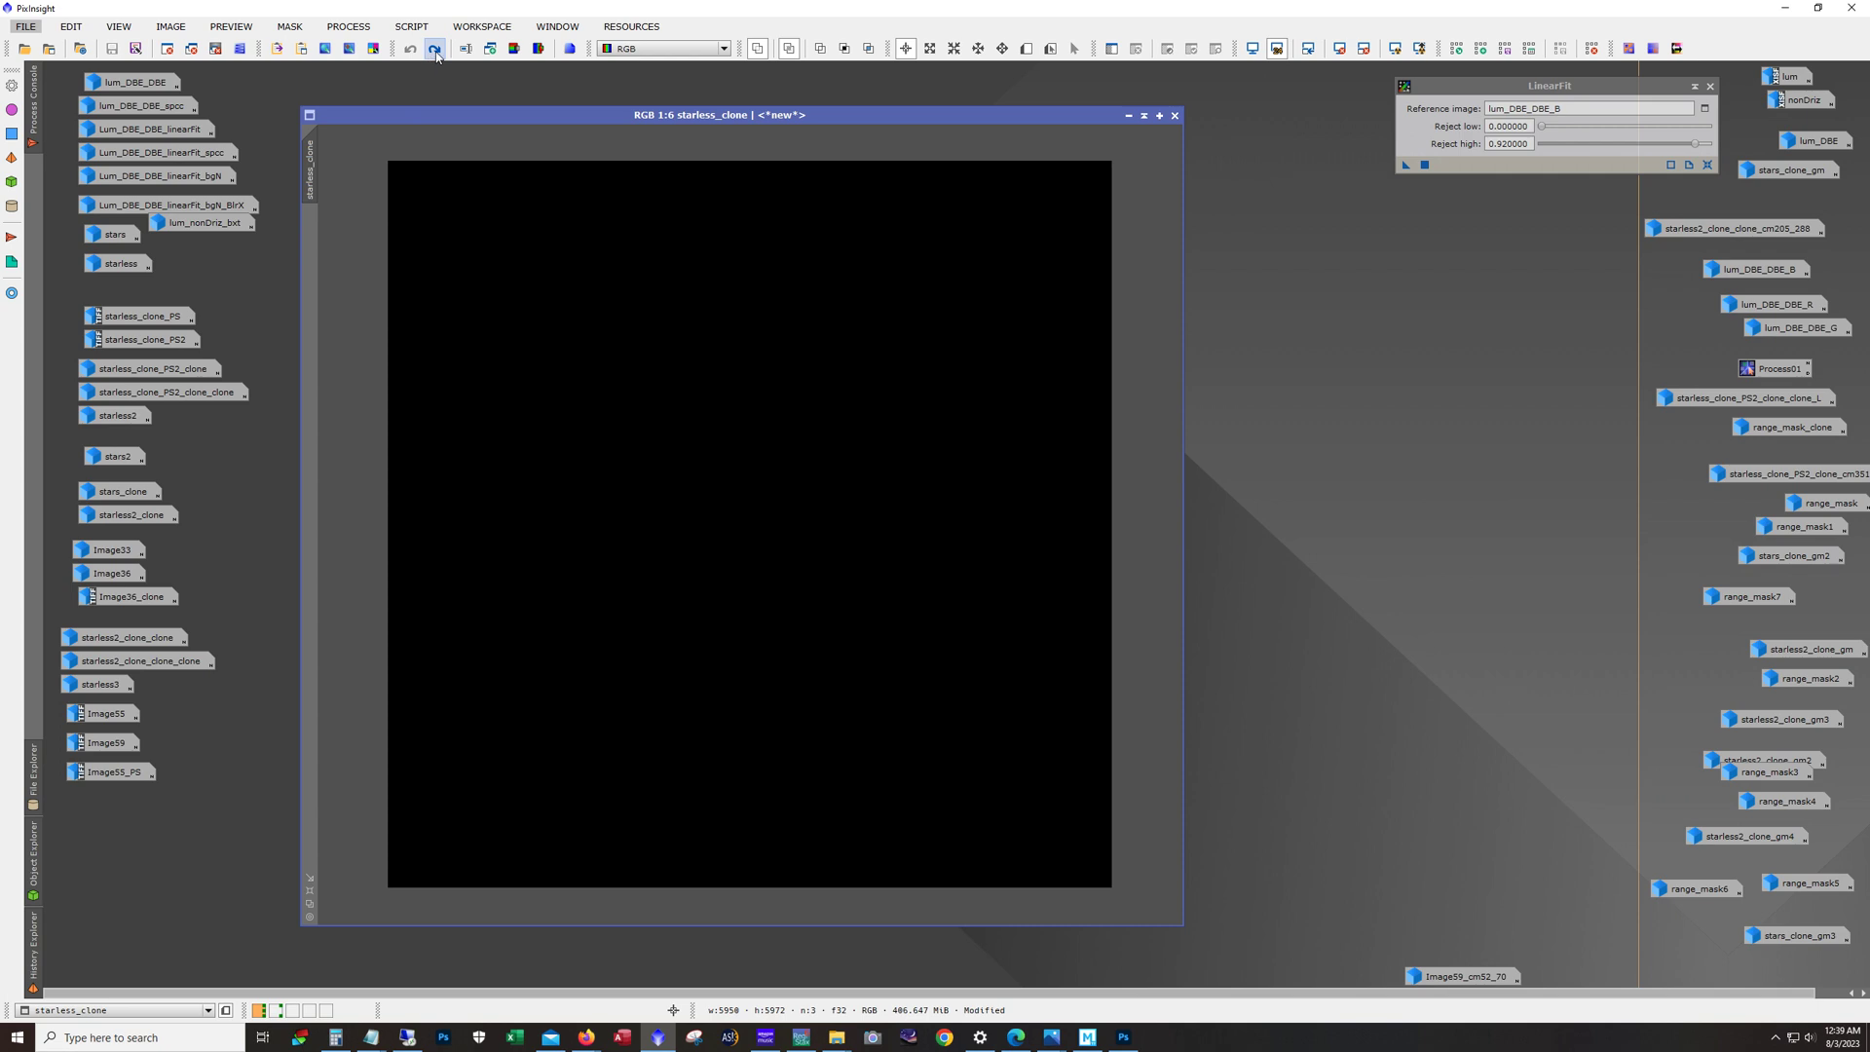
click(436, 54)
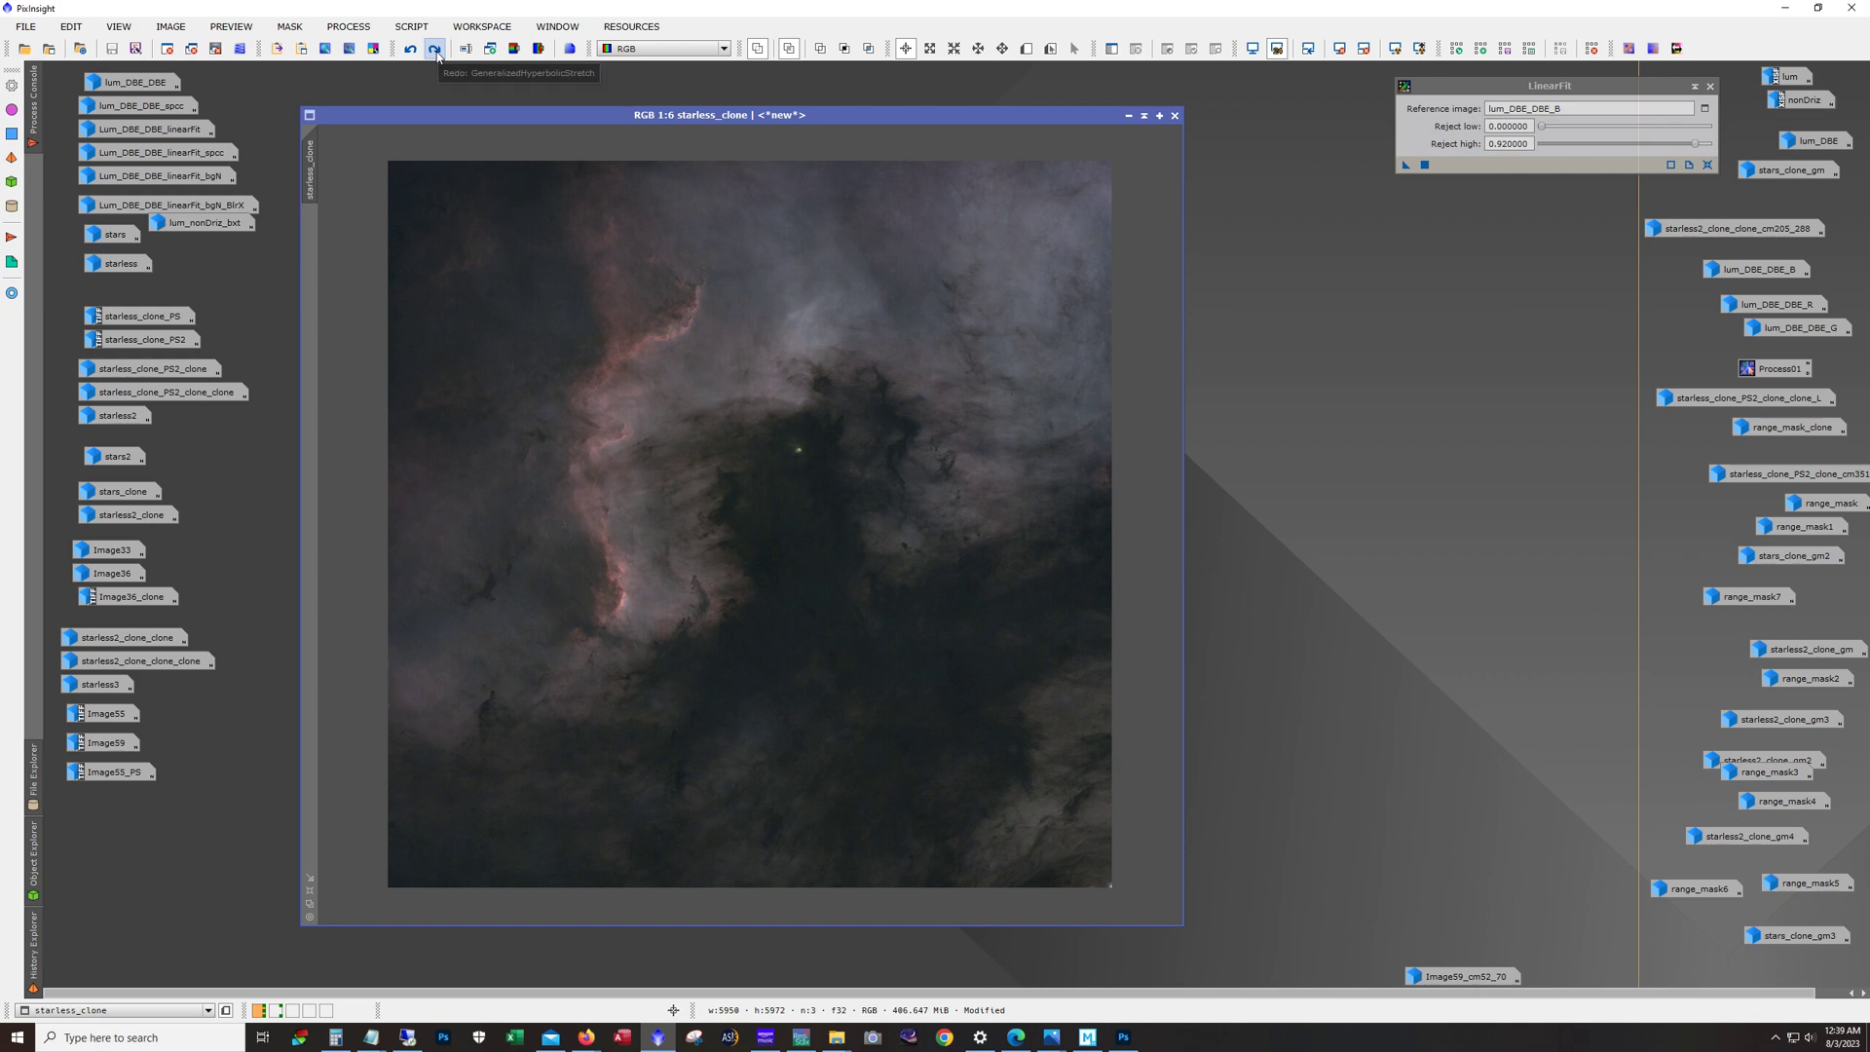
click(436, 54)
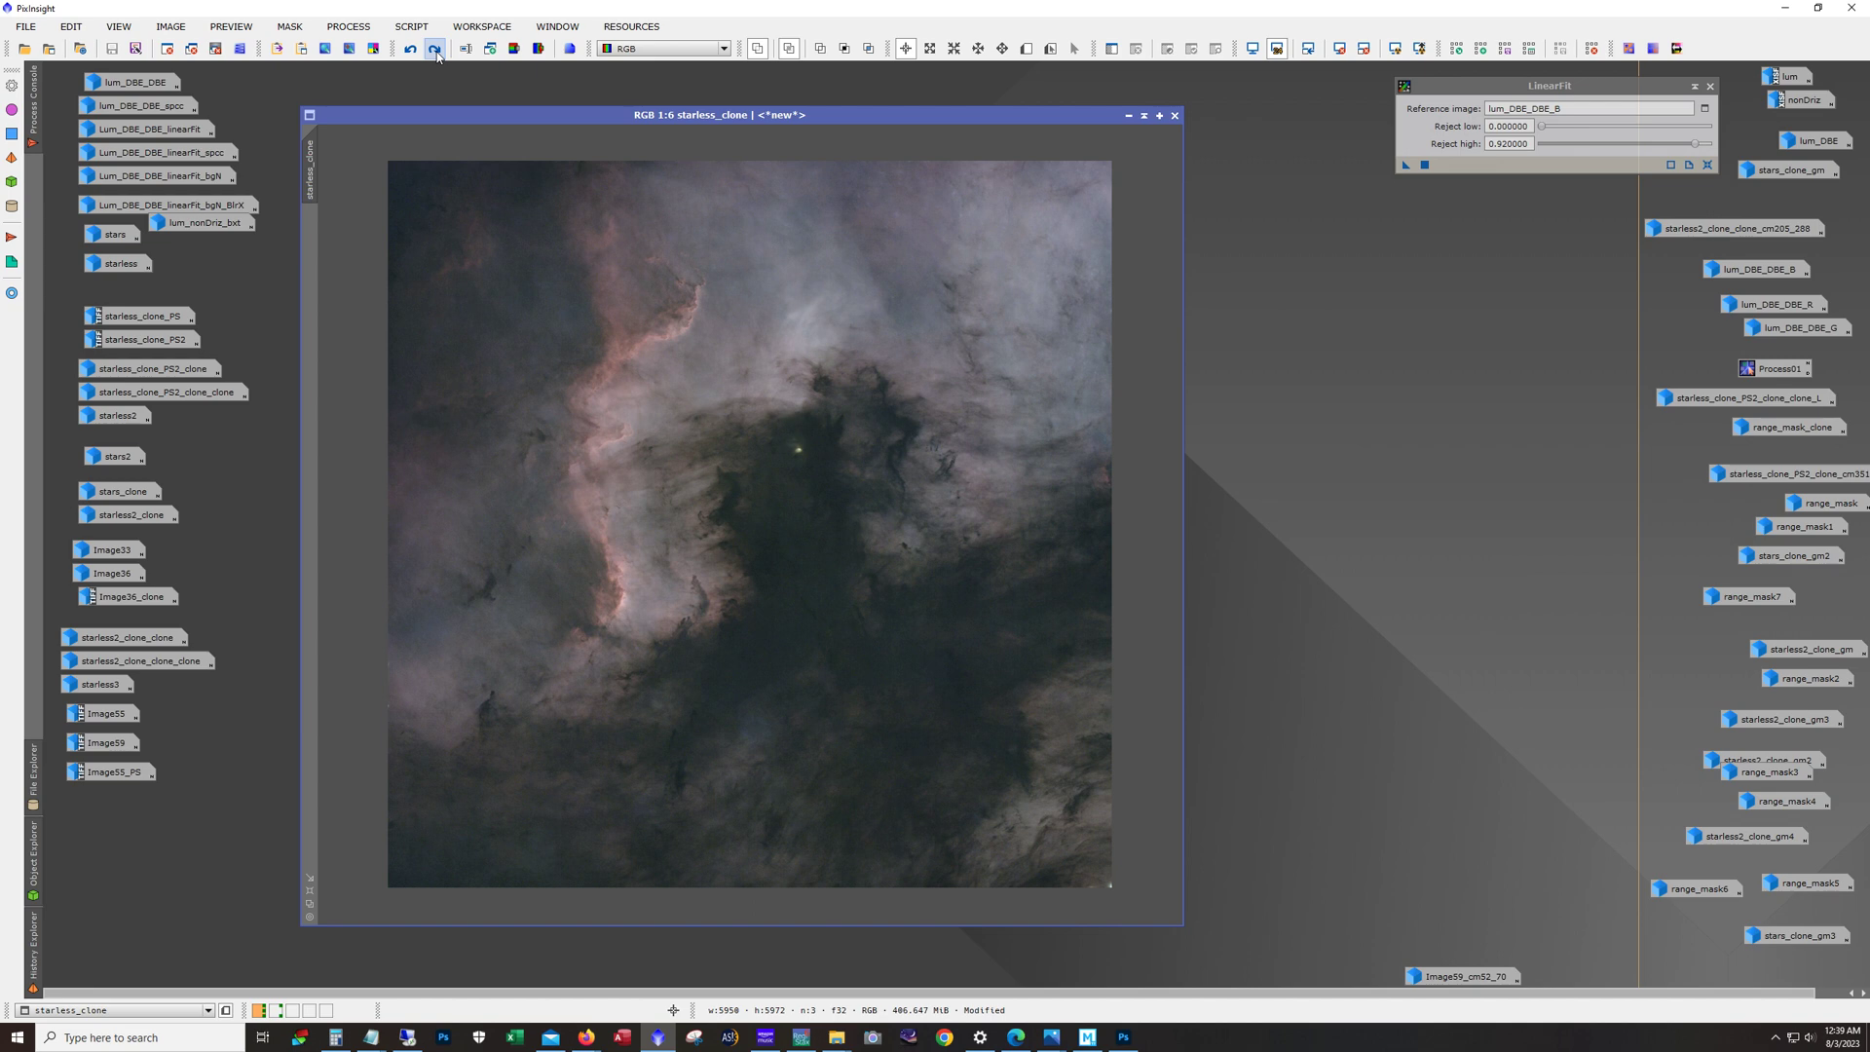
click(436, 54)
click(410, 49)
click(435, 50)
Step: Review the GeneralizedHyperbolicStretch histogram for starless_clone, close the tool, and iconize the image
click(348, 26)
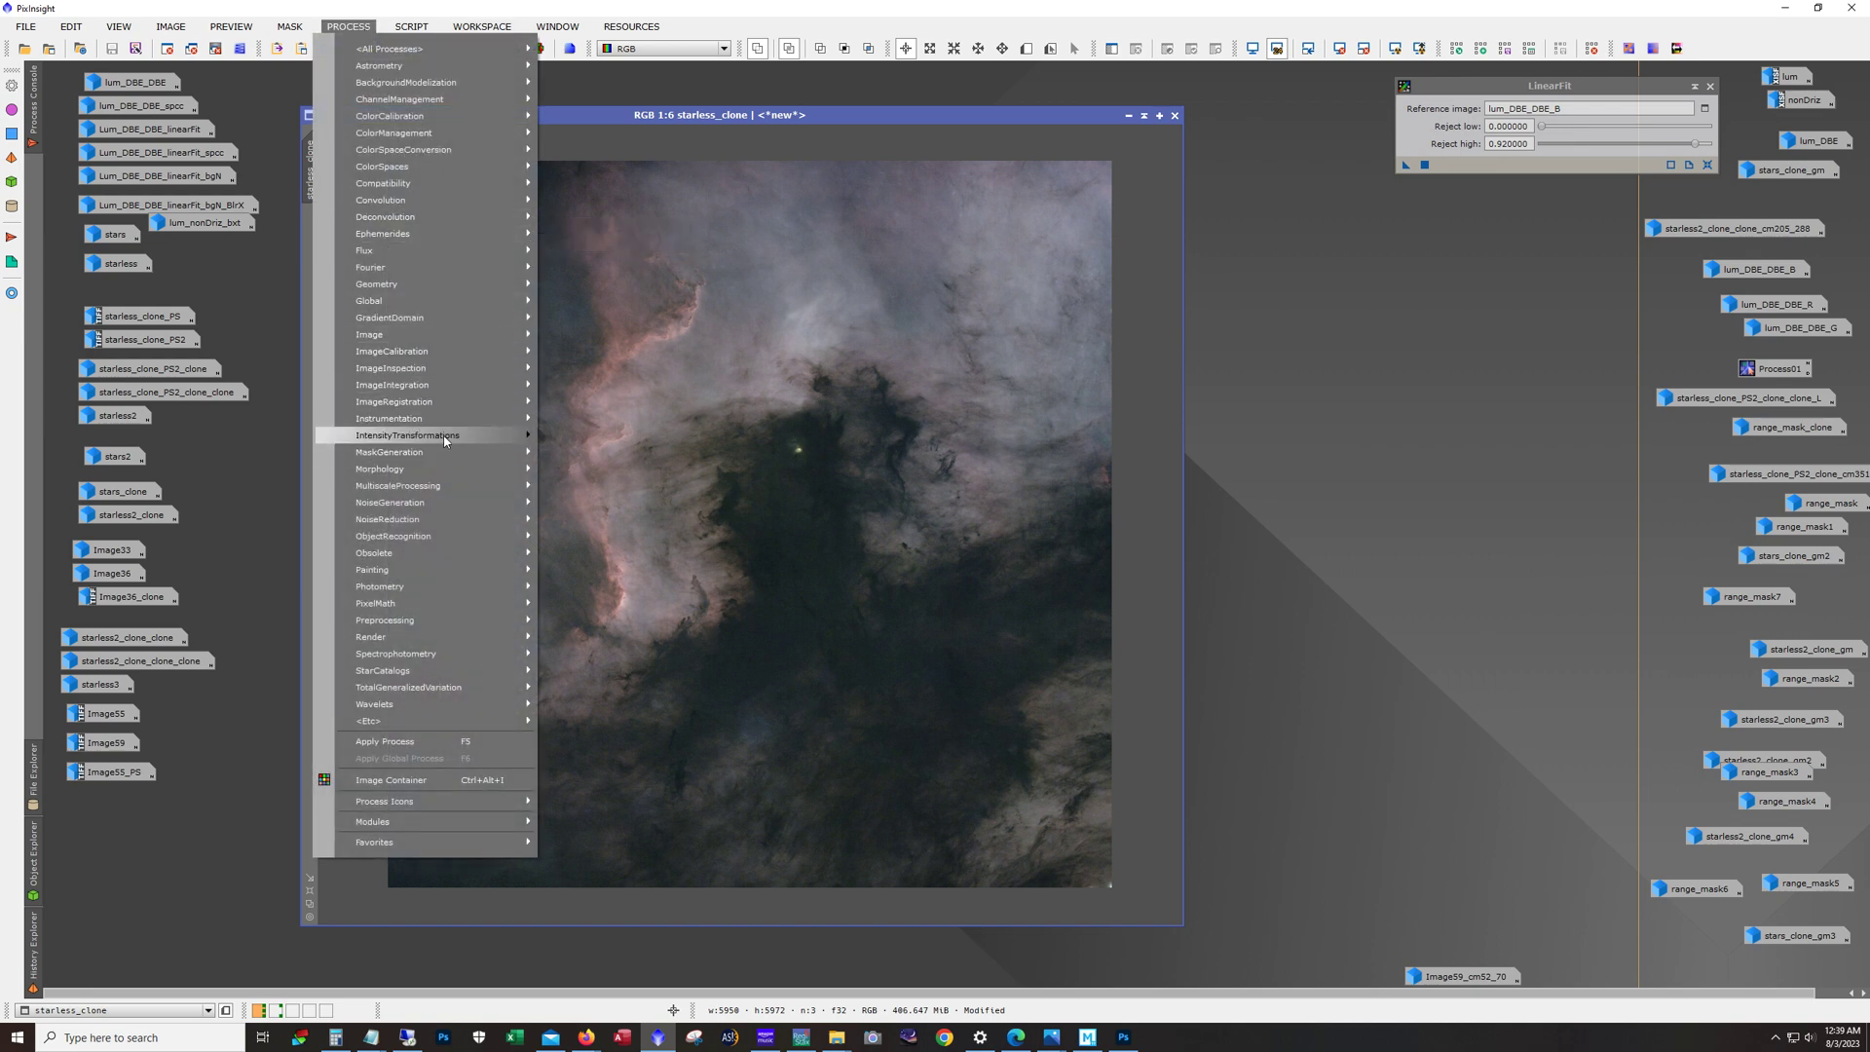
mouse_move(446, 440)
click(635, 569)
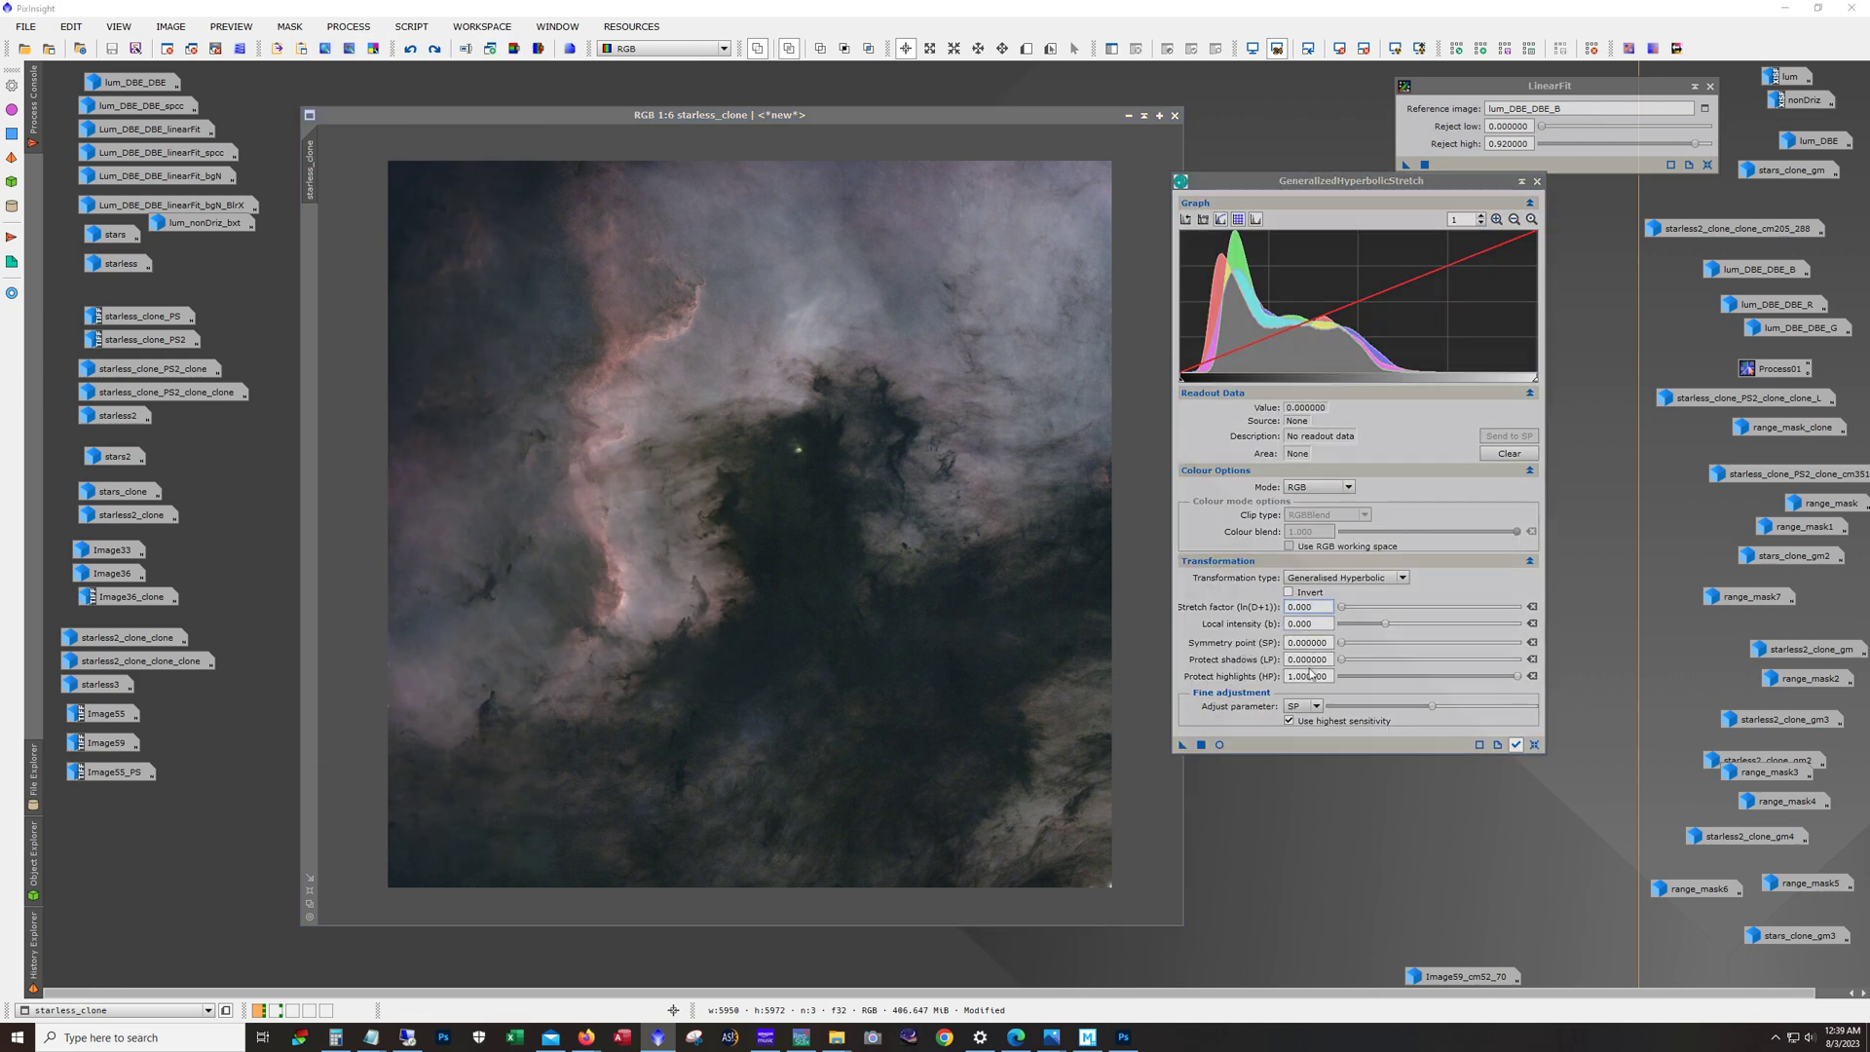
click(429, 49)
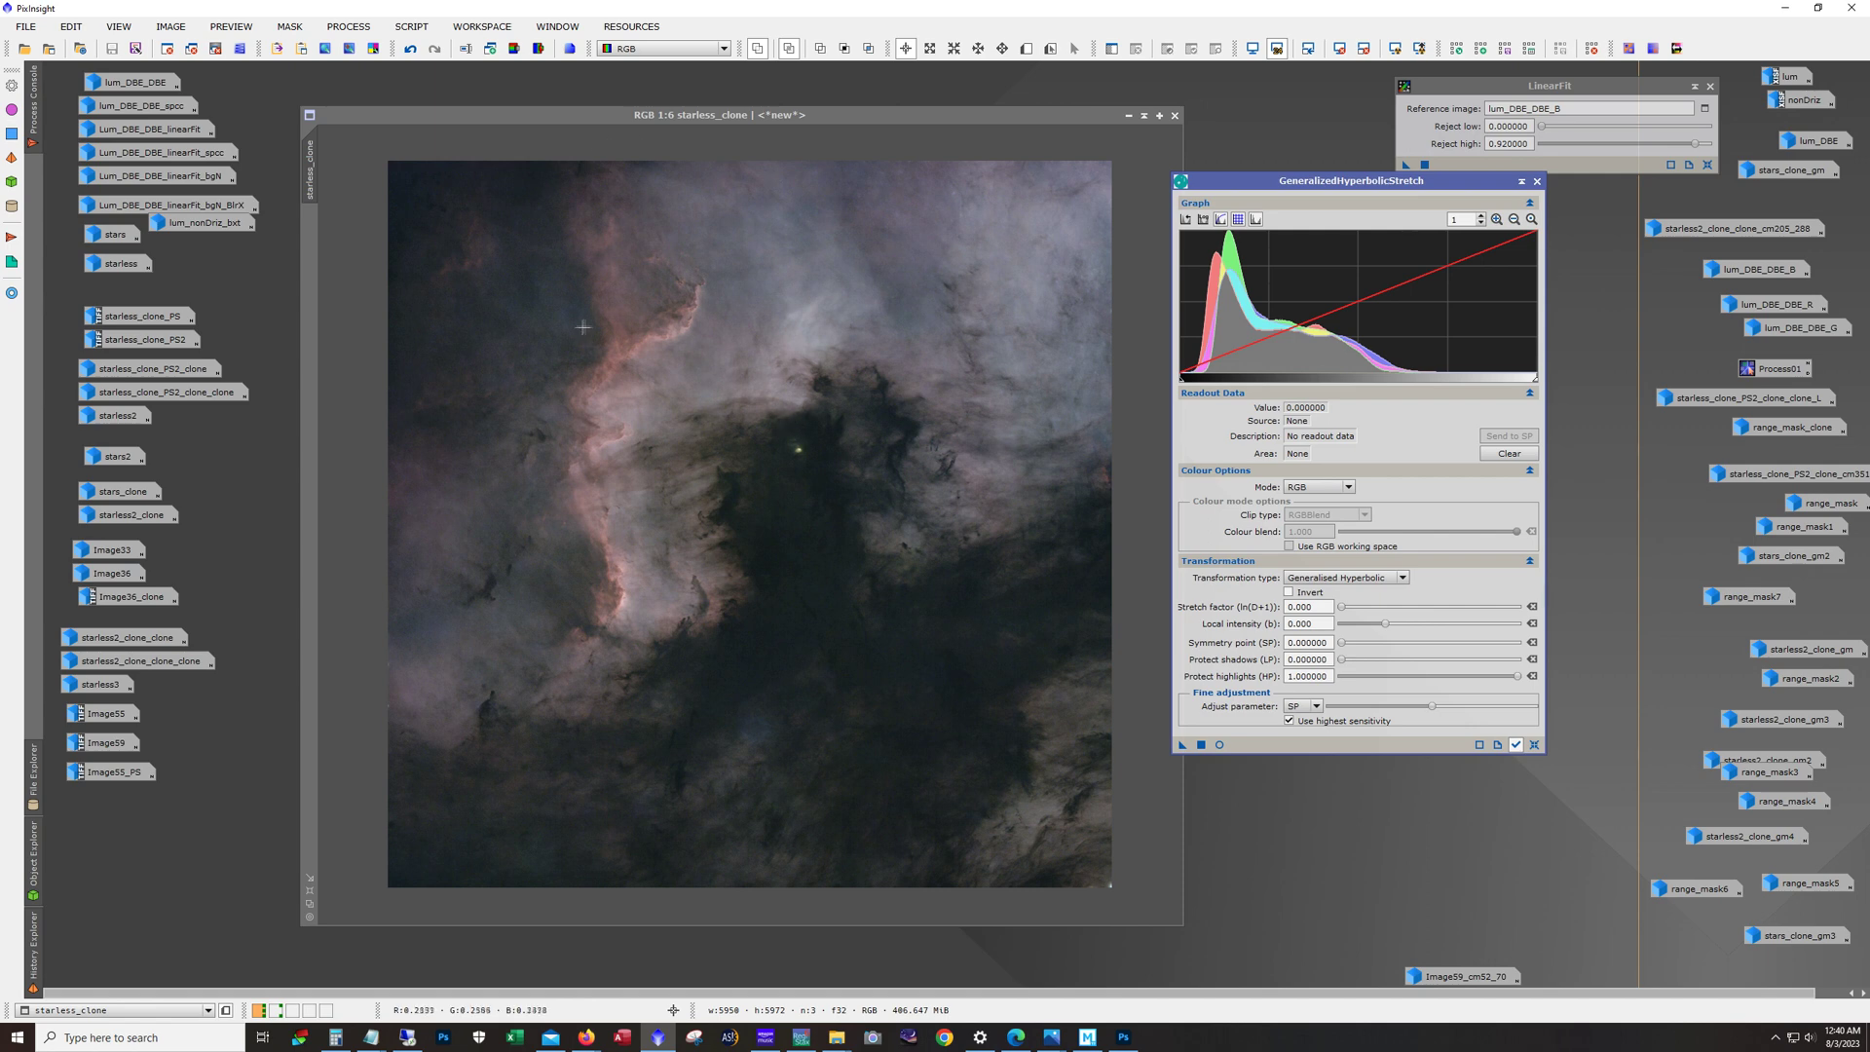
drag(1301, 191, 1330, 194)
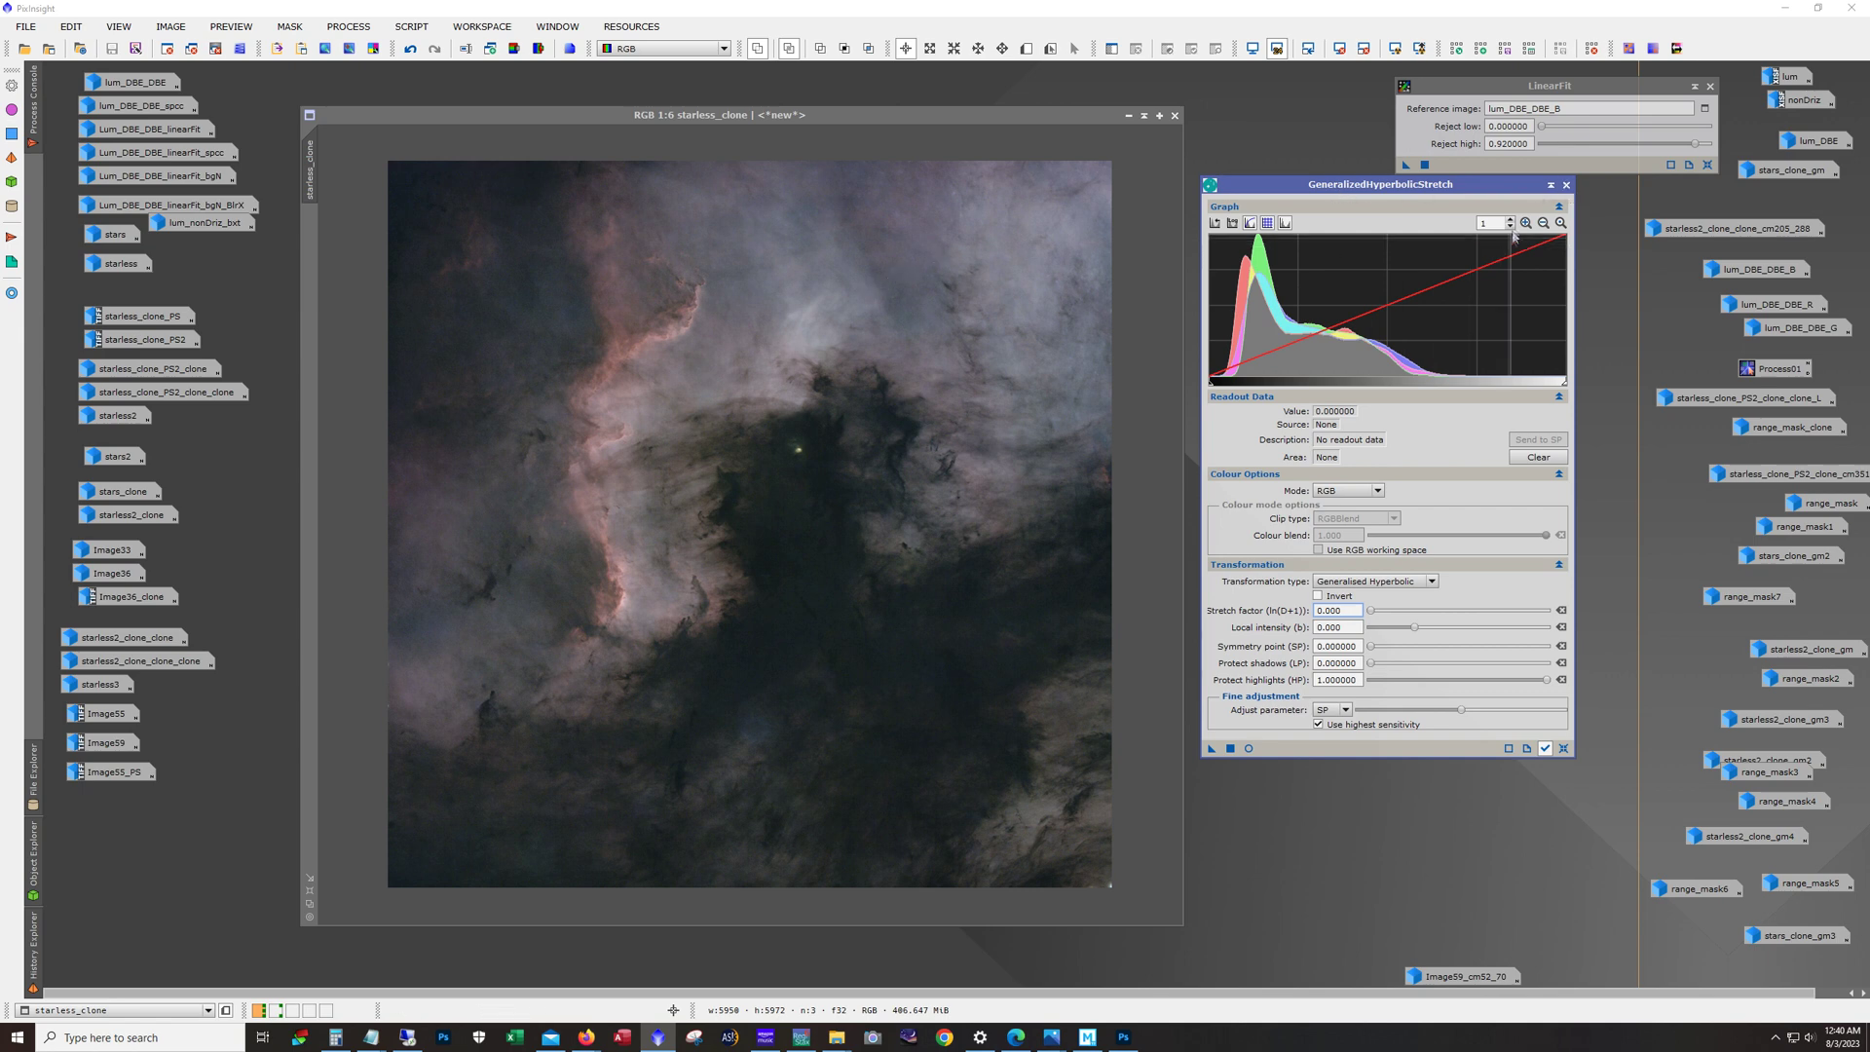
click(1565, 185)
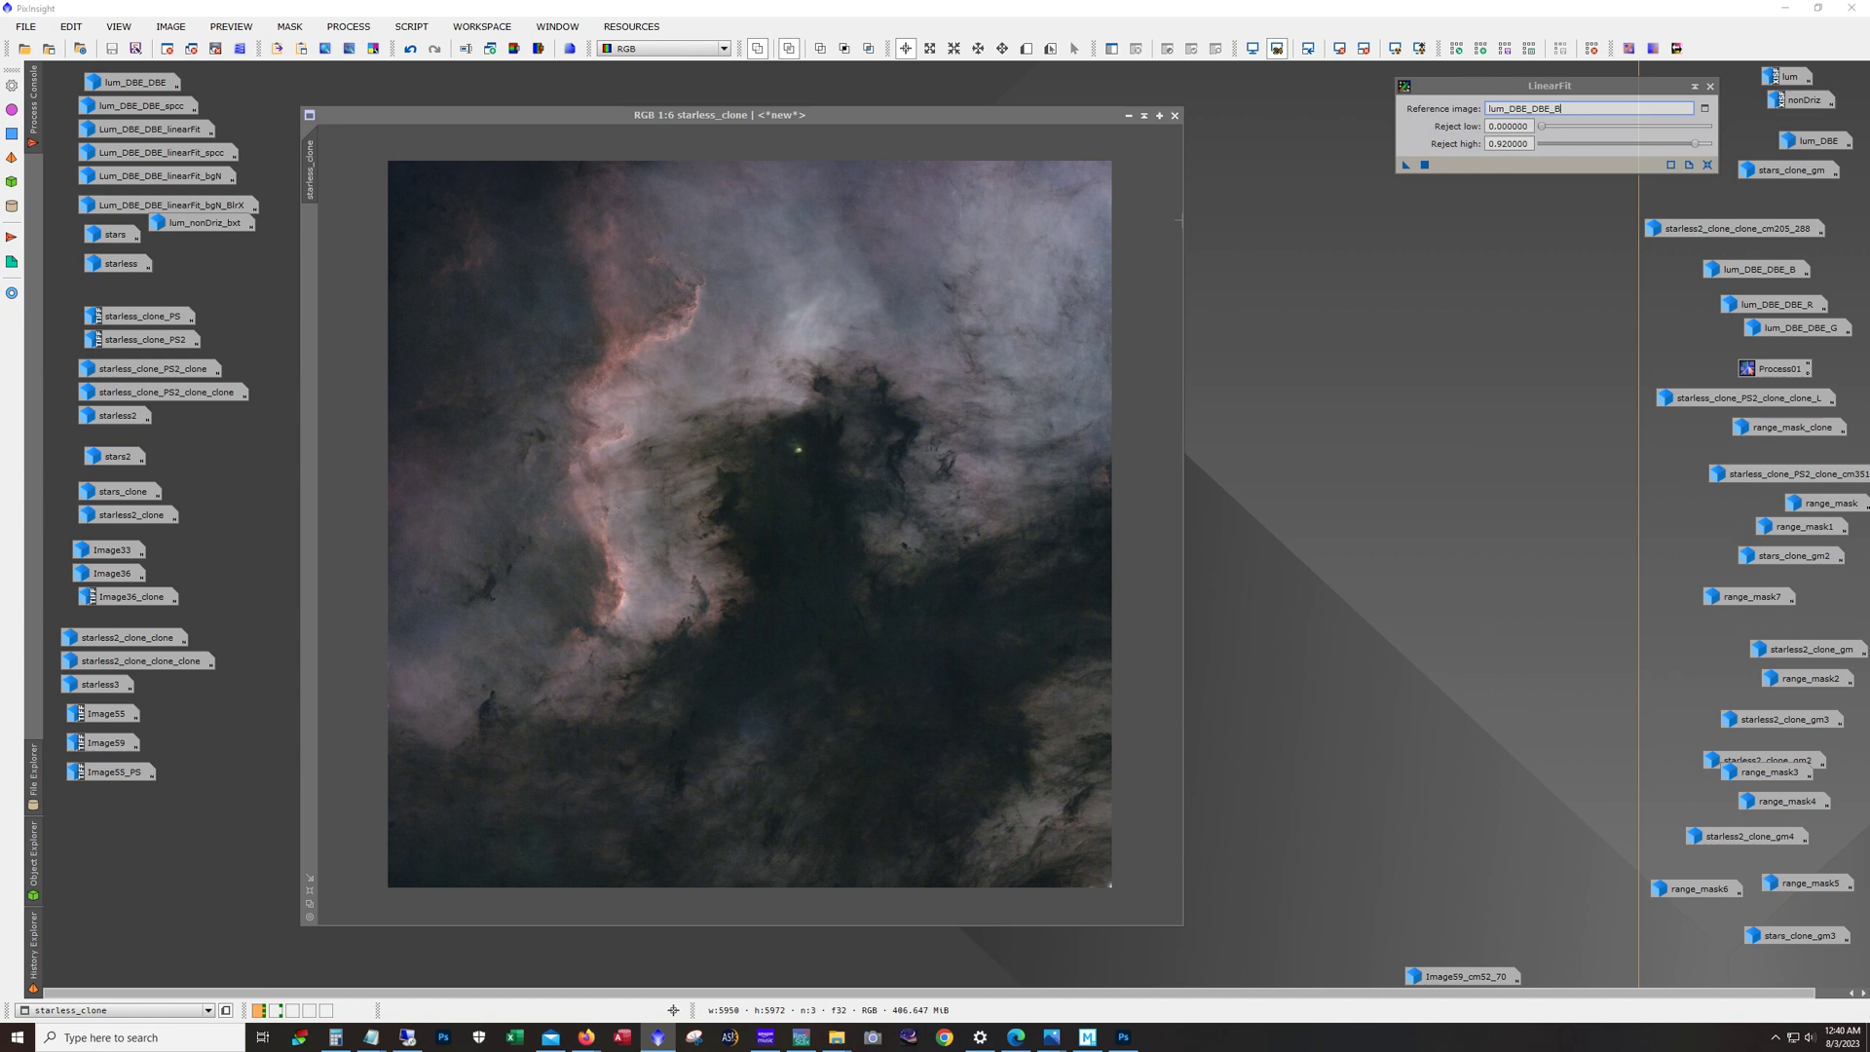
click(1129, 119)
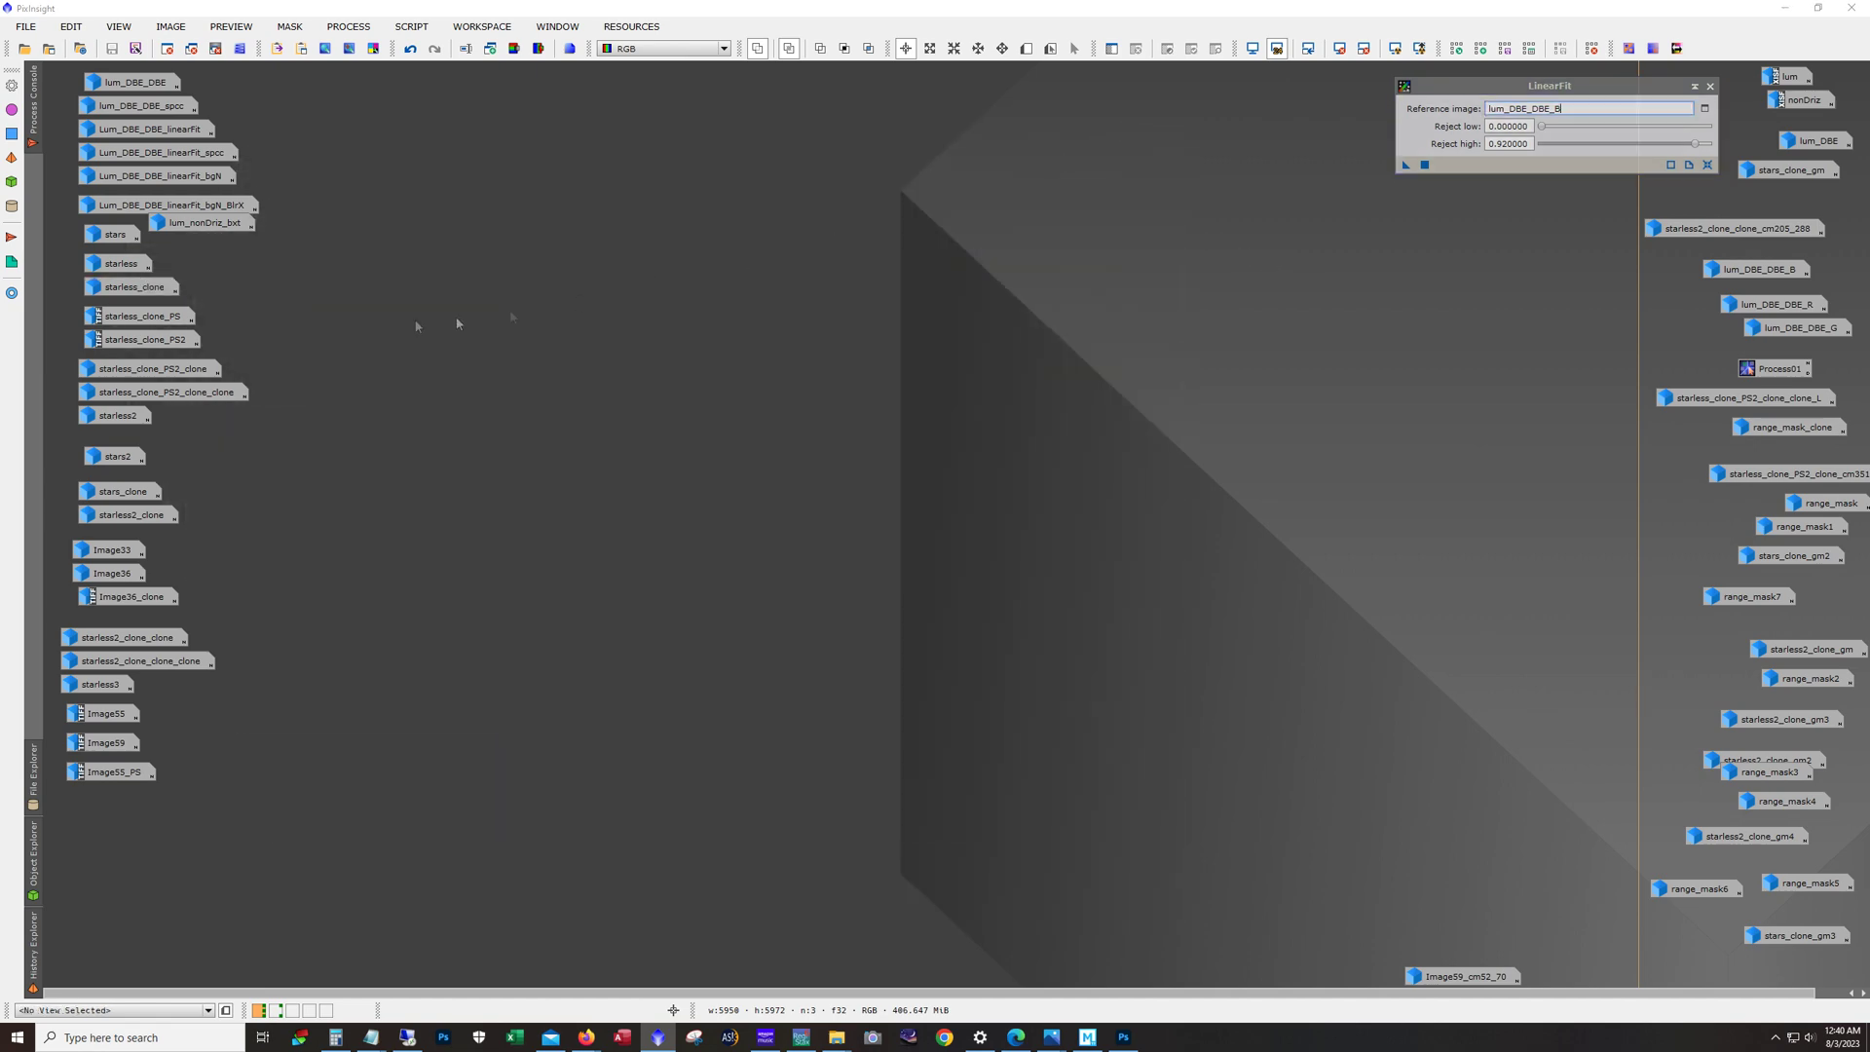
Step: Open starless_clone_PS and starless_clone_PS2 side by side, then minimize starless_clone_PS
double_click(141, 316)
drag(835, 233, 656, 158)
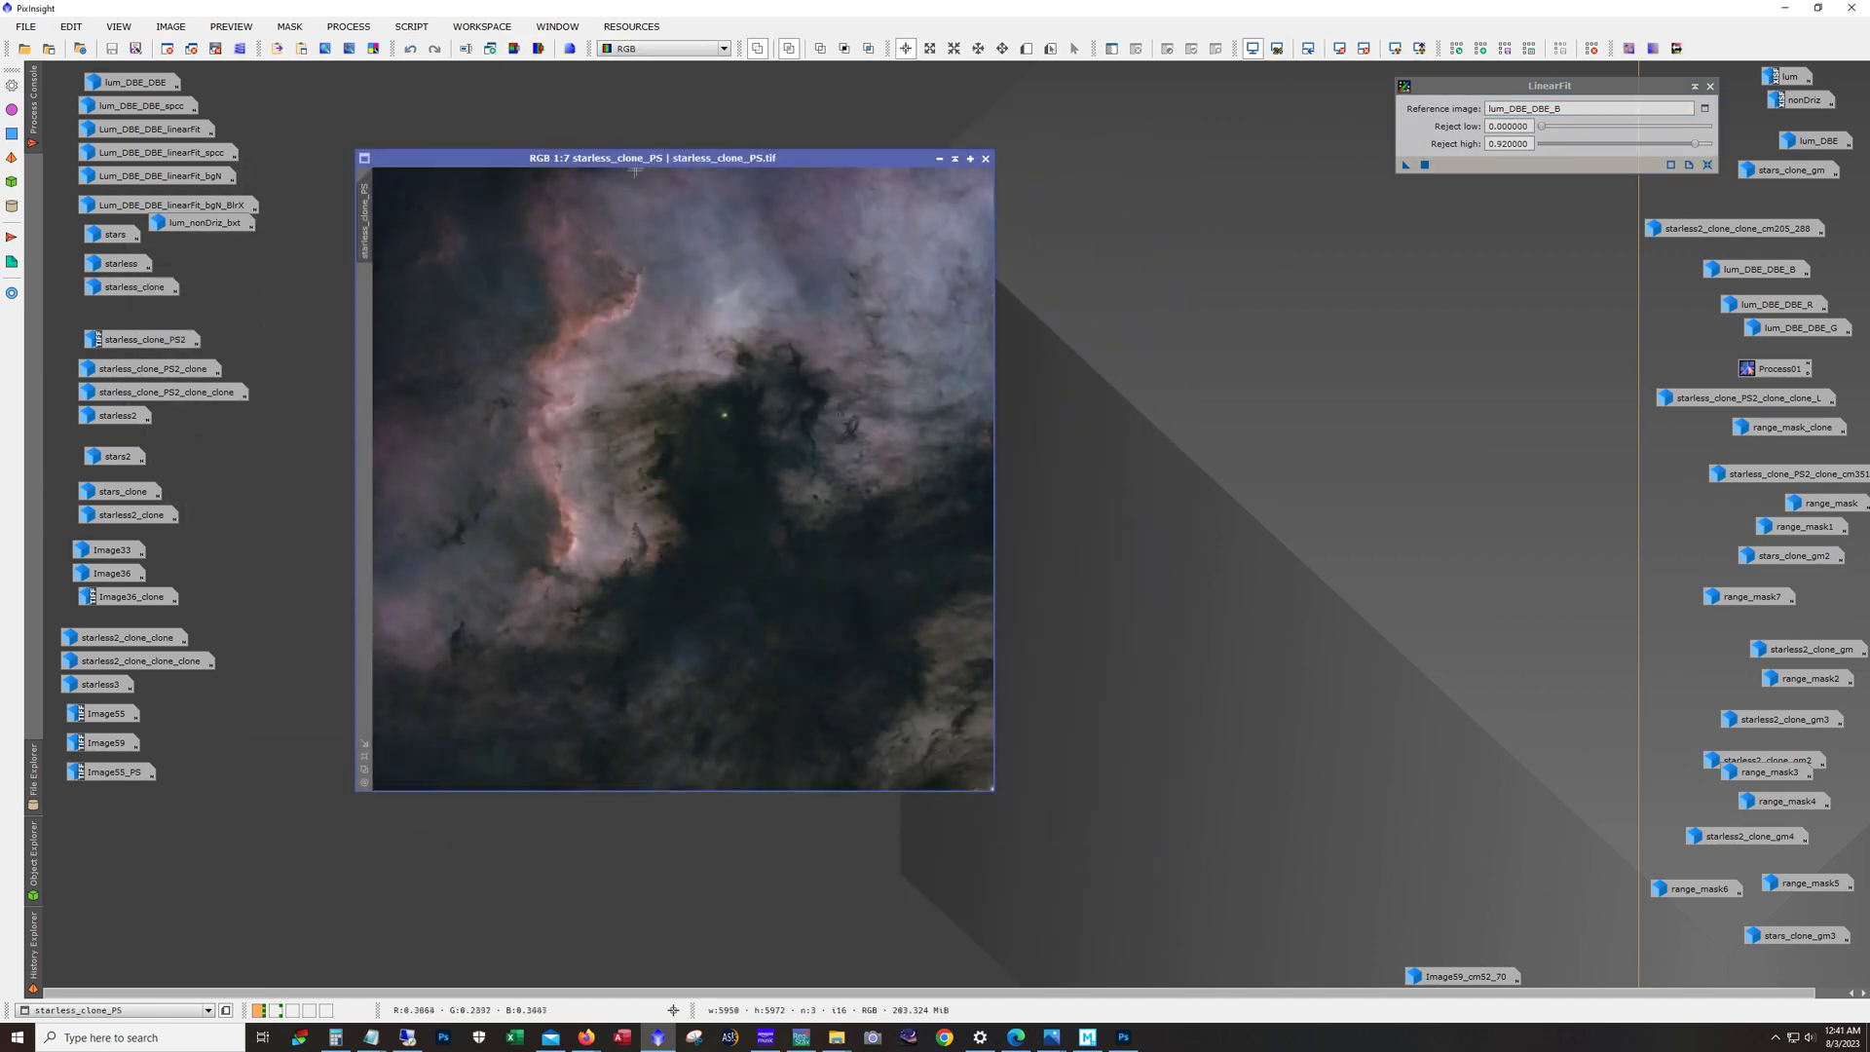
double_click(141, 341)
drag(701, 169, 1219, 200)
drag(872, 178, 819, 221)
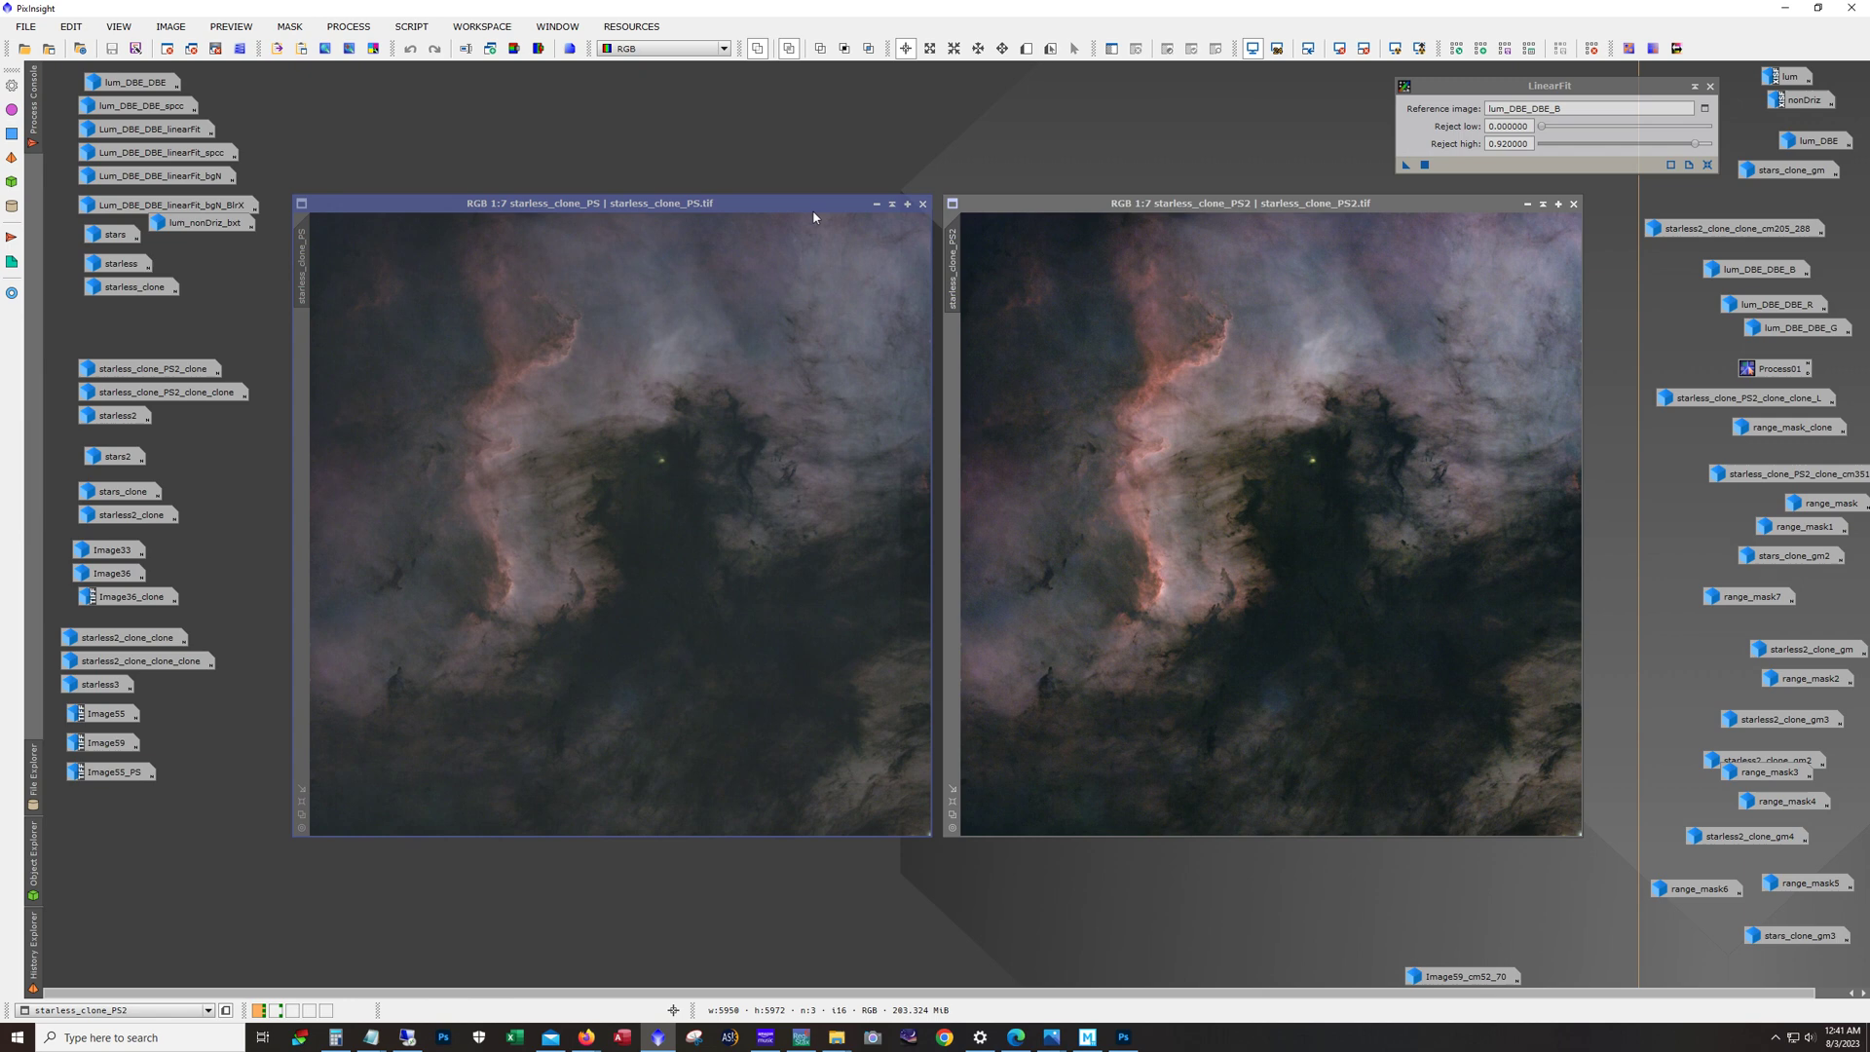
mouse_move(1770, 608)
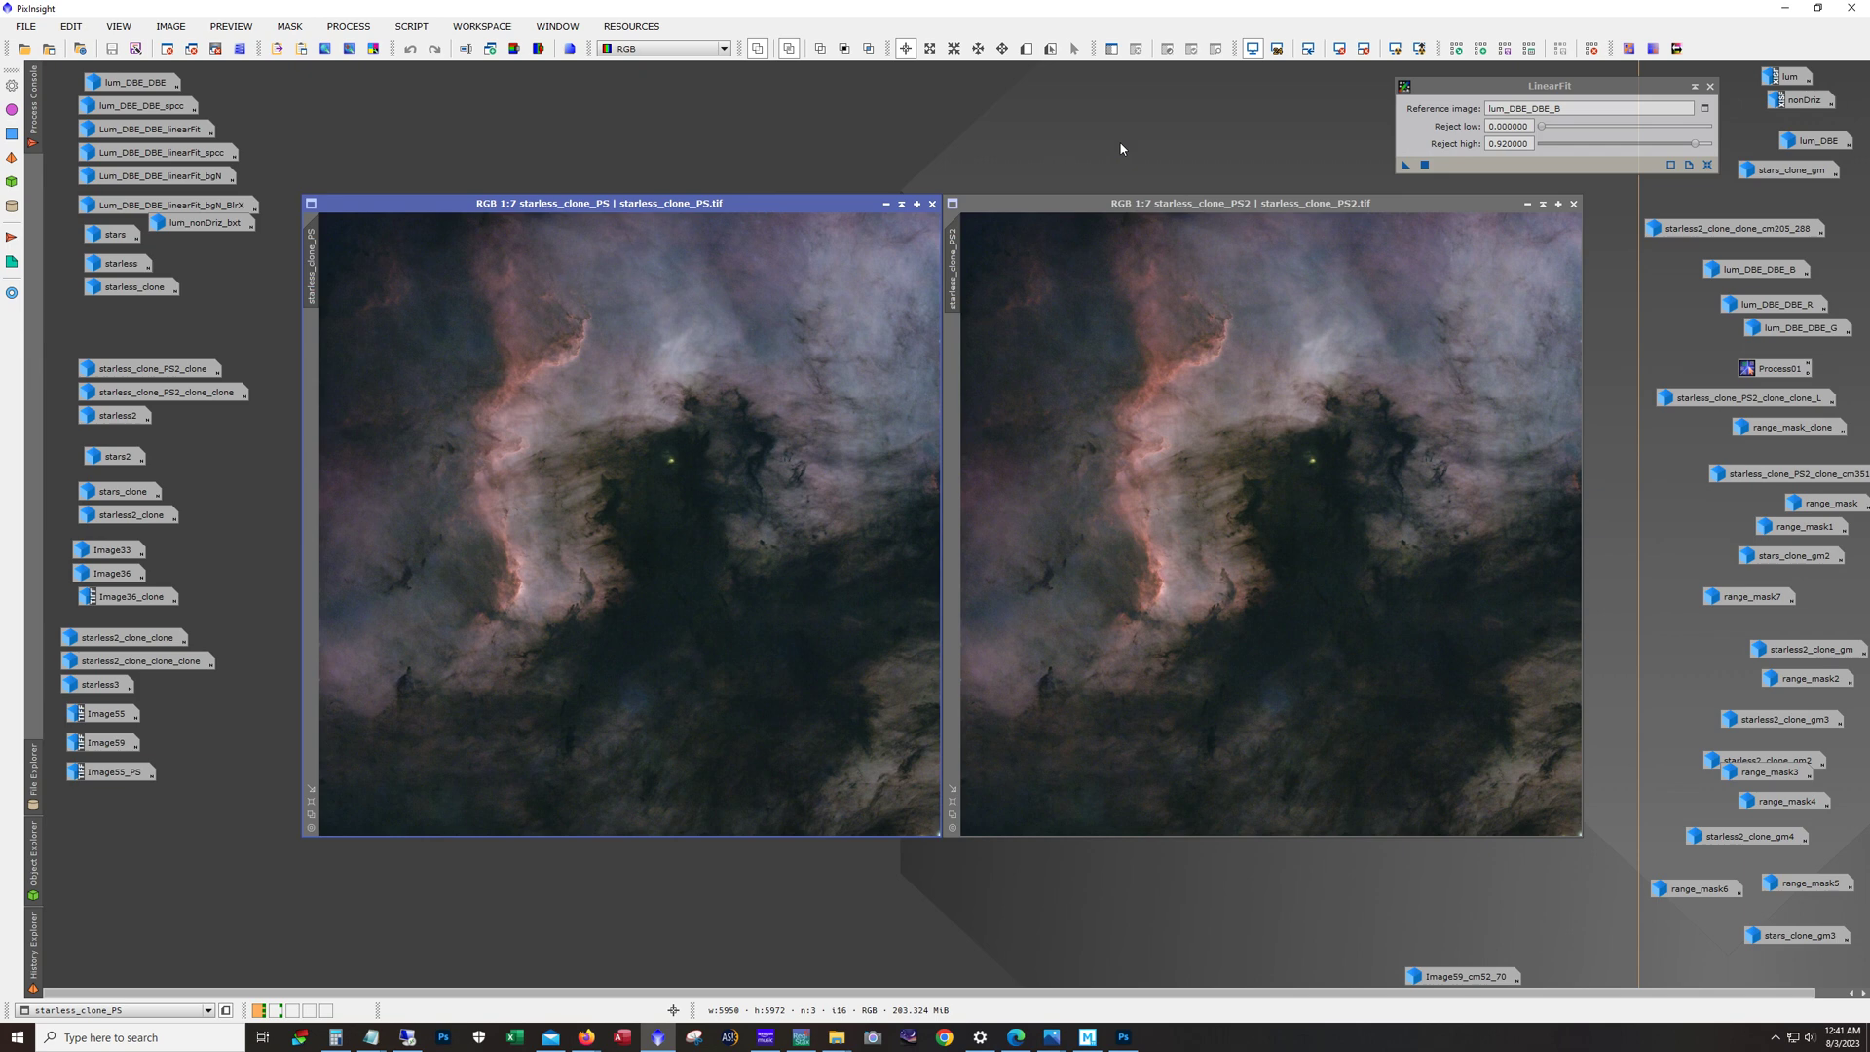
click(885, 204)
Step: Move and enlarge the starless_clone_PS2 window to inspect it, then iconize it
drag(1238, 207, 816, 198)
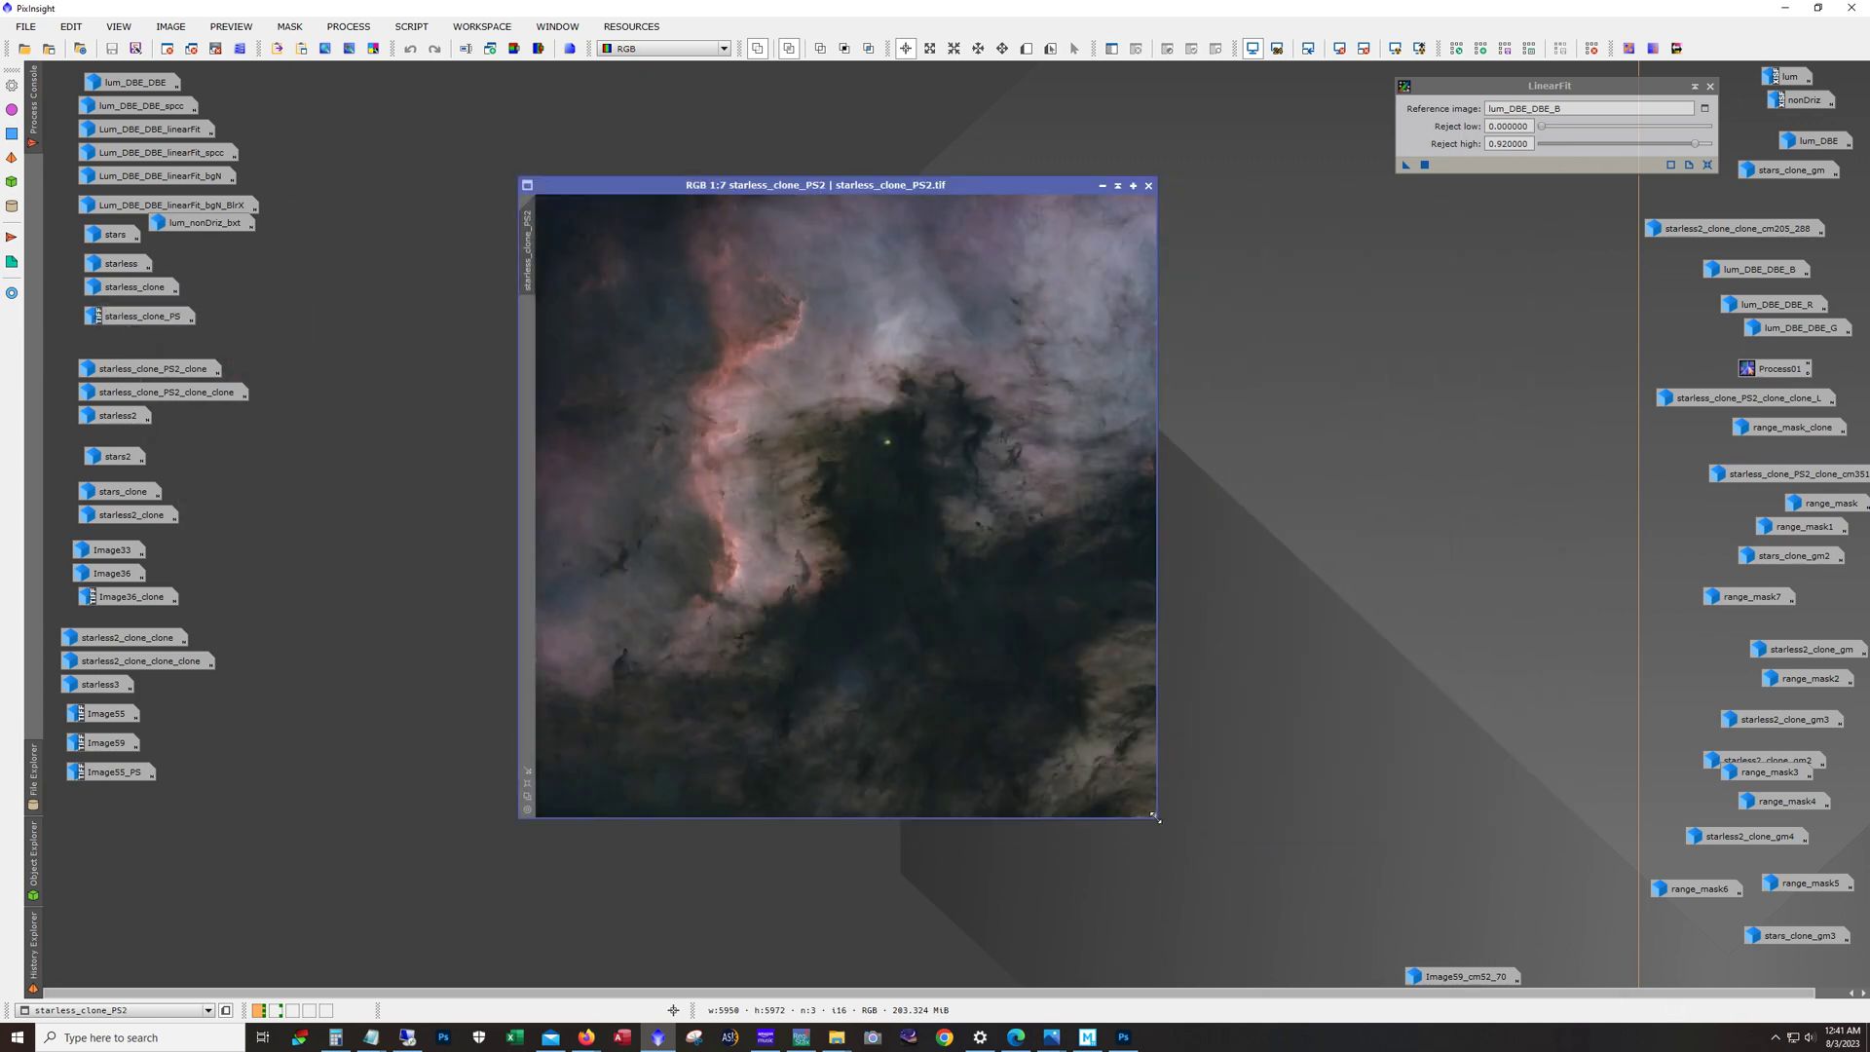
drag(1155, 816, 1286, 906)
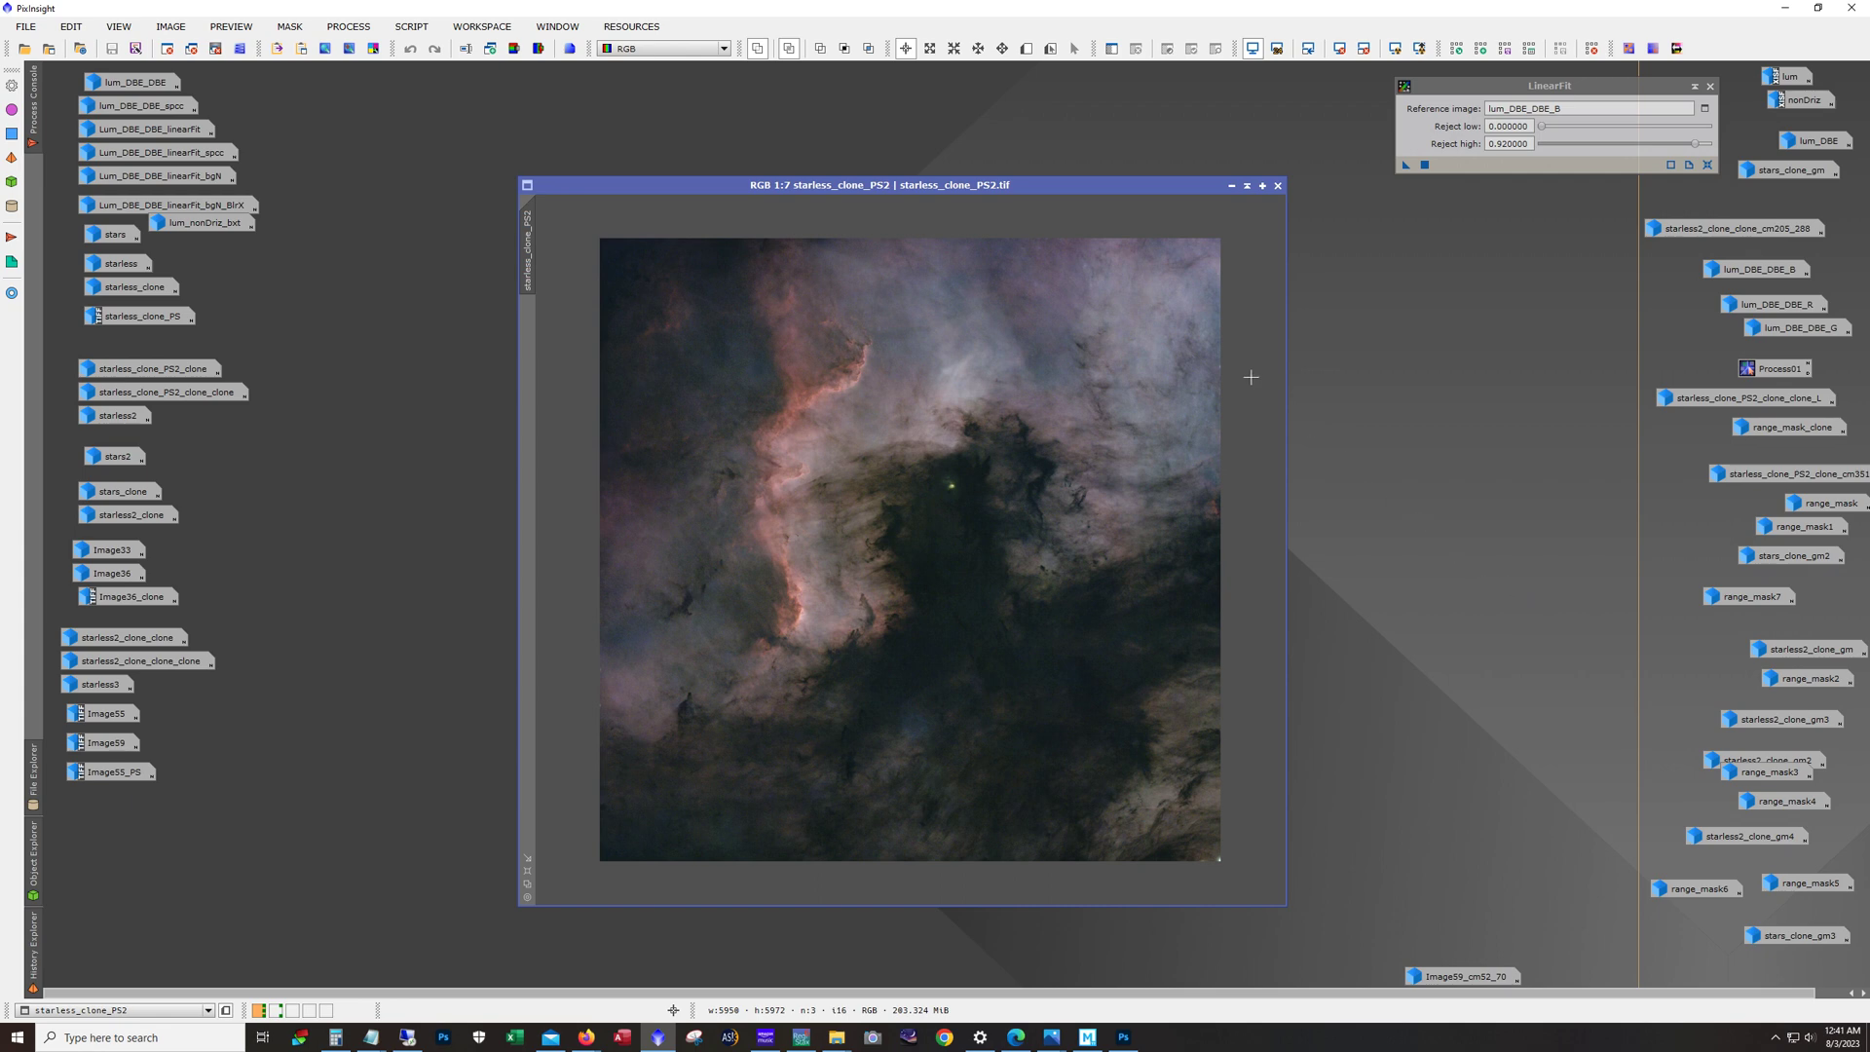
drag(1047, 190, 1040, 166)
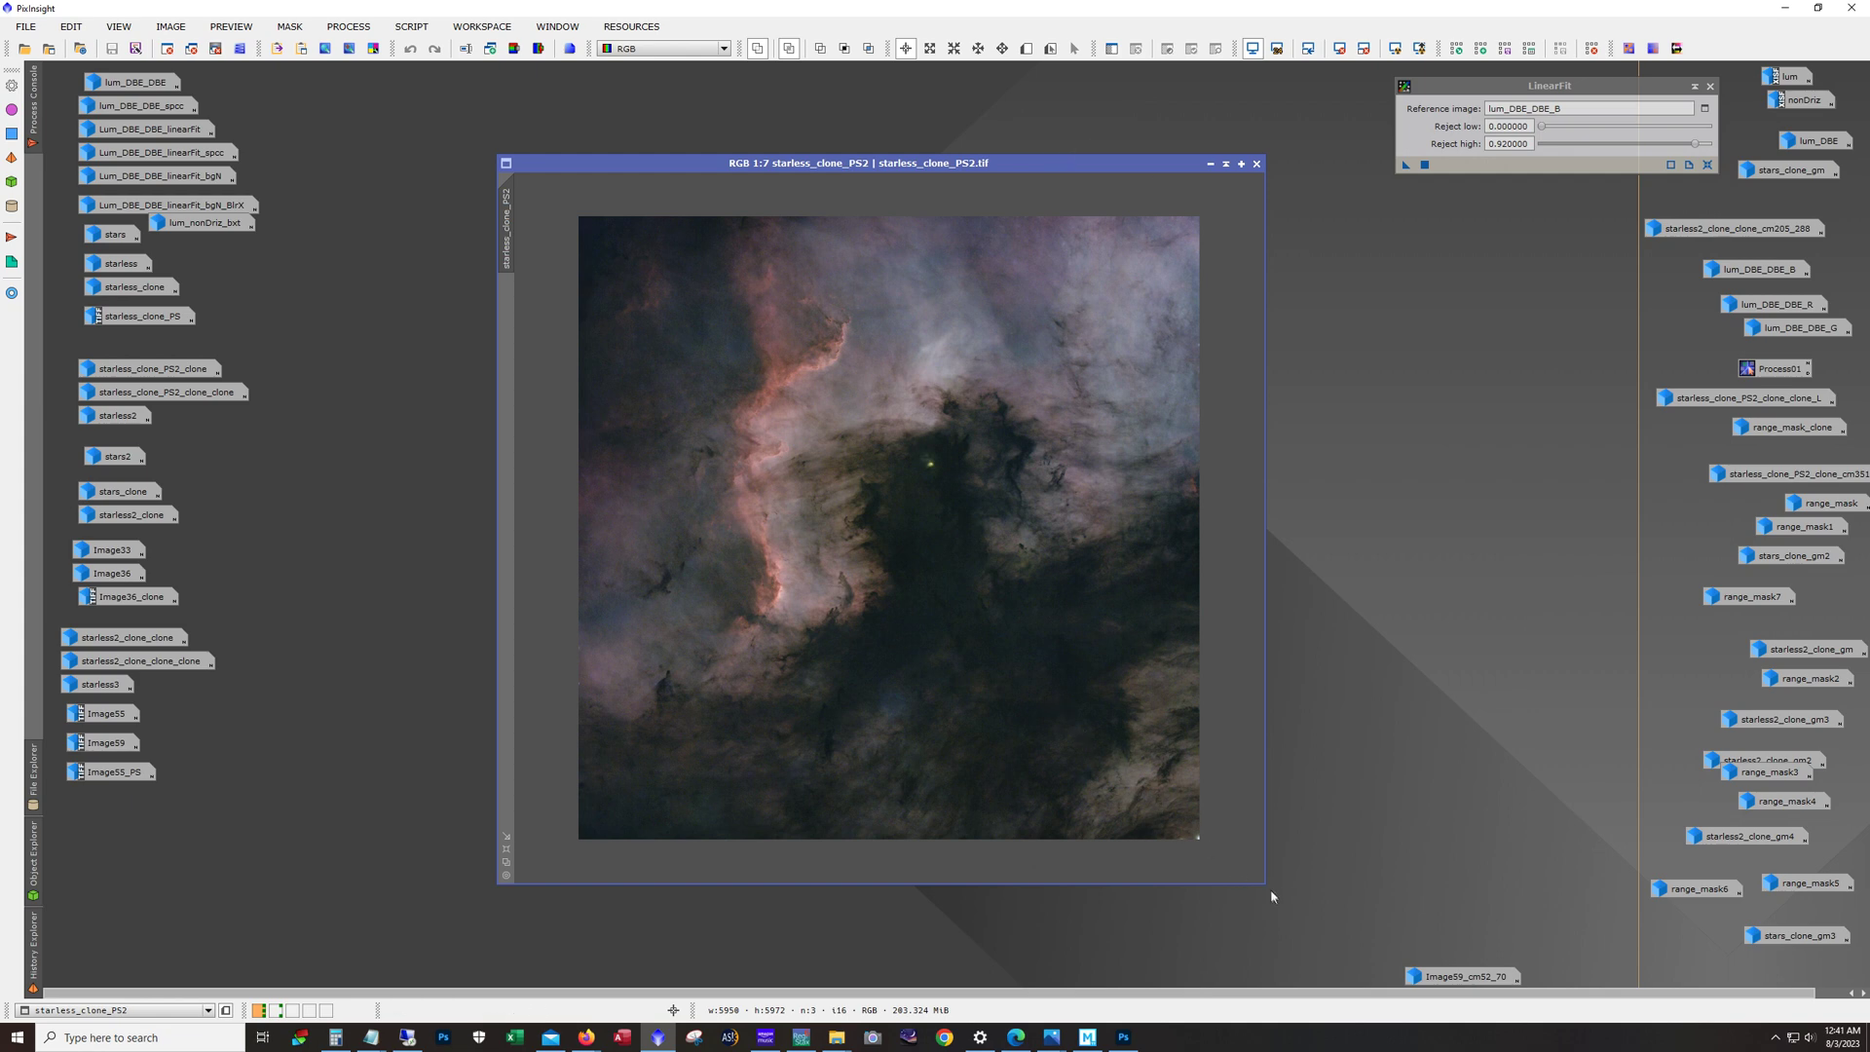
drag(1264, 882, 1311, 919)
scroll(1298, 777, up, 1)
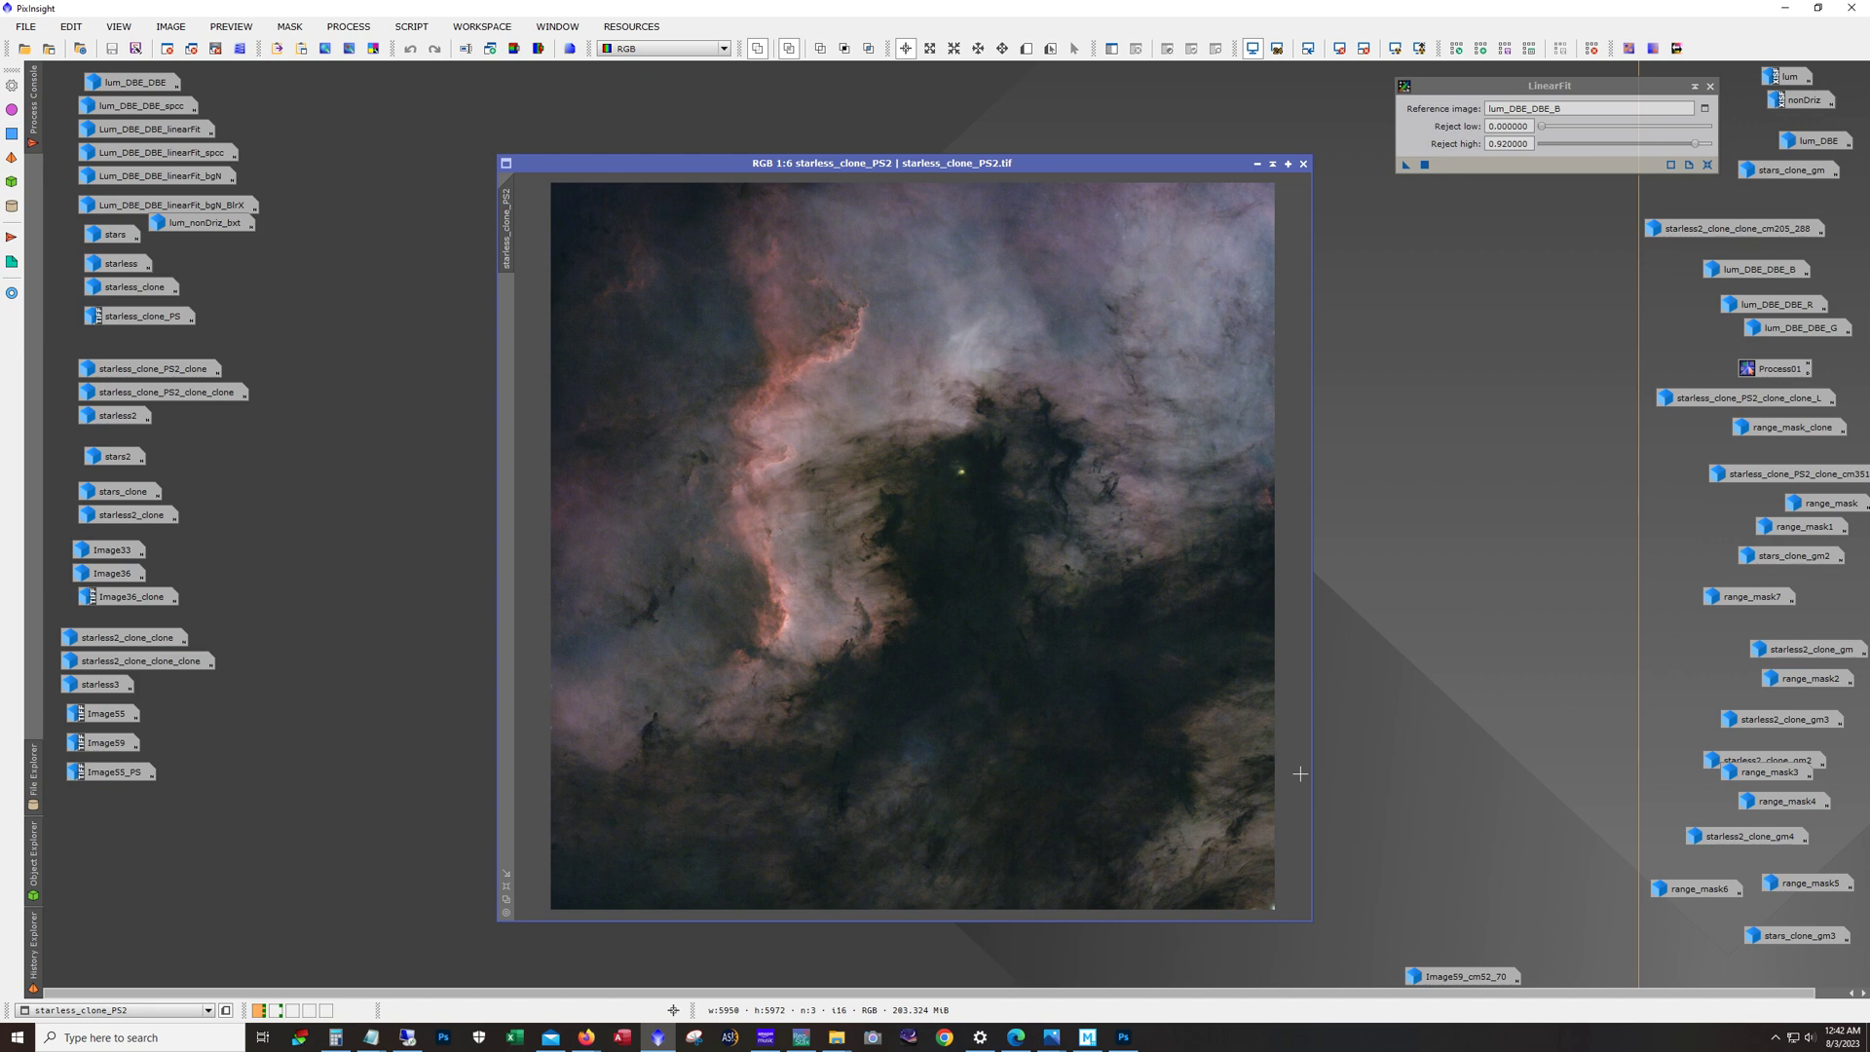
key(alt)
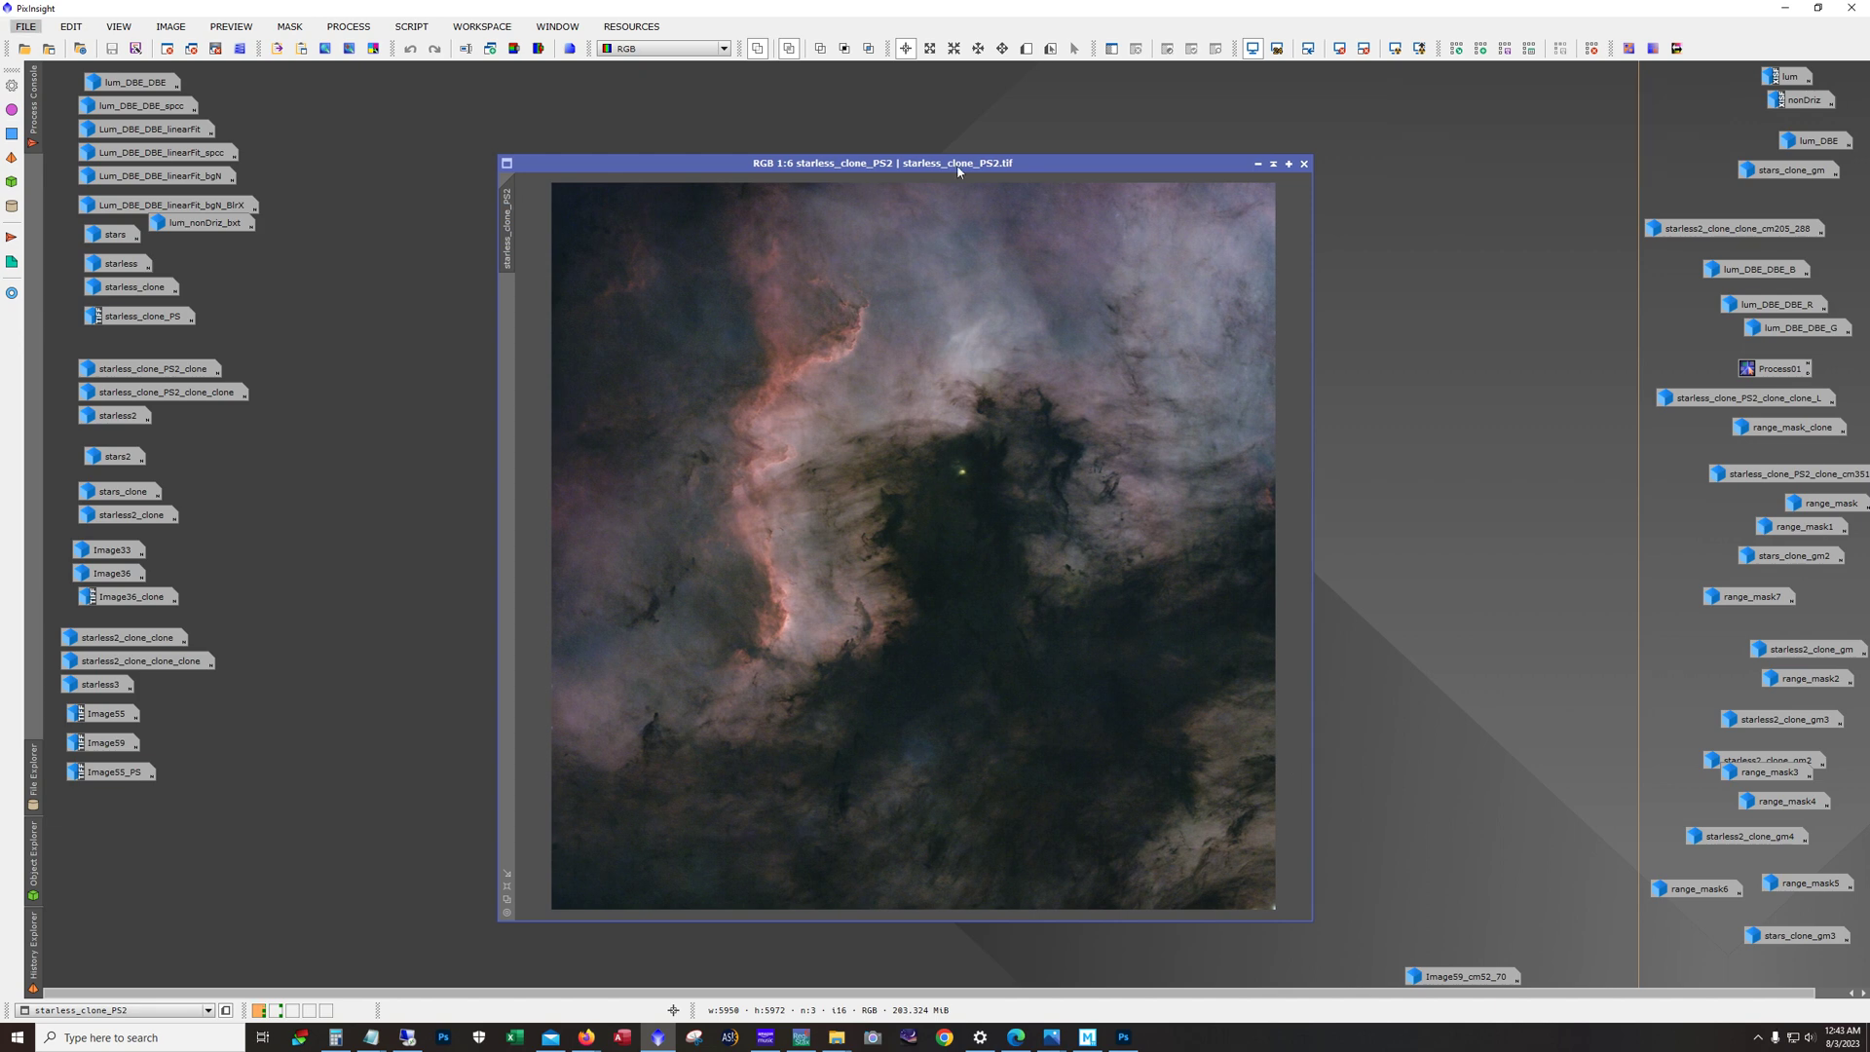
click(1258, 165)
Step: Open starless_clone_PS2_clone, step Undo/Redo on Preview01, show the mask in red, and open Scripts
double_click(133, 367)
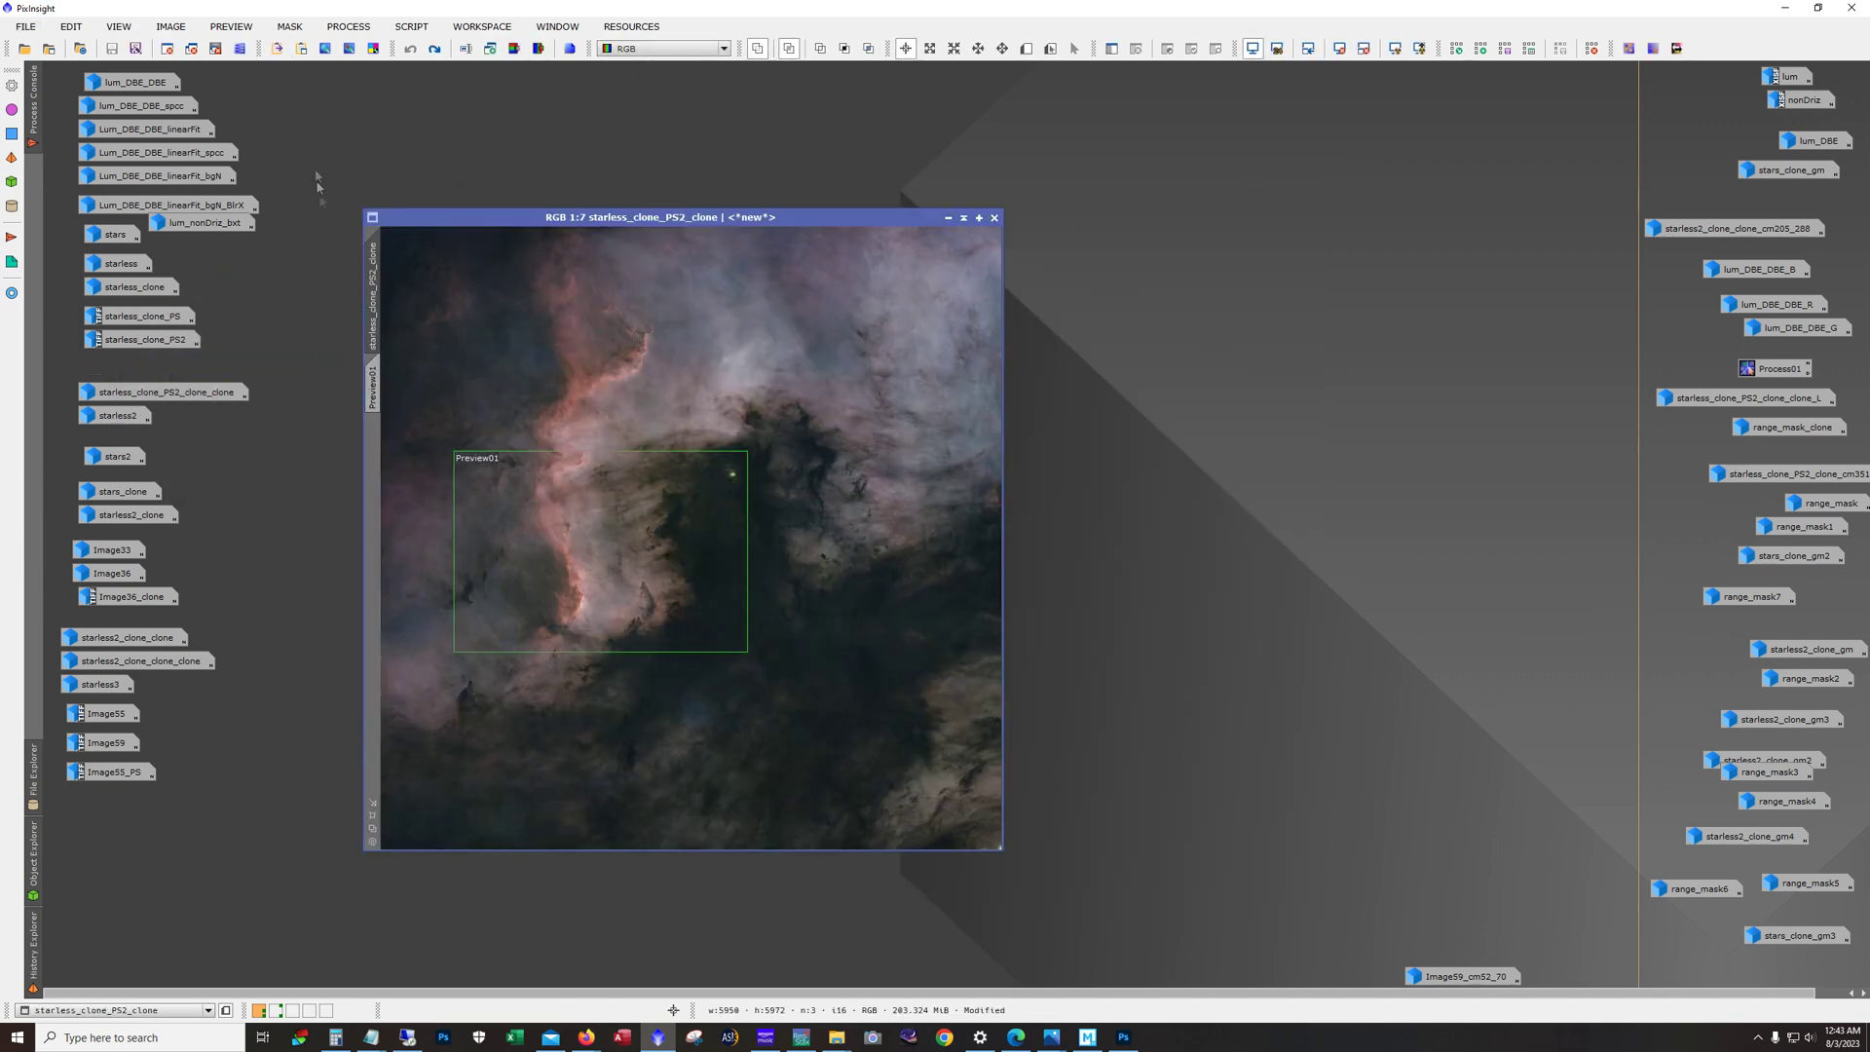
click(432, 48)
mouse_move(380, 294)
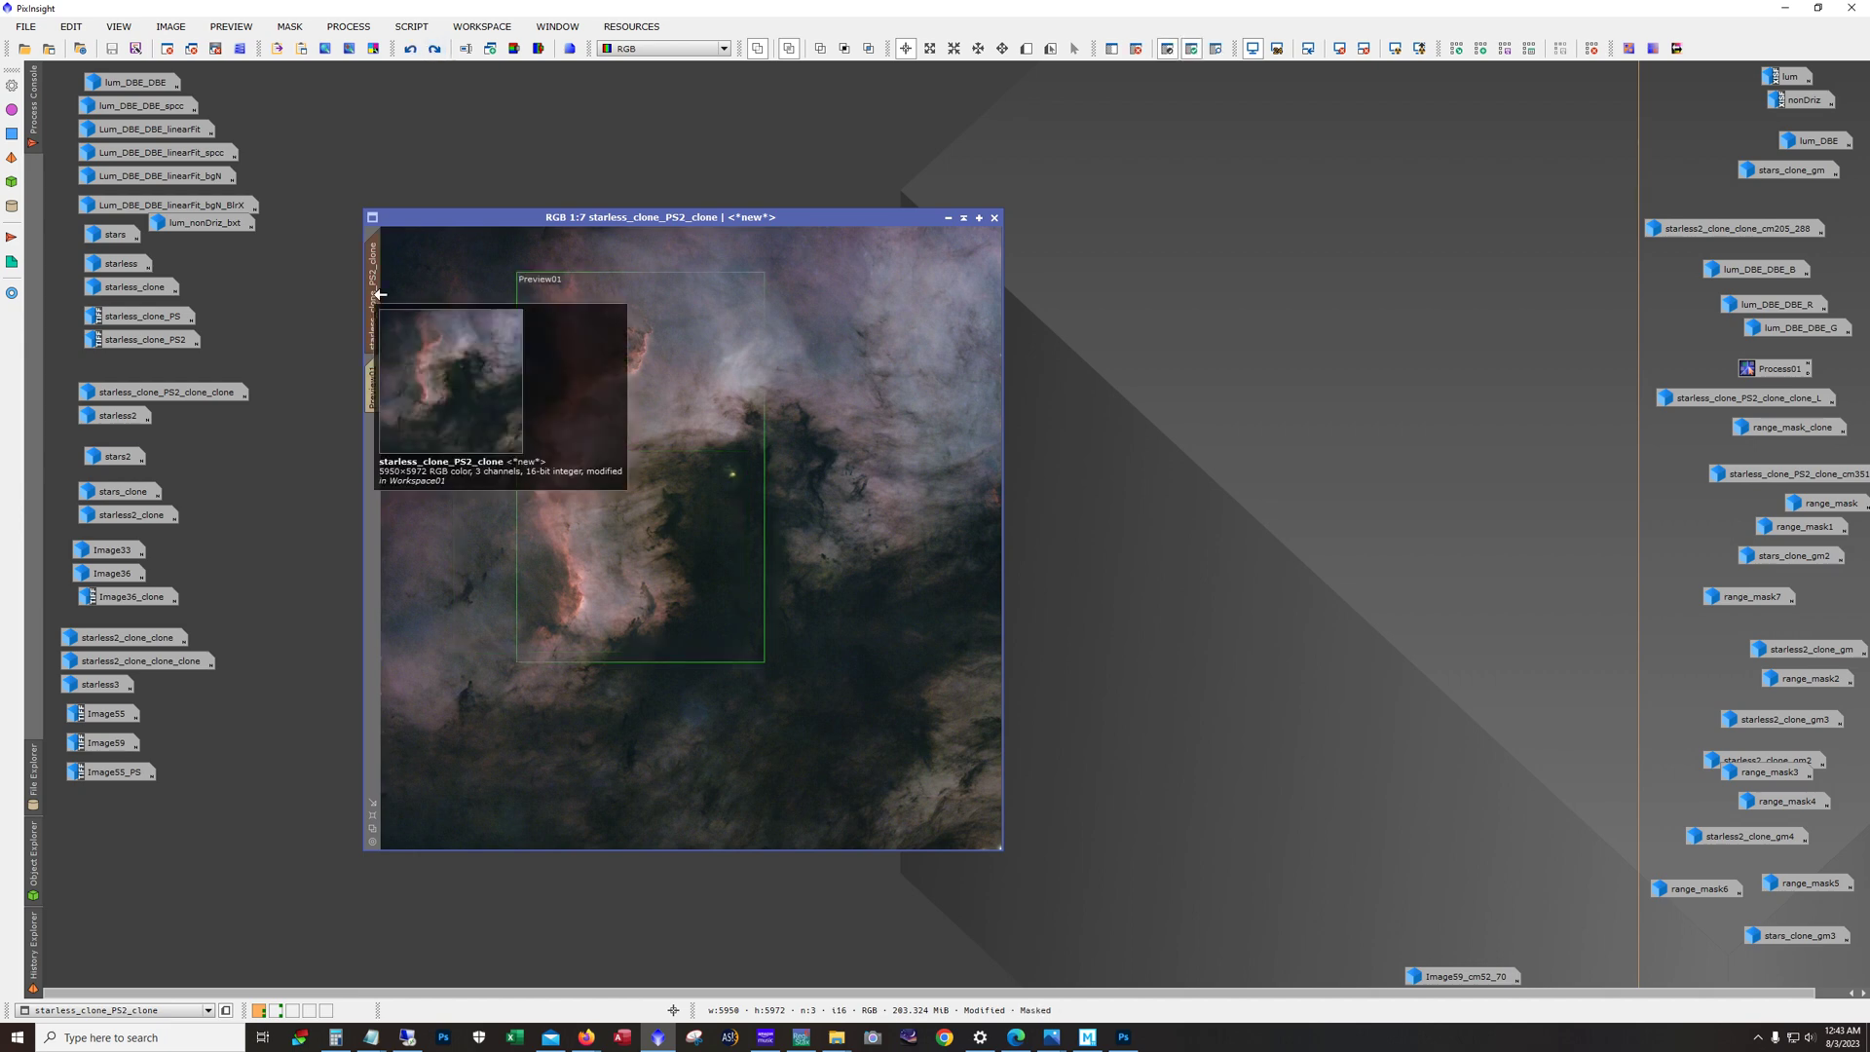
click(435, 50)
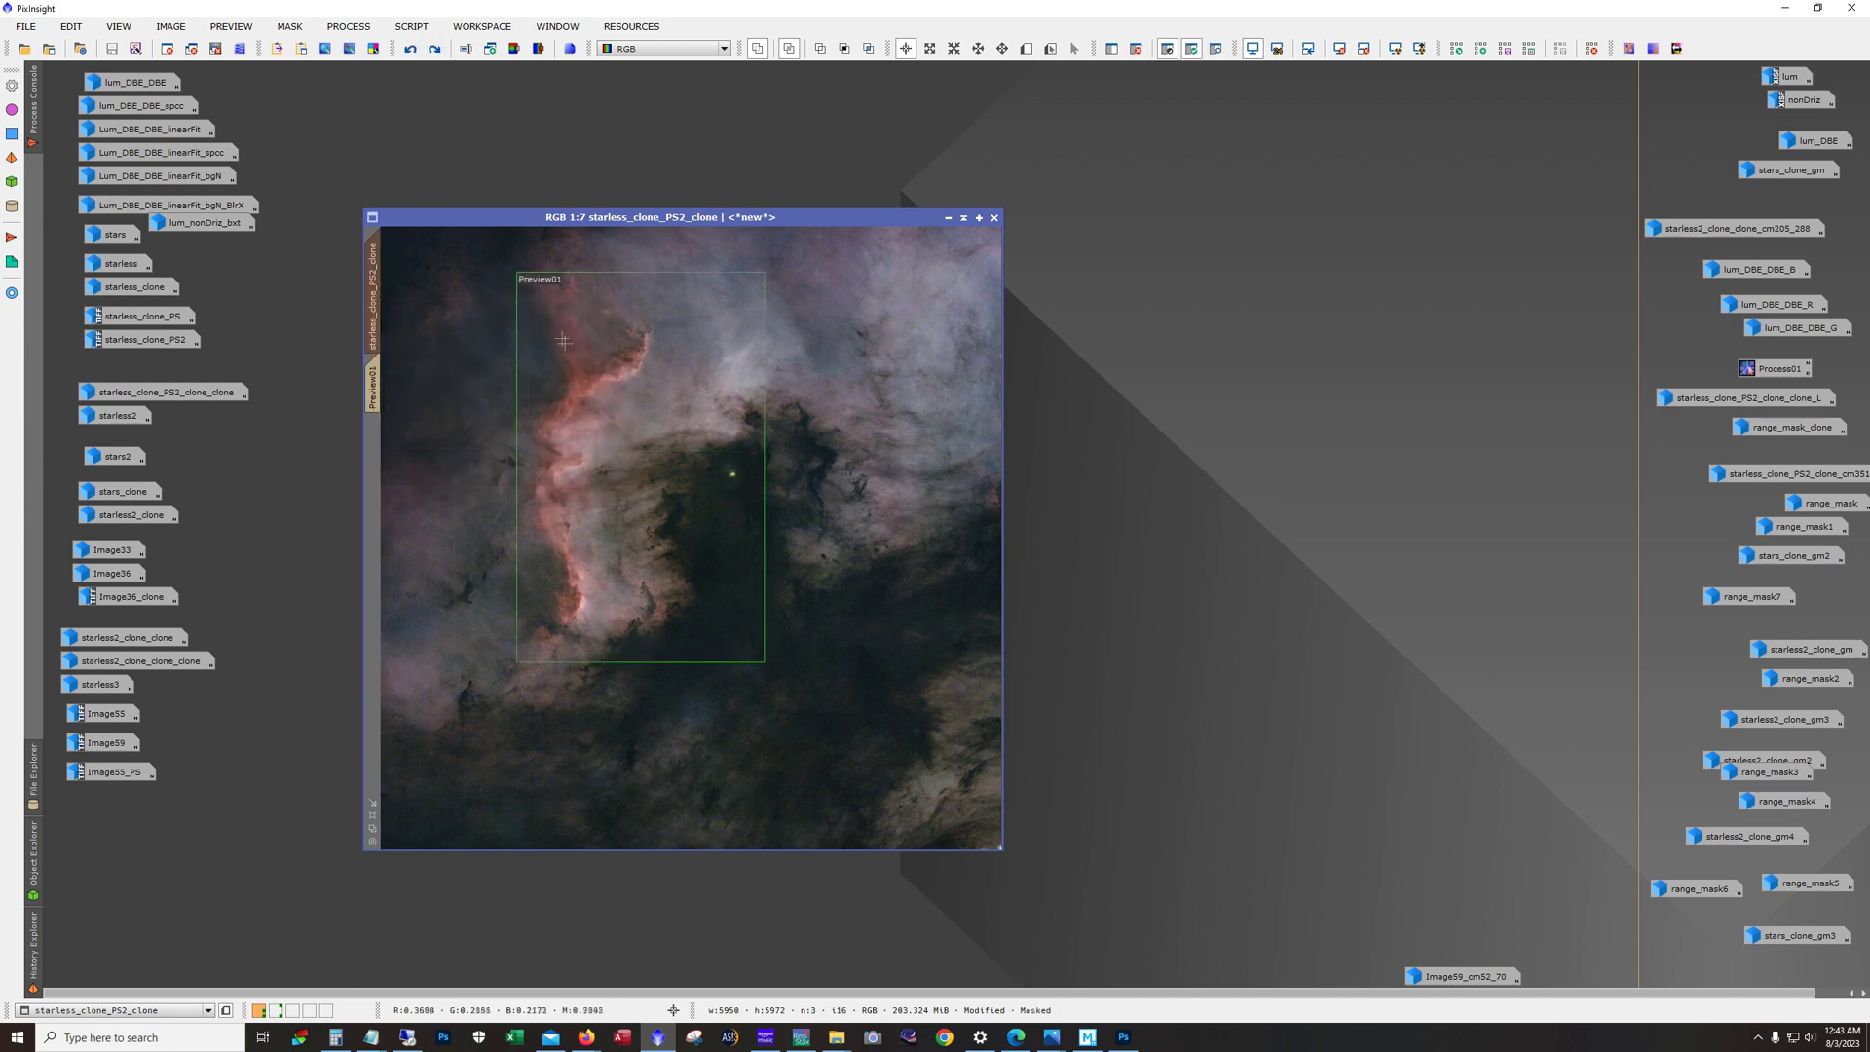
click(410, 49)
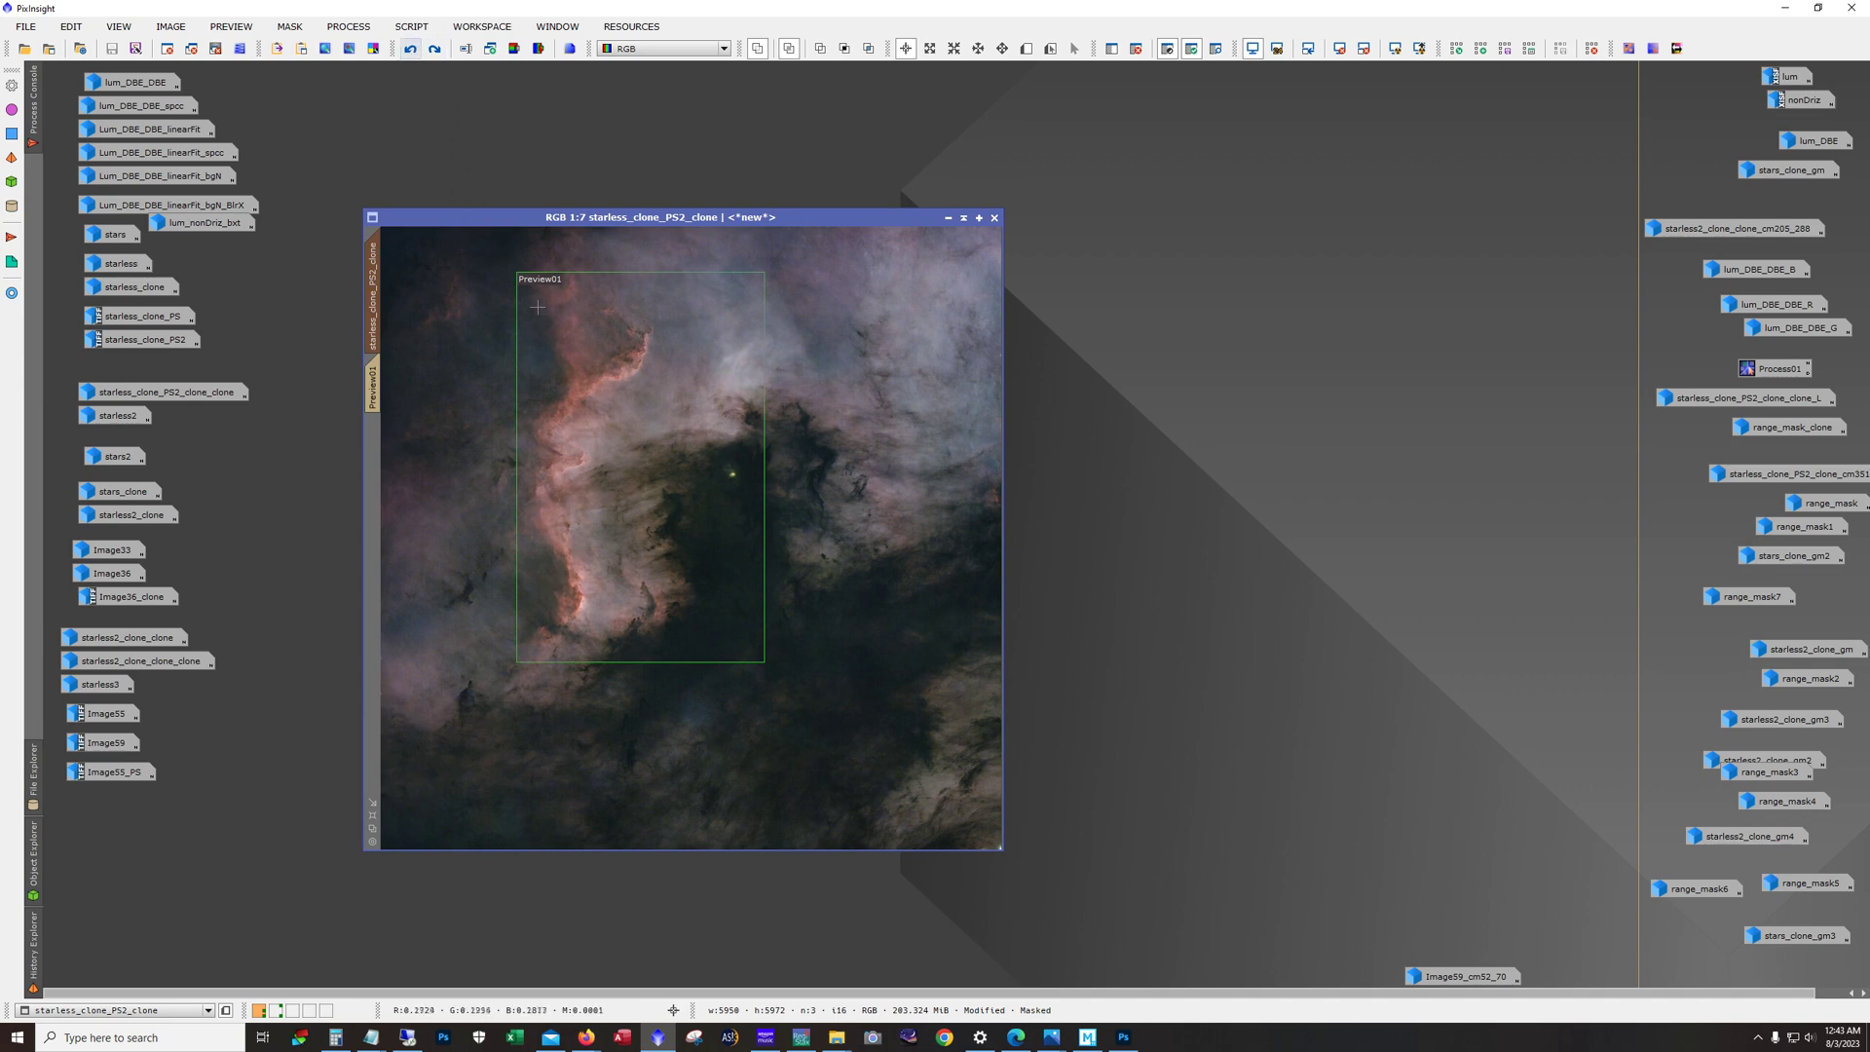
click(1216, 48)
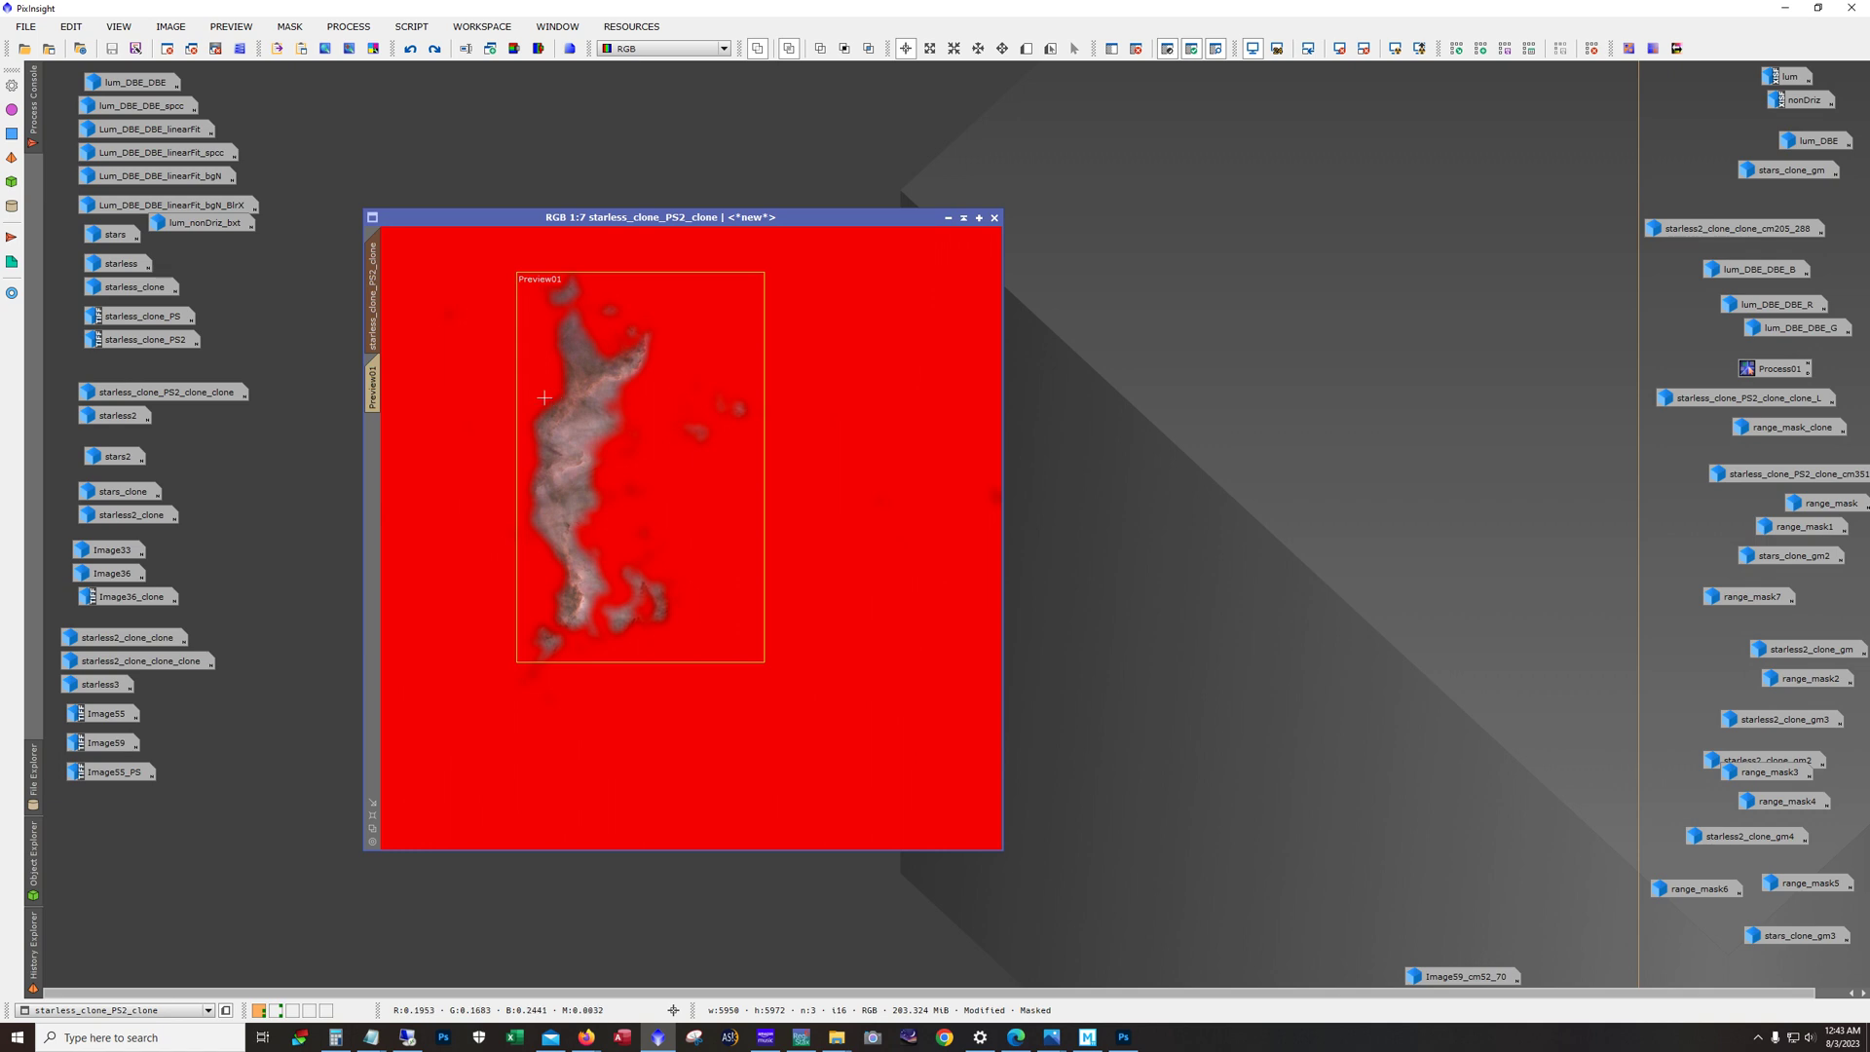
click(411, 26)
mouse_move(464, 253)
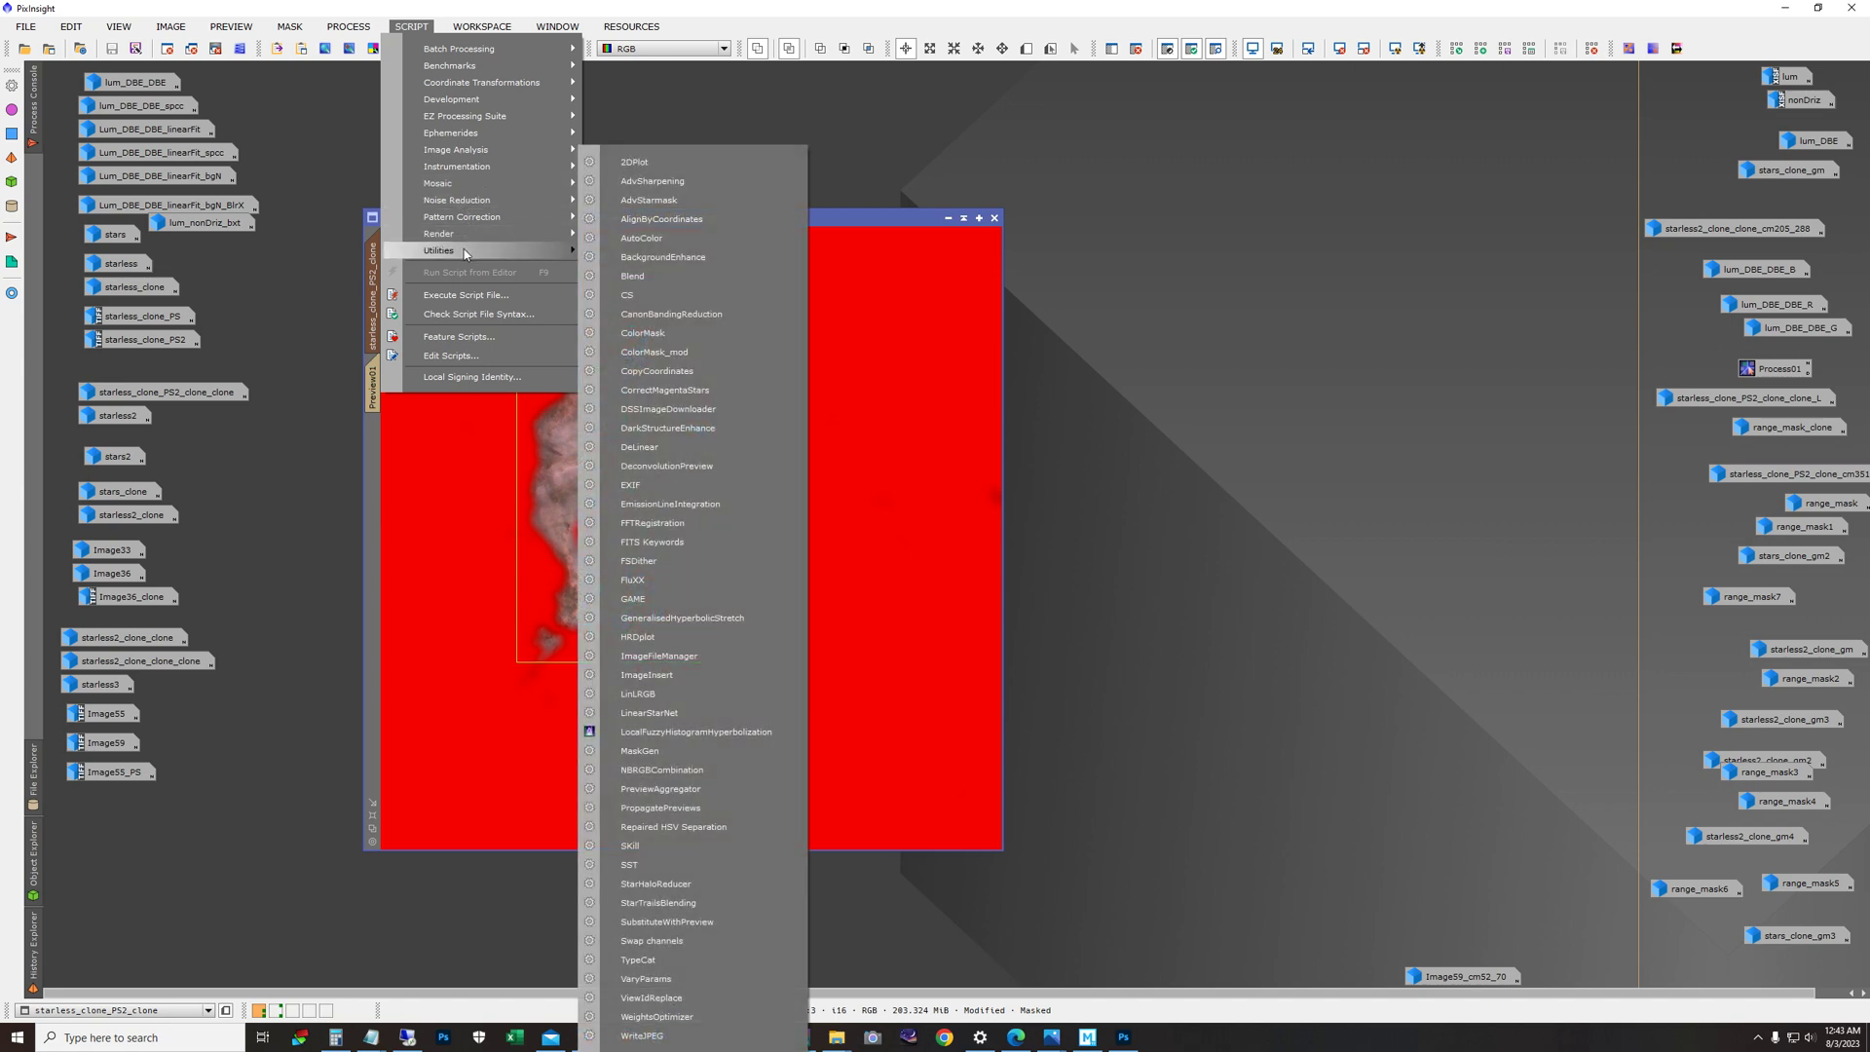
click(684, 353)
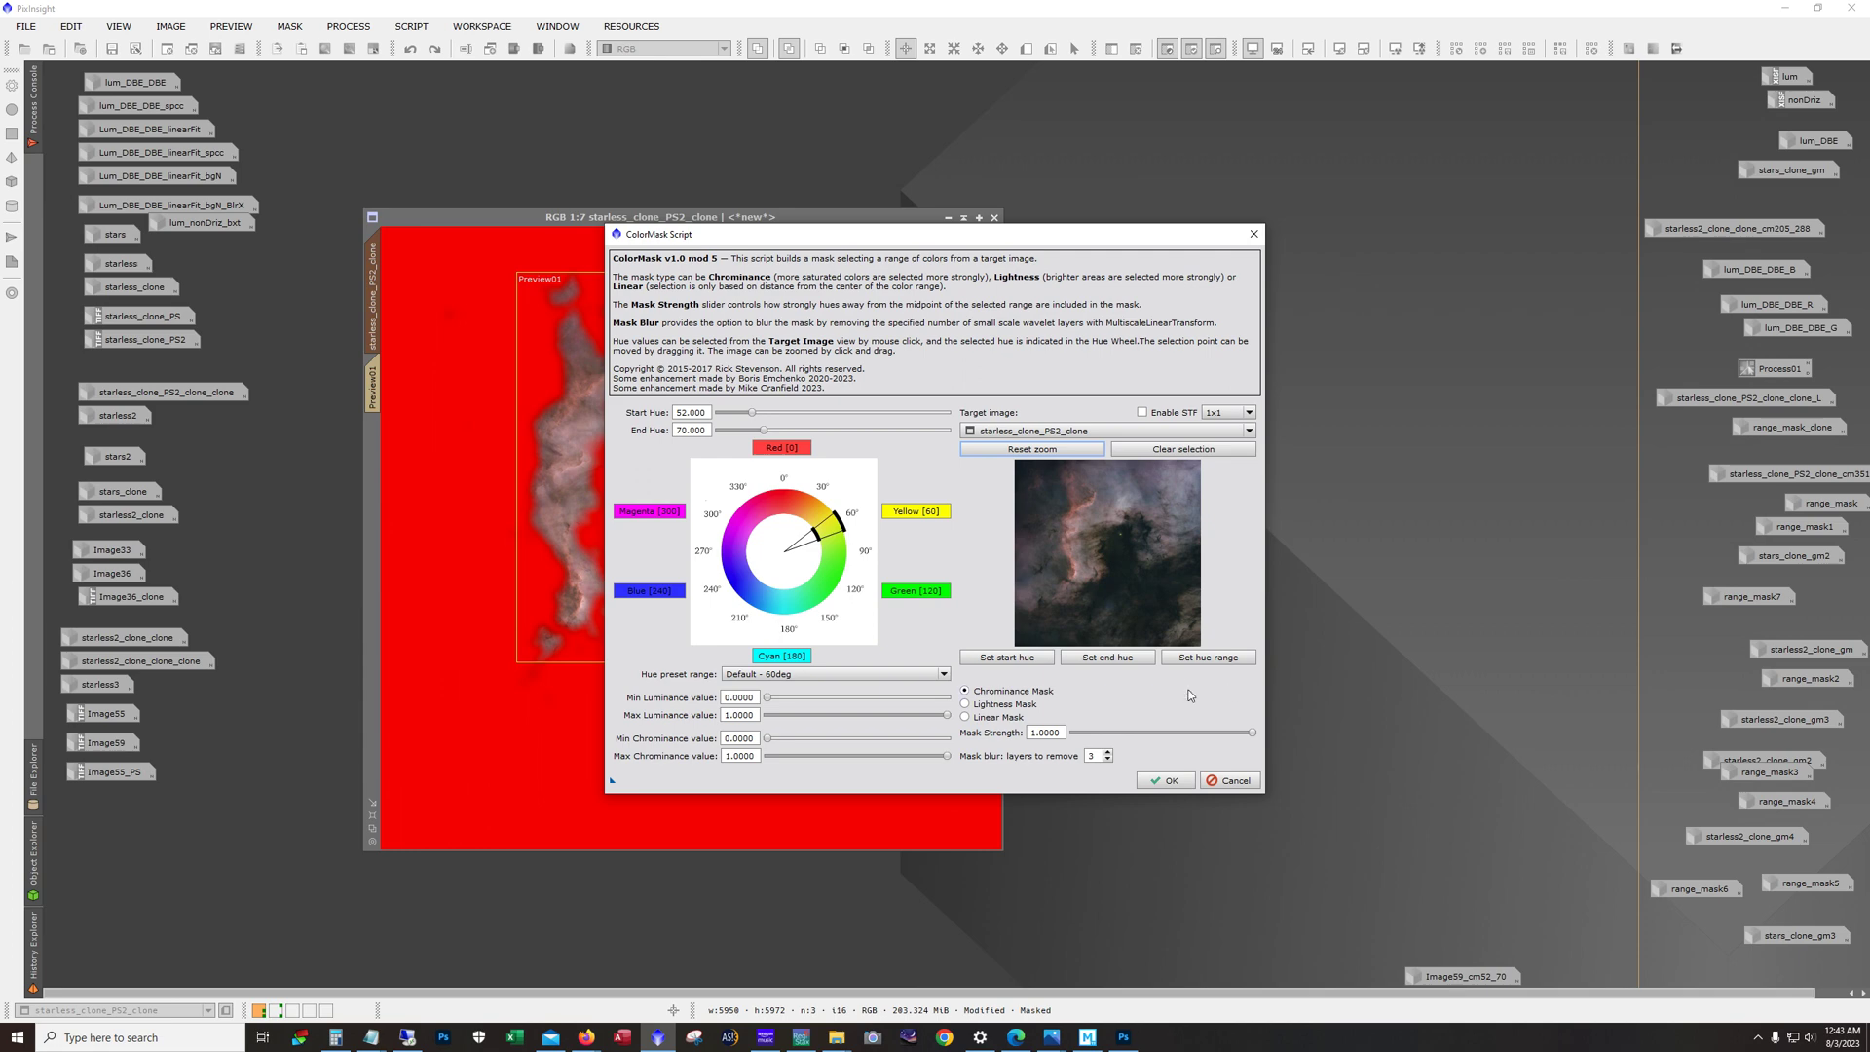
click(1255, 233)
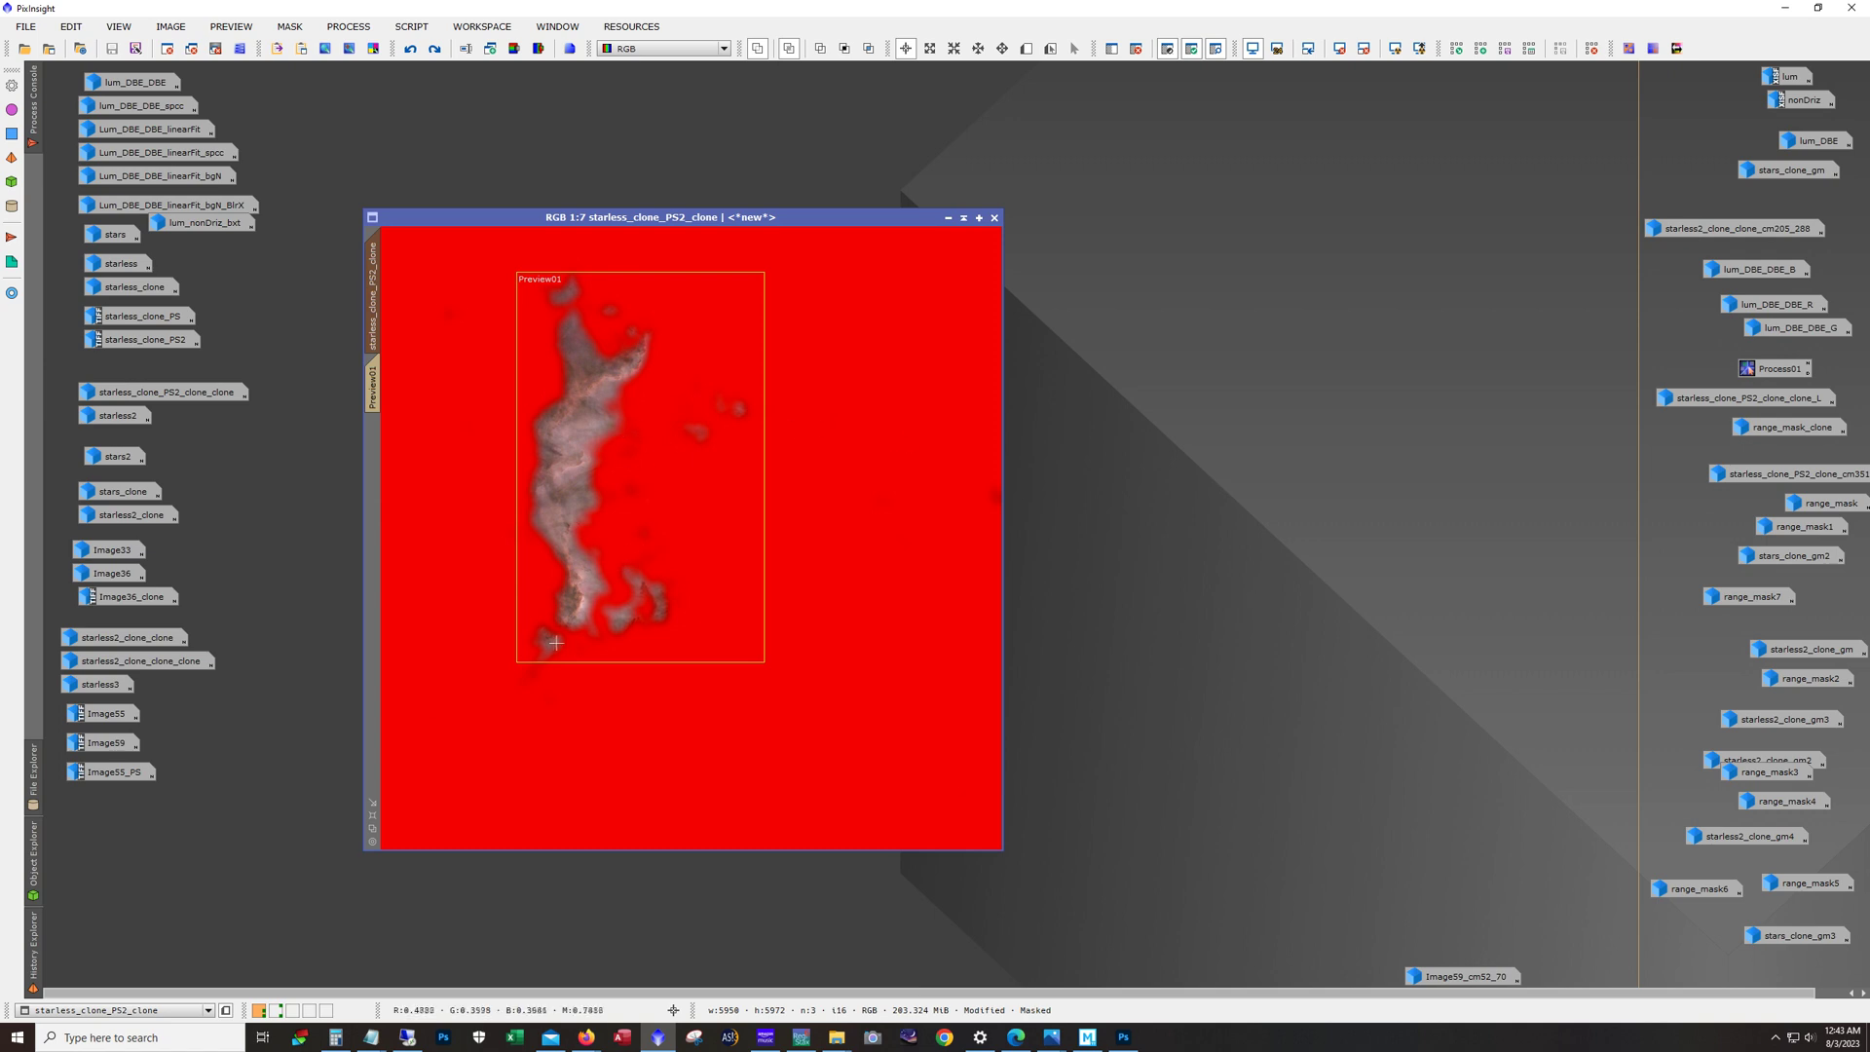
scroll(568, 381, up, 4)
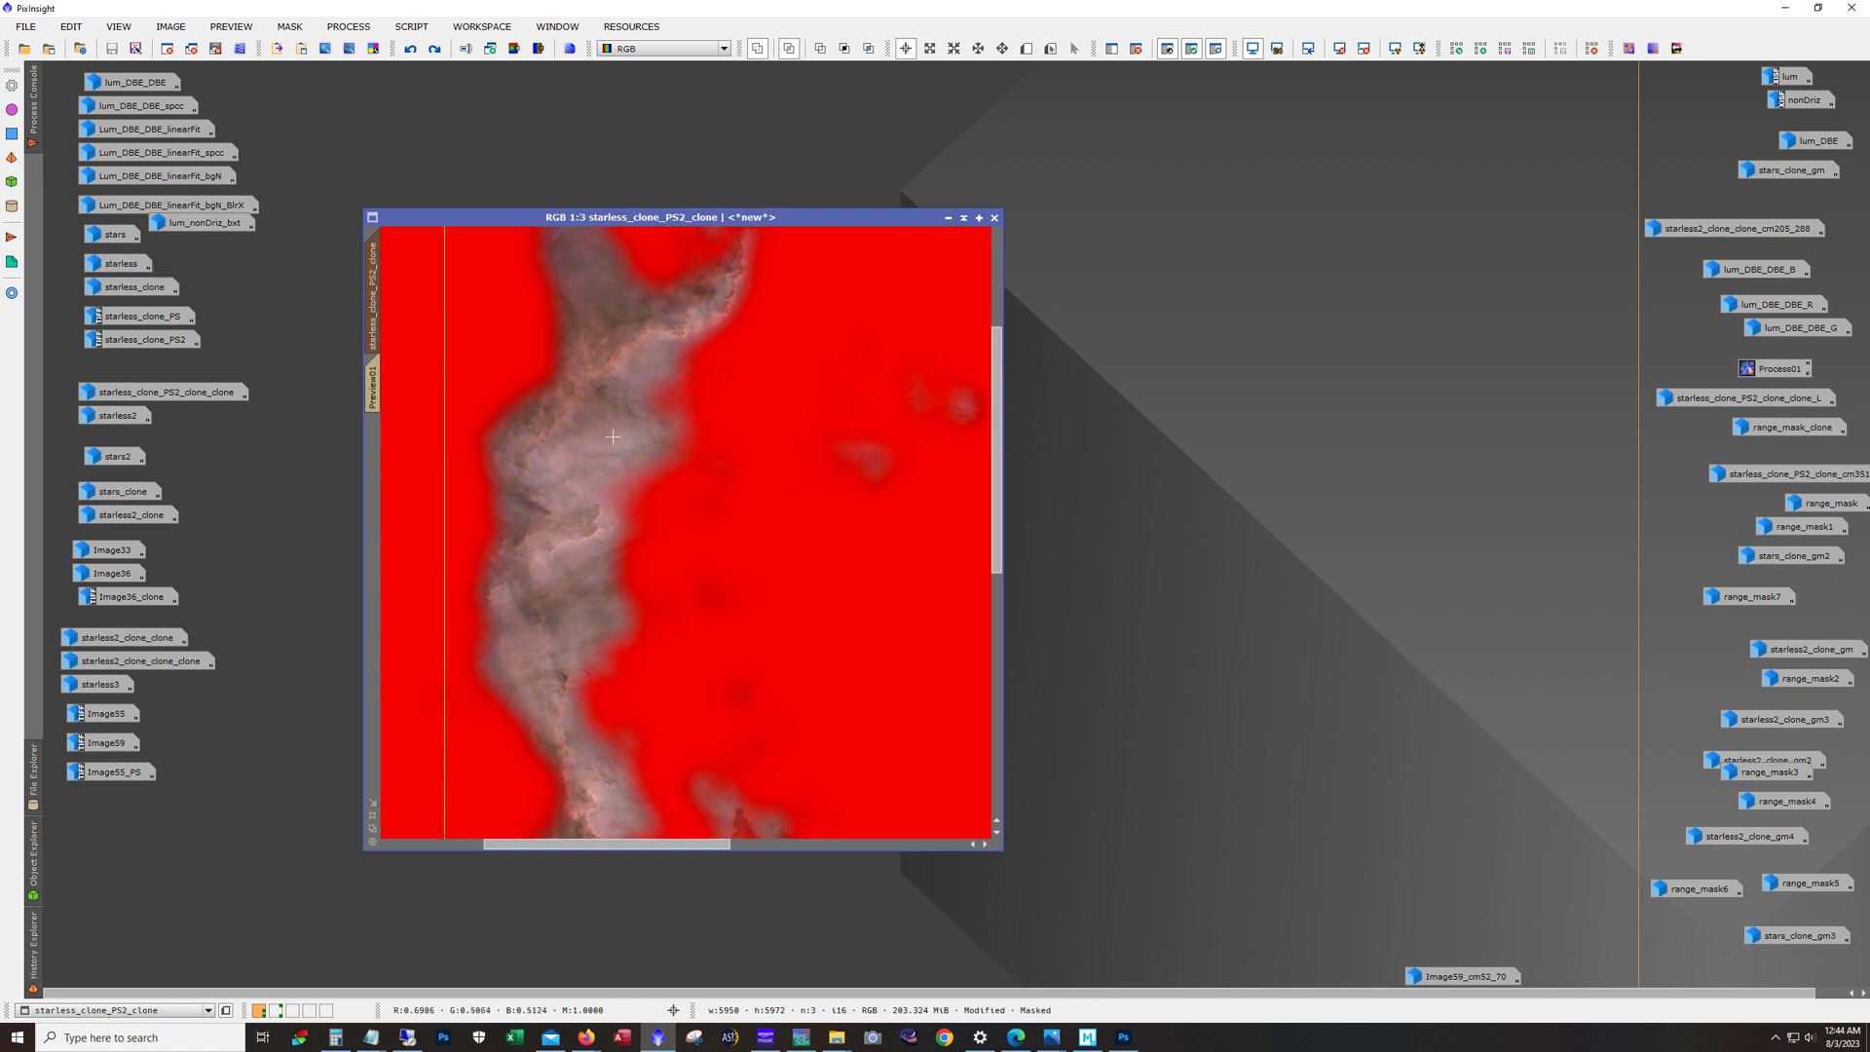
Step: Hide the red mask overlay to see true colours around Preview01, then open the Convolution processes
scroll(601, 317, down, 3)
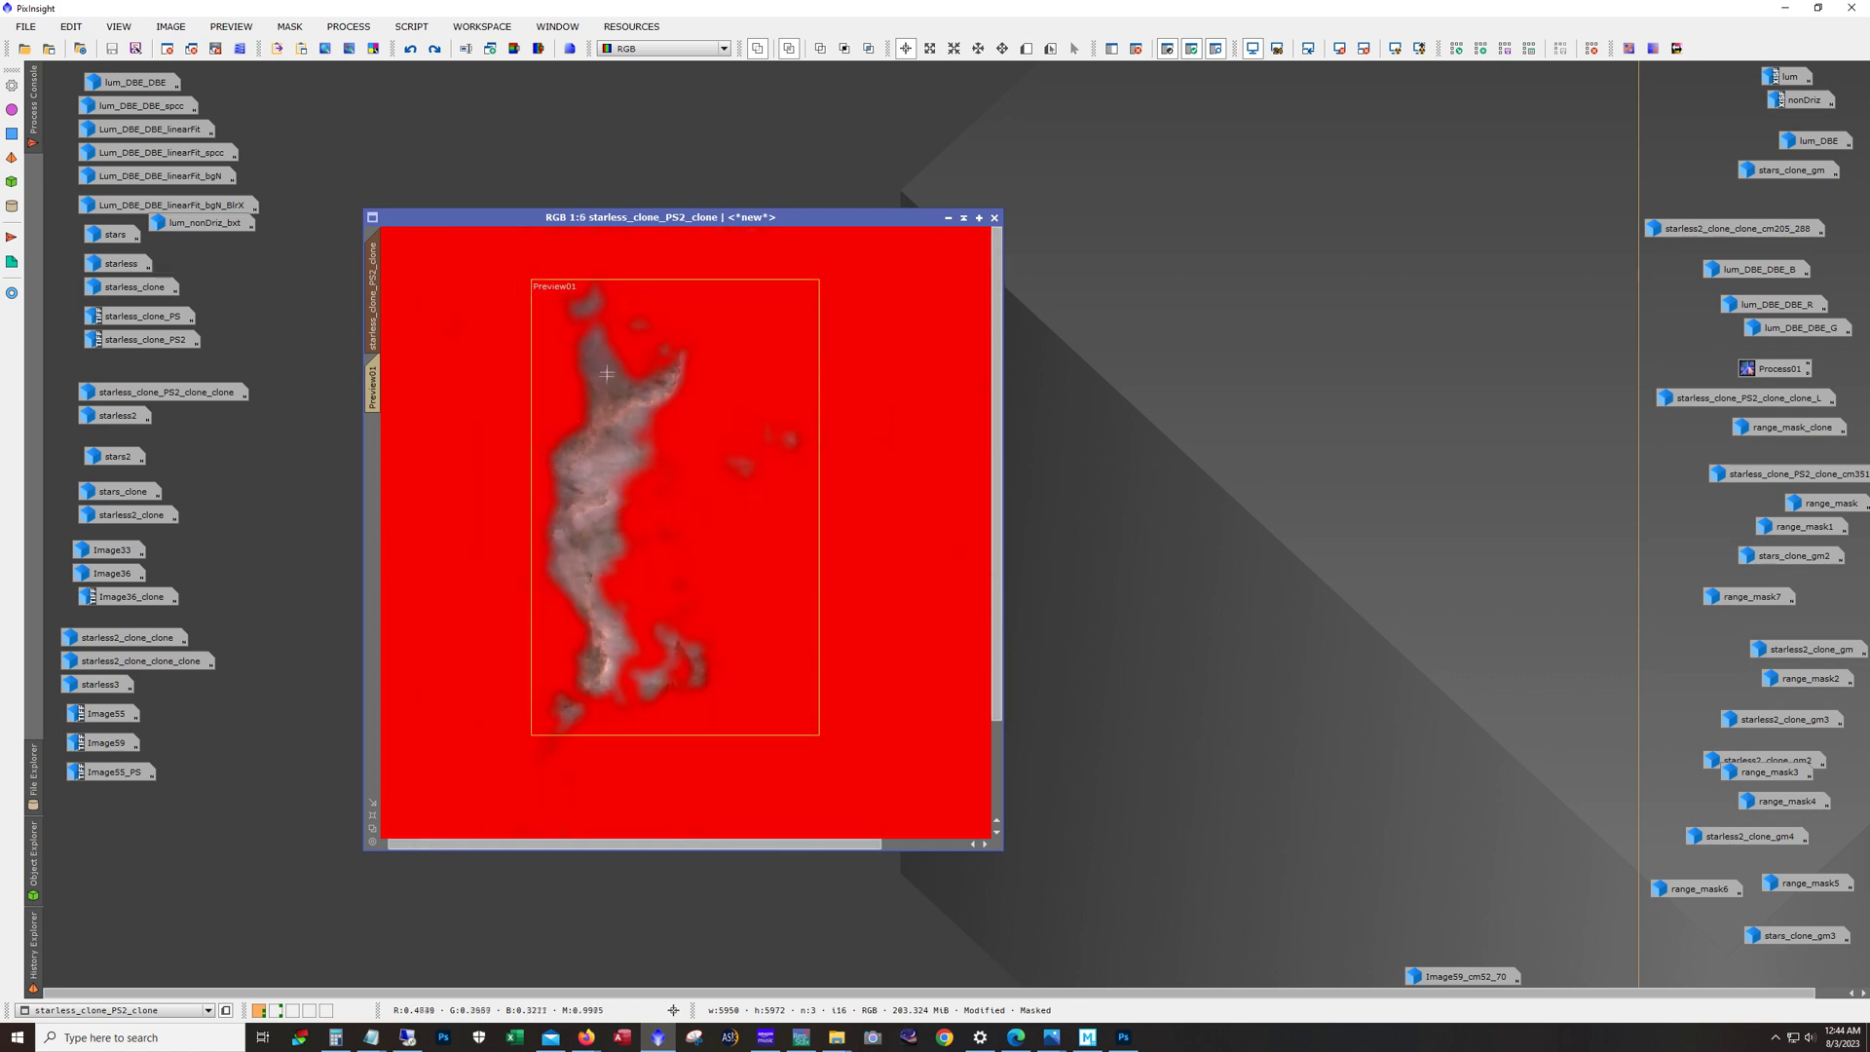
click(1214, 49)
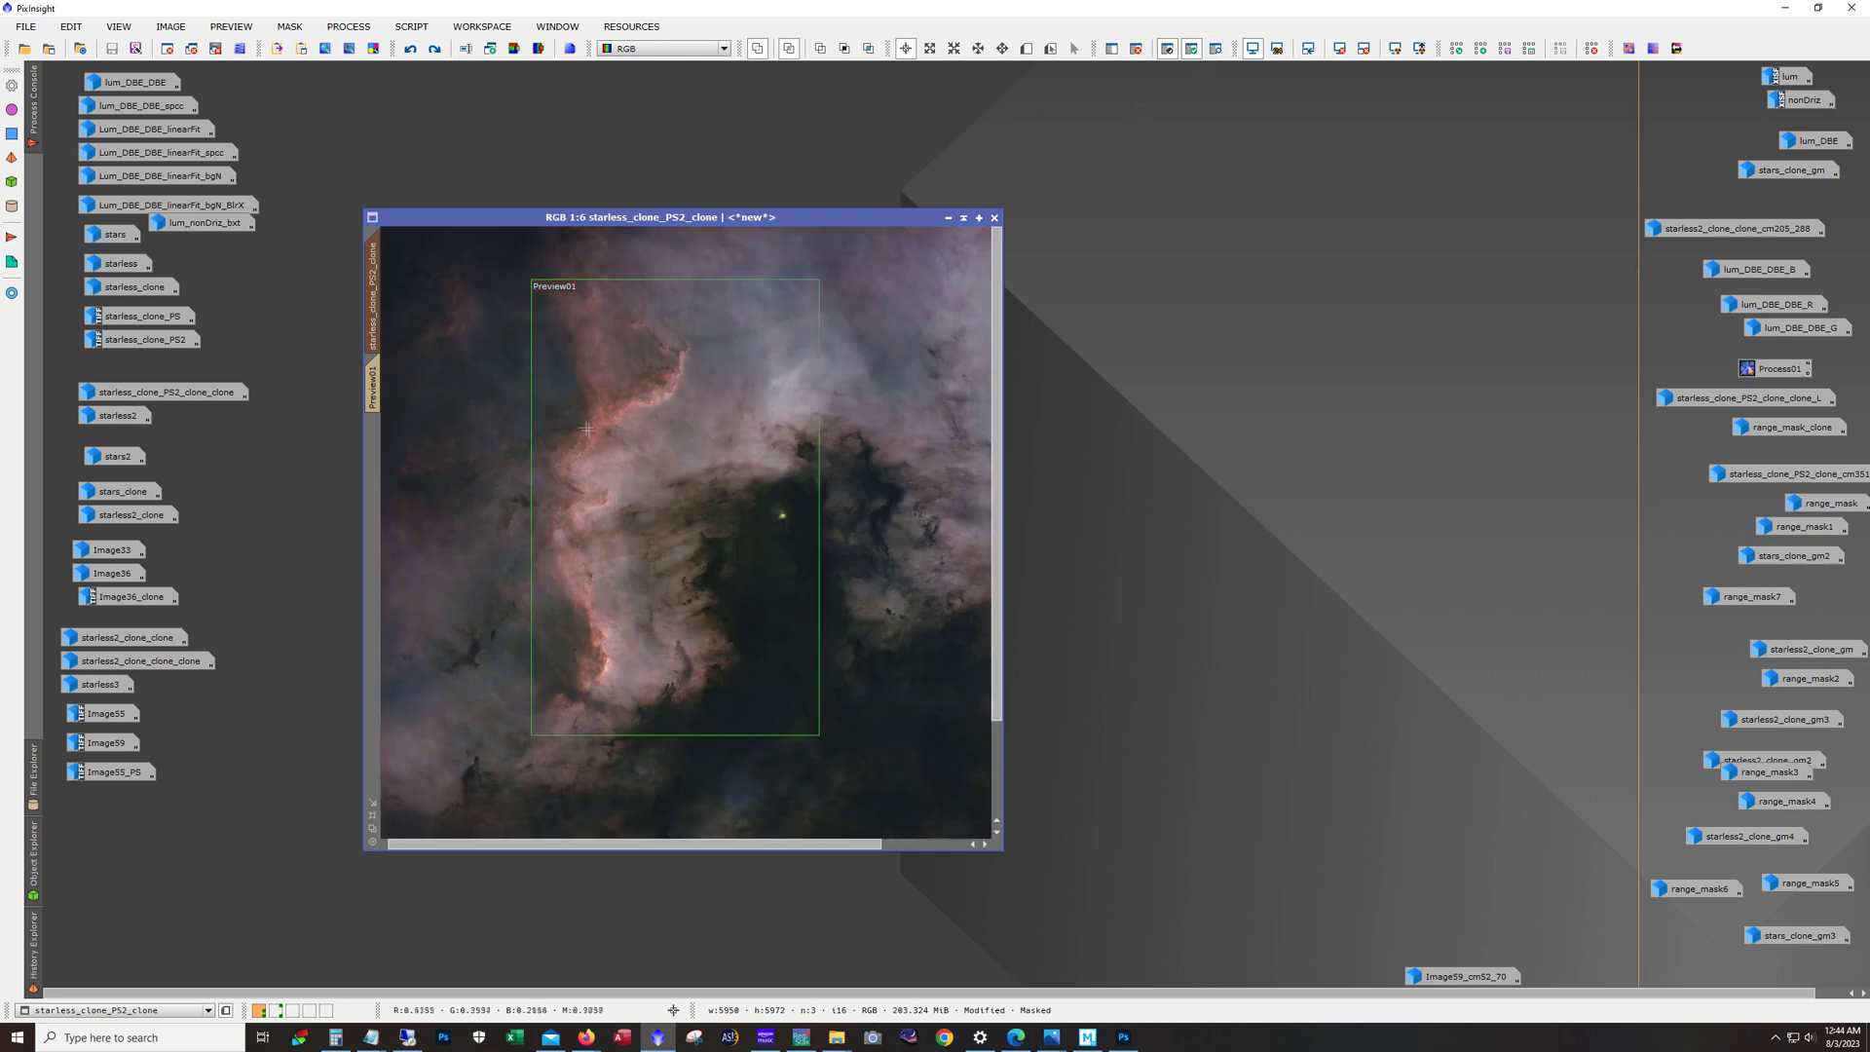
scroll(588, 374, up, 5)
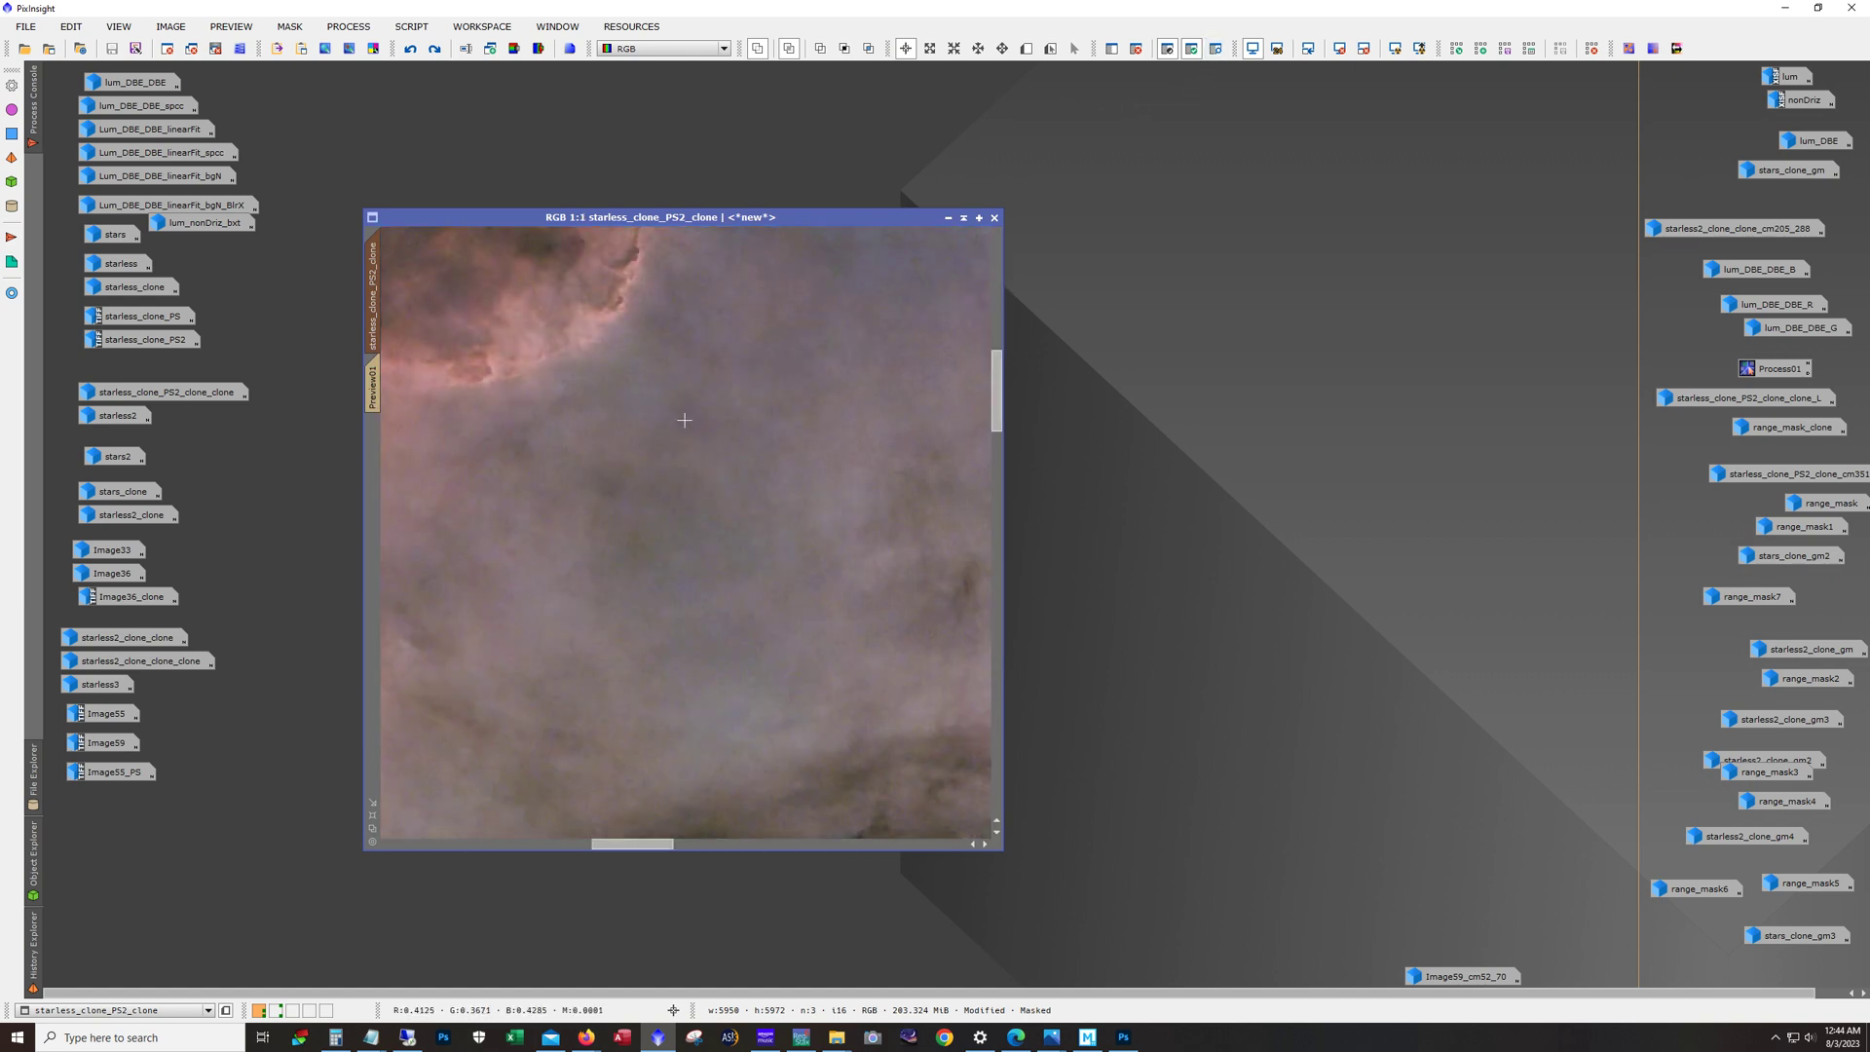
scroll(685, 425, down, 2)
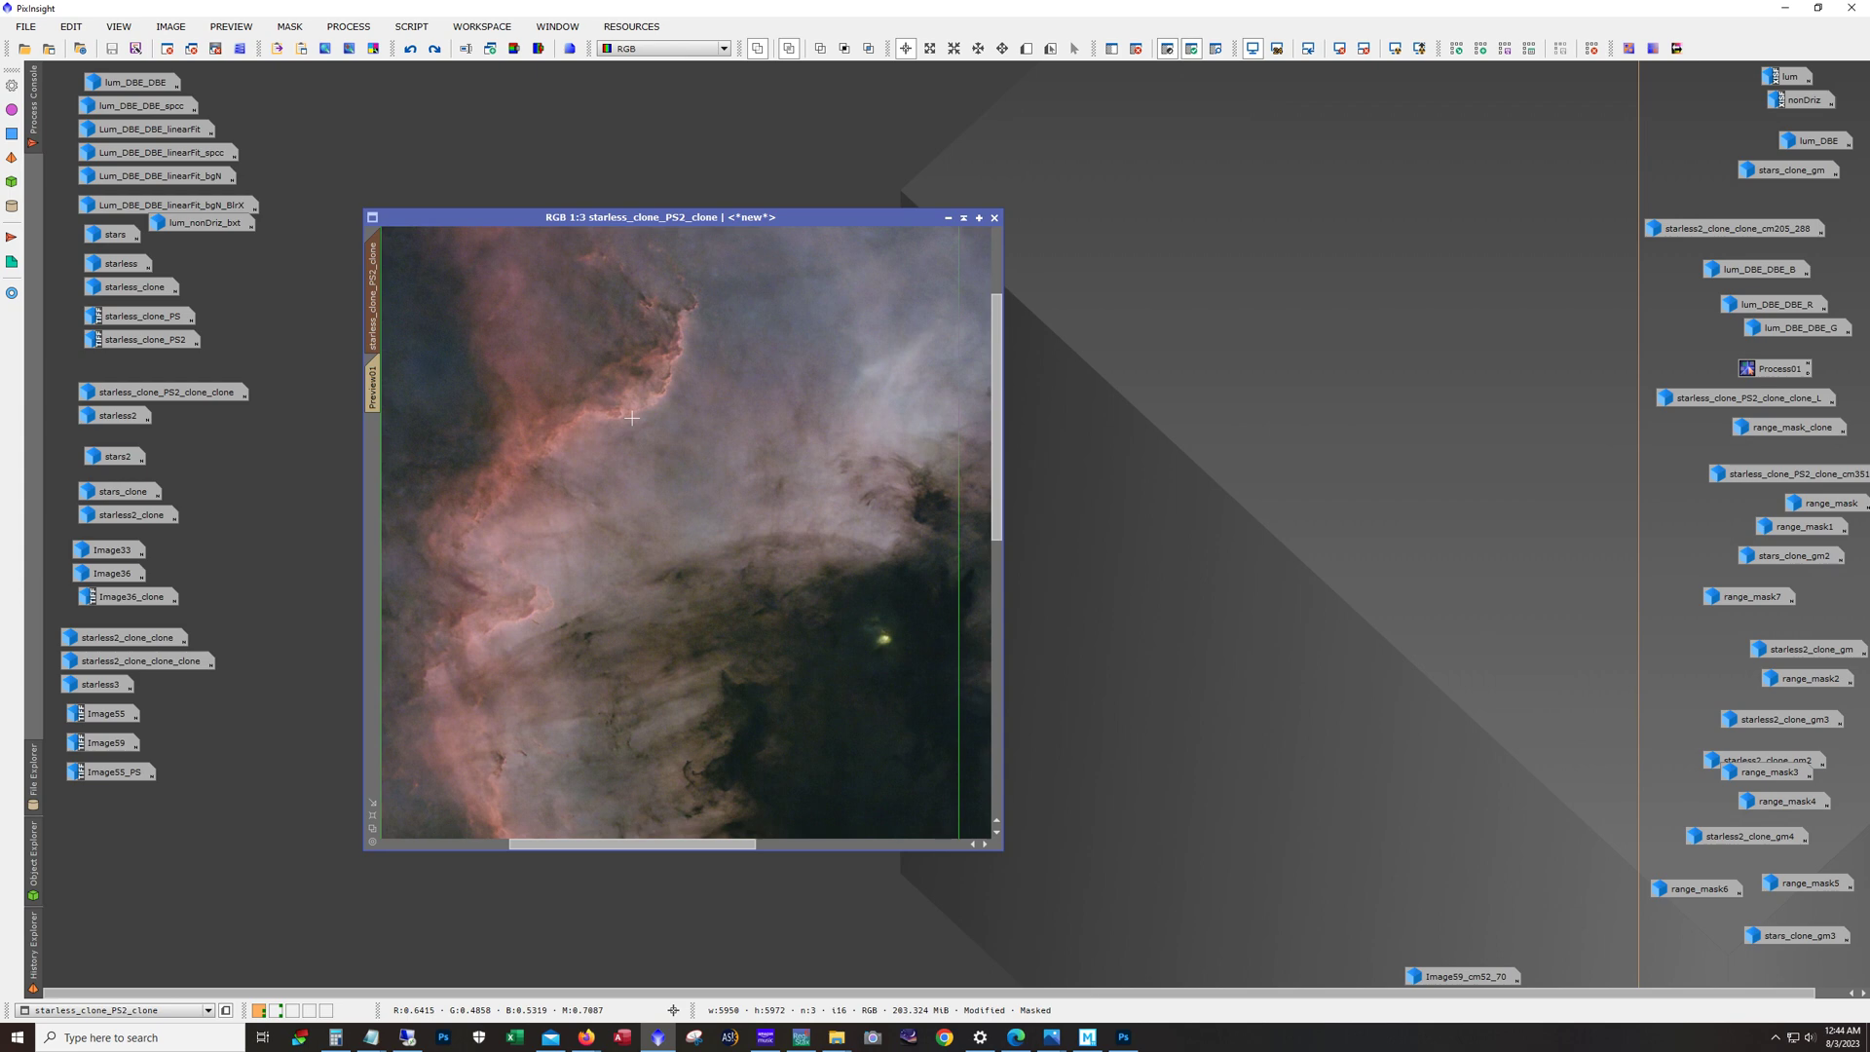
drag(996, 533, 995, 665)
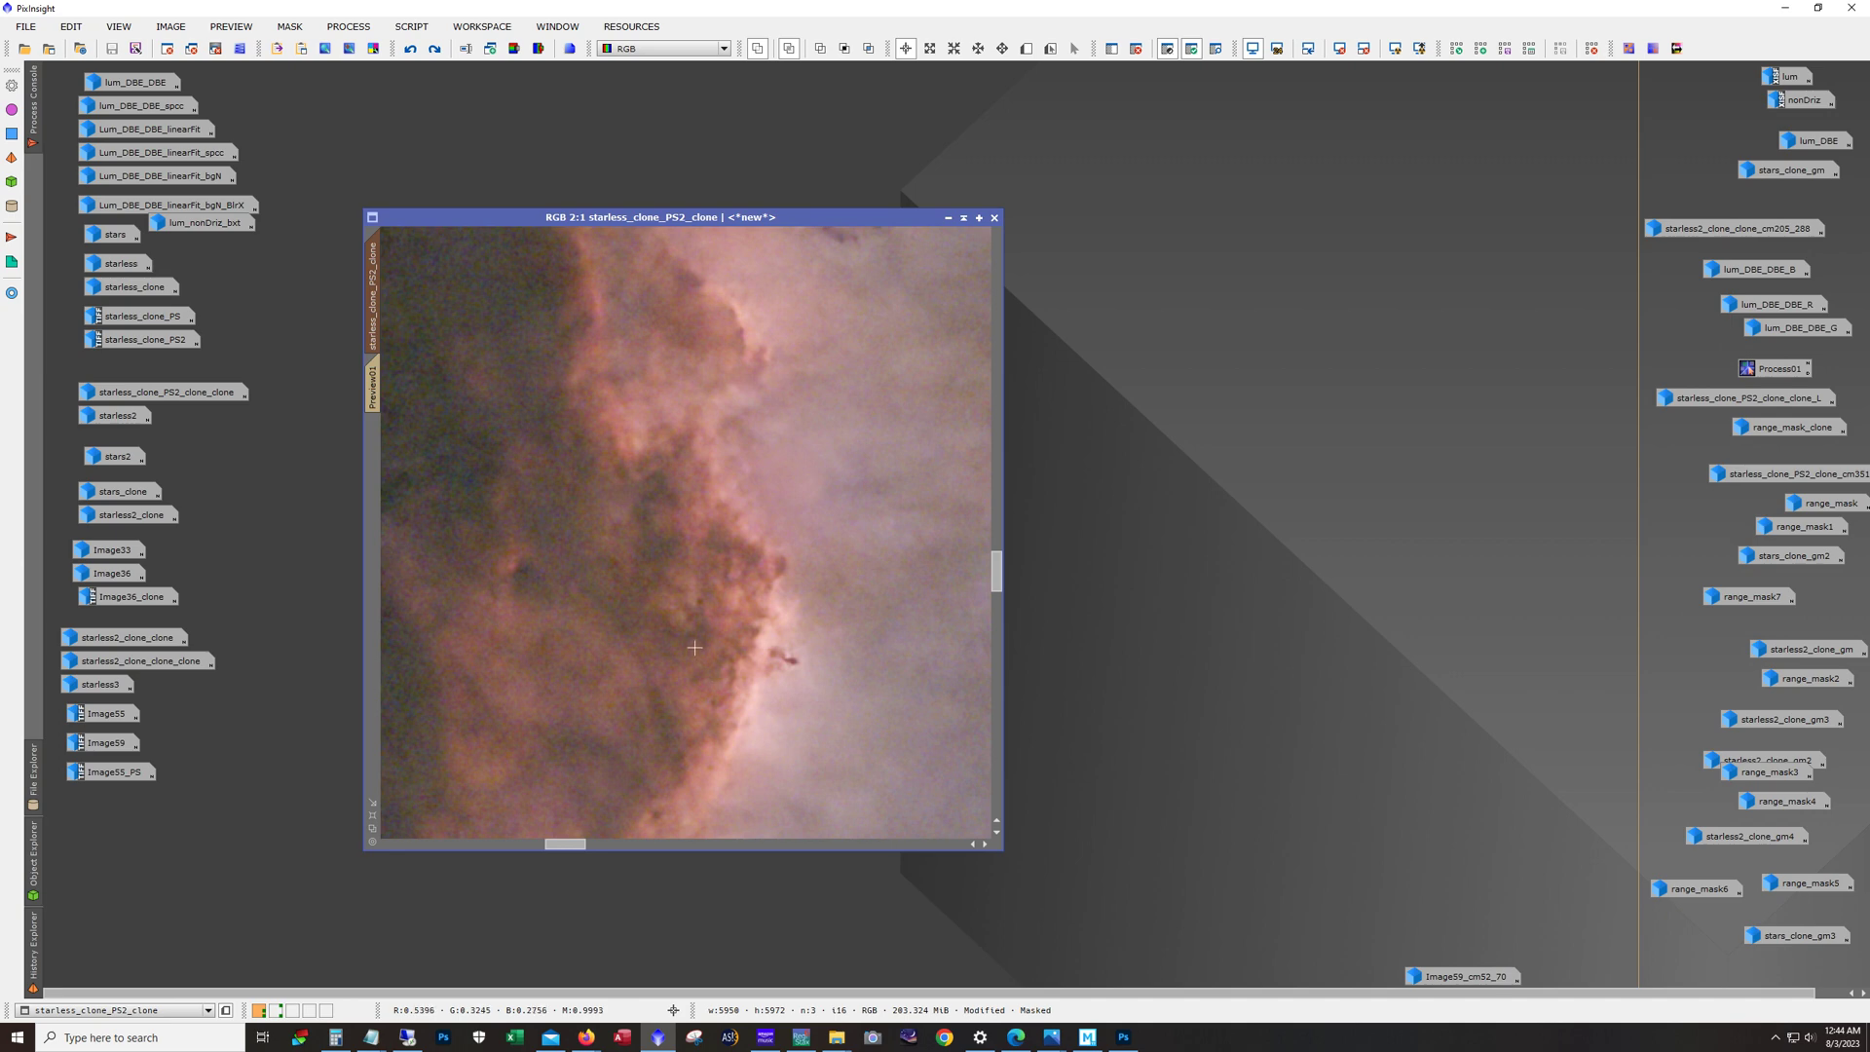
scroll(694, 648, down, 2)
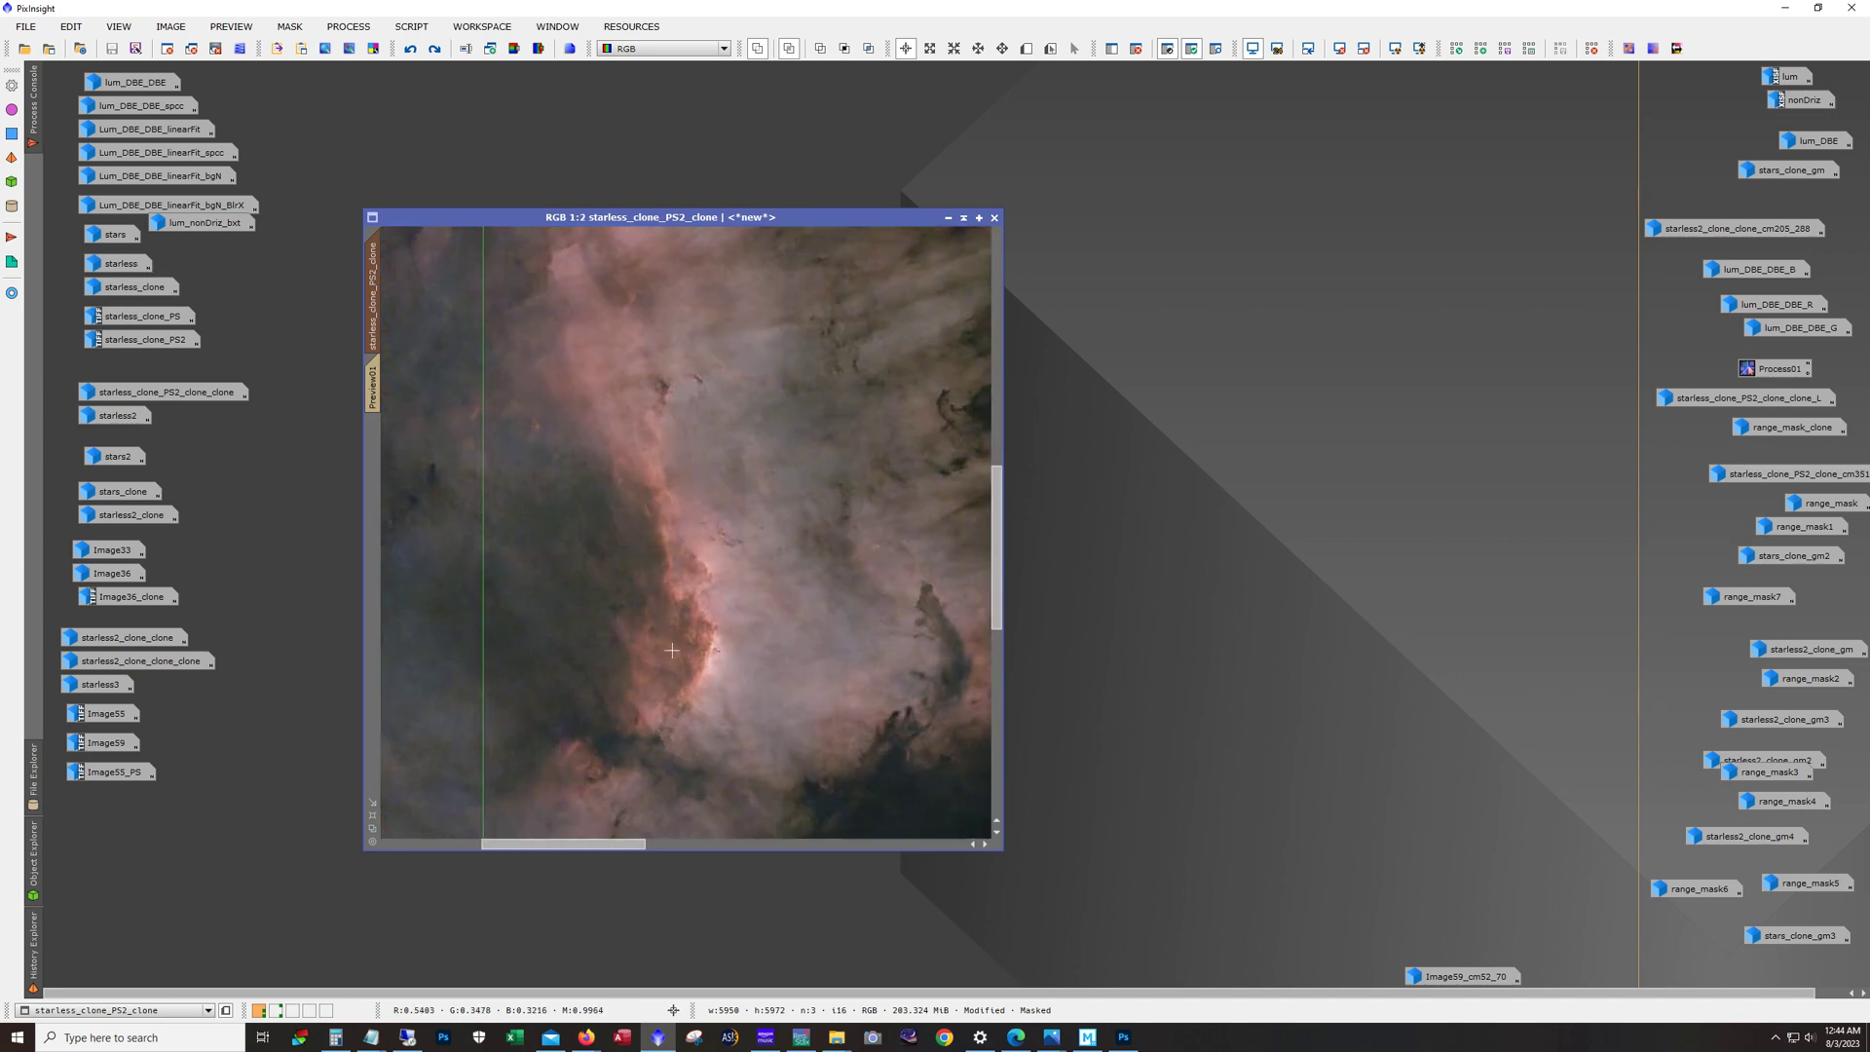
scroll(496, 557, down, 2)
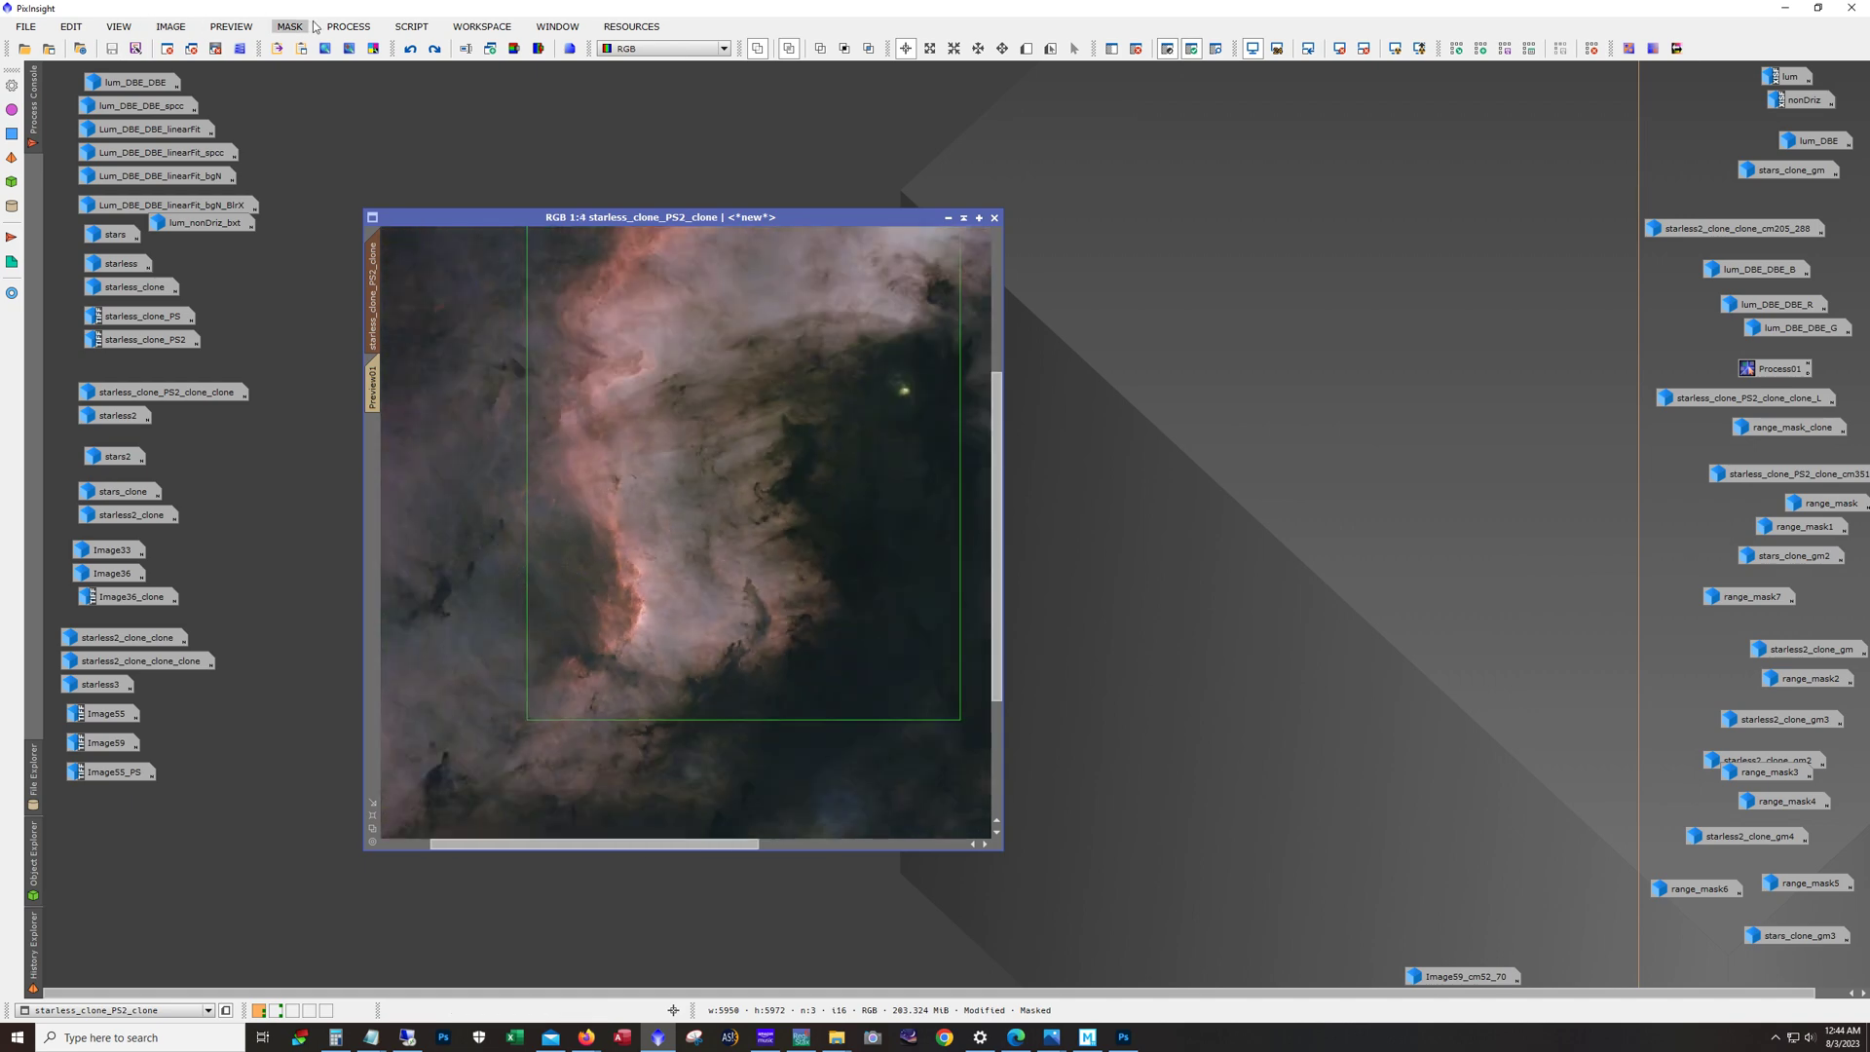
click(346, 26)
mouse_move(421, 202)
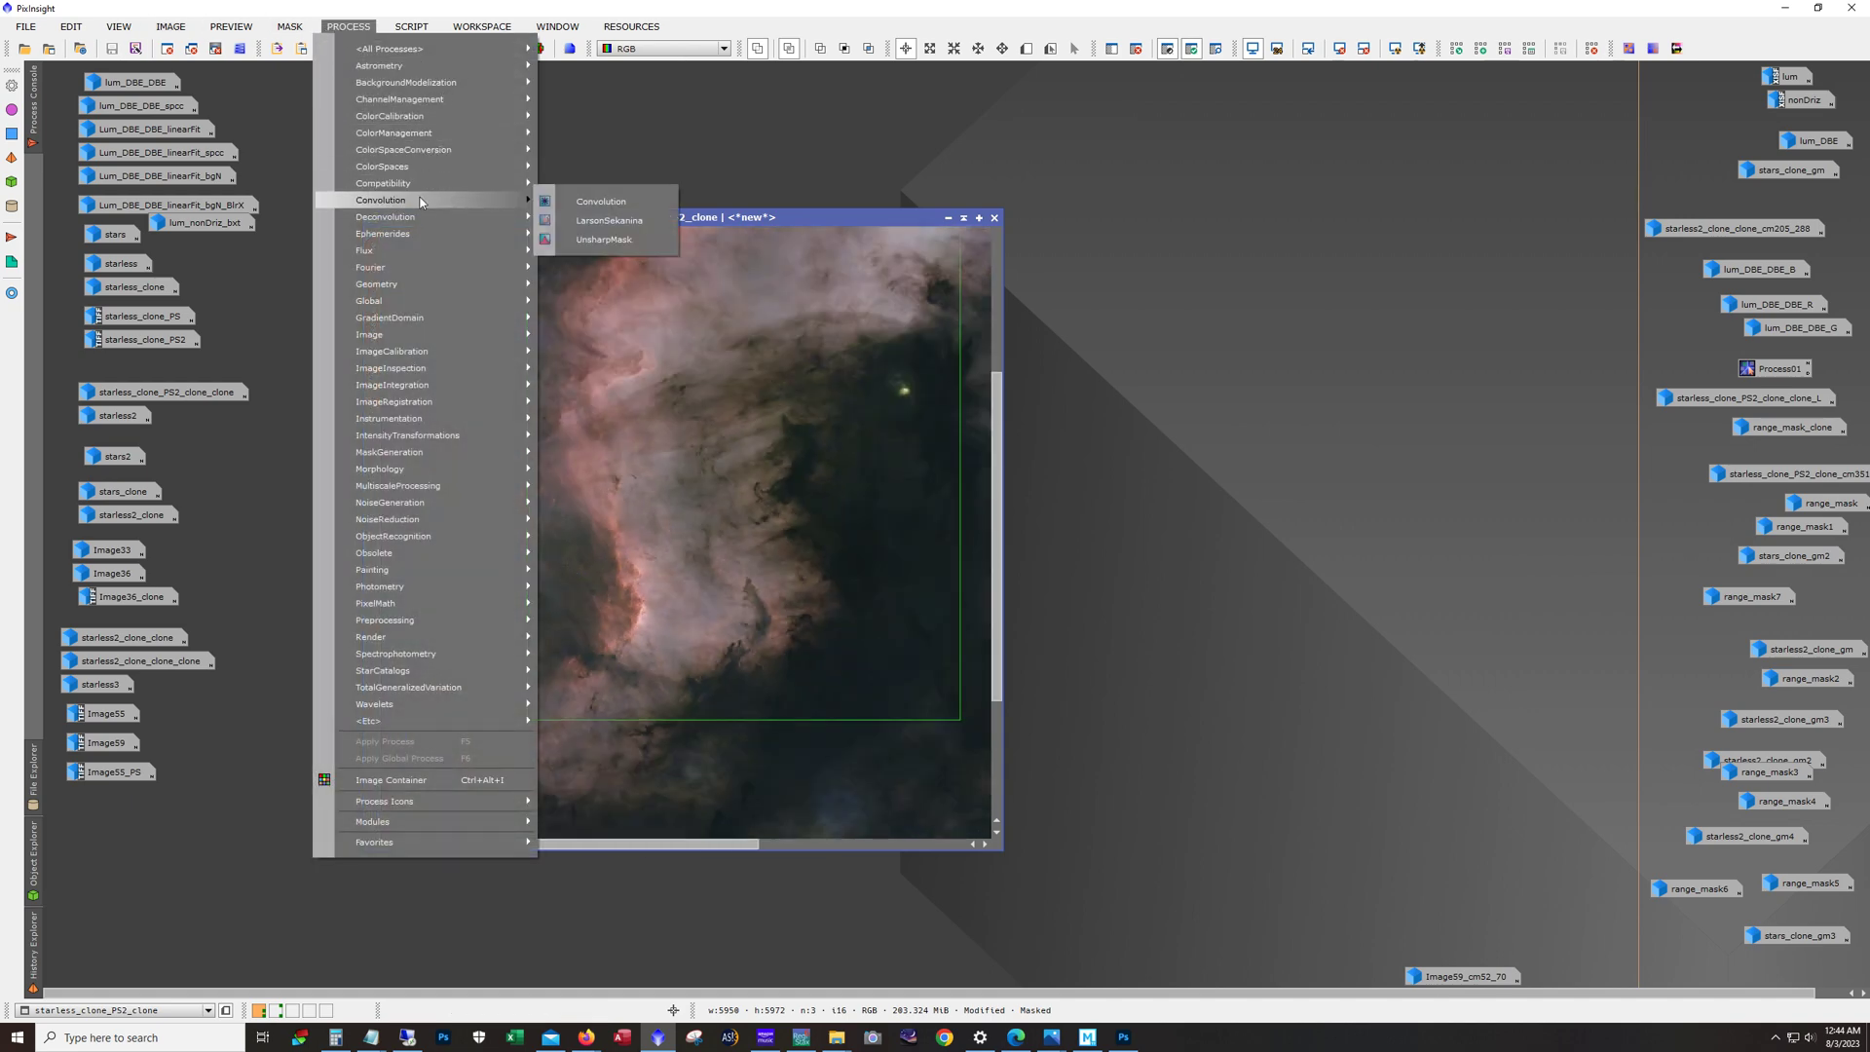
Step: Close UnsharpMask unapplied, then Redo twice to restore sharpening and remove the mask and Preview01
click(602, 239)
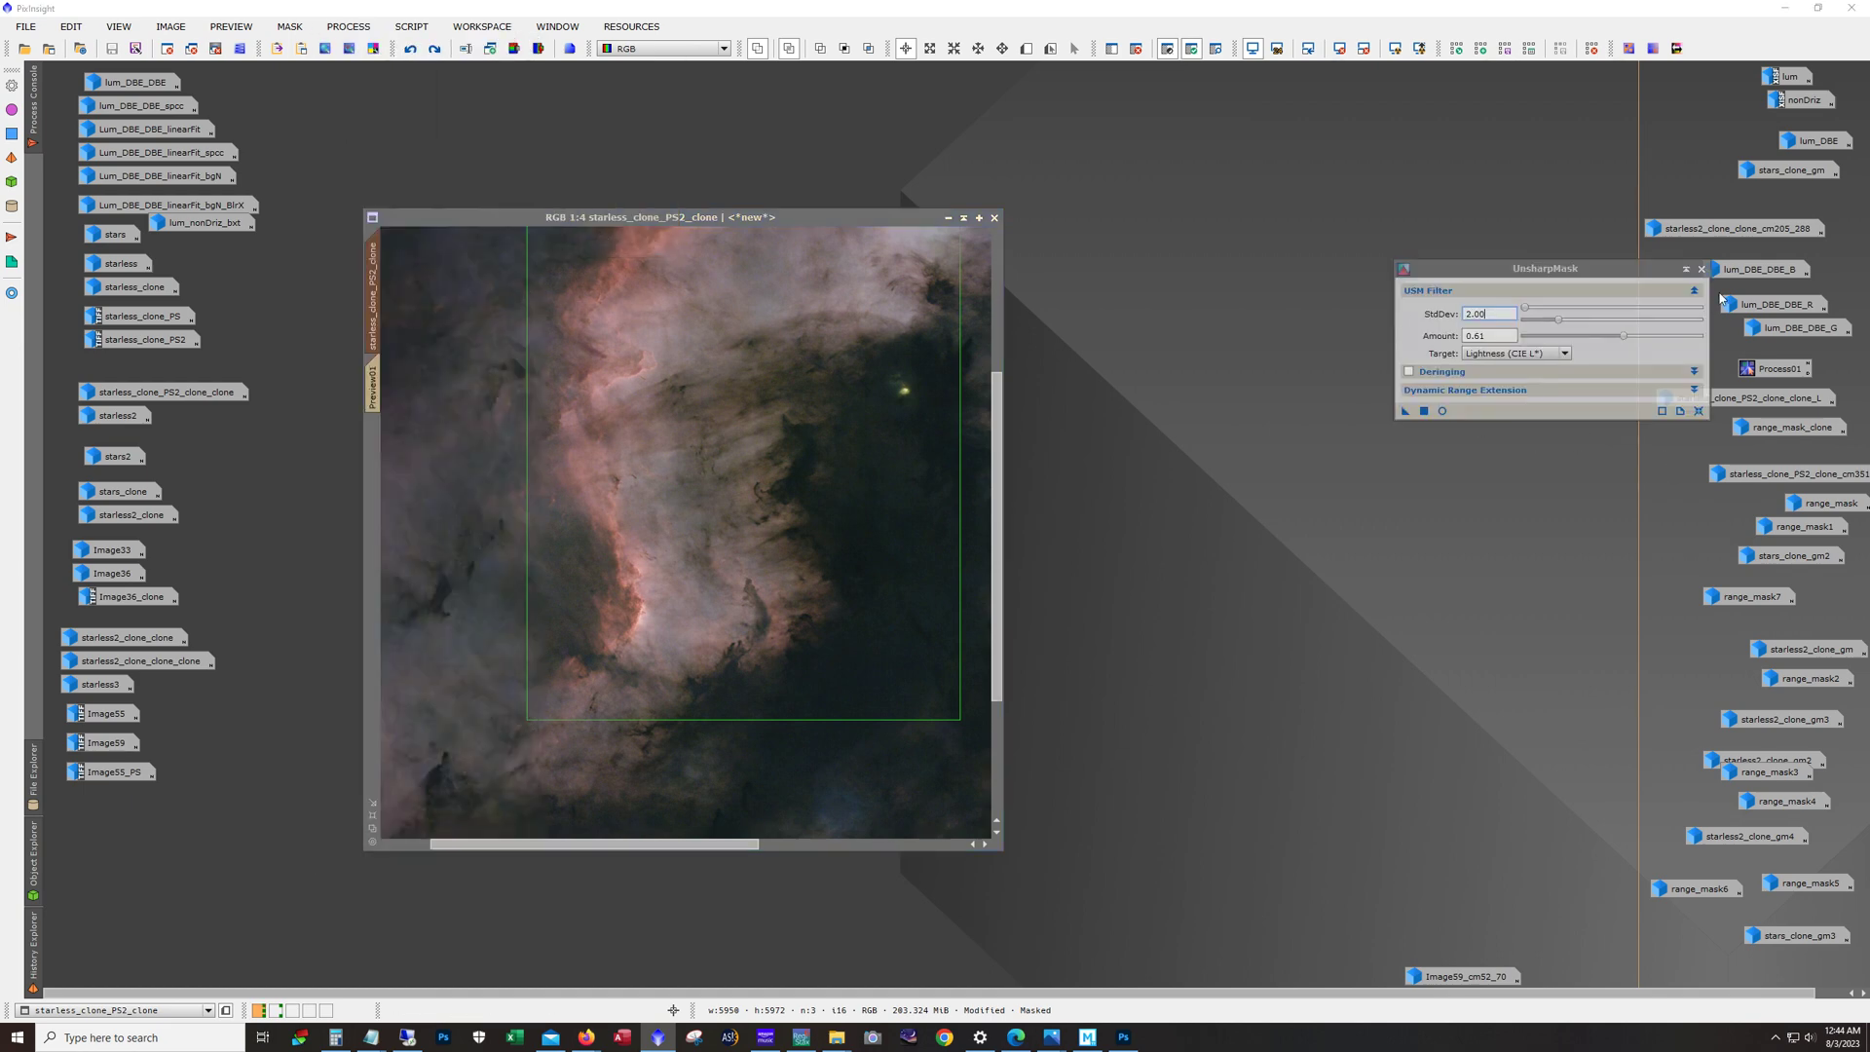
click(1701, 269)
scroll(743, 534, down, 4)
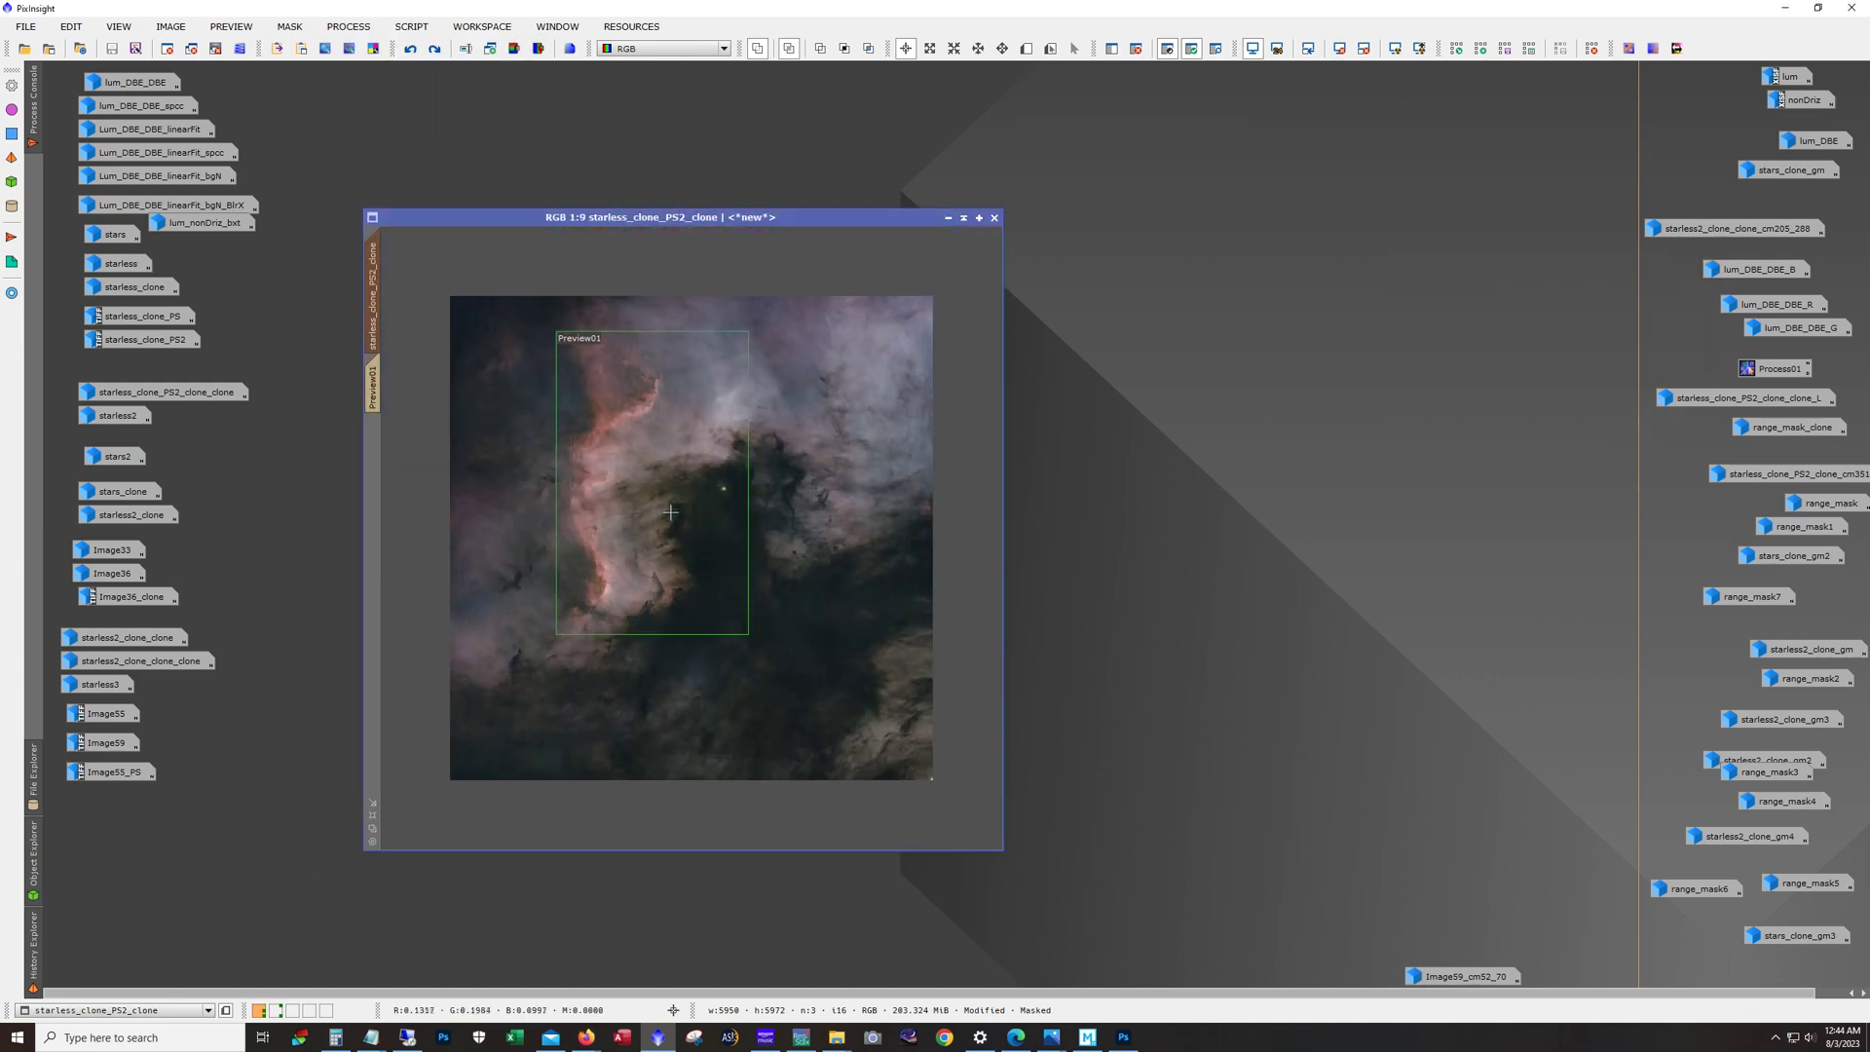
scroll(634, 473, up, 5)
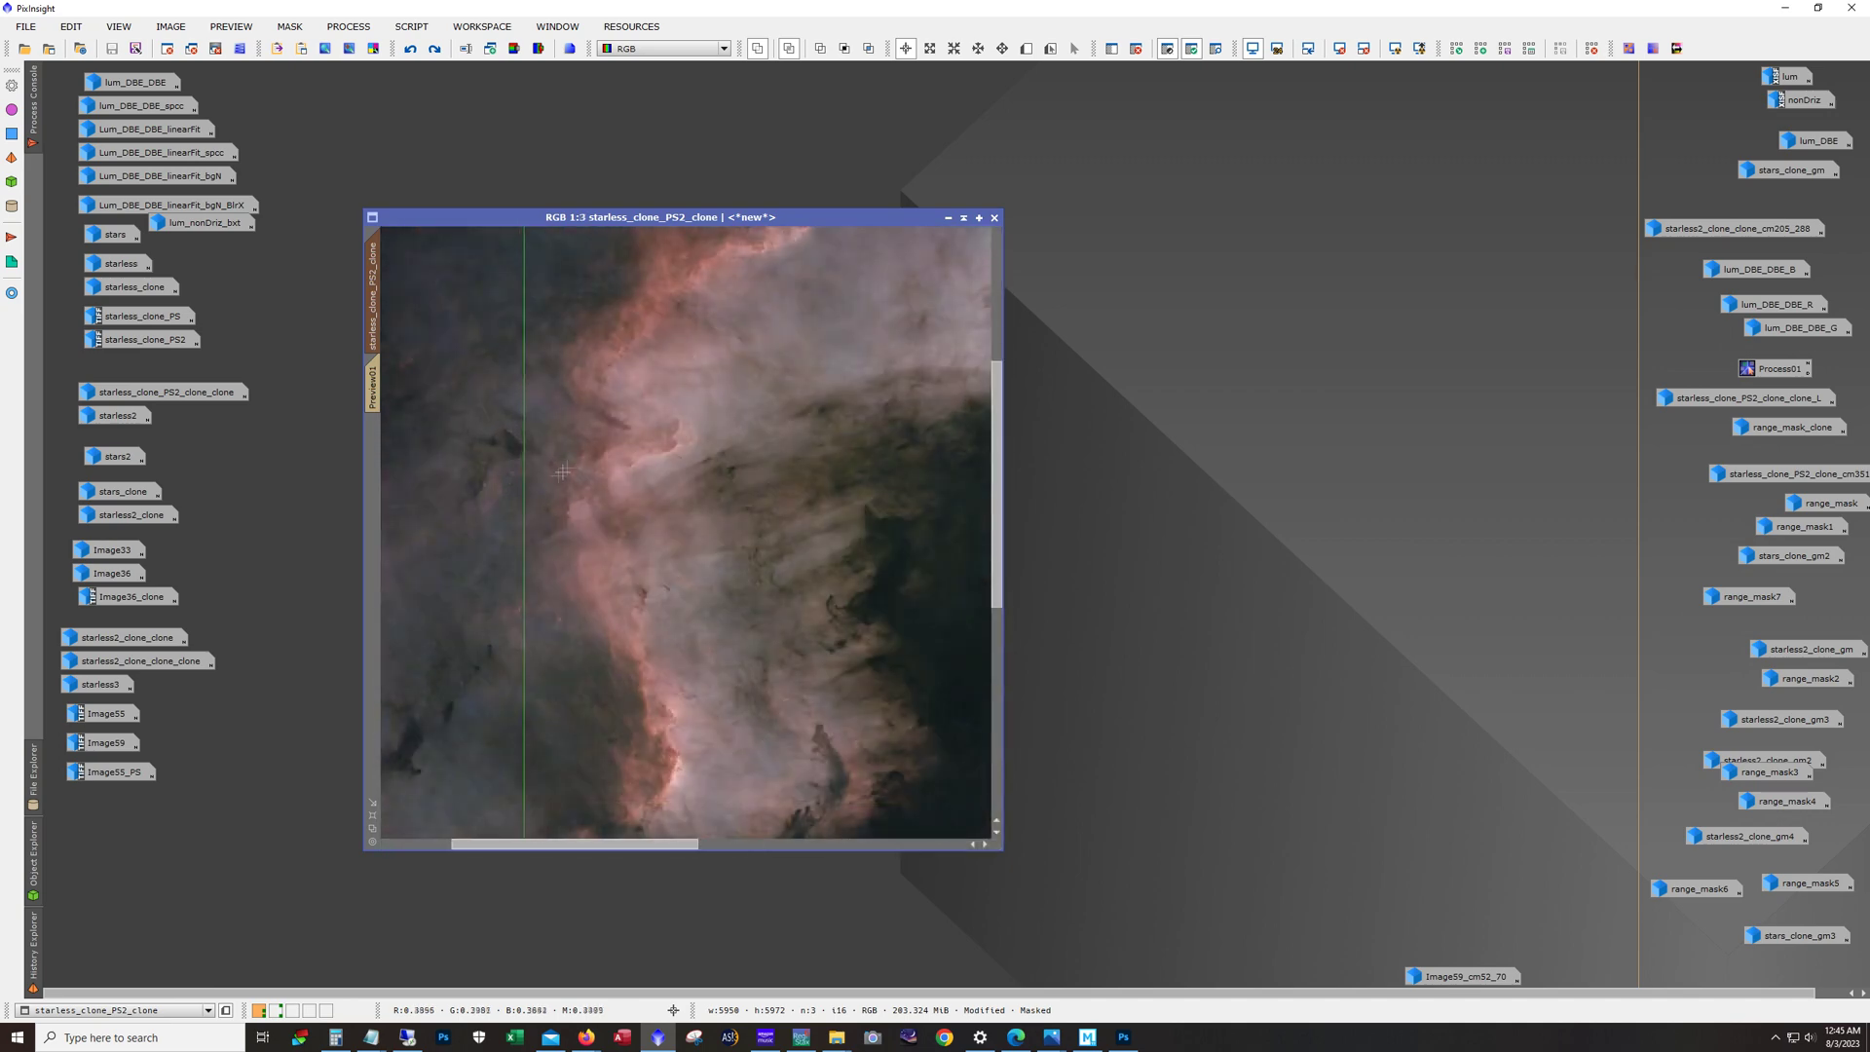
click(435, 49)
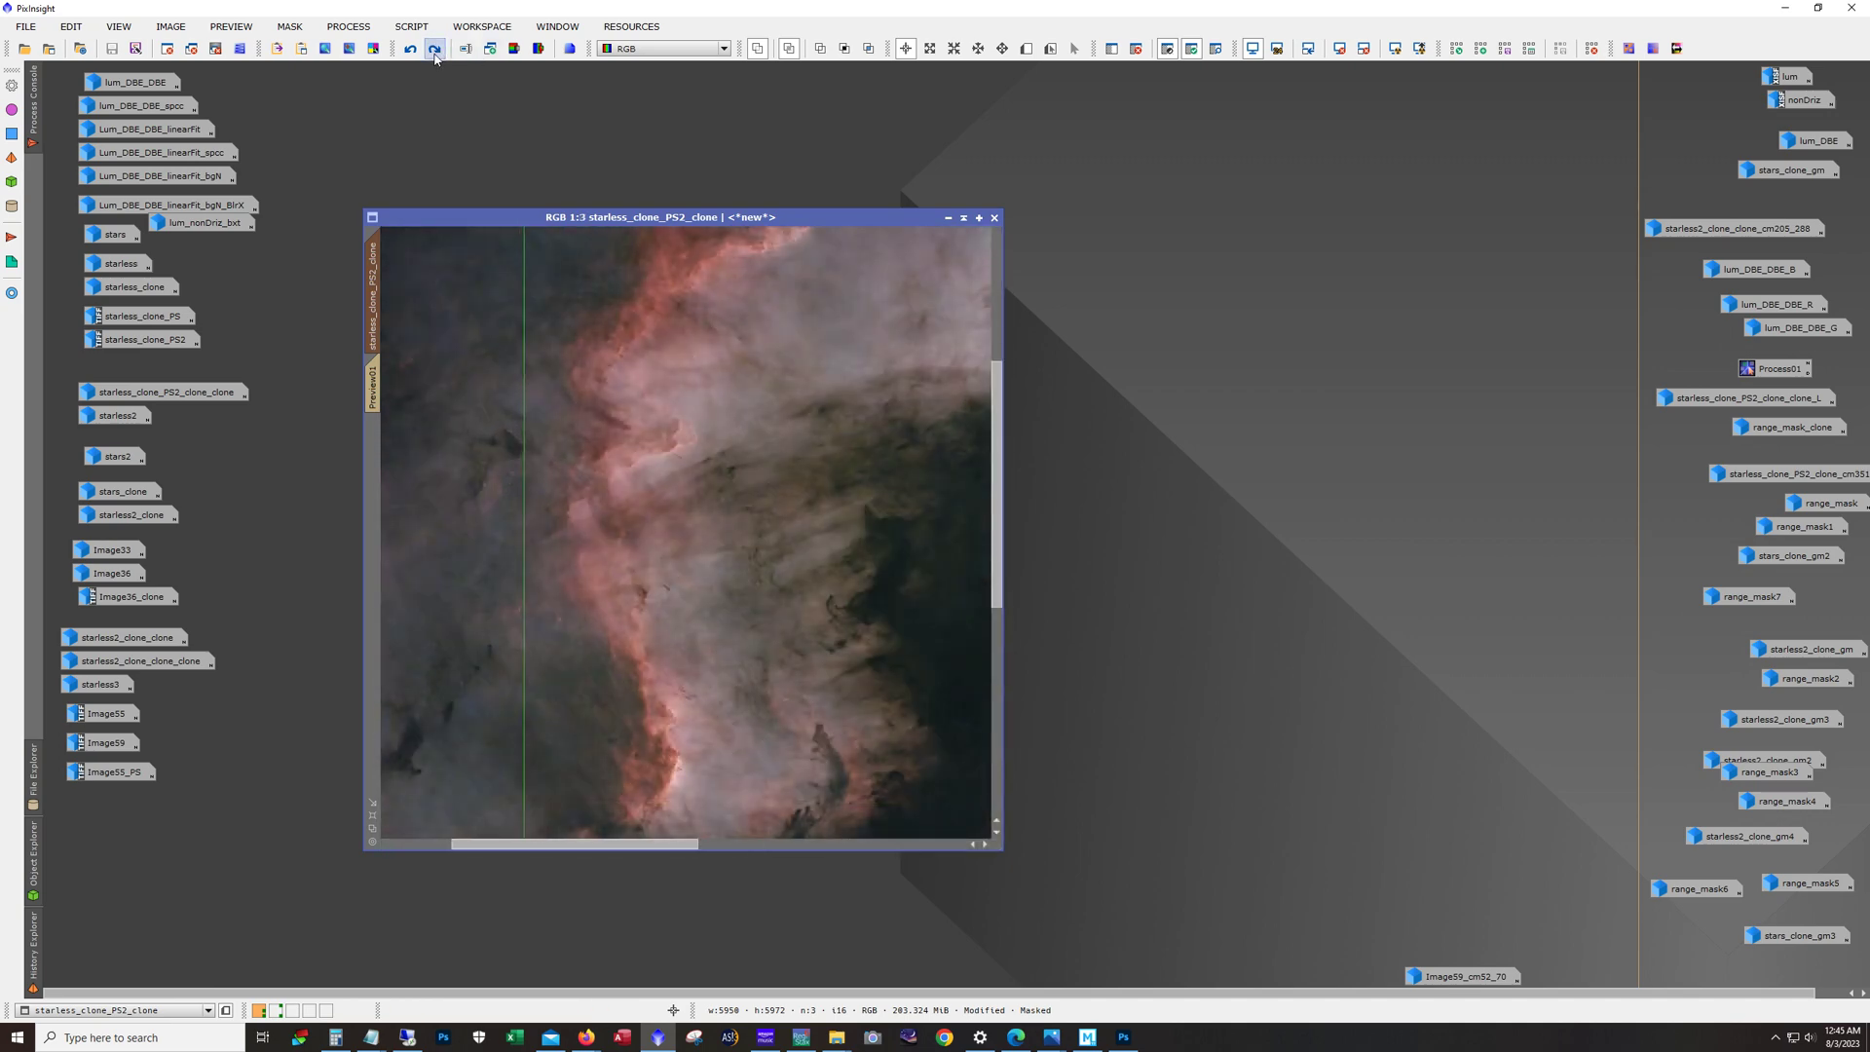
drag(996, 504, 996, 574)
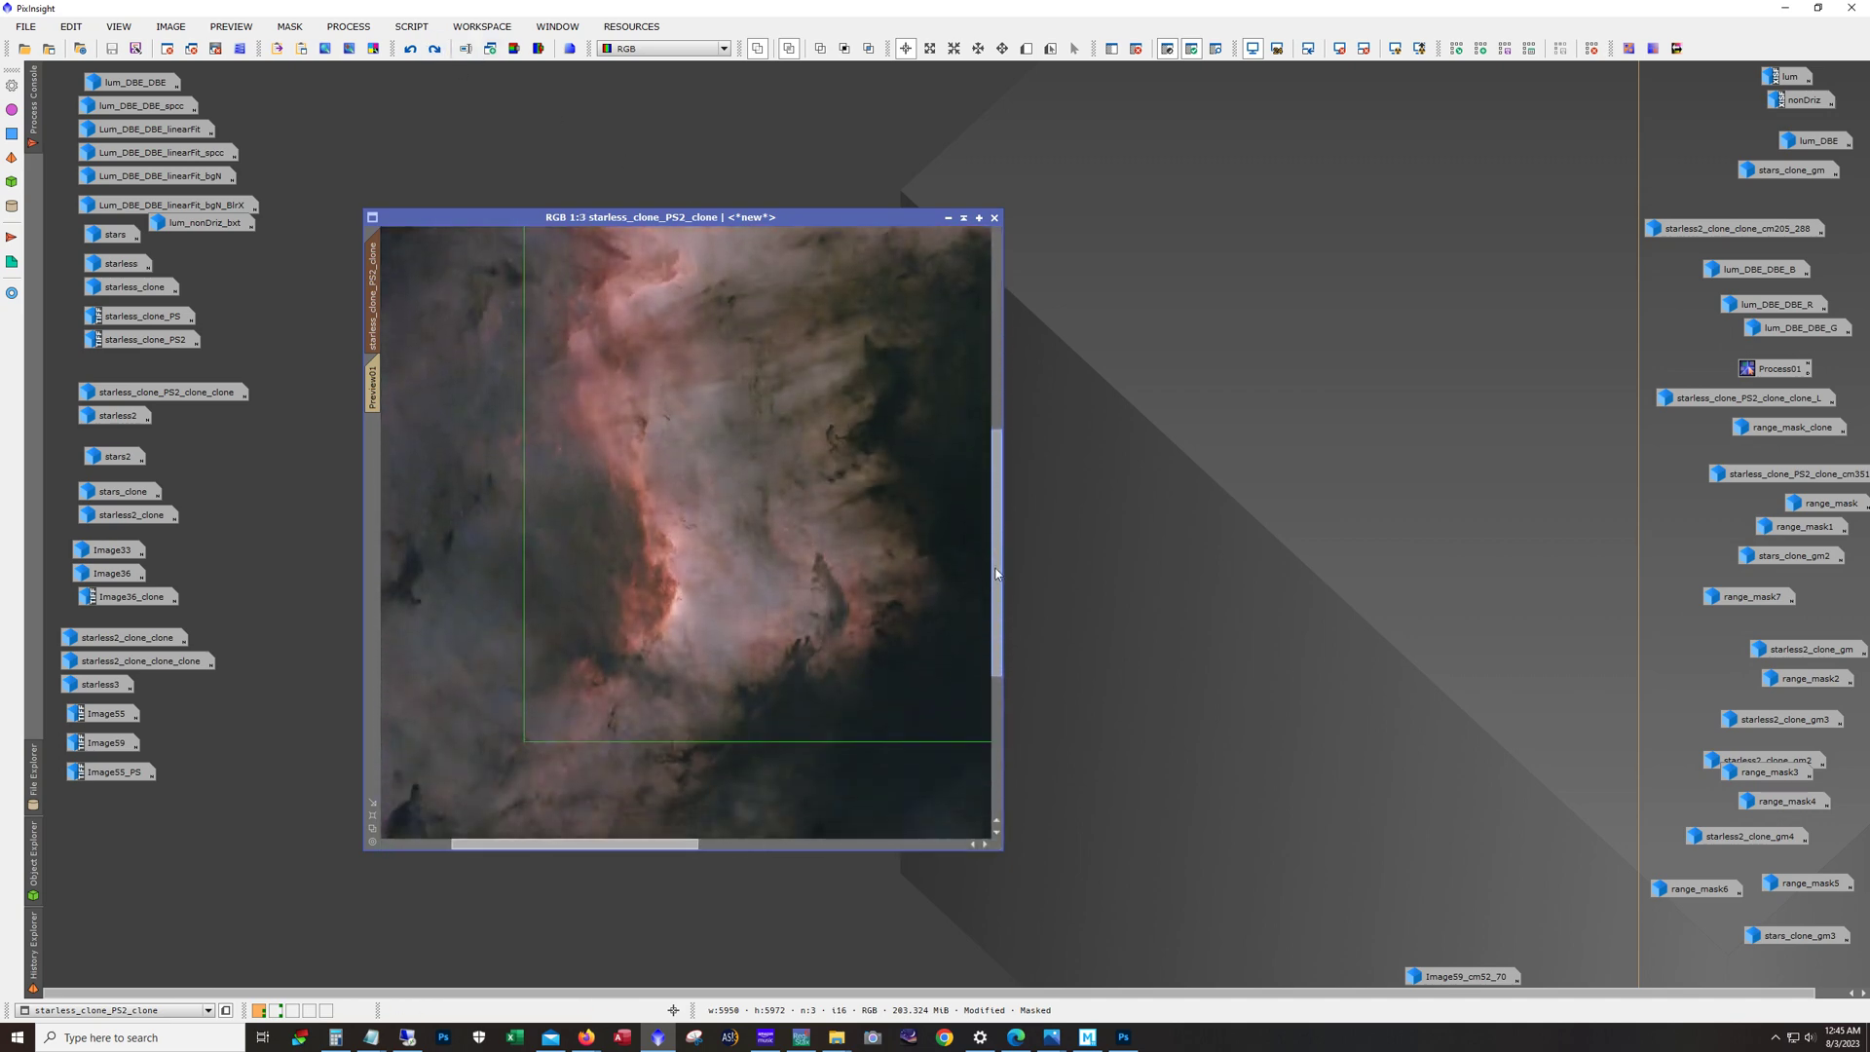
scroll(625, 666, up, 1)
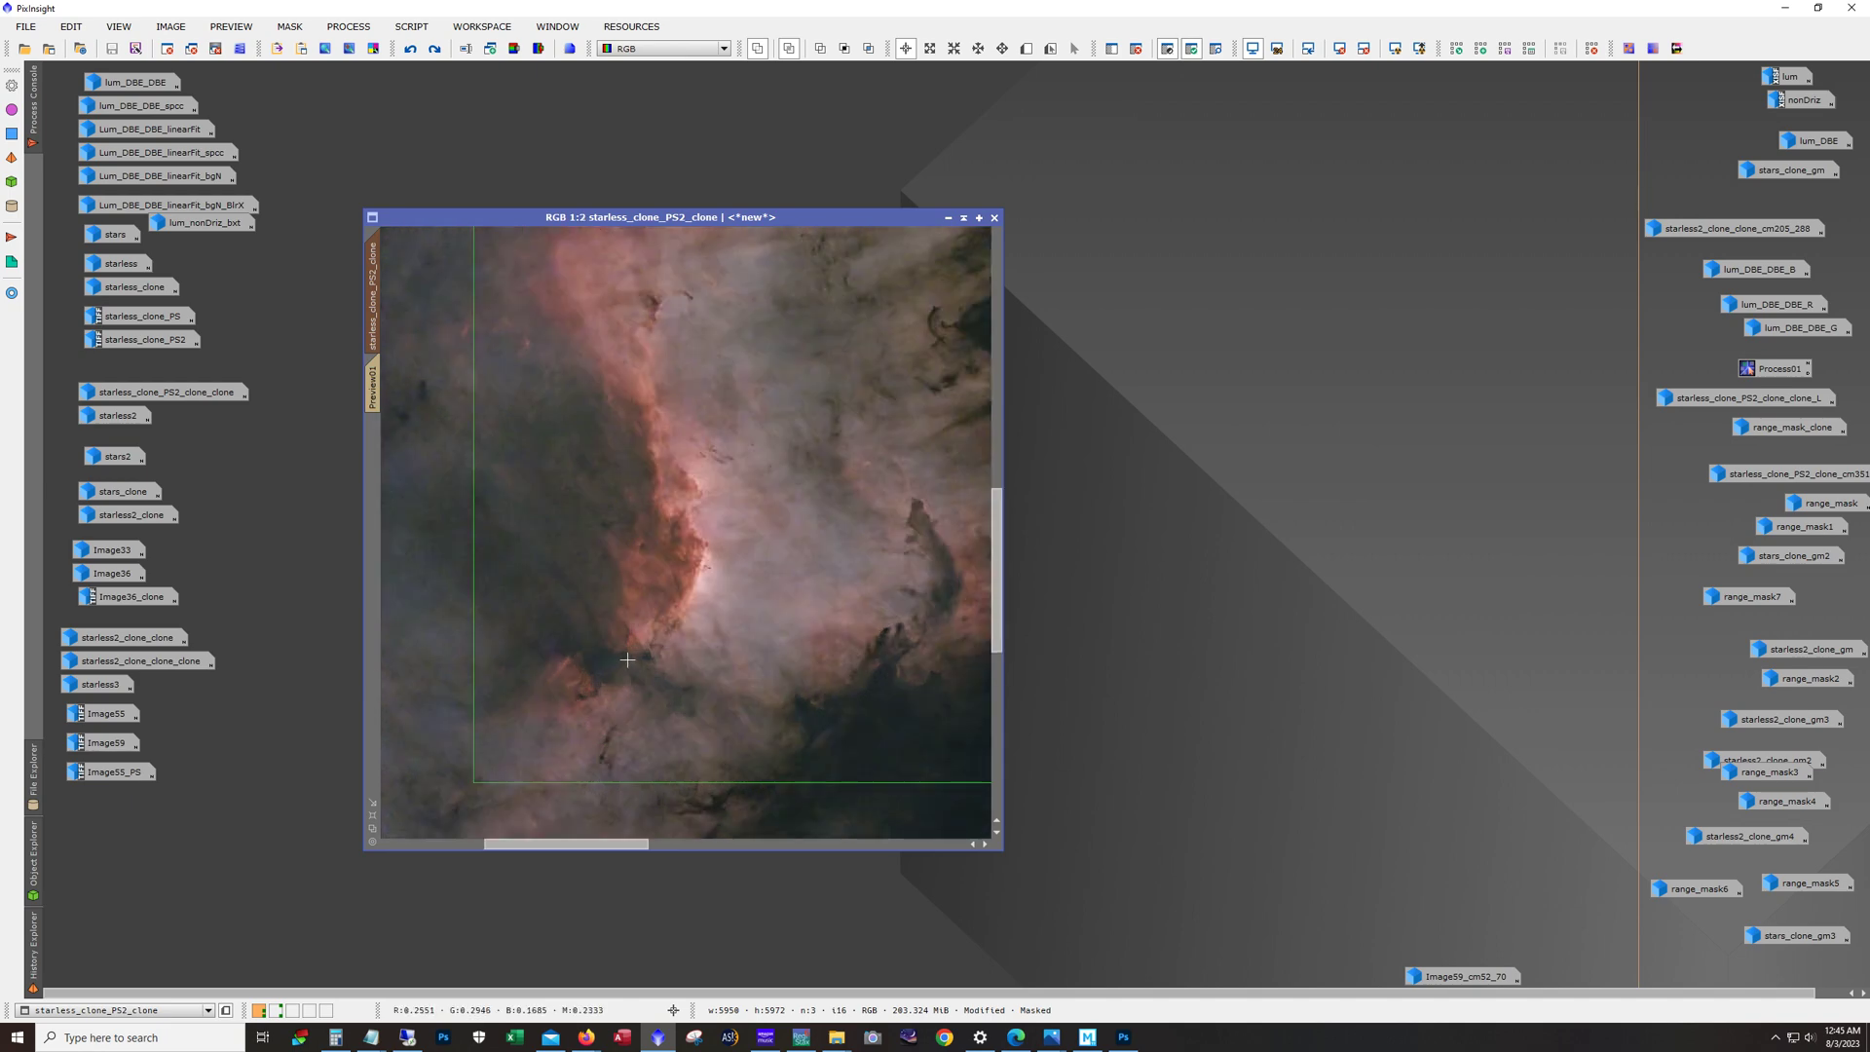
click(436, 49)
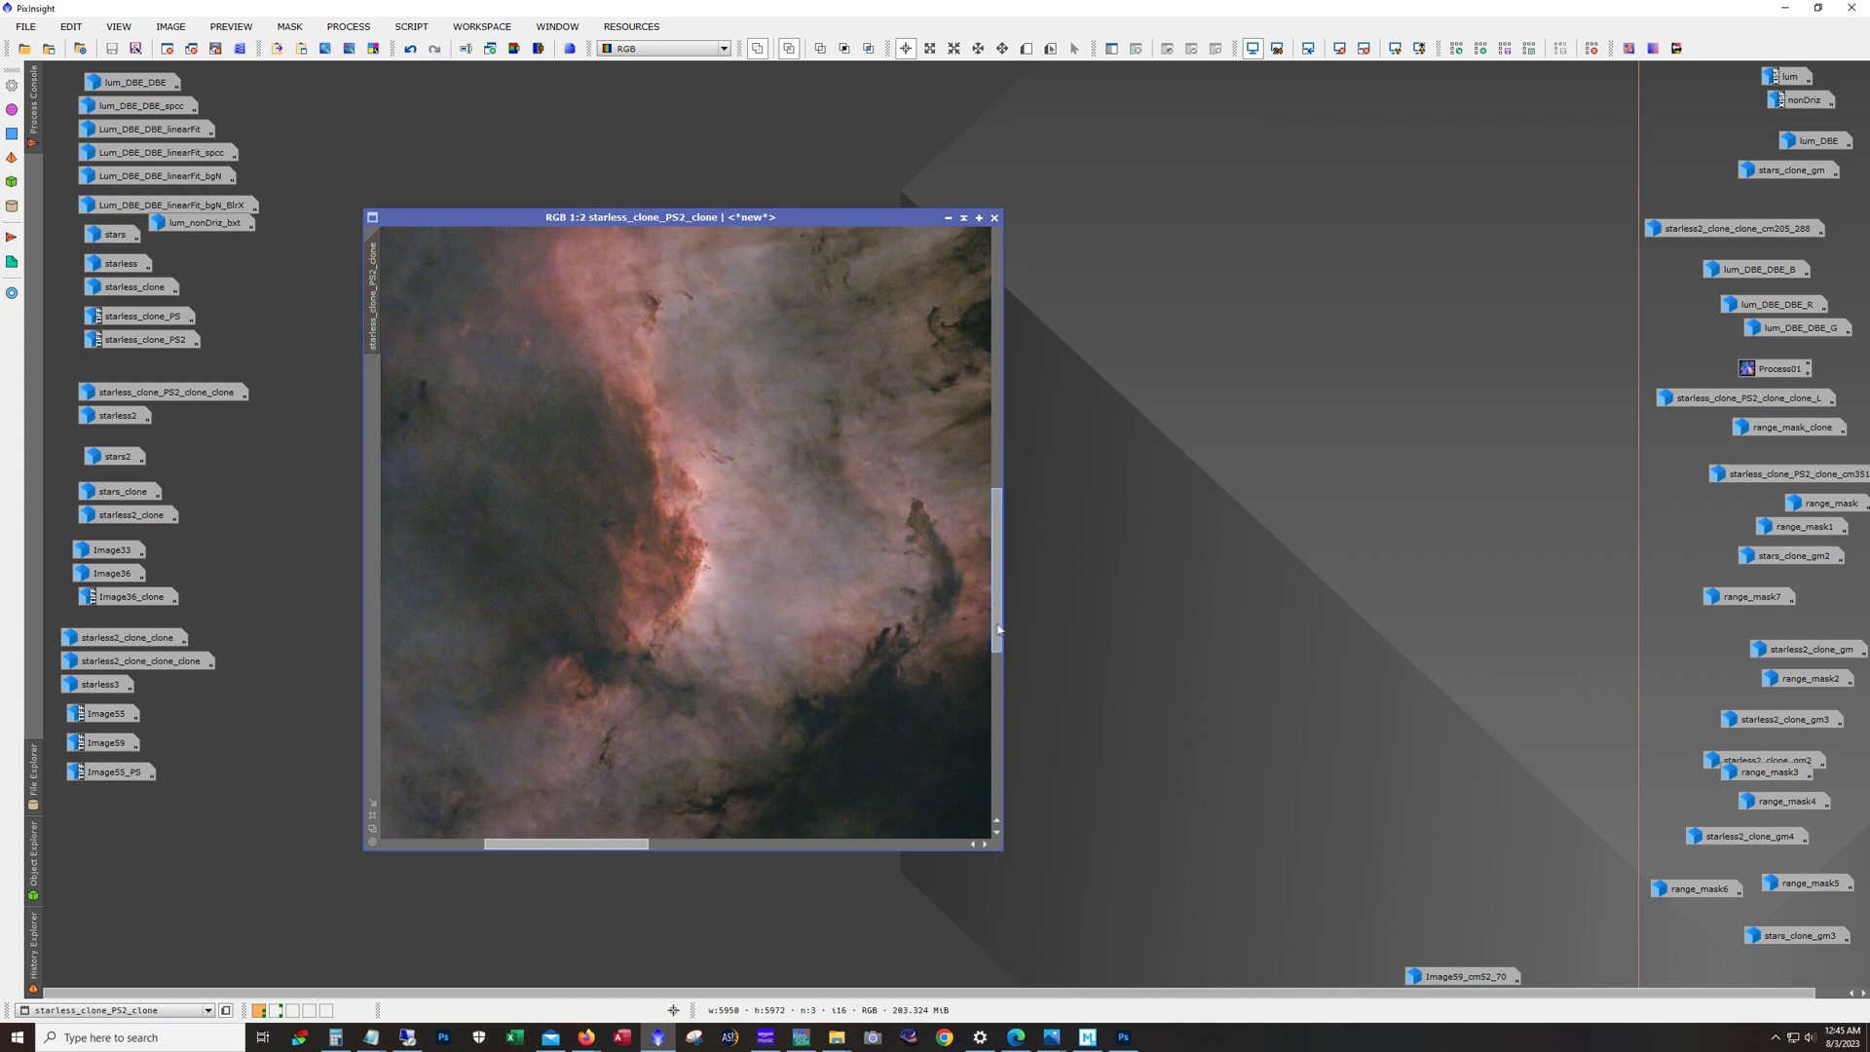
drag(995, 624, 970, 303)
scroll(960, 425, up, 1)
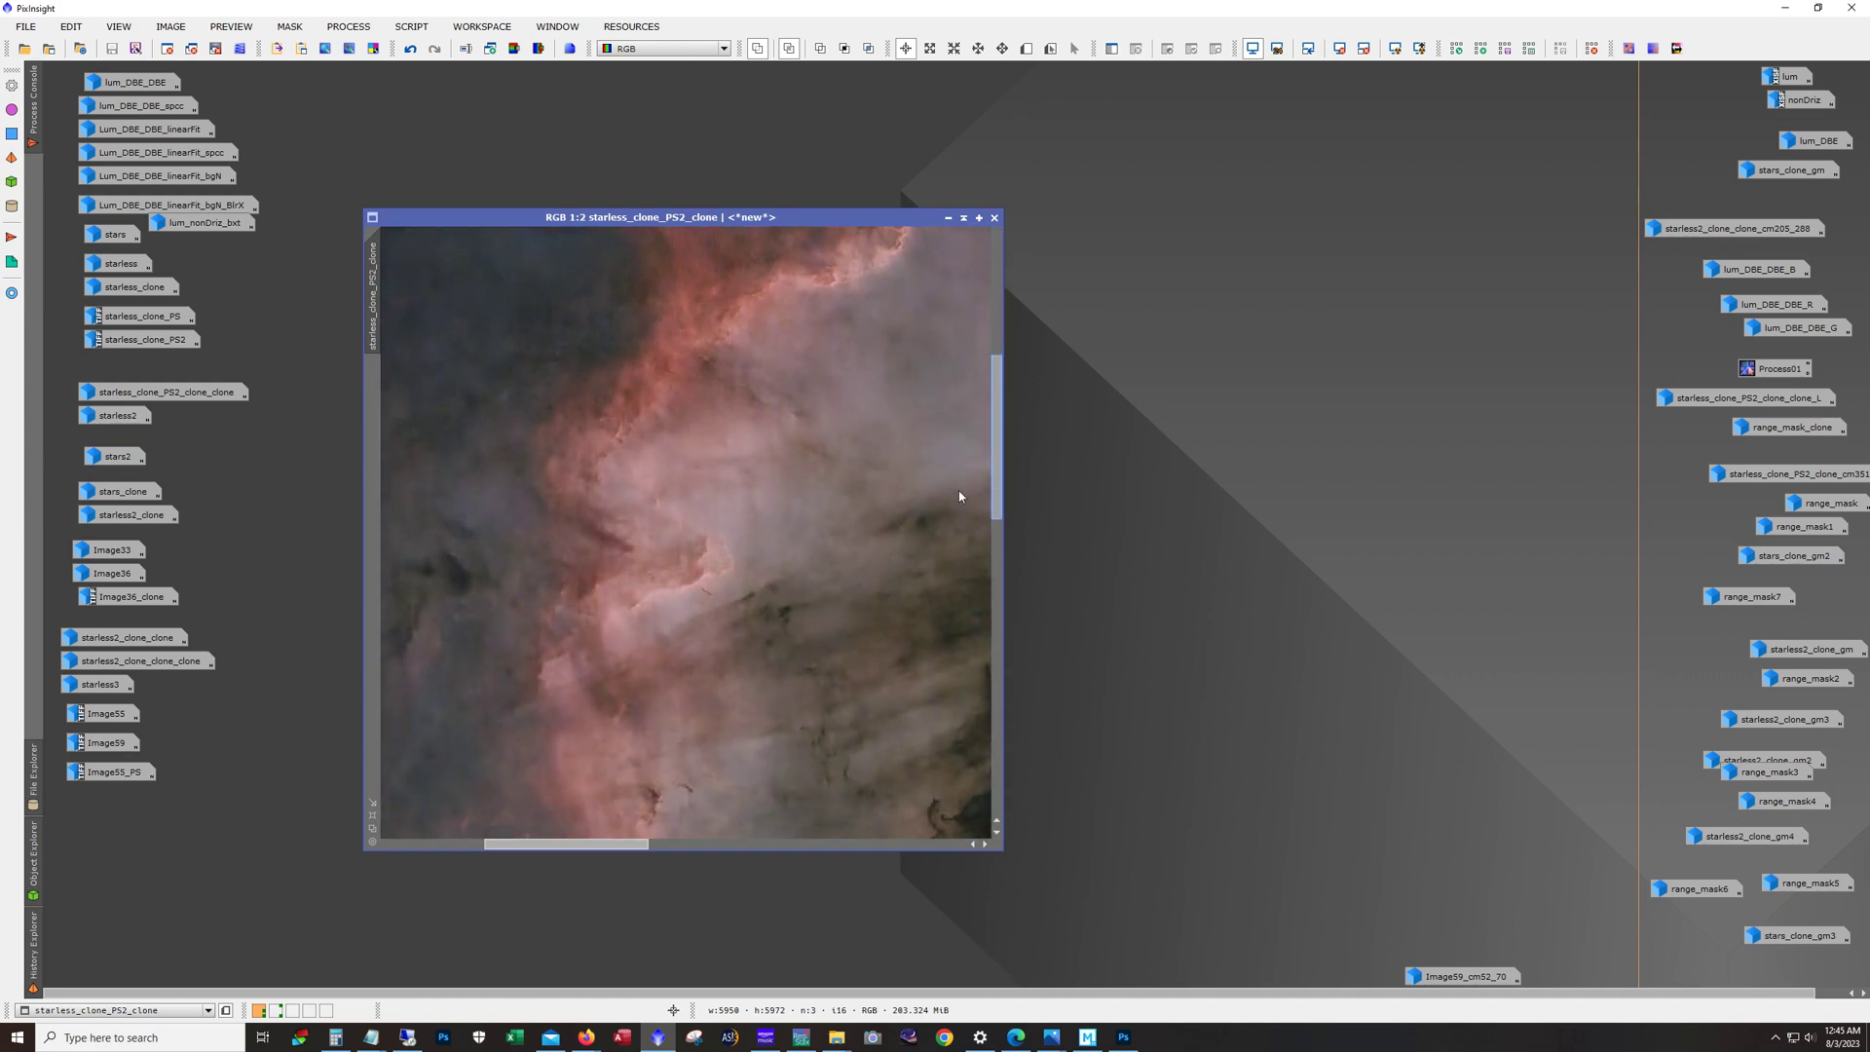
scroll(801, 561, down, 5)
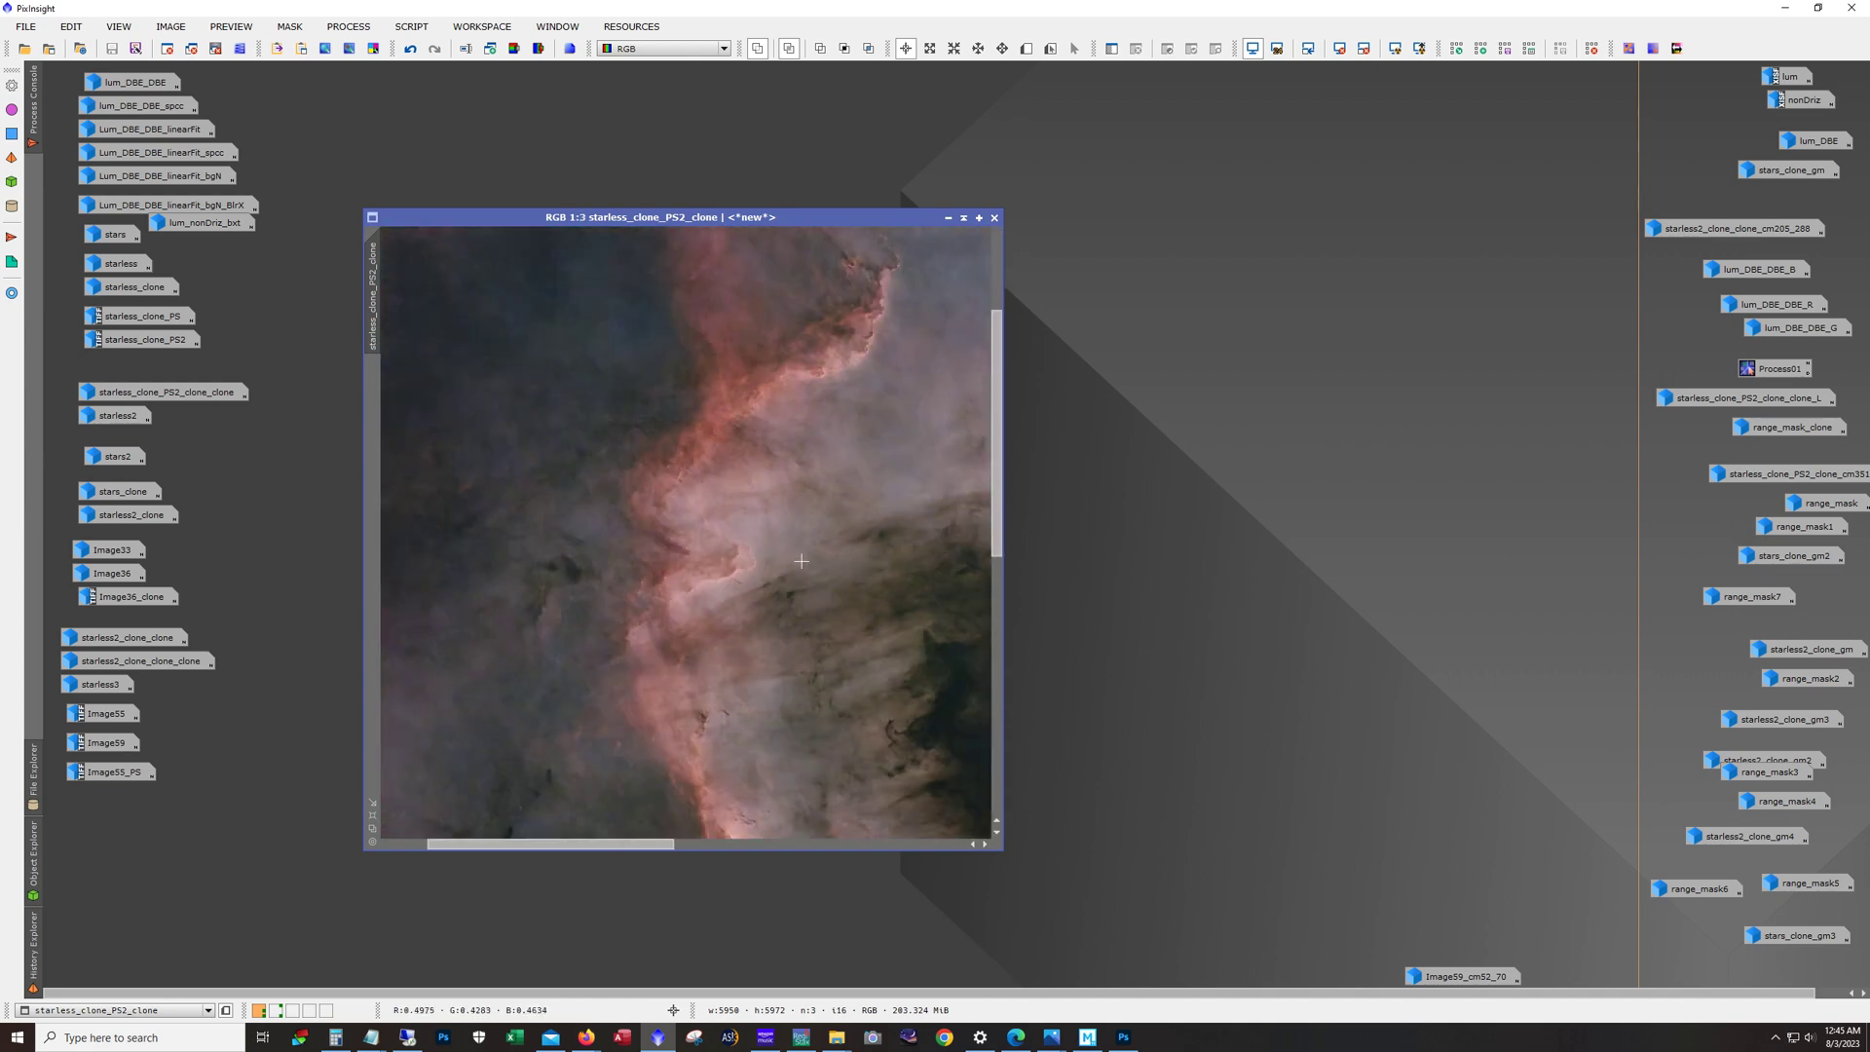
Step: Move the starless_clone_PS2_clone window up-right and enlarge it, then open Image33 for comparison
scroll(801, 561, down, 2)
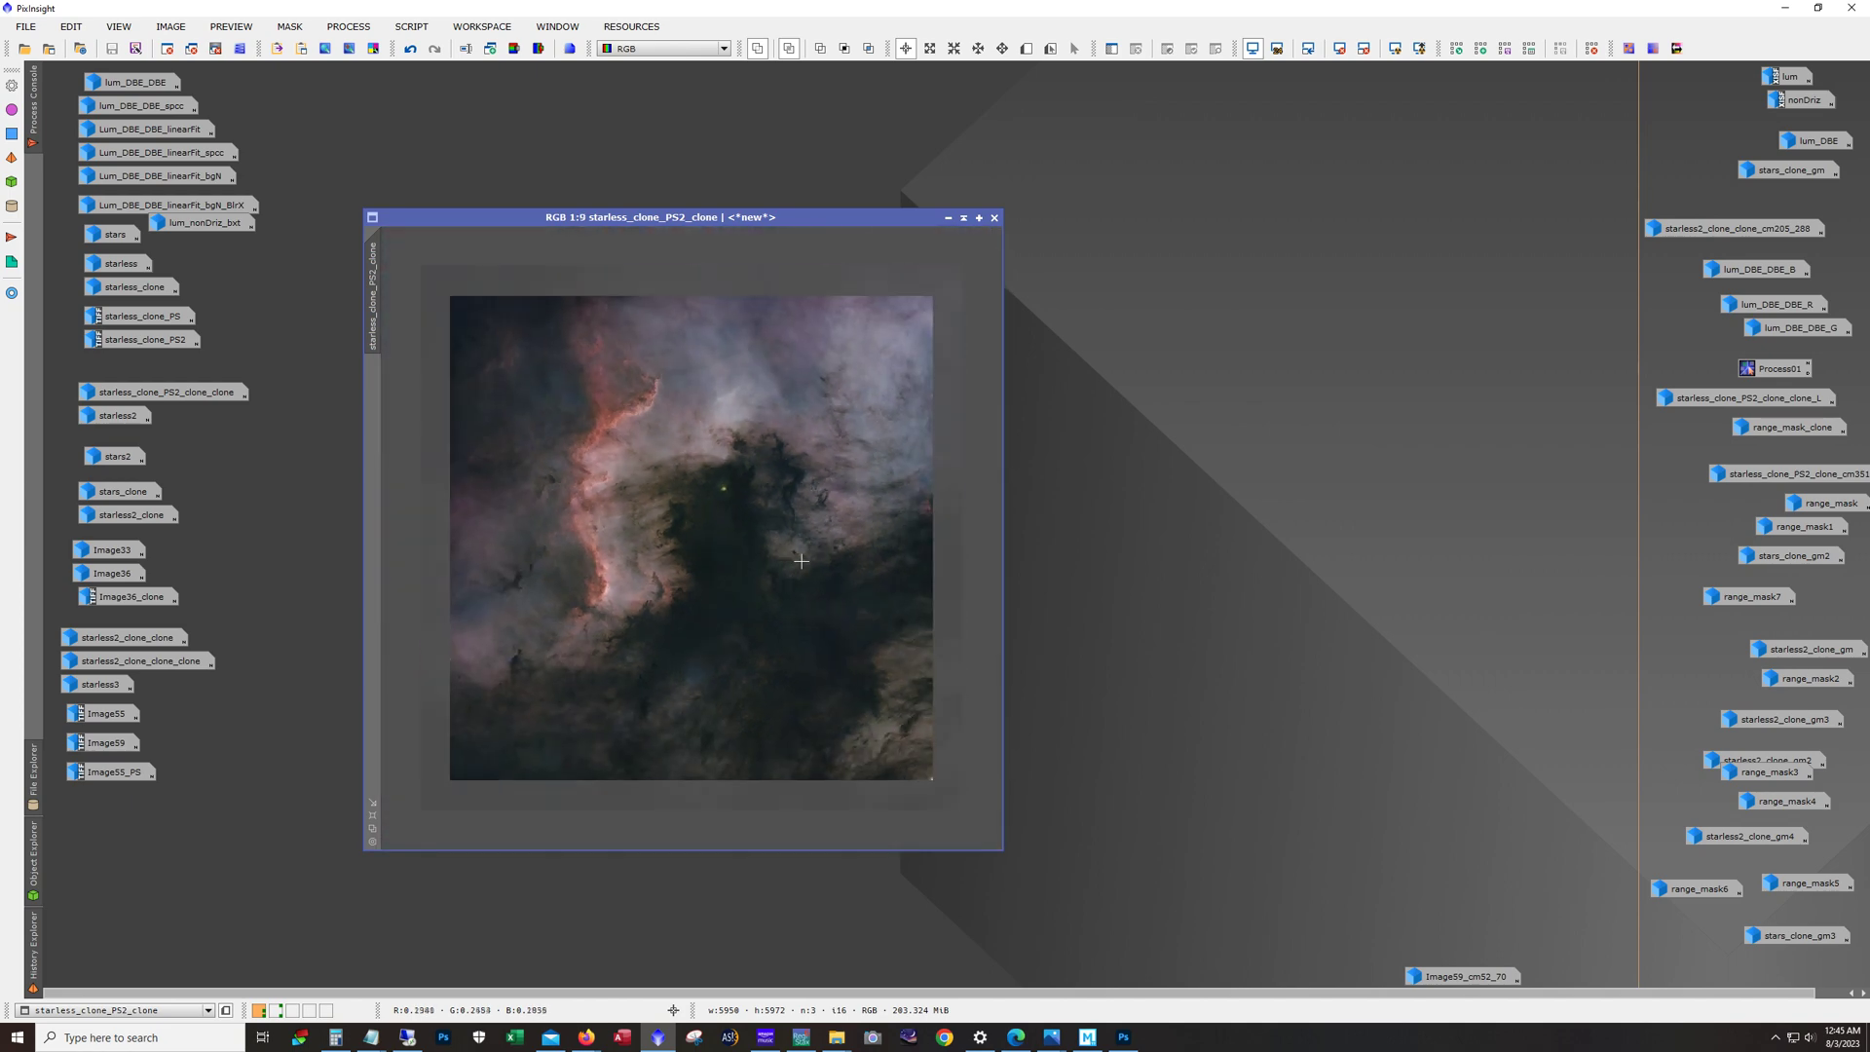
scroll(800, 561, up, 1)
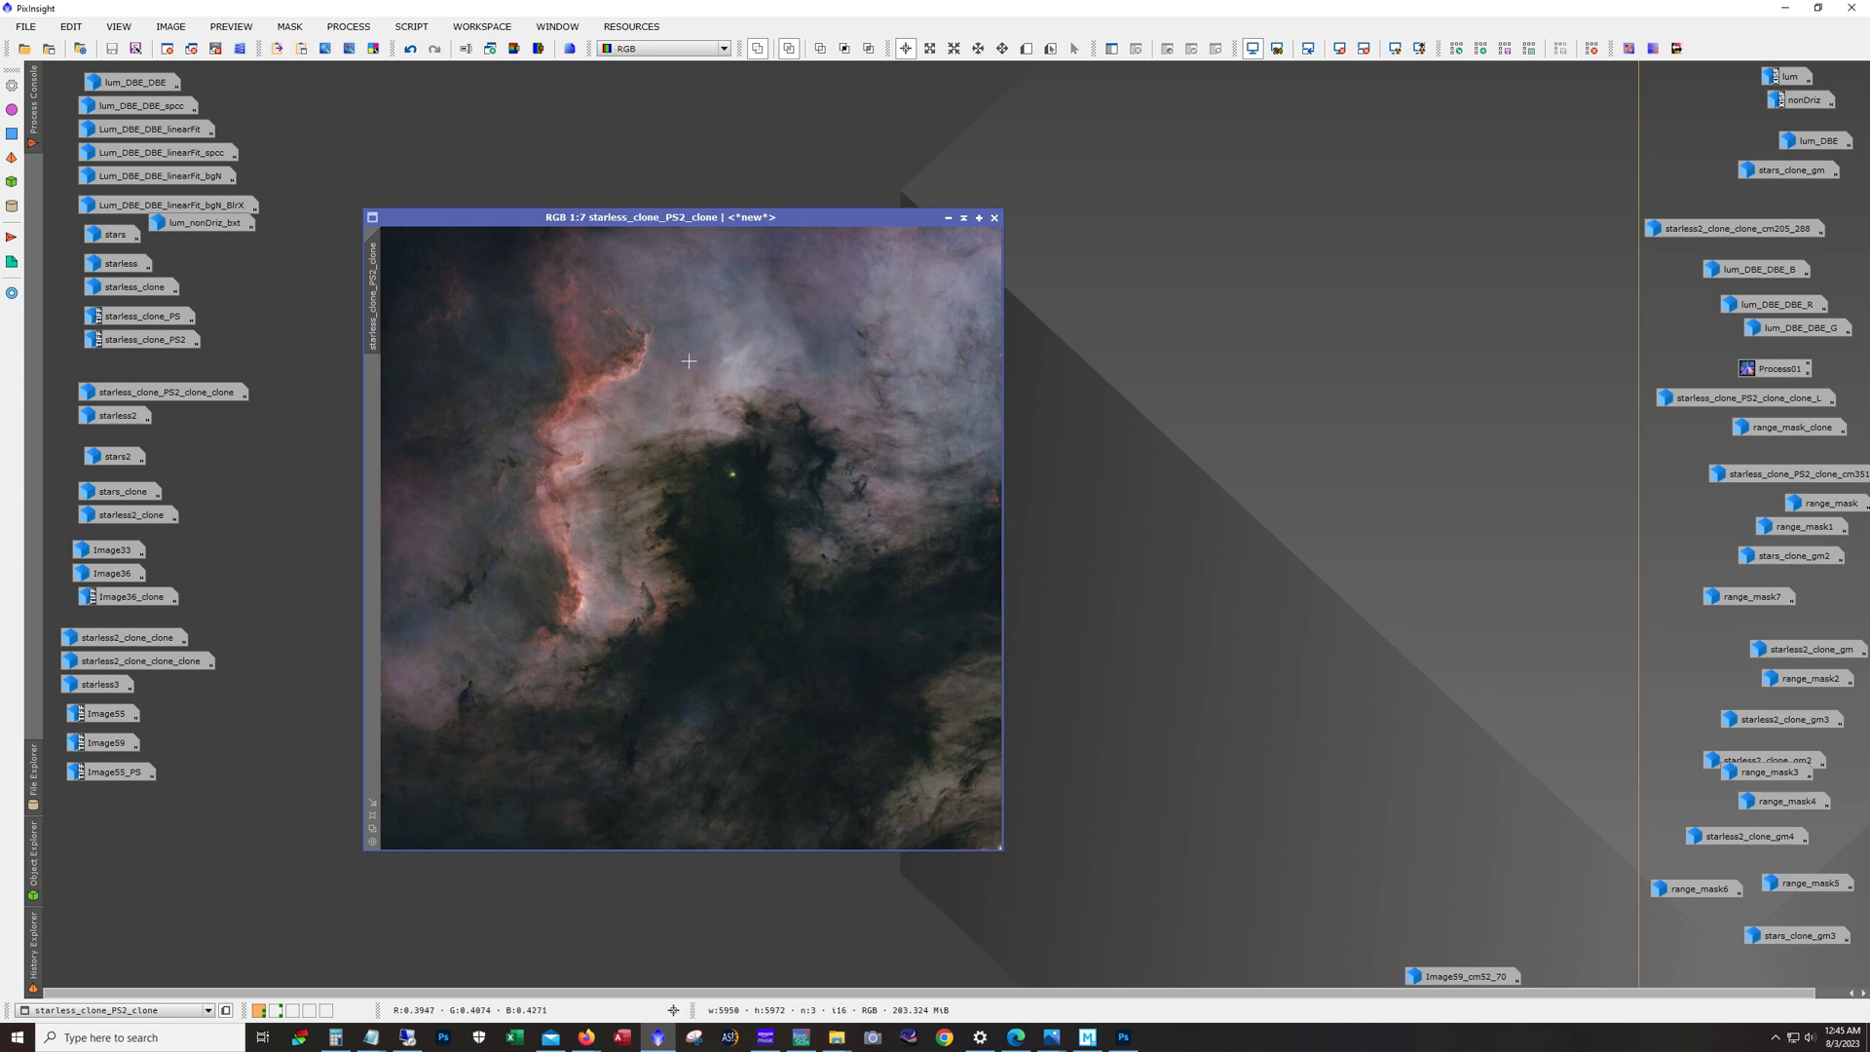
key(alt)
drag(752, 214, 806, 149)
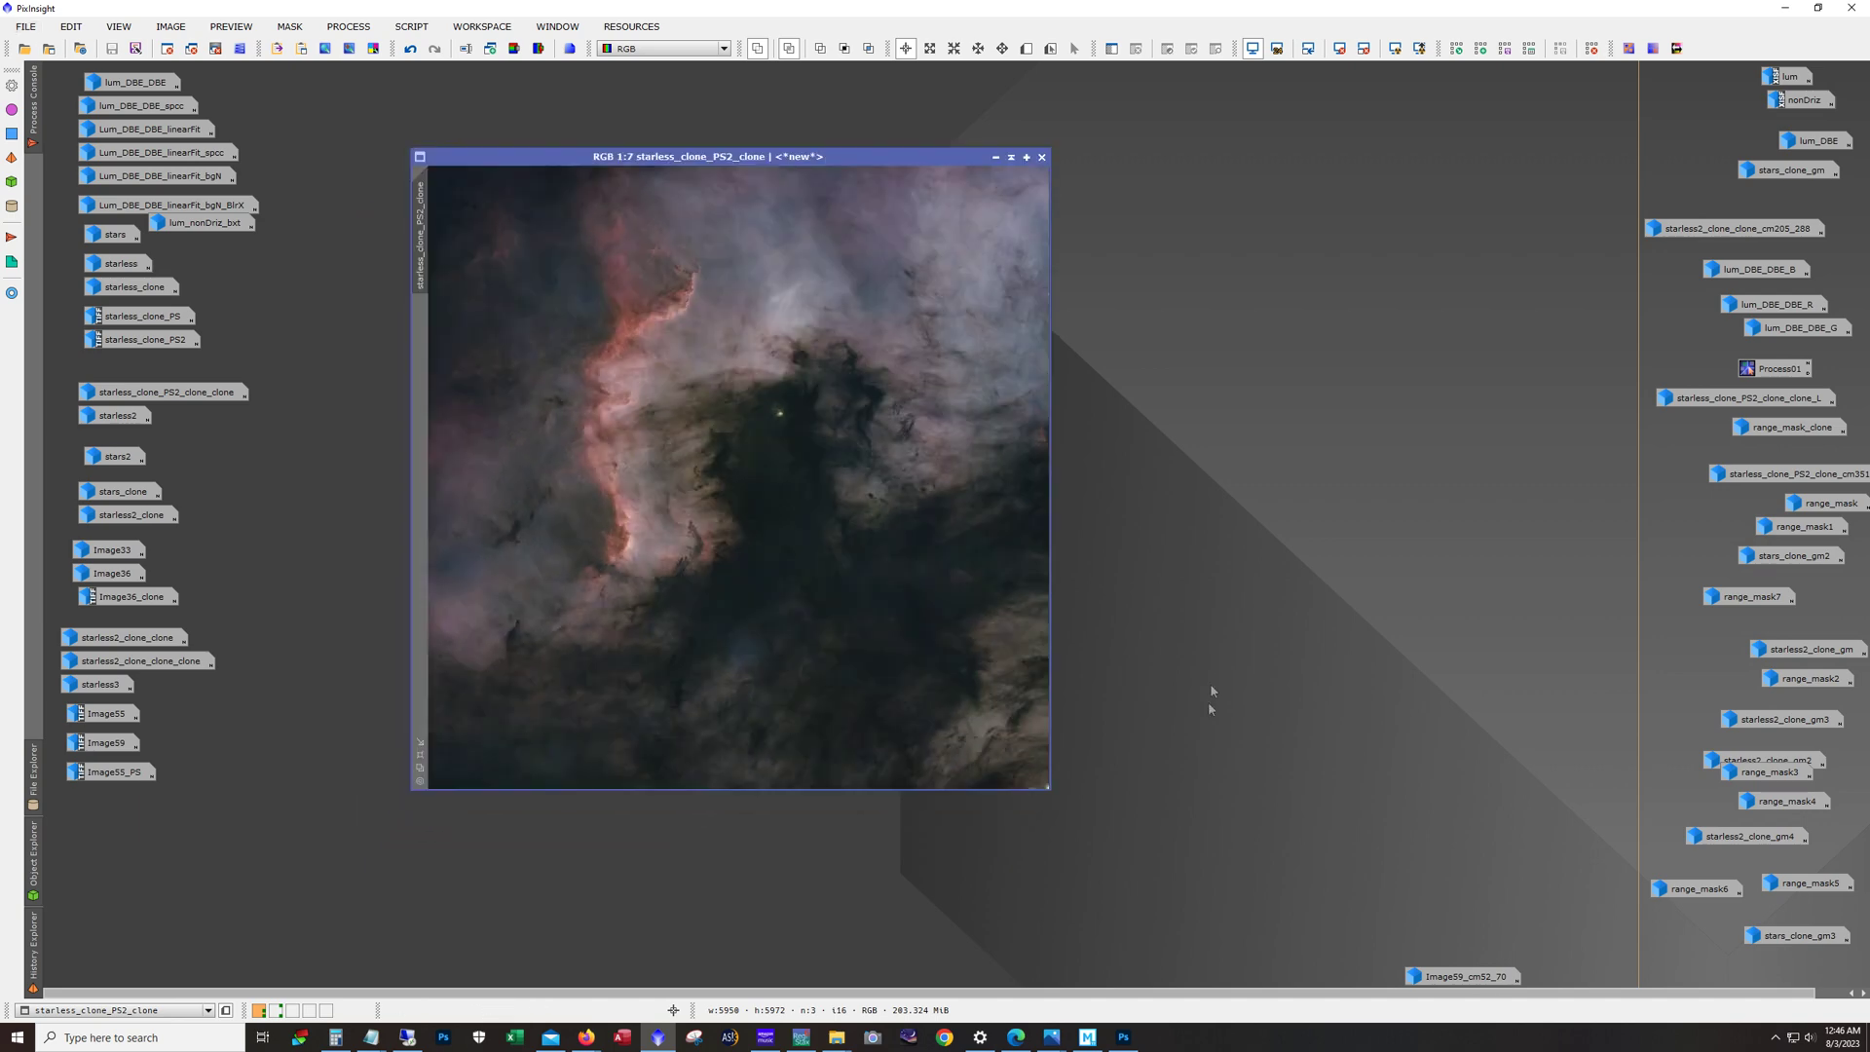
drag(1044, 789, 1229, 927)
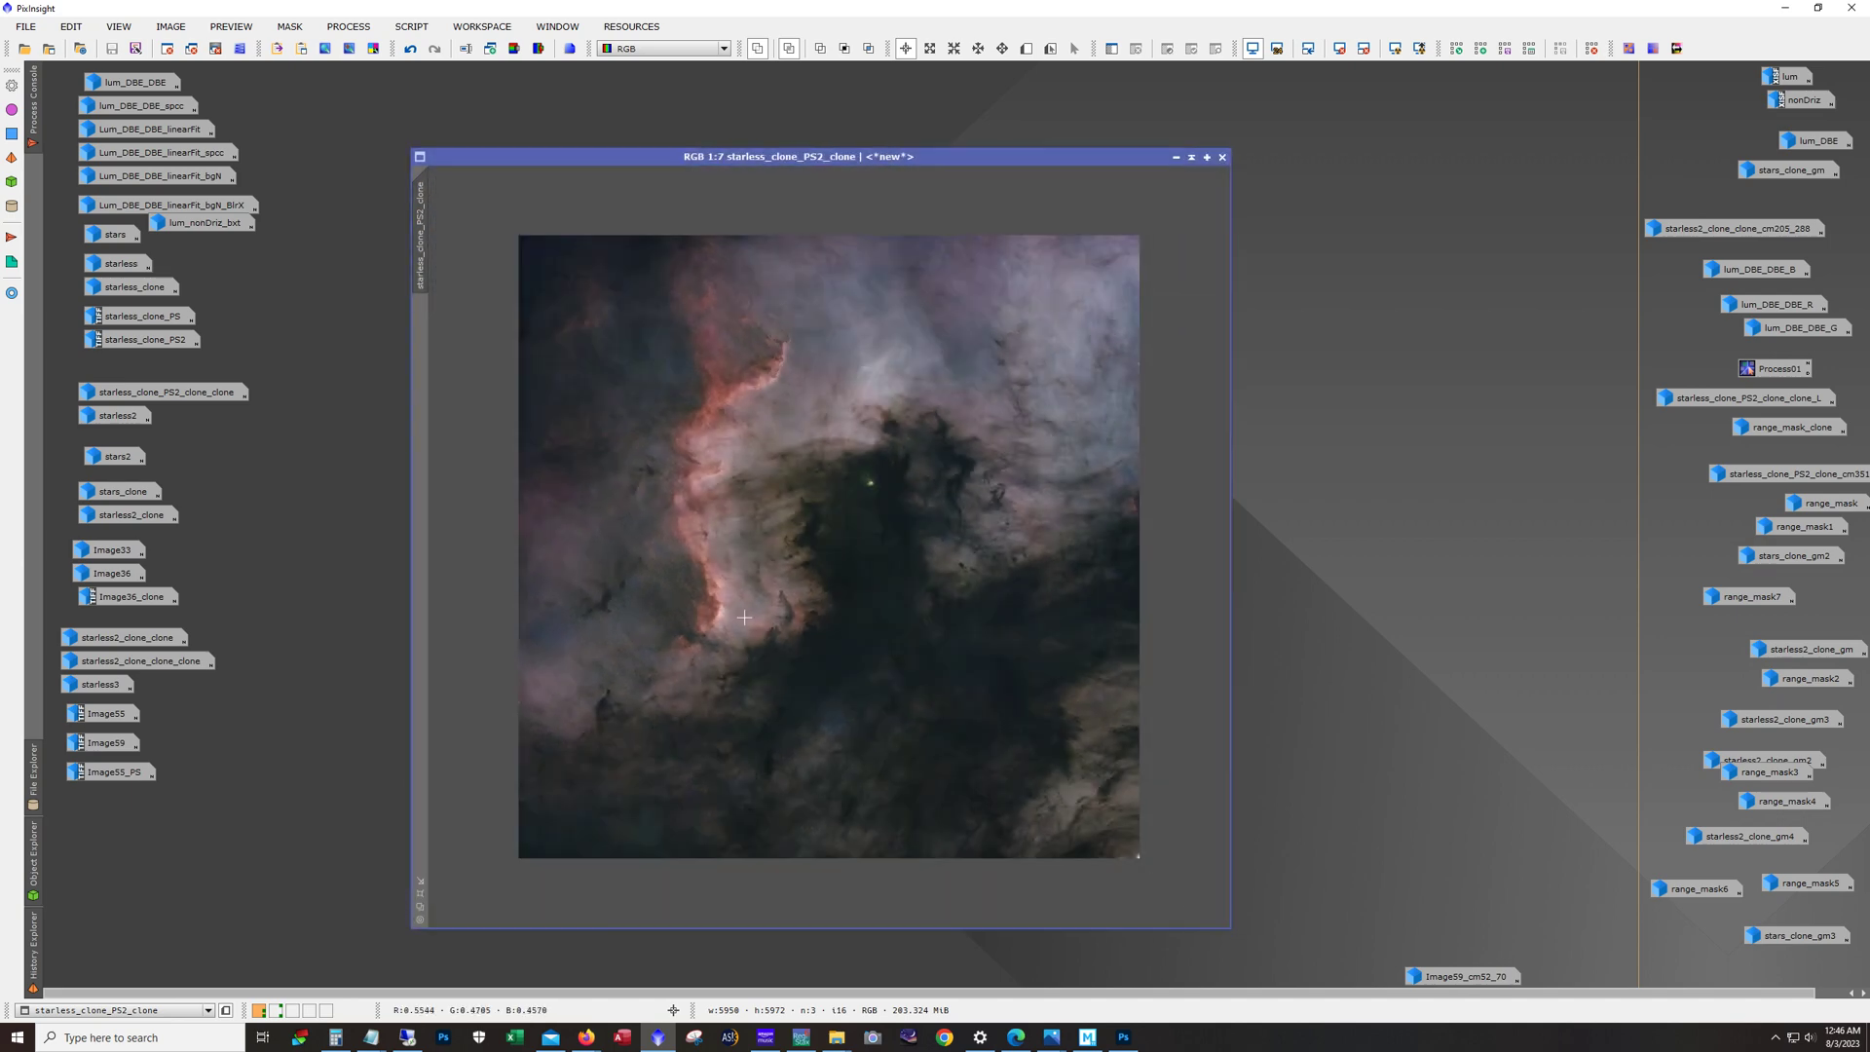
double_click(122, 559)
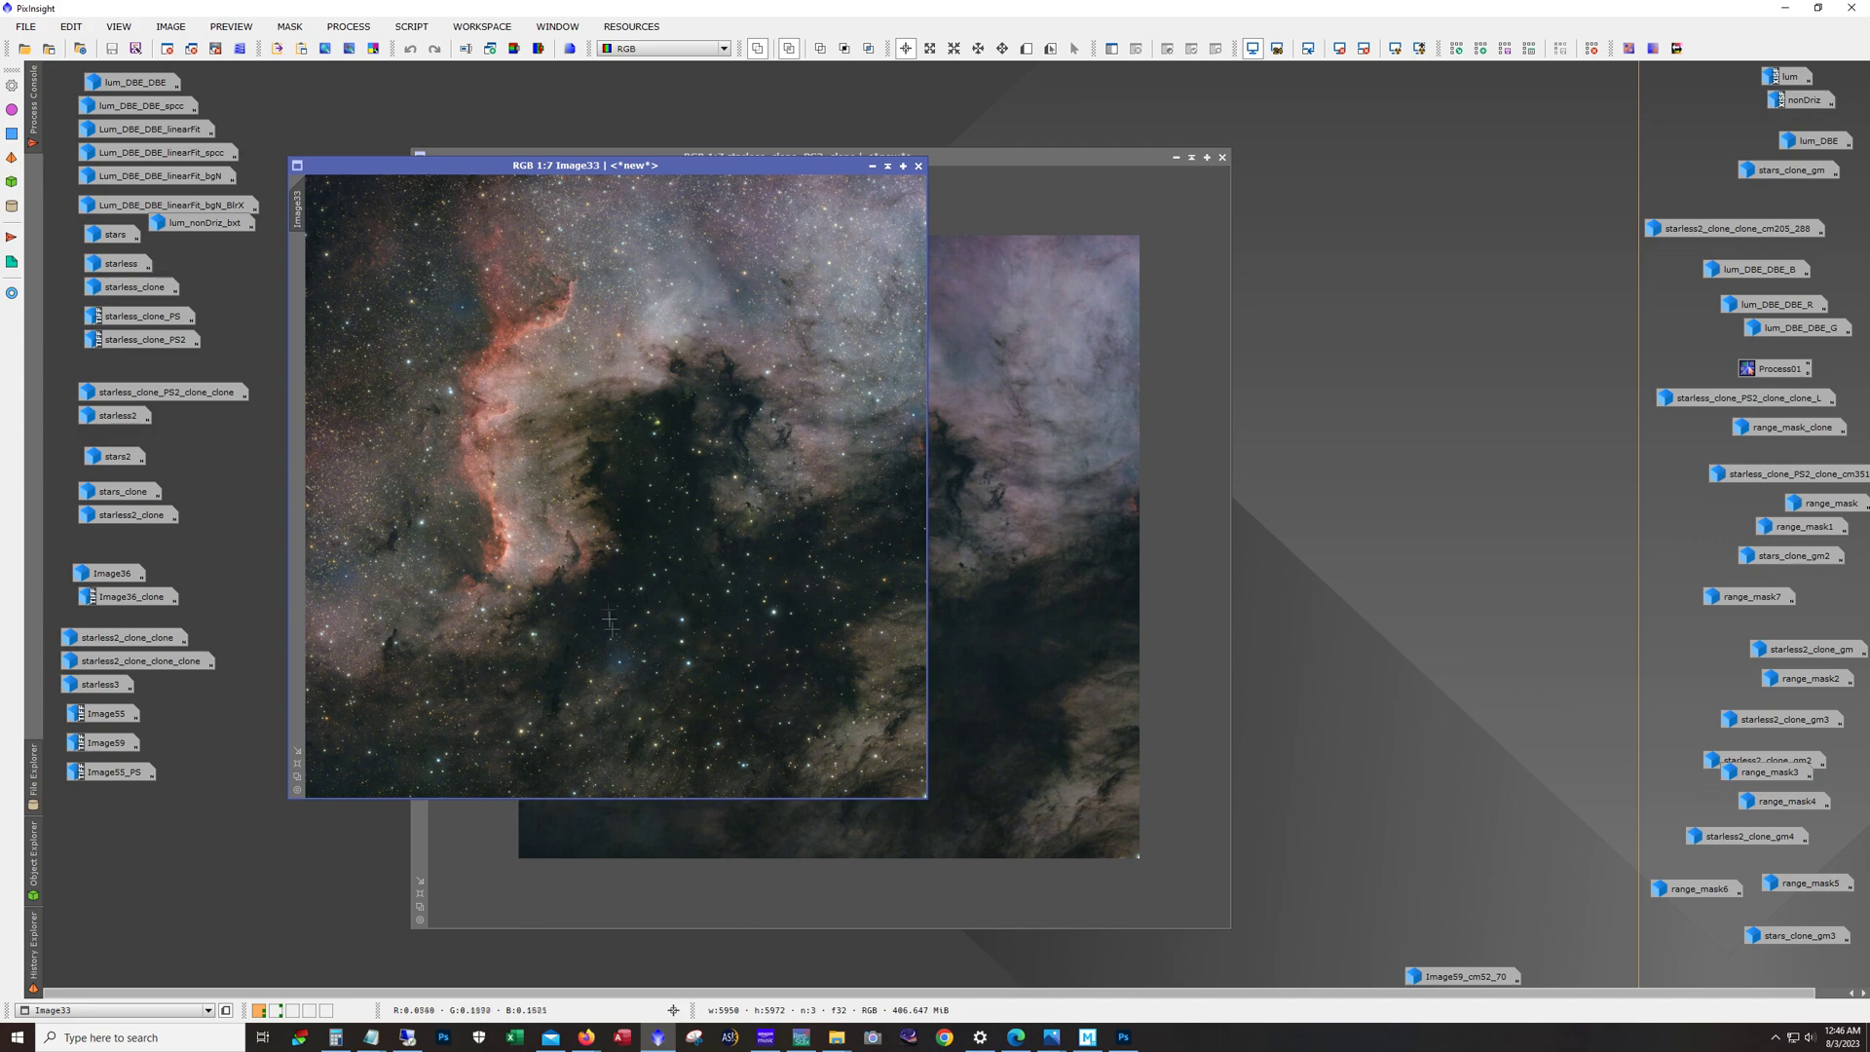
Step: Zoom and pan around Image33 to compare it, then iconize it to the workspace
scroll(623, 670, up, 5)
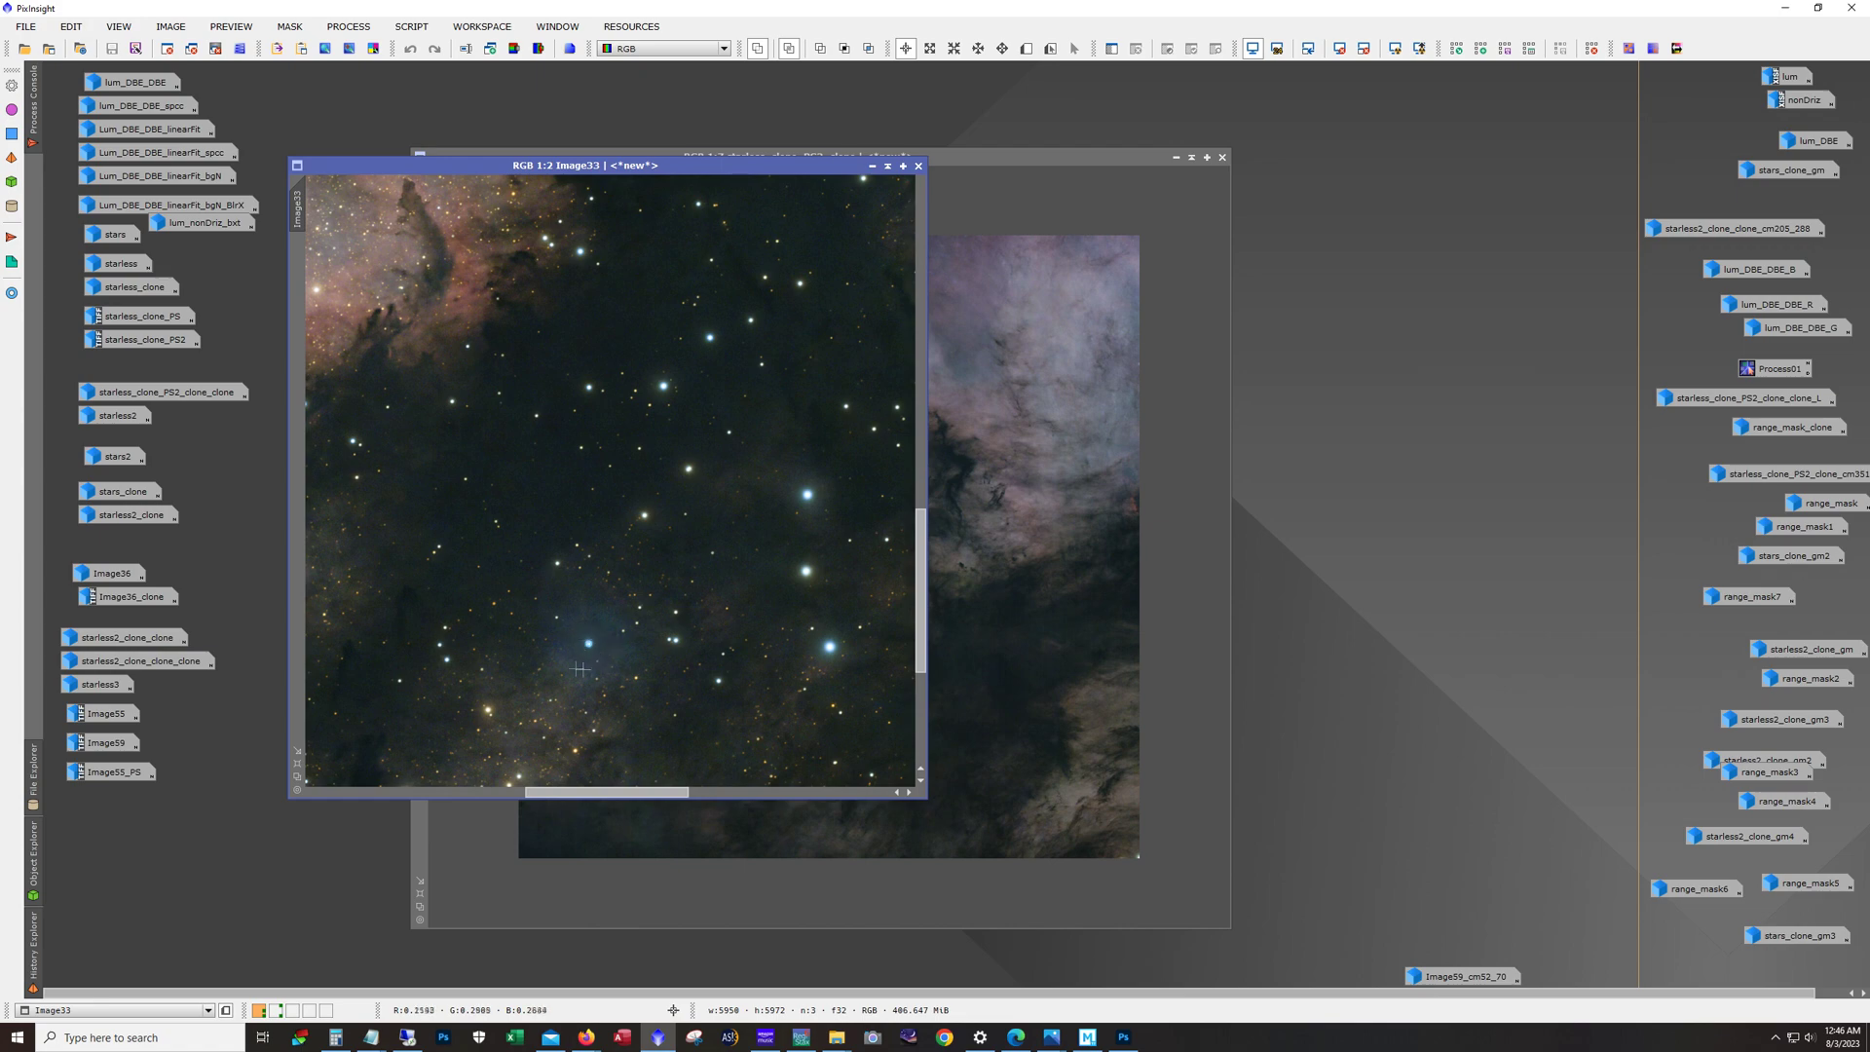
scroll(605, 681, down, 2)
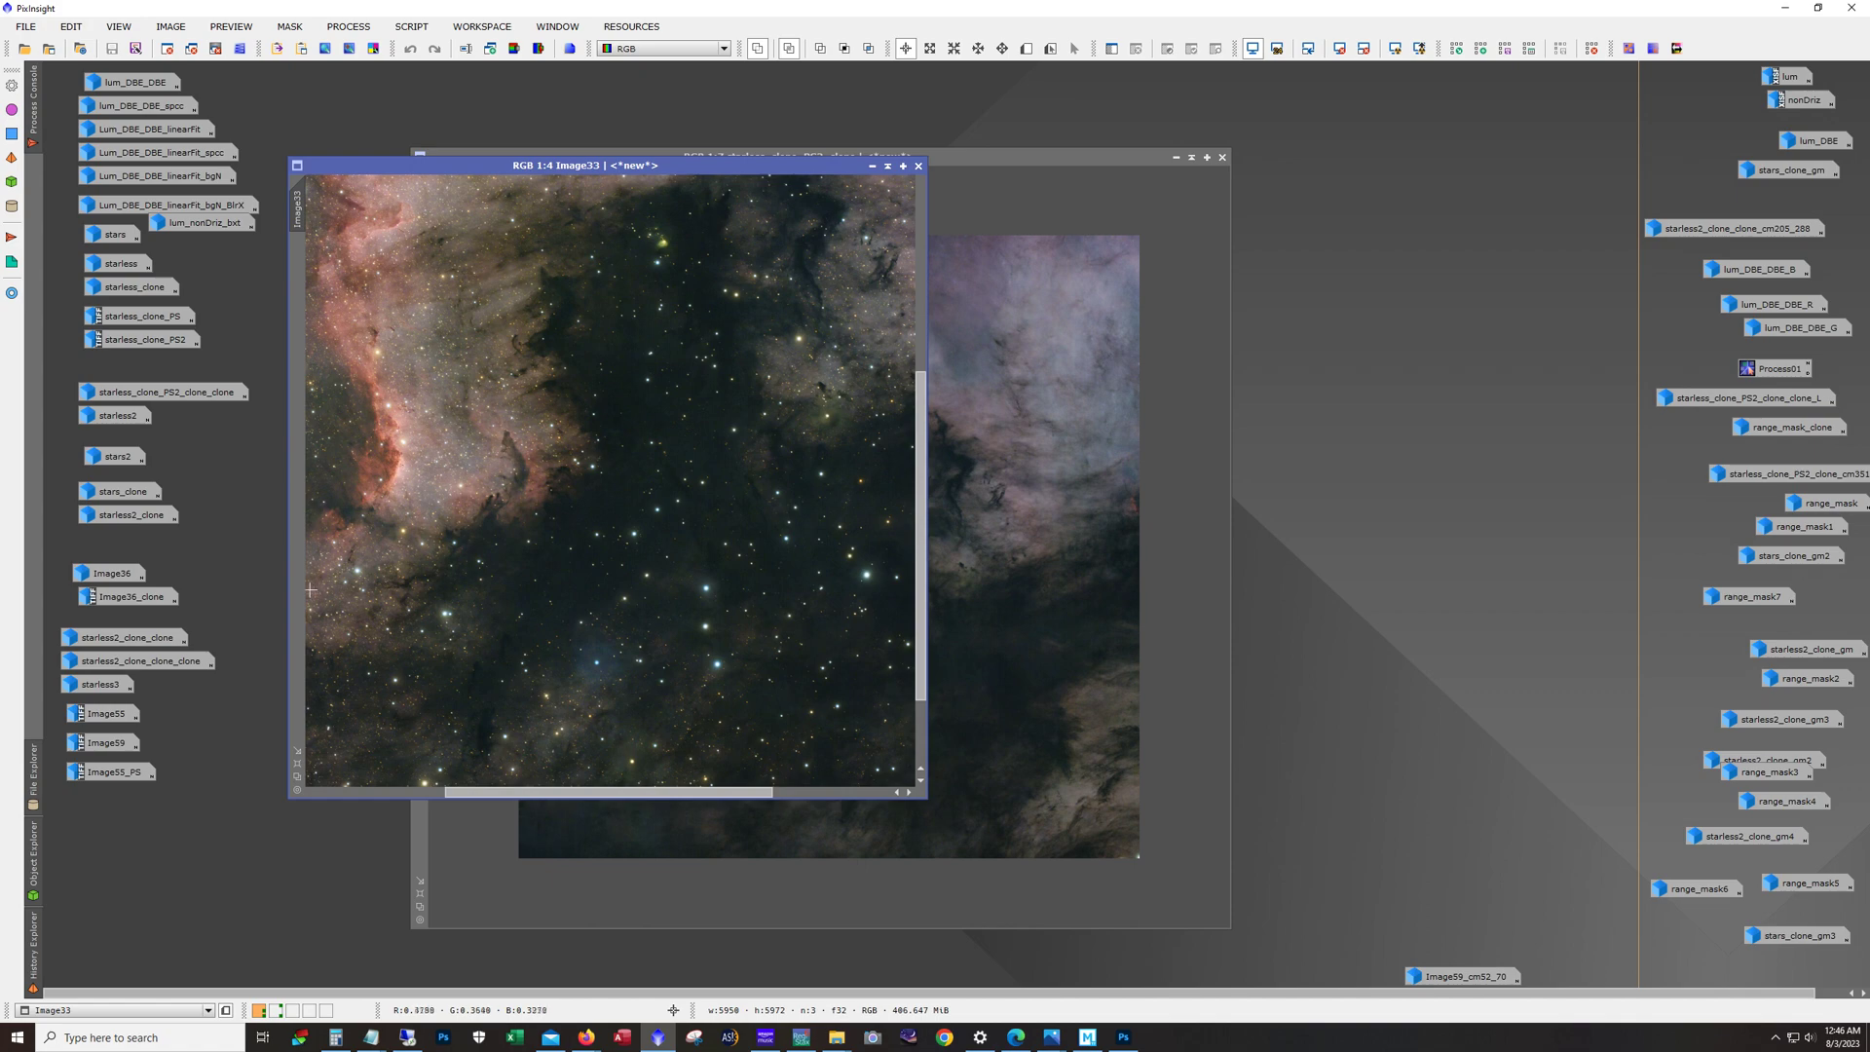
scroll(310, 589, up, 1)
scroll(364, 593, left, 5)
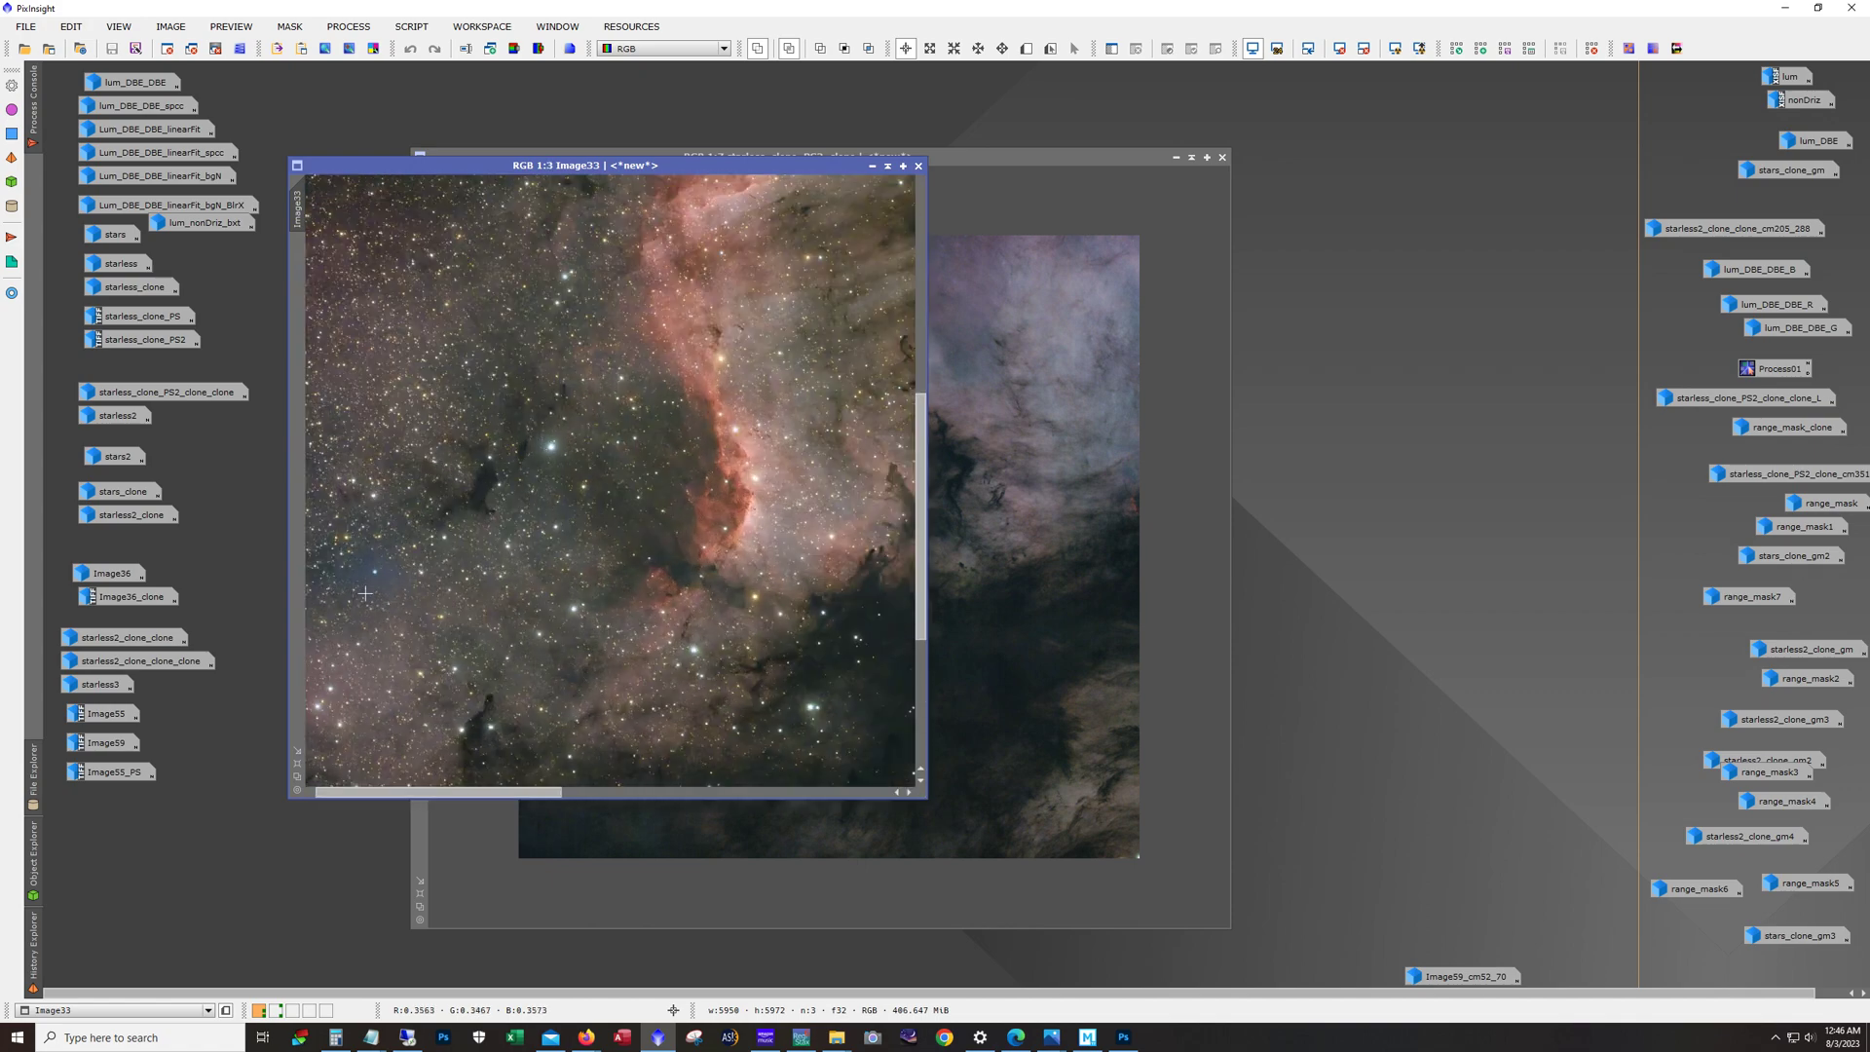
scroll(365, 593, down, 1)
scroll(412, 555, down, 2)
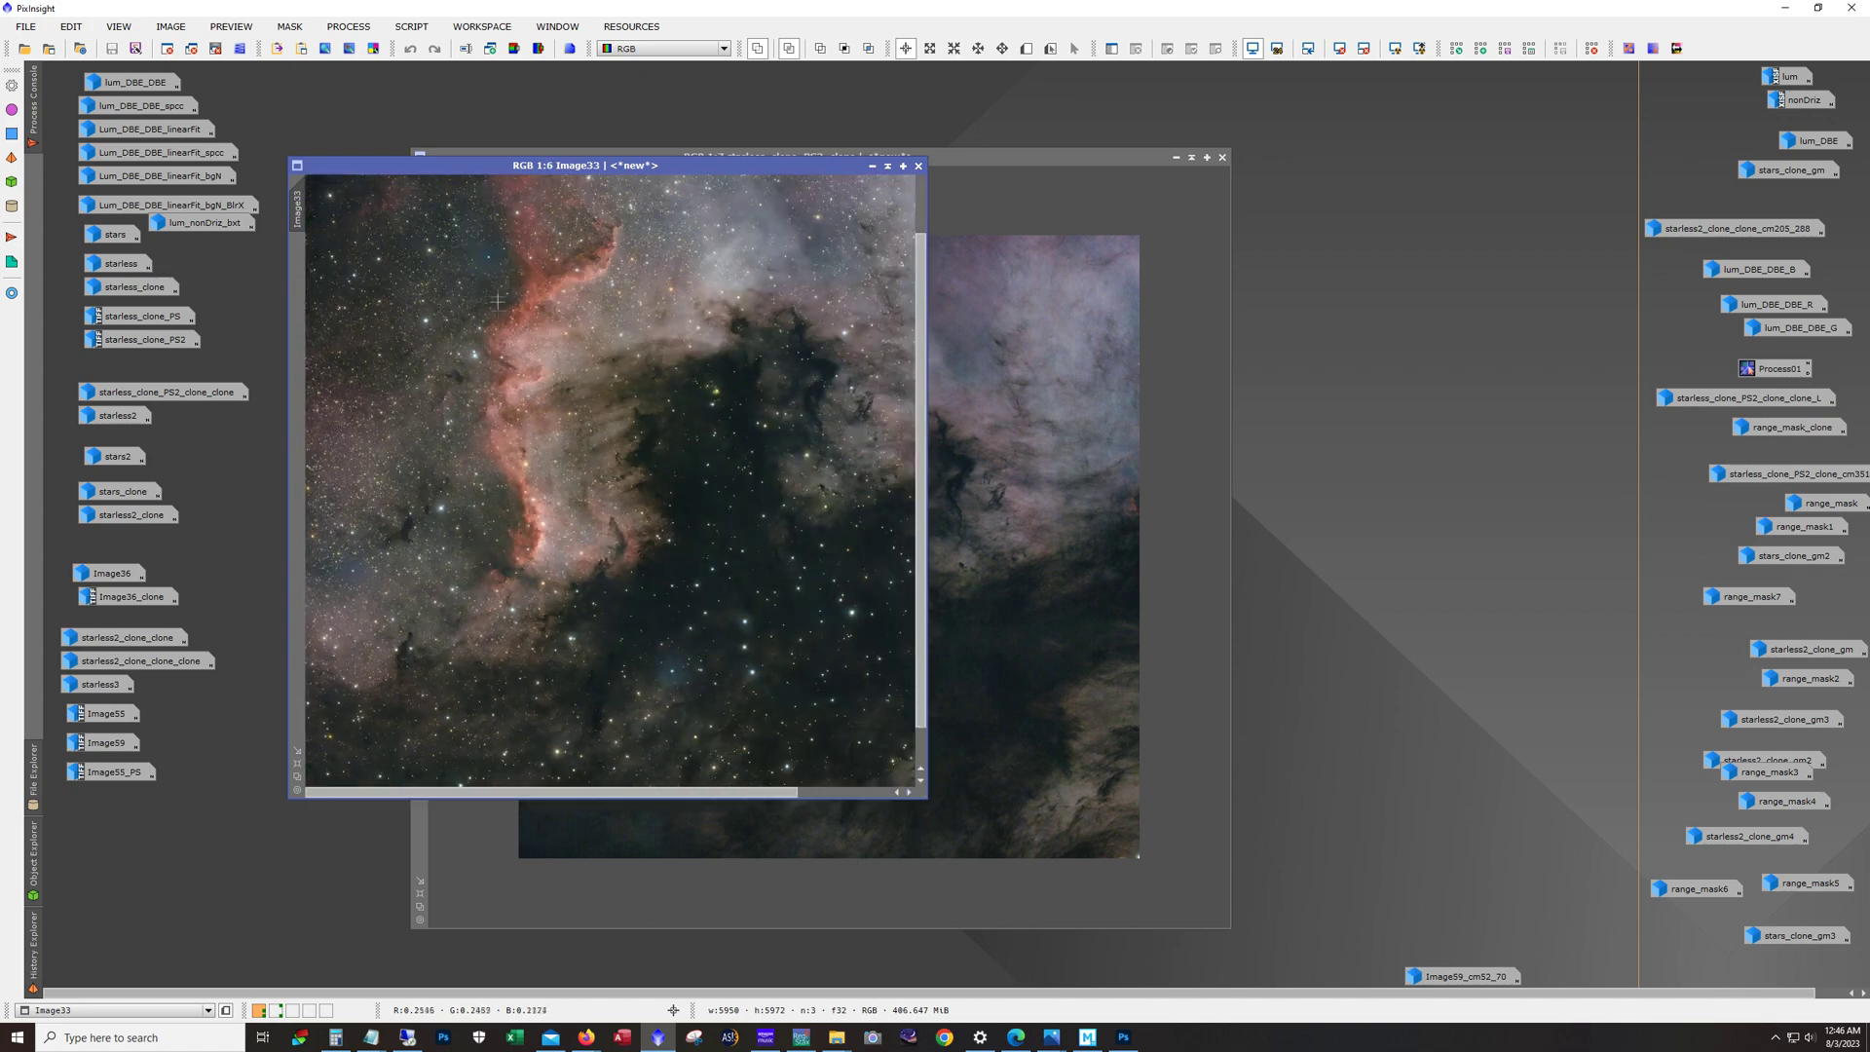
scroll(498, 301, up, 5)
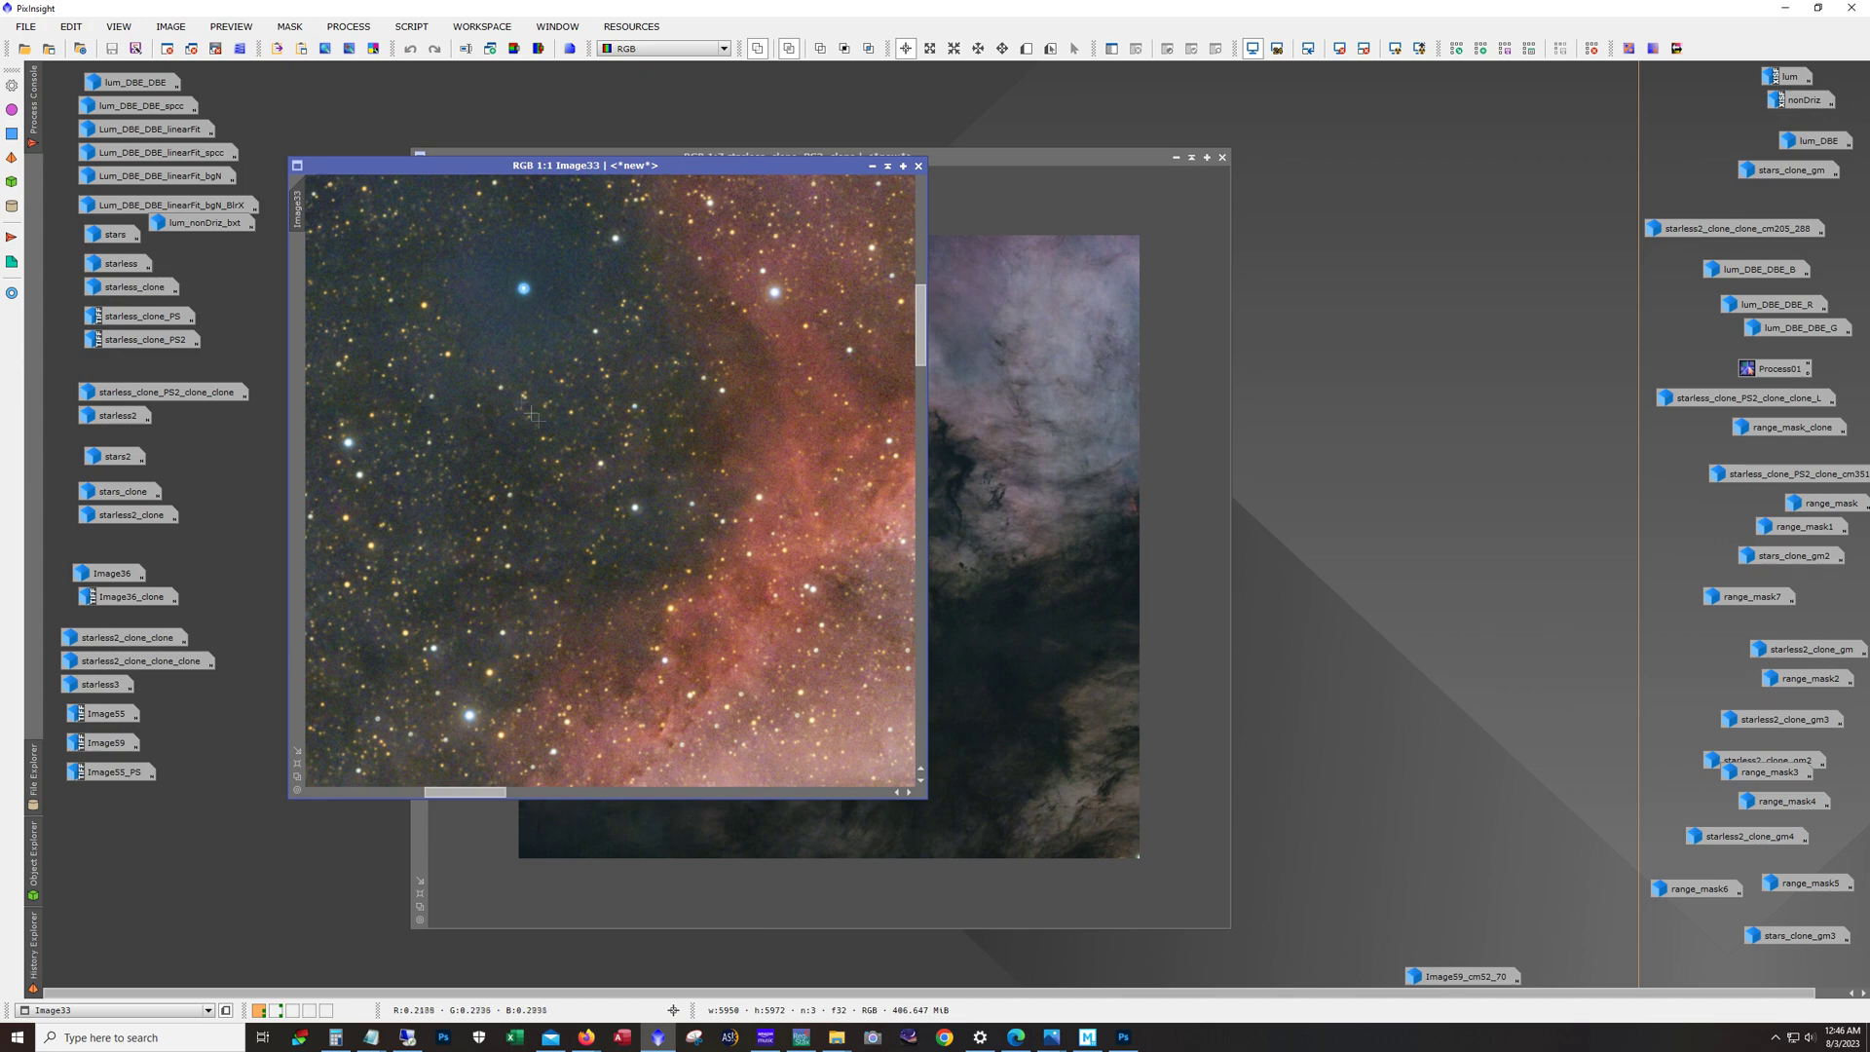
scroll(532, 417, down, 11)
scroll(837, 434, up, 5)
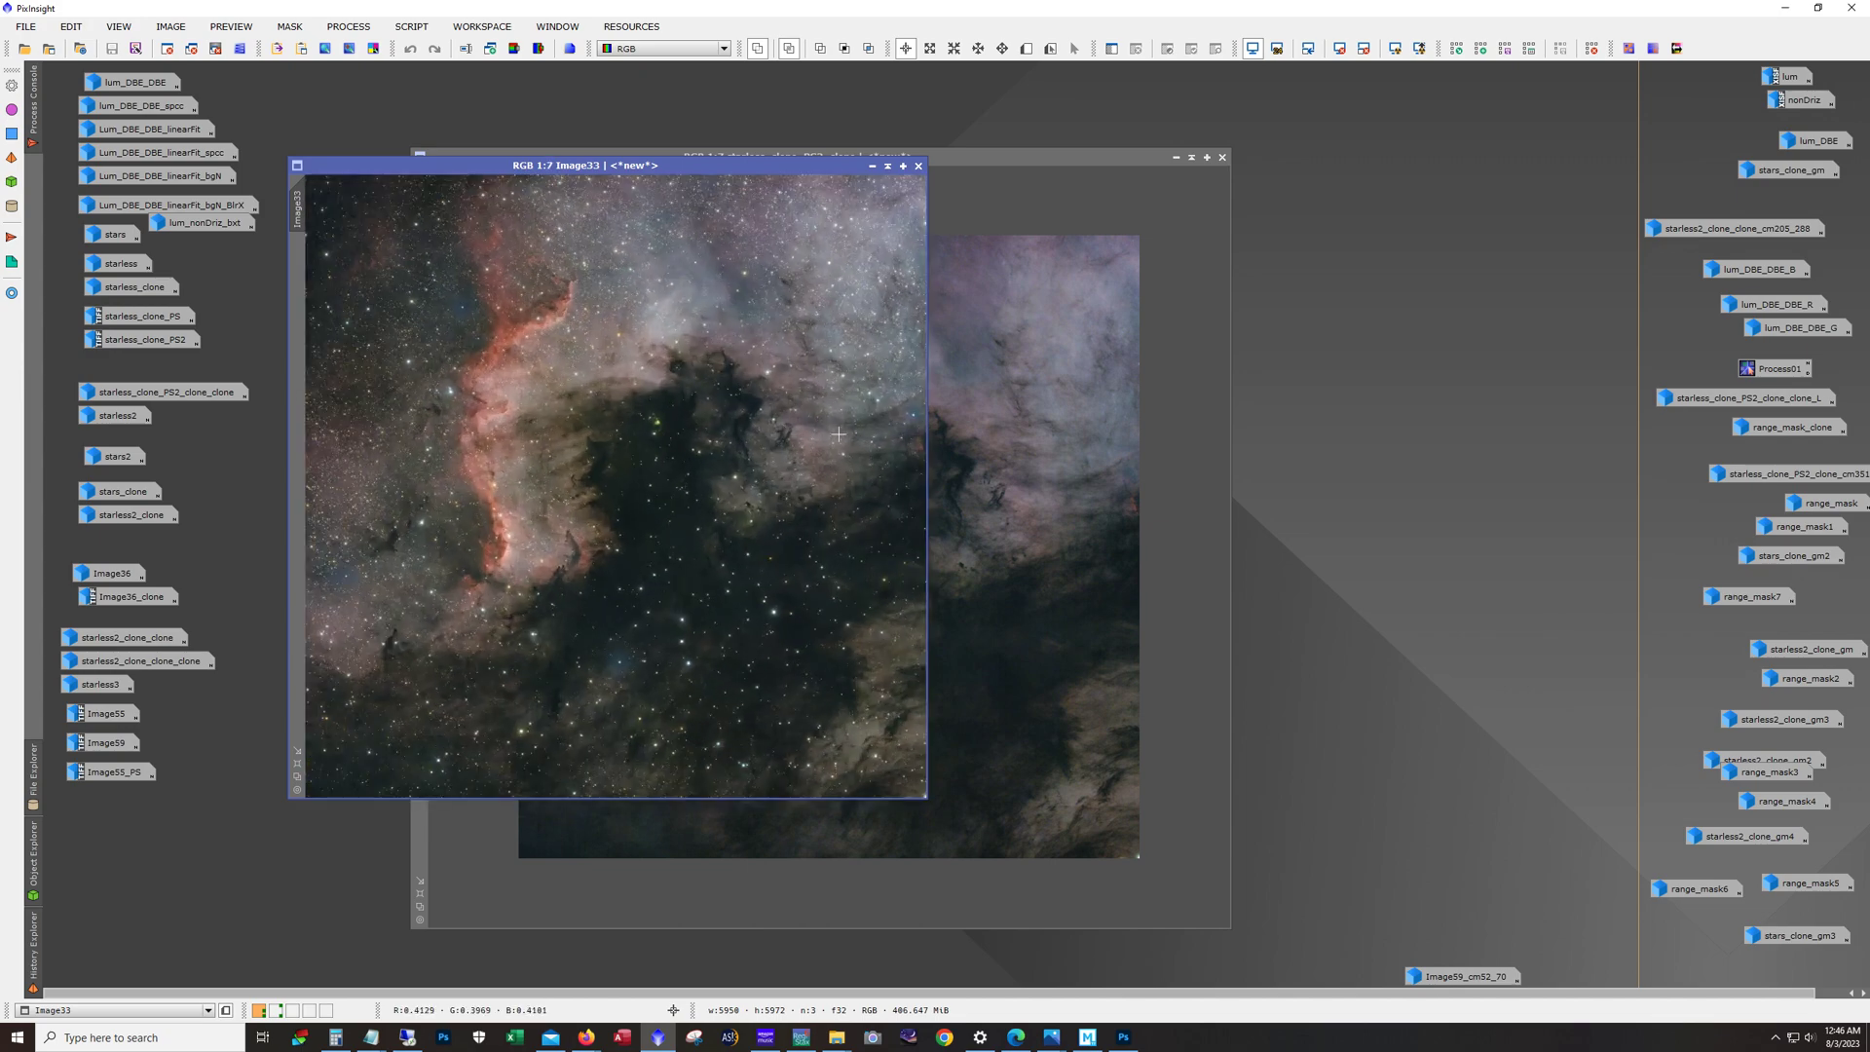
scroll(837, 434, up, 6)
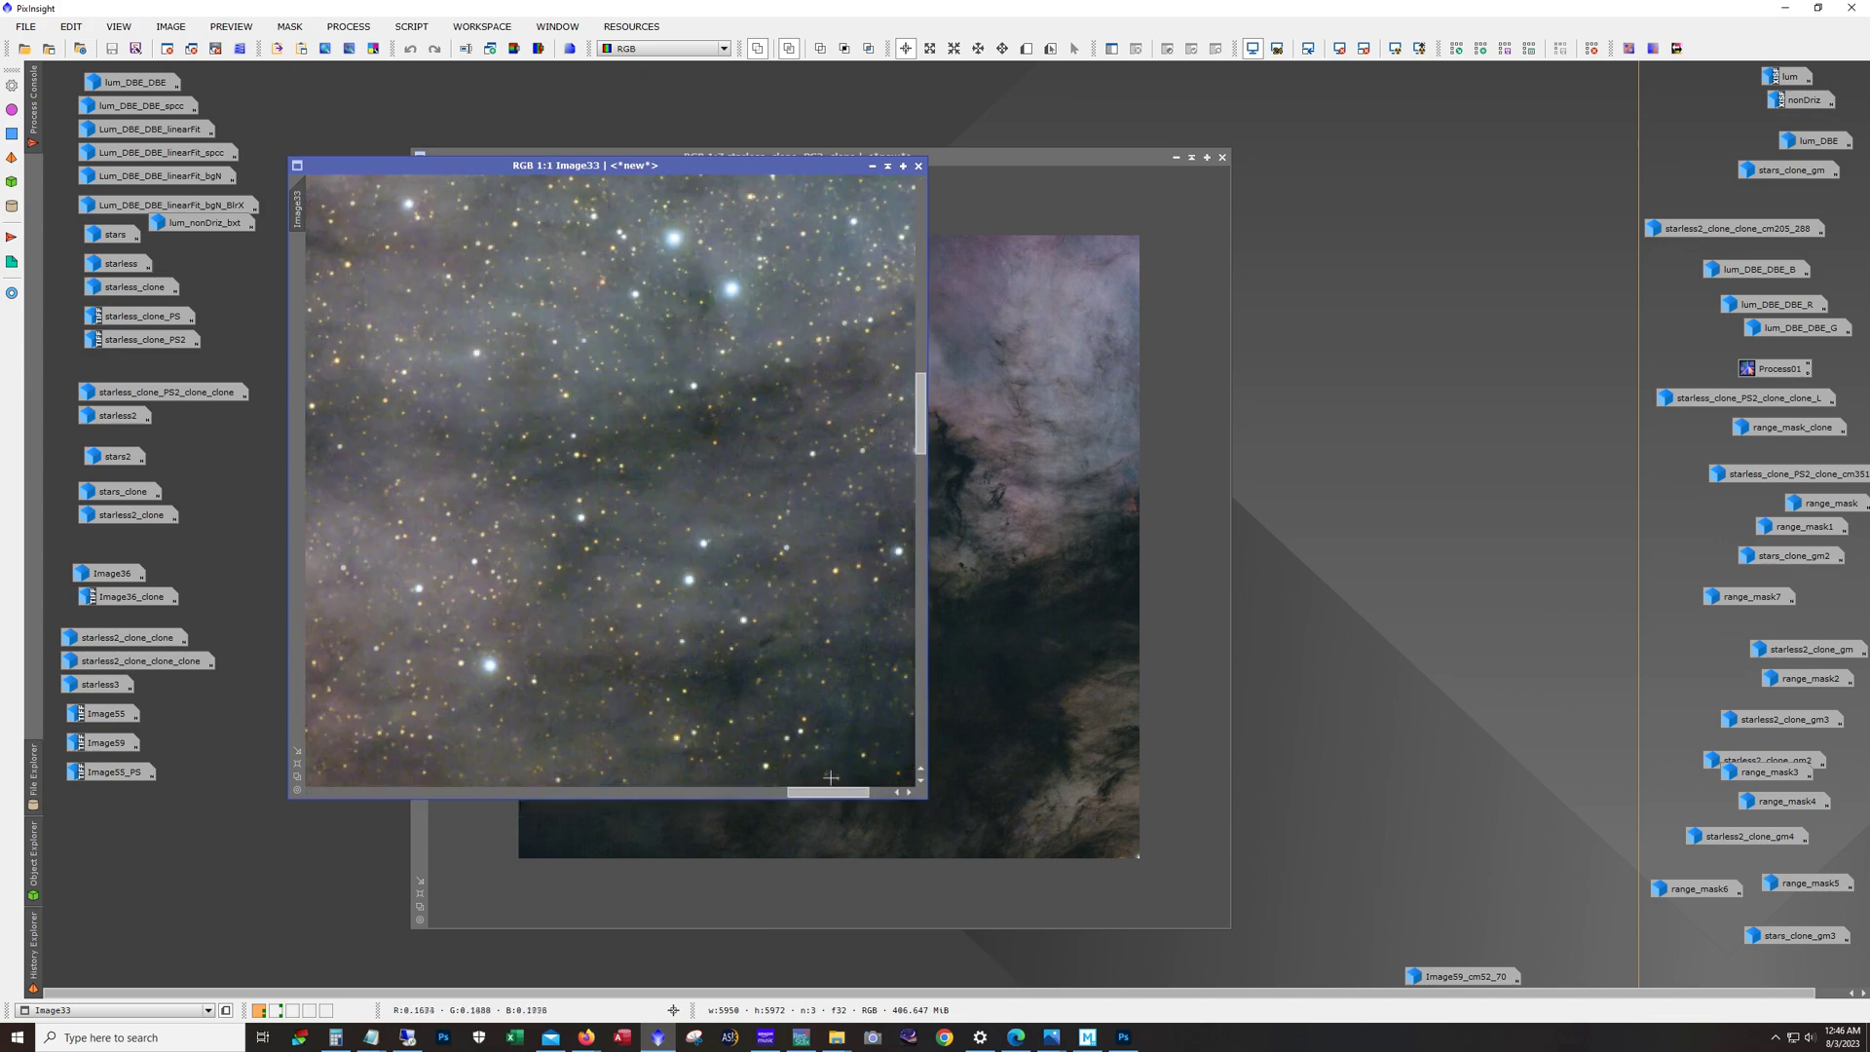
drag(828, 791, 841, 792)
scroll(691, 561, down, 4)
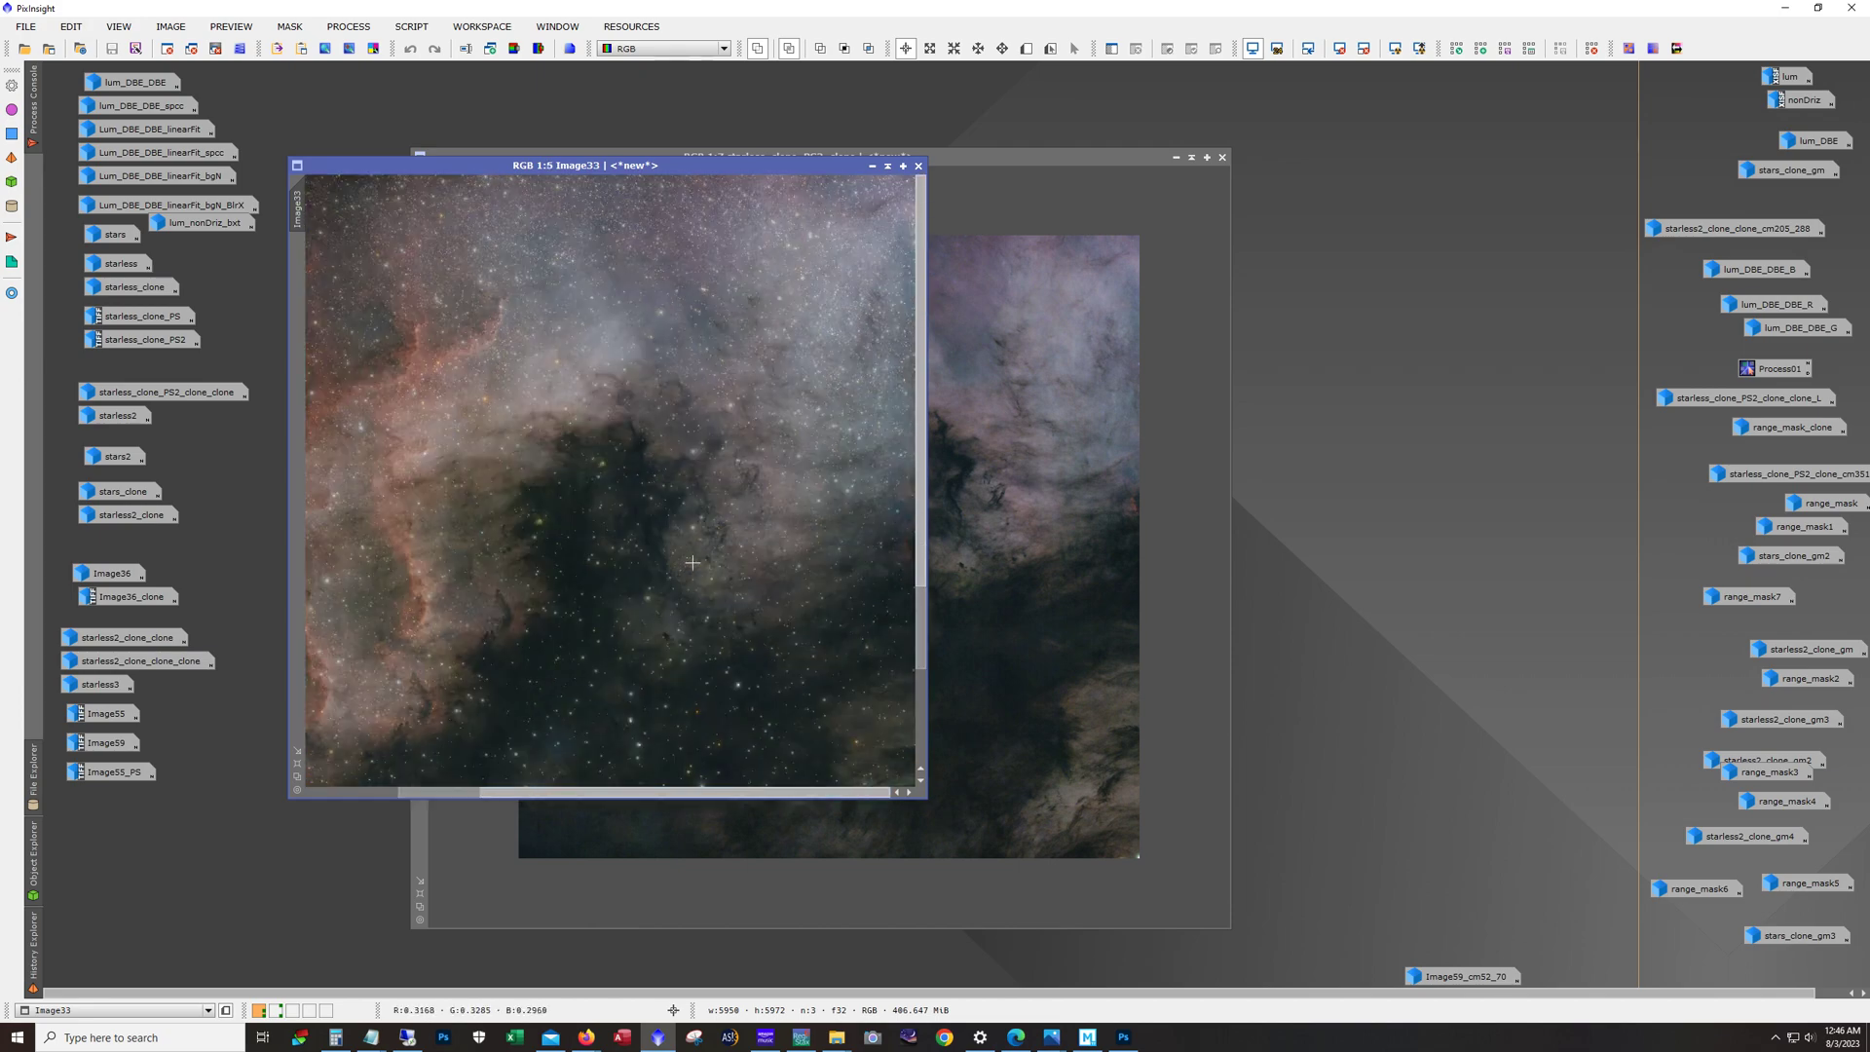
scroll(692, 562, down, 2)
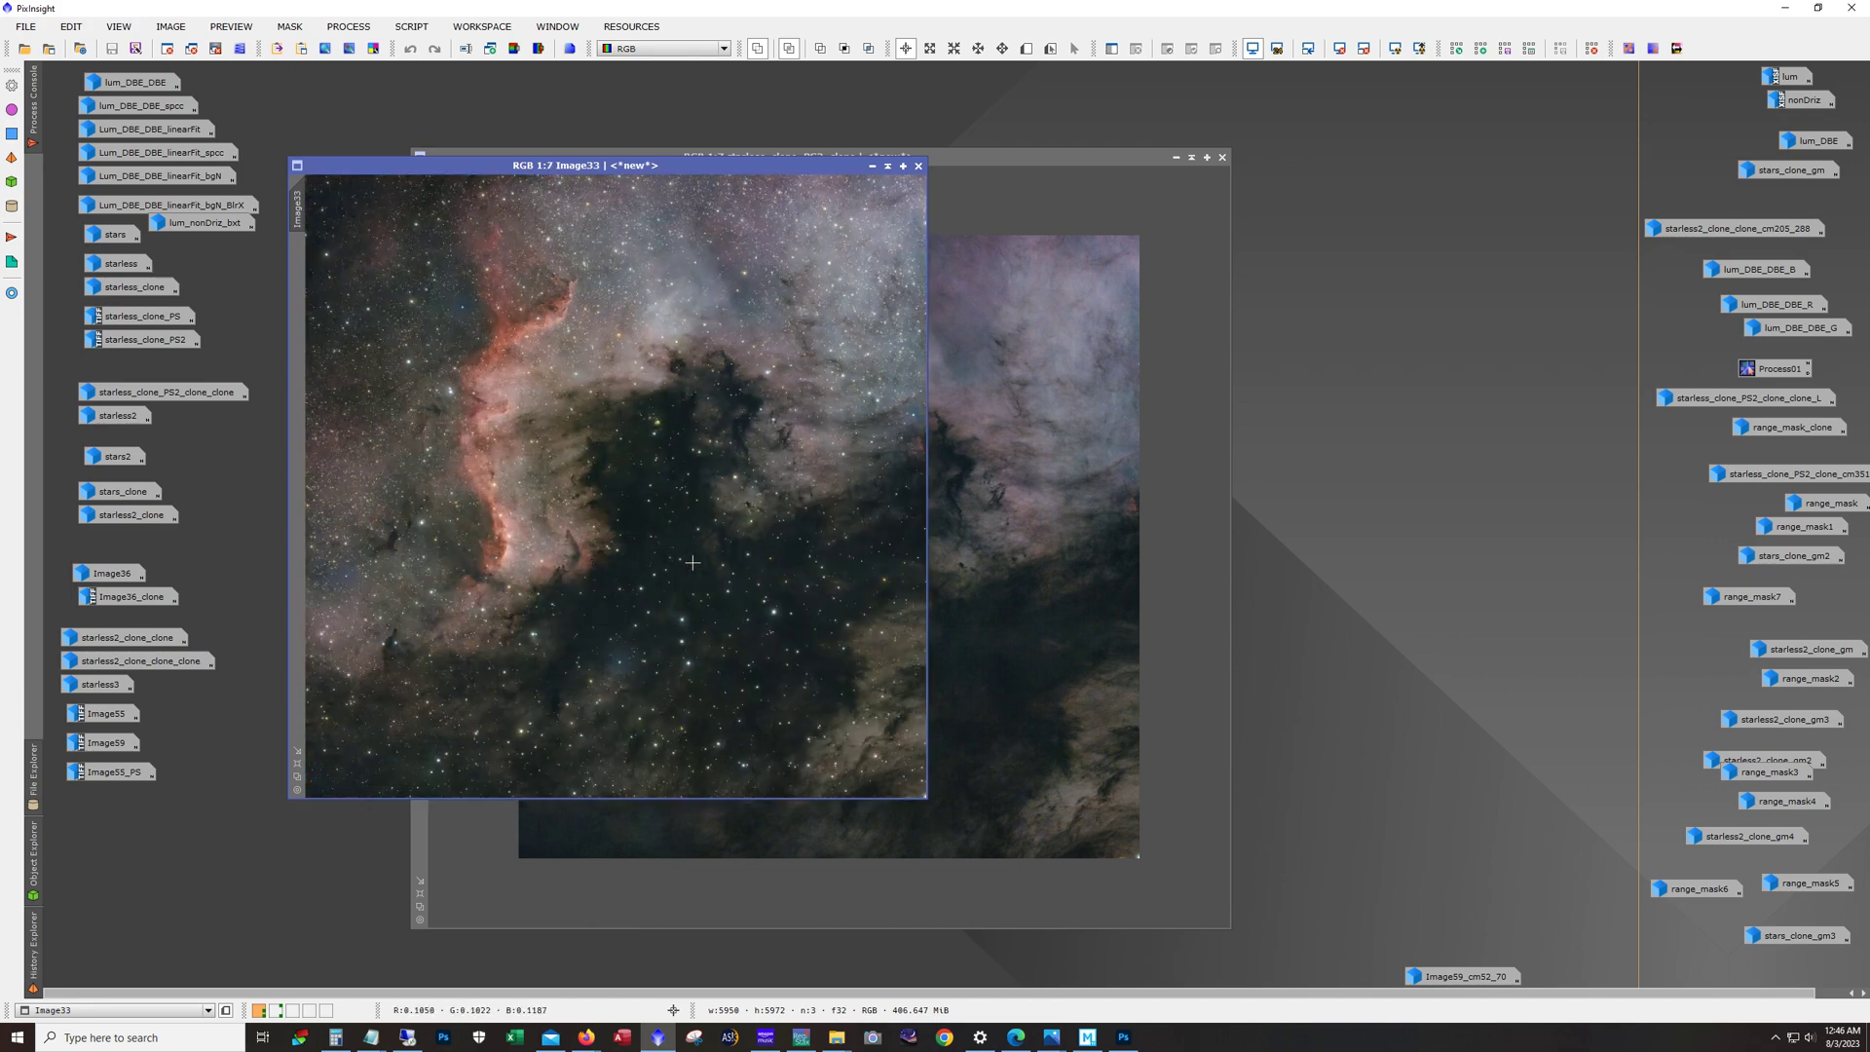
click(872, 167)
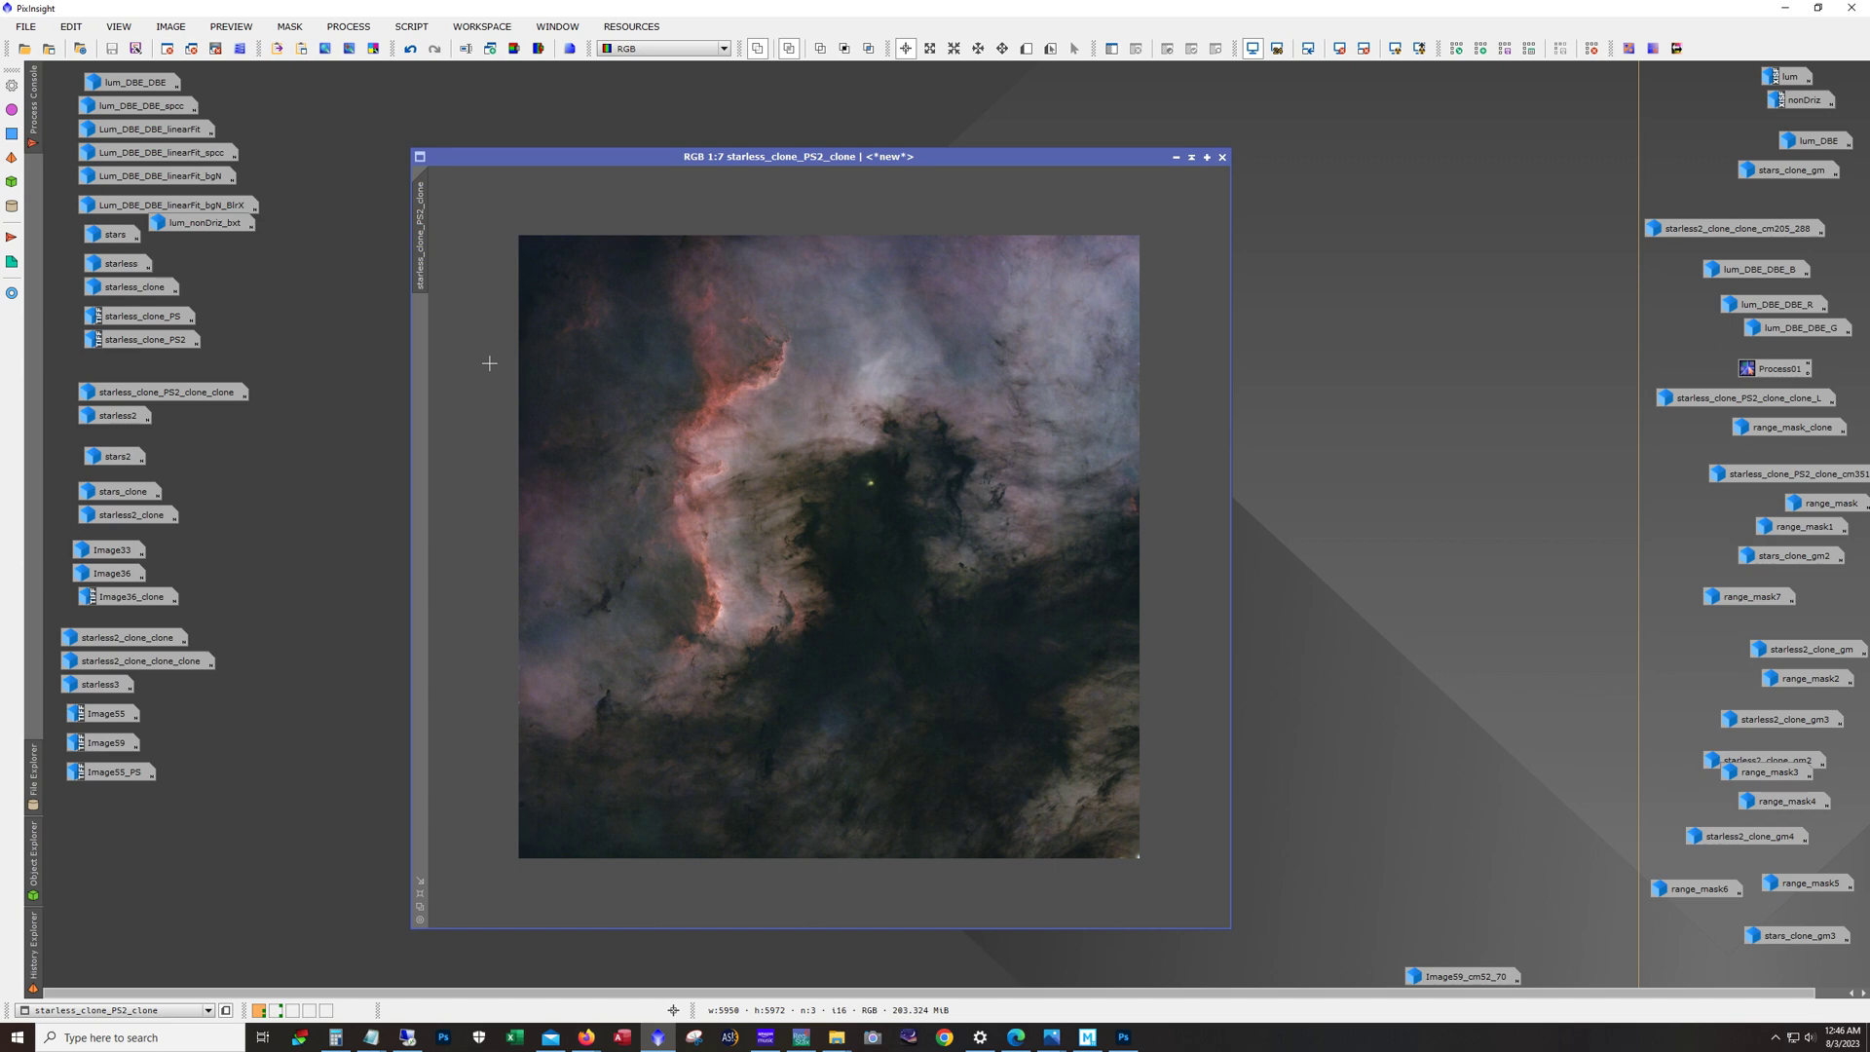
Step: Iconize starless_clone_PS2_clone, its clone and starless2, then open starless2_clone with Preview01
click(1175, 158)
double_click(216, 396)
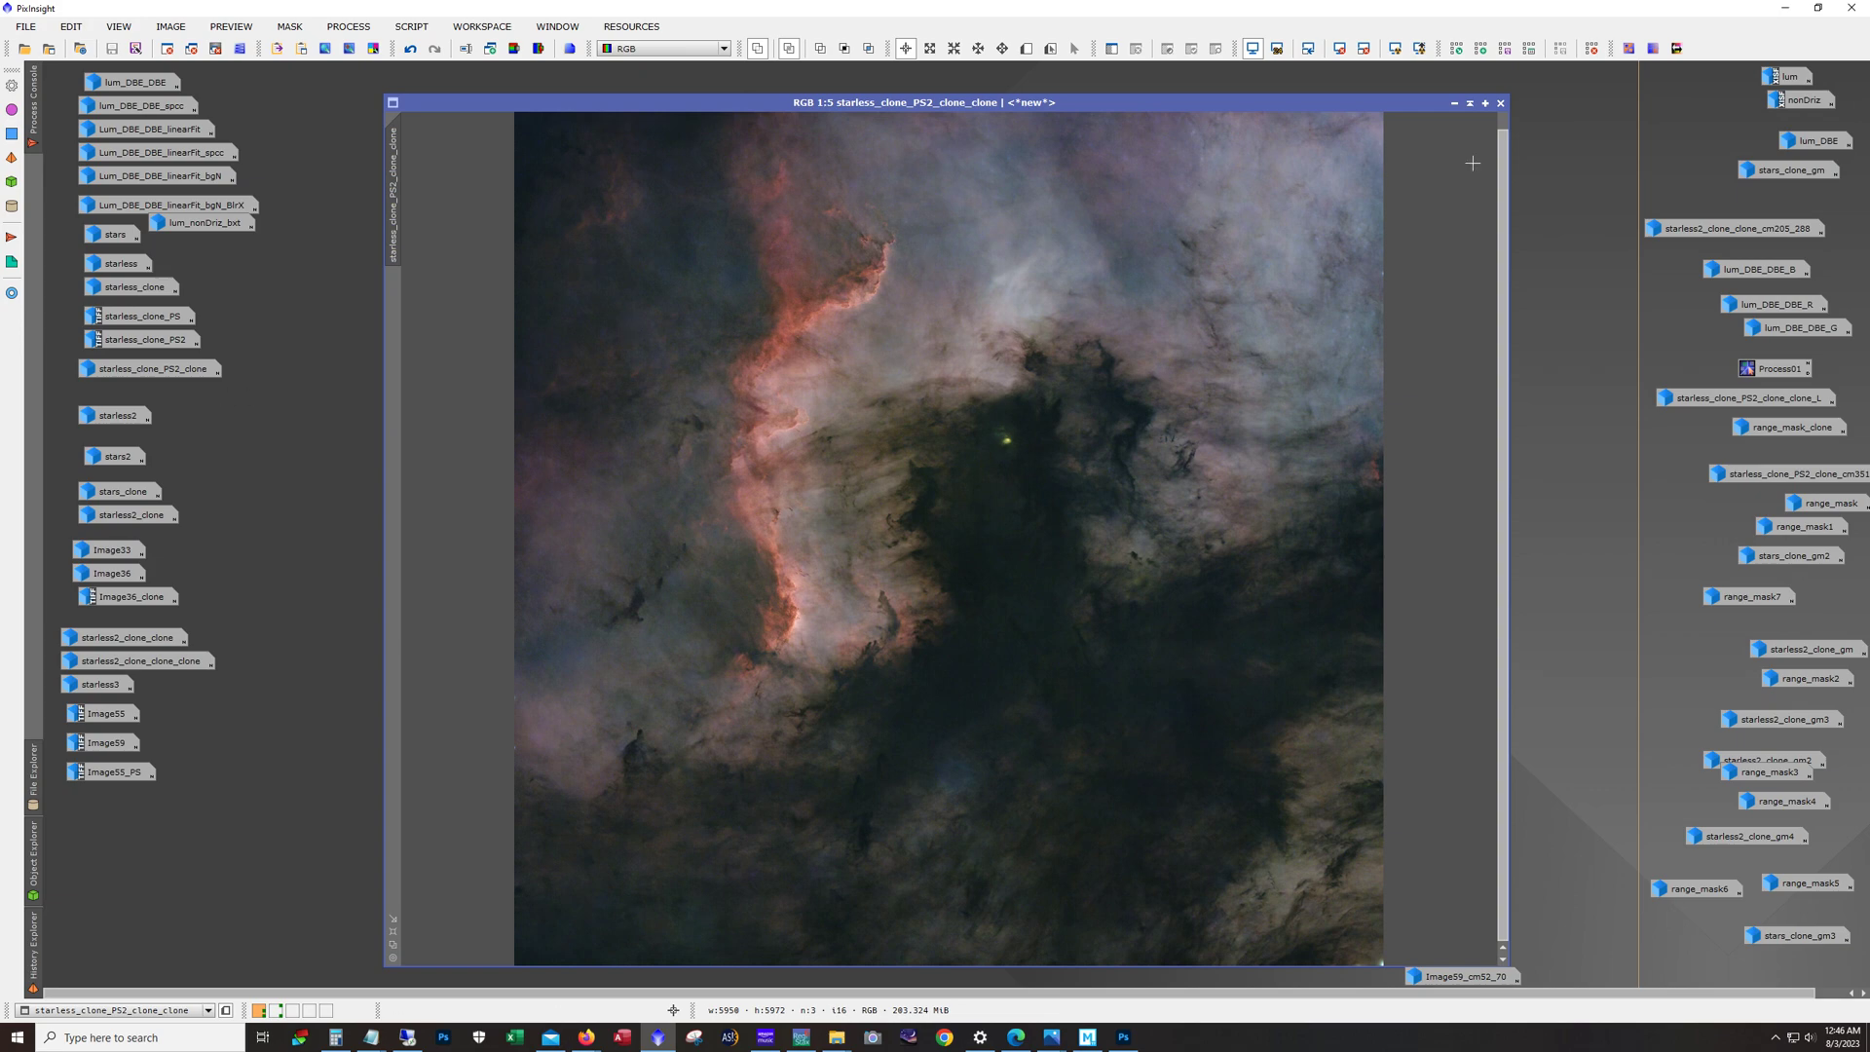
click(1454, 102)
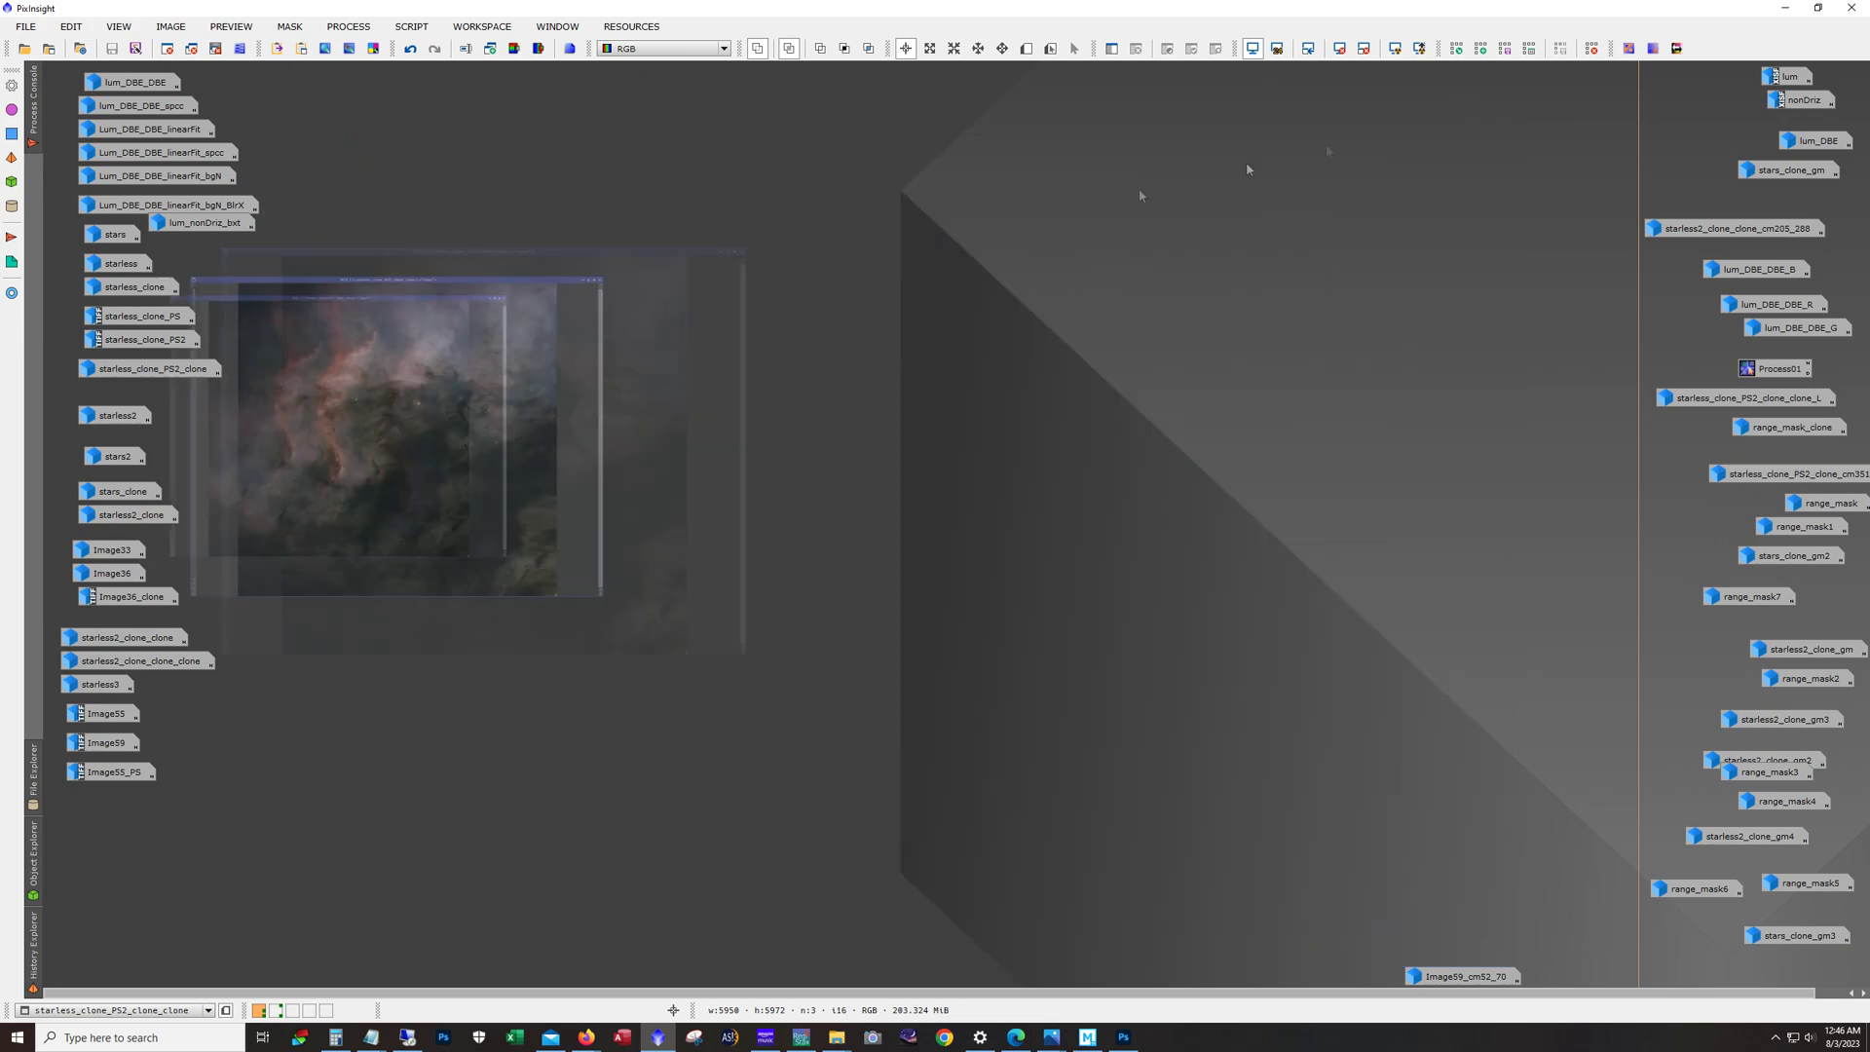
double_click(118, 417)
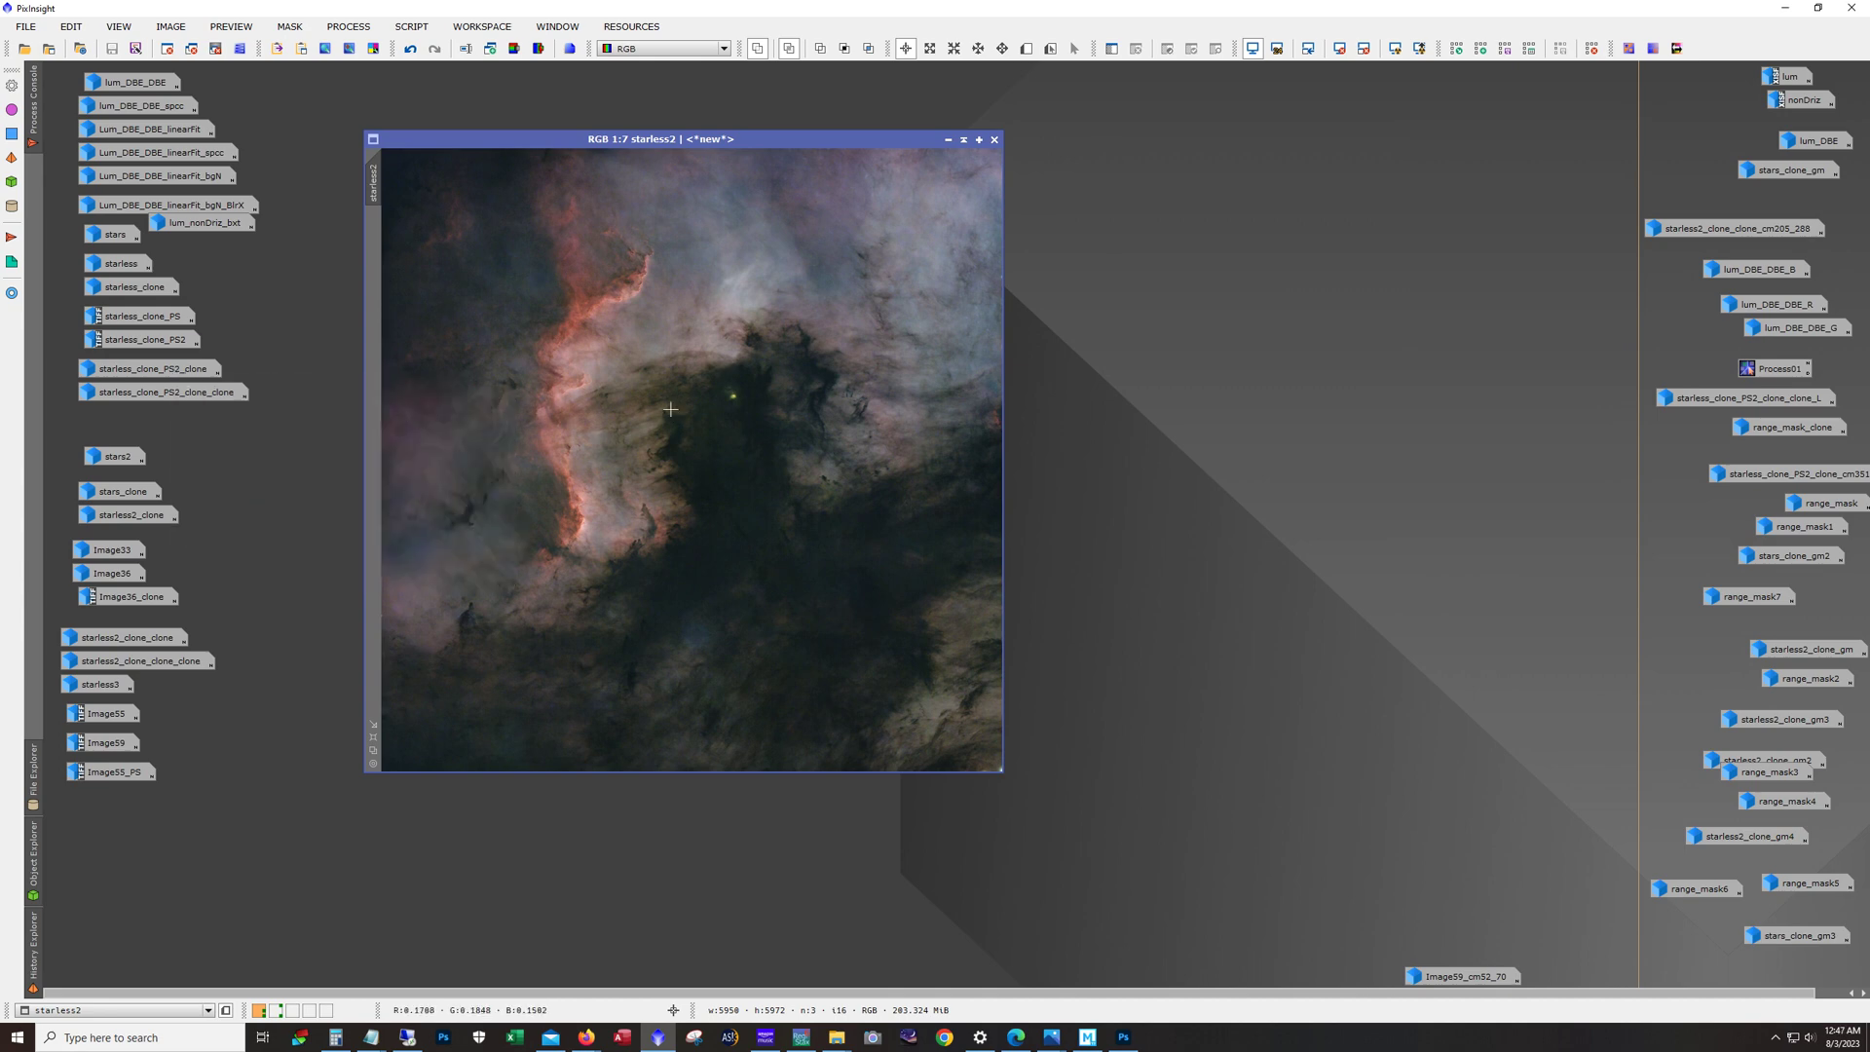
key(alt)
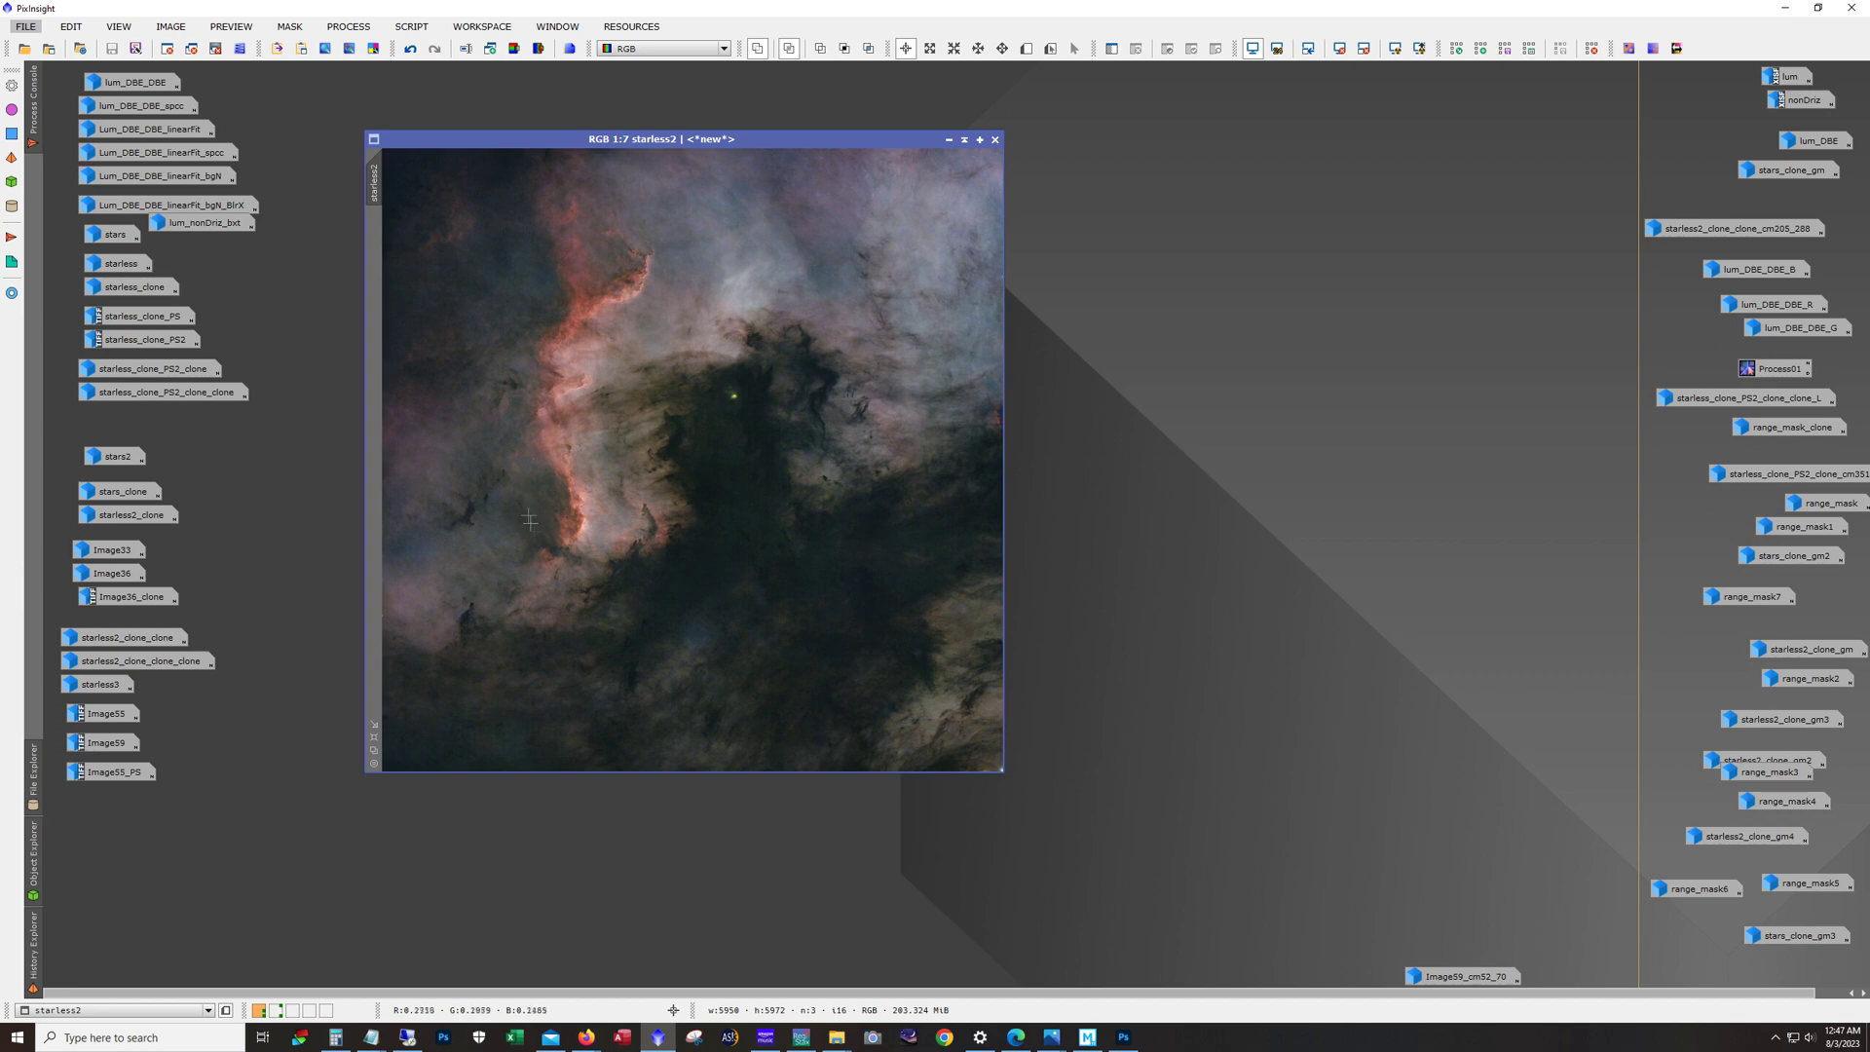
click(951, 141)
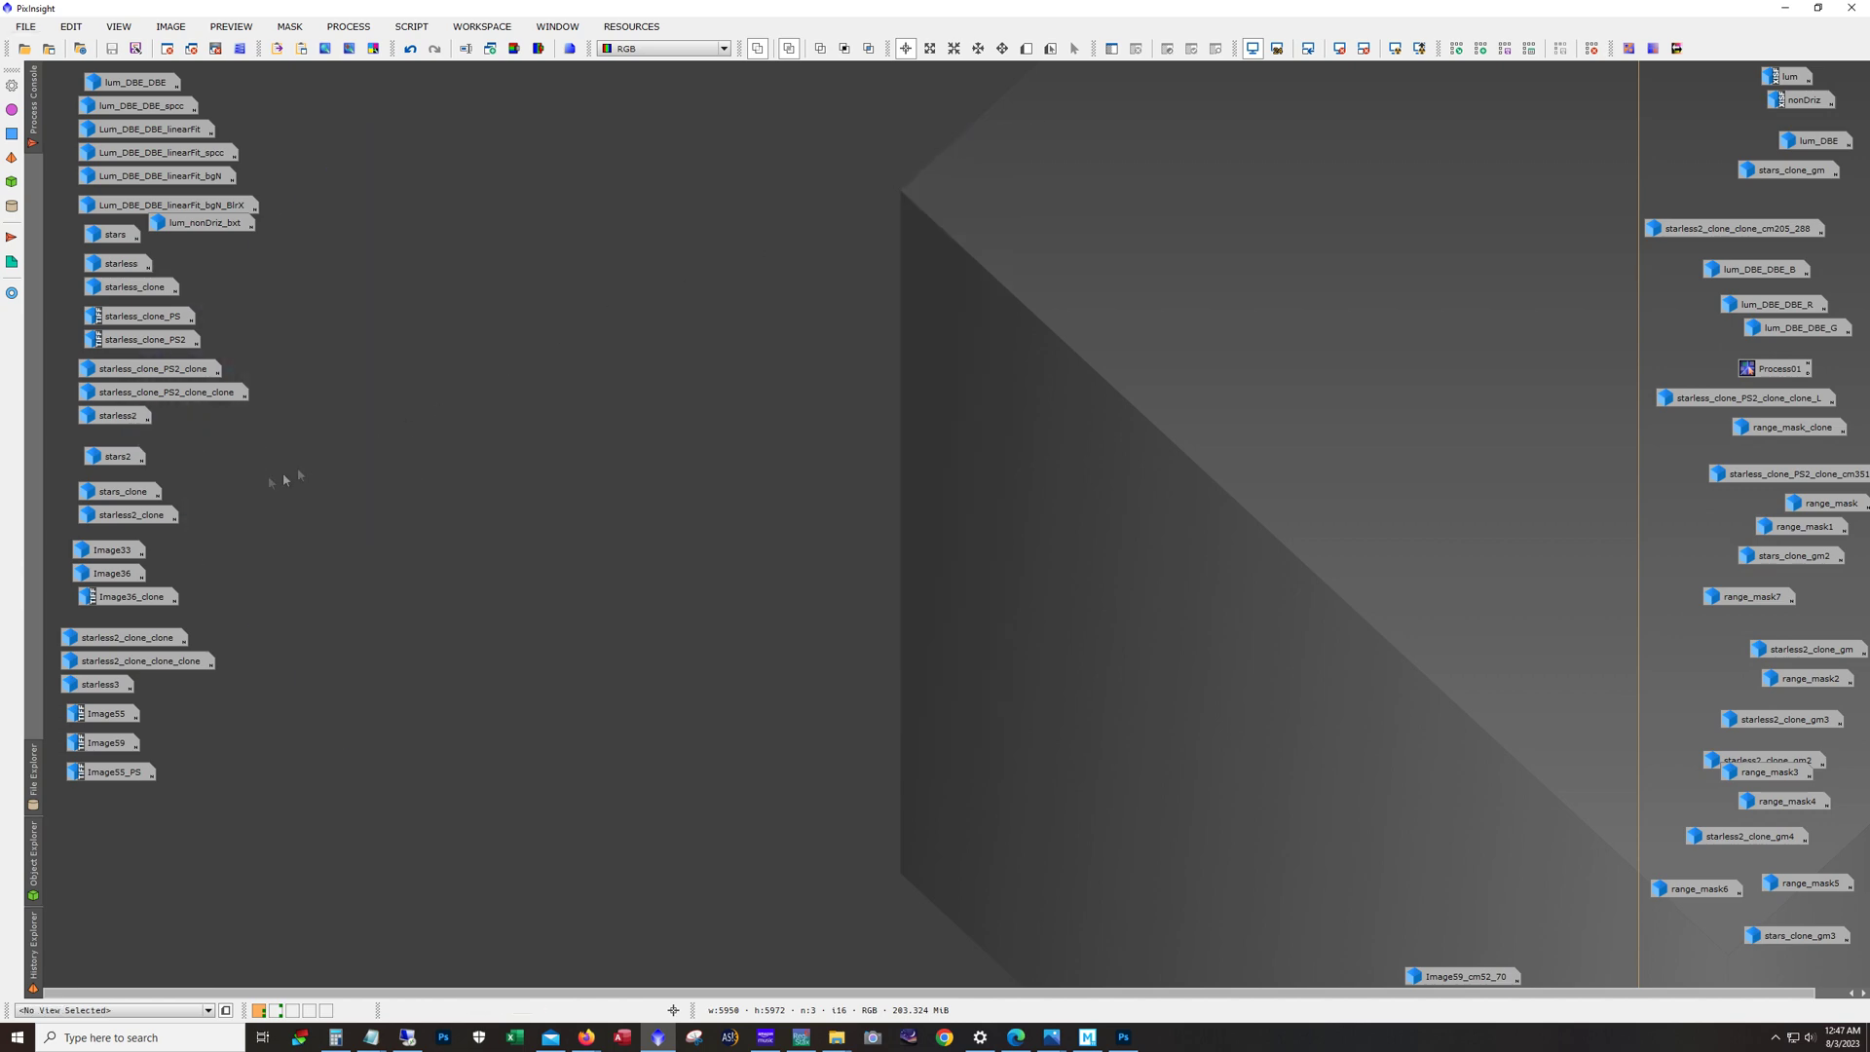
double_click(128, 512)
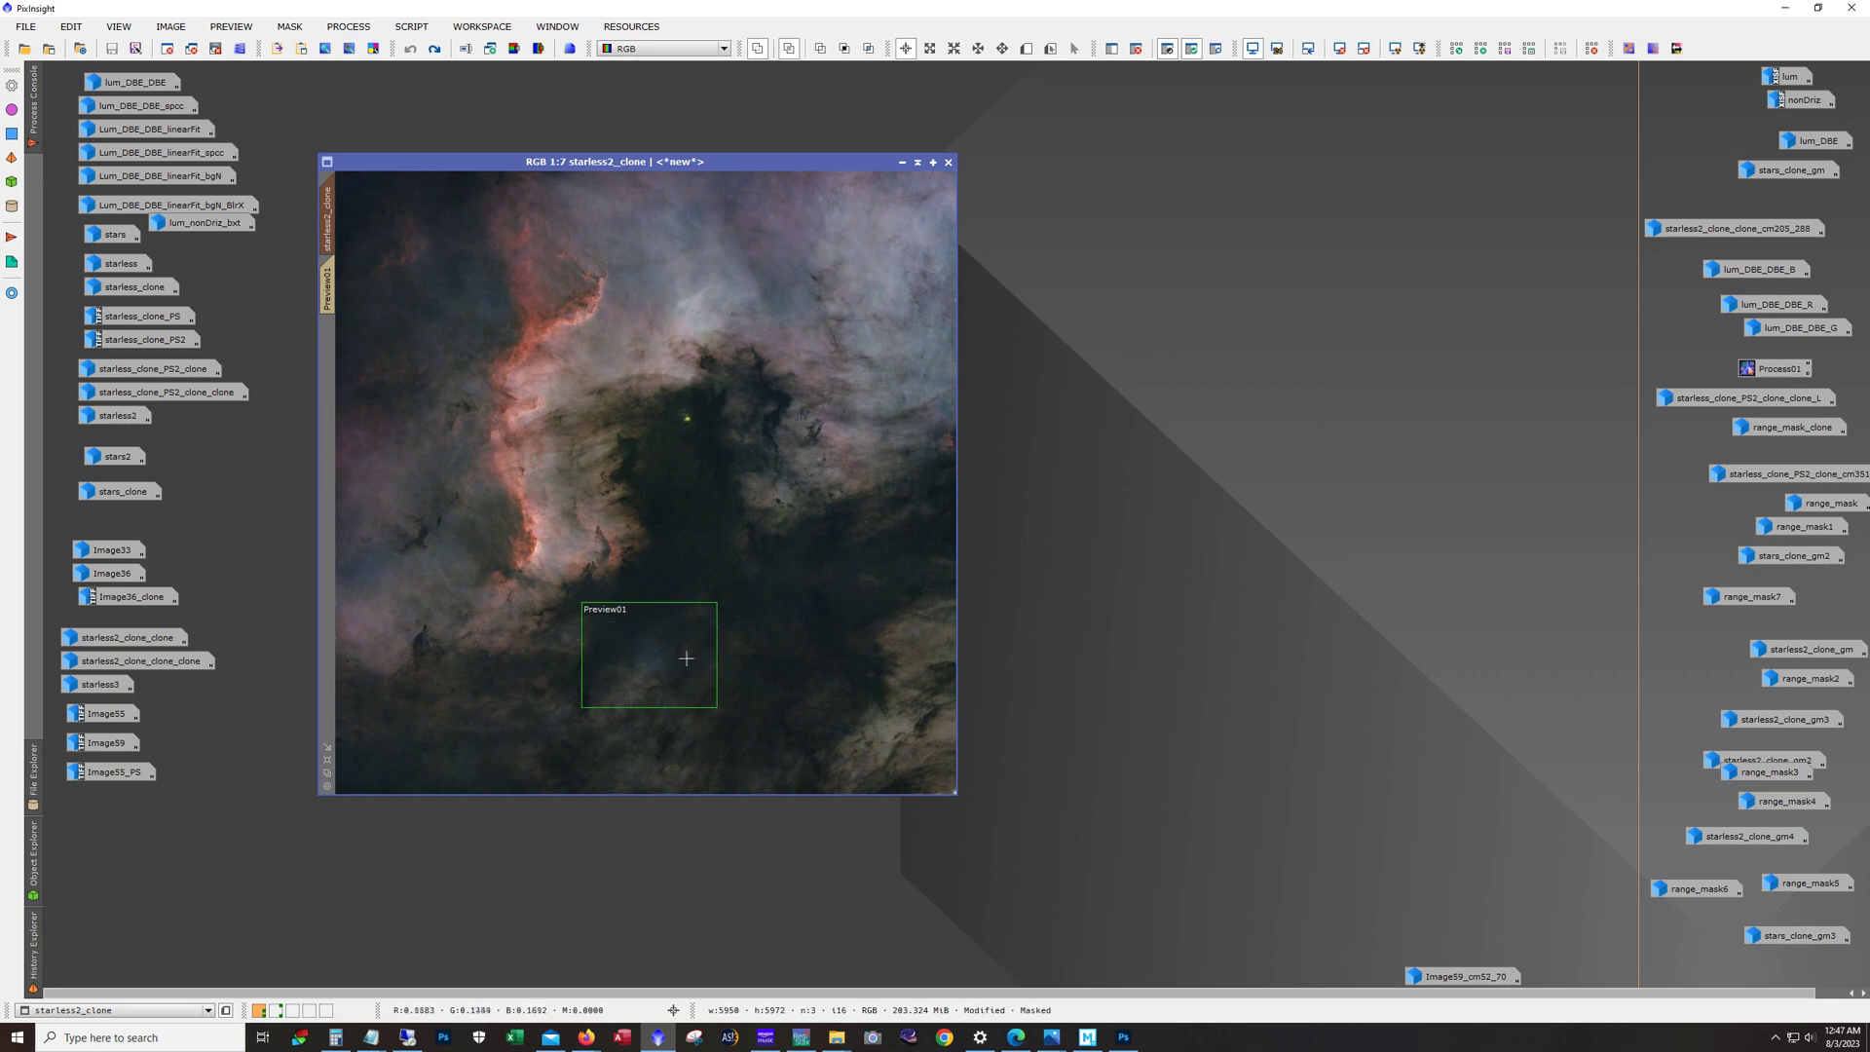
Step: Show the mask overlay on starless2_clone and invert the mask
click(1215, 47)
scroll(633, 648, up, 6)
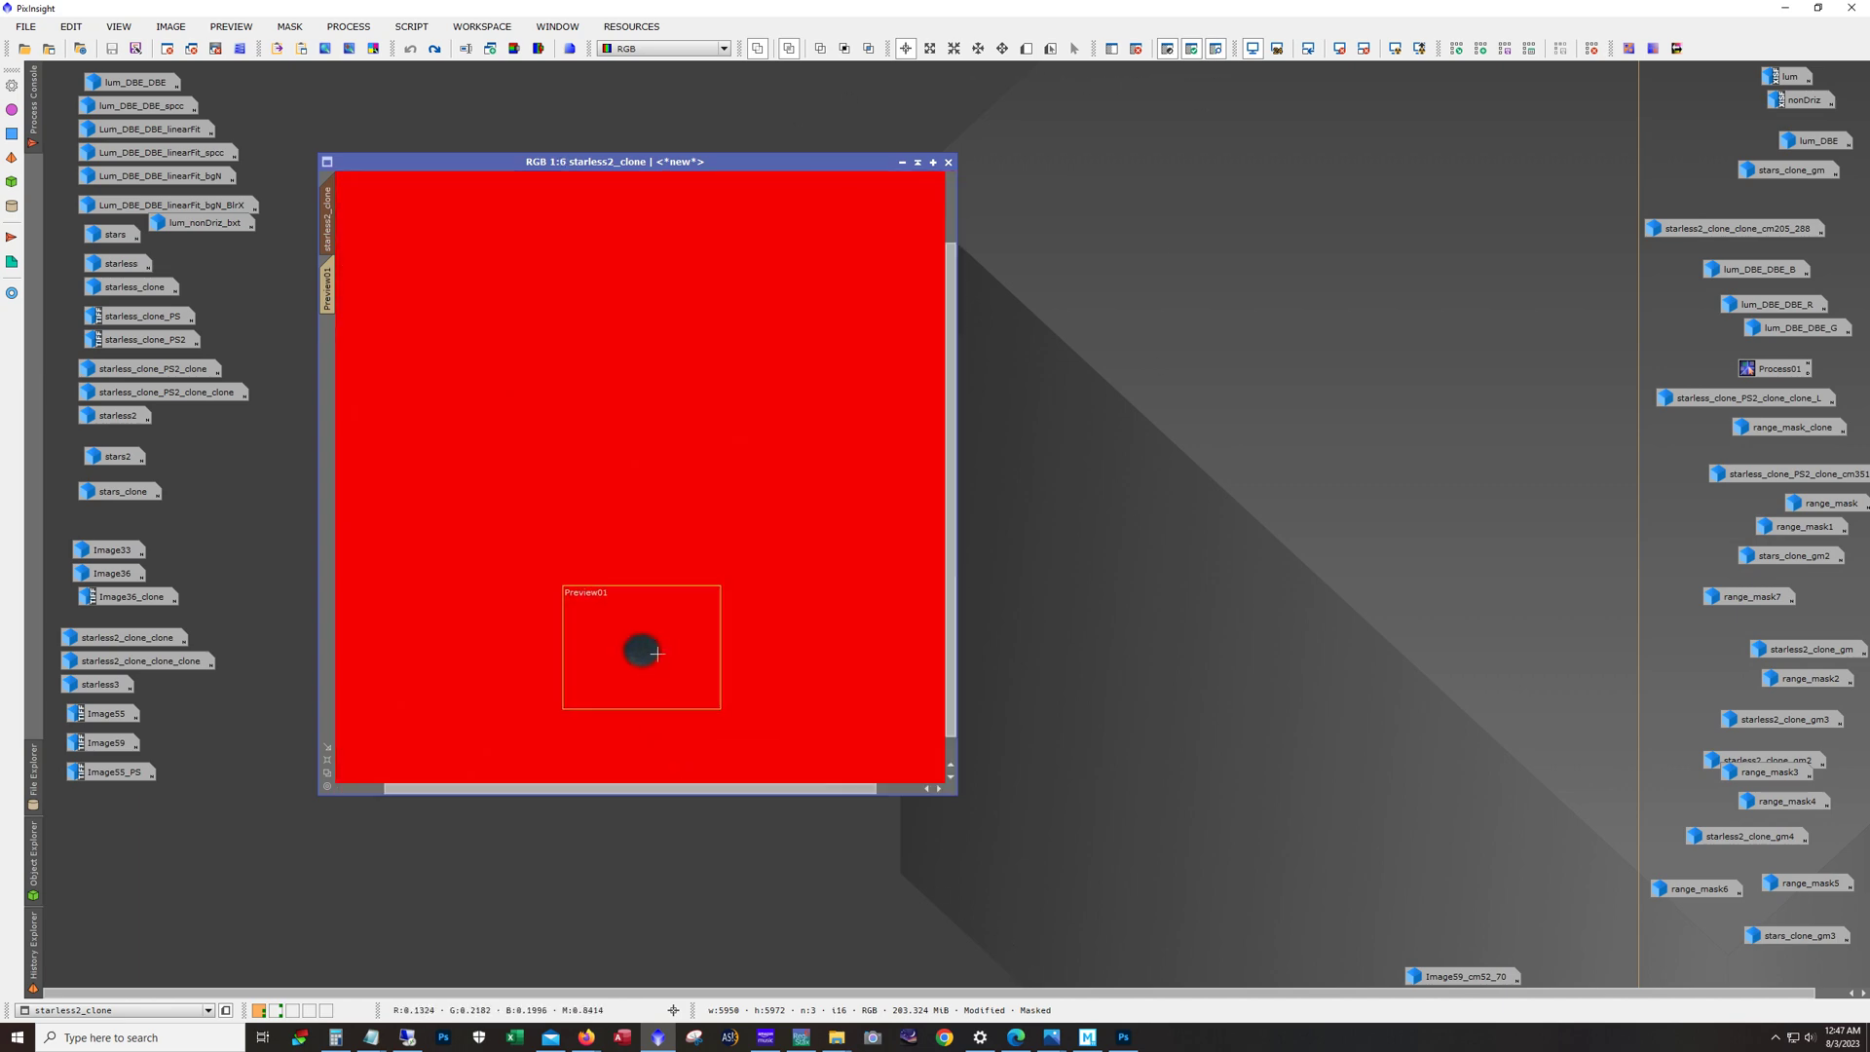
scroll(637, 713, up, 1)
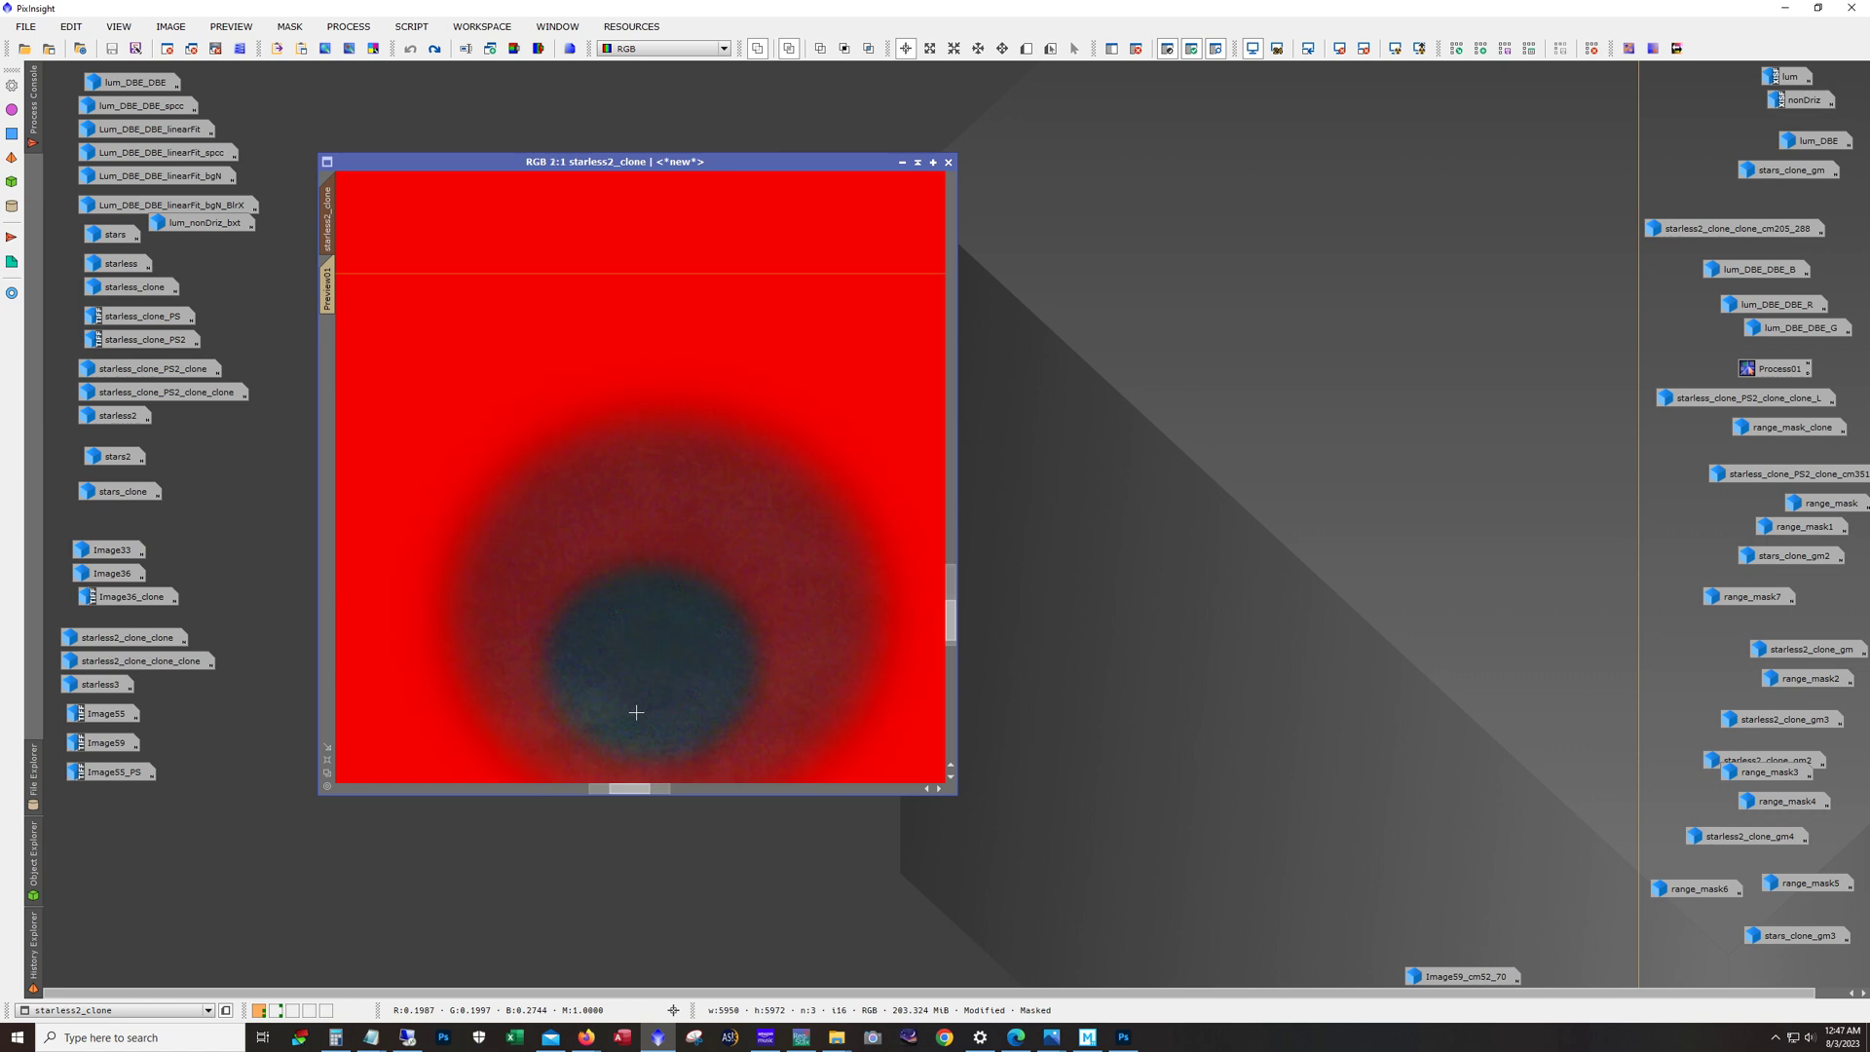
scroll(637, 713, down, 1)
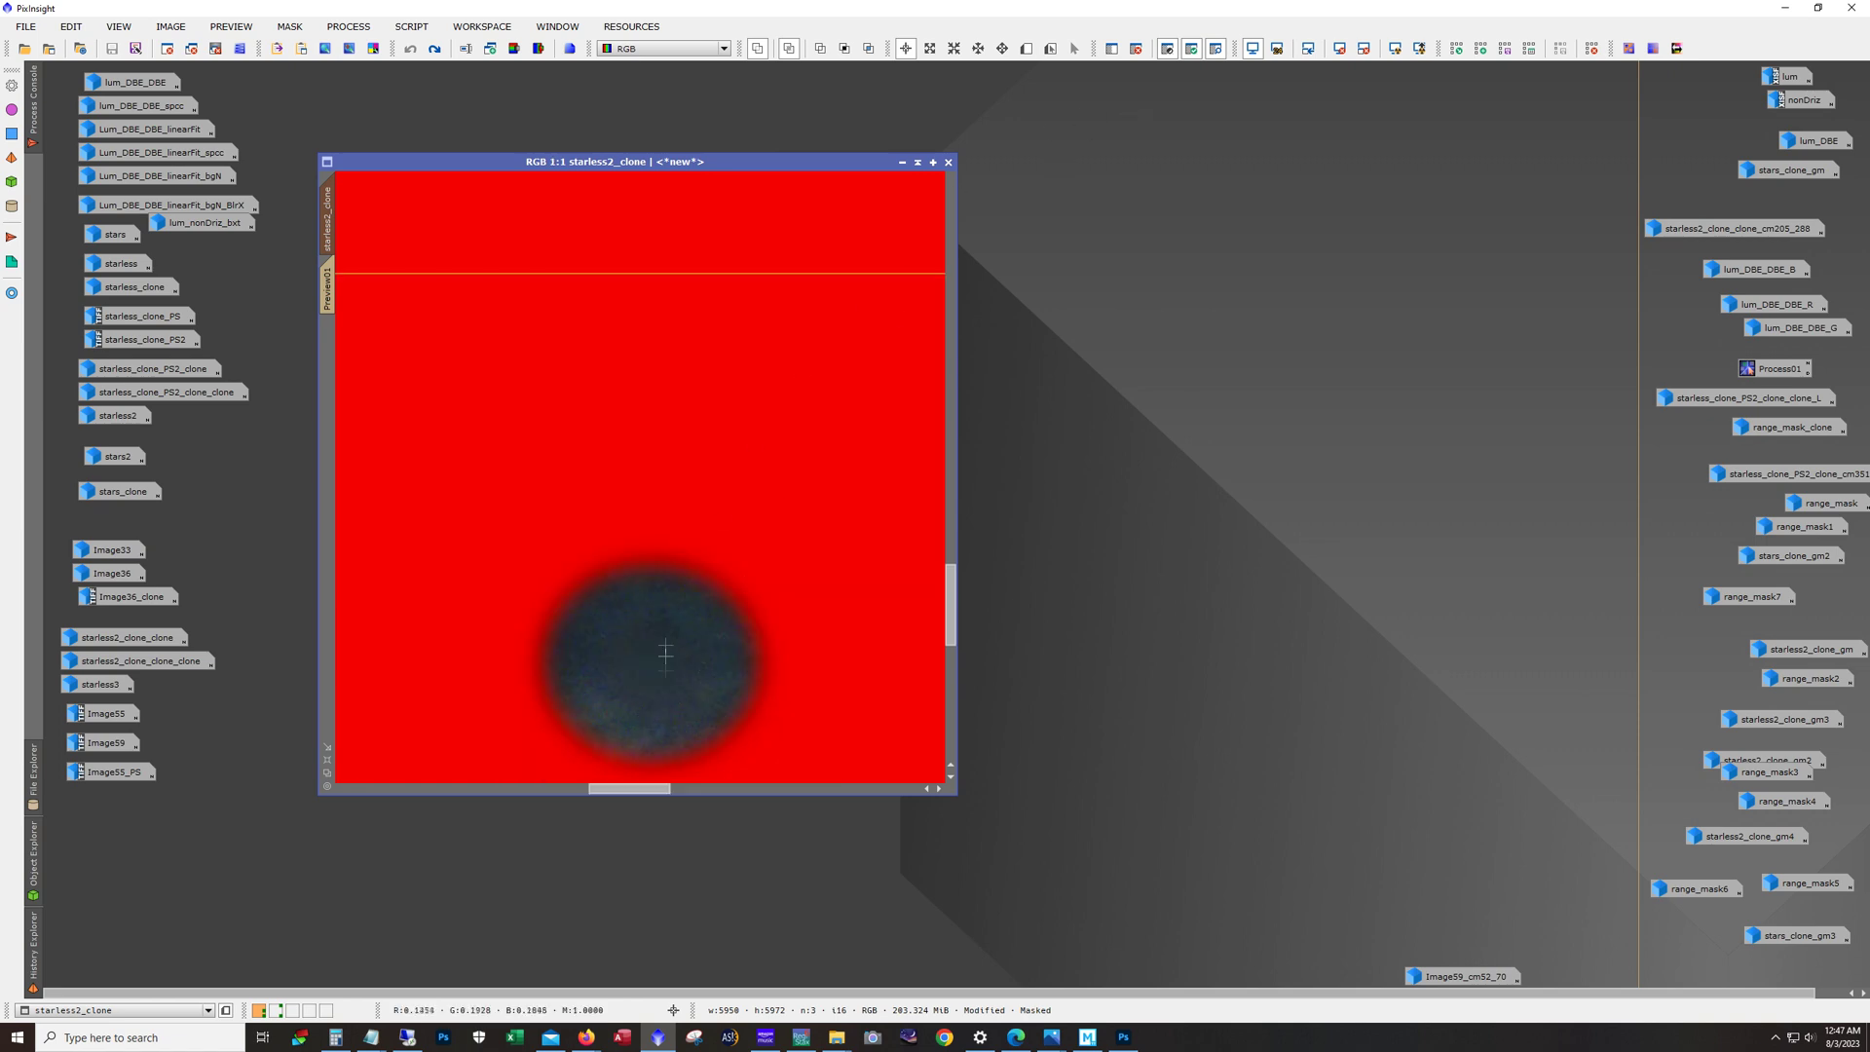
click(290, 28)
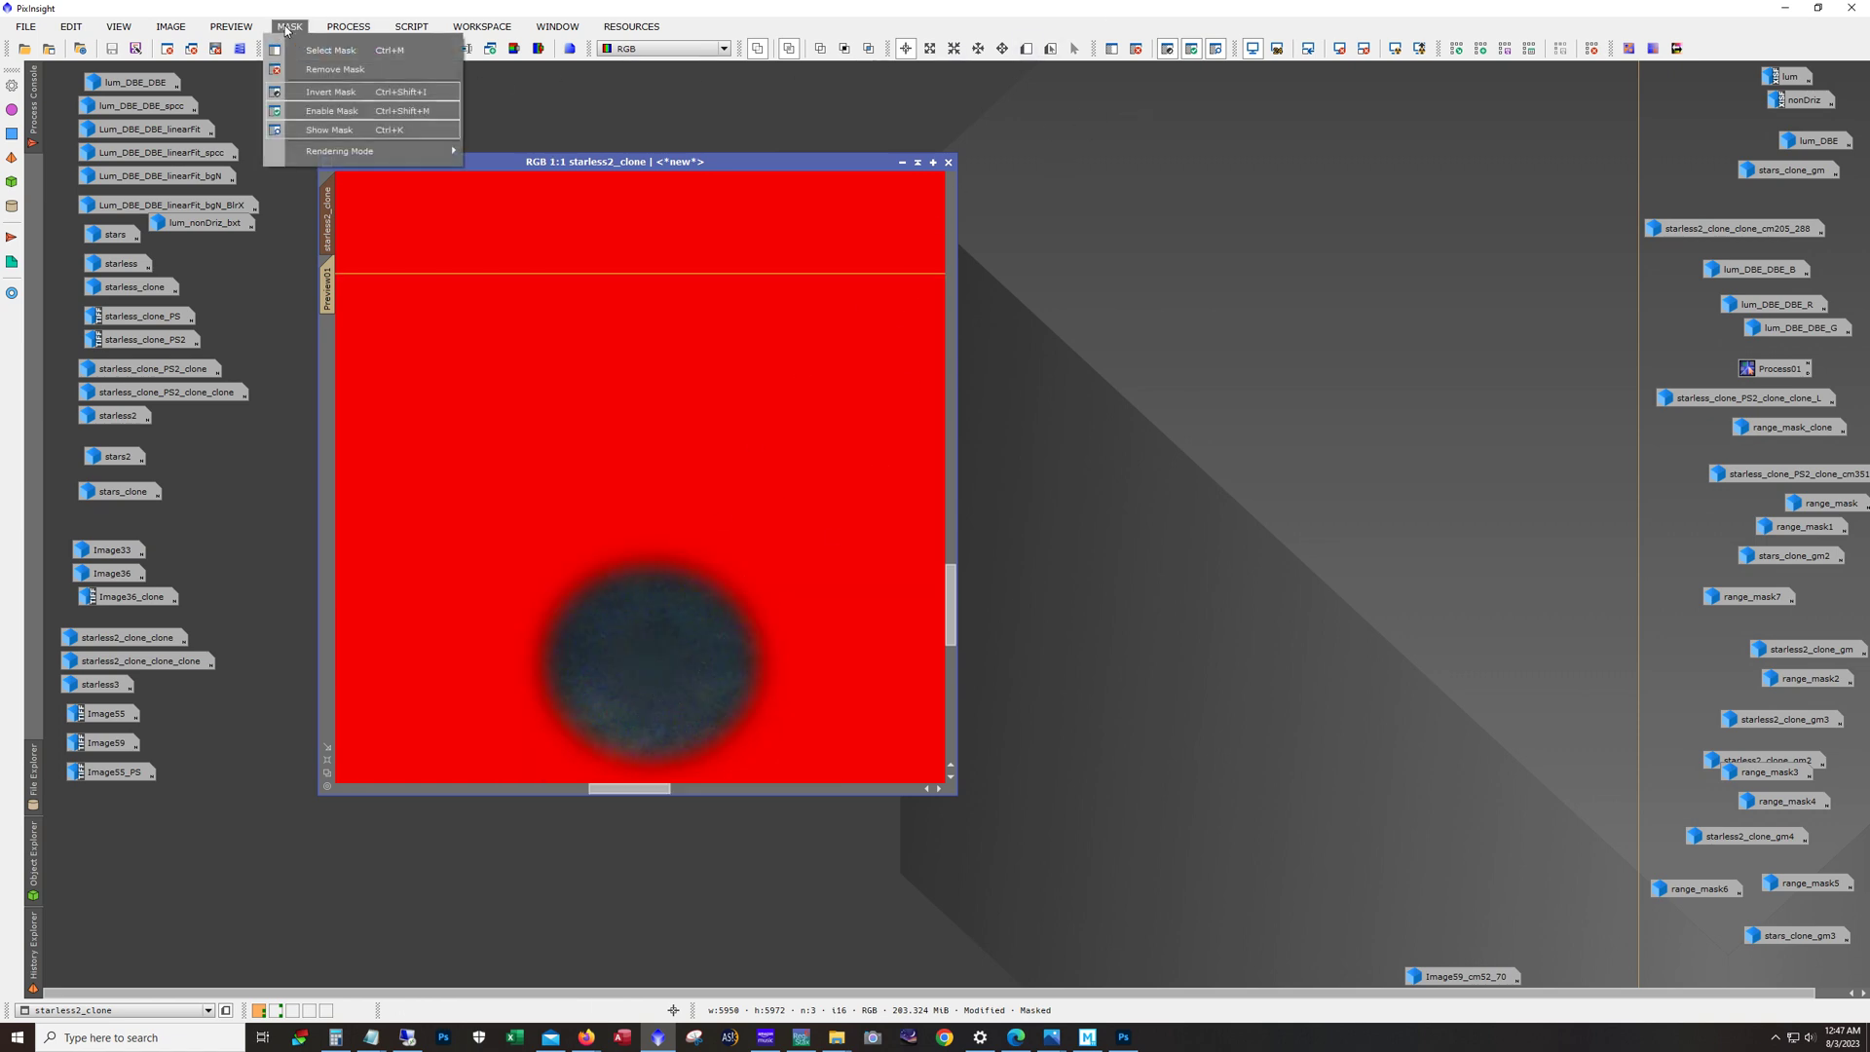
click(331, 92)
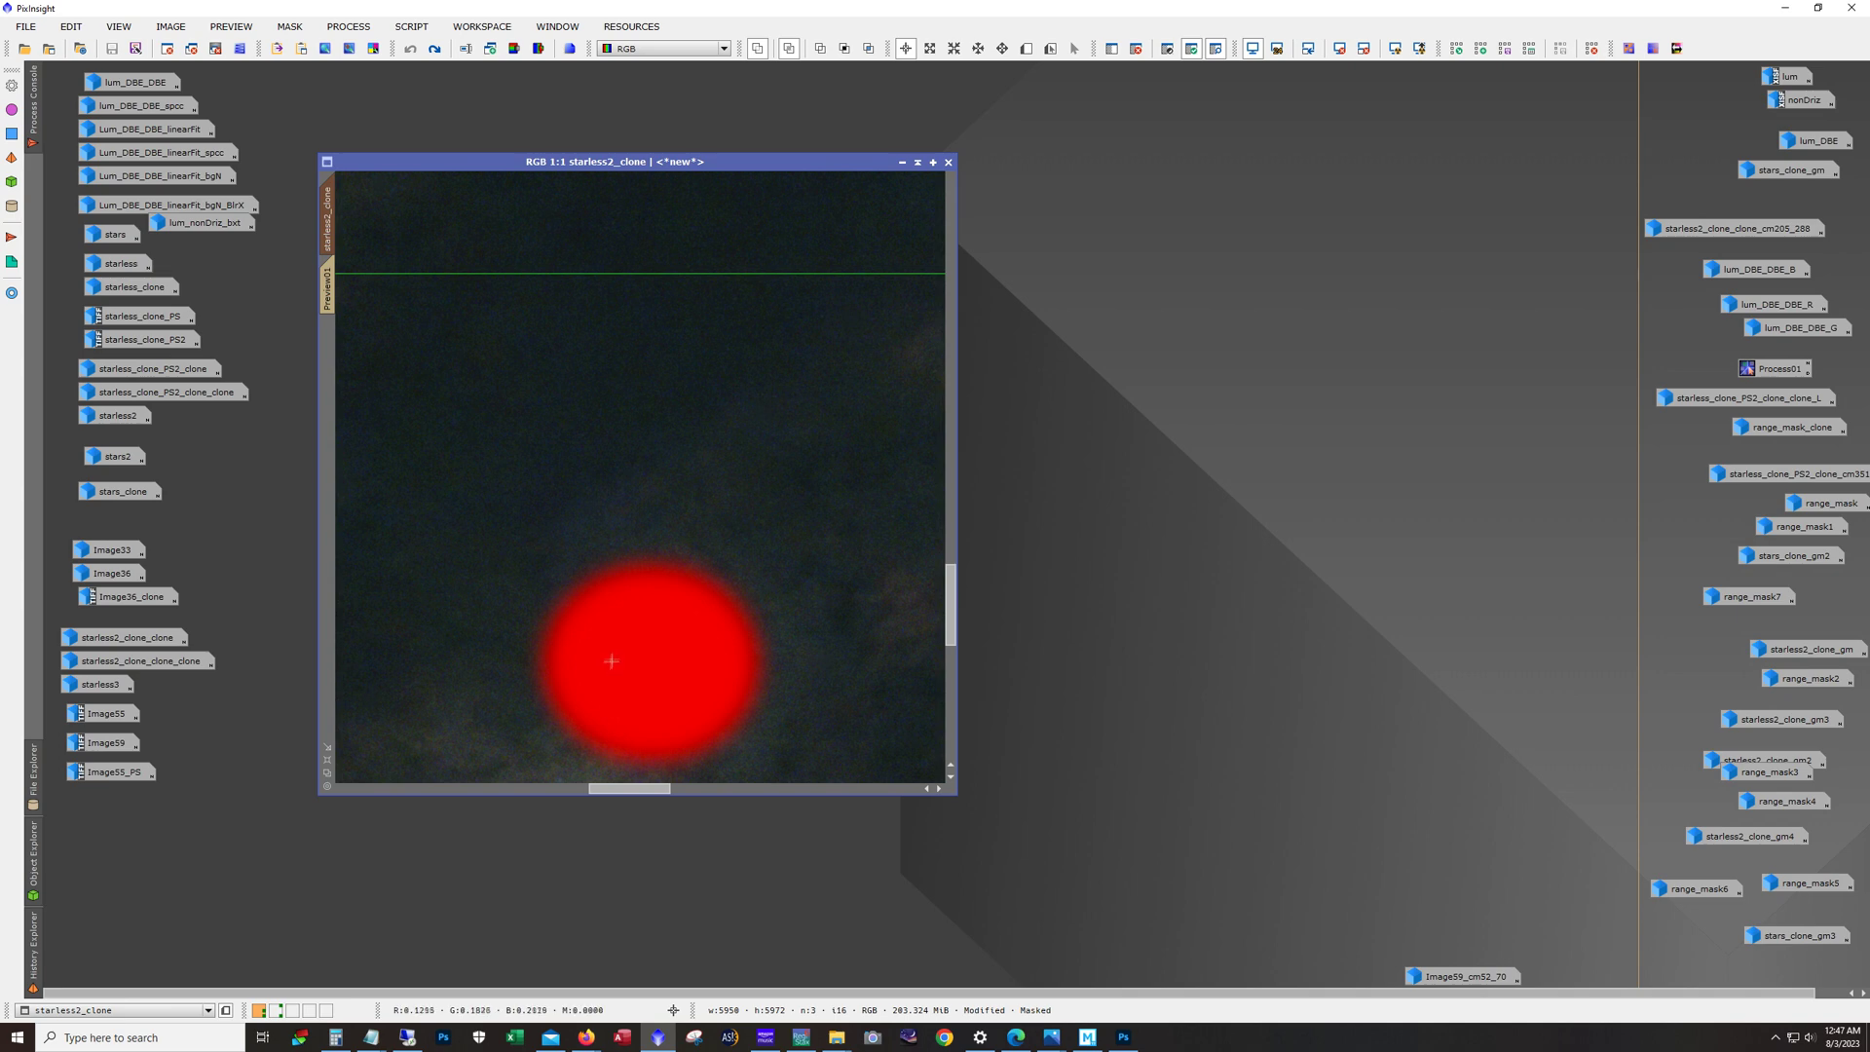
scroll(608, 664, down, 3)
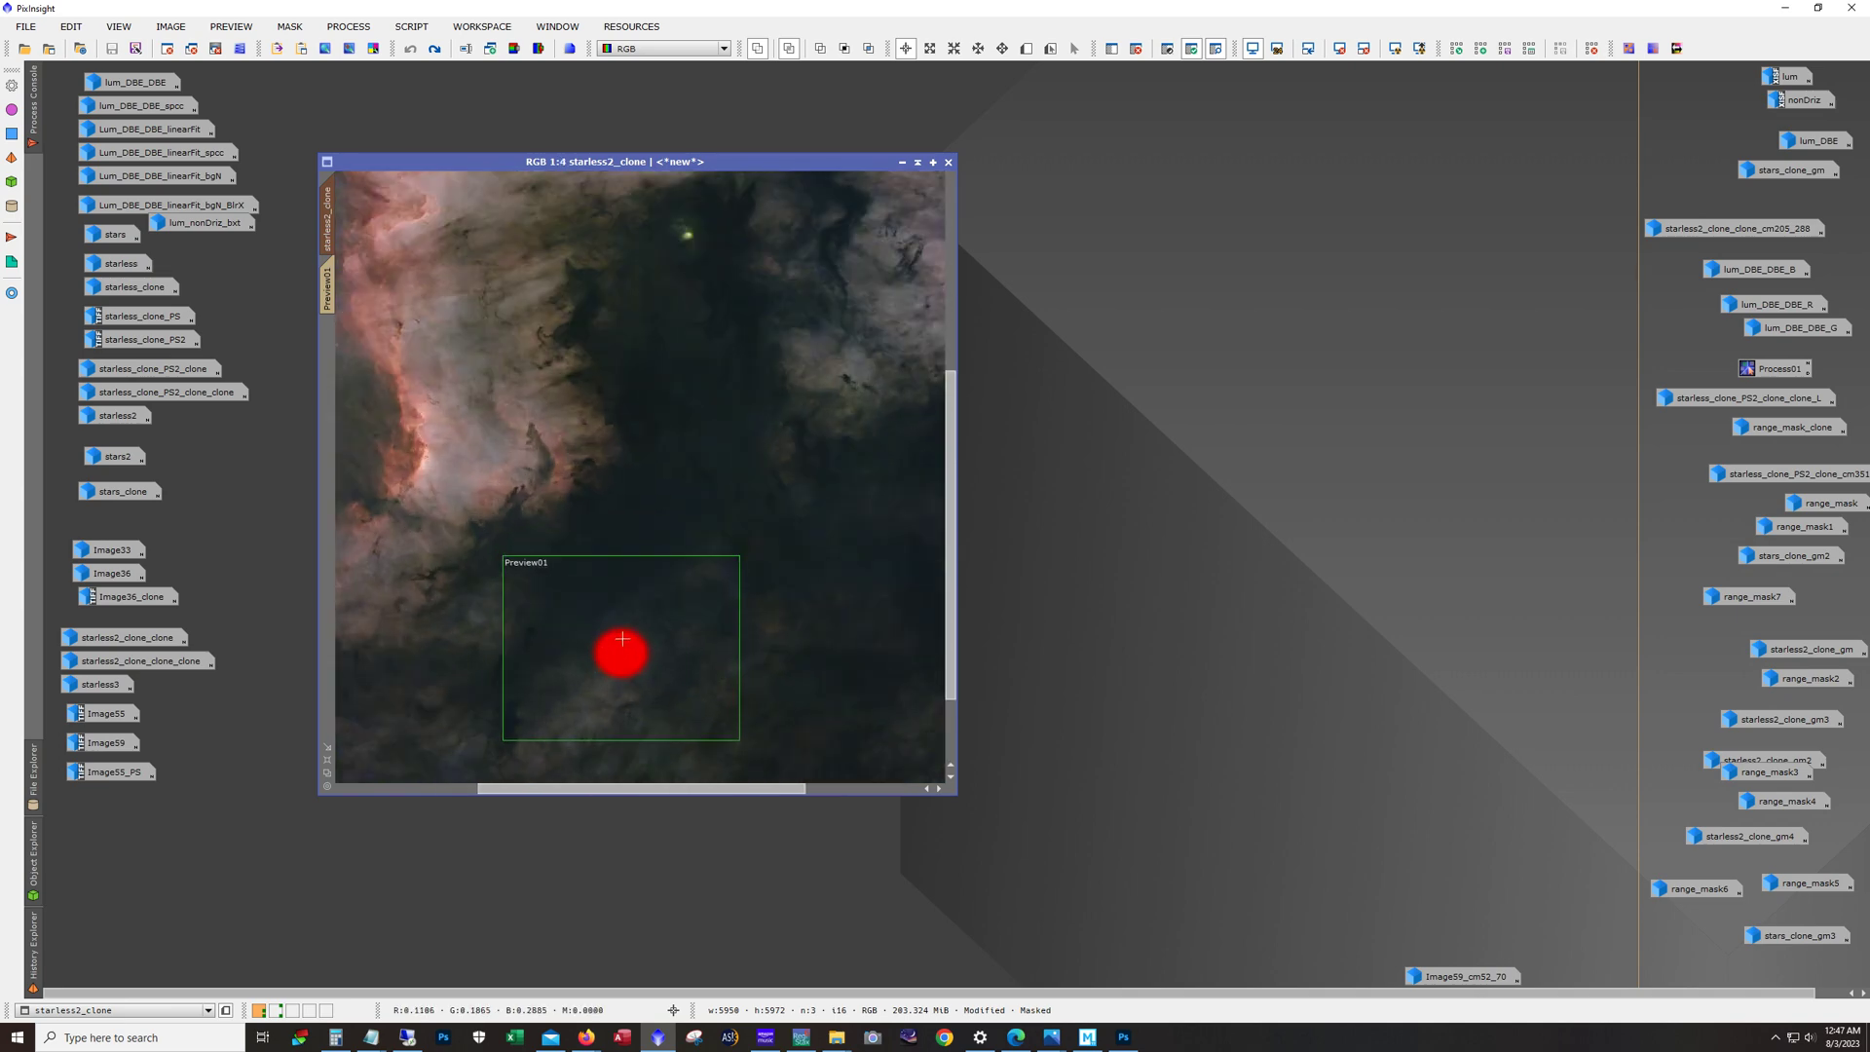
scroll(623, 639, down, 3)
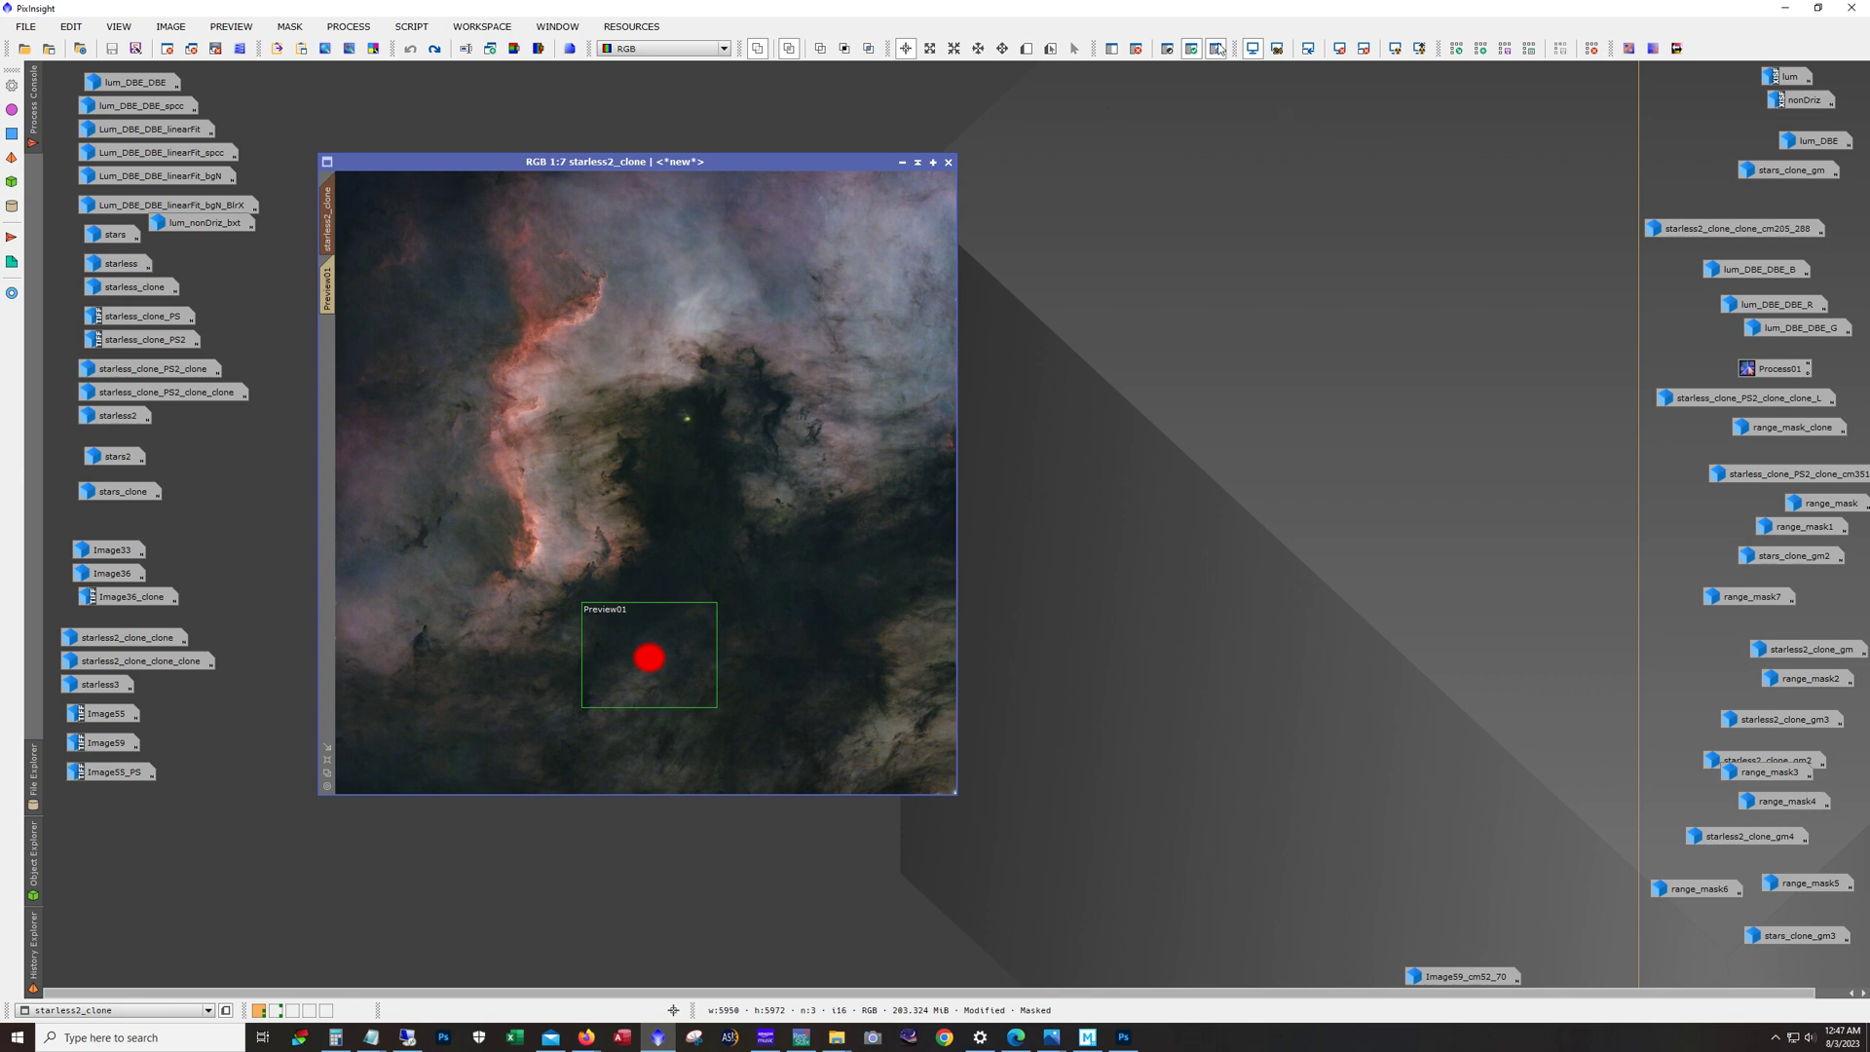
scroll(631, 624, up, 3)
scroll(631, 625, up, 3)
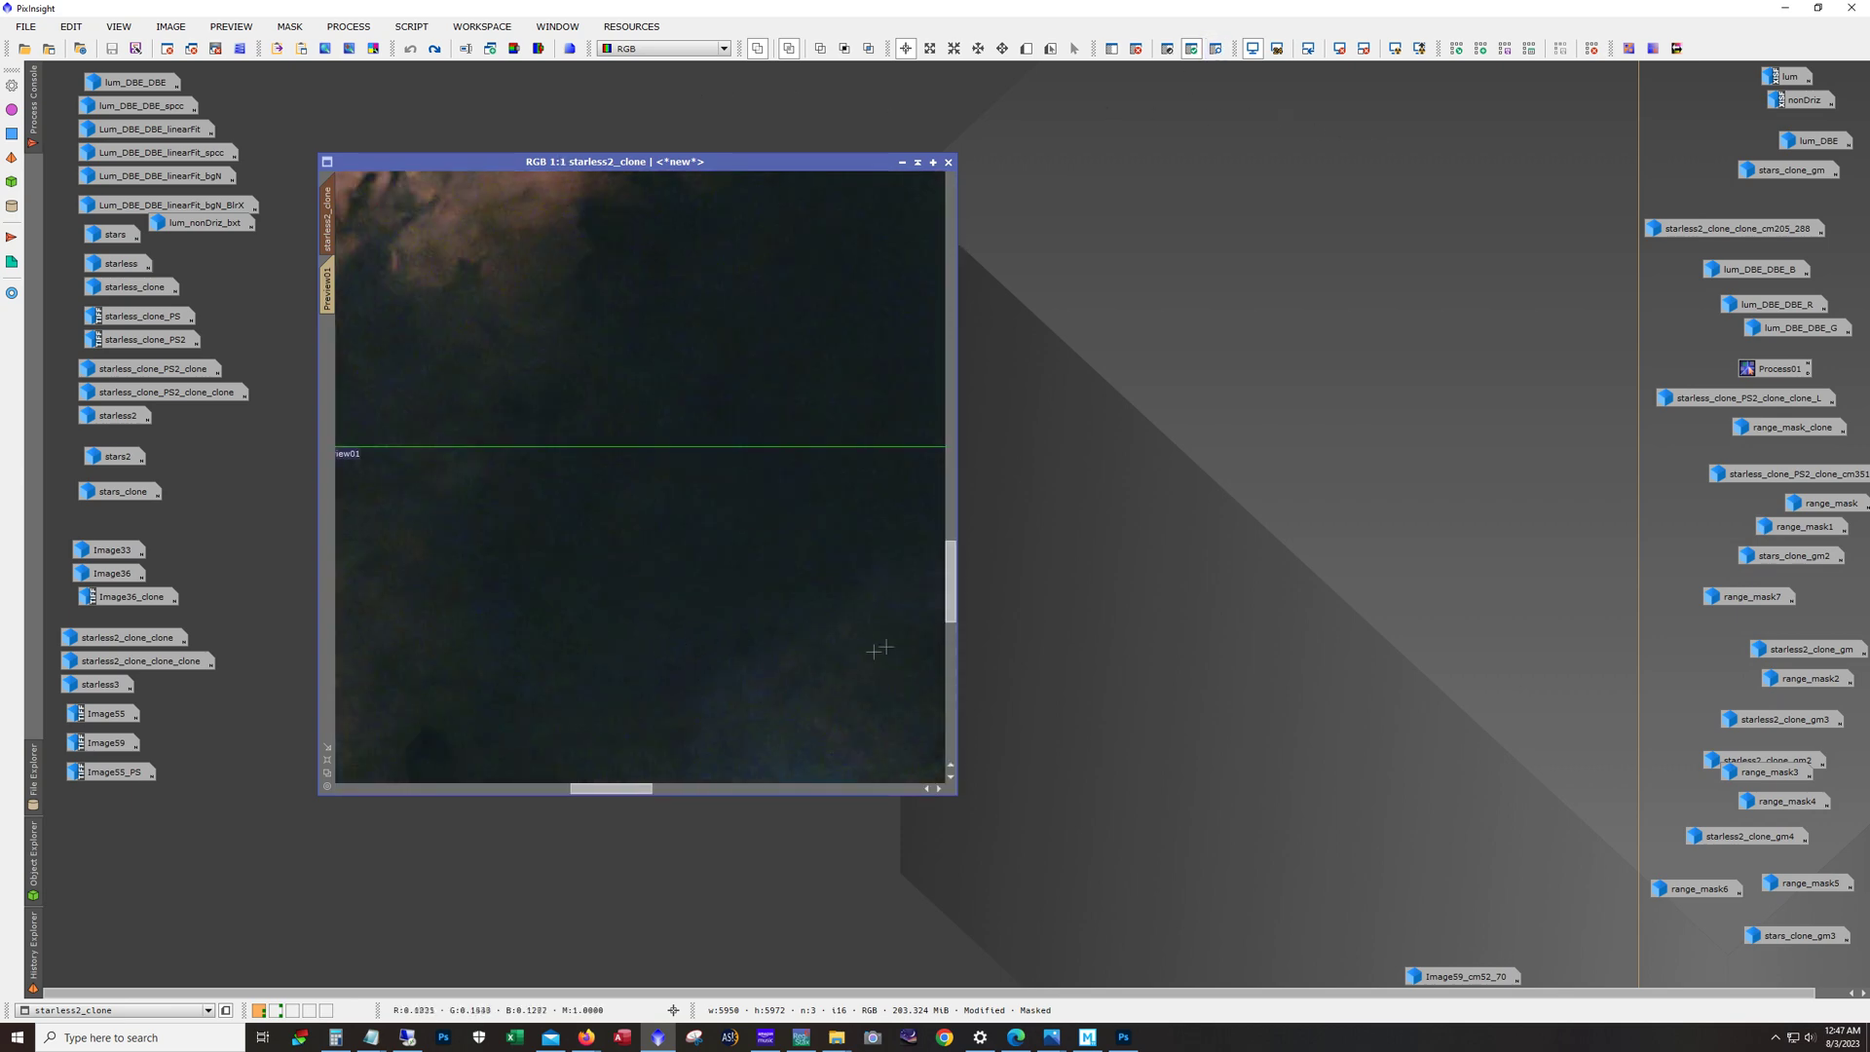
drag(951, 606, 955, 664)
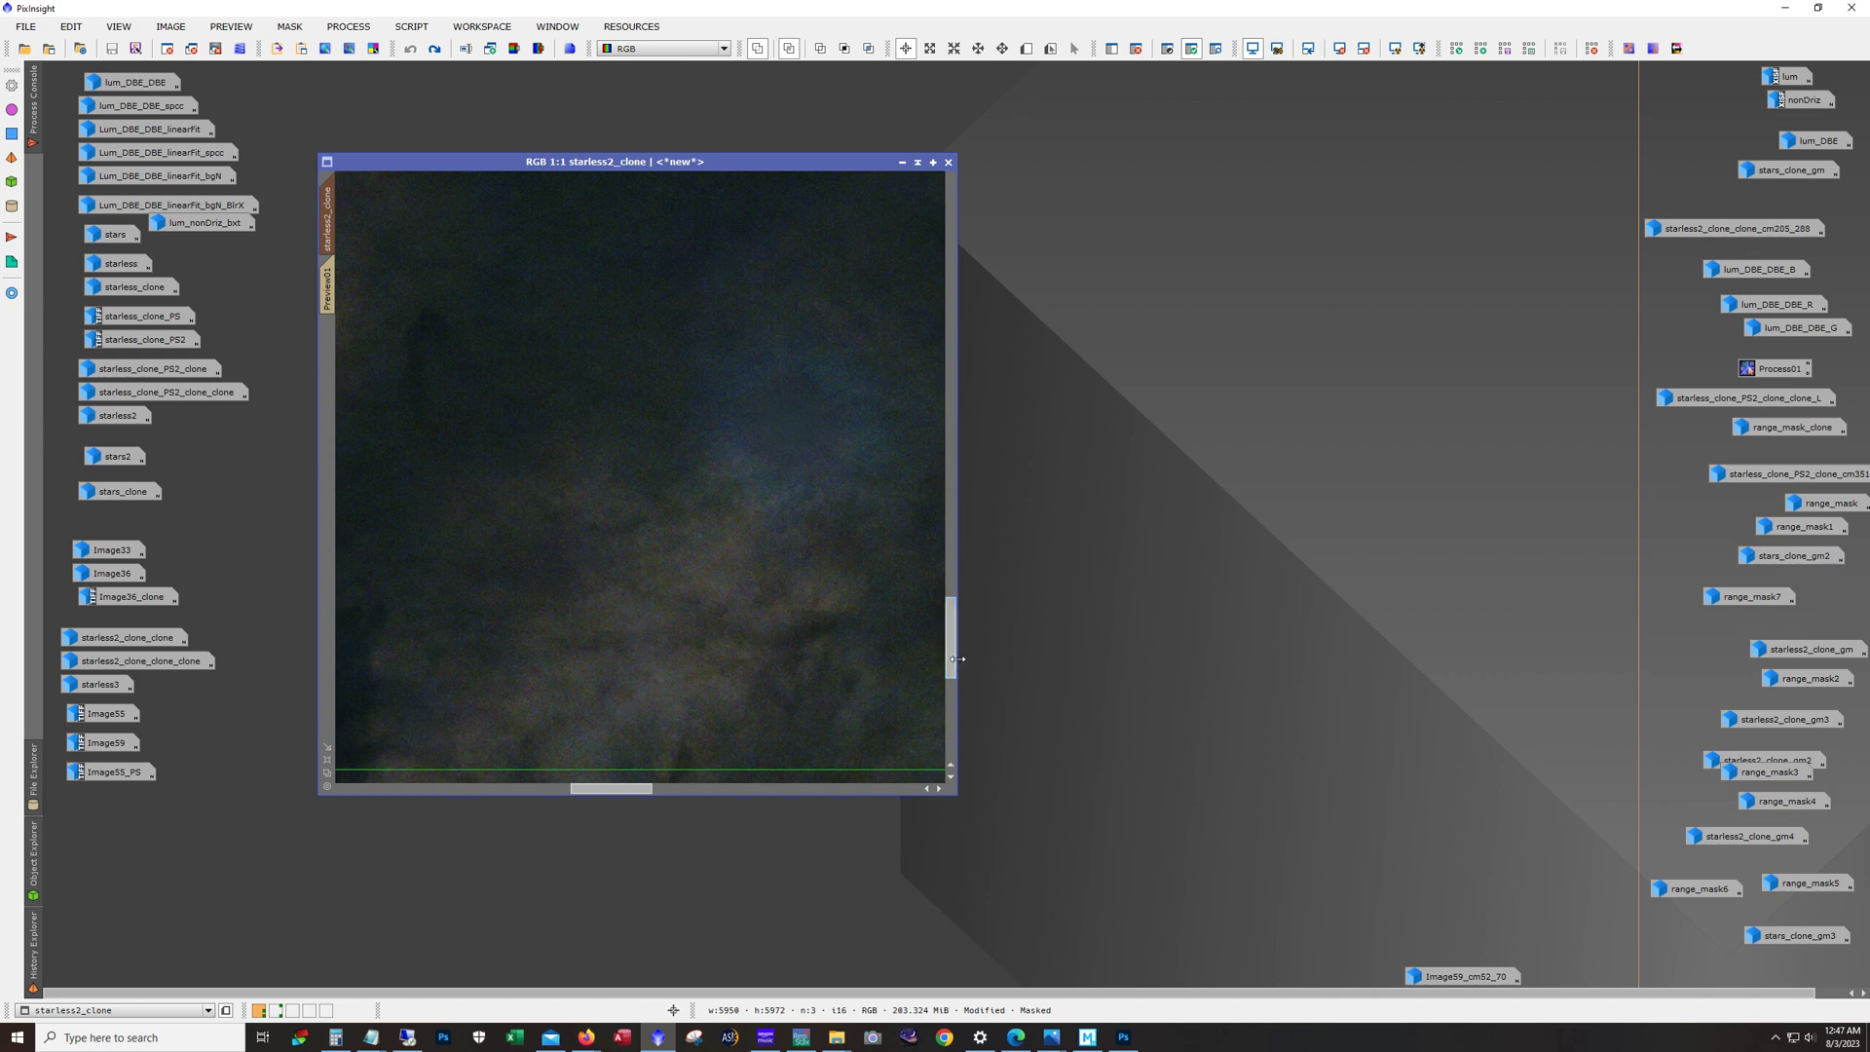
drag(610, 791, 629, 796)
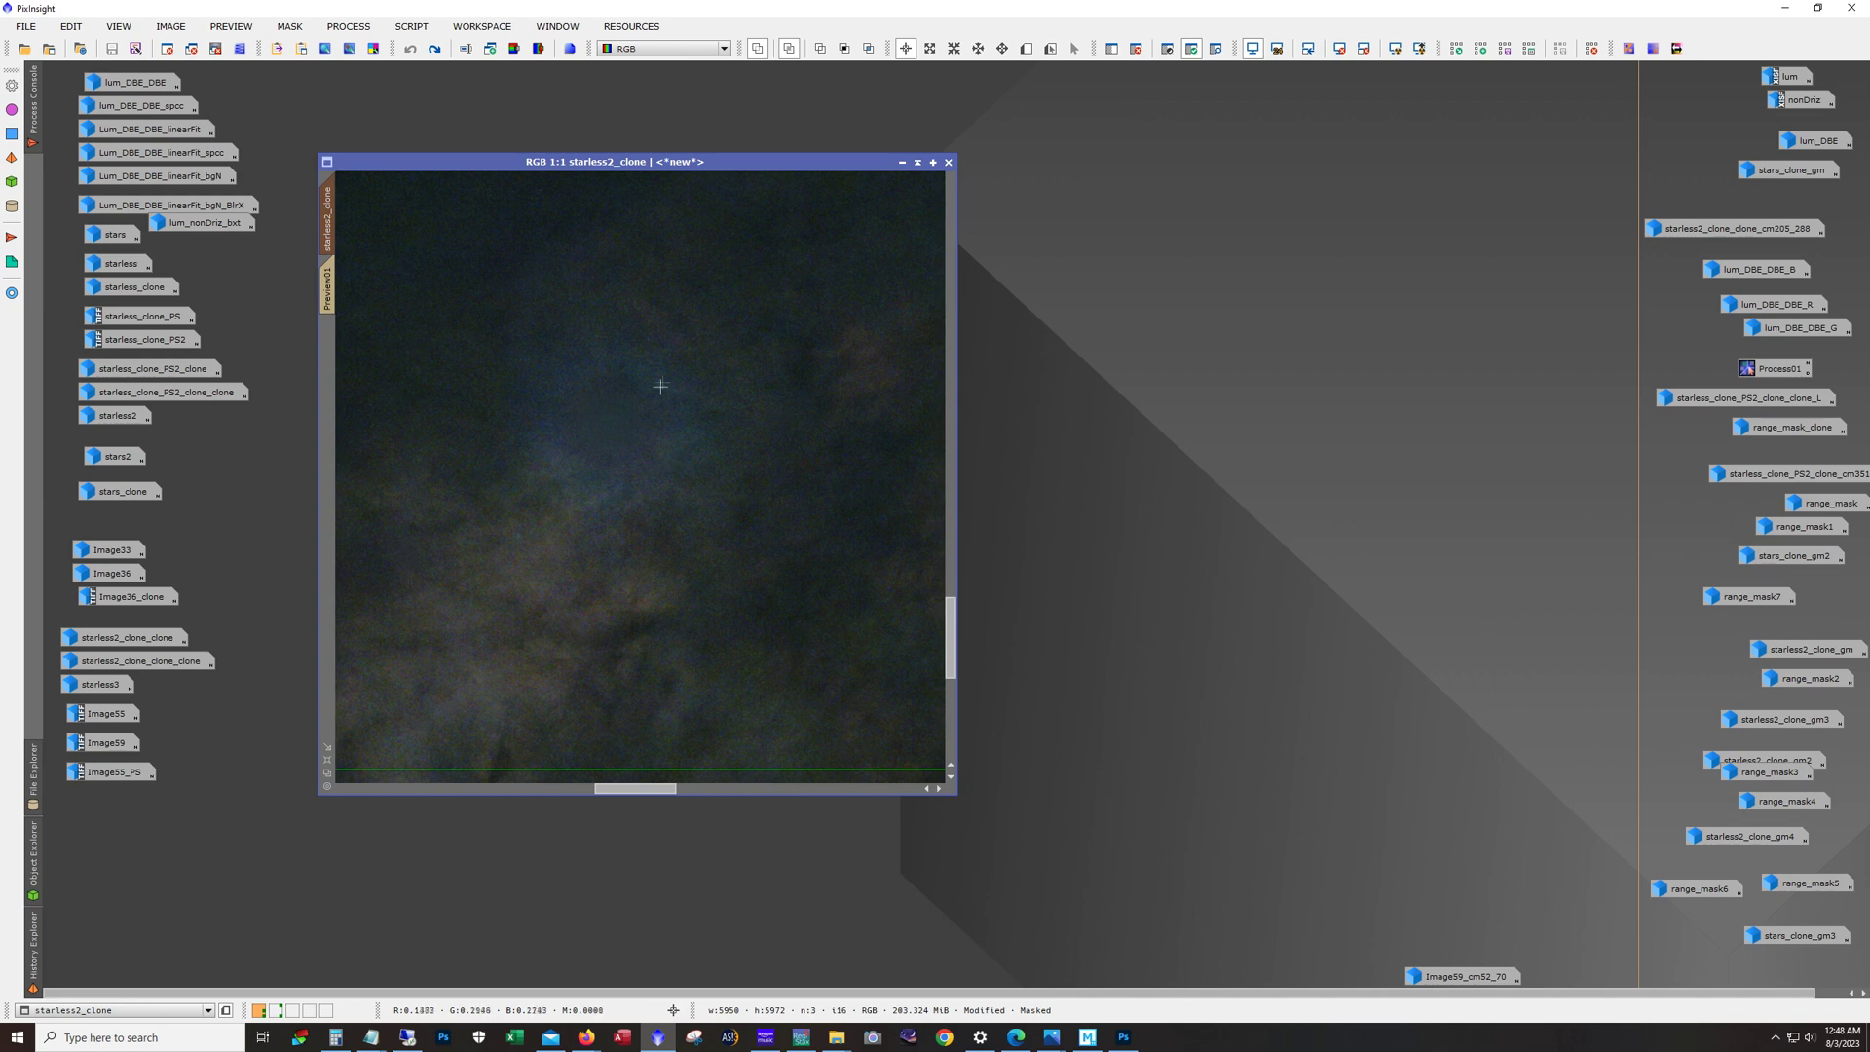
Step: Redo the CurvesTransformation and the undone steps, restoring Preview02, Preview03 and Preview04
click(434, 50)
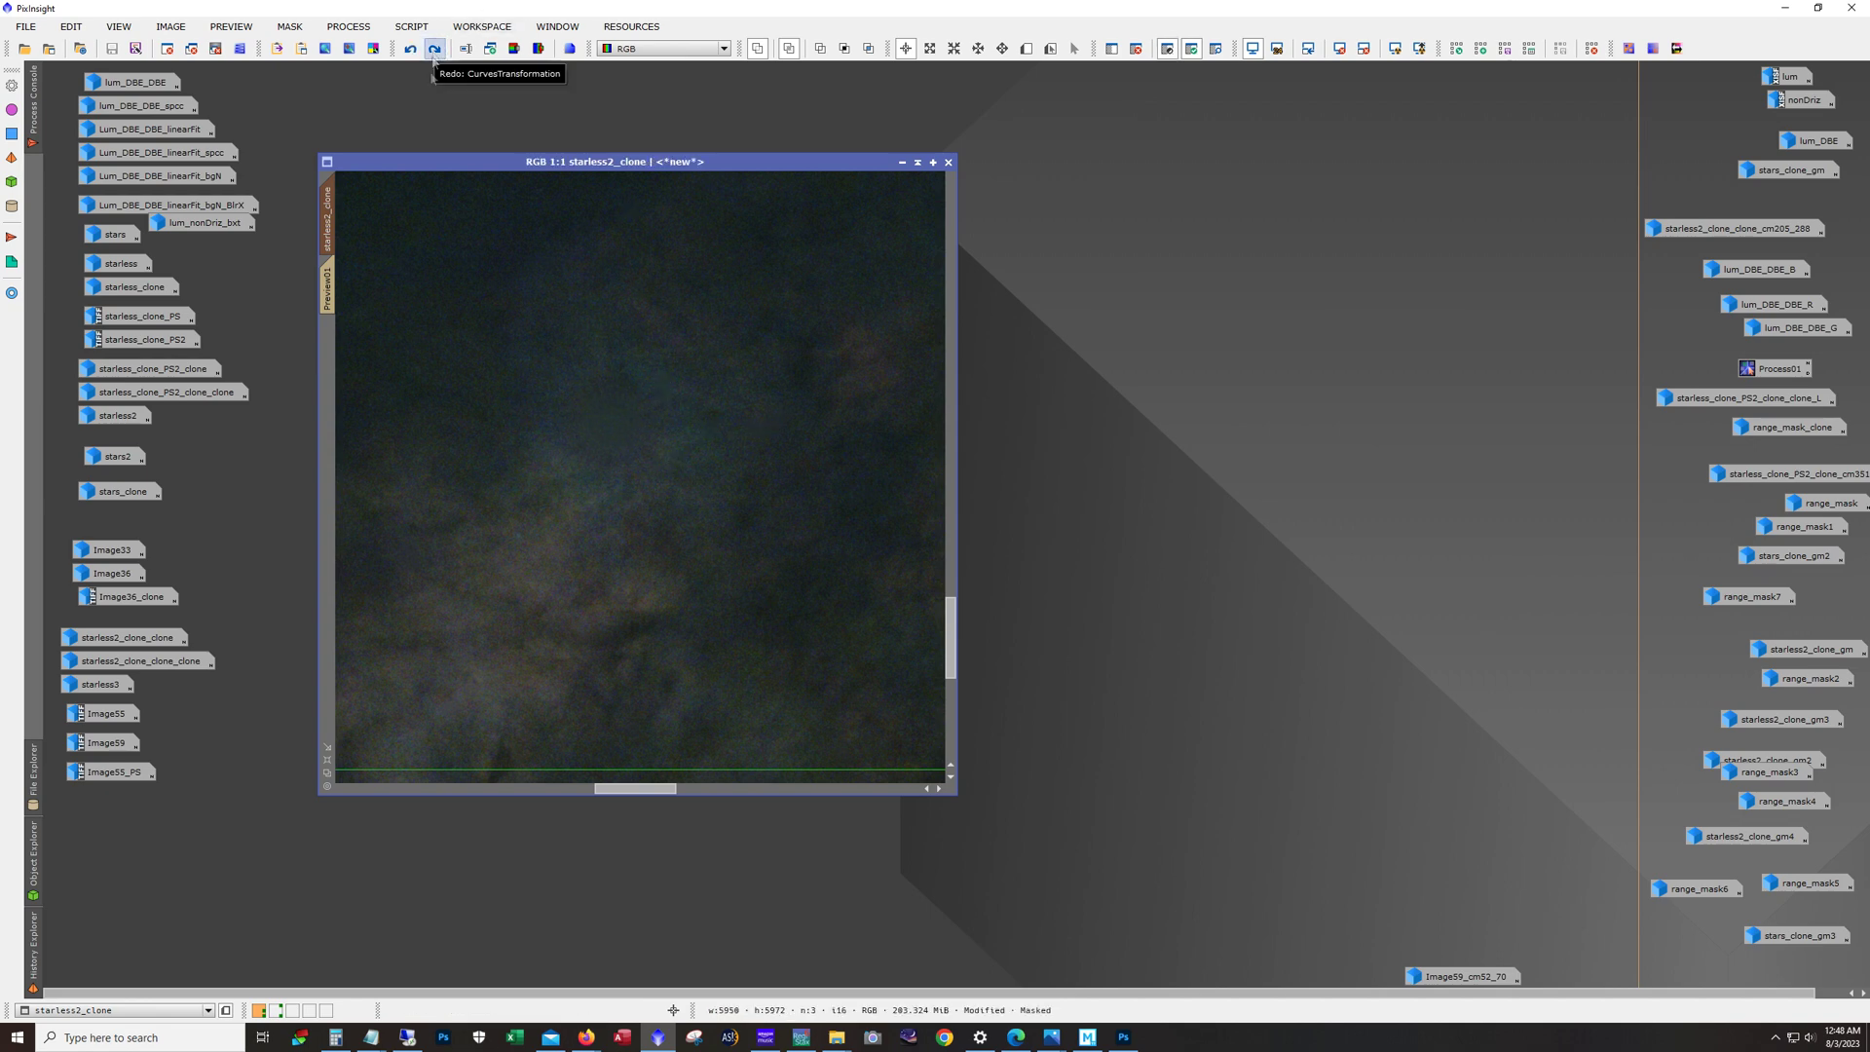
key(ctrl+z)
key(ctrl+y)
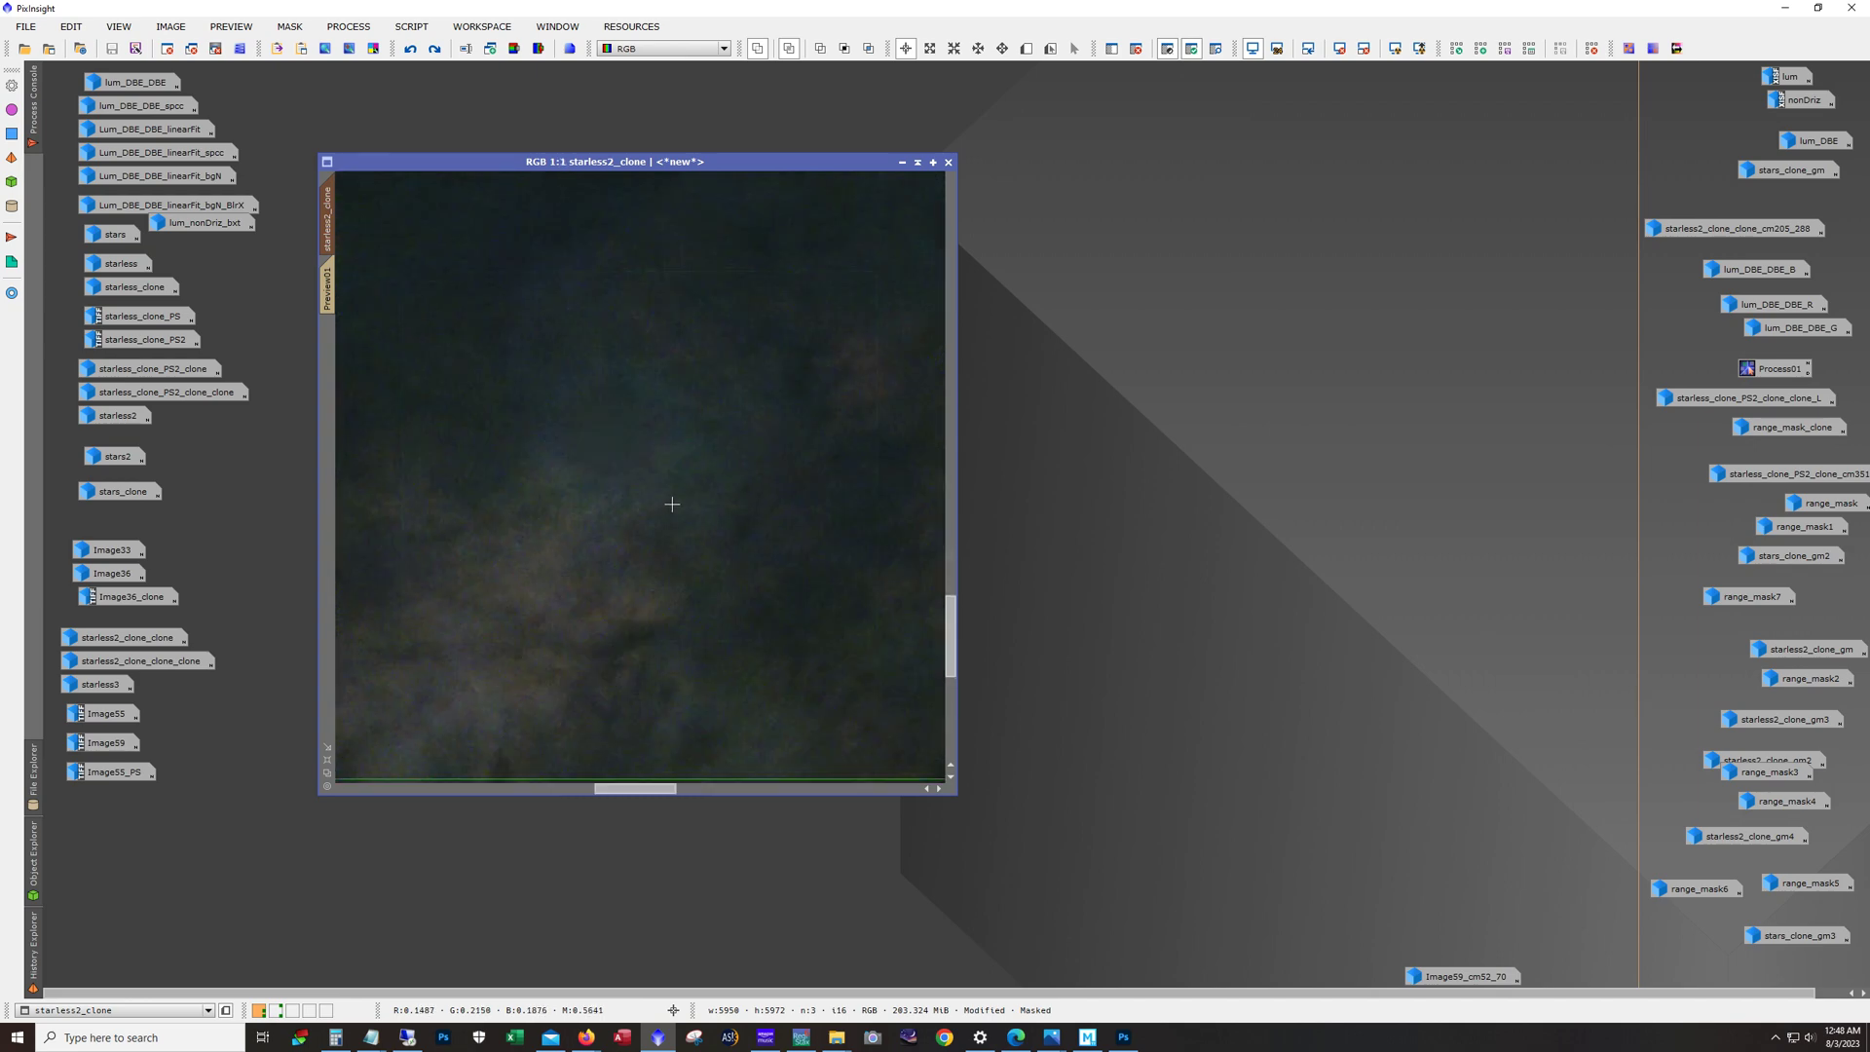
scroll(611, 452, down, 1)
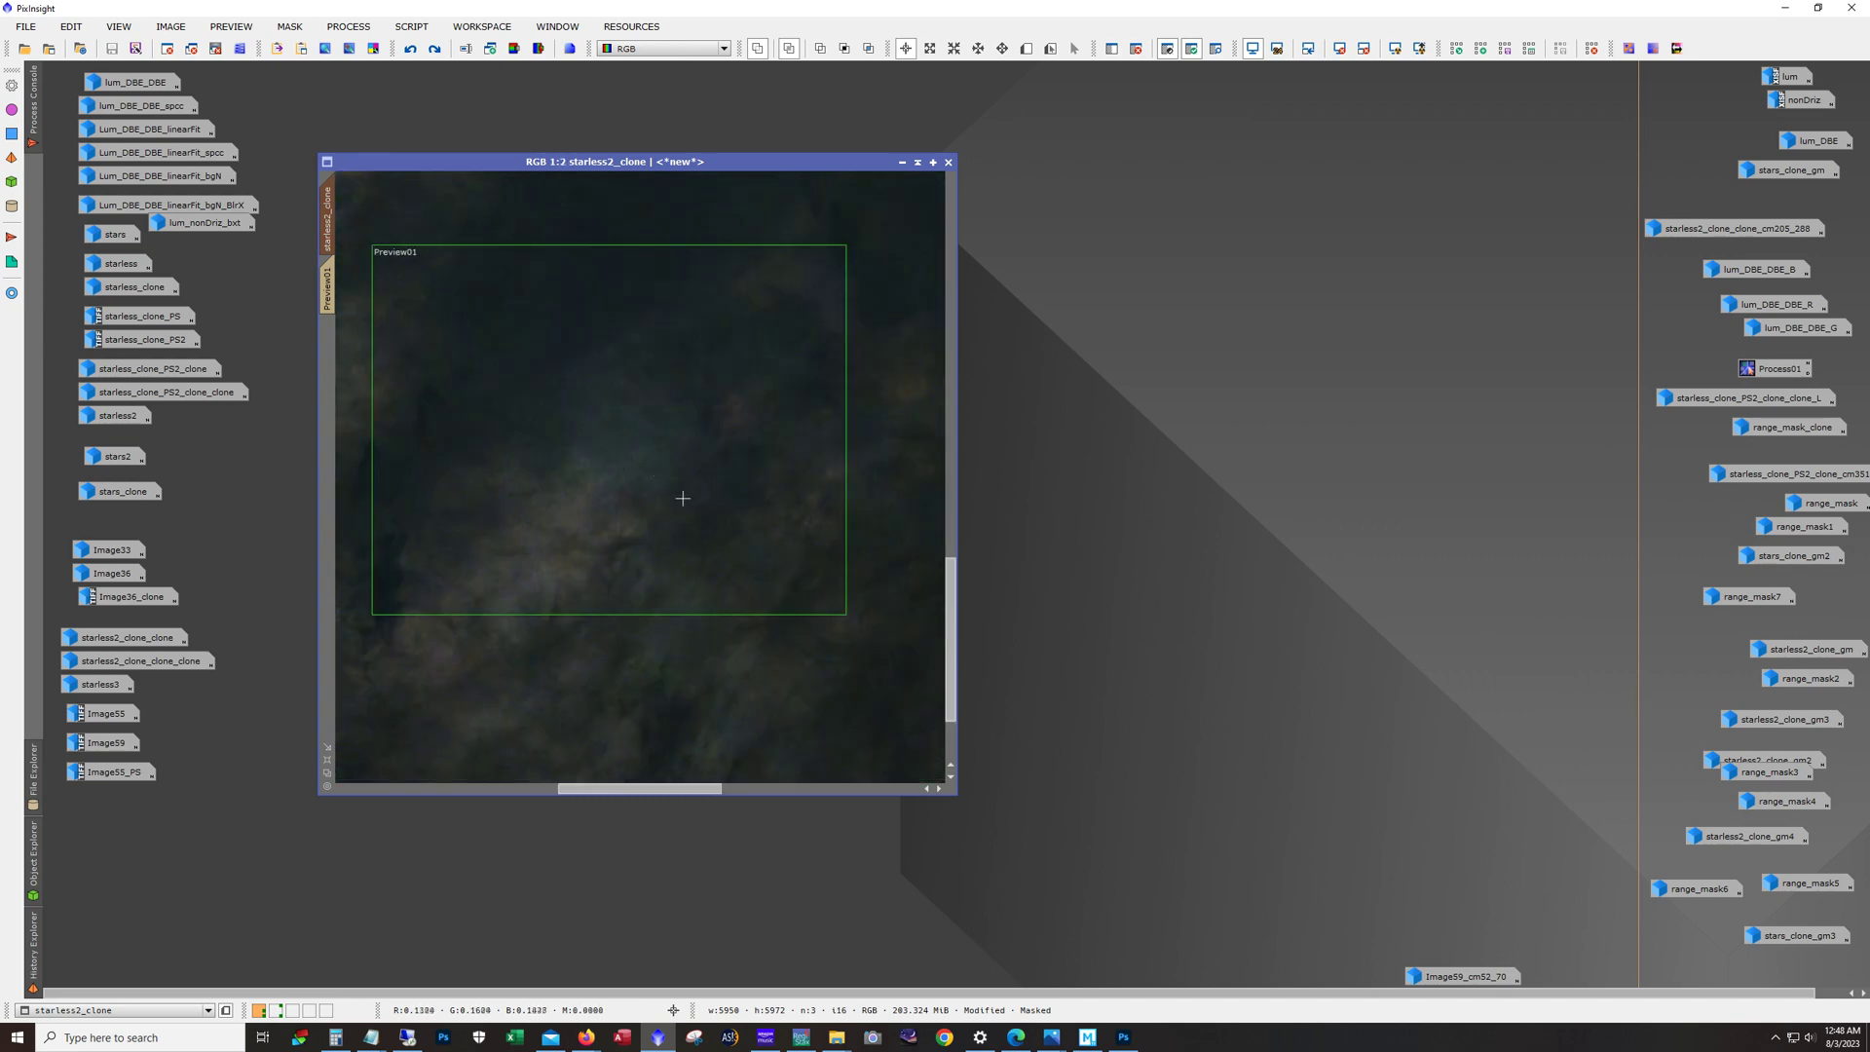
scroll(672, 494, down, 4)
scroll(447, 526, down, 1)
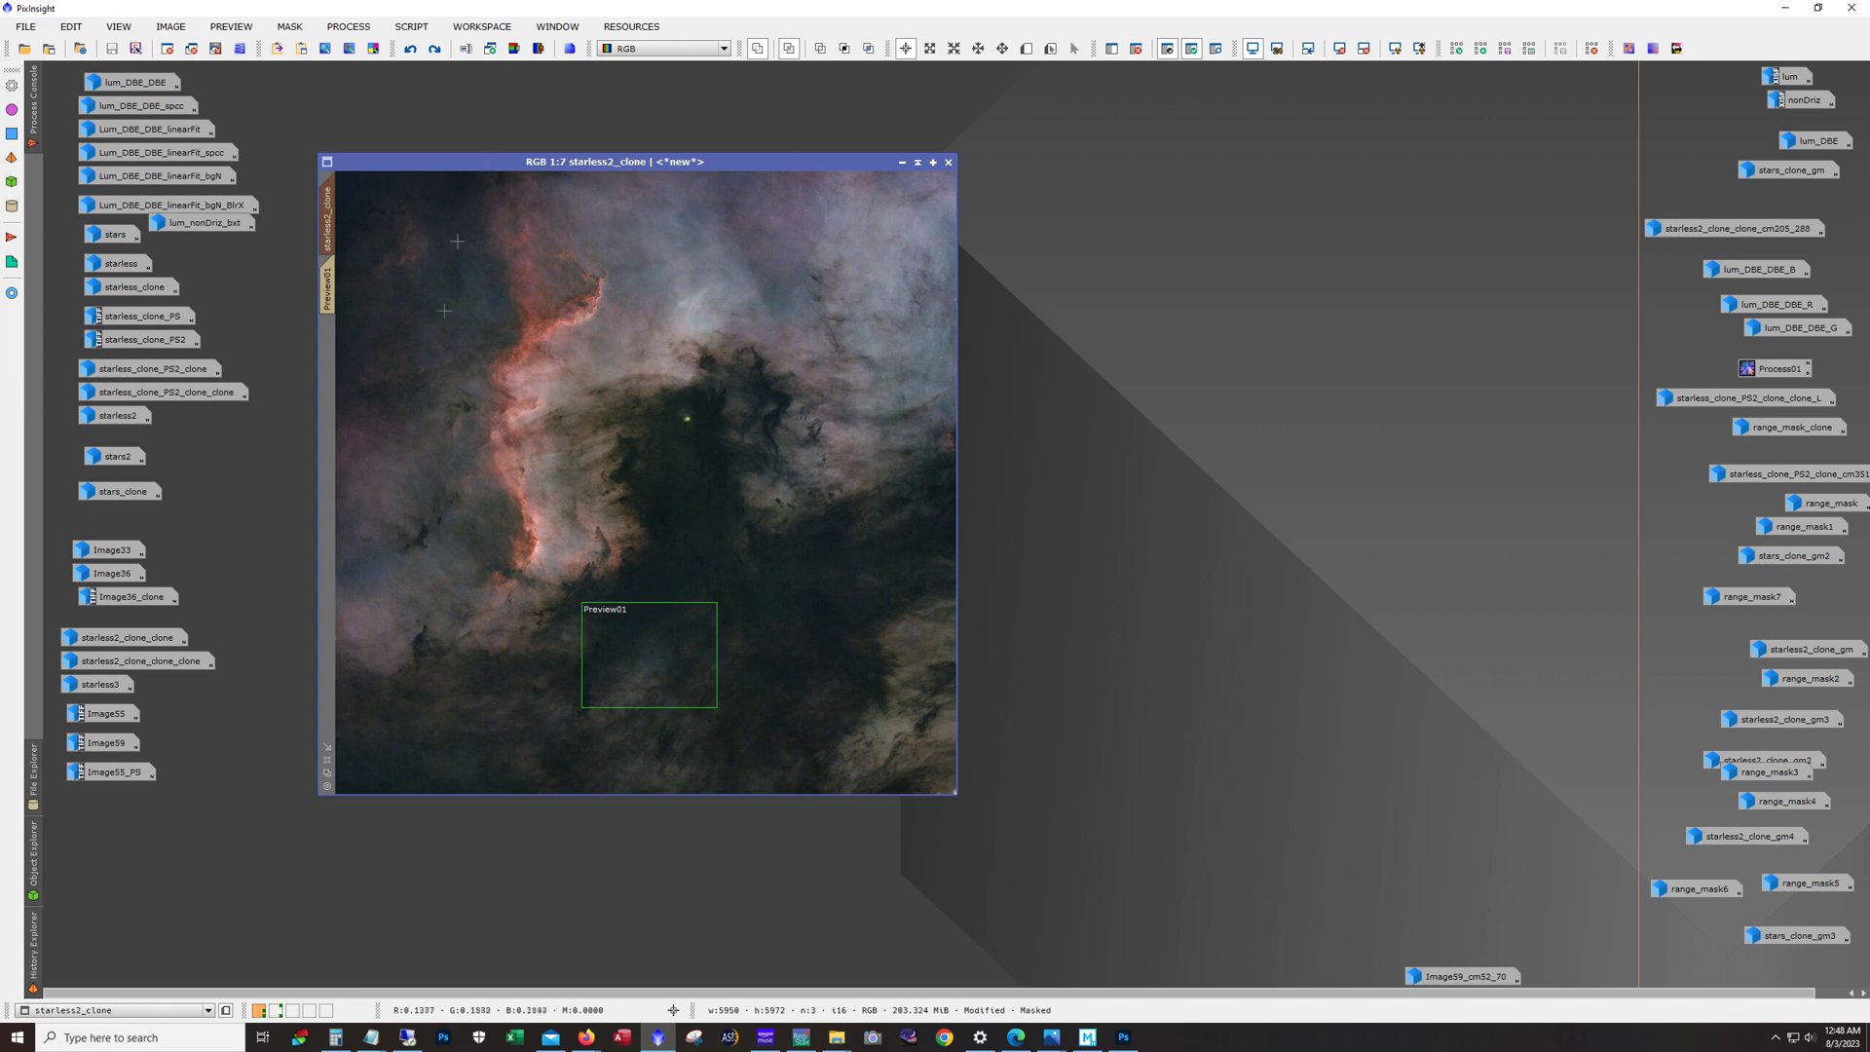
click(435, 50)
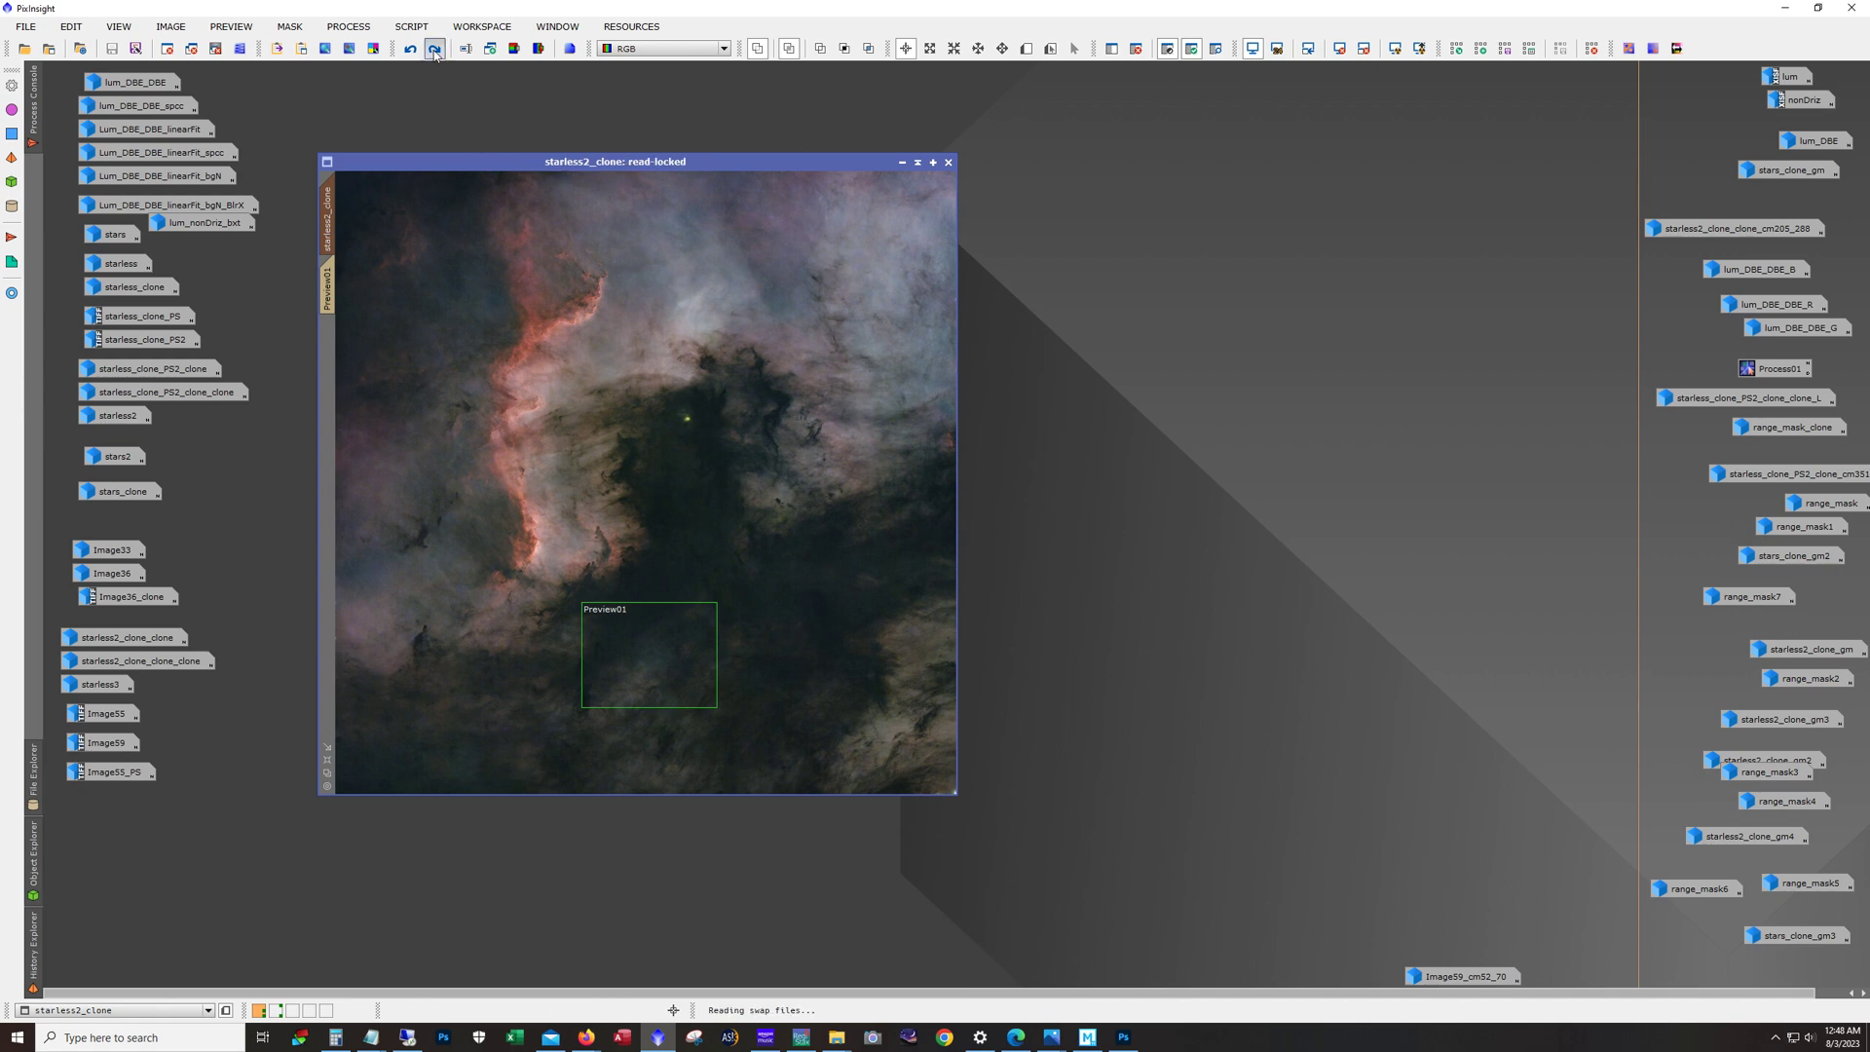
click(434, 50)
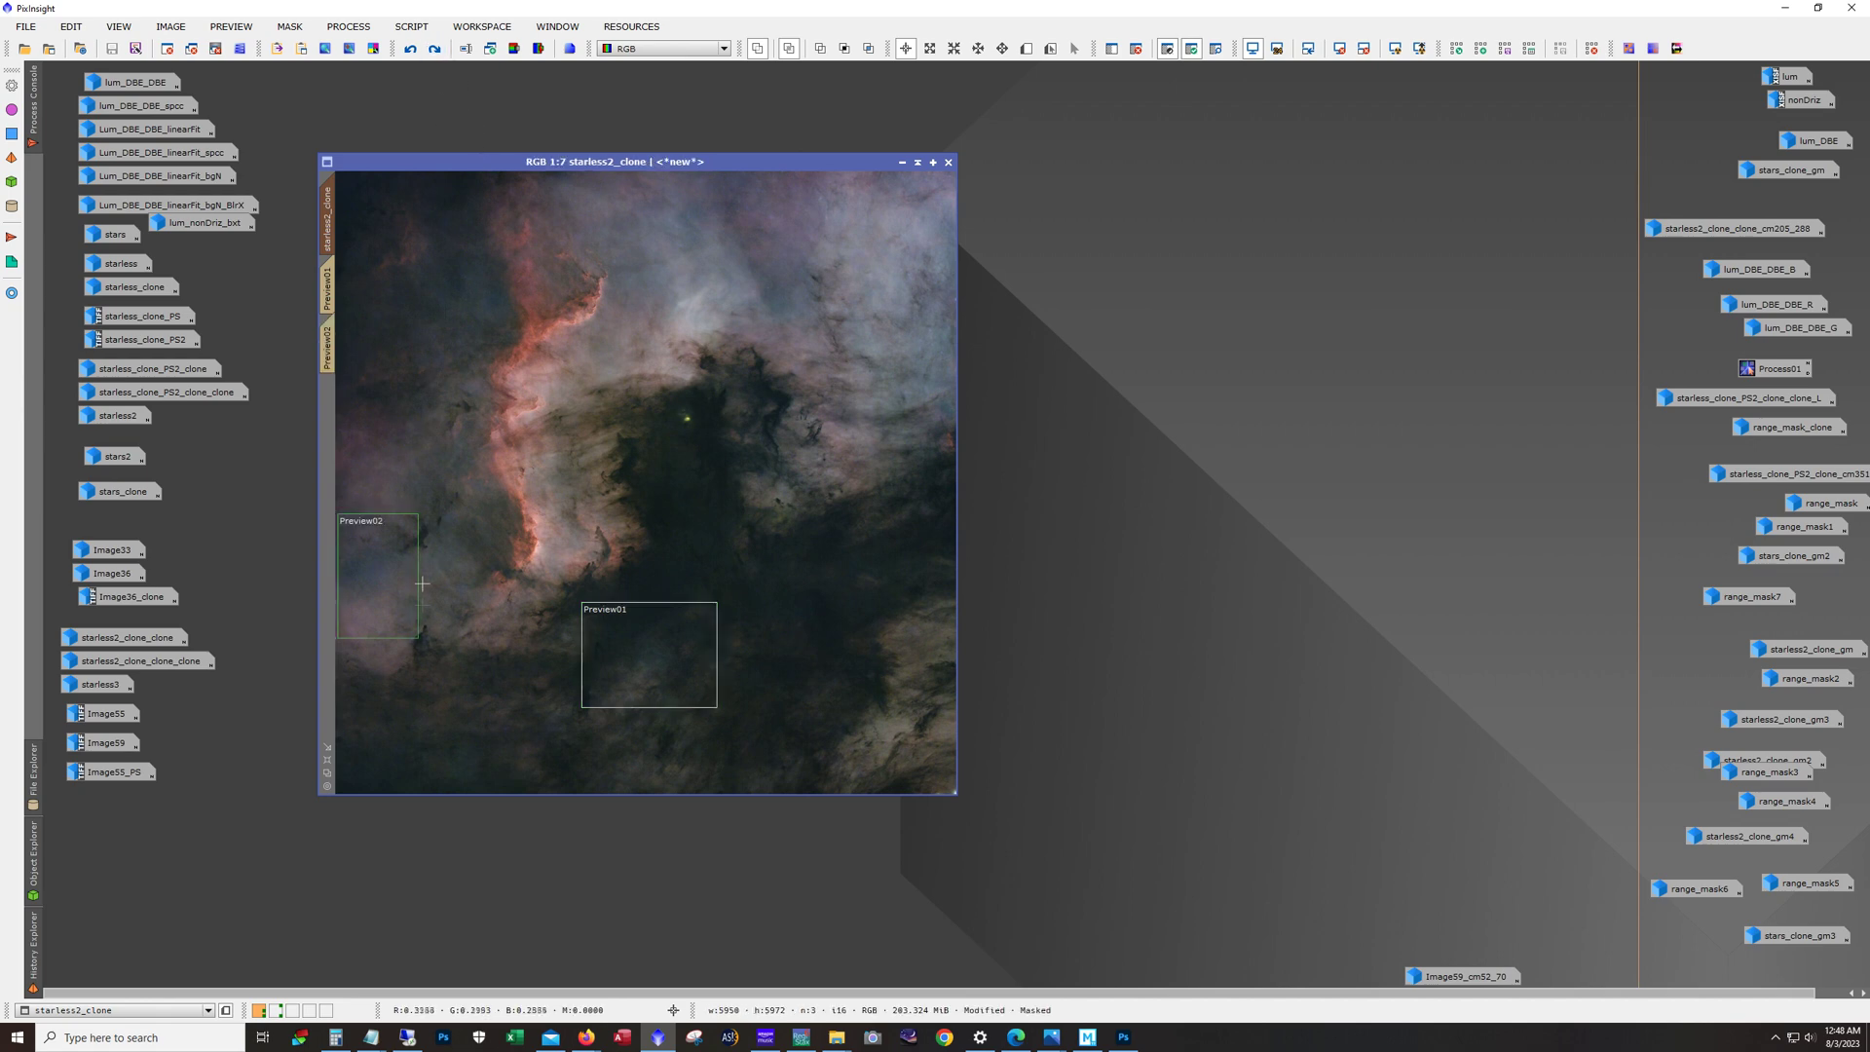
click(434, 49)
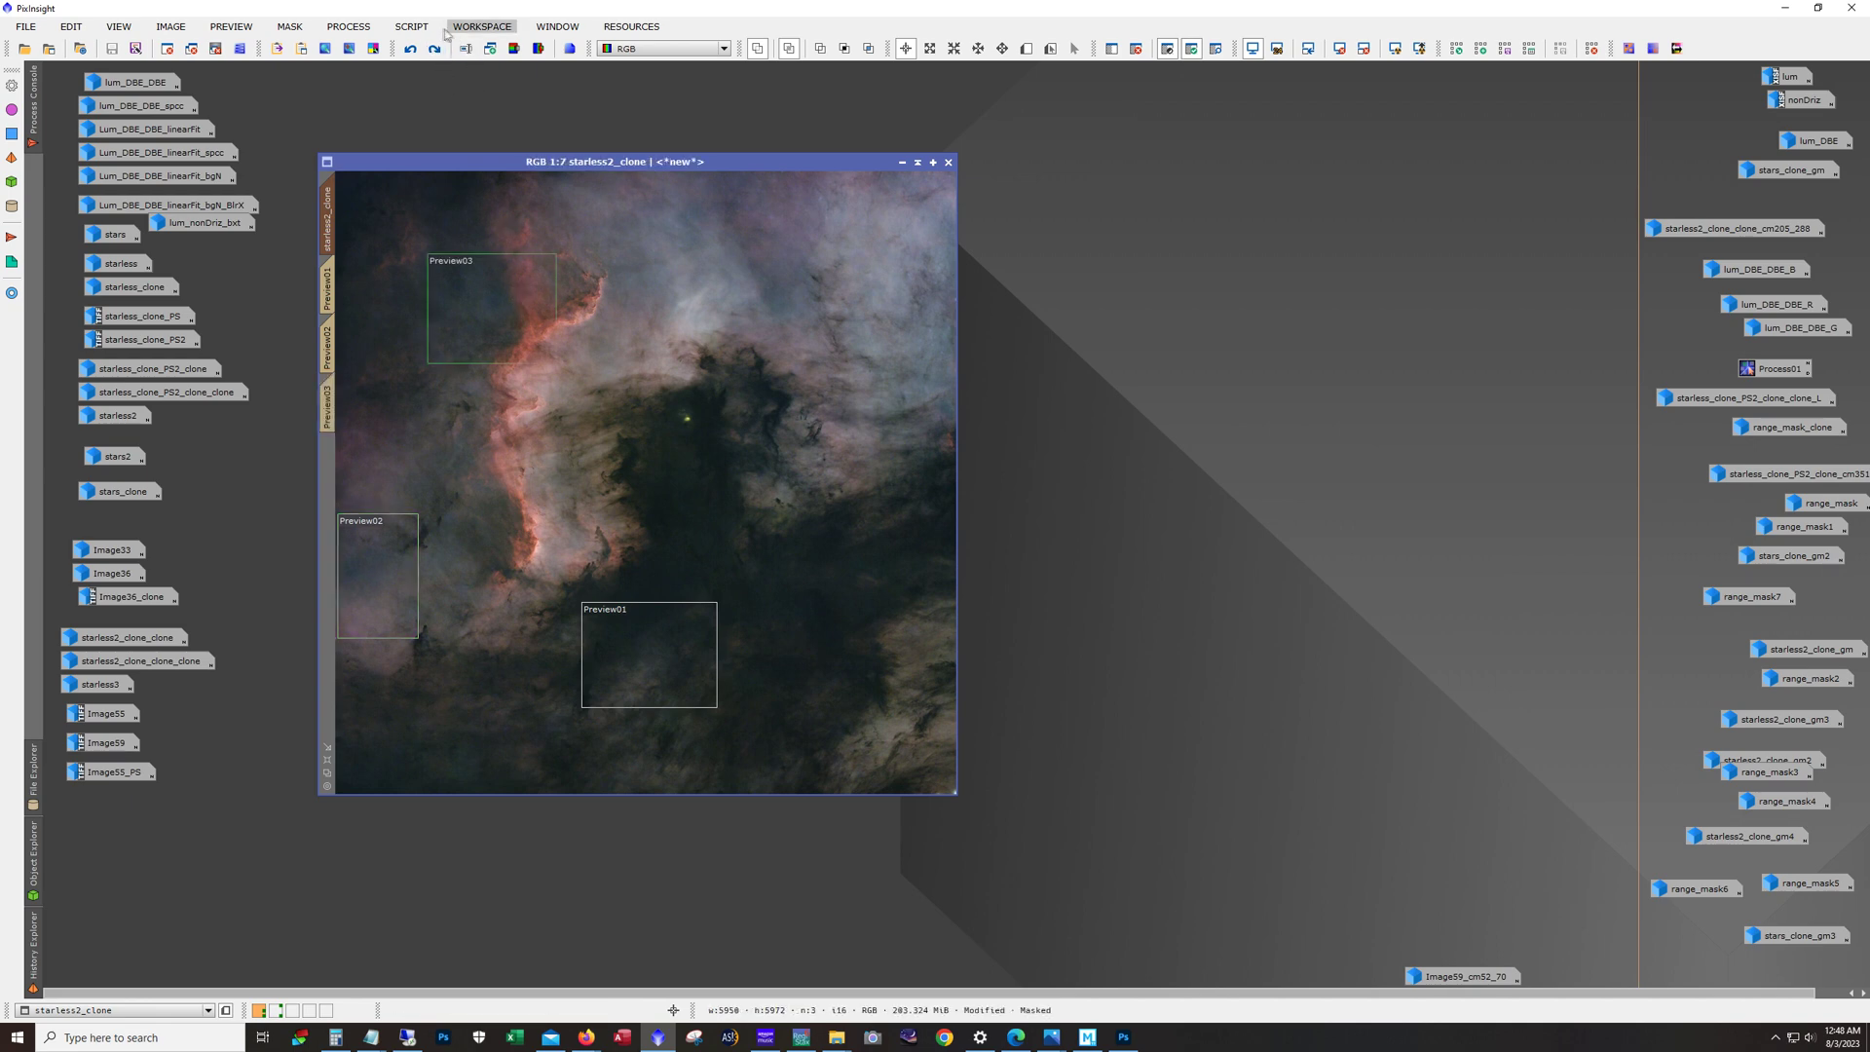
click(435, 49)
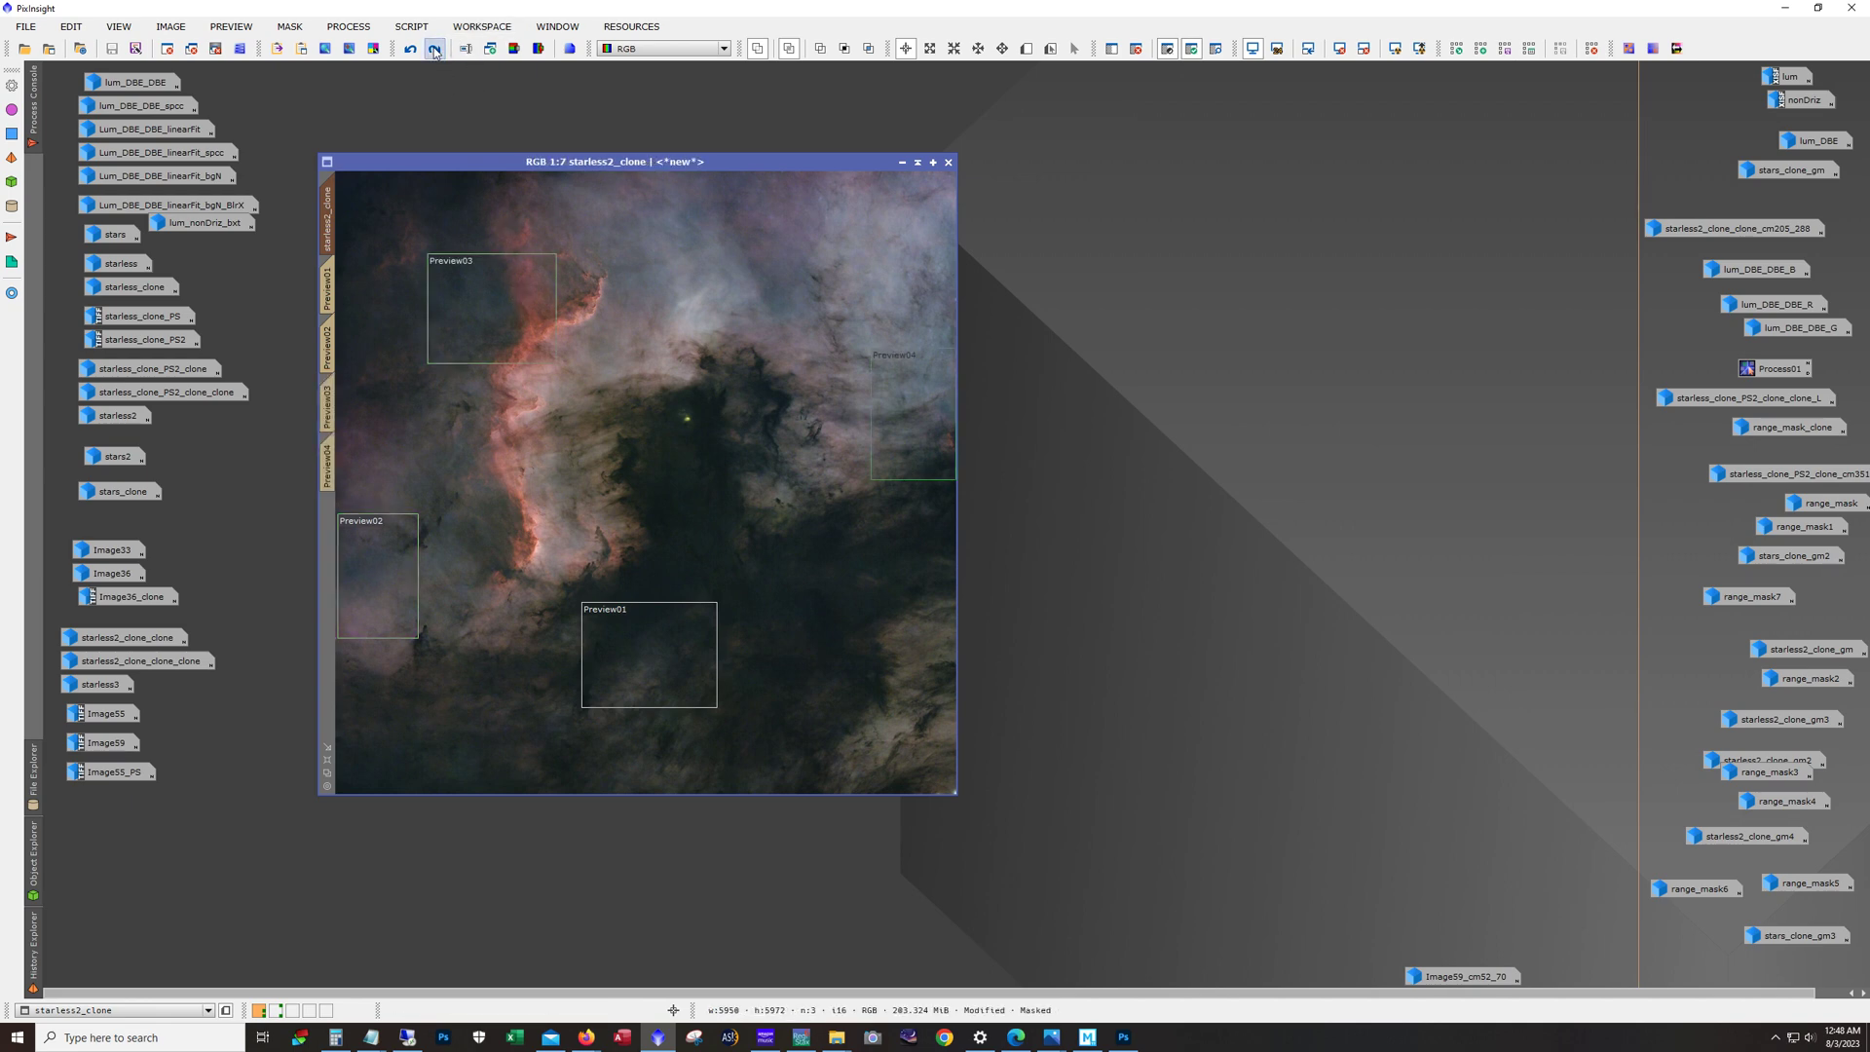
click(434, 50)
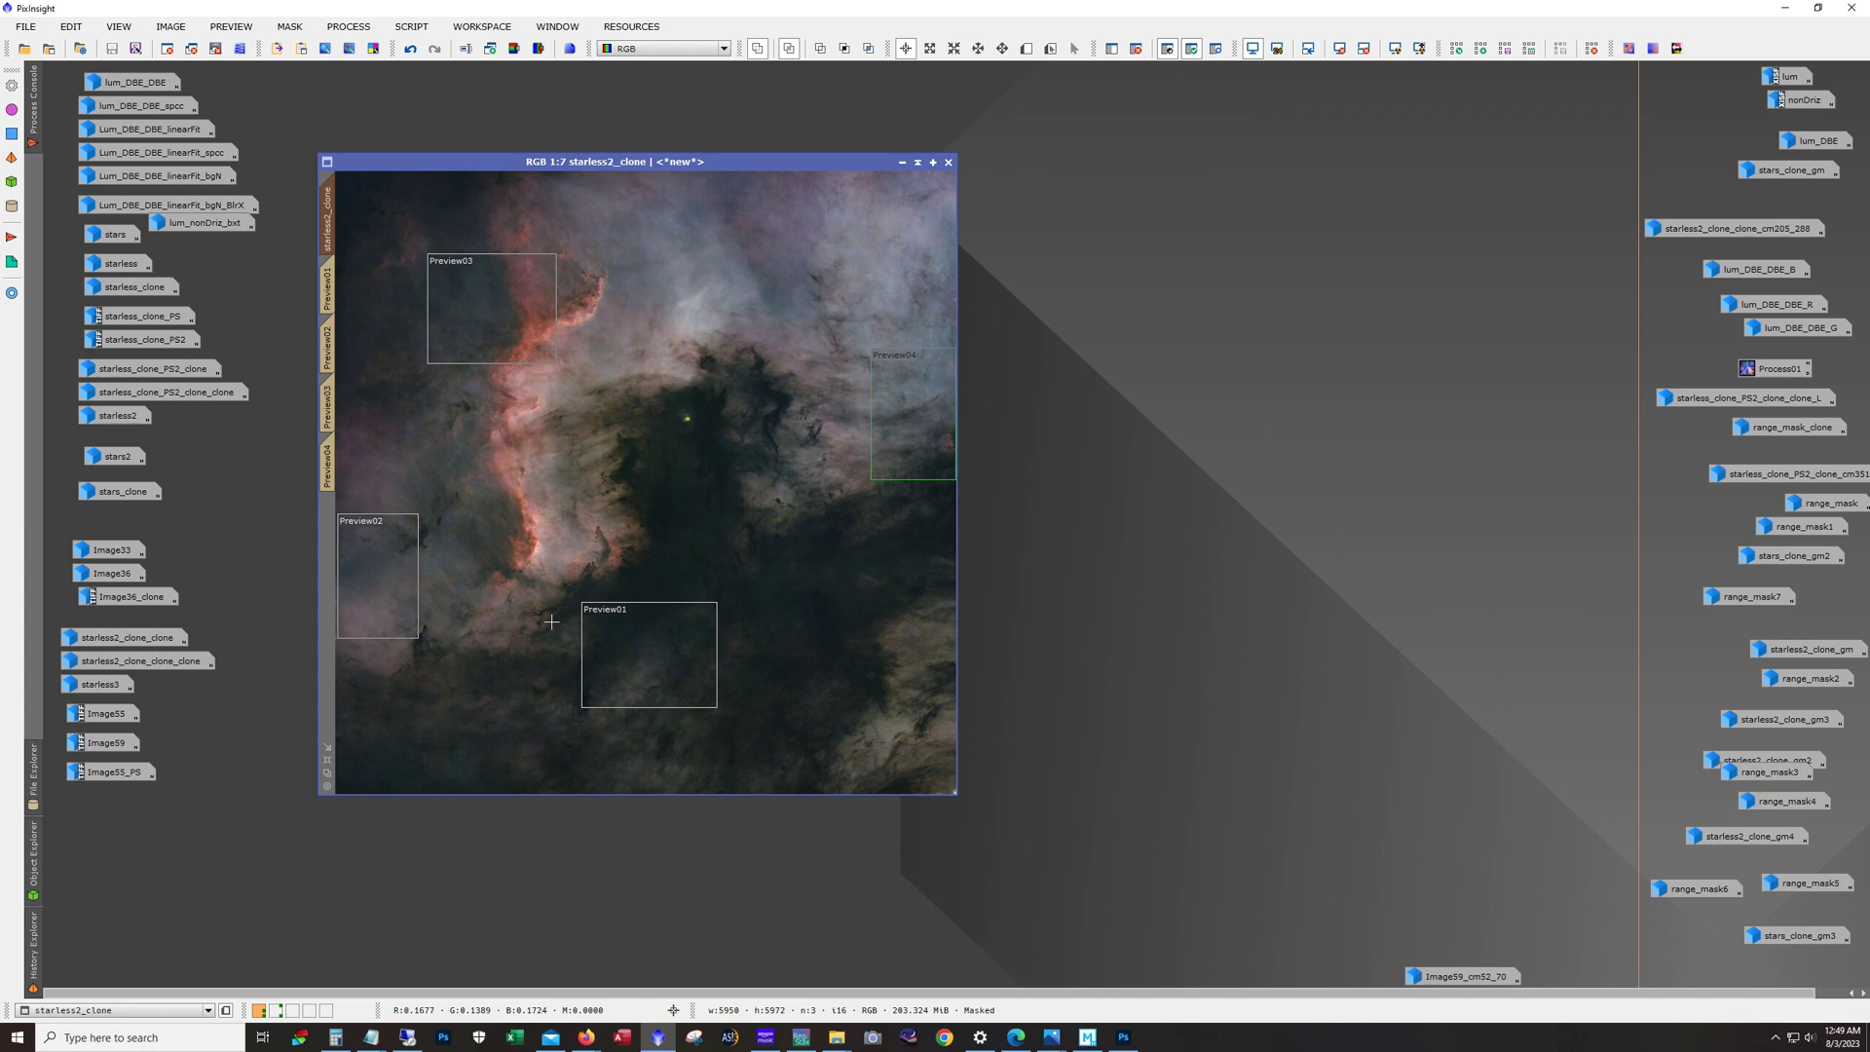
Step: Open the stars image, undo its last step and zoom in to compare
double_click(112, 235)
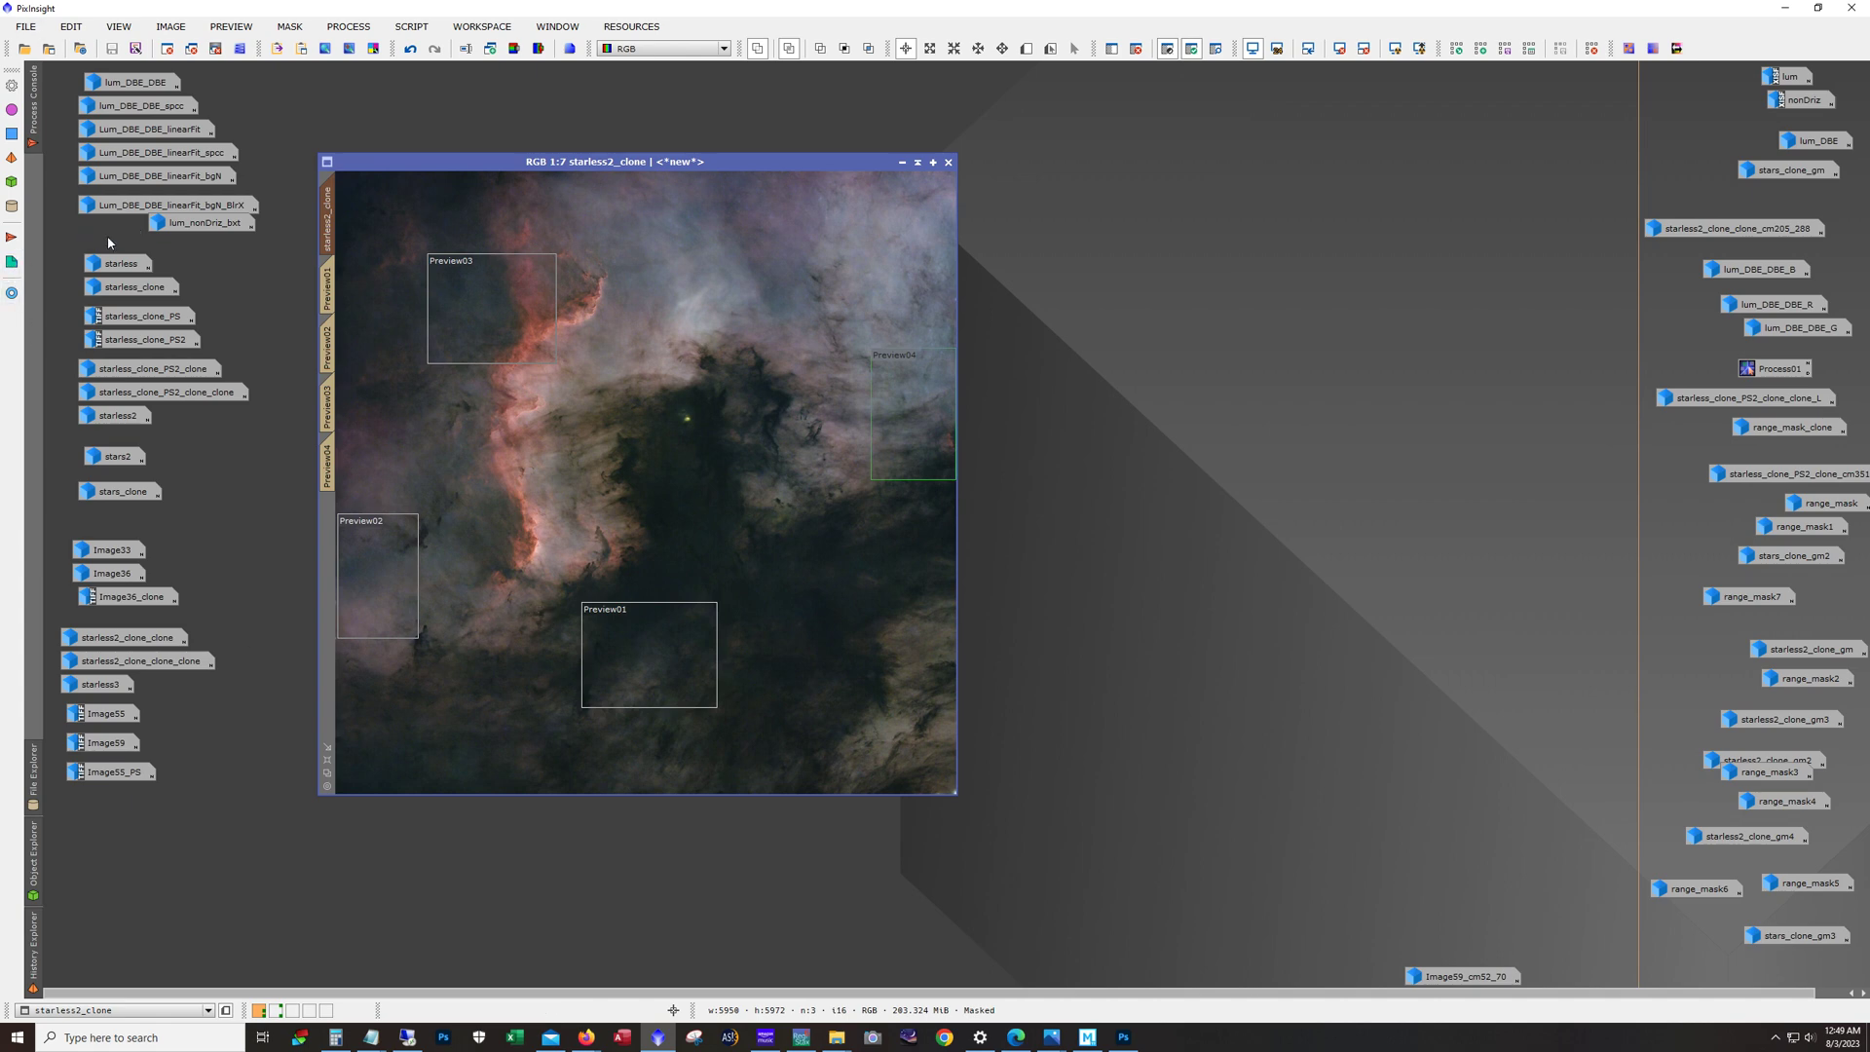
click(410, 49)
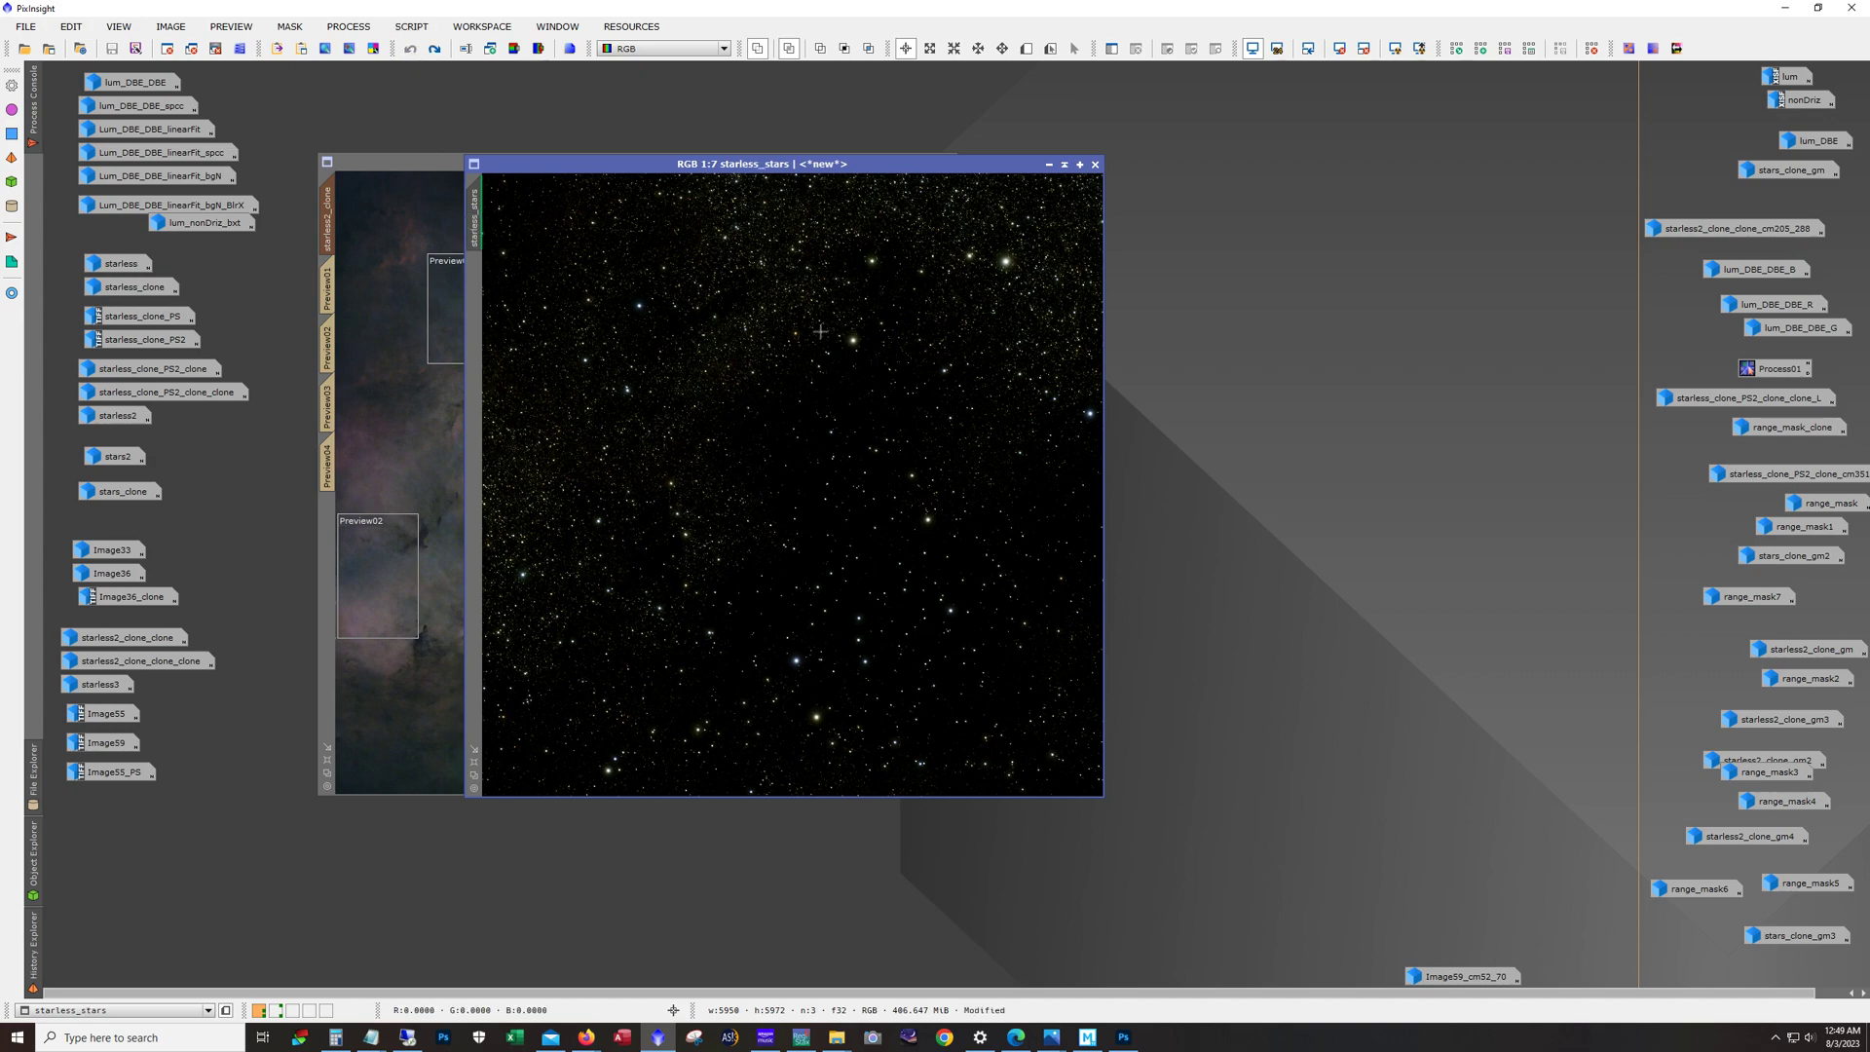
scroll(705, 377, up, 2)
scroll(705, 376, up, 4)
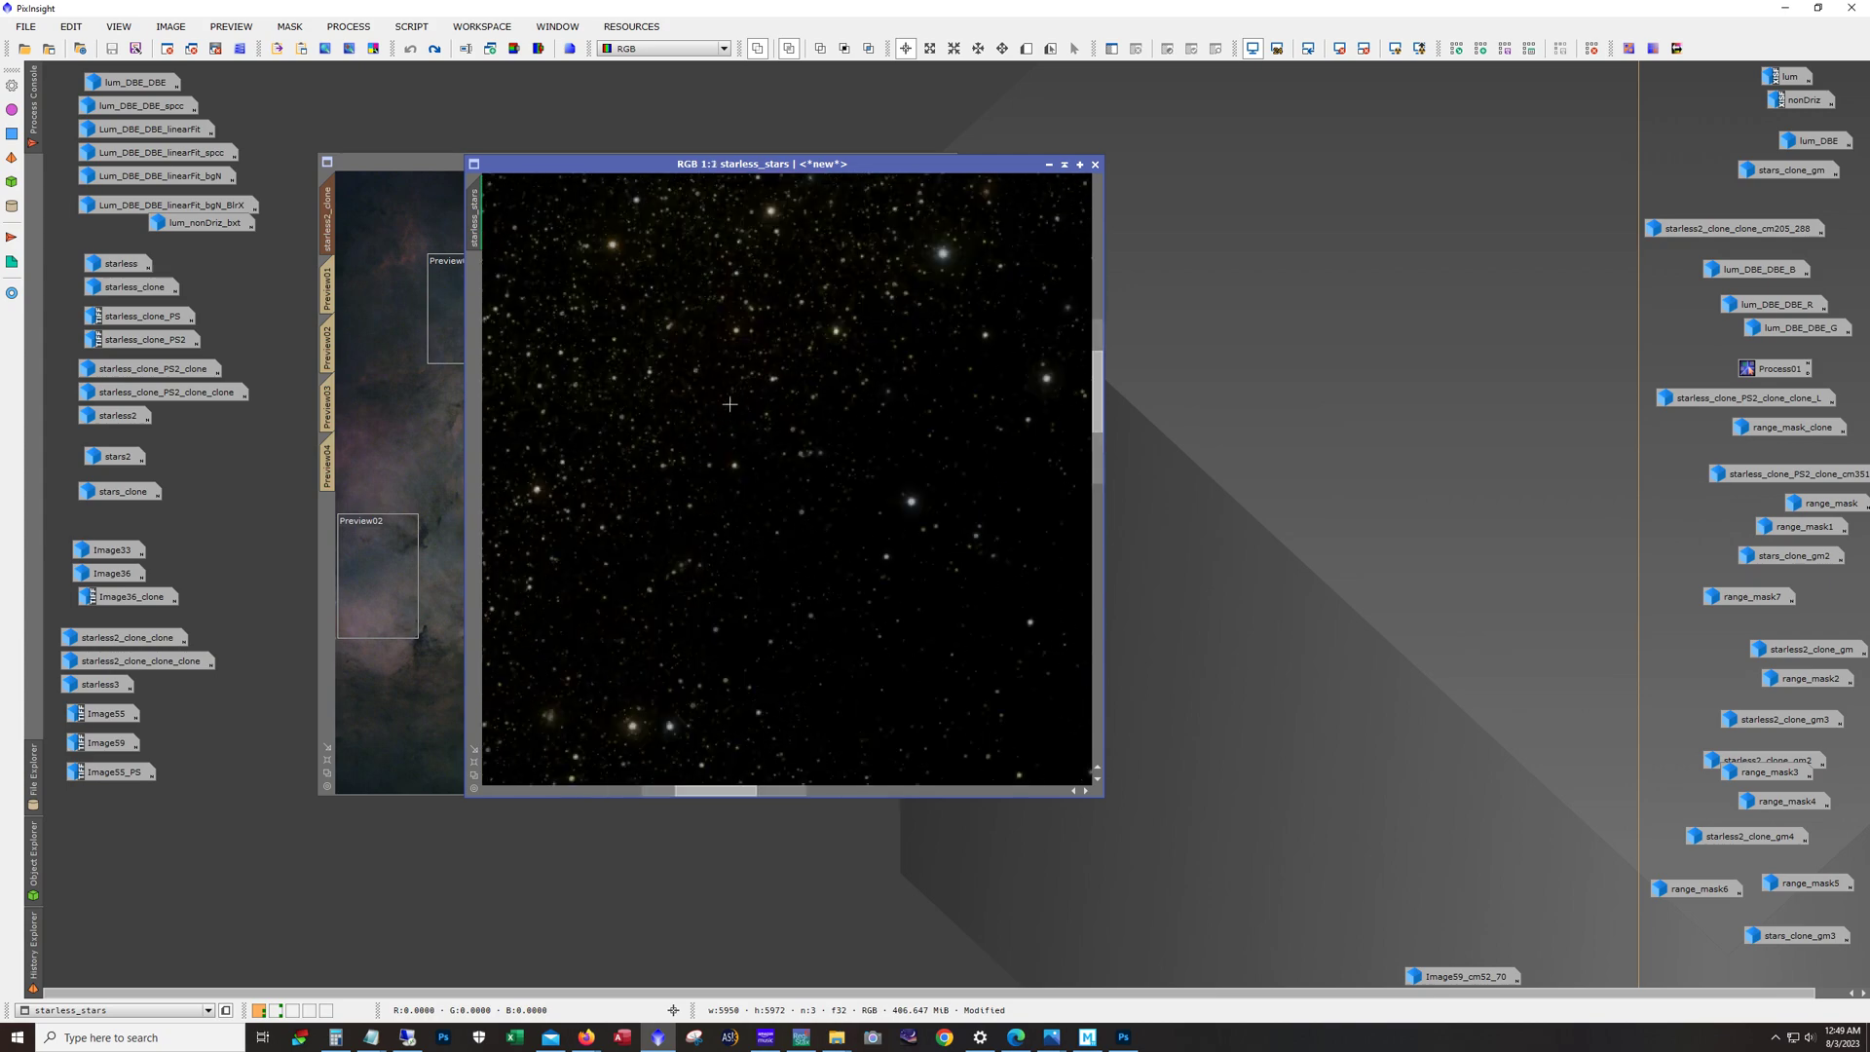
drag(743, 787, 496, 786)
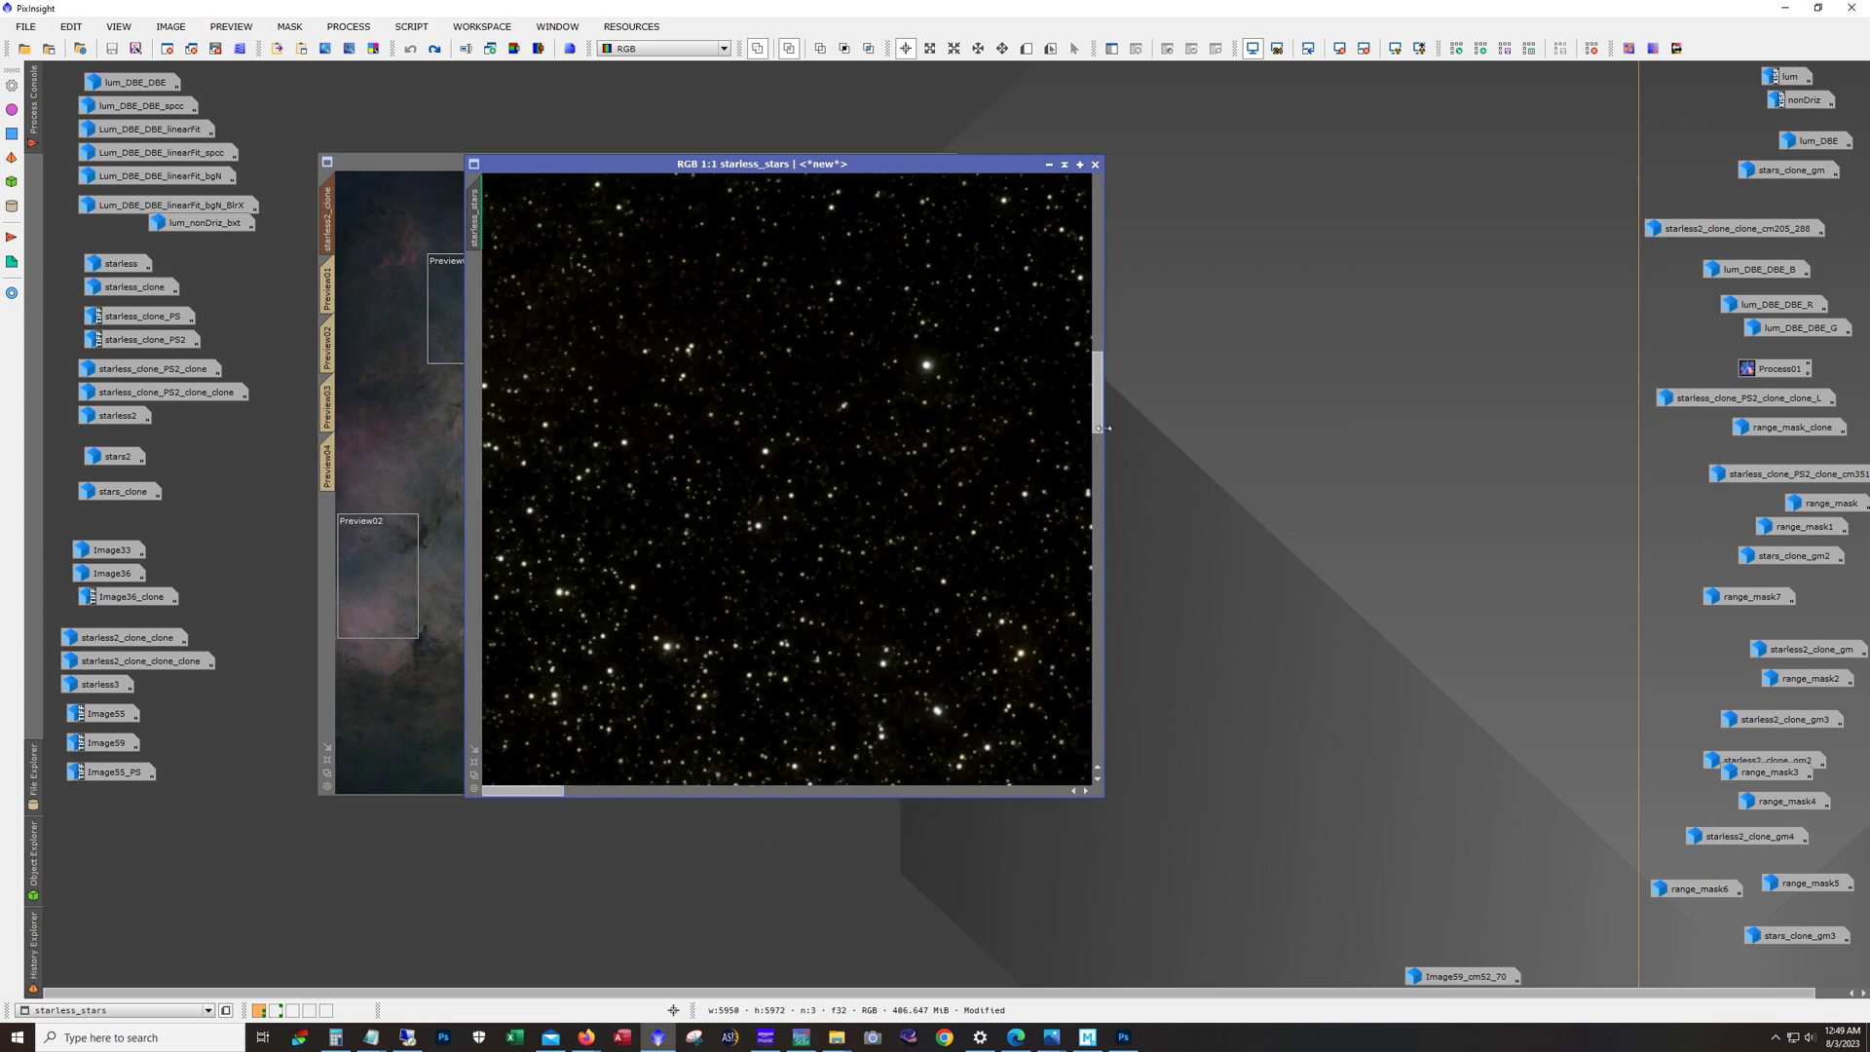
drag(1098, 429, 1060, 208)
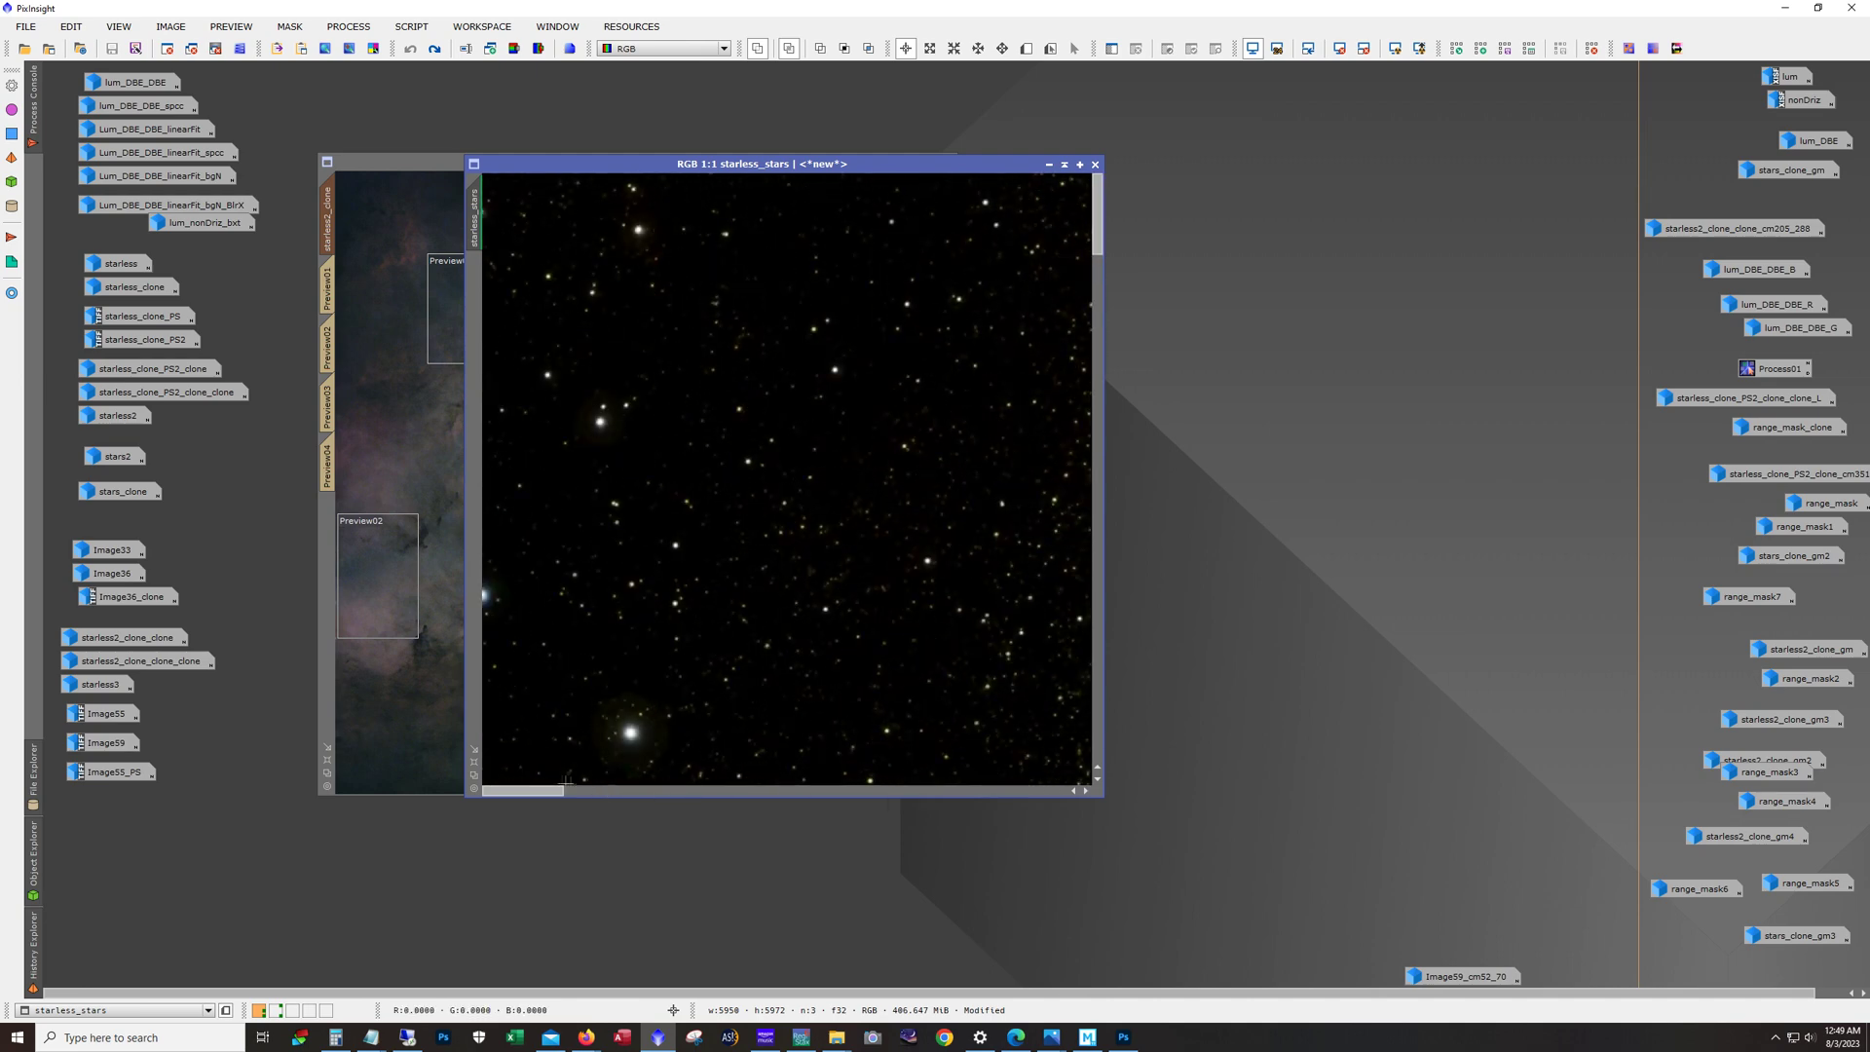
drag(550, 790, 647, 798)
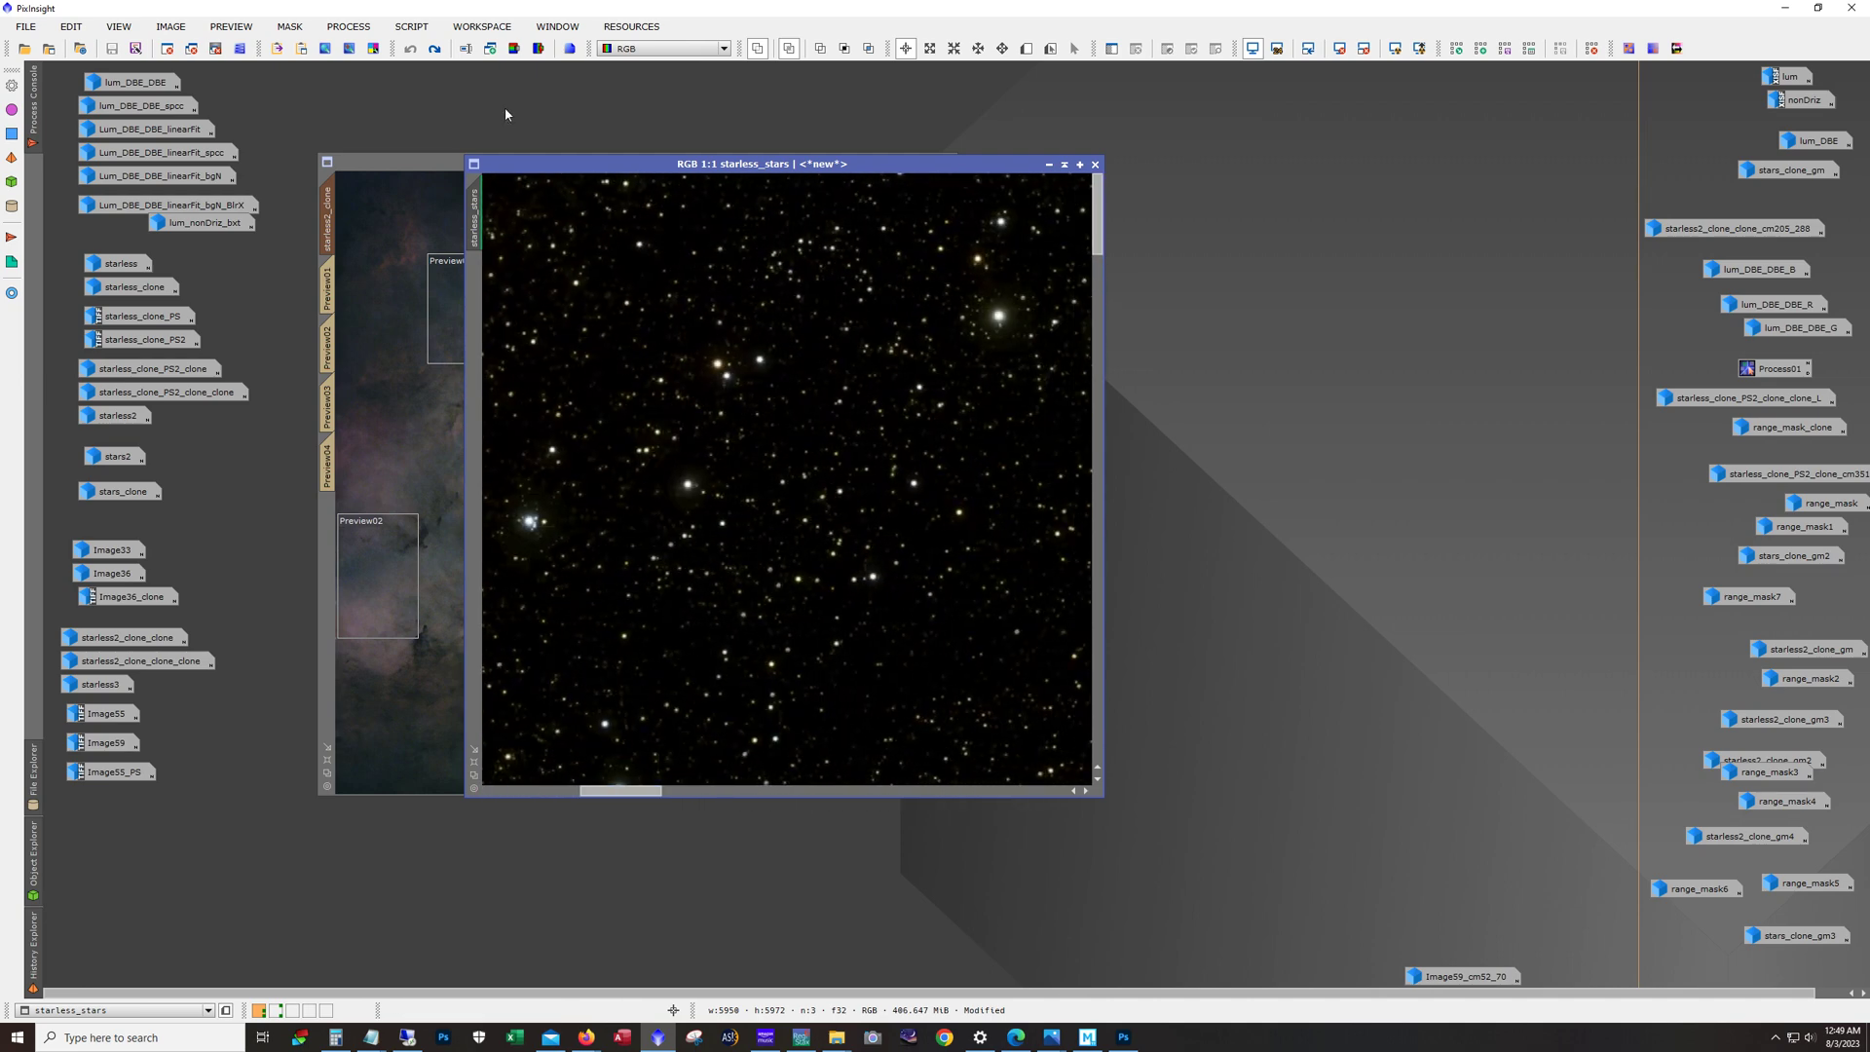
Step: Redo the change to restore the stars version, inspect the stars, then iconize it
click(434, 48)
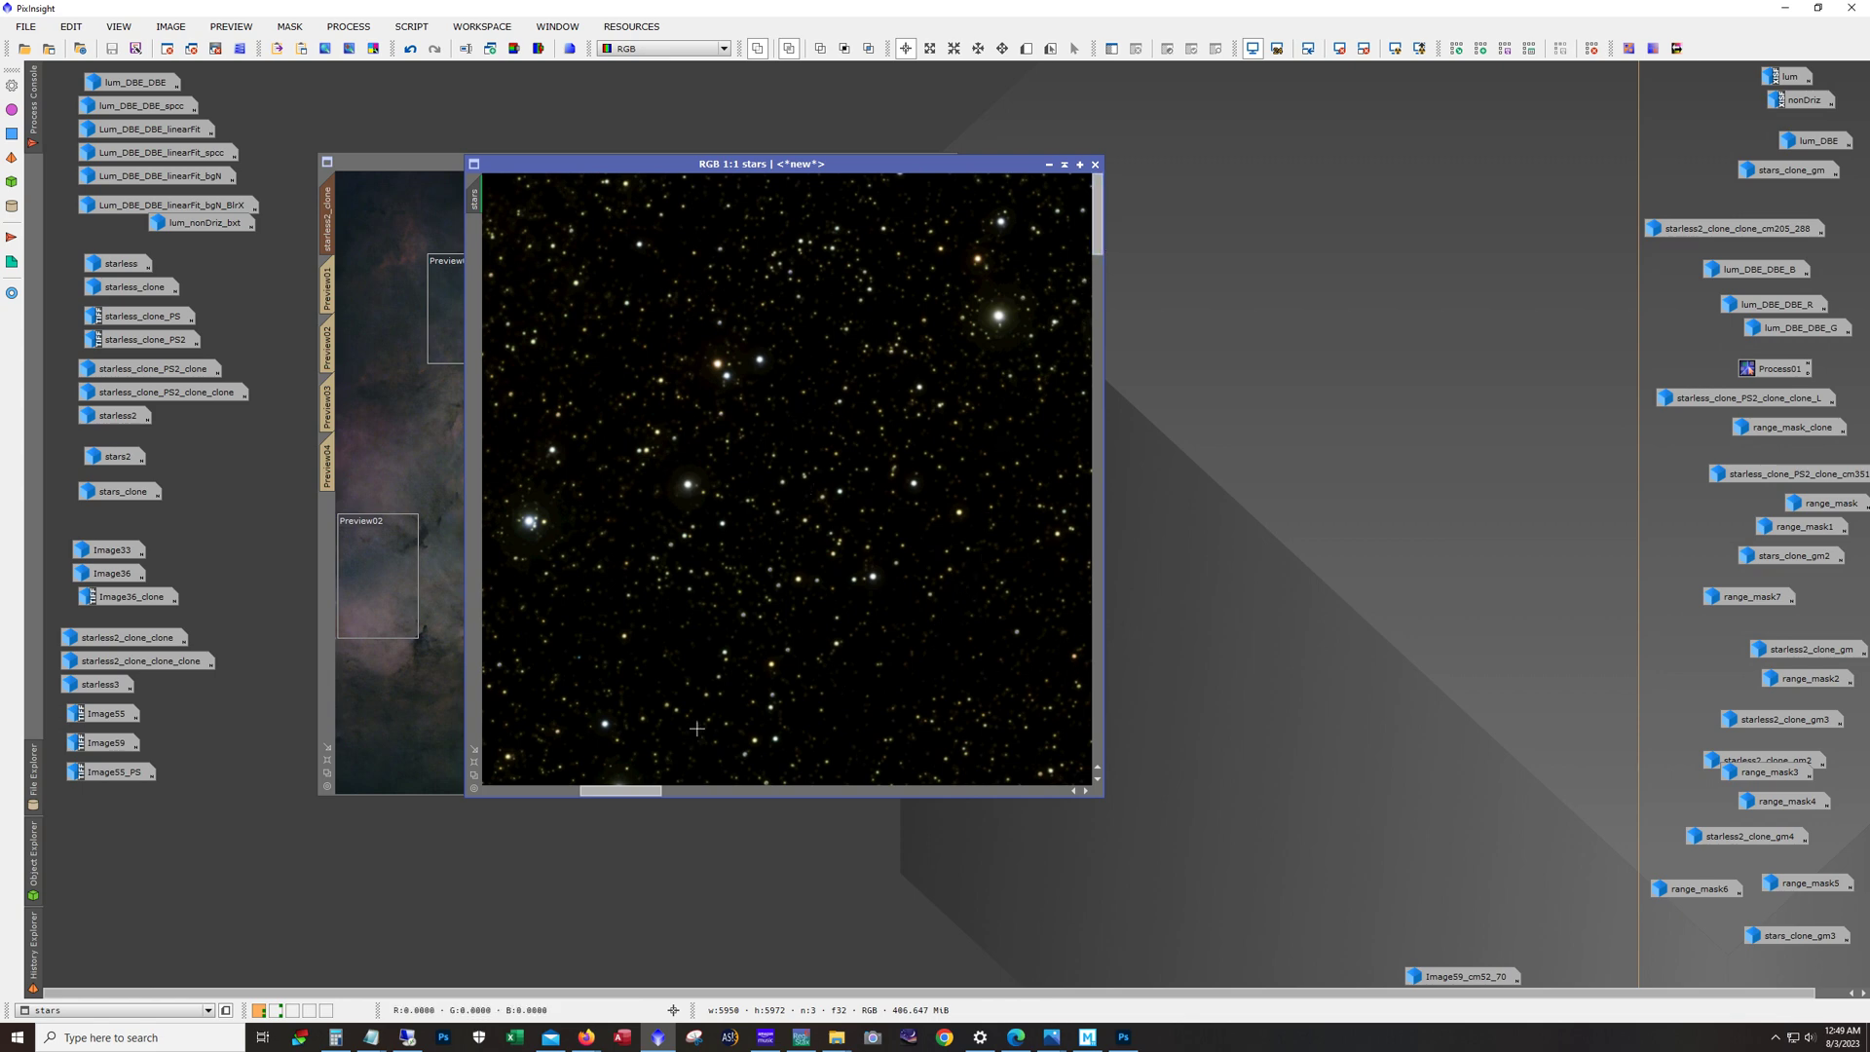
scroll(697, 727, down, 6)
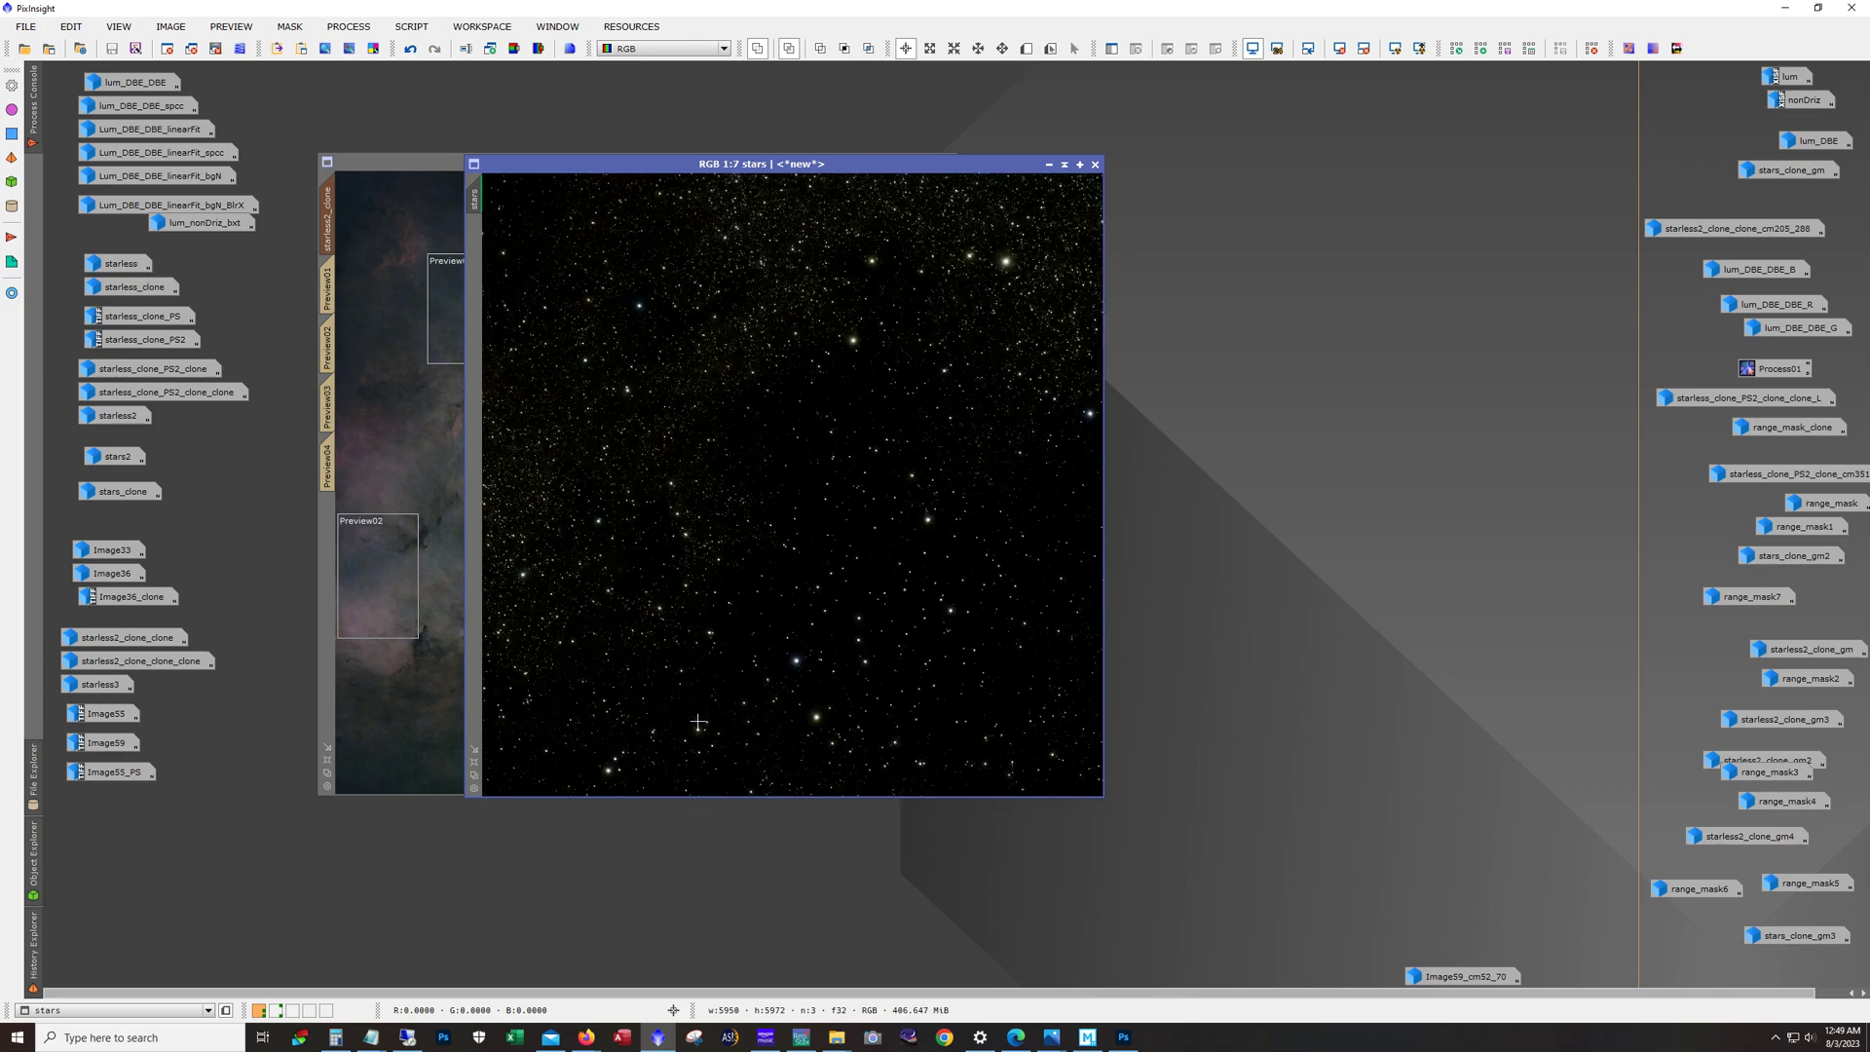
scroll(748, 720, down, 1)
scroll(756, 704, up, 1)
scroll(803, 695, up, 6)
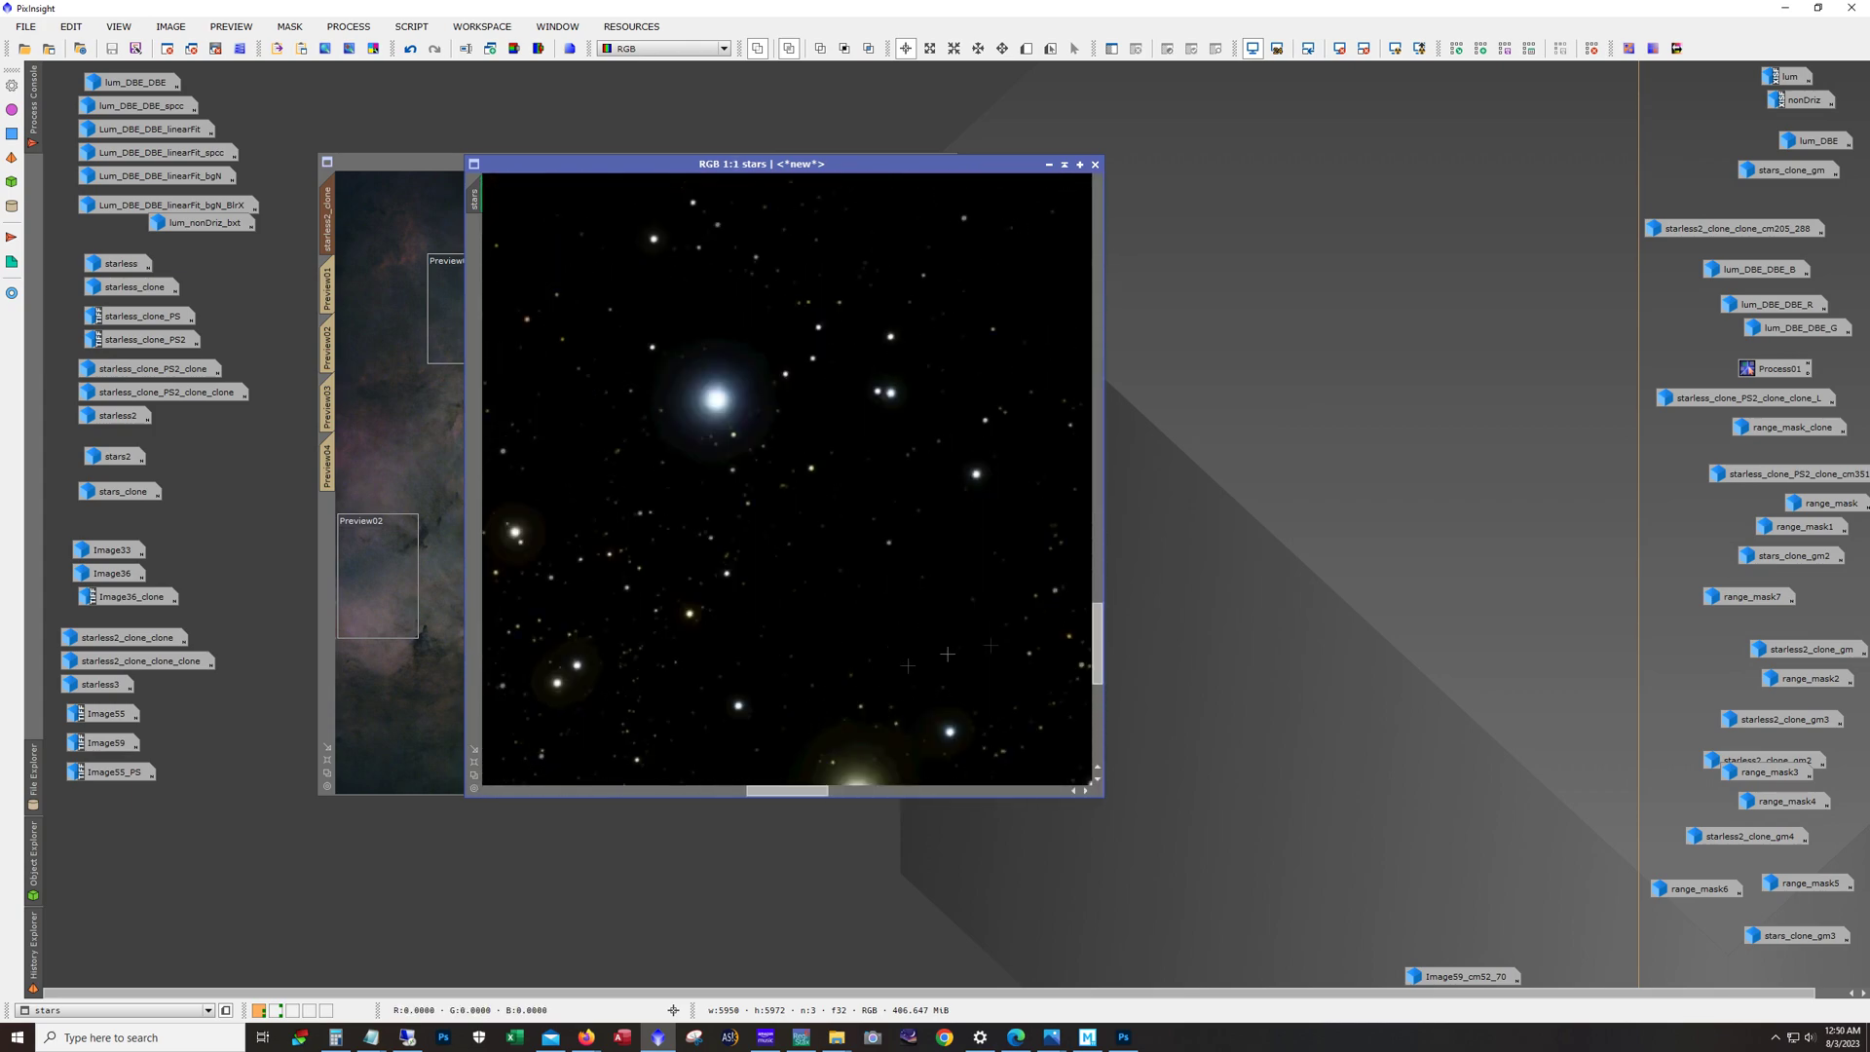
mouse_move(1097, 638)
mouse_down()
mouse_move(1102, 670)
mouse_move(1100, 293)
mouse_move(1100, 565)
mouse_move(1067, 620)
mouse_up()
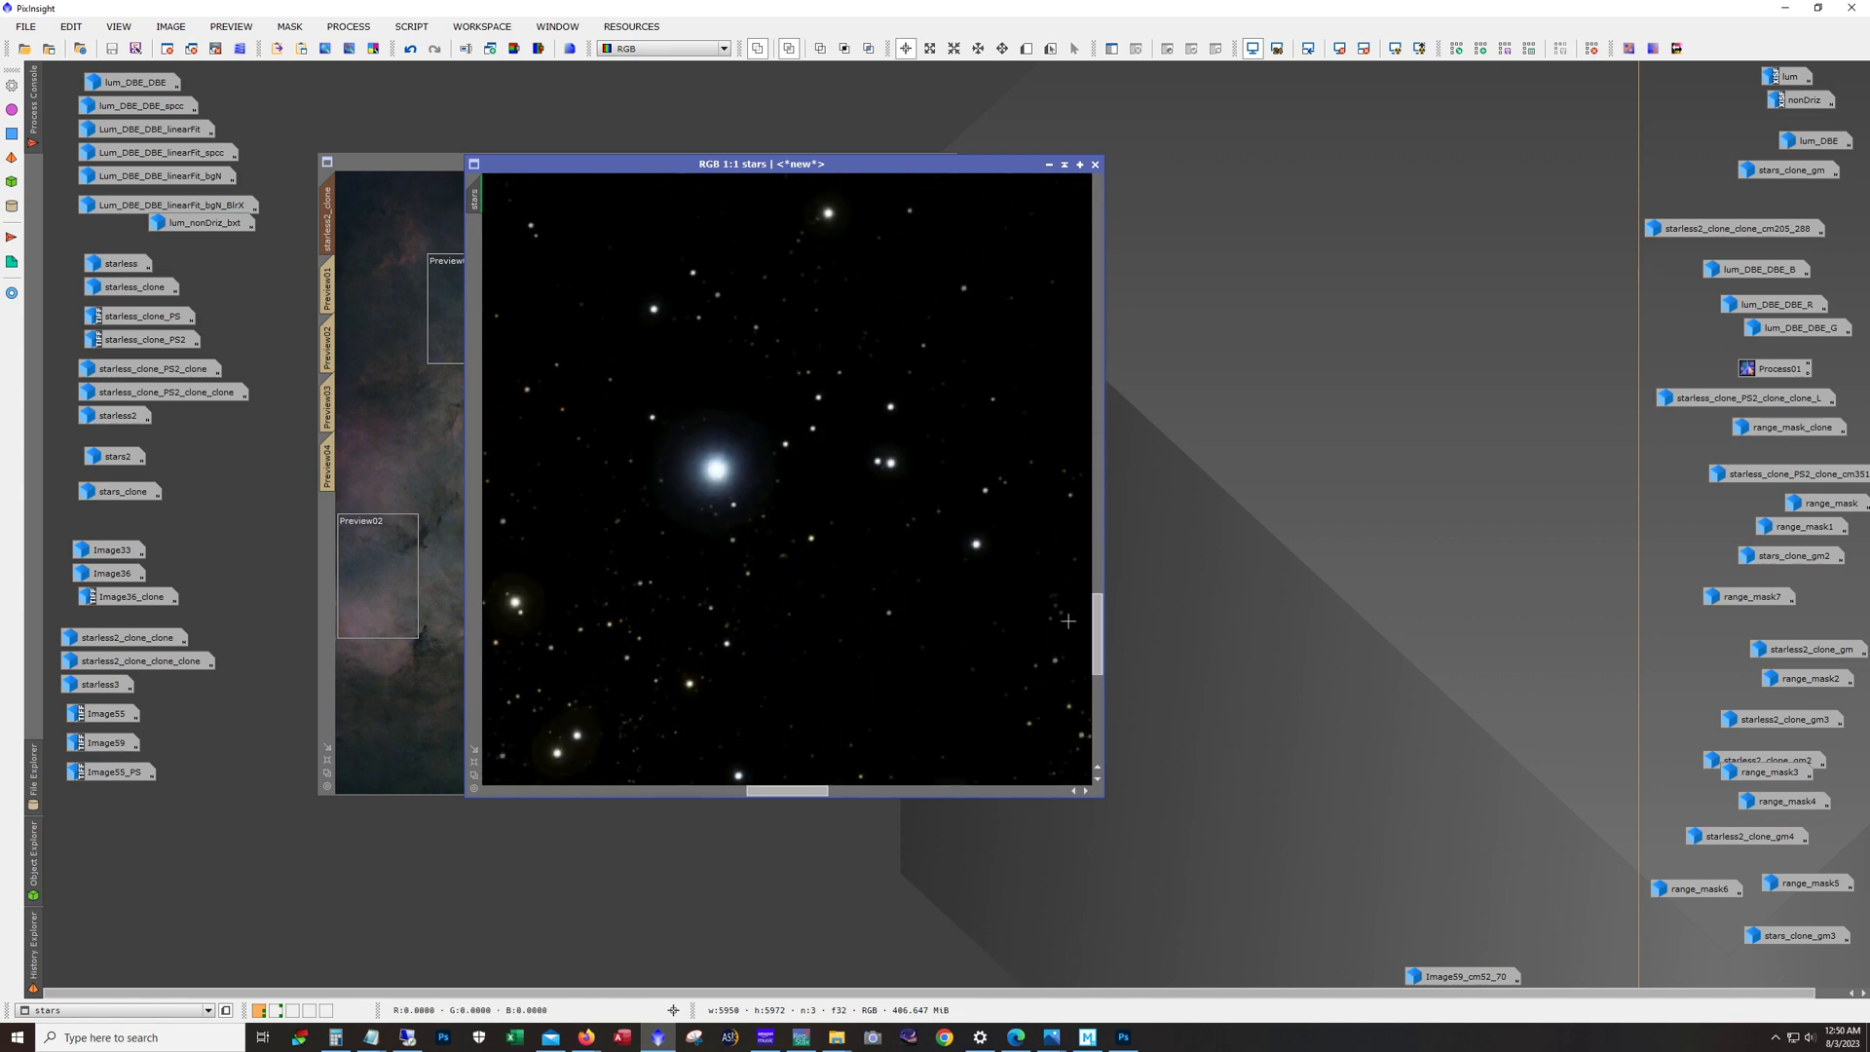
scroll(785, 557, down, 4)
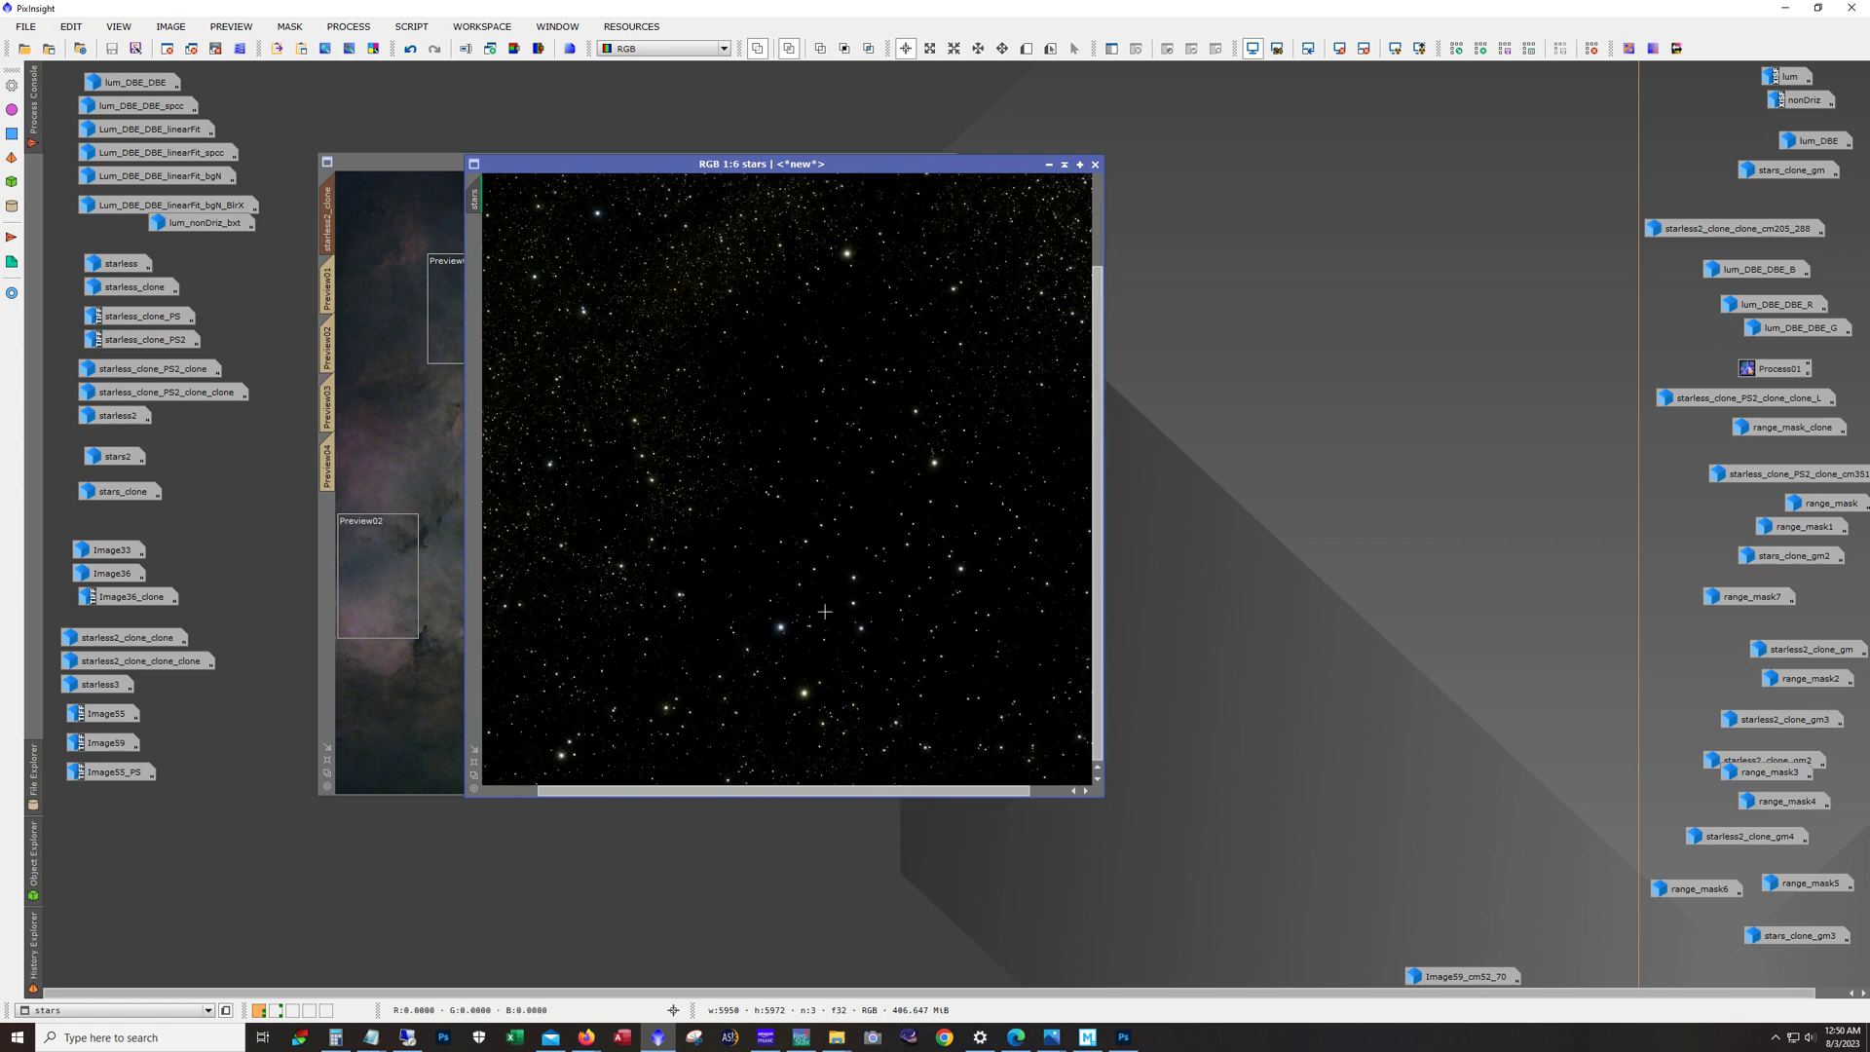
scroll(823, 623, down, 2)
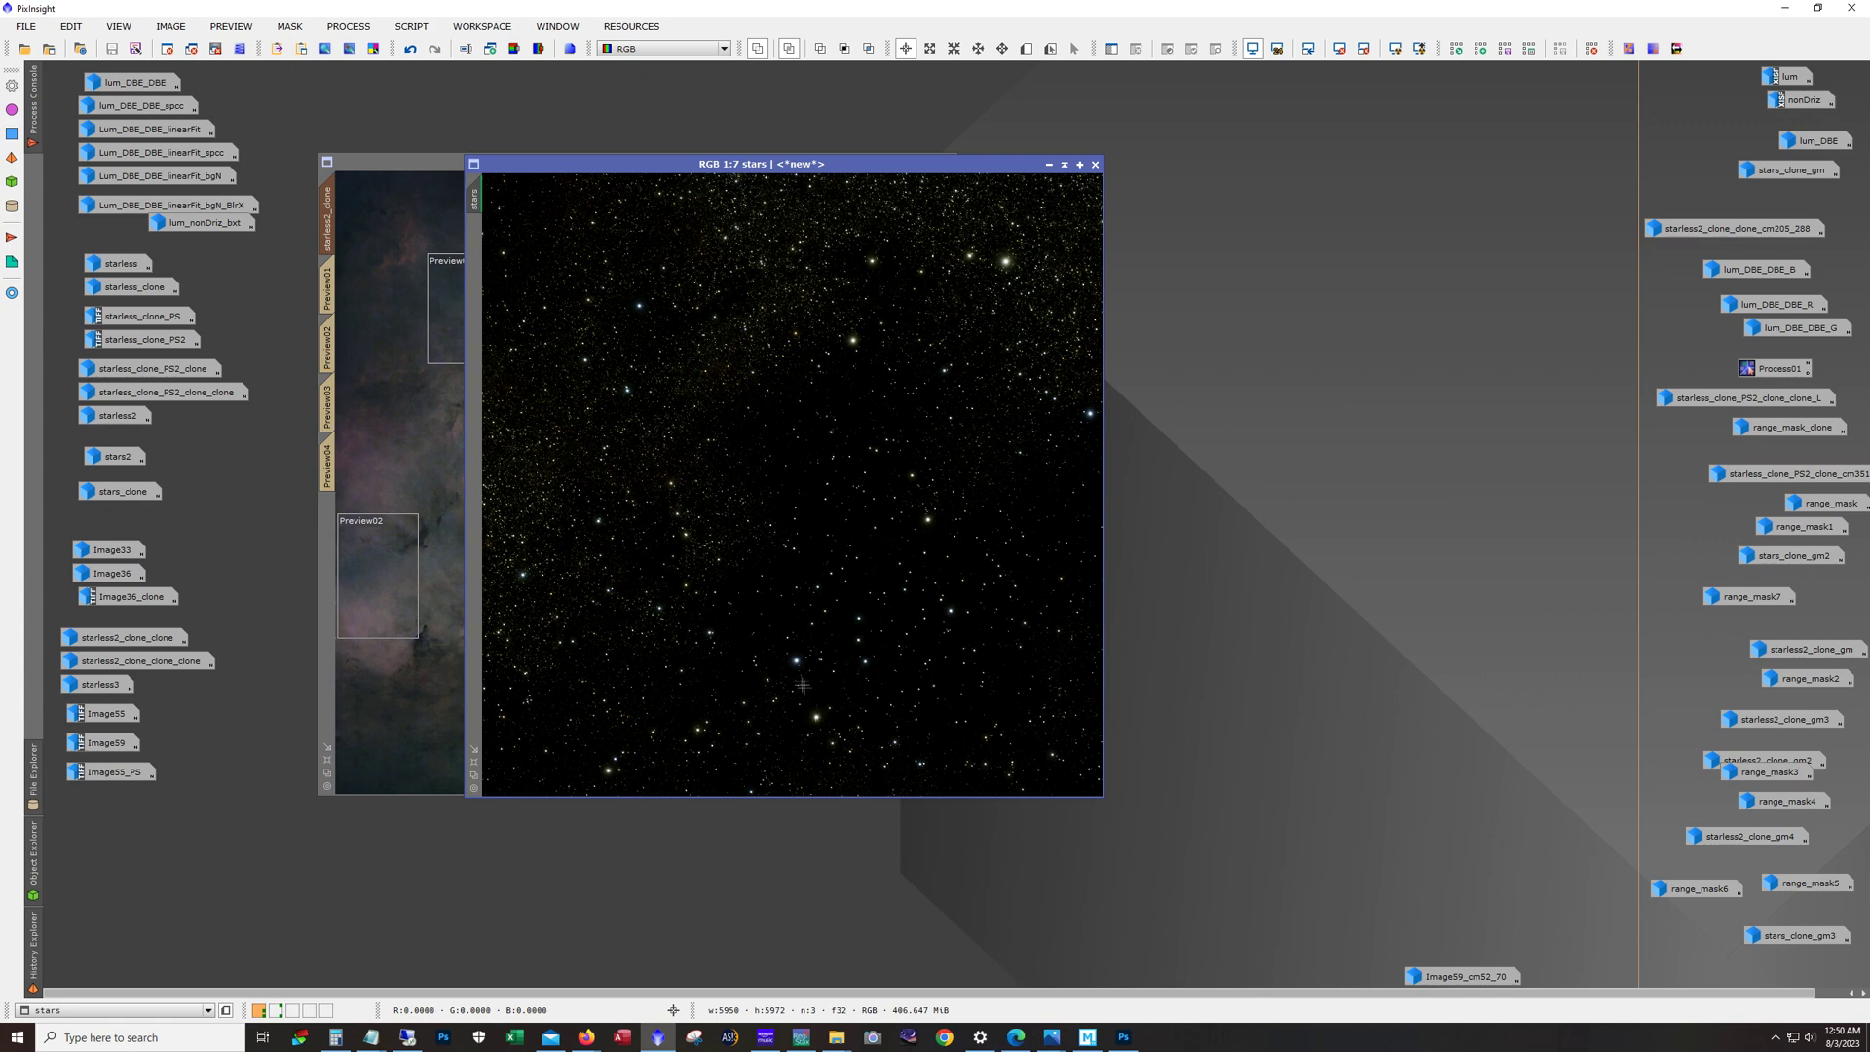
click(1049, 164)
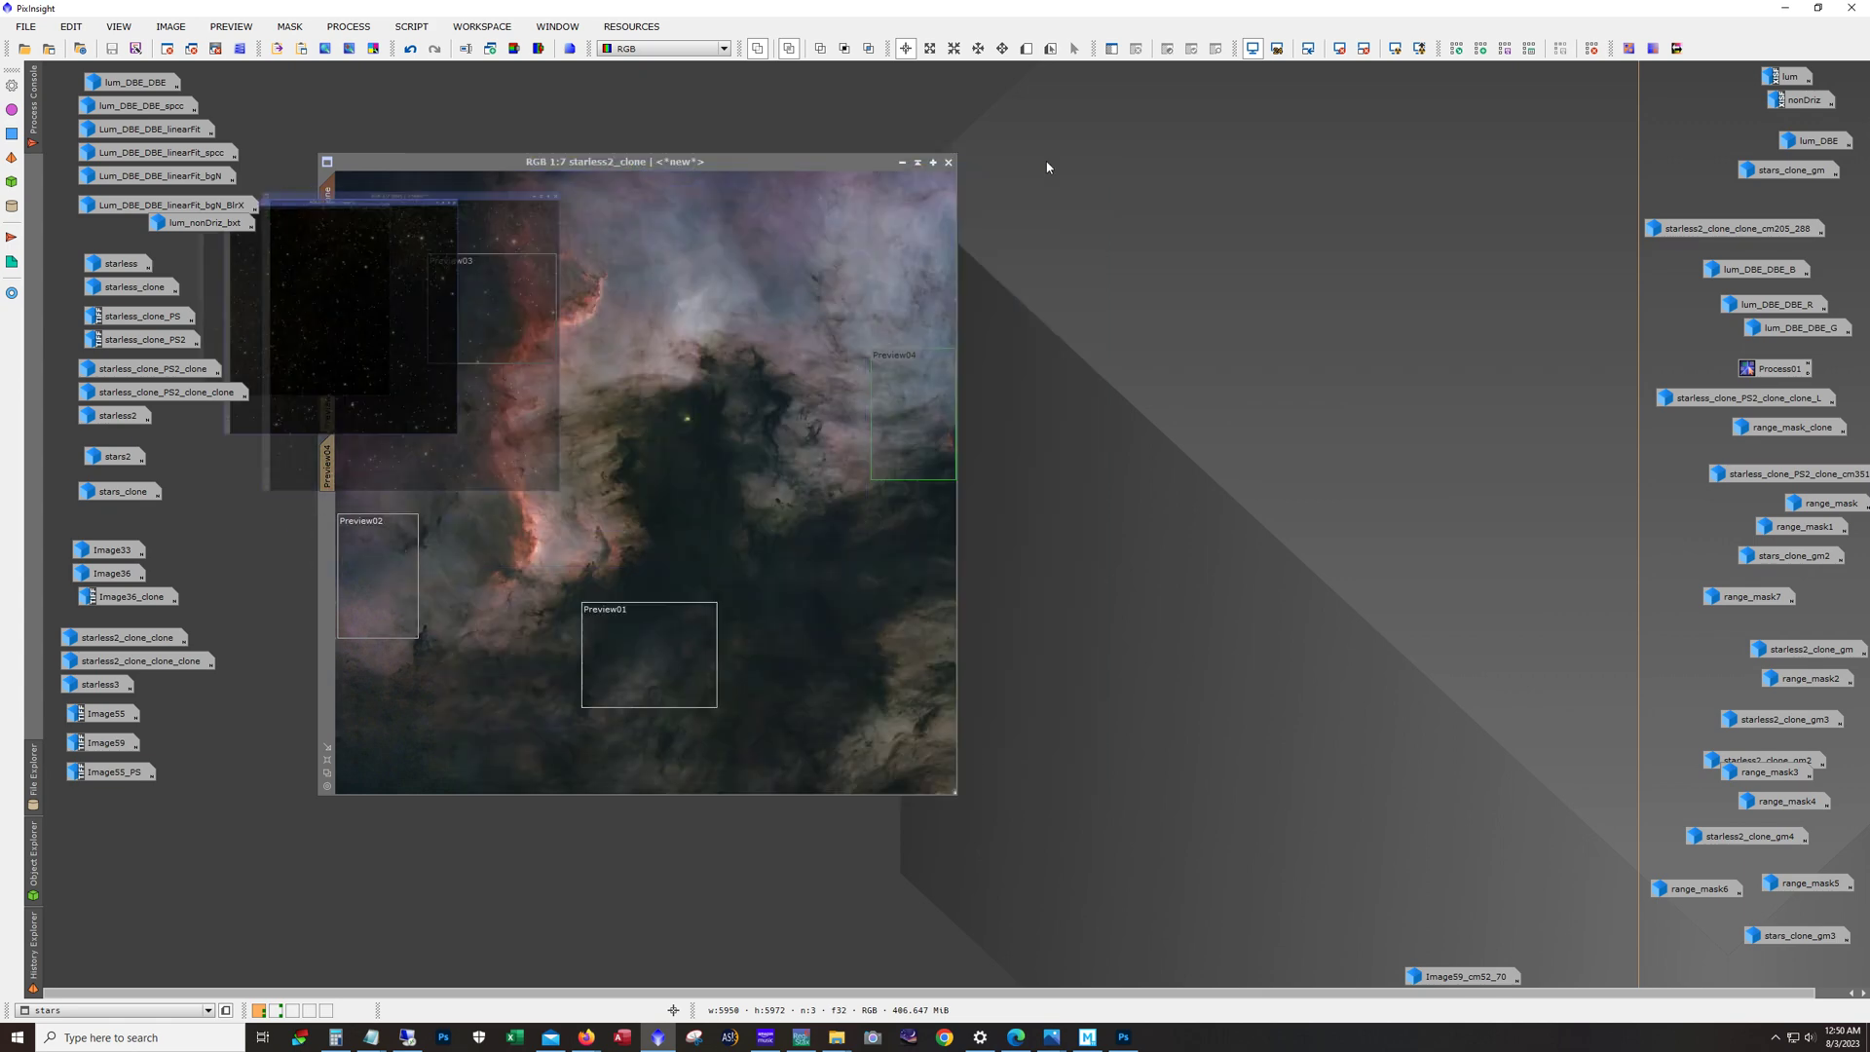
Step: Open stars2, shift its window slightly right and enlarge it
double_click(119, 456)
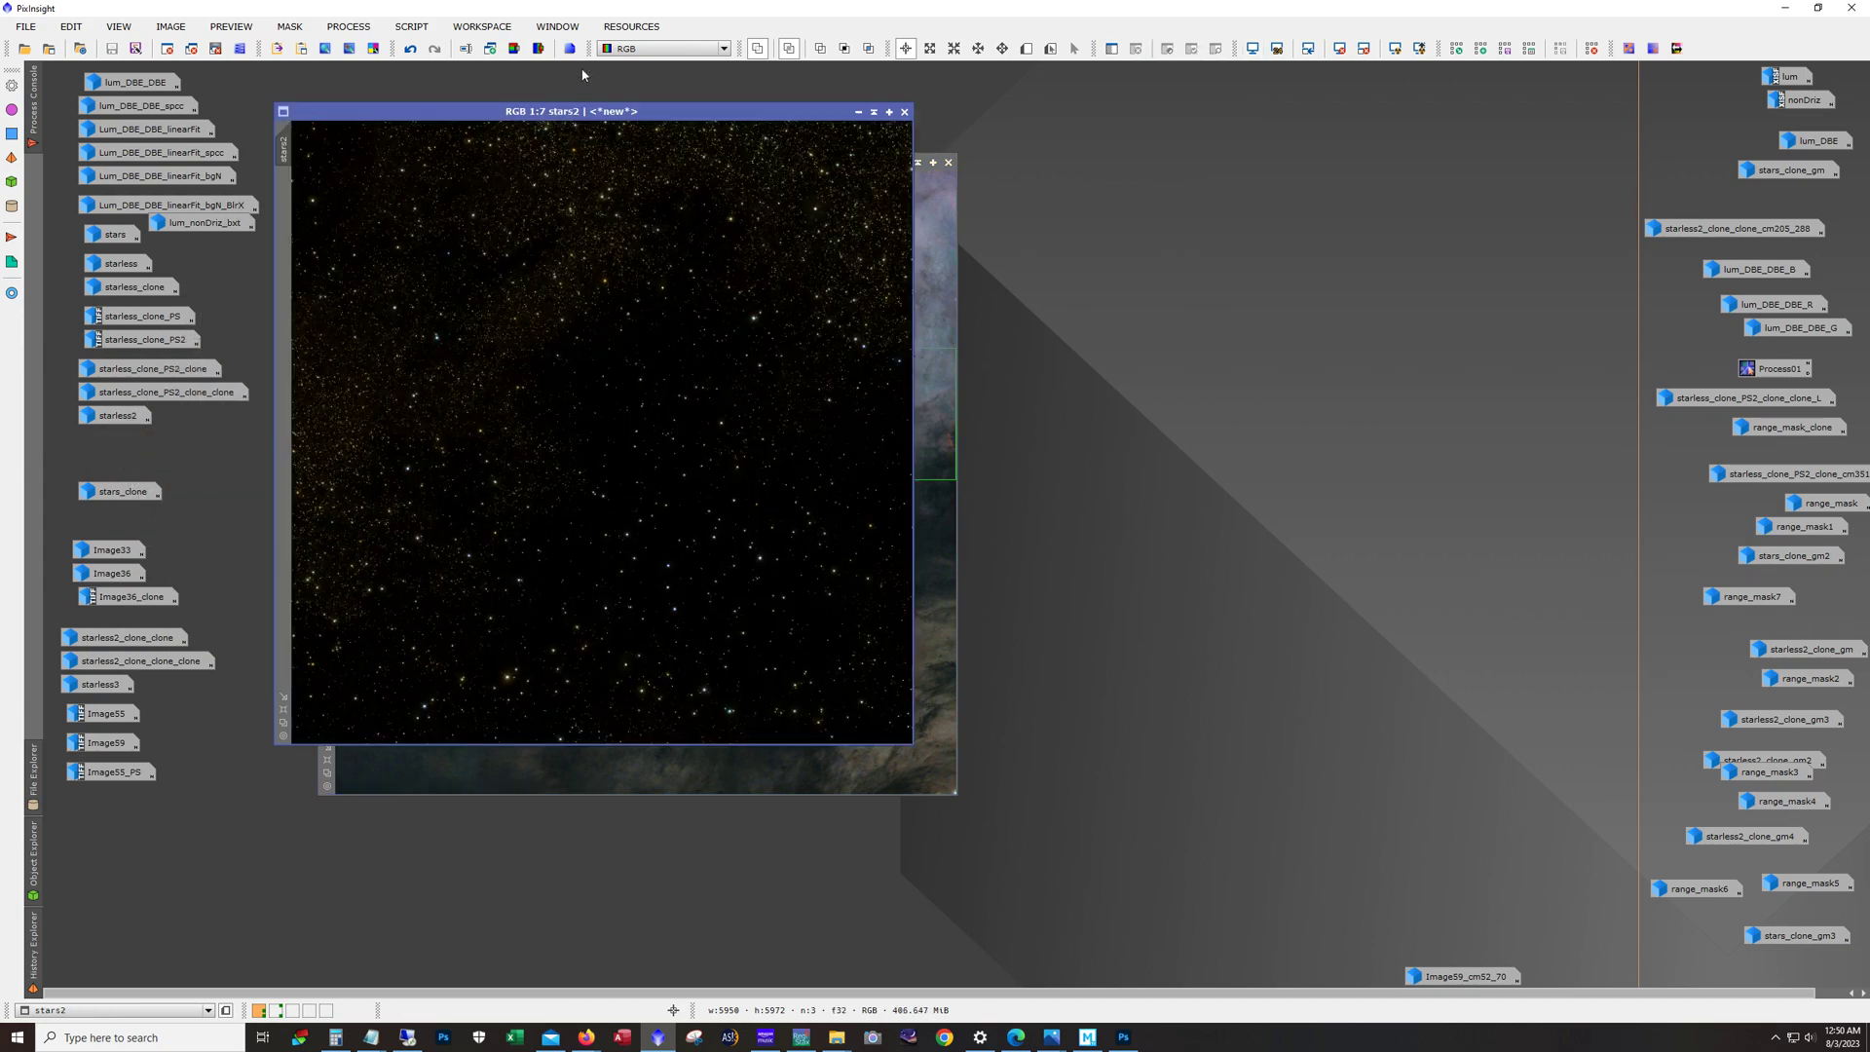
drag(562, 111, 626, 102)
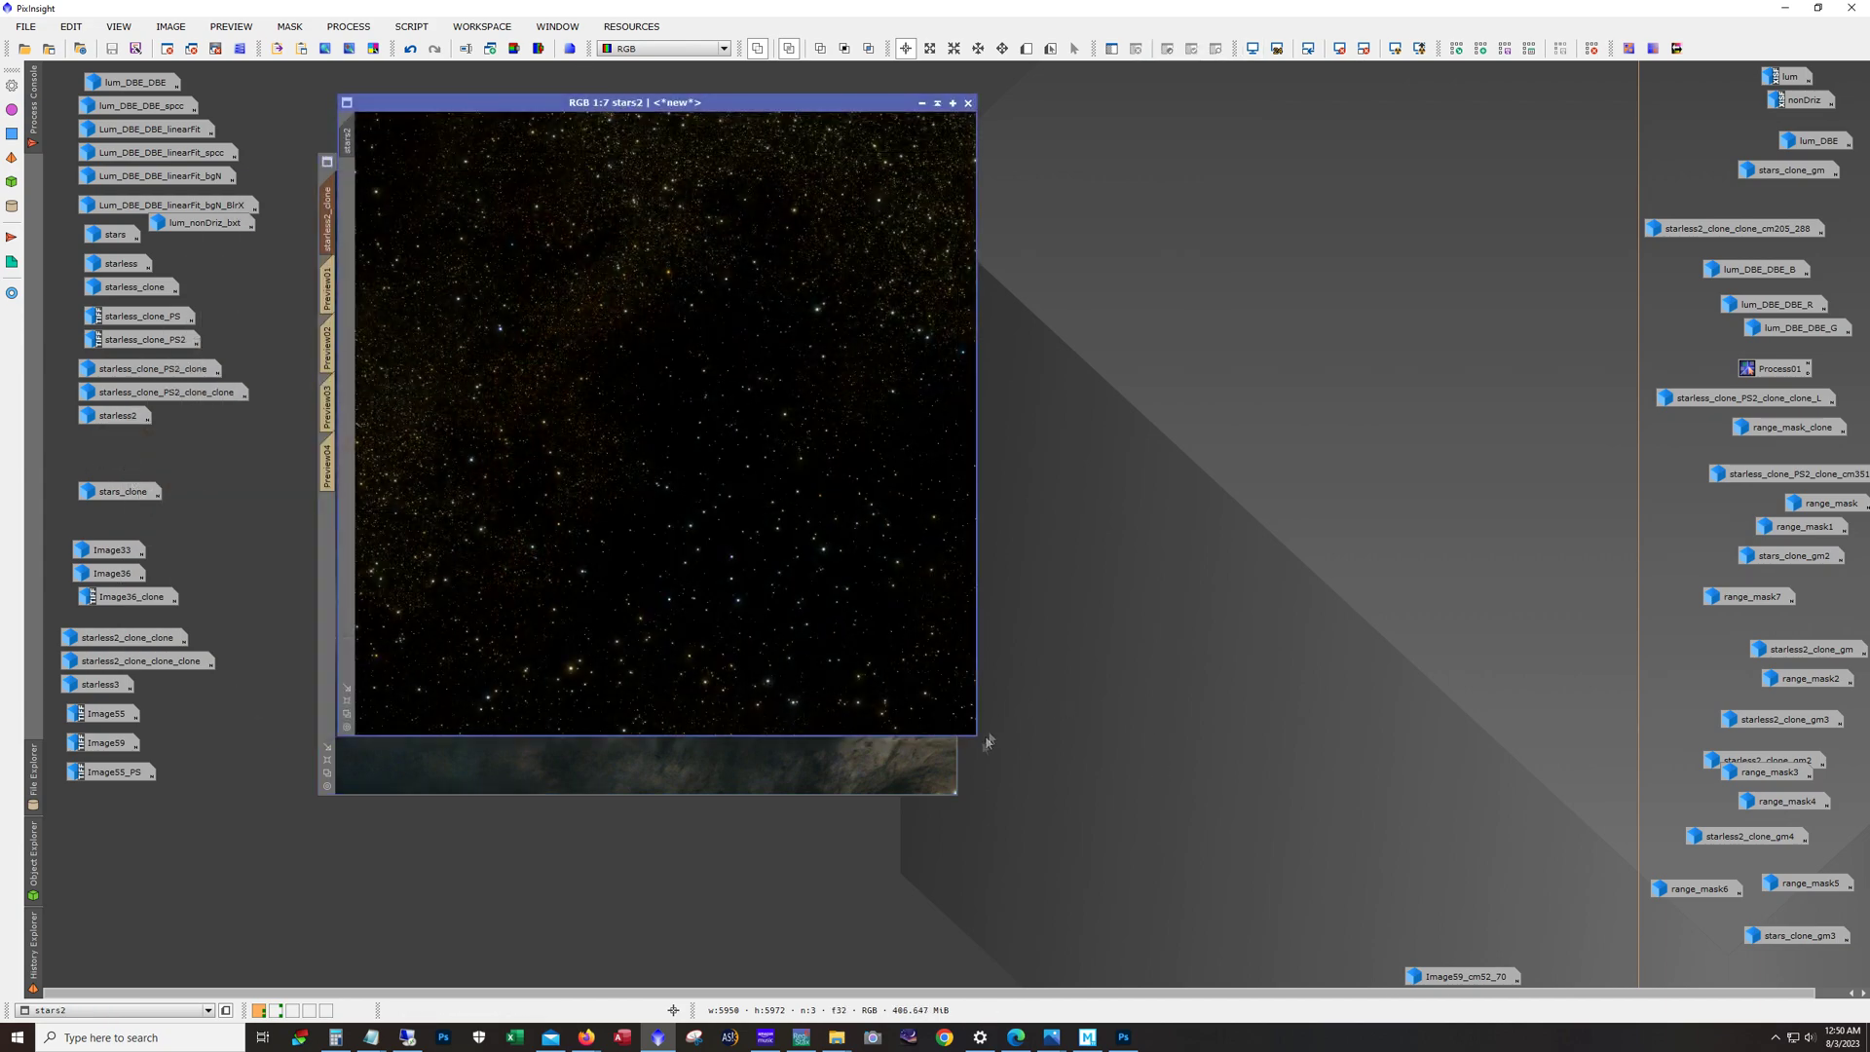
drag(984, 736, 1229, 947)
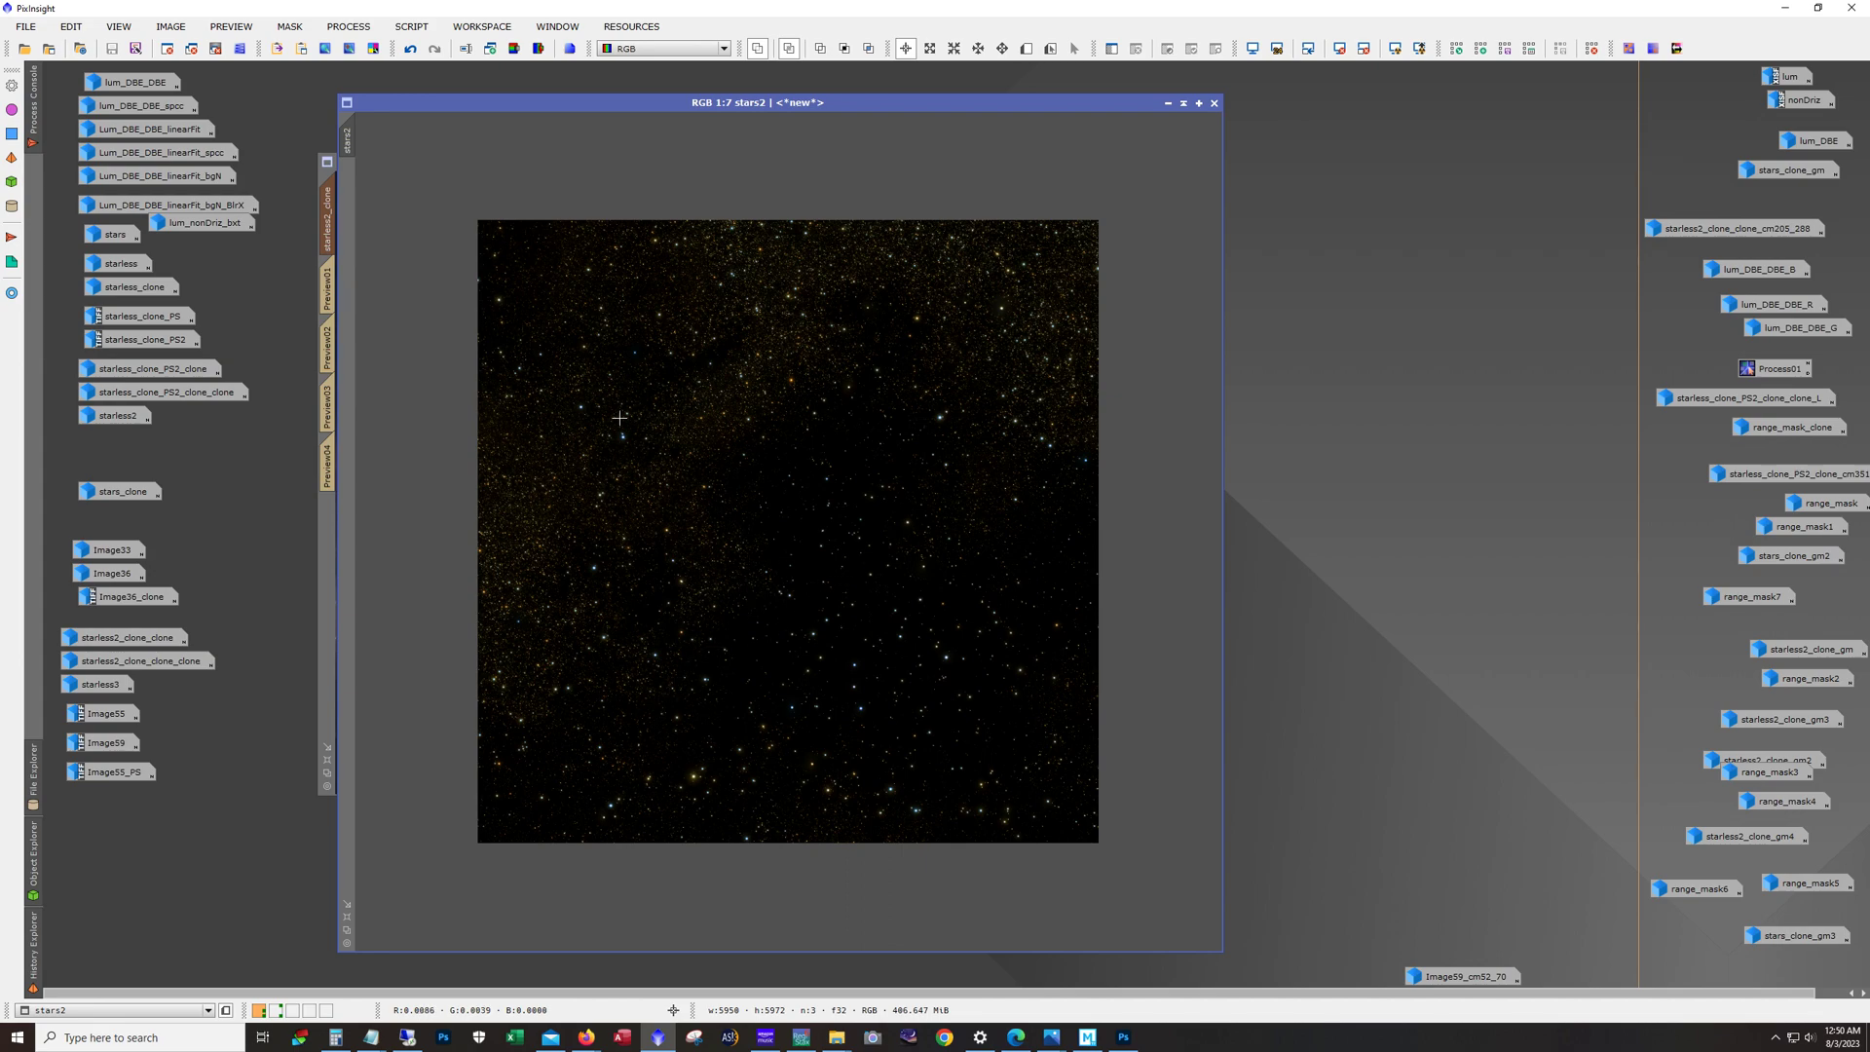
Step: Zoom in and pan across the stars2 star field to inspect the stars
scroll(619, 416, up, 5)
scroll(619, 416, up, 1)
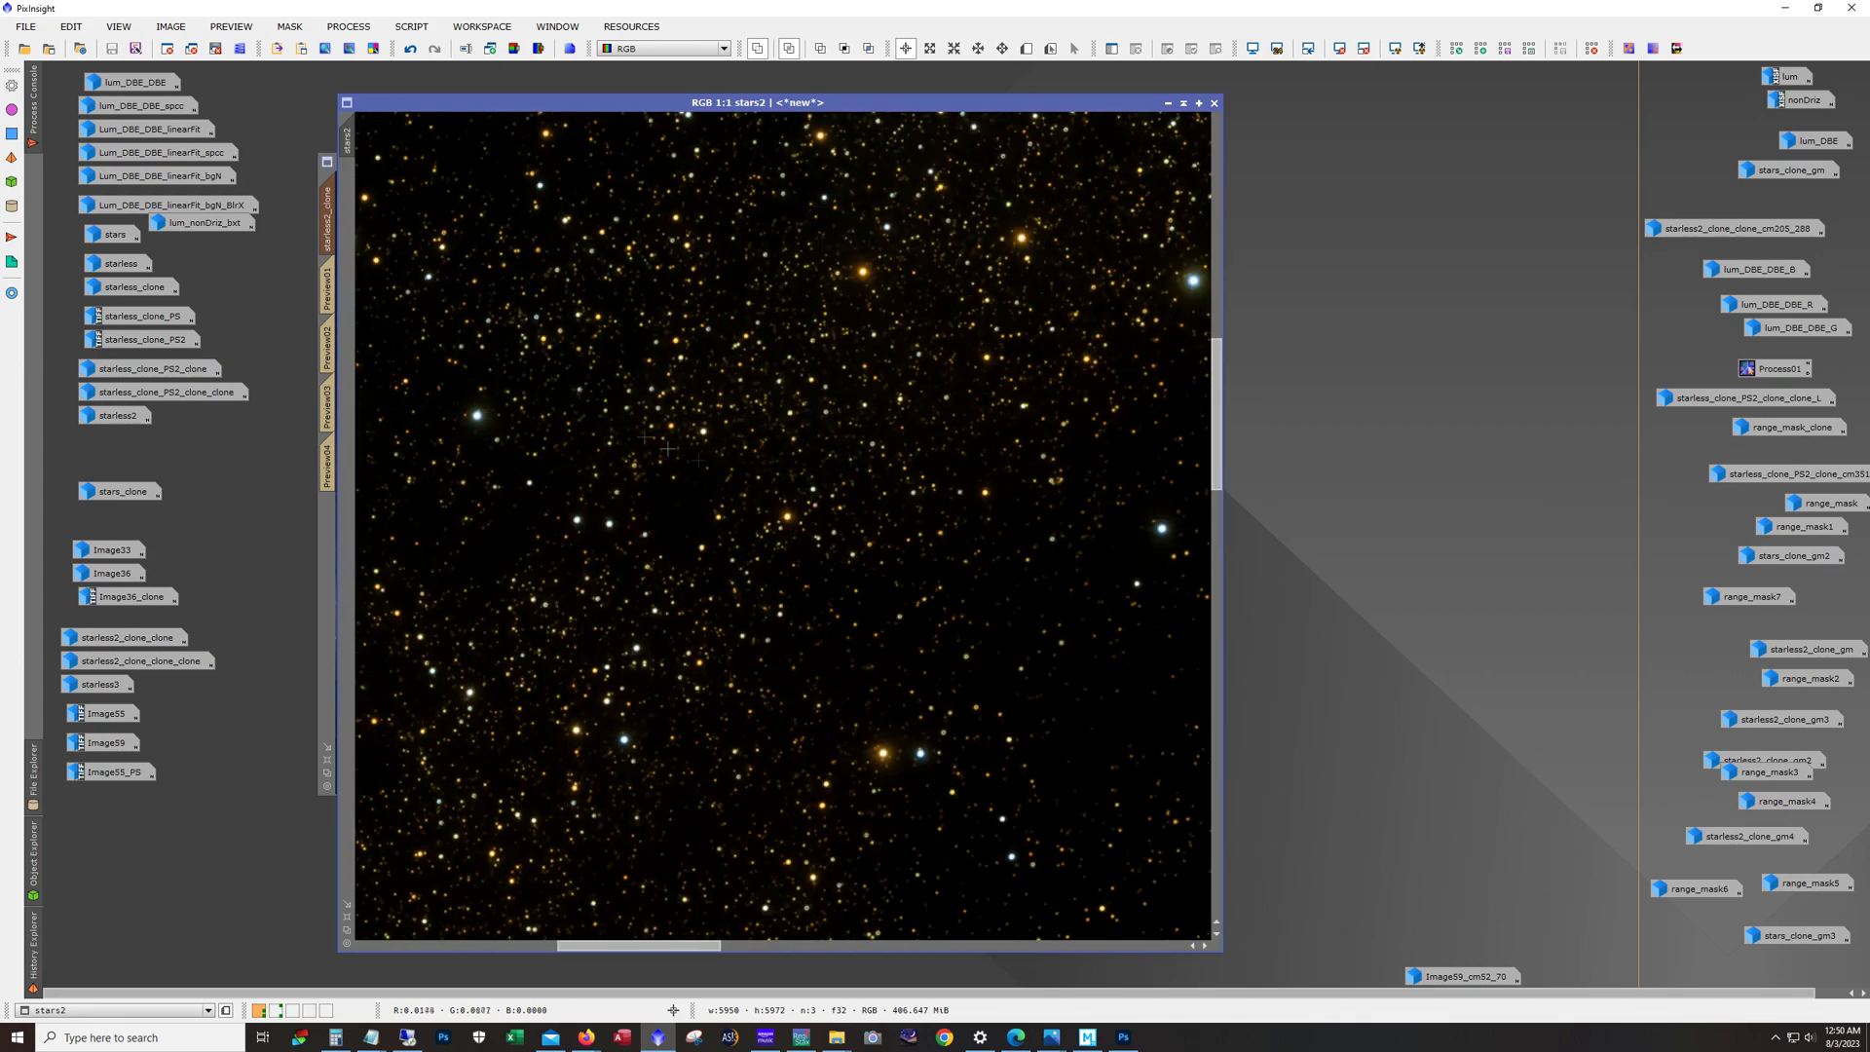
mouse_move(644, 951)
mouse_down()
mouse_move(409, 940)
mouse_move(678, 954)
mouse_up()
drag(1214, 484, 1231, 205)
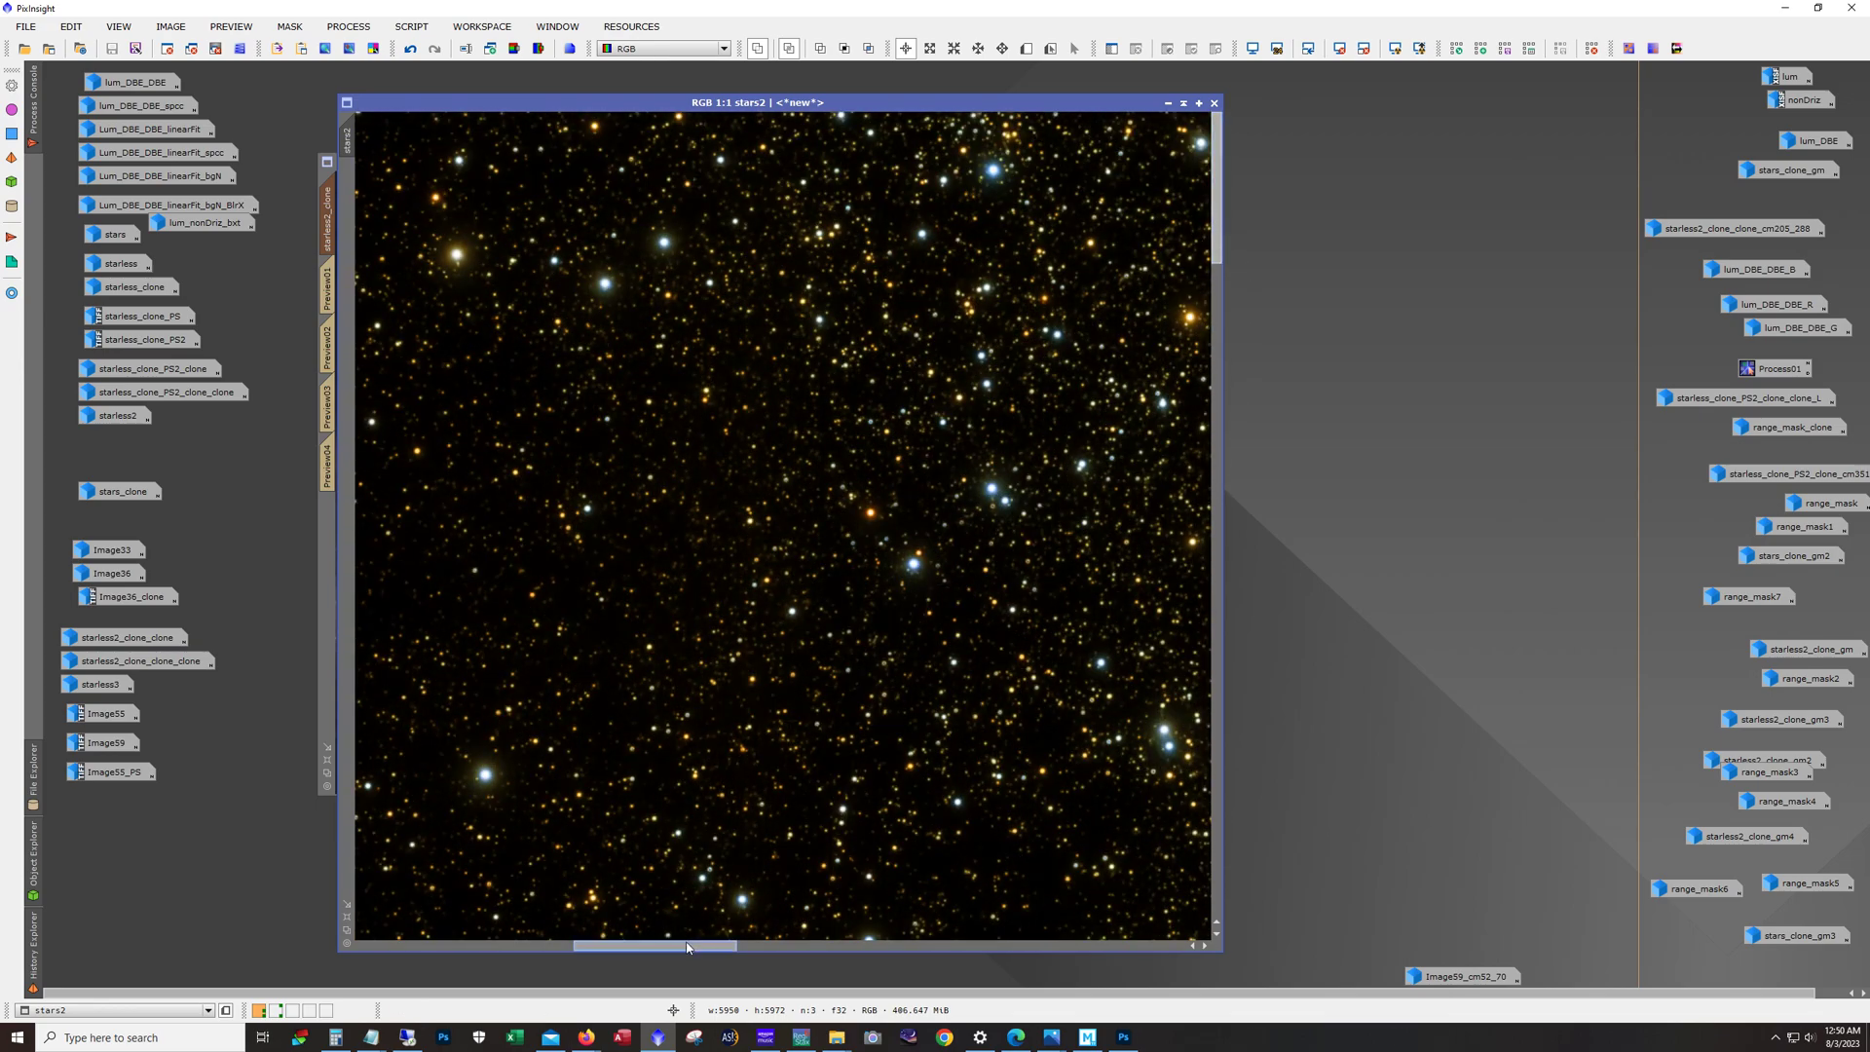
drag(679, 945, 1137, 989)
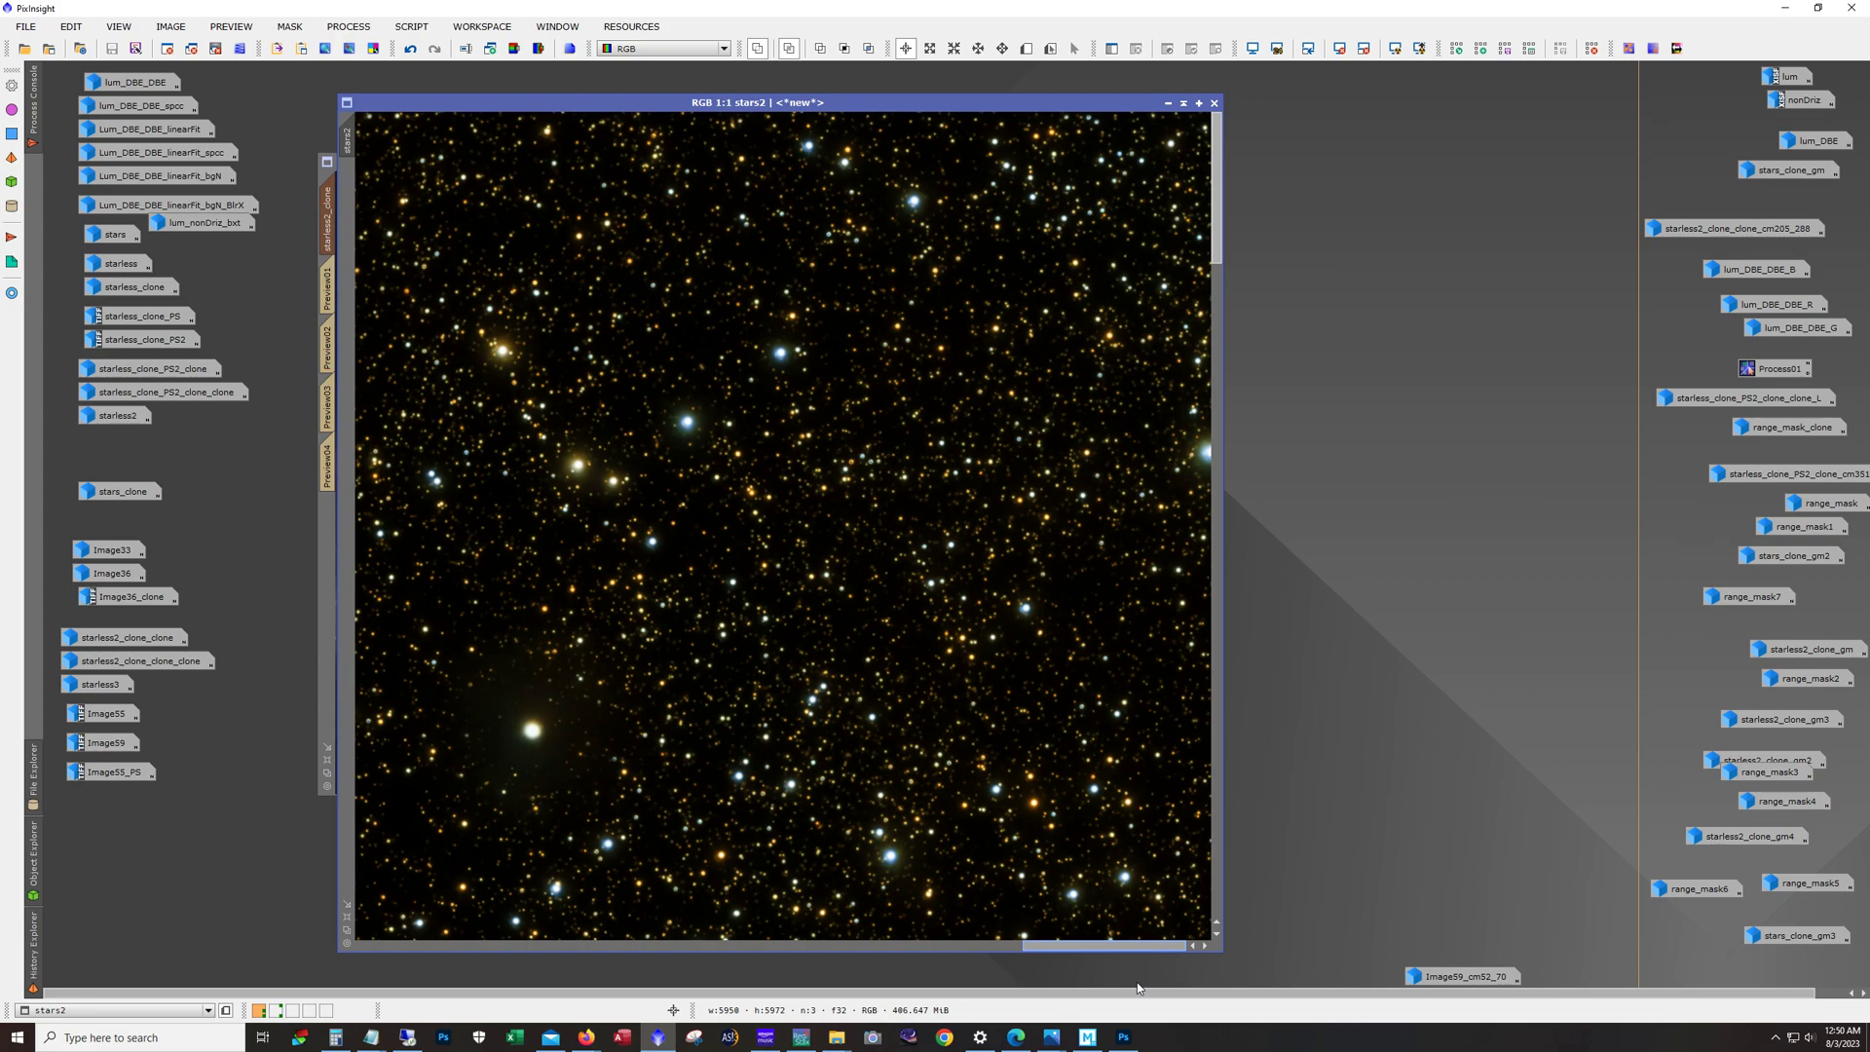
drag(1137, 988, 763, 967)
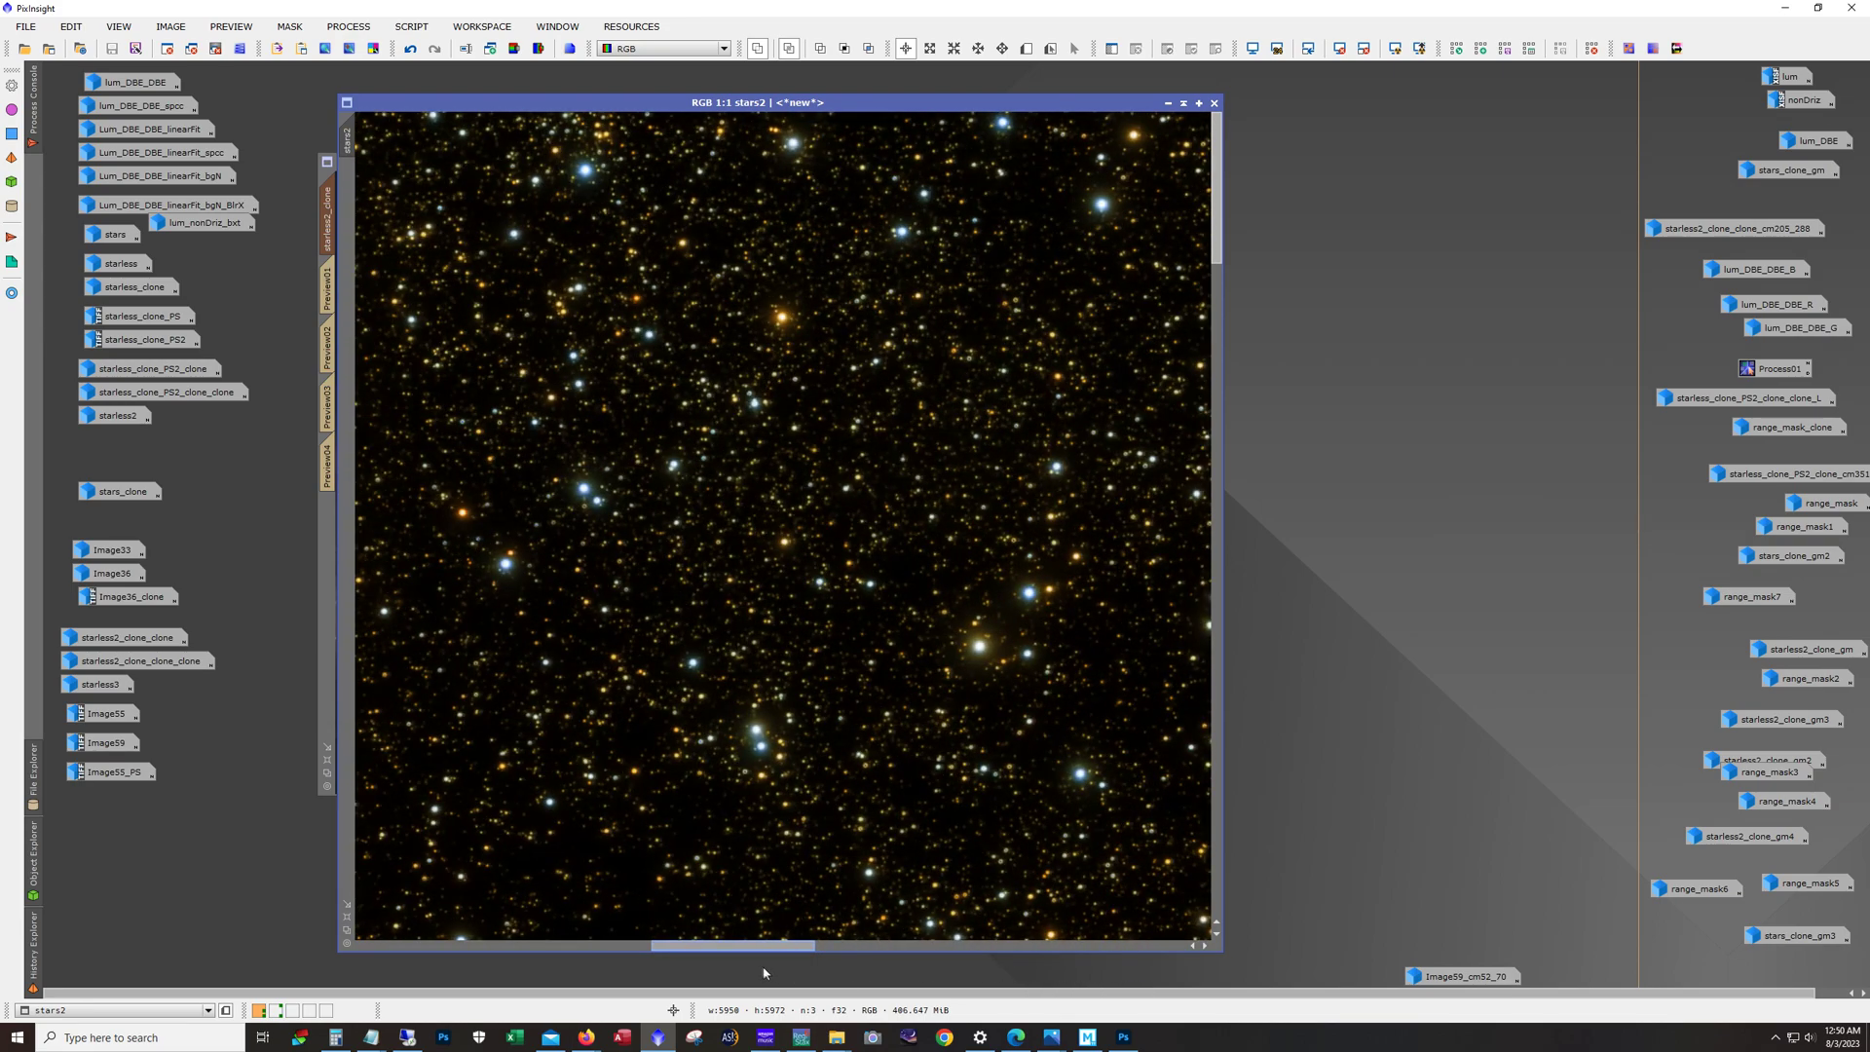
scroll(706, 745, down, 6)
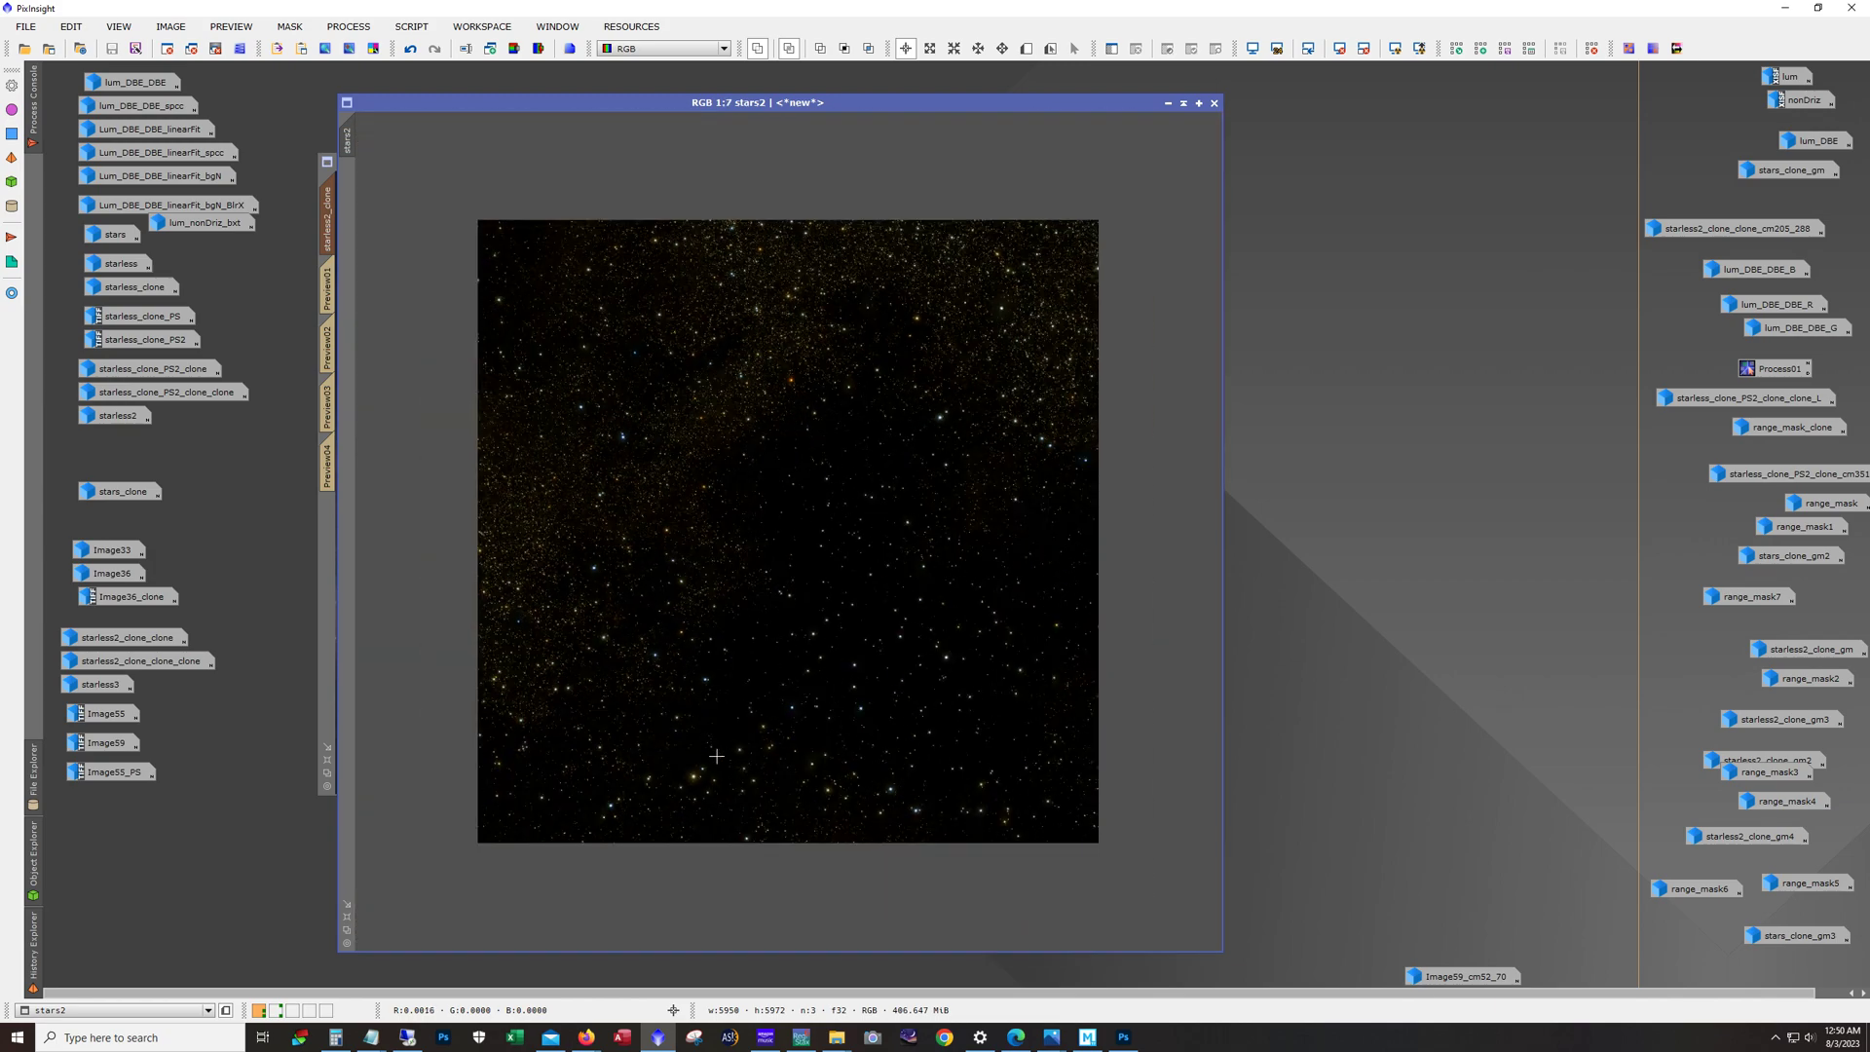
scroll(716, 756, up, 1)
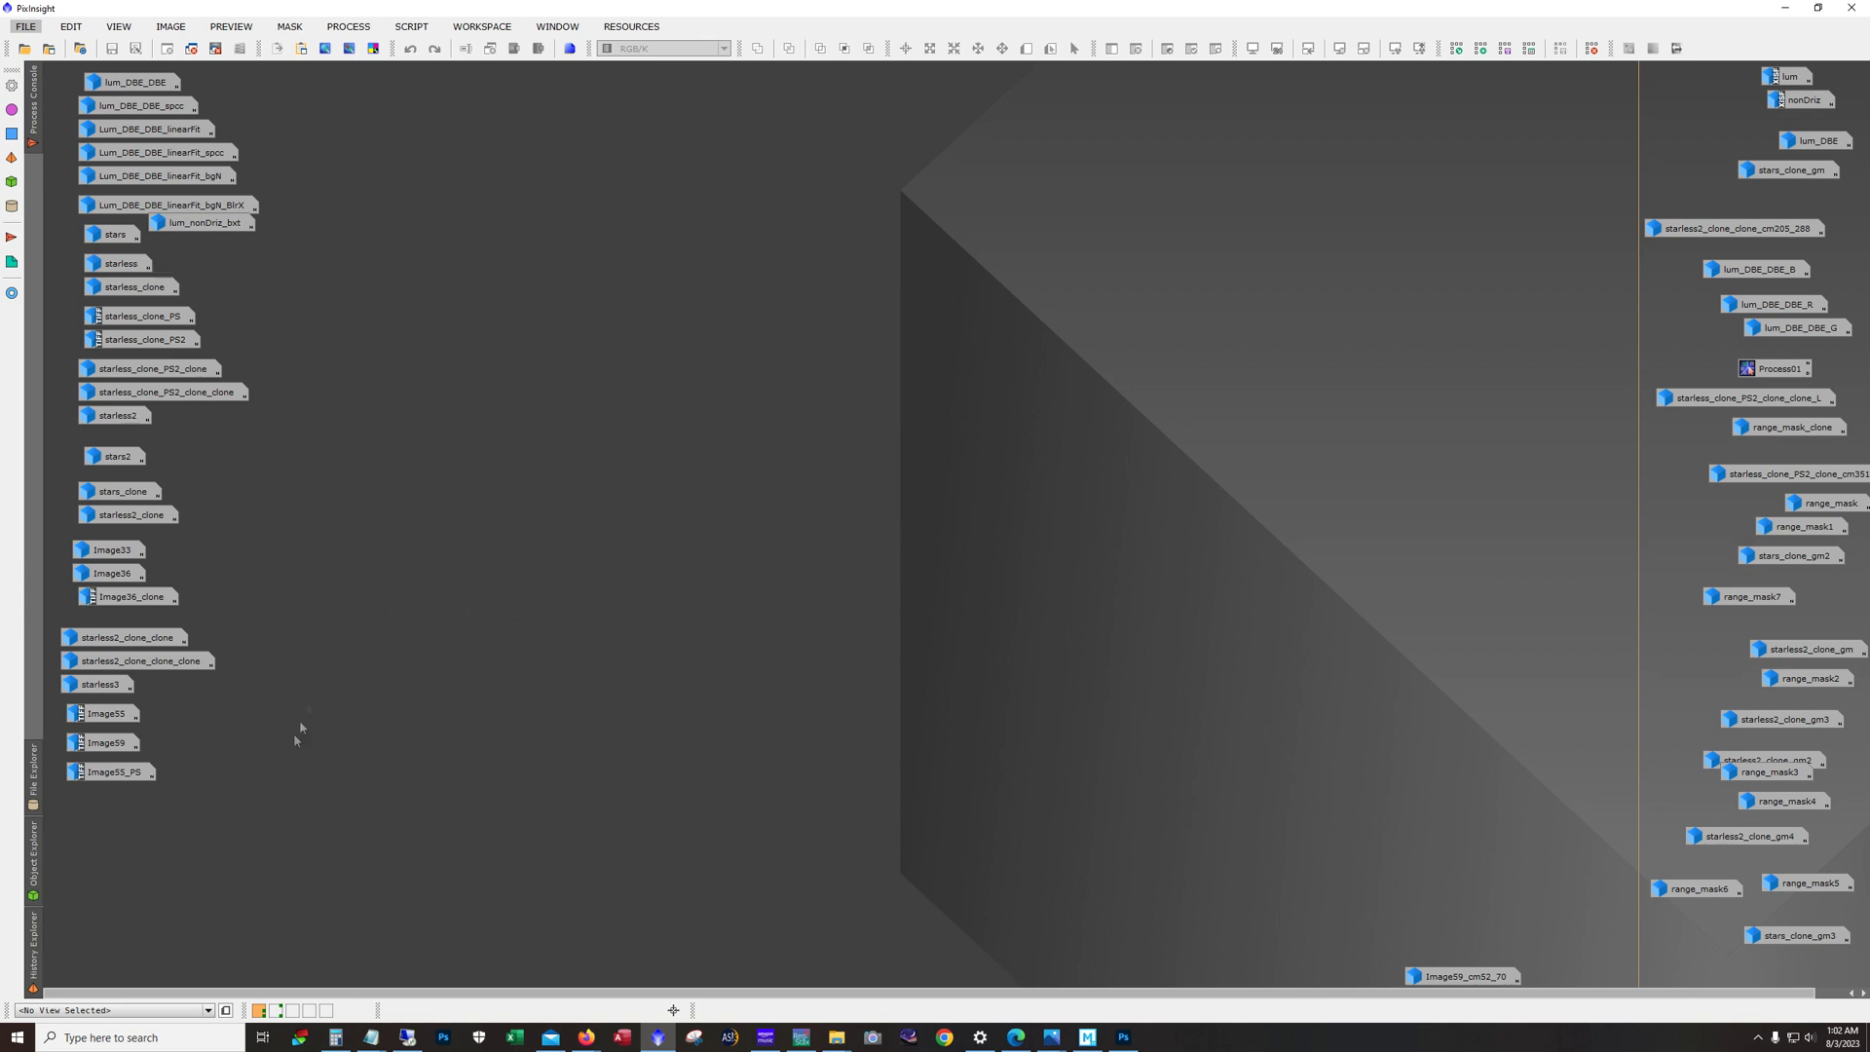
Step: Open Image55 and delete its Preview01 box
double_click(111, 719)
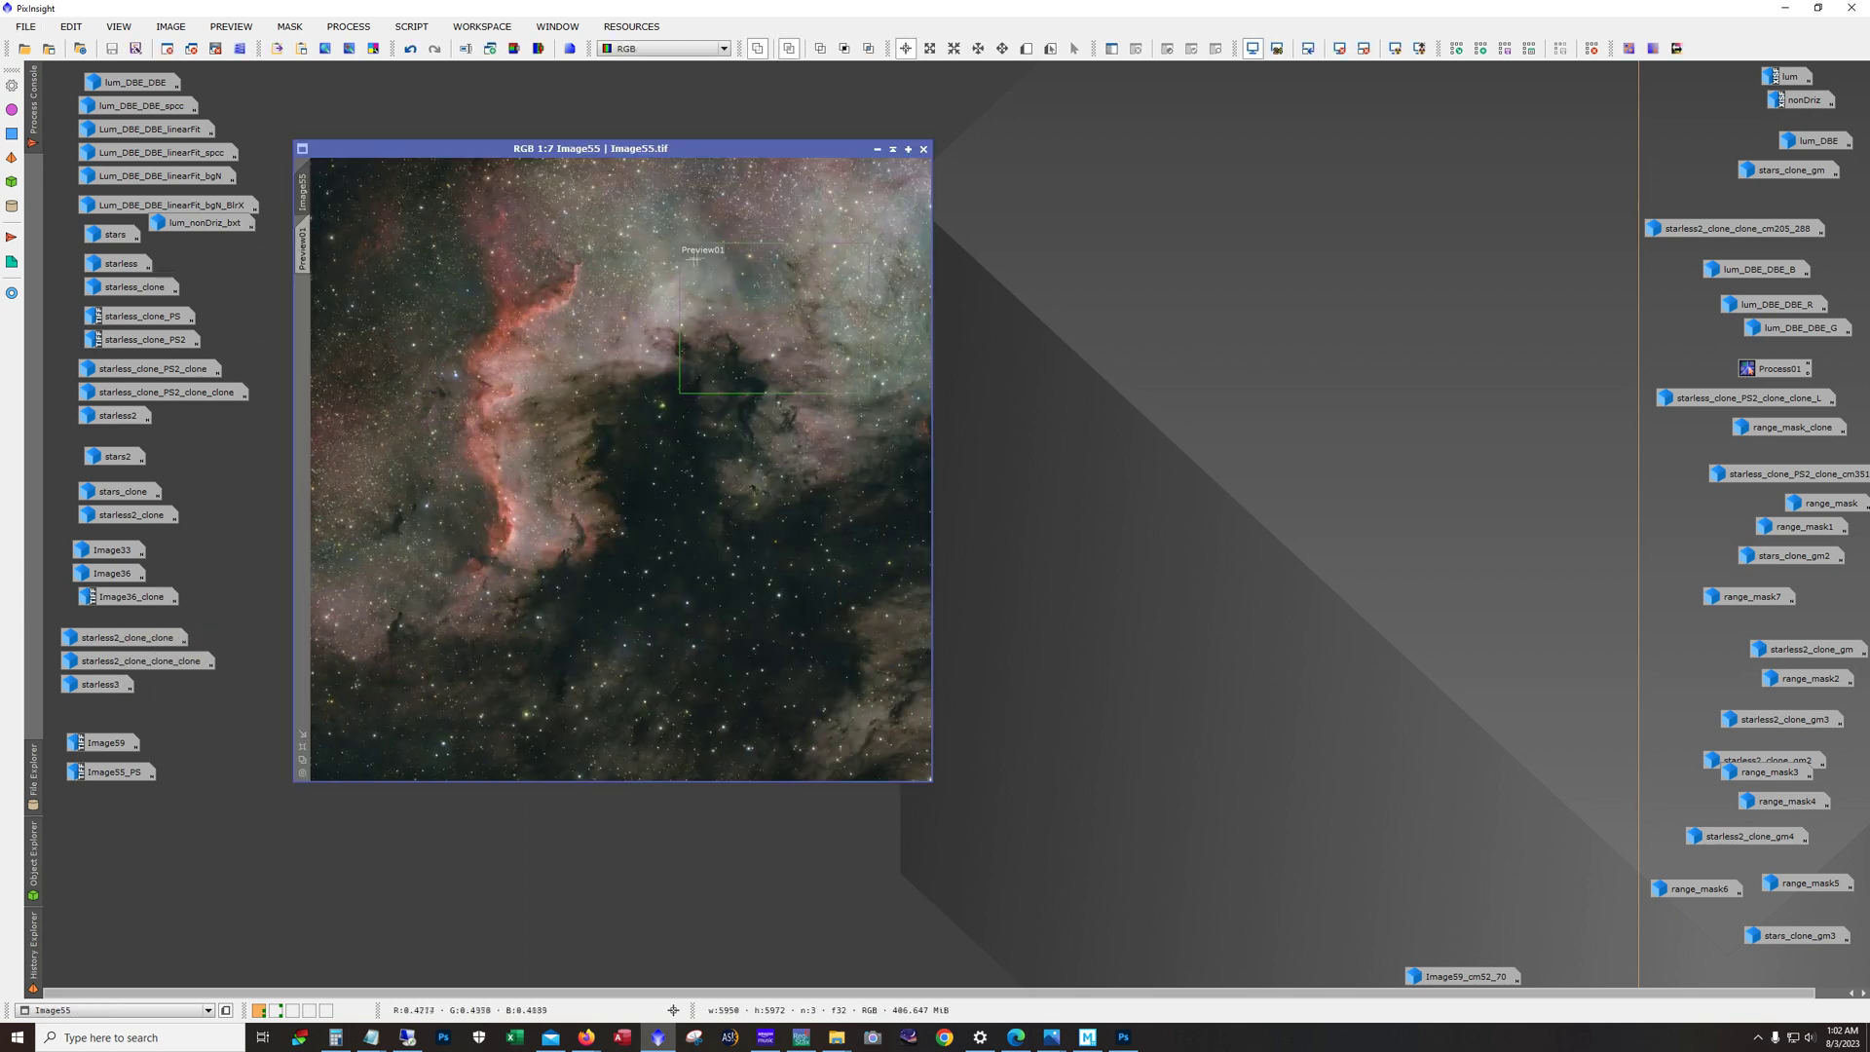
click(234, 27)
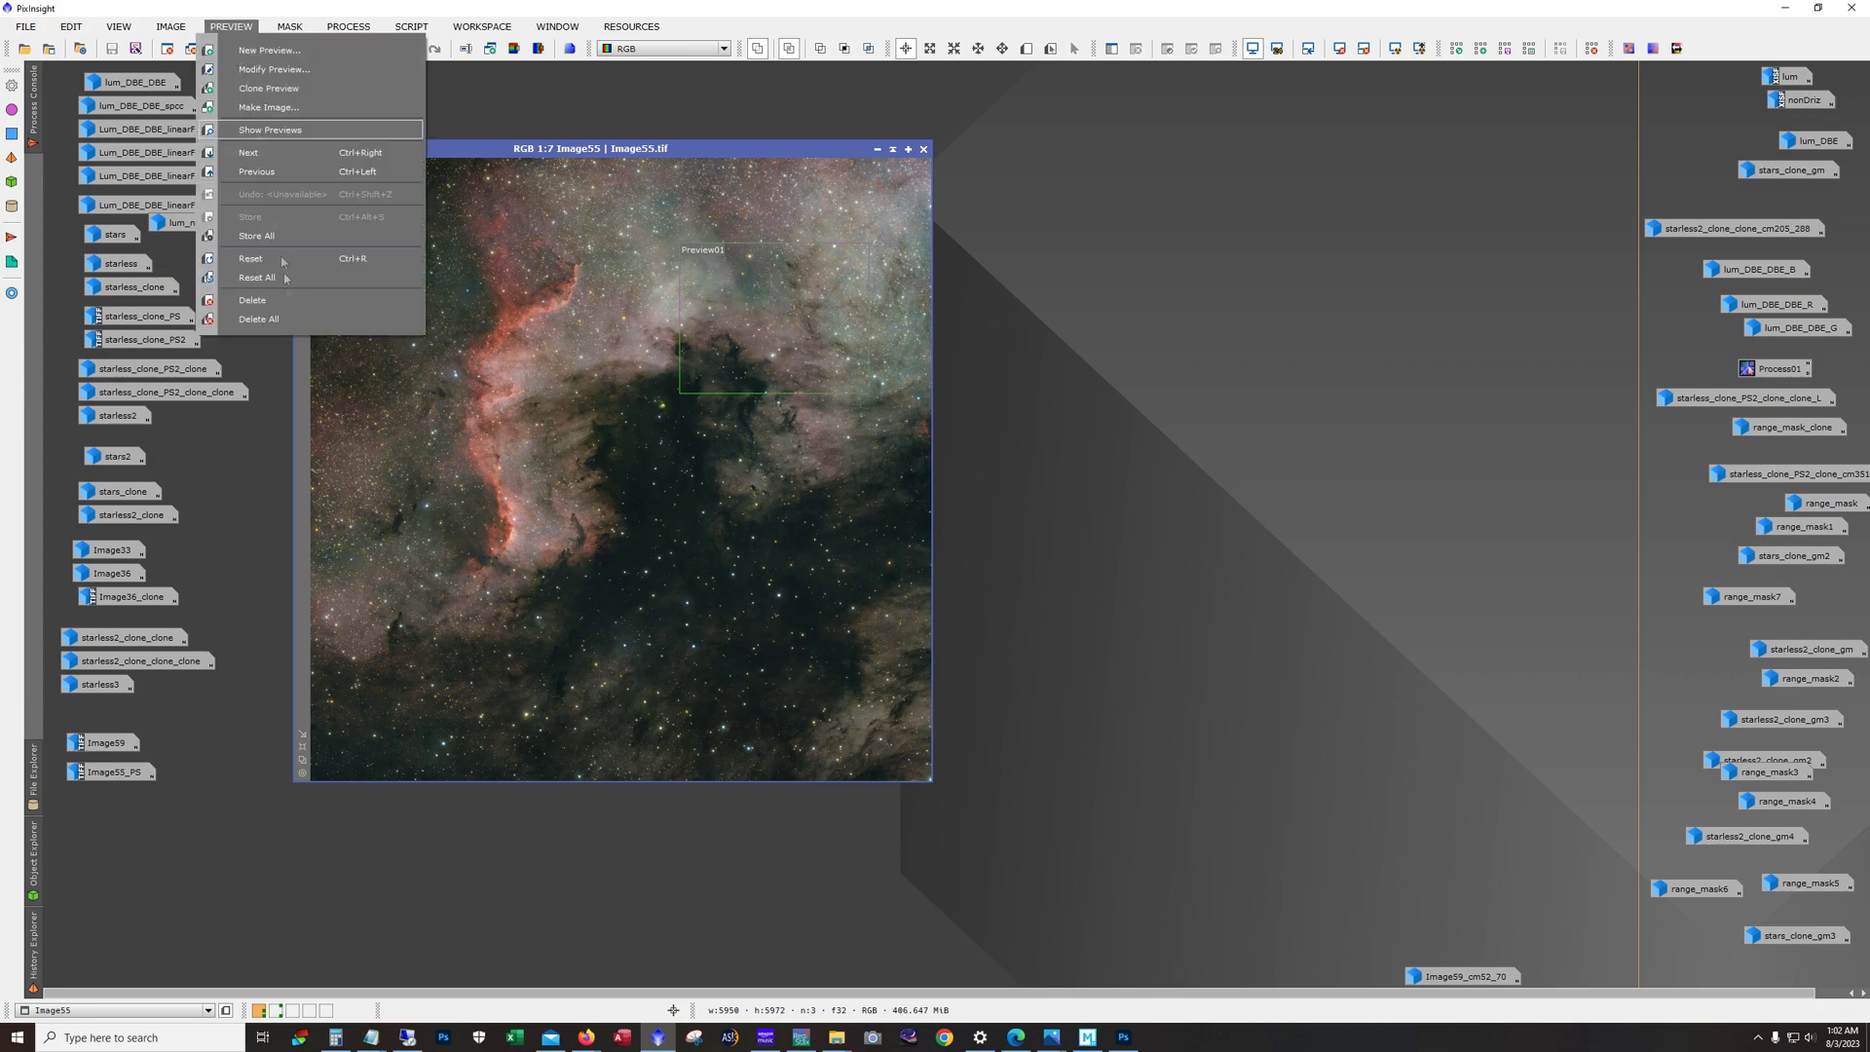
click(263, 322)
Step: Open Image55_PS and place it right beside Image55
double_click(101, 774)
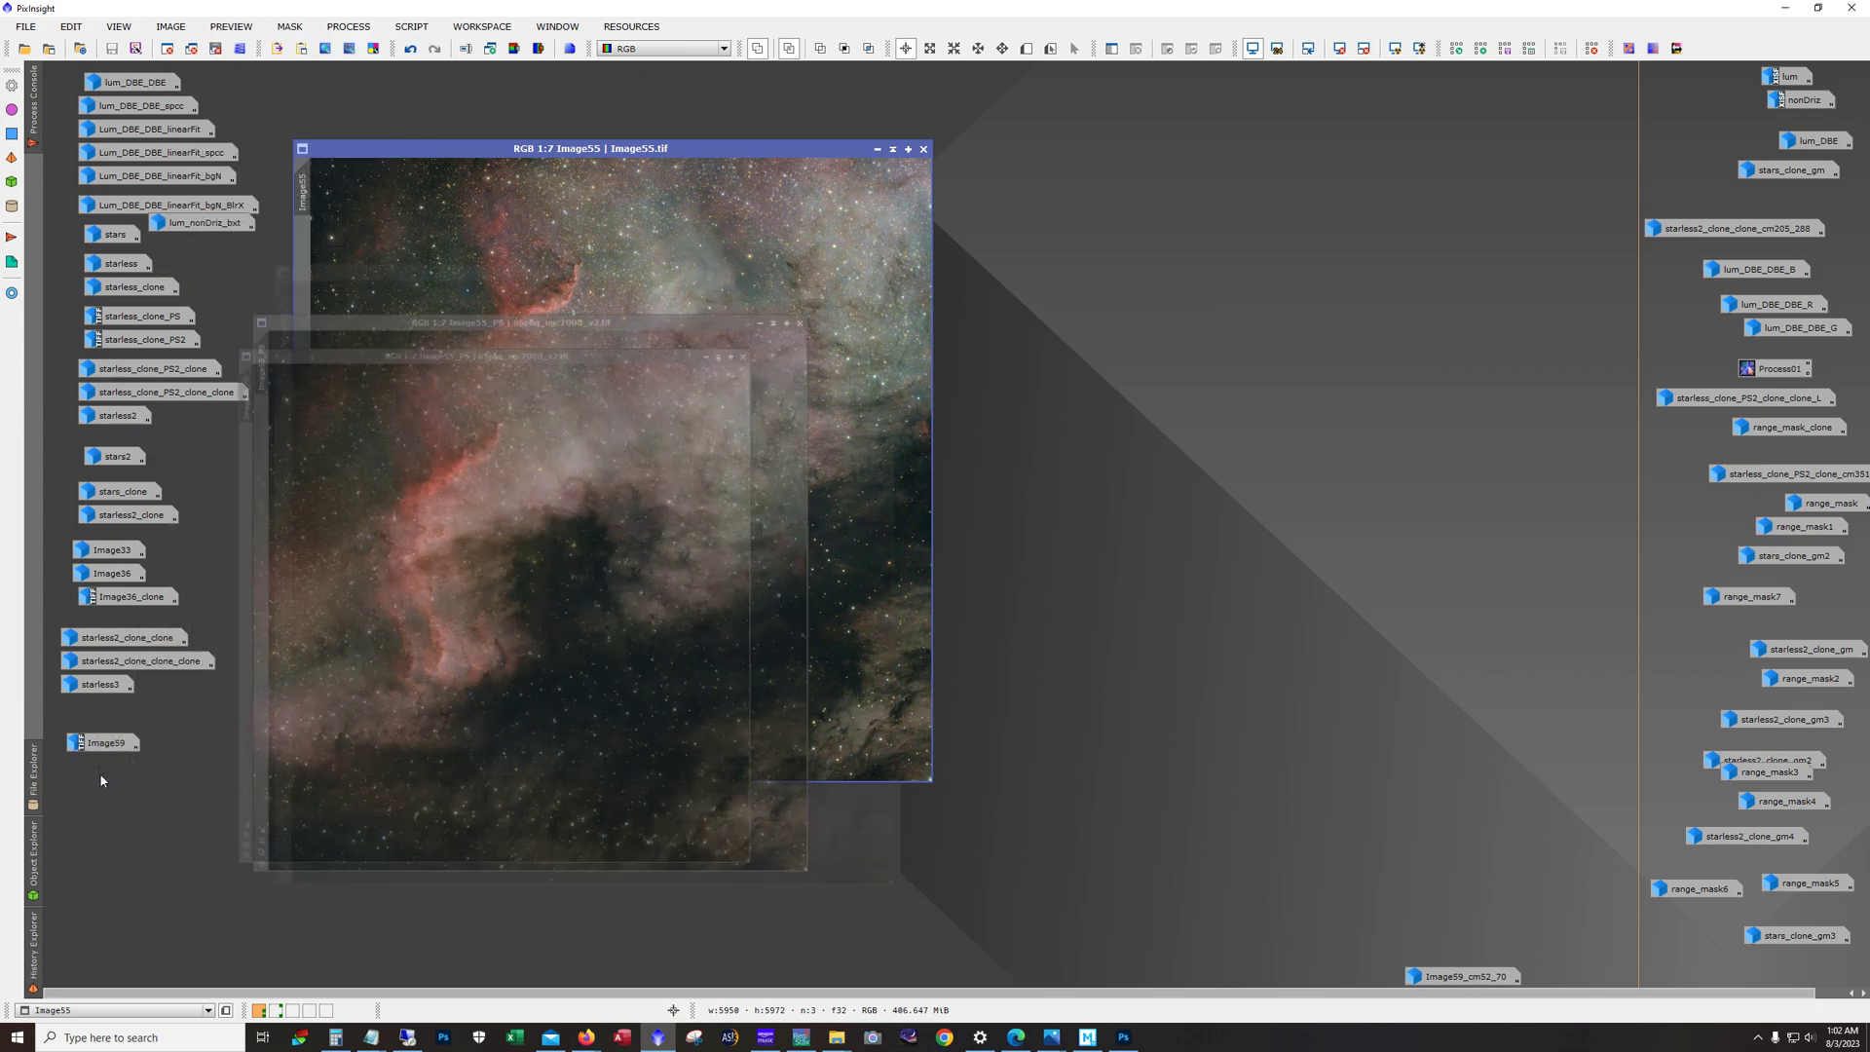
drag(449, 263, 1200, 148)
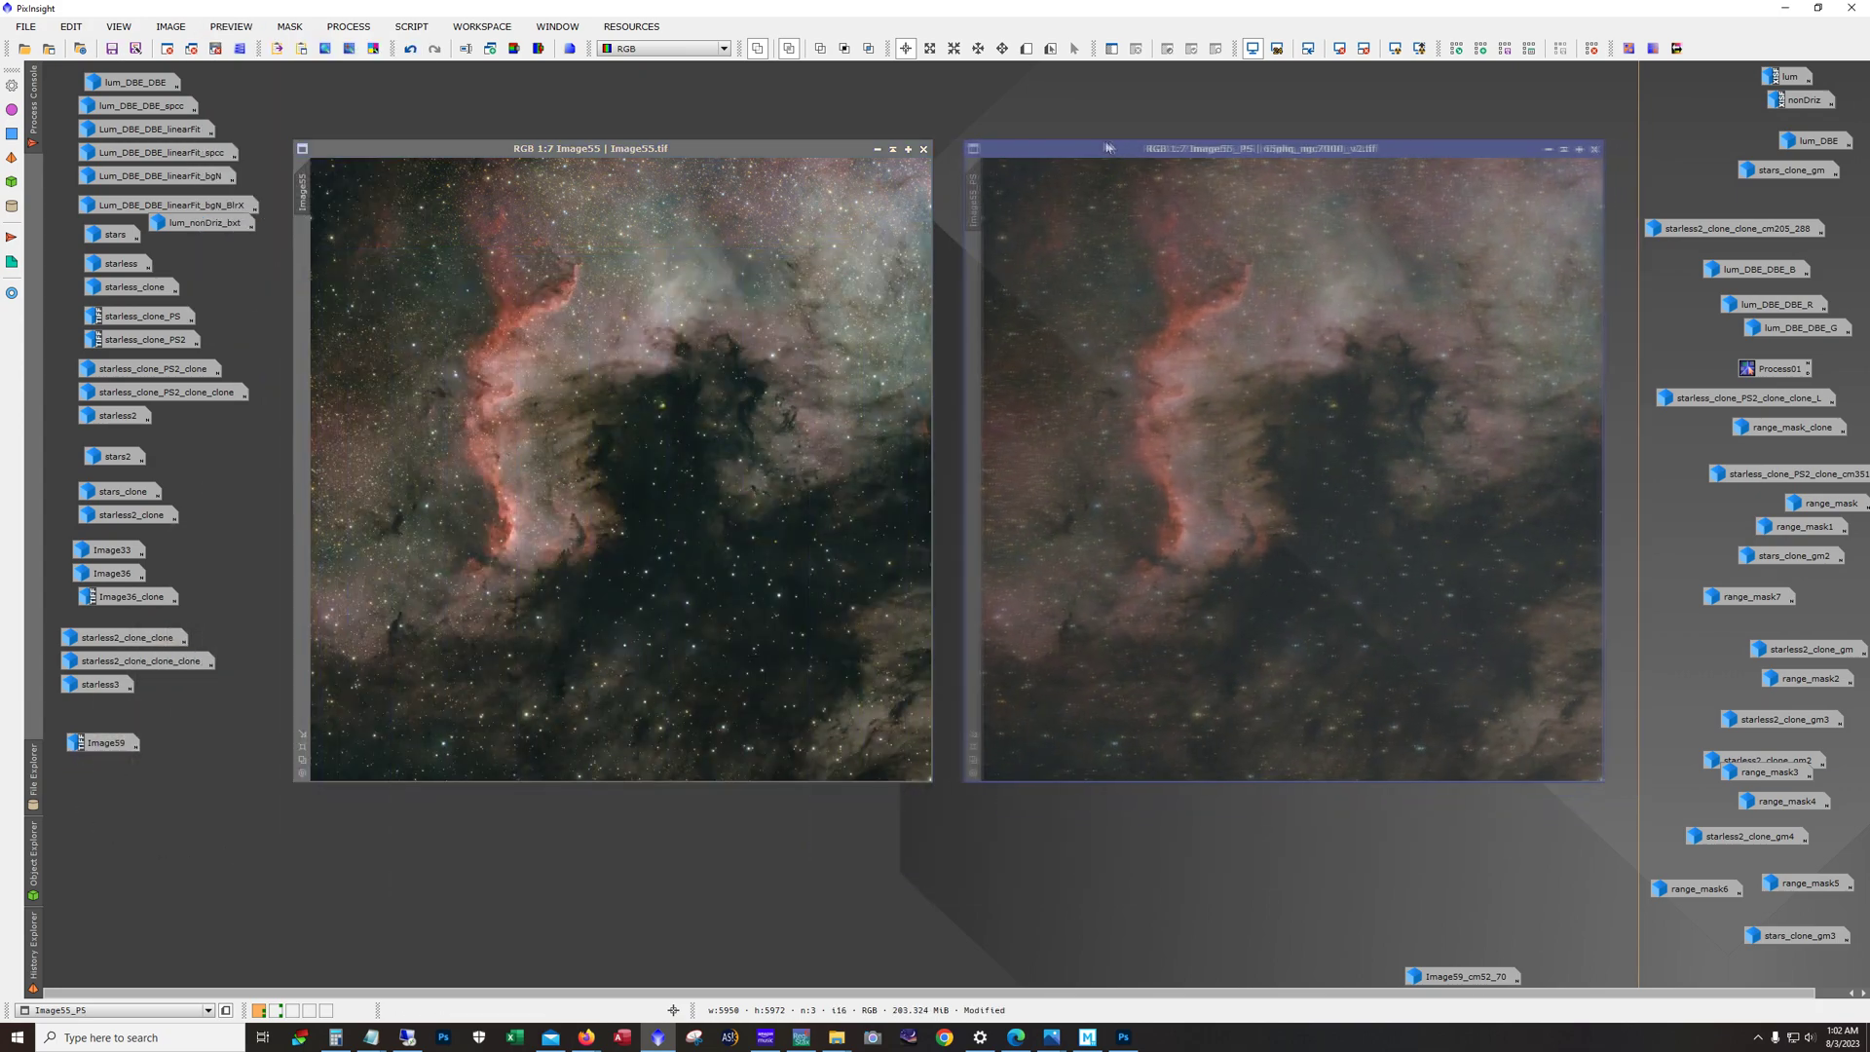
drag(876, 154, 861, 153)
drag(1001, 146, 986, 147)
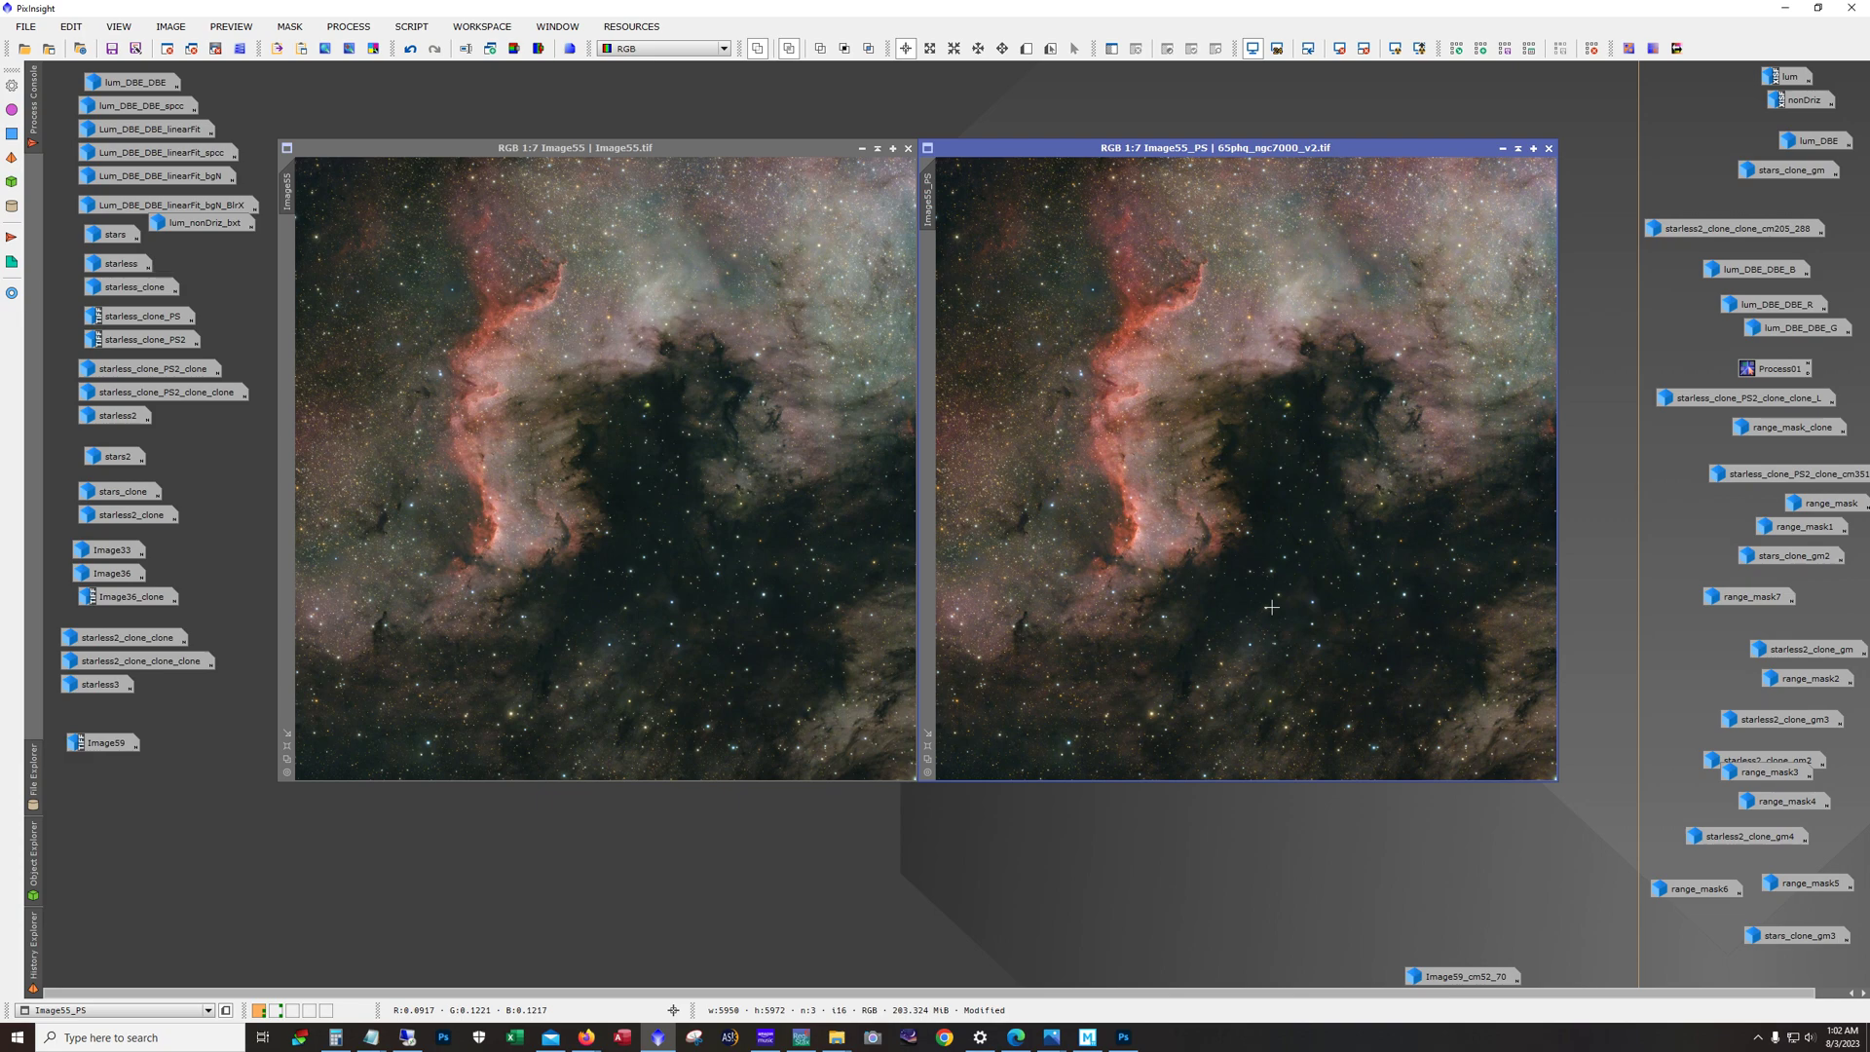
double_click(100, 742)
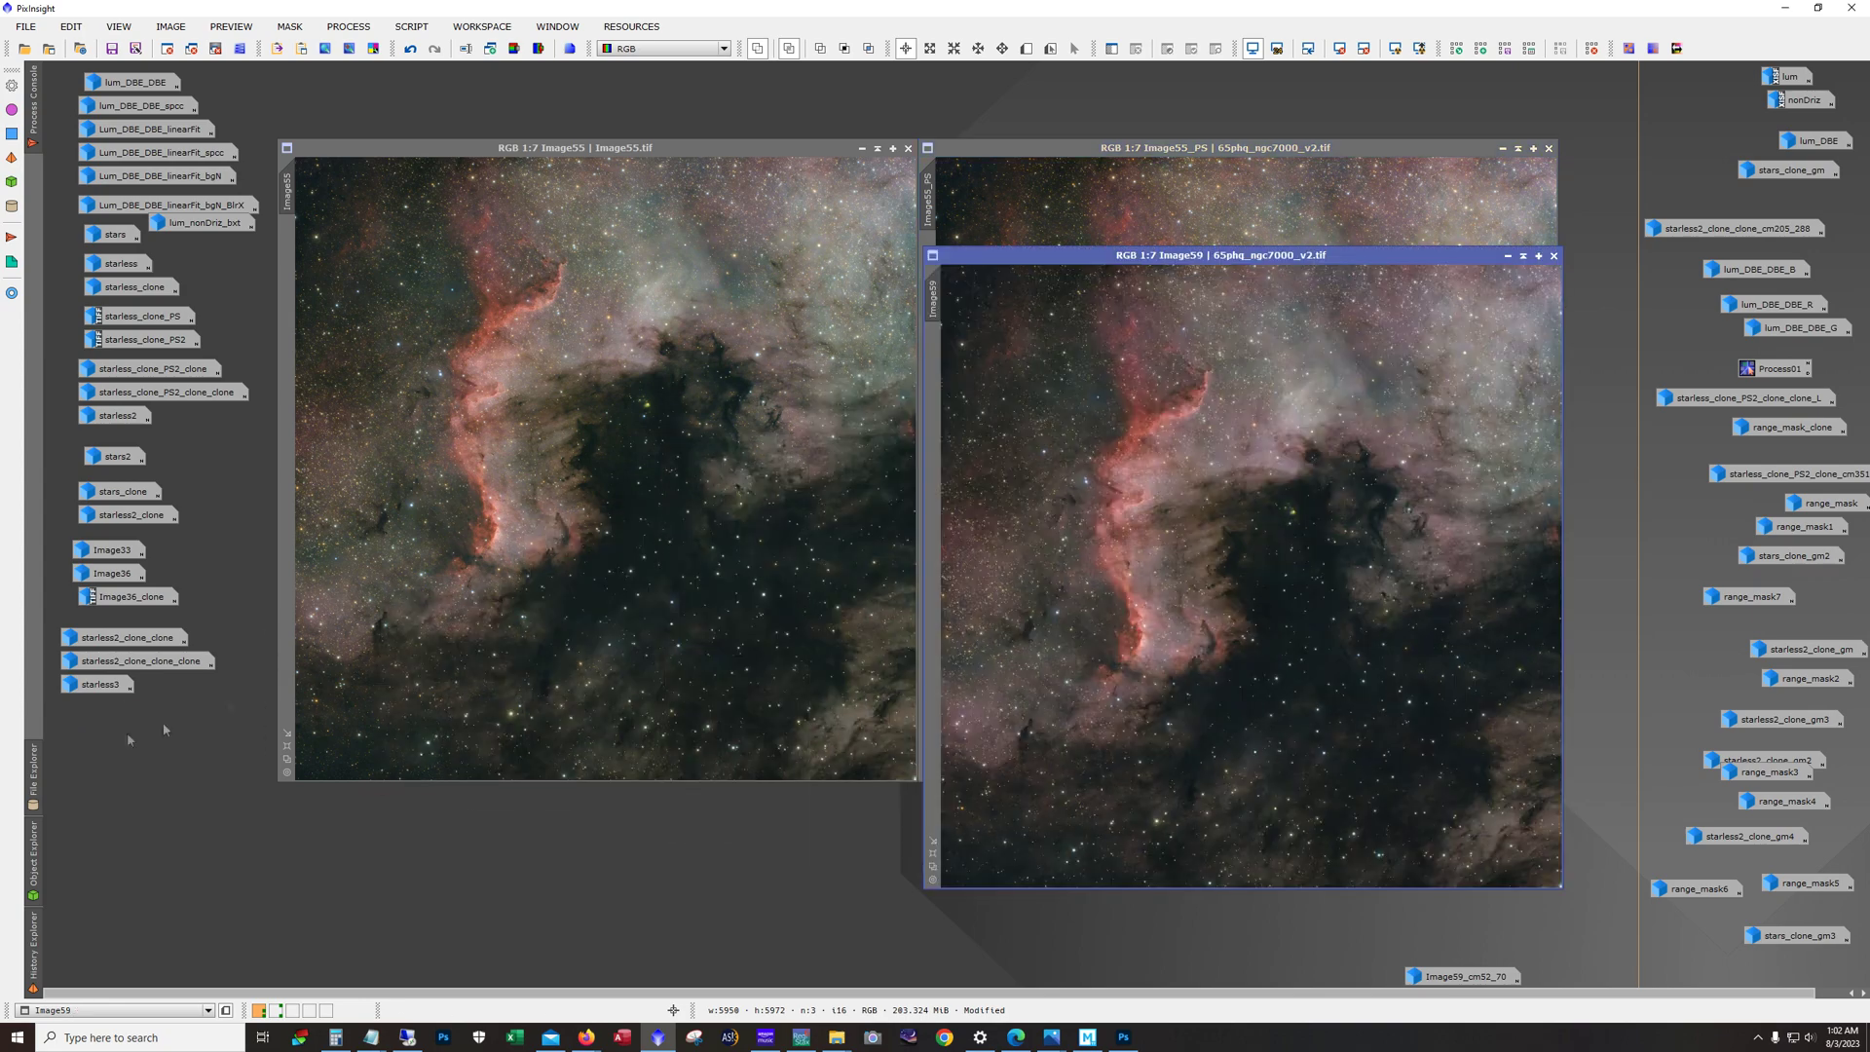
Step: Move Image59 over Image55, then bring Image55_PS forward, enlarged and zoomed in
drag(1387, 256, 743, 148)
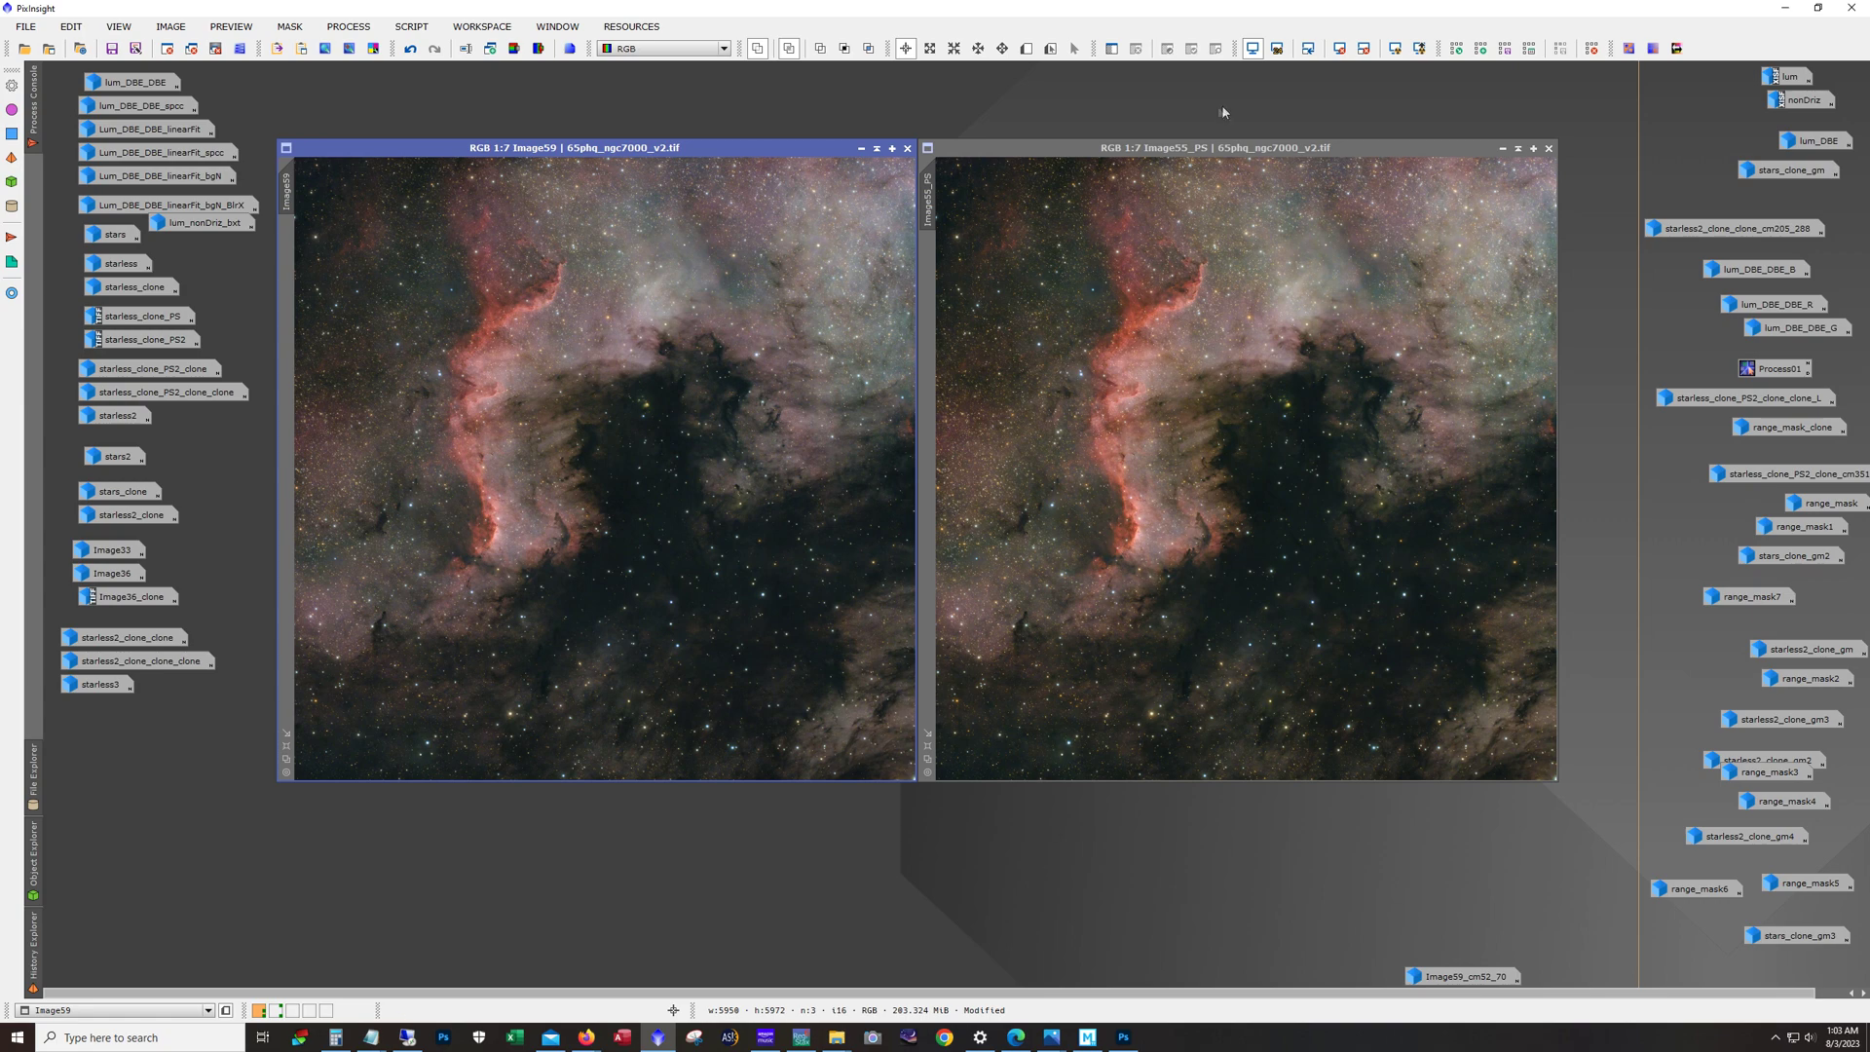
drag(1241, 148, 600, 94)
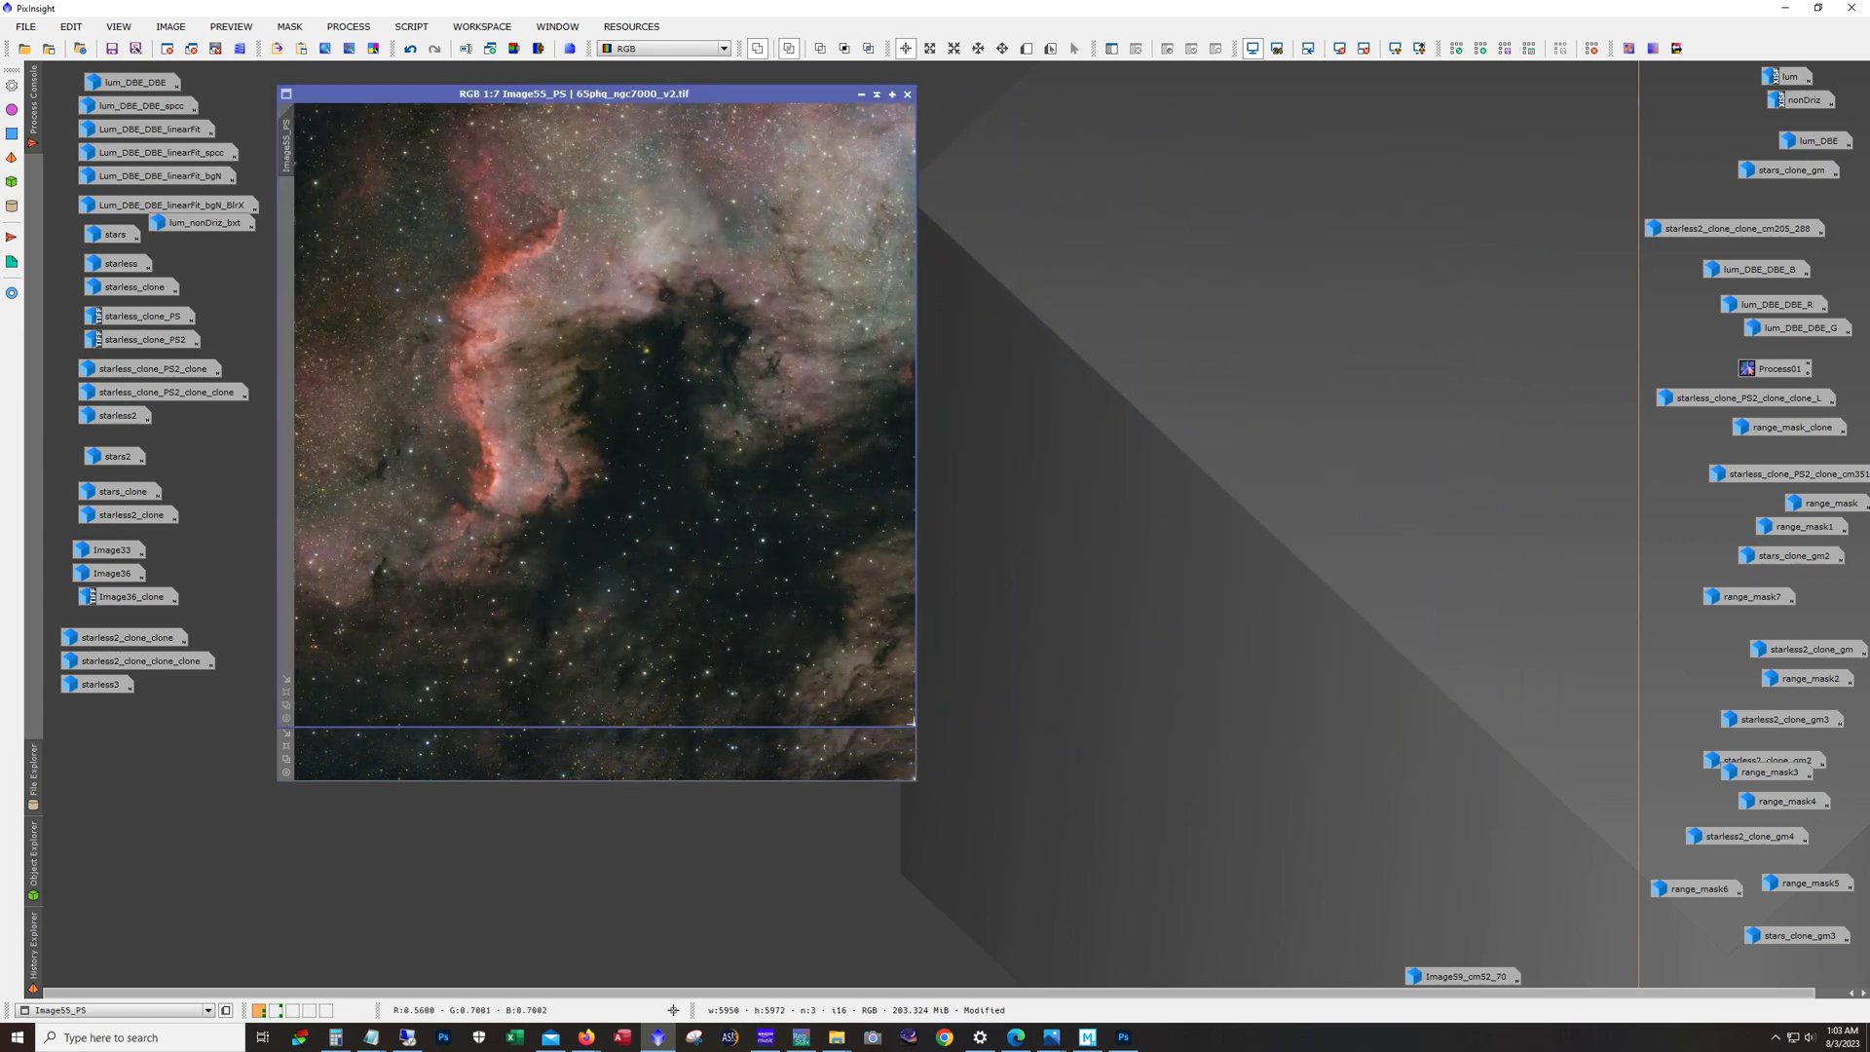
drag(917, 727, 1652, 959)
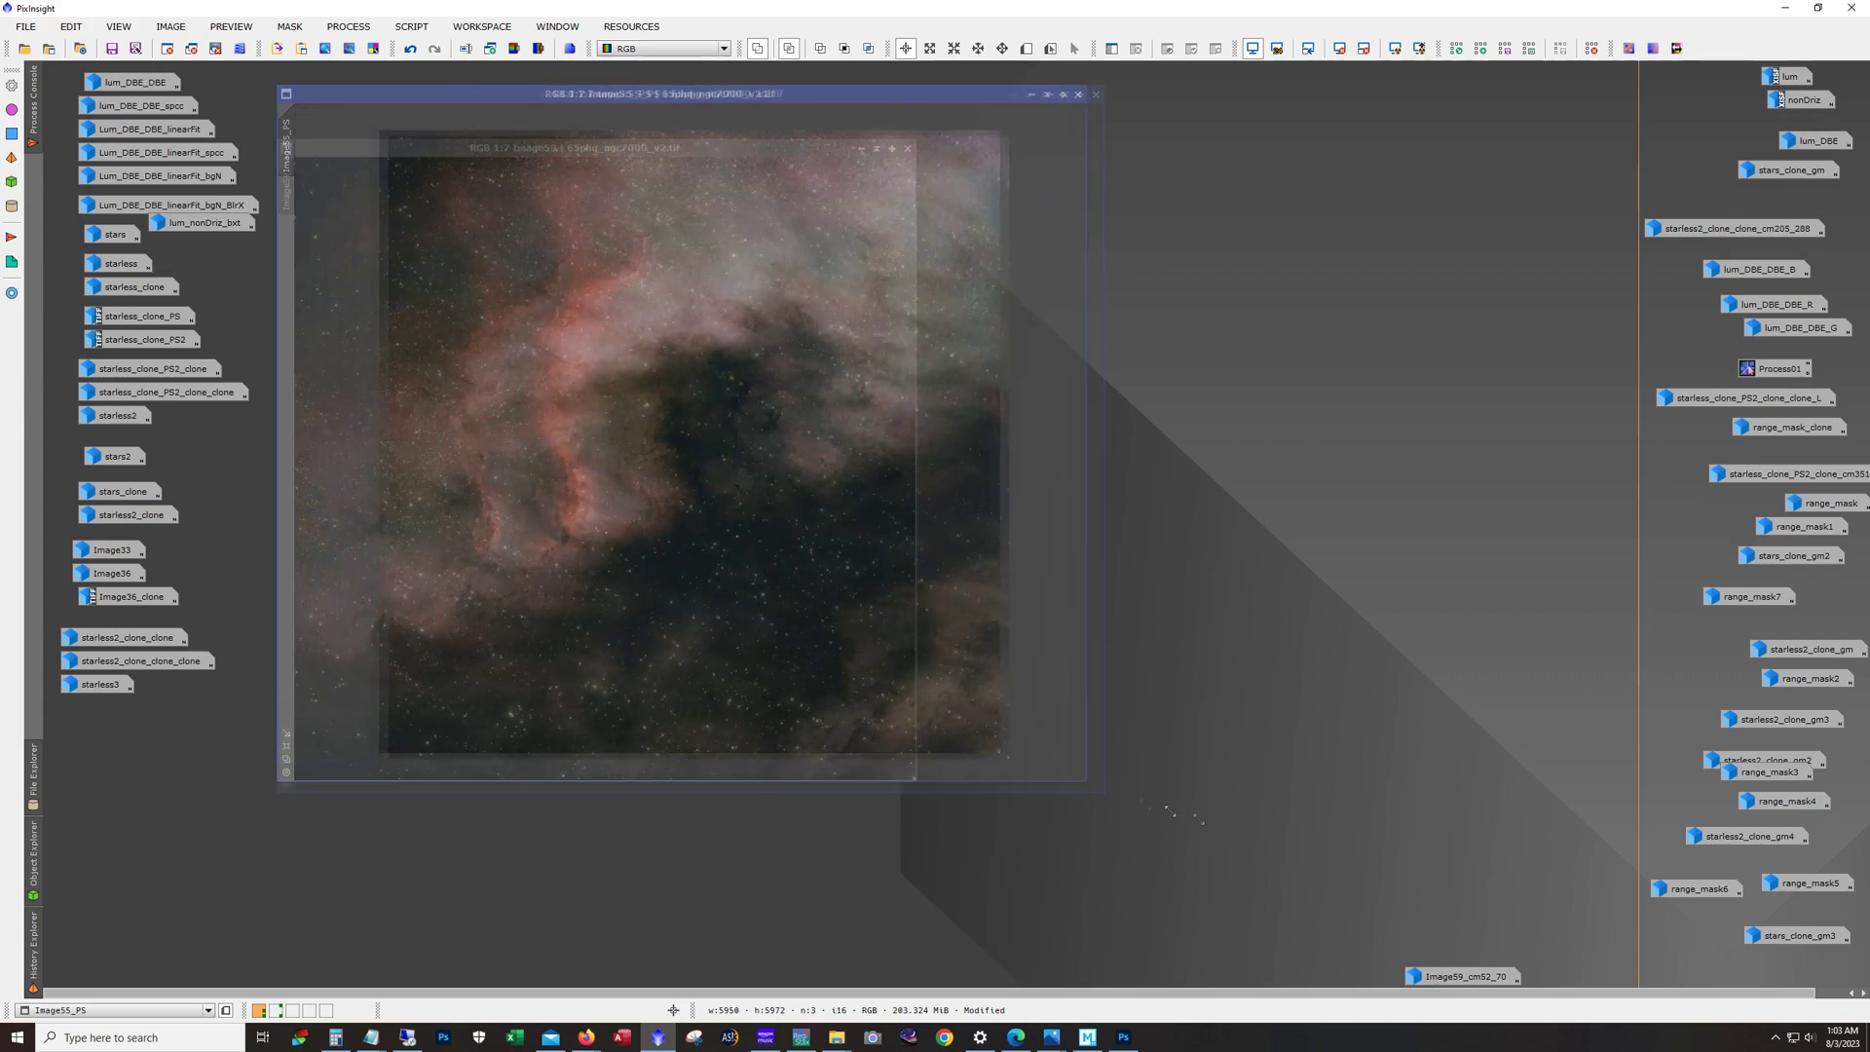
scroll(1383, 700, up, 2)
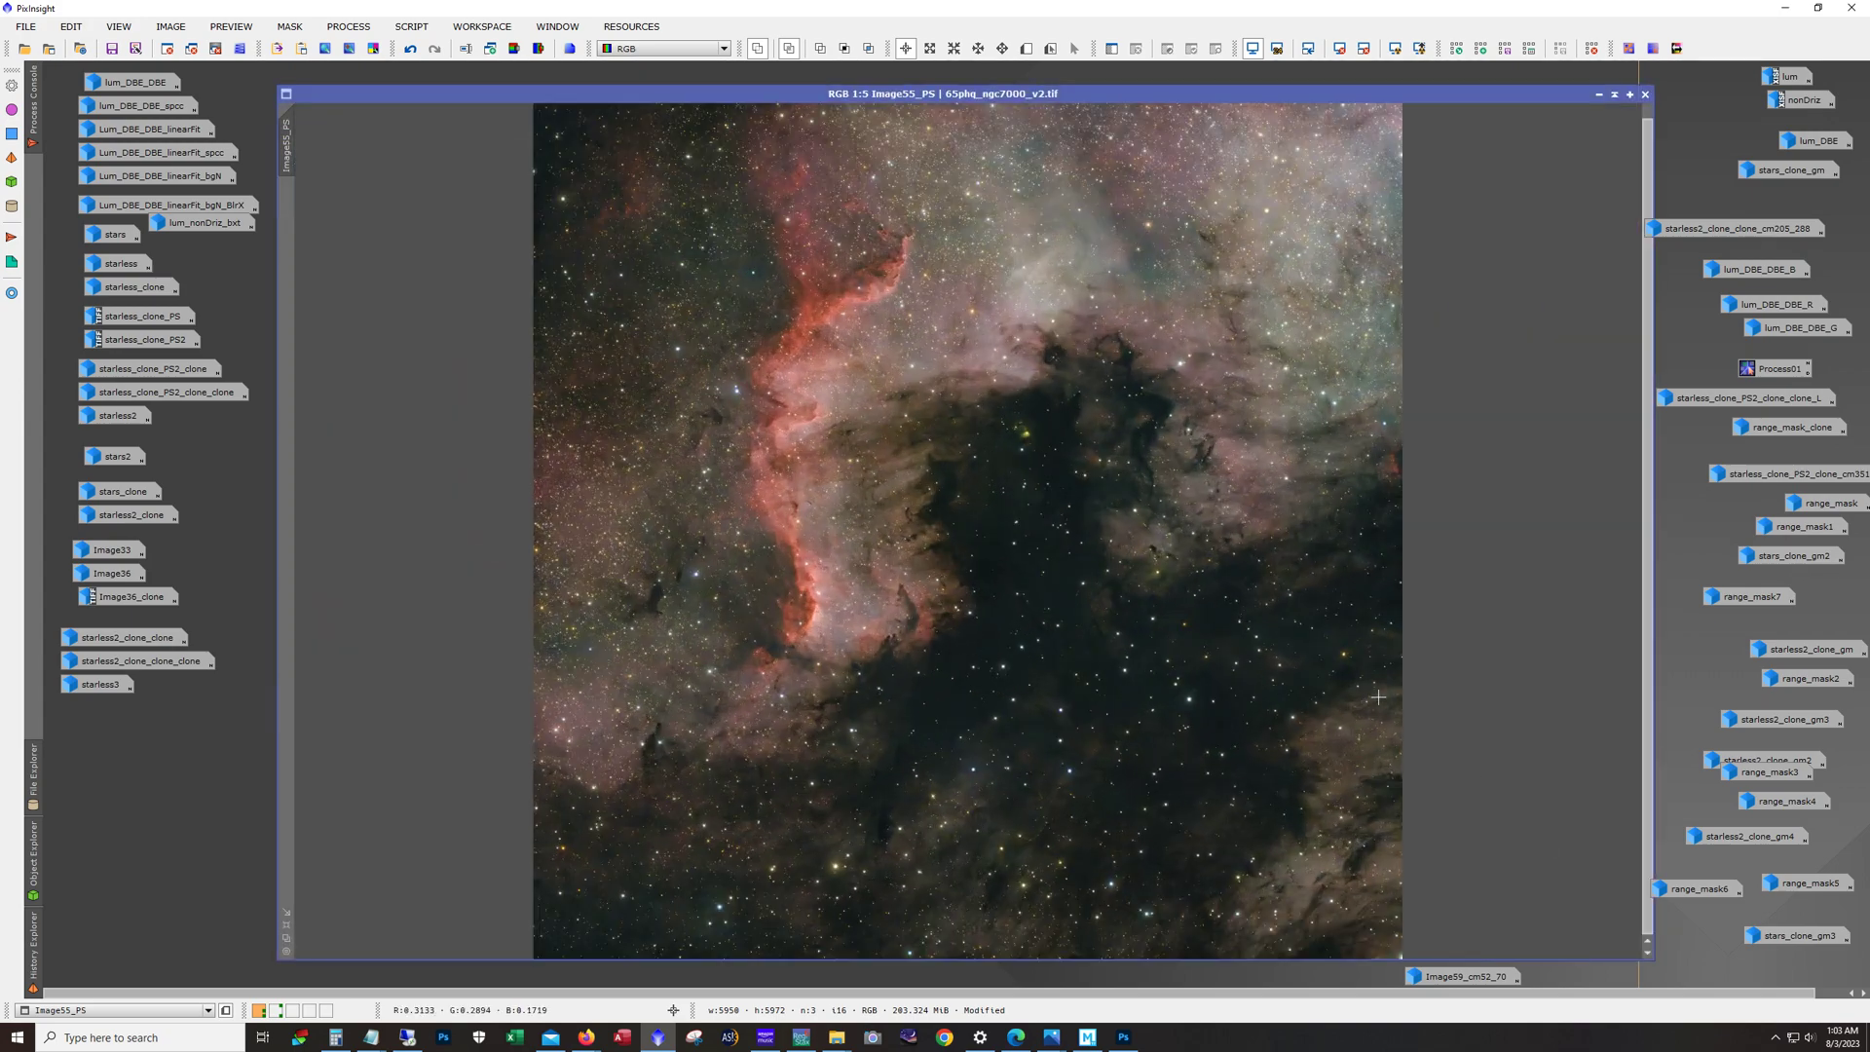